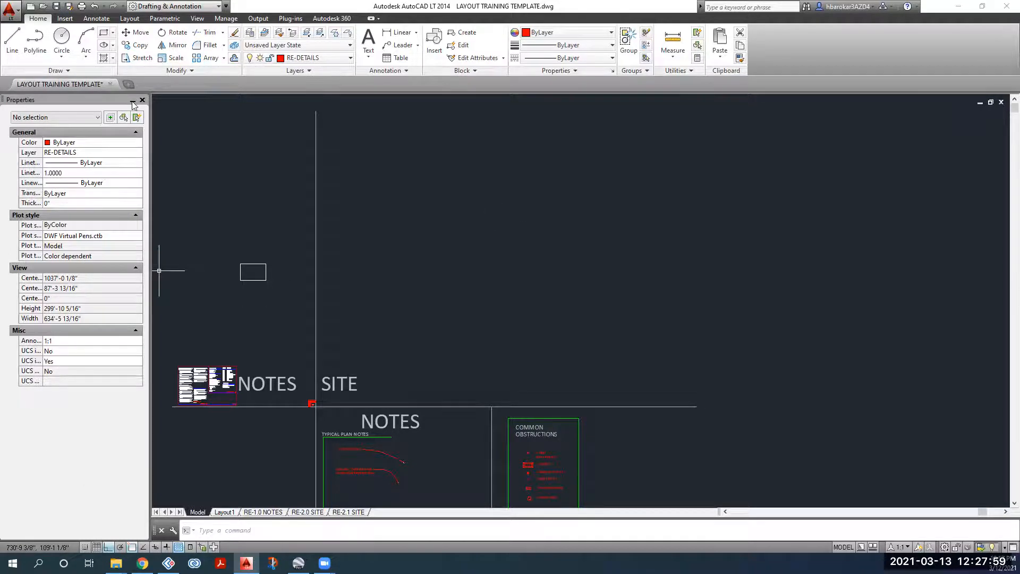
Step: Collapse and re-dock the Properties panel, then view the RE-2.0 SITE layout and return to model space
{"action": "left_click", "coordinate": [132, 100]}
{"action": "mouse_move", "coordinate": [16, 113]}
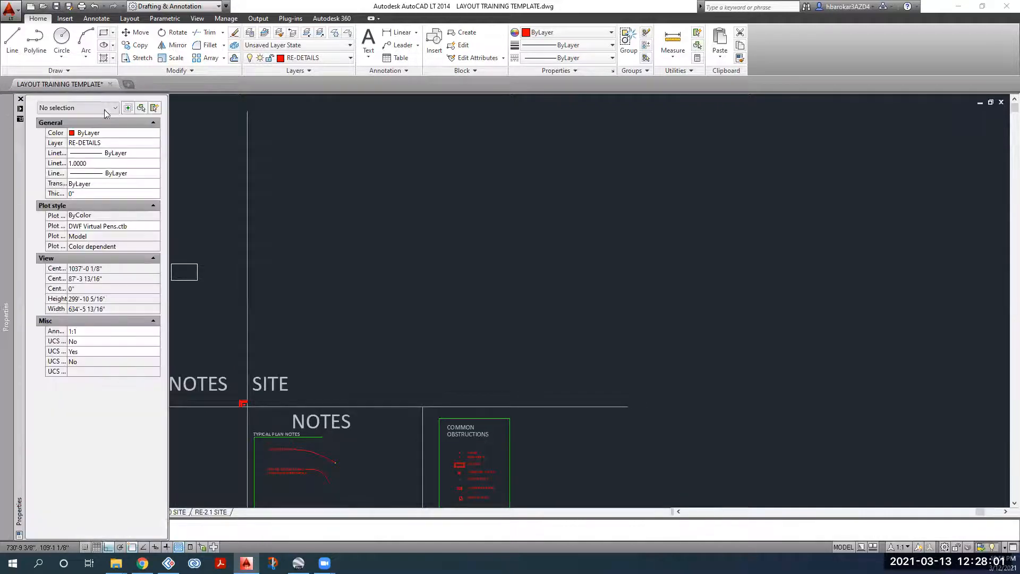
{"action": "left_click", "coordinate": [20, 109]}
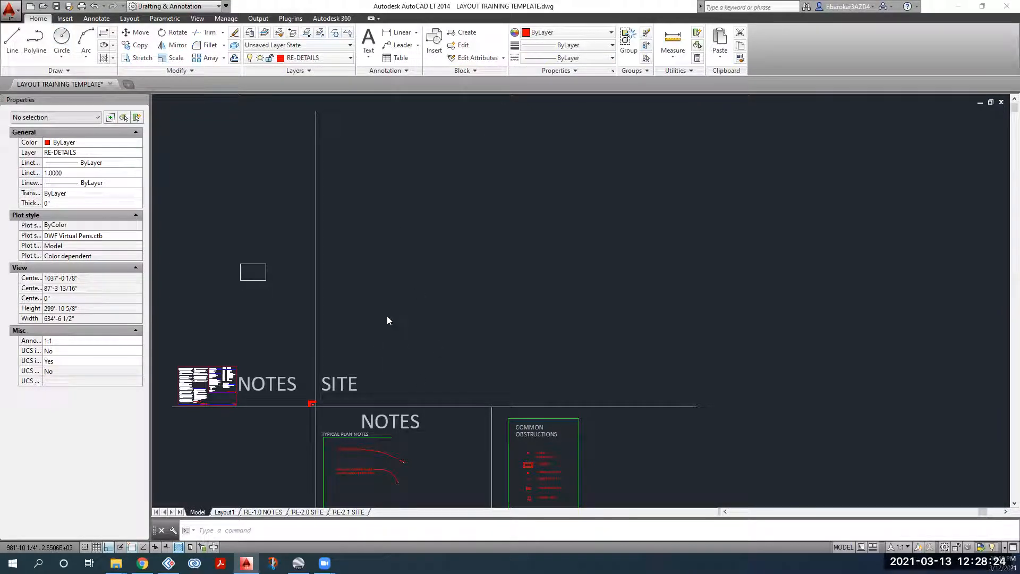
{"action": "left_click", "coordinate": [306, 512]}
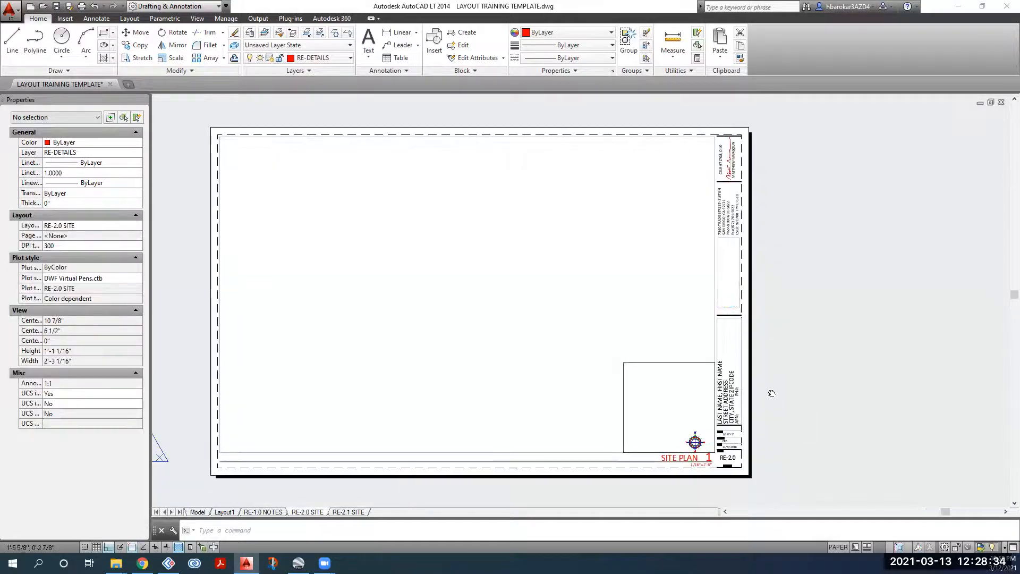
{"action": "middle_click_drag", "start_coordinate": [773, 382], "coordinate": [769, 398]}
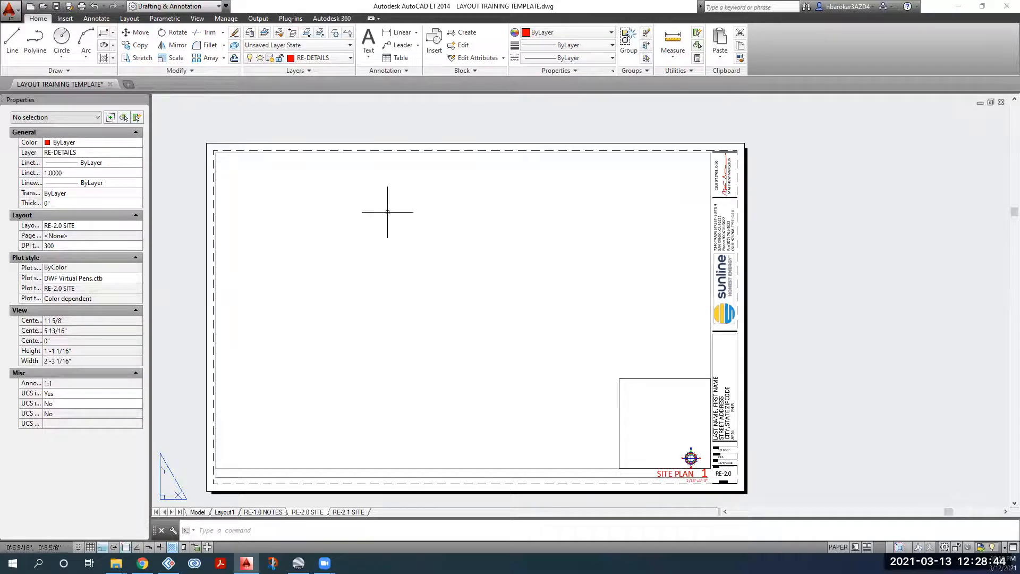
{"action": "left_click", "coordinate": [194, 511]}
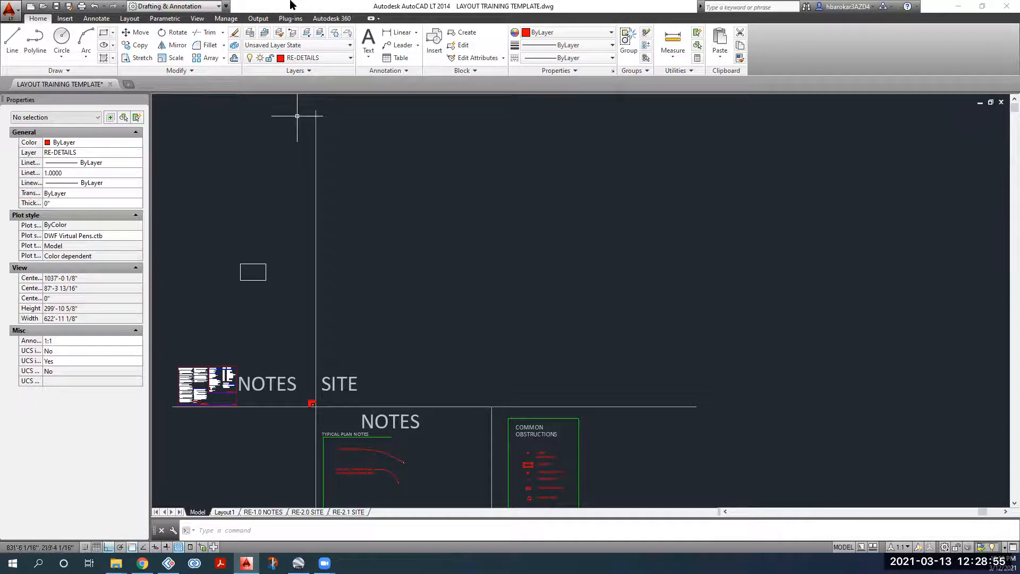
Step: Browse the drawing's layer list without changing the current layer
{"action": "left_click", "coordinate": [312, 58]}
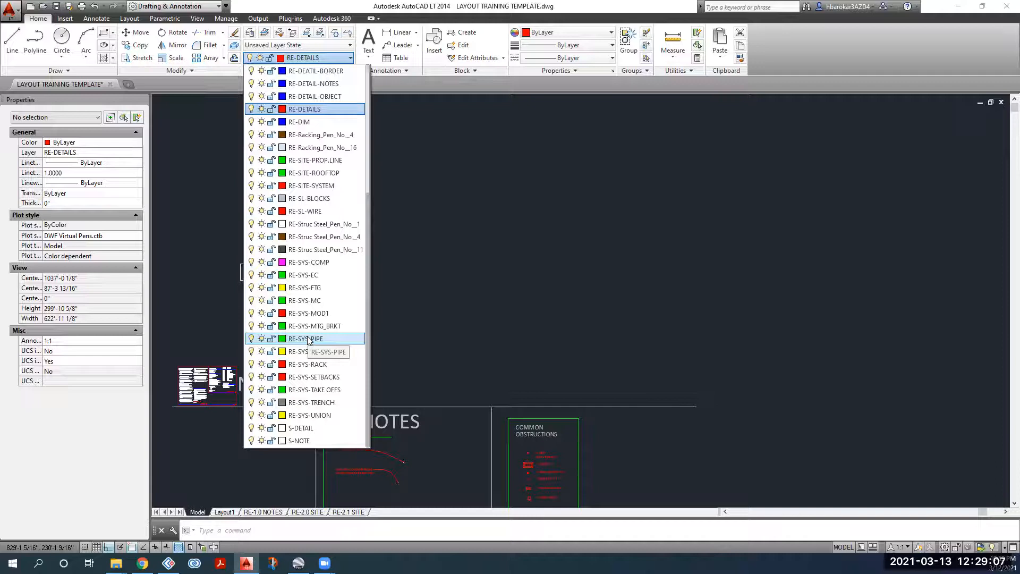
{"action": "scroll", "coordinate": [308, 340], "scroll_direction": "up", "scroll_amount": 5}
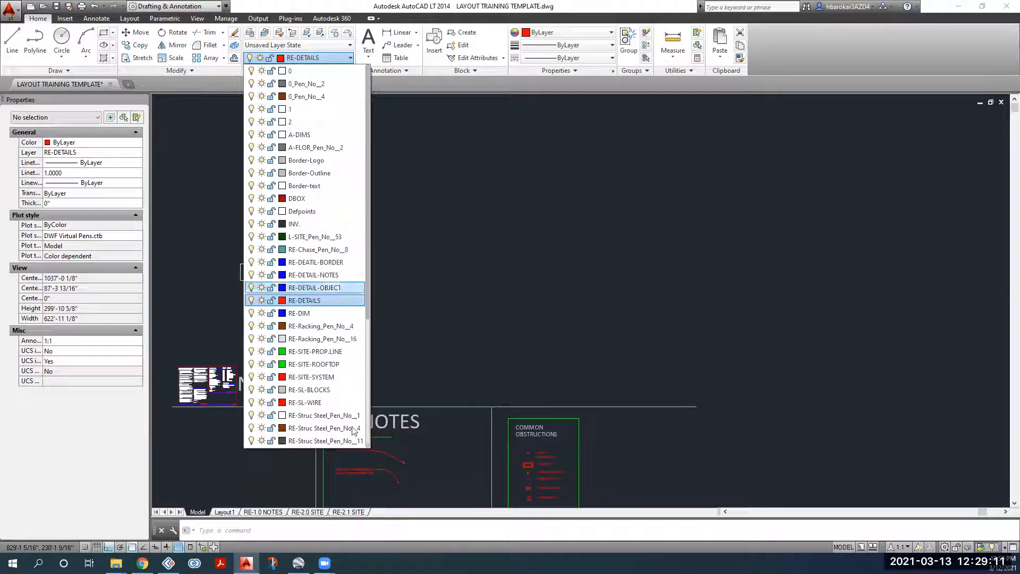
{"action": "left_click", "coordinate": [460, 228]}
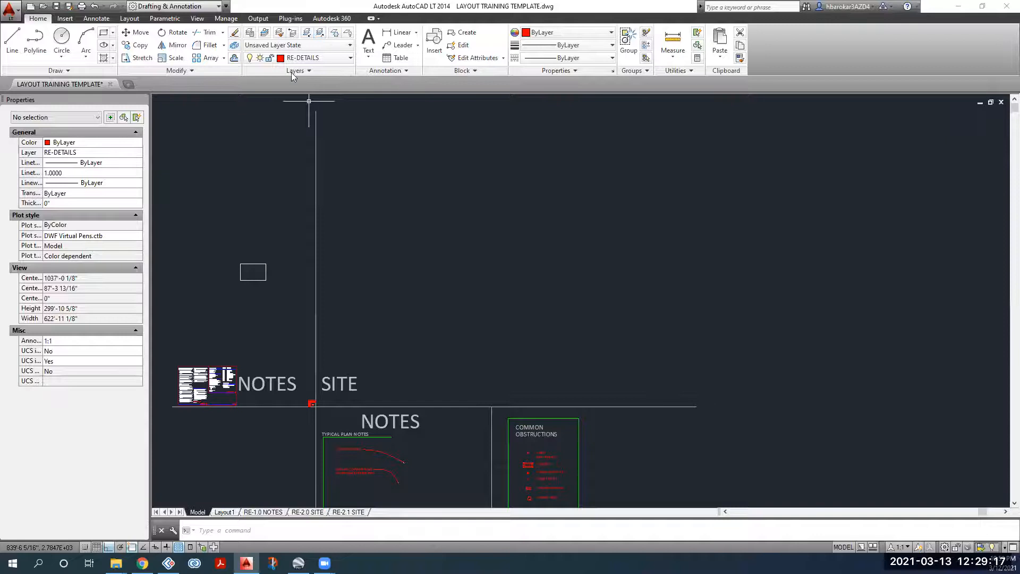
{"action": "left_click", "coordinate": [306, 59]}
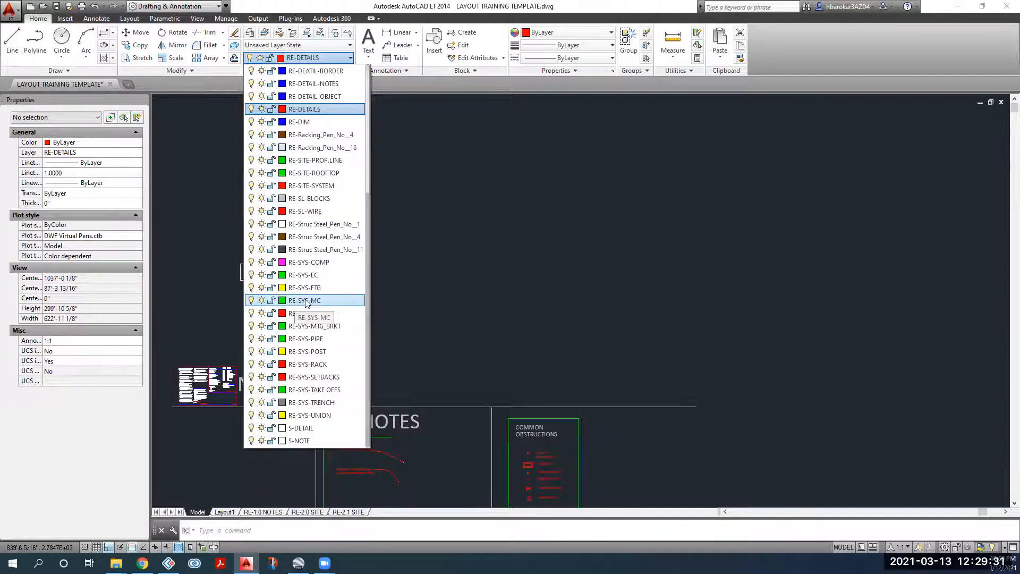
{"action": "scroll", "coordinate": [309, 301], "scroll_direction": "up", "scroll_amount": 1}
{"action": "scroll", "coordinate": [309, 302], "scroll_direction": "up", "scroll_amount": 2}
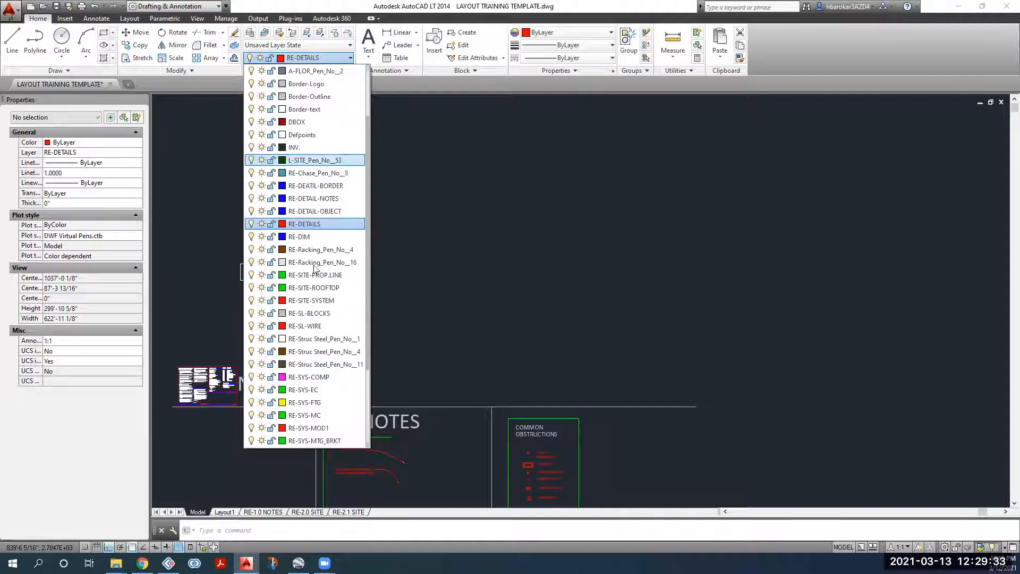
{"action": "scroll", "coordinate": [321, 157], "scroll_direction": "down", "scroll_amount": 2}
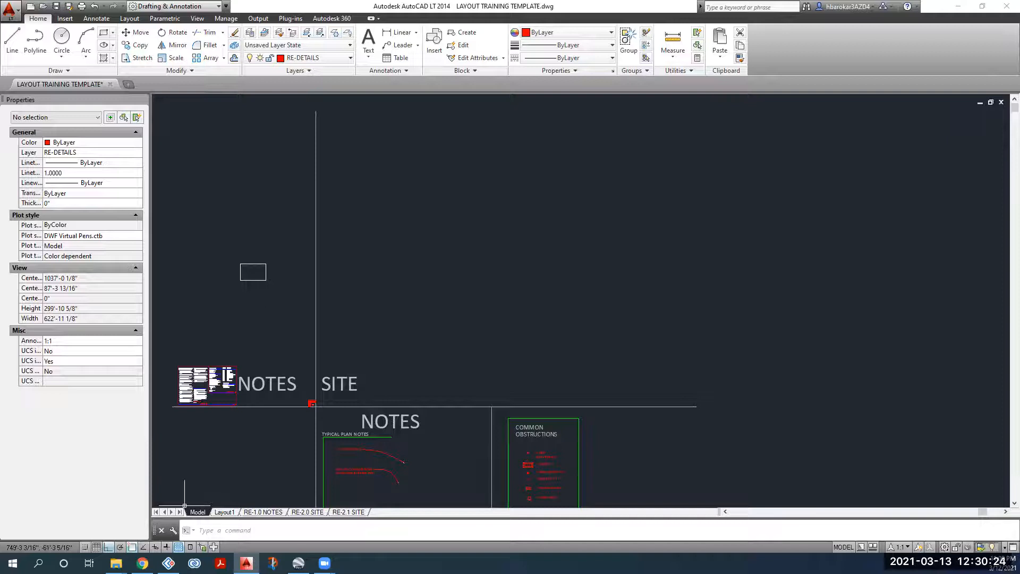
Step: Open the sent Photos + Survey email and scroll the 0260_001.pdf preview to the roof sketch page
{"action": "left_click", "coordinate": [143, 563]}
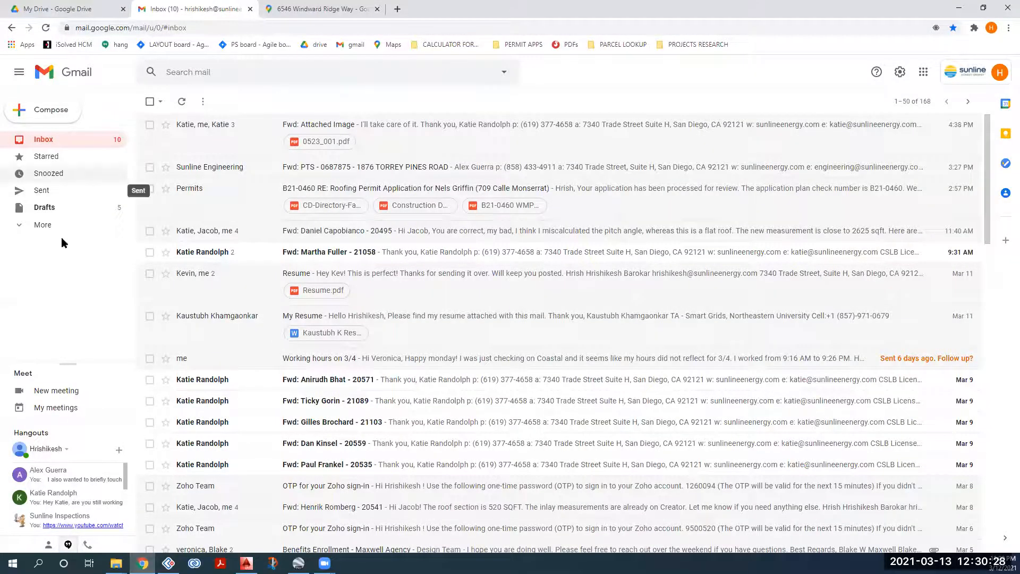
{"action": "left_click", "coordinate": [73, 196]}
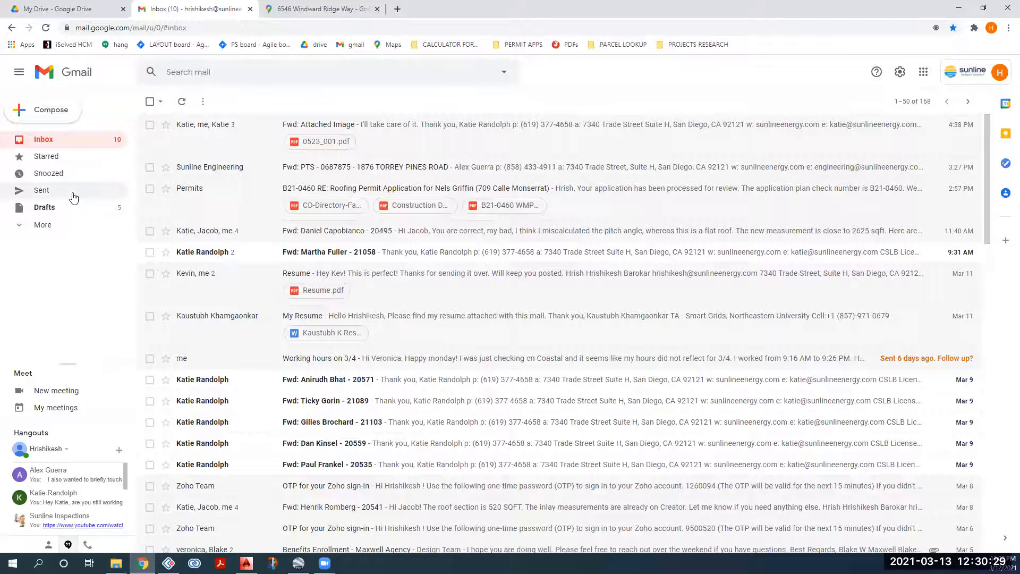
{"action": "left_click", "coordinate": [210, 137]}
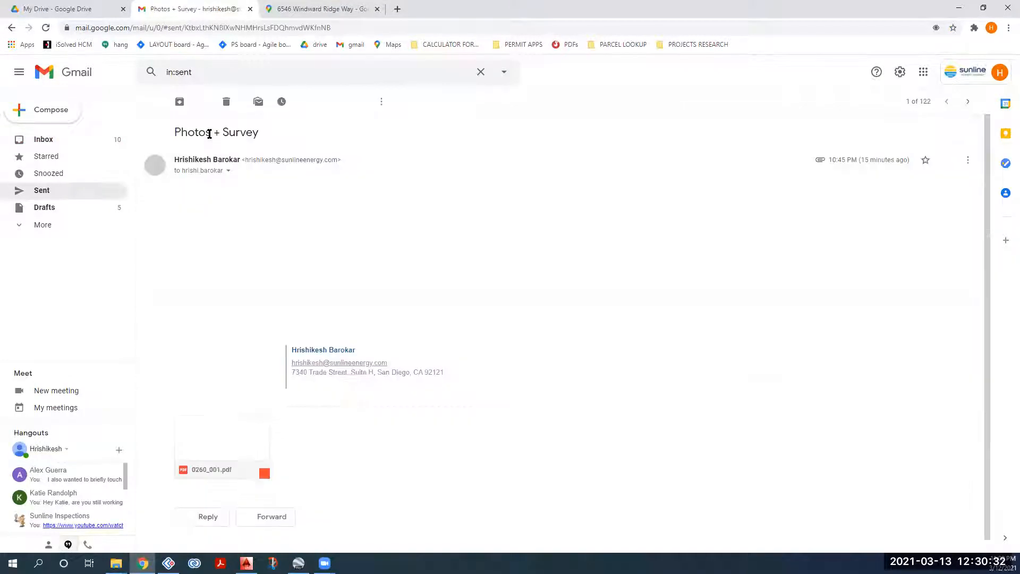
{"action": "left_click", "coordinate": [234, 432]}
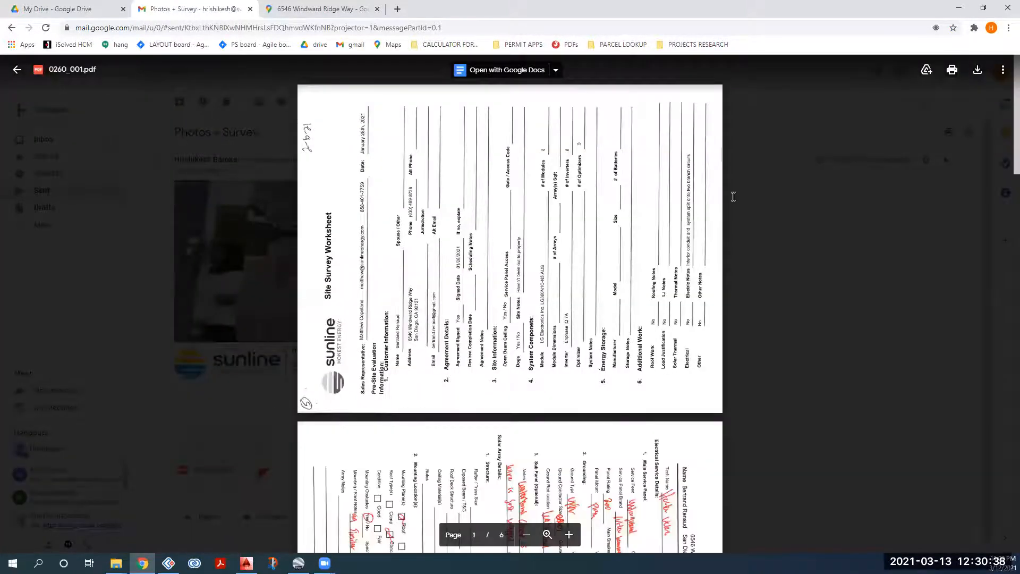
{"action": "scroll", "coordinate": [593, 383], "scroll_direction": "down", "scroll_amount": 5}
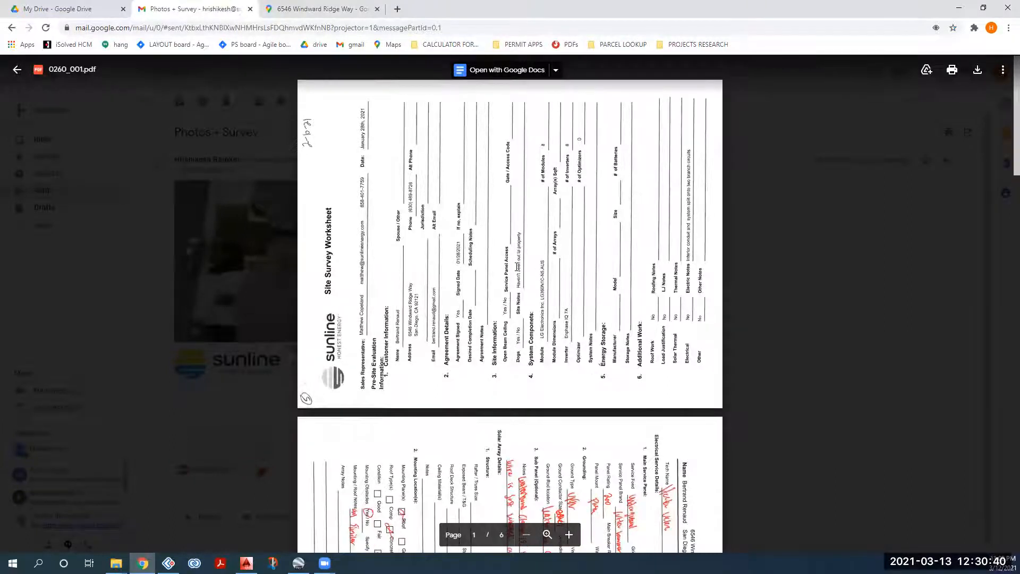
{"action": "scroll", "coordinate": [478, 397], "scroll_direction": "down", "scroll_amount": 5}
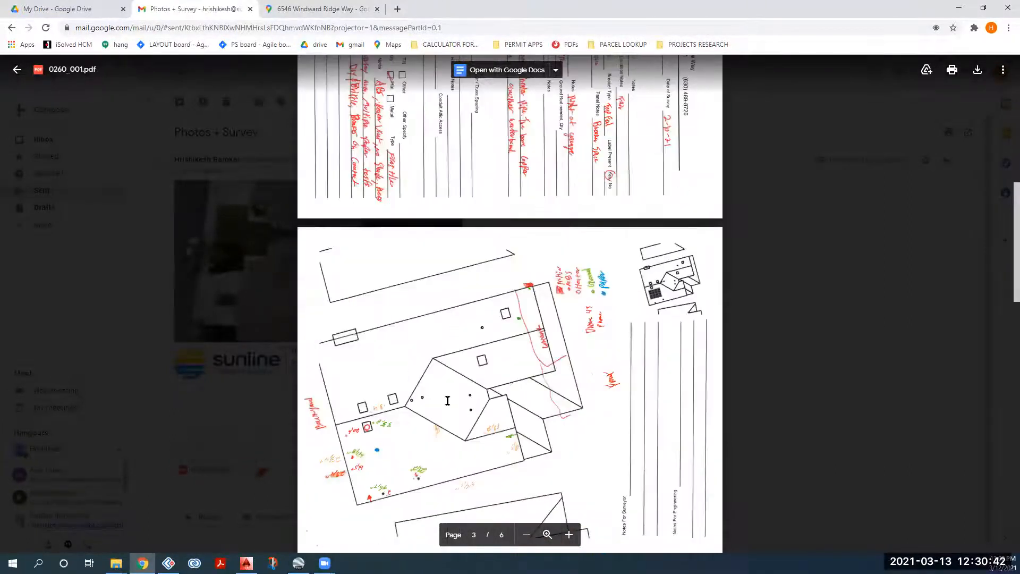
{"action": "scroll", "coordinate": [456, 375], "scroll_direction": "down", "scroll_amount": 2}
{"action": "scroll", "coordinate": [499, 353], "scroll_direction": "up", "scroll_amount": 2}
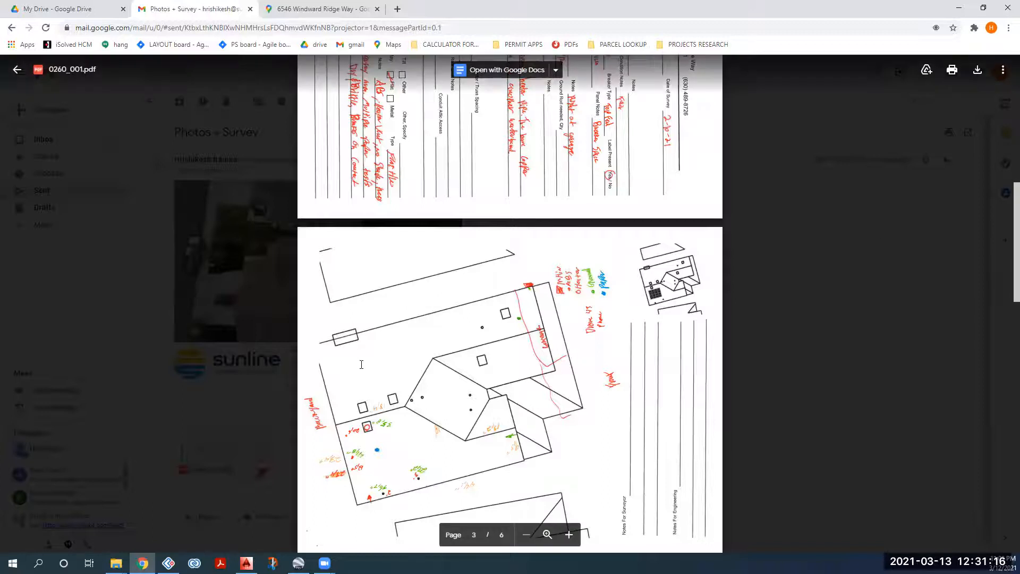
{"action": "scroll", "coordinate": [361, 364], "scroll_direction": "down", "scroll_amount": 2}
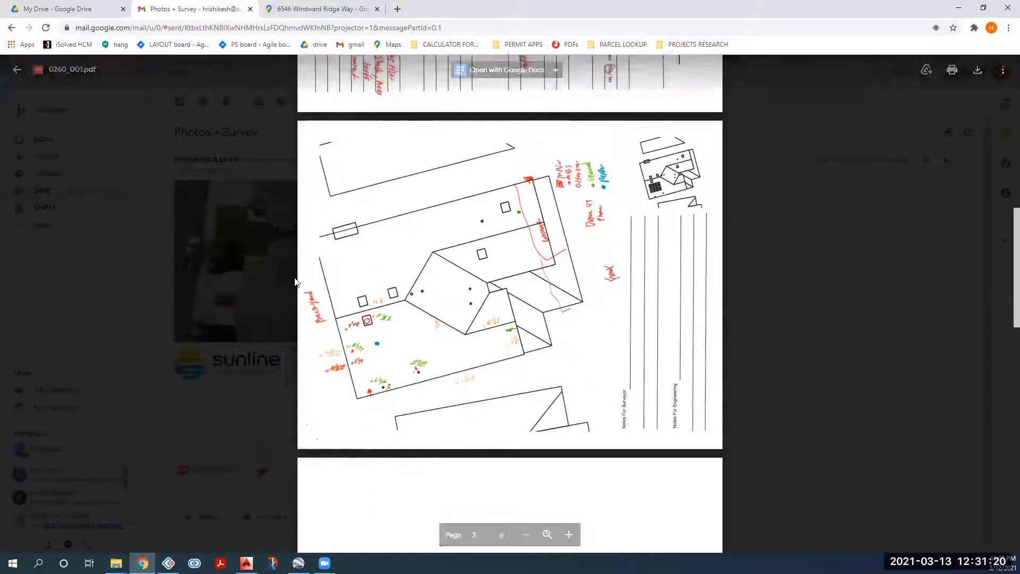
Step: Close and reopen the 0260_001.pdf preview, then switch to its Acrobat Reader DC window
{"action": "left_click", "coordinate": [156, 199]}
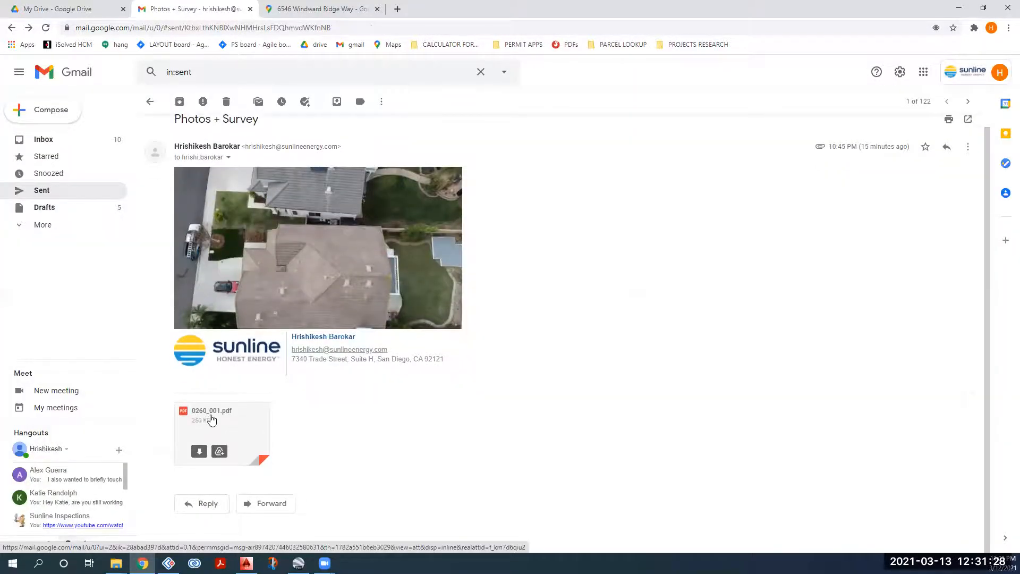
{"action": "left_click", "coordinate": [266, 414]}
{"action": "scroll", "coordinate": [629, 264], "scroll_direction": "down", "scroll_amount": 10}
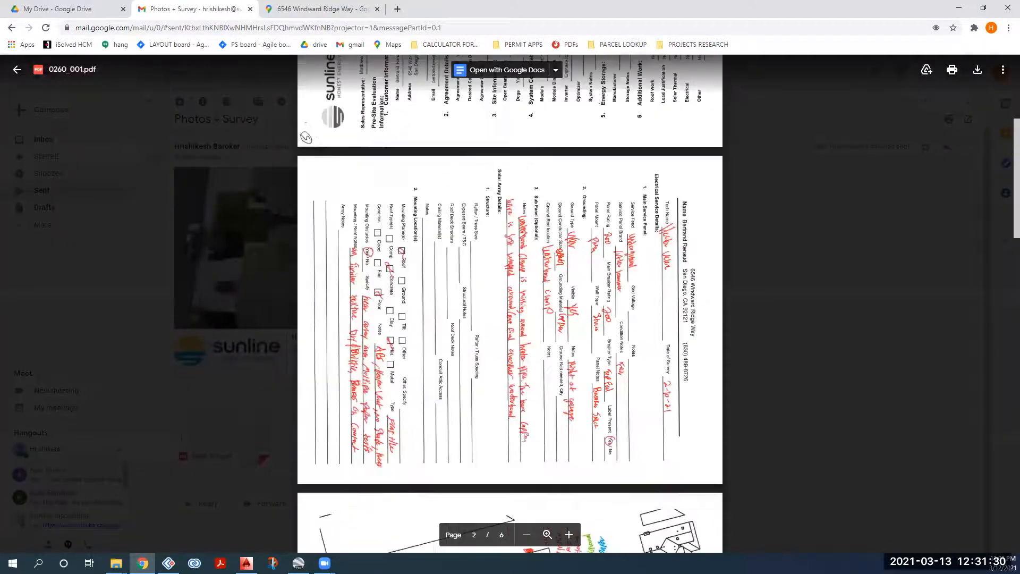
{"action": "scroll", "coordinate": [629, 263], "scroll_direction": "up", "scroll_amount": 2}
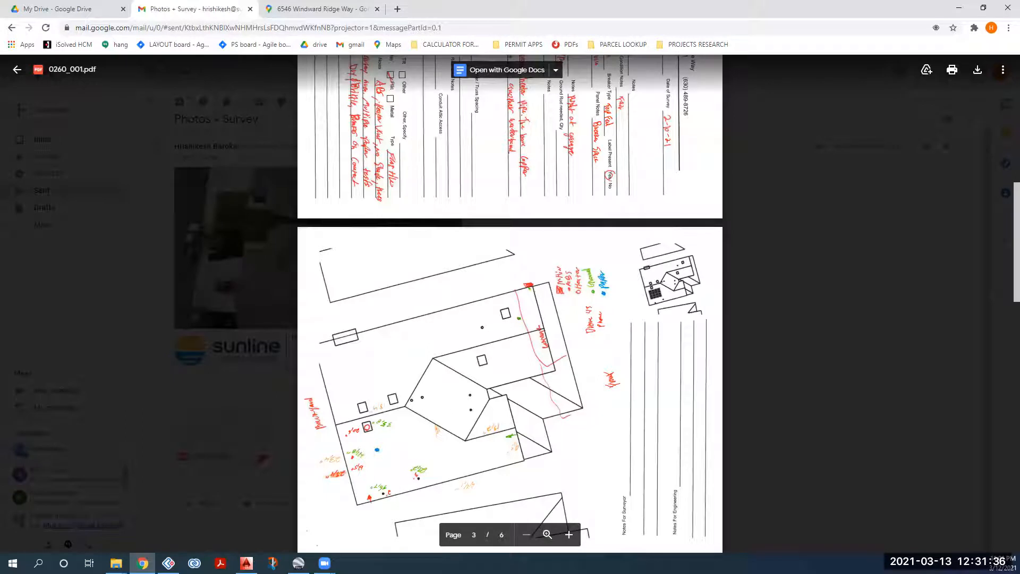
{"action": "key", "text": "alt+Tab"}
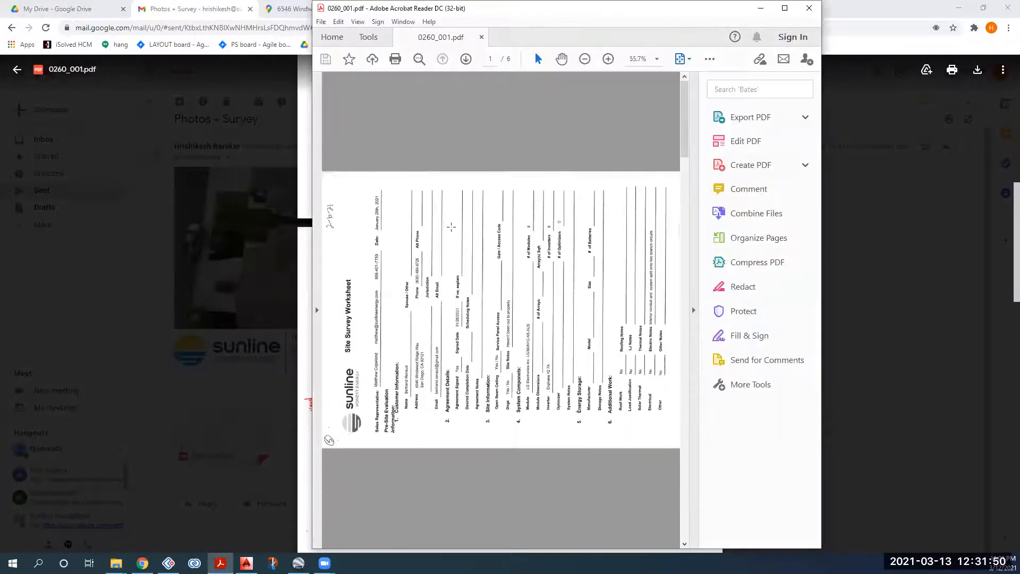
Step: Rotate the survey pages clockwise, maximize Acrobat, zoom to 125% and scroll through the roof sketch and system details
{"action": "right_click", "coordinate": [448, 273]}
{"action": "left_click", "coordinate": [479, 356]}
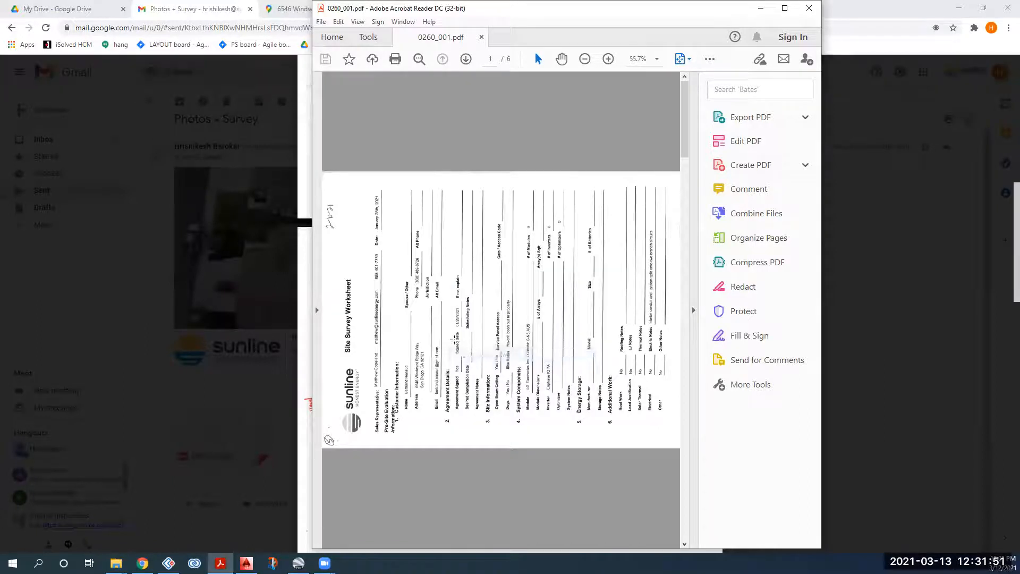
{"action": "scroll", "coordinate": [453, 340], "scroll_direction": "down", "scroll_amount": 2}
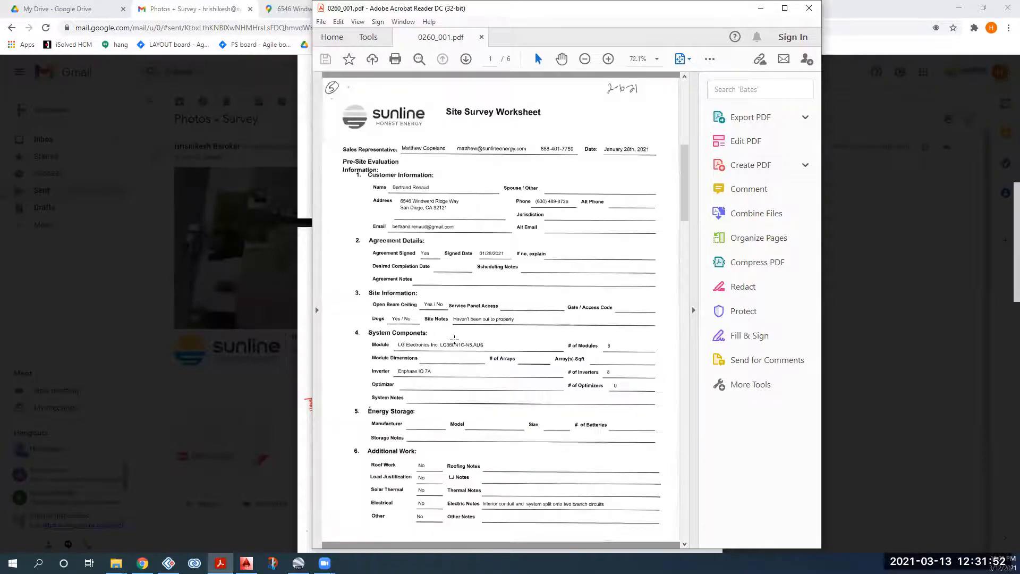
{"action": "double_click", "coordinate": [529, 13]}
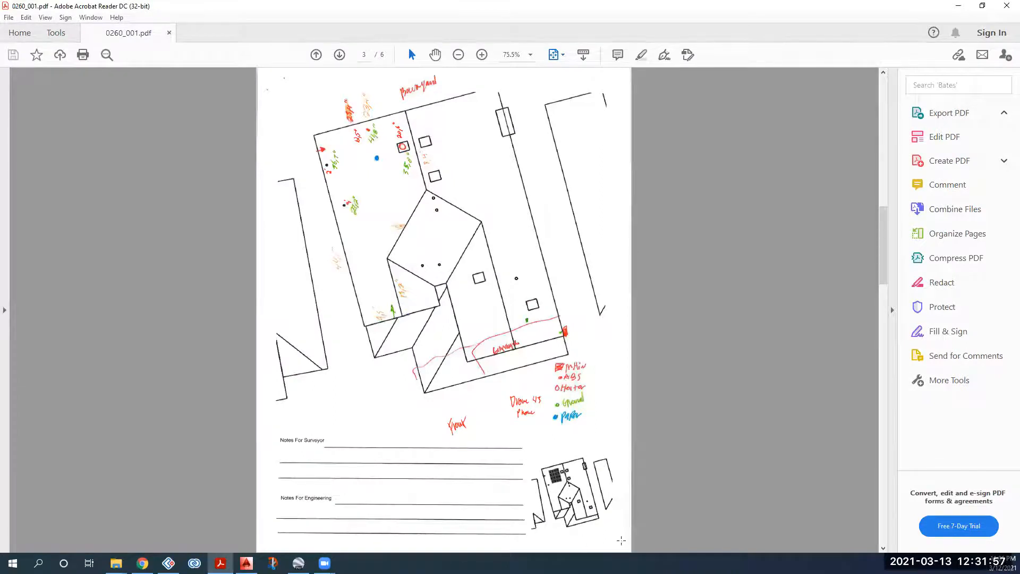
{"action": "key", "text": "ctrl+equal"}
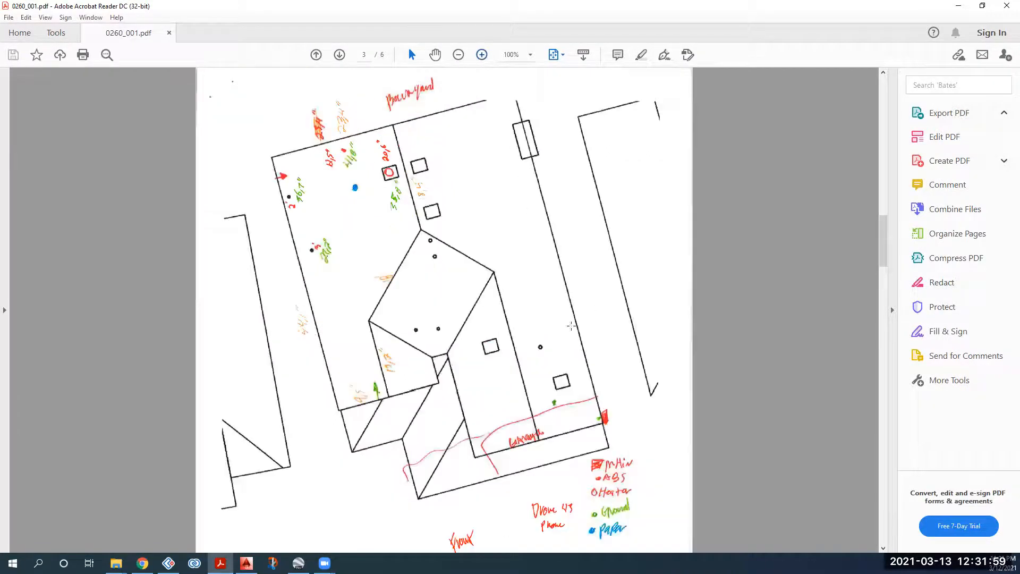
{"action": "scroll", "coordinate": [568, 409], "scroll_direction": "down", "scroll_amount": 3}
{"action": "left_click_drag", "start_coordinate": [883, 258], "coordinate": [883, 306]}
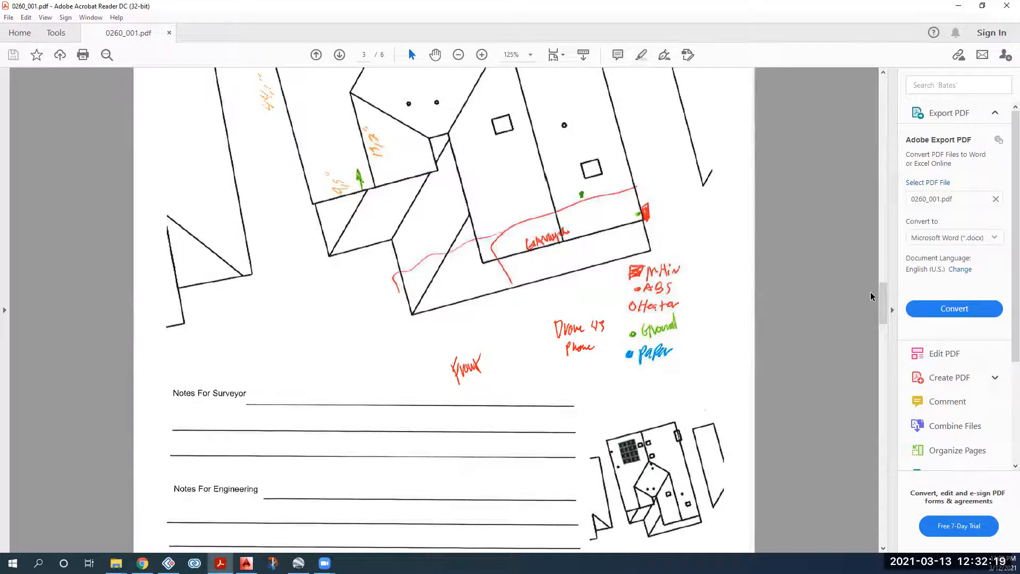
{"action": "left_click_drag", "start_coordinate": [885, 293], "coordinate": [874, 168]}
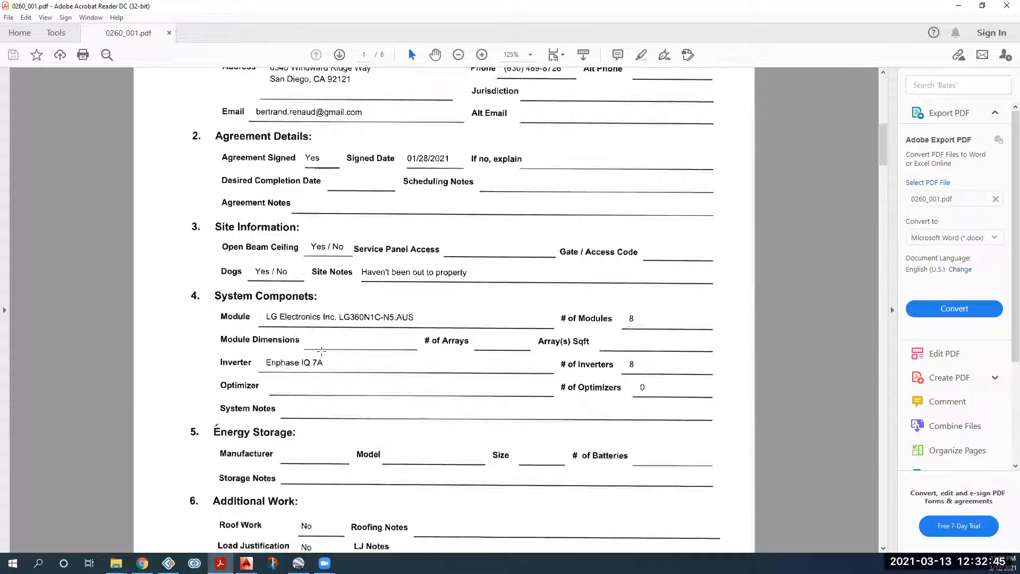
Step: Scroll page 3 back up to show the top of the hand-drawn roof sketch
{"action": "scroll", "coordinate": [319, 348], "scroll_direction": "down", "scroll_amount": 1}
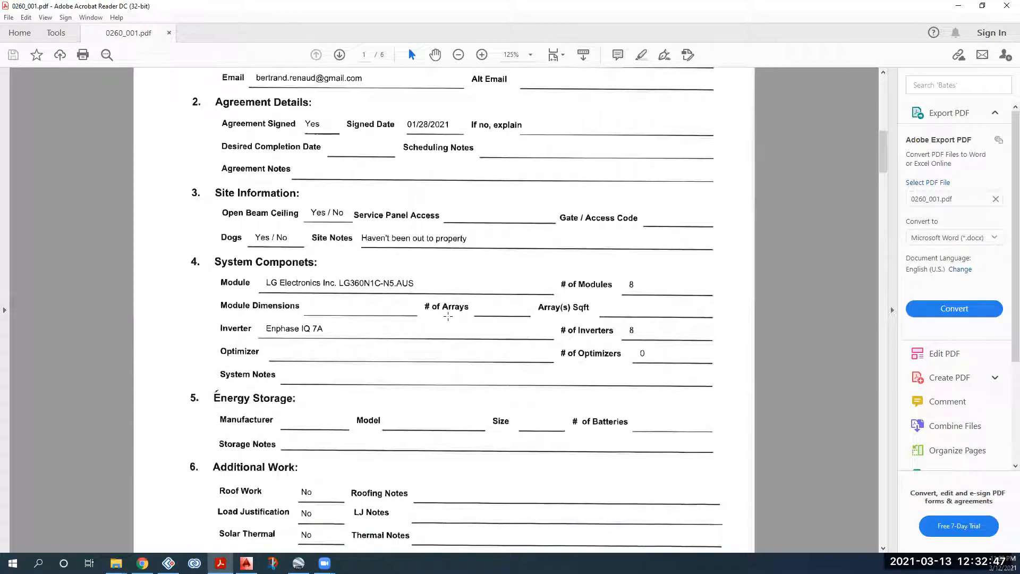
{"action": "left_click_drag", "start_coordinate": [881, 169], "coordinate": [869, 330]}
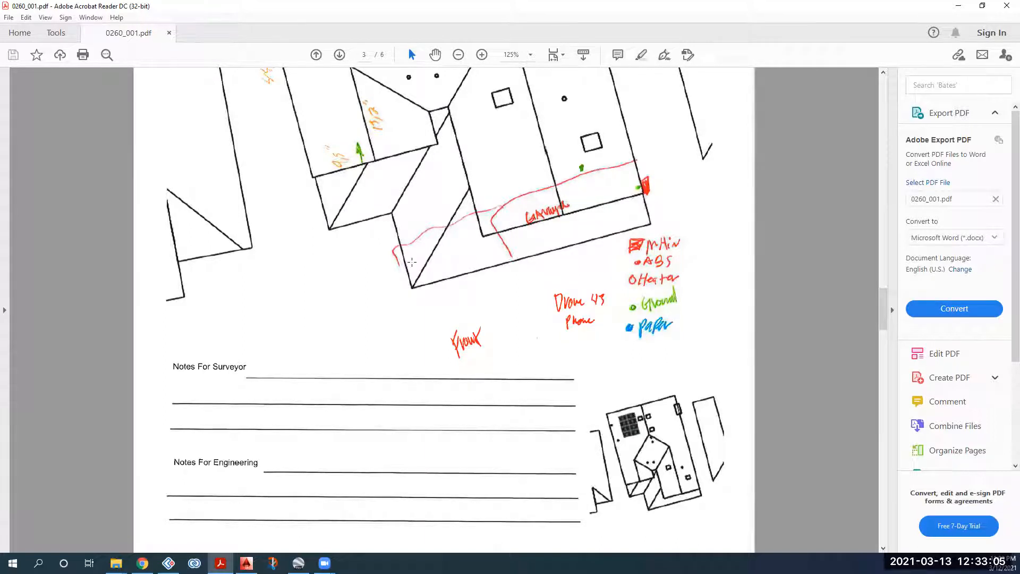
{"action": "scroll", "coordinate": [411, 262], "scroll_direction": "up", "scroll_amount": 5}
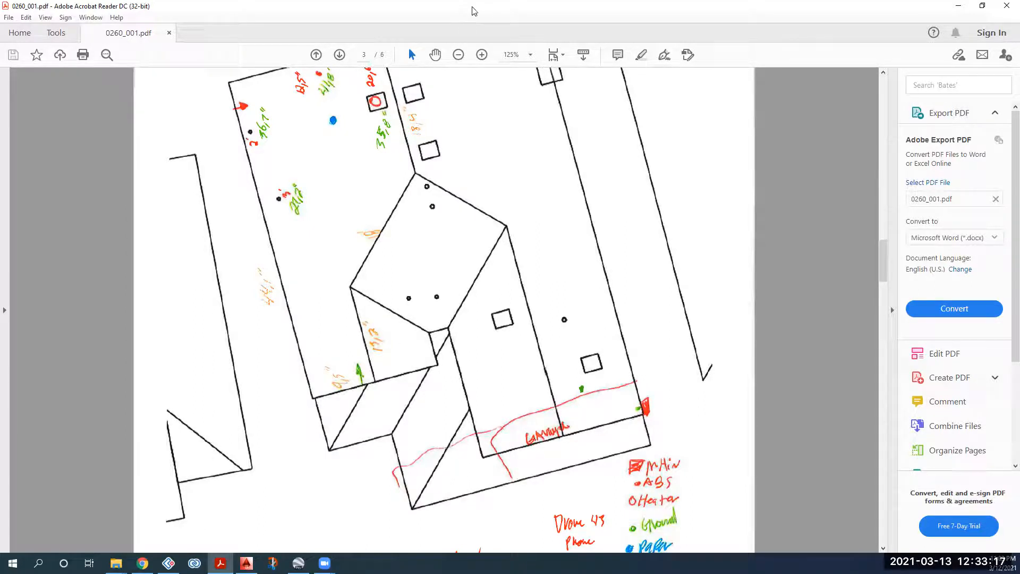
Step: Search Google Earth for the client's property address and fly there
{"action": "key", "text": "alt+Tab"}
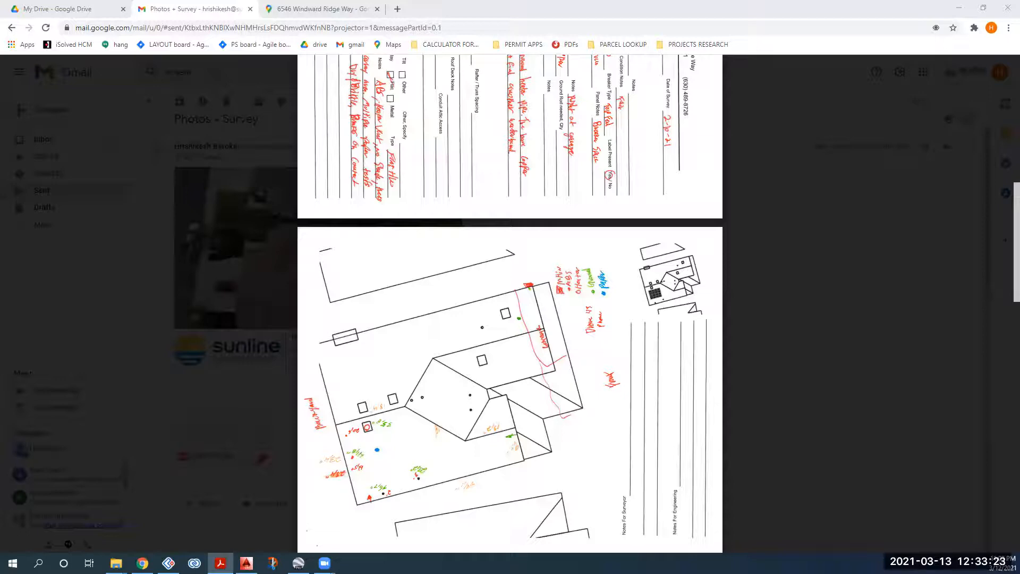
{"action": "key", "text": "alt+Tab"}
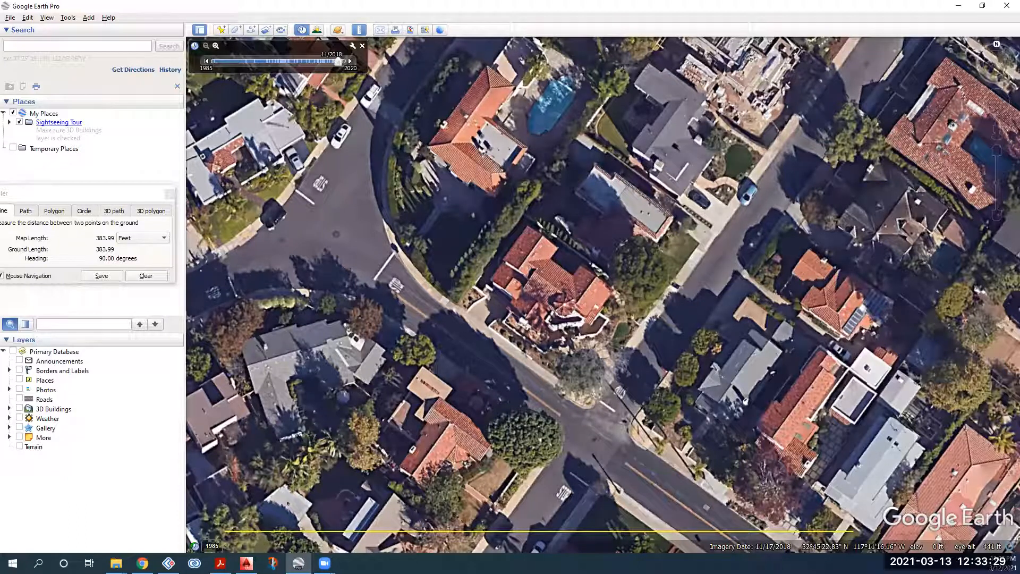
{"action": "key", "text": "alt+Tab"}
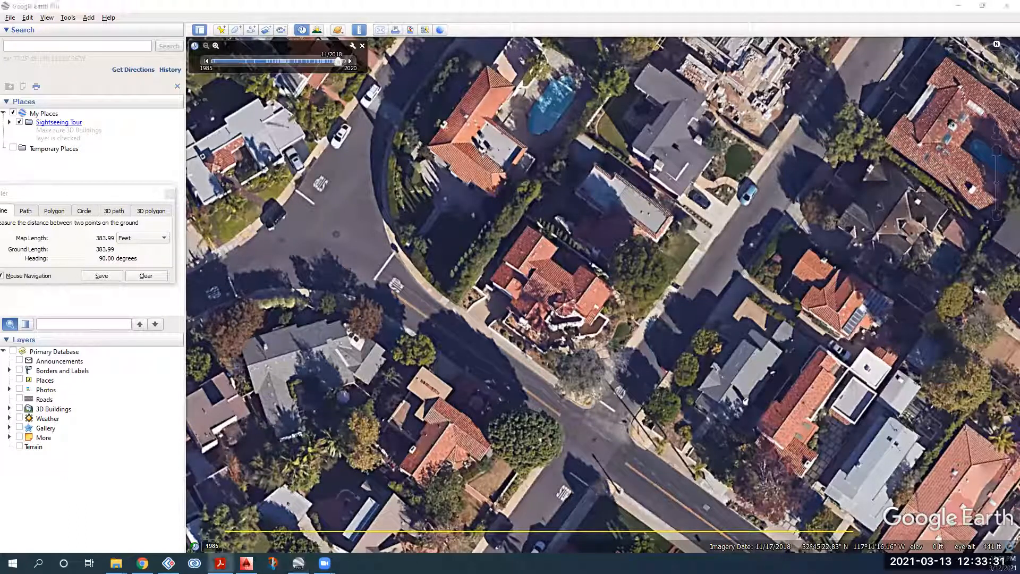
{"action": "left_click", "coordinate": [93, 45]}
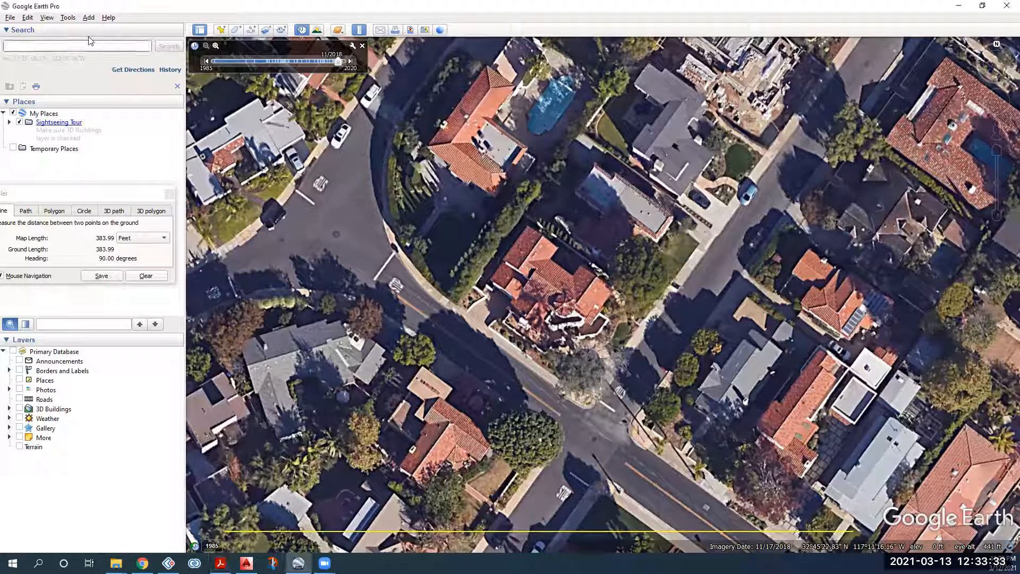
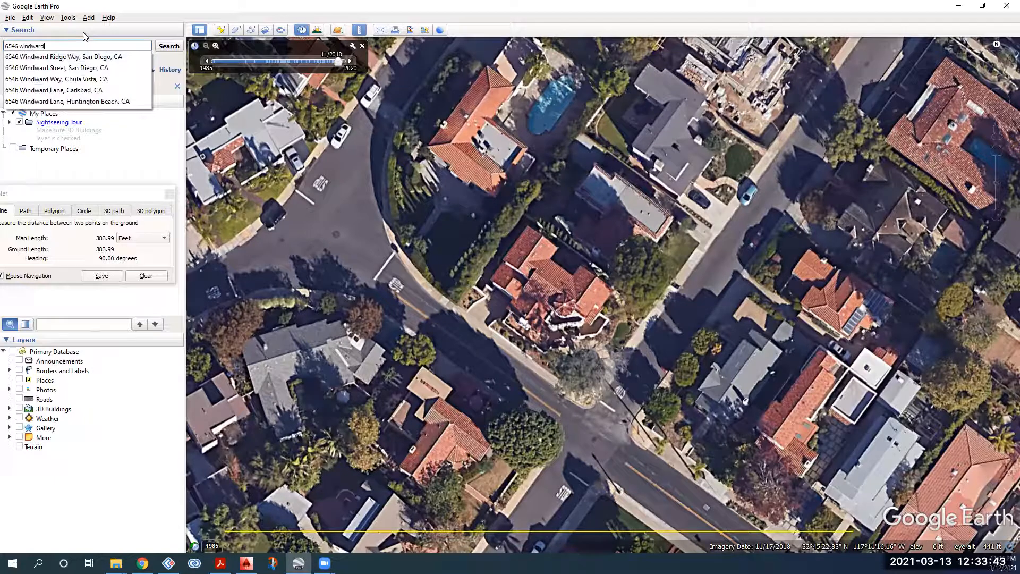
{"action": "key", "text": "Down"}
{"action": "key", "text": "Return"}
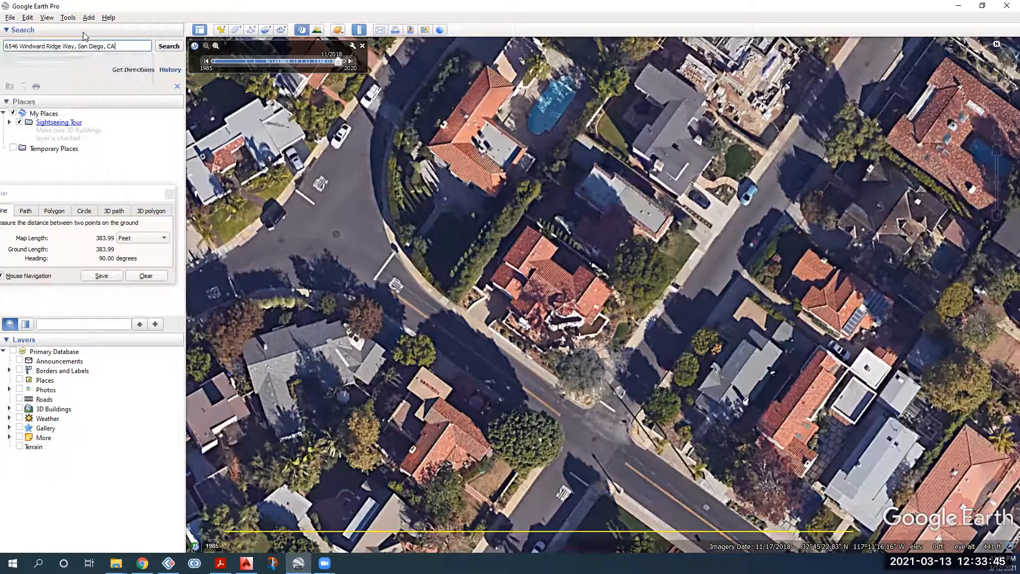
{"action": "left_click", "coordinate": [170, 47]}
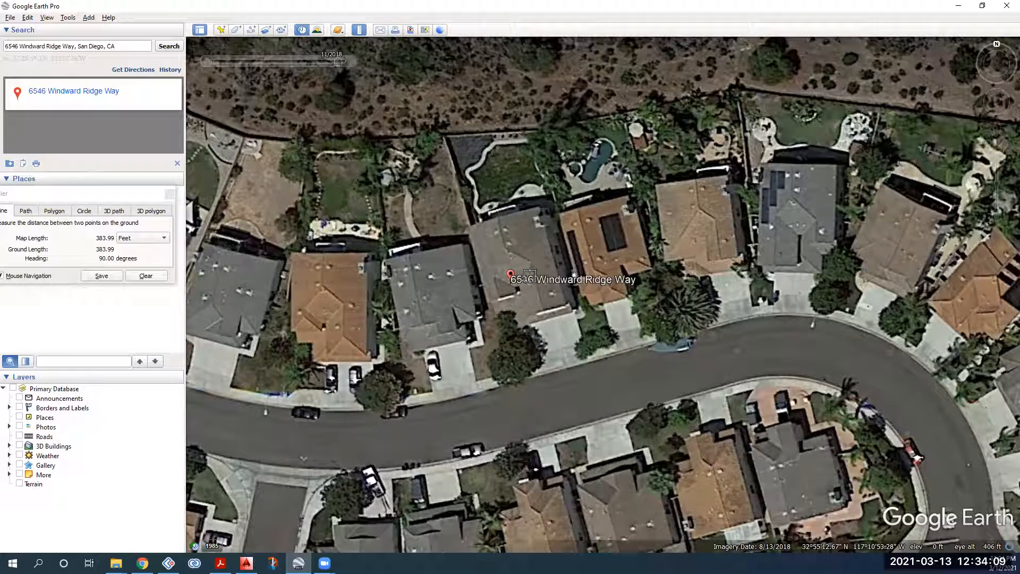
Step: Step the imagery back to August 2018 and recentre the house
{"action": "left_click", "coordinate": [206, 62]}
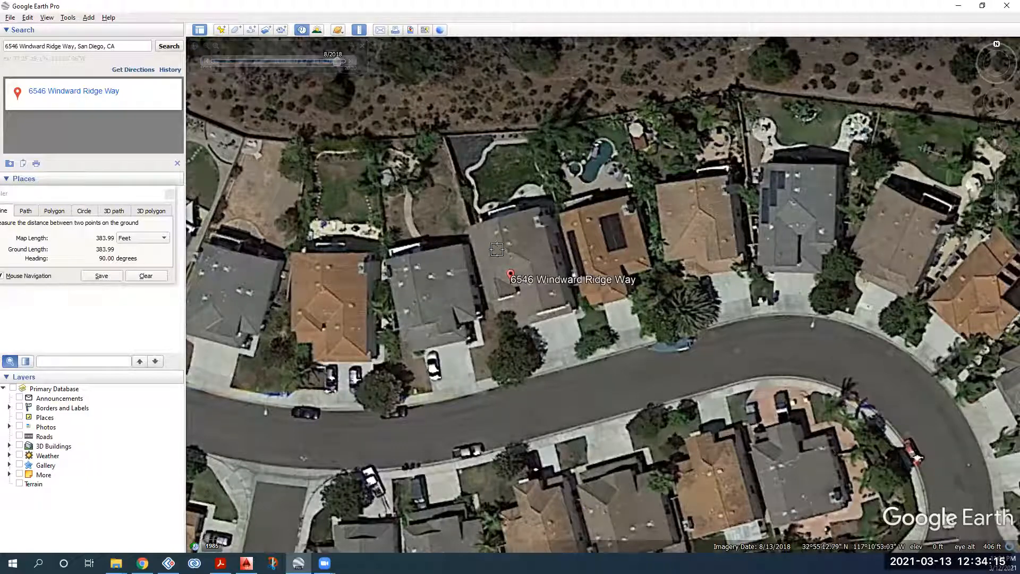
{"action": "left_click_drag", "start_coordinate": [519, 249], "coordinate": [522, 263]}
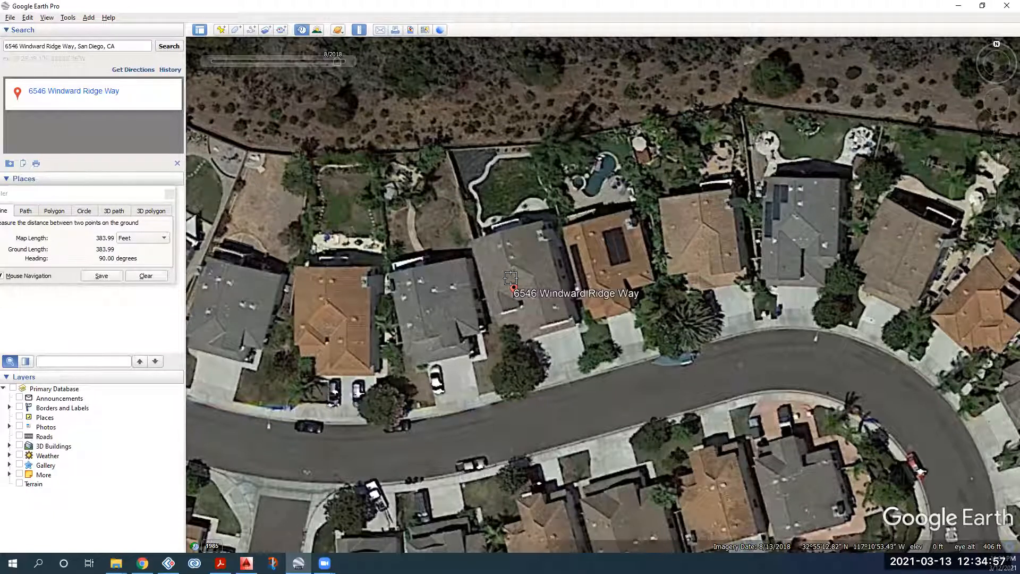
{"action": "left_click_drag", "start_coordinate": [528, 251], "coordinate": [505, 264]}
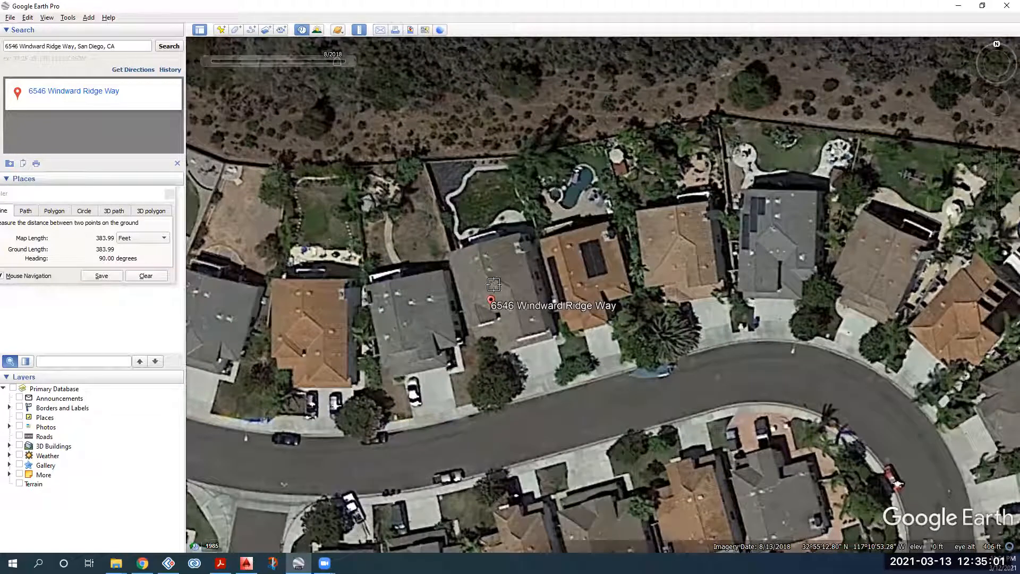
{"action": "scroll", "coordinate": [495, 252], "scroll_direction": "down", "scroll_amount": 1}
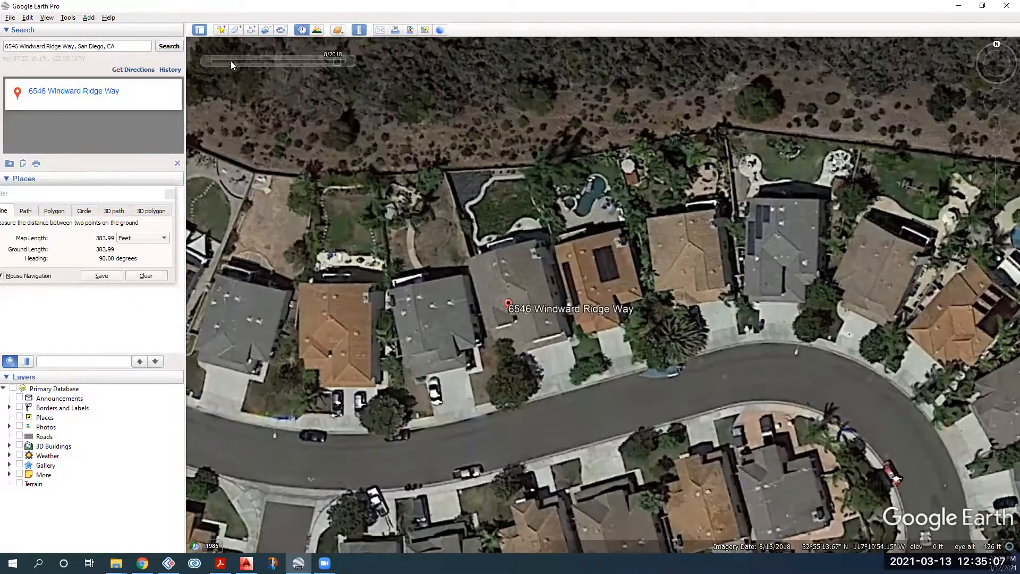
Step: Move the historical imagery slider back to earlier, sharper imagery of the property
{"action": "mouse_move", "coordinate": [205, 61]}
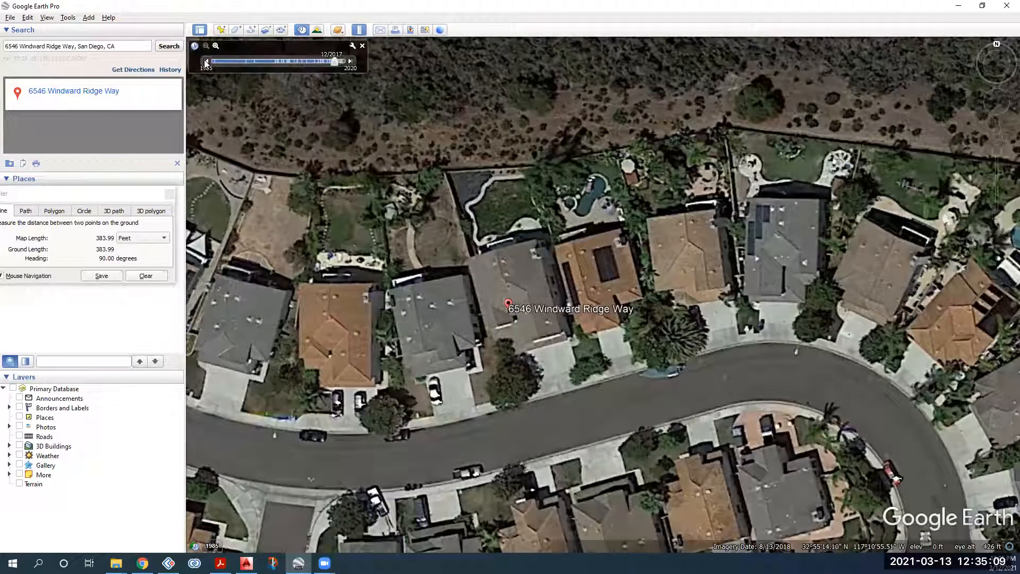
{"action": "left_click", "coordinate": [206, 61]}
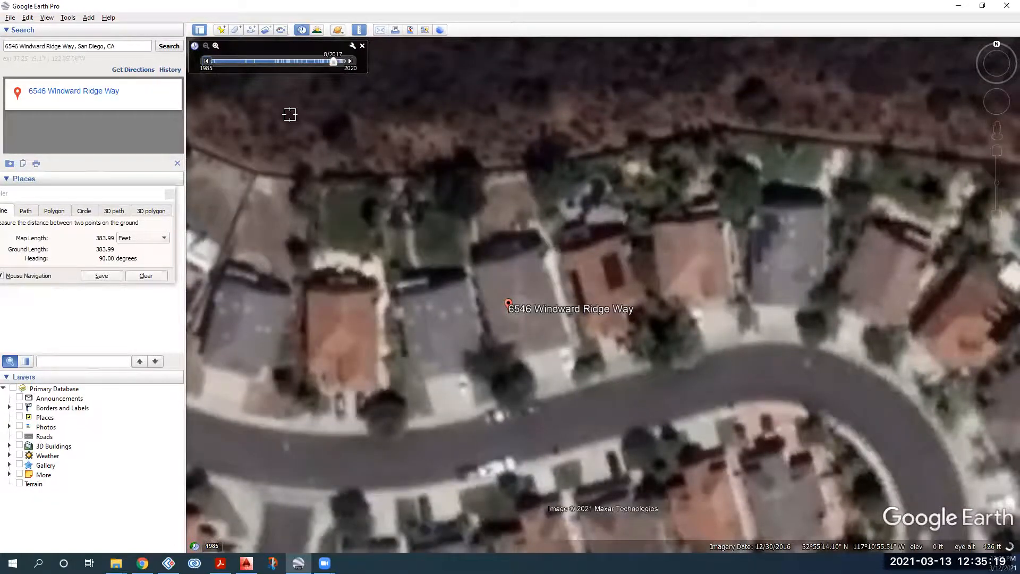
{"action": "left_click_drag", "start_coordinate": [333, 62], "coordinate": [321, 61]}
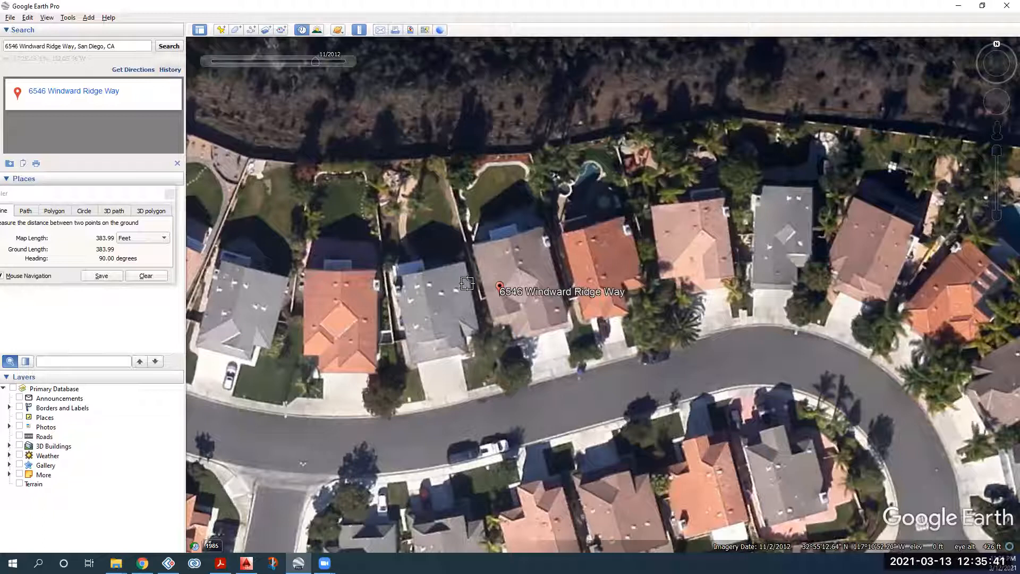
Step: Pan and zoom in on the row of houses around the property
{"action": "left_click_drag", "start_coordinate": [494, 285], "coordinate": [514, 302]}
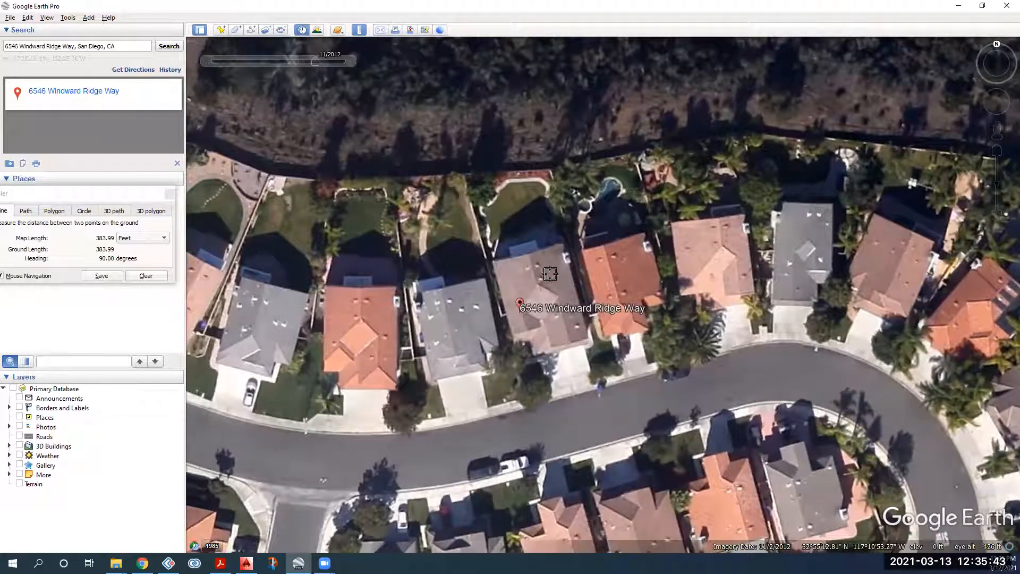
{"action": "scroll", "coordinate": [541, 281], "scroll_direction": "down", "scroll_amount": 1}
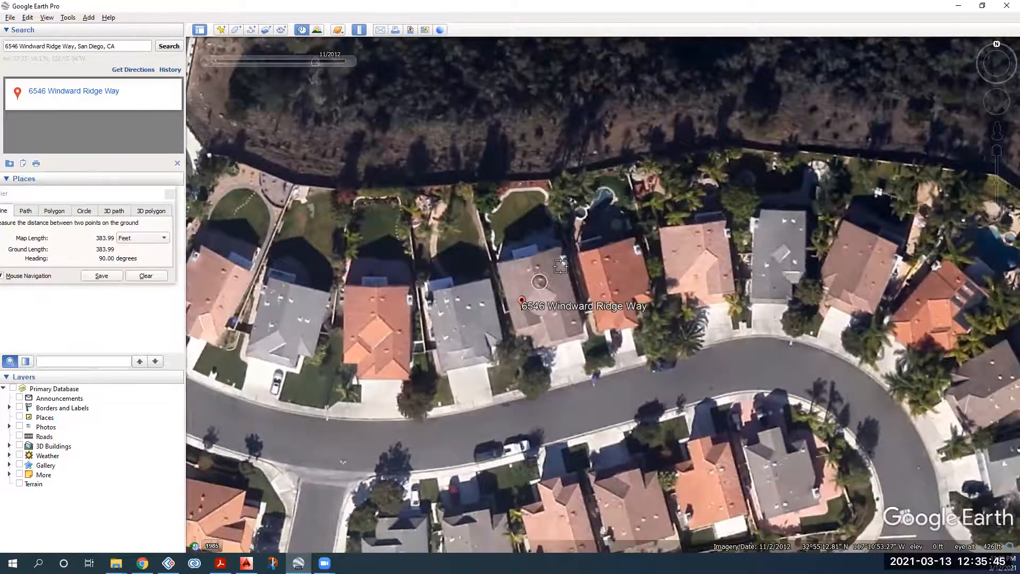
{"action": "scroll", "coordinate": [561, 266], "scroll_direction": "down", "scroll_amount": 2}
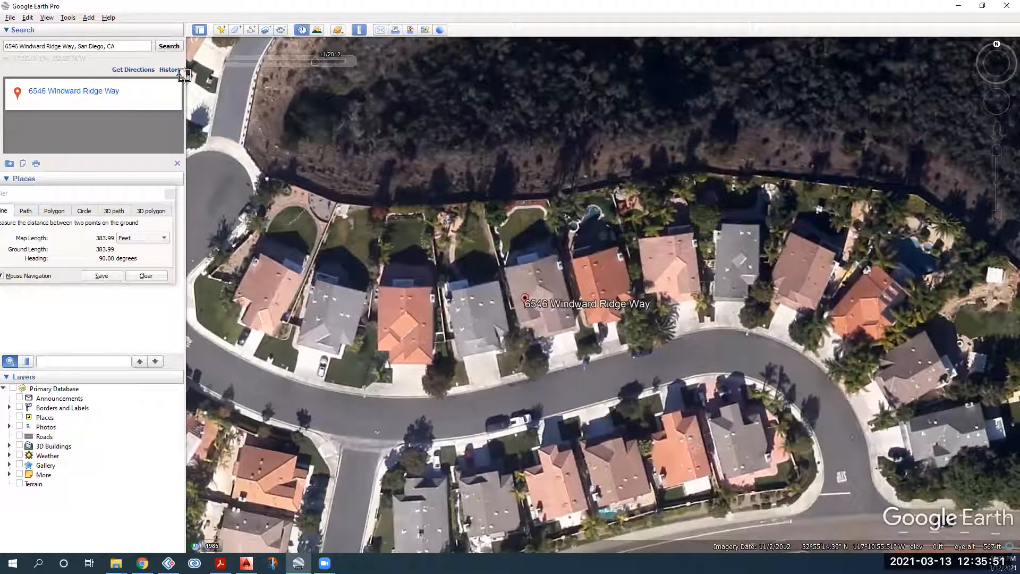
{"action": "left_click_drag", "start_coordinate": [551, 280], "coordinate": [545, 270]}
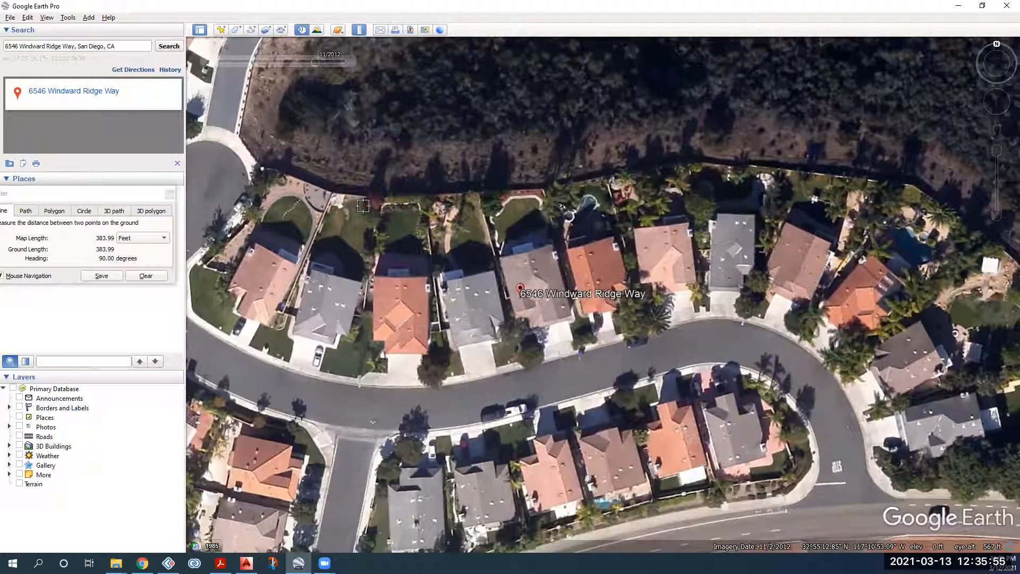
{"action": "left_click_drag", "start_coordinate": [551, 340], "coordinate": [530, 357]}
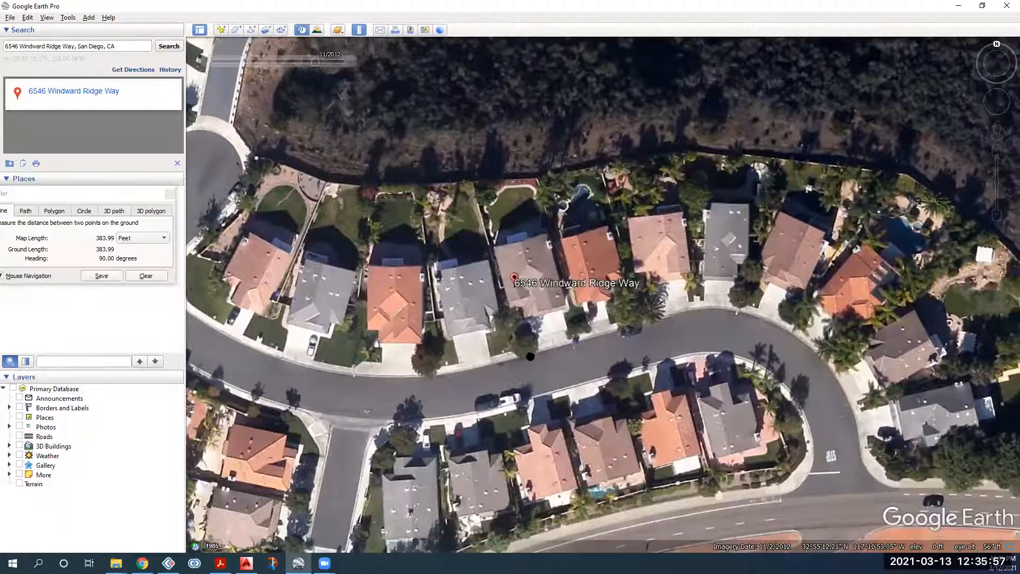
{"action": "left_click_drag", "start_coordinate": [505, 301], "coordinate": [482, 313]}
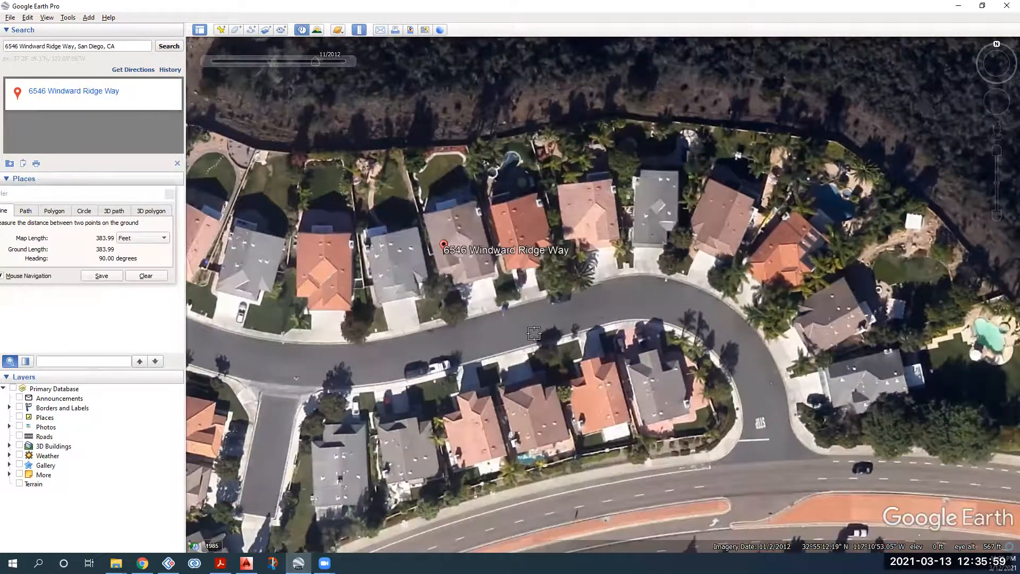
{"action": "scroll", "coordinate": [533, 333], "scroll_direction": "down", "scroll_amount": 3}
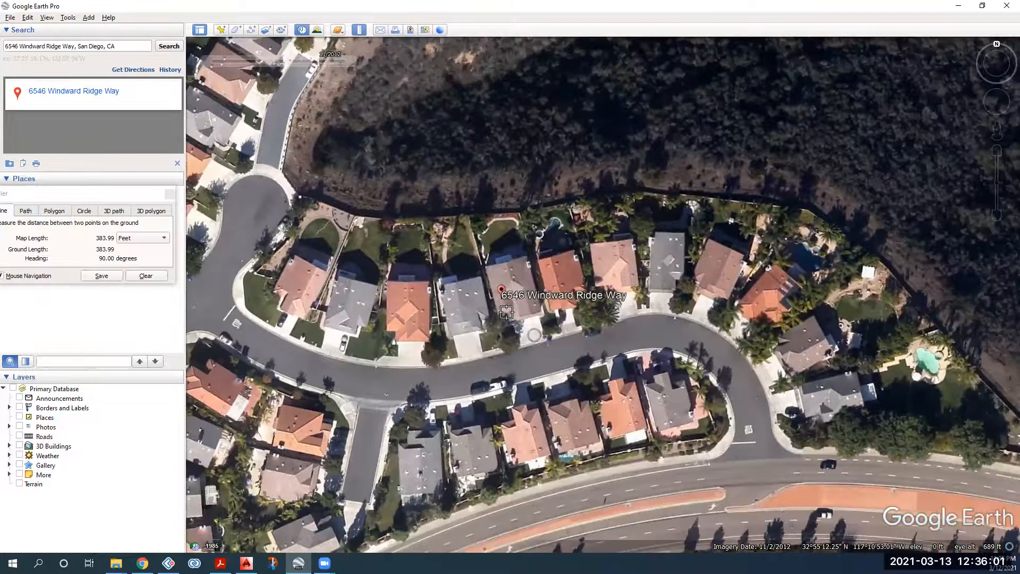
{"action": "scroll", "coordinate": [510, 291], "scroll_direction": "down", "scroll_amount": 2}
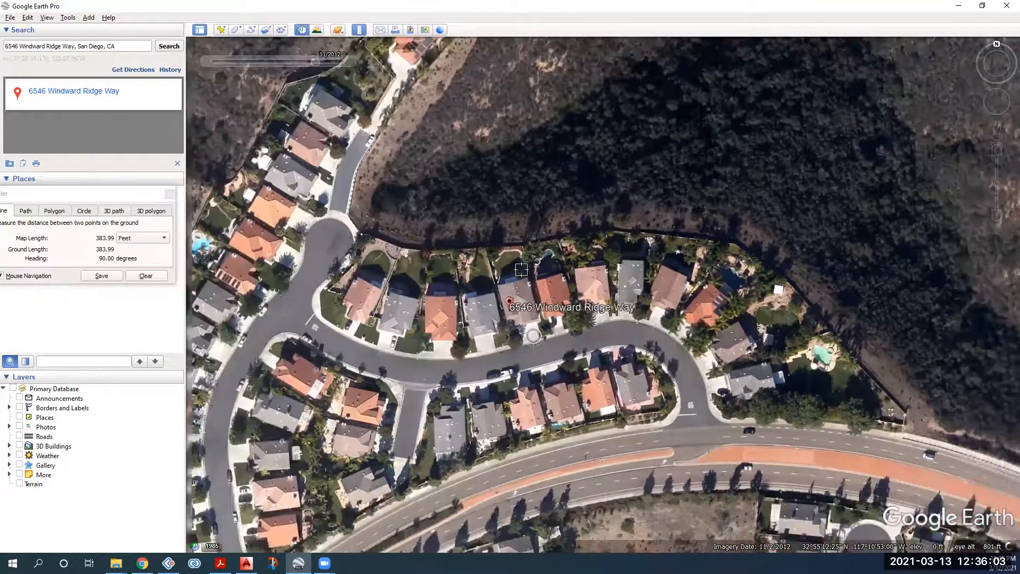
{"action": "scroll", "coordinate": [528, 319], "scroll_direction": "up", "scroll_amount": 3}
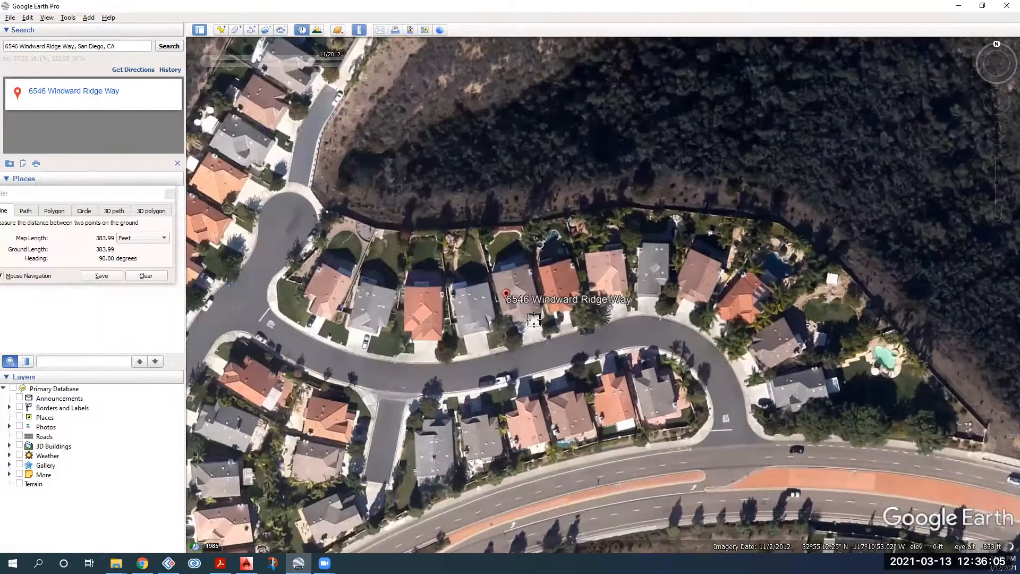
{"action": "scroll", "coordinate": [510, 298], "scroll_direction": "up", "scroll_amount": 4}
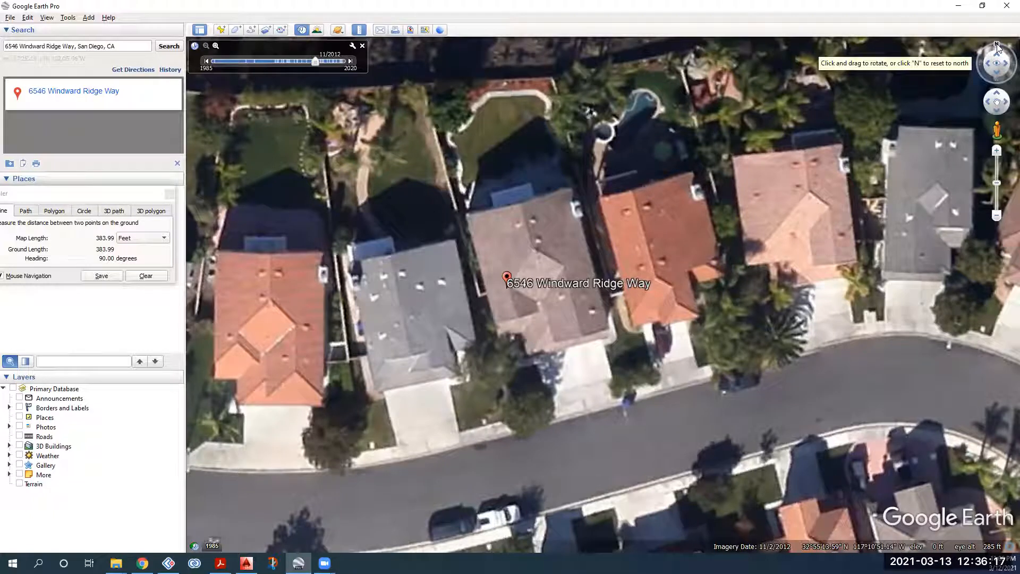
Step: Rotate the heading, reset to north-up, and recentre the view over the property
{"action": "left_click_drag", "start_coordinate": [981, 49], "coordinate": [972, 65]}
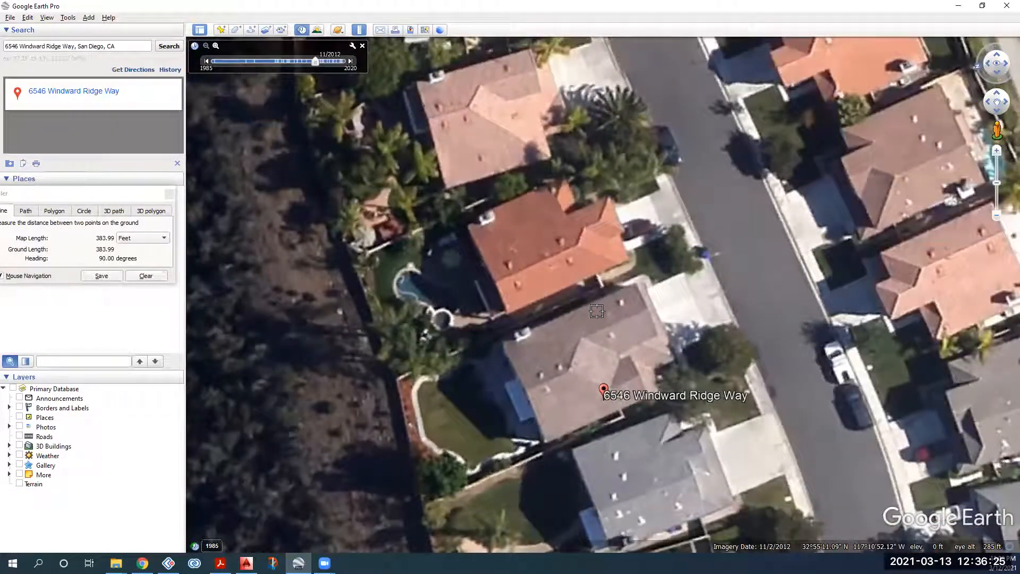
{"action": "scroll", "coordinate": [594, 311], "scroll_direction": "down", "scroll_amount": 3}
{"action": "left_click_drag", "start_coordinate": [614, 256], "coordinate": [642, 243]}
{"action": "middle_click_drag", "start_coordinate": [595, 282], "coordinate": [565, 252]}
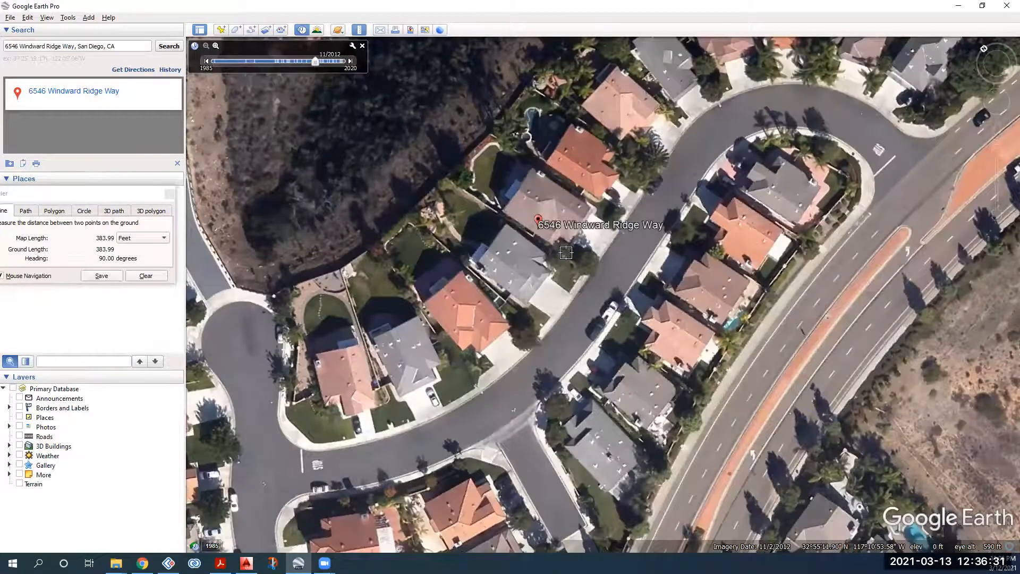
{"action": "key", "text": "n"}
{"action": "left_click_drag", "start_coordinate": [583, 242], "coordinate": [547, 295]}
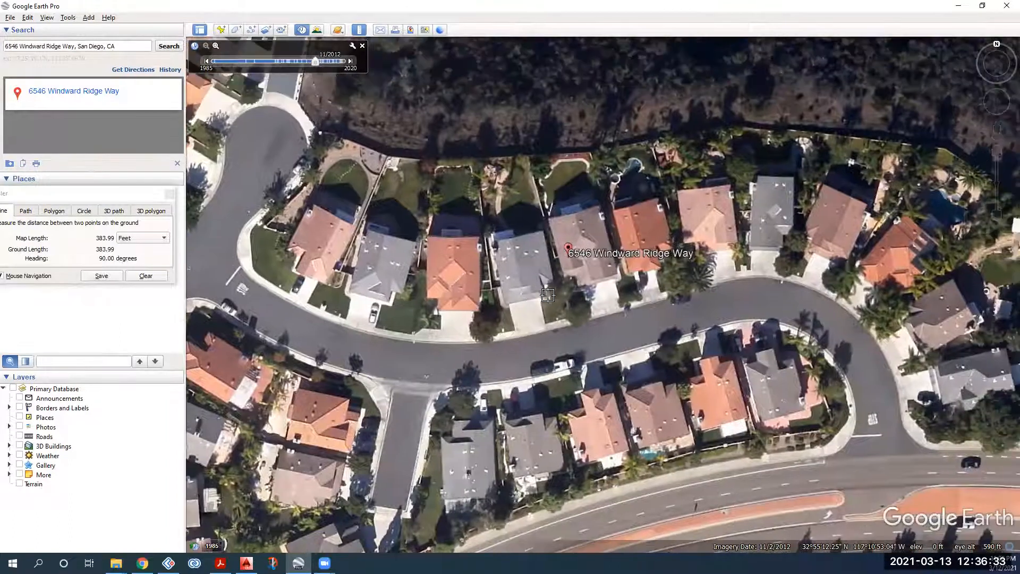
{"action": "scroll", "coordinate": [552, 349], "scroll_direction": "up", "scroll_amount": 2}
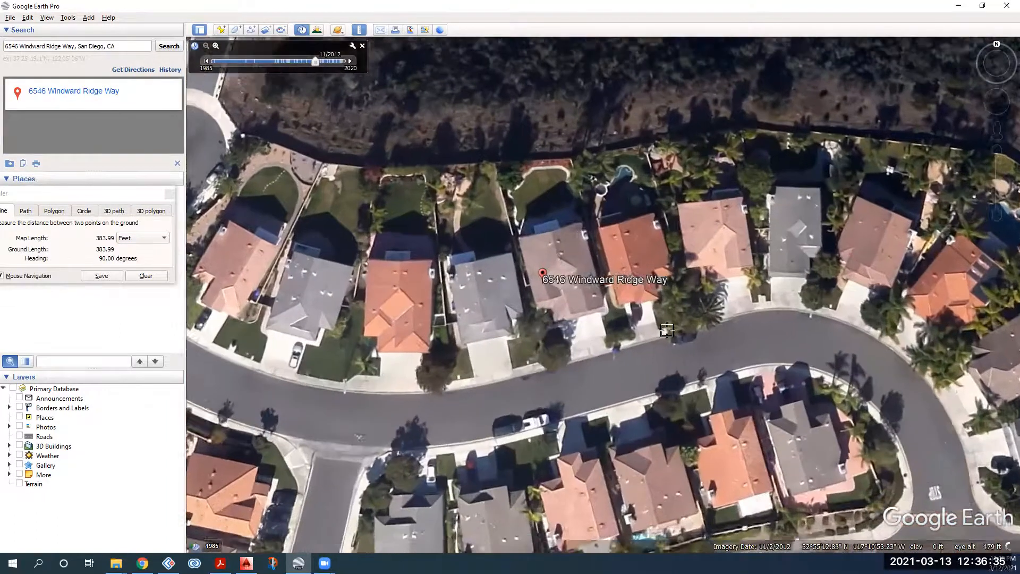
{"action": "scroll", "coordinate": [568, 238], "scroll_direction": "up", "scroll_amount": 3}
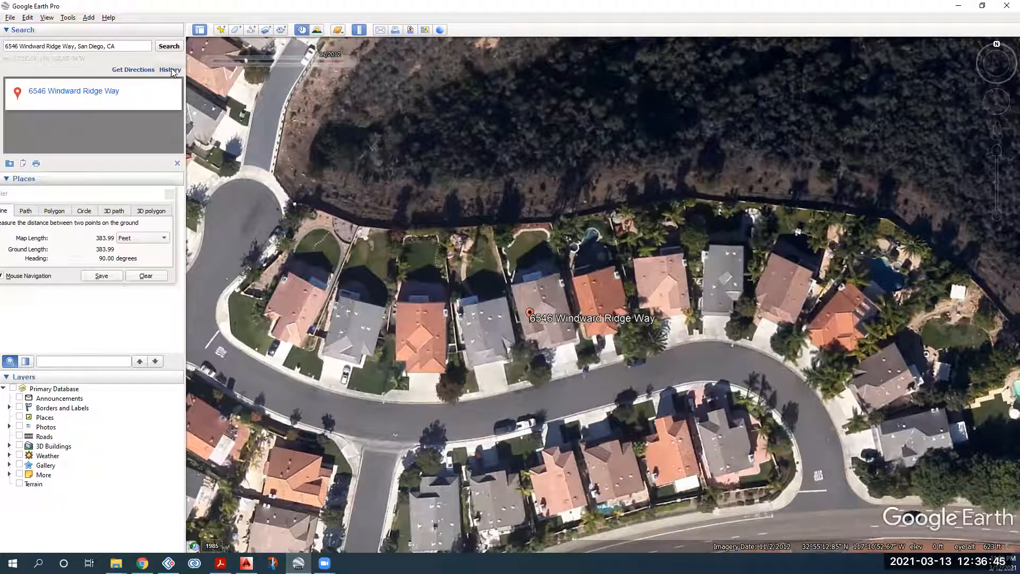
Step: Clear the search results, close the old measurement and start a fresh Ruler measurement
{"action": "left_click", "coordinate": [177, 163]}
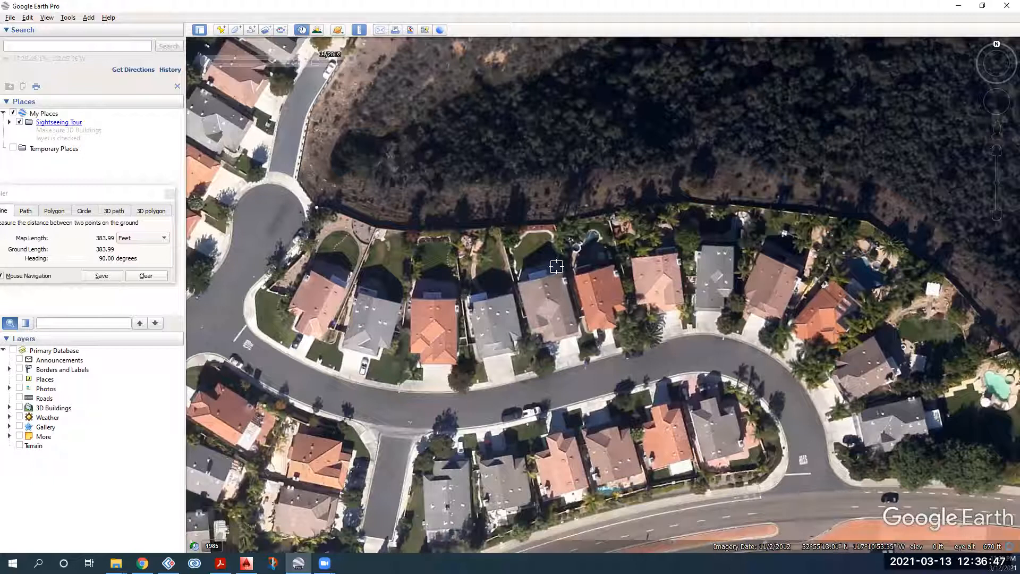
{"action": "left_click_drag", "start_coordinate": [555, 265], "coordinate": [538, 255]}
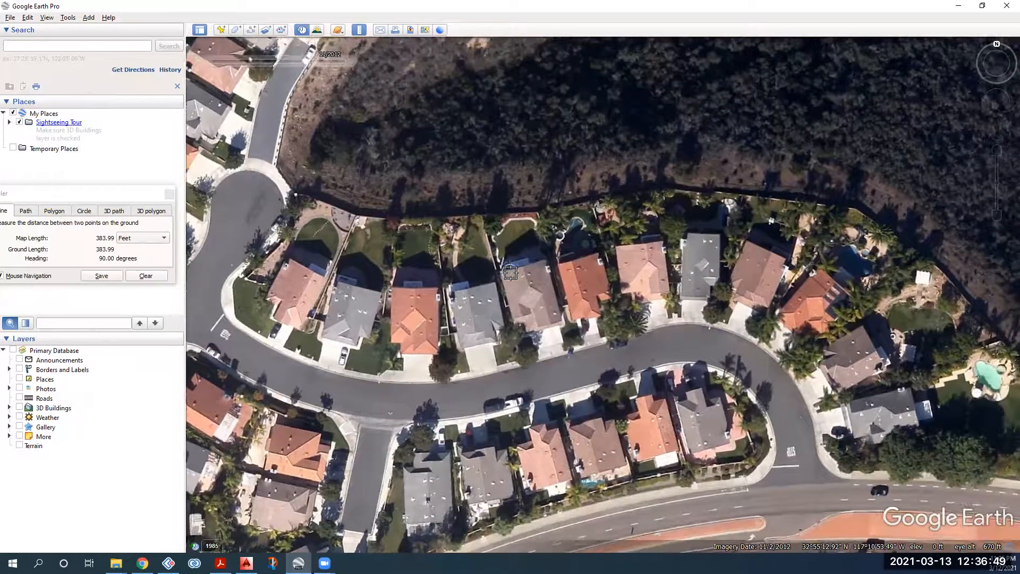
{"action": "scroll", "coordinate": [405, 325], "scroll_direction": "up", "scroll_amount": 2}
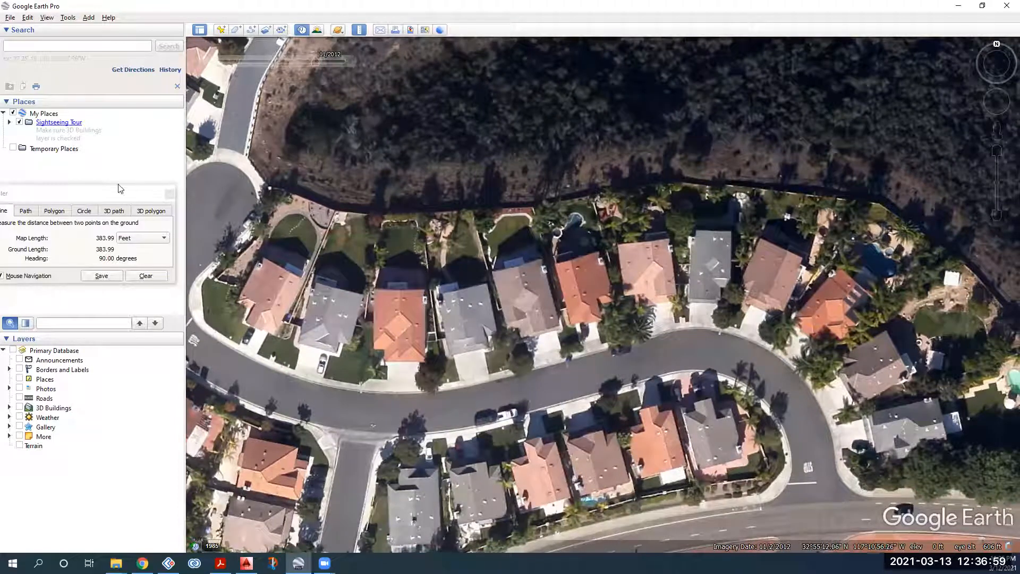
{"action": "left_click", "coordinate": [170, 193]}
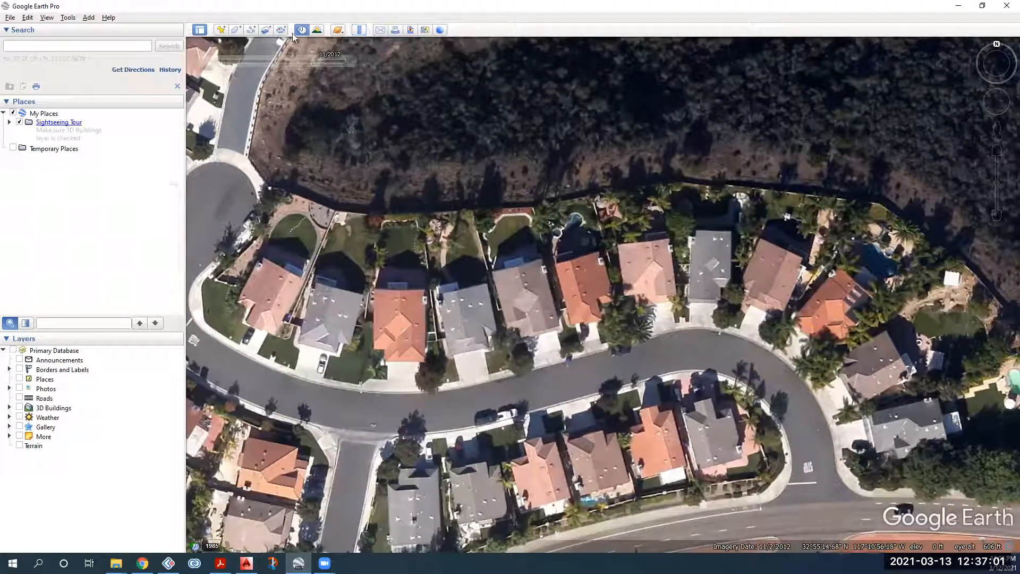
{"action": "left_click", "coordinate": [356, 31]}
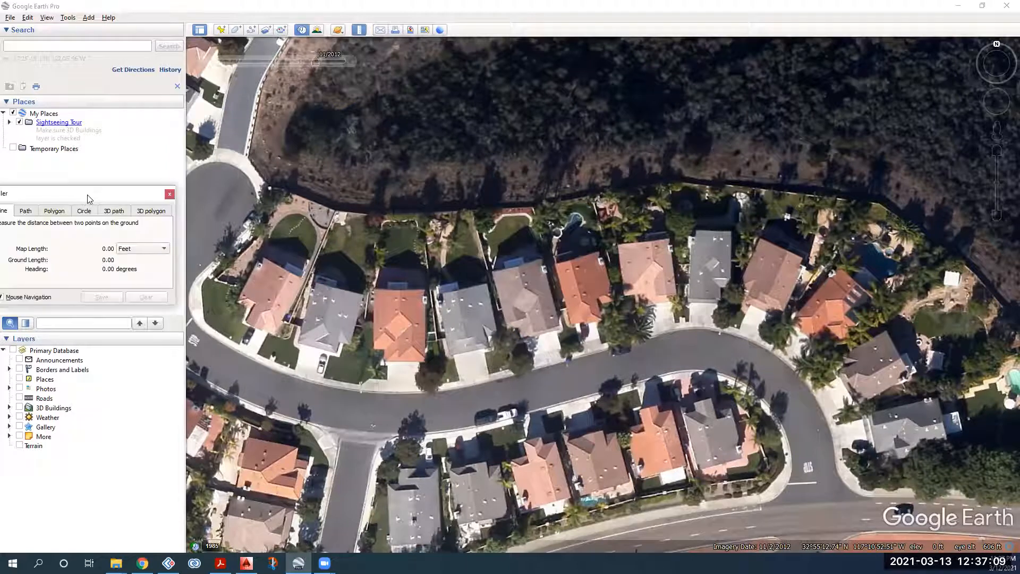
{"action": "left_click_drag", "start_coordinate": [87, 195], "coordinate": [89, 173]}
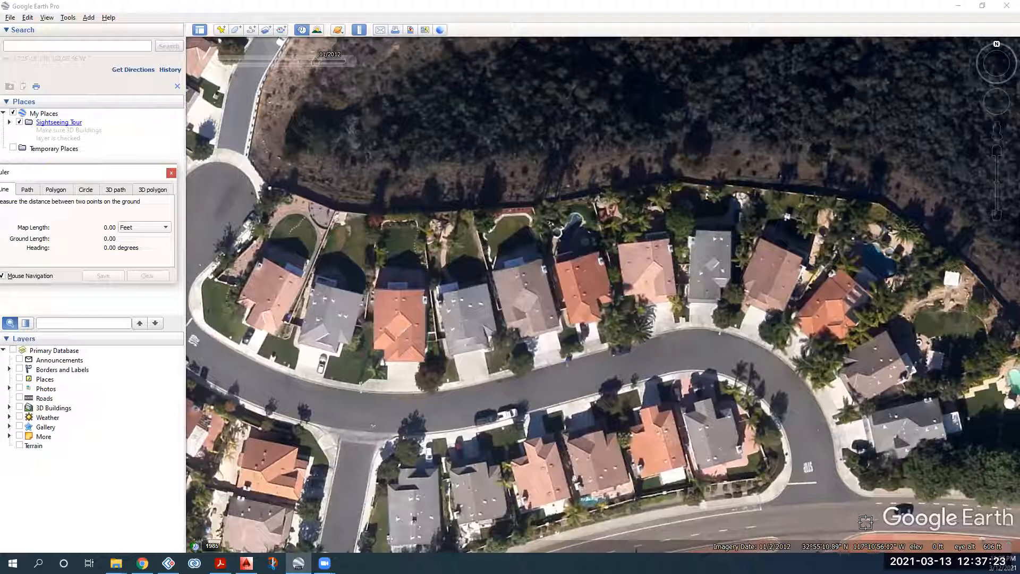
Step: Draw a 440.57 ft line across the bottom of the view and snip the map area
{"action": "left_click", "coordinate": [238, 522]}
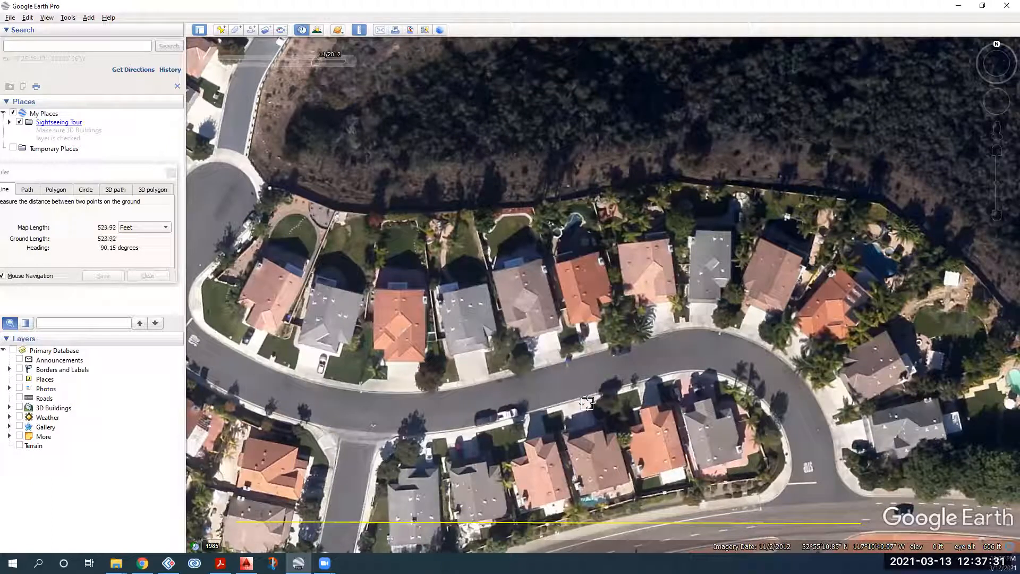
{"action": "scroll", "coordinate": [226, 517], "scroll_direction": "up", "scroll_amount": 1}
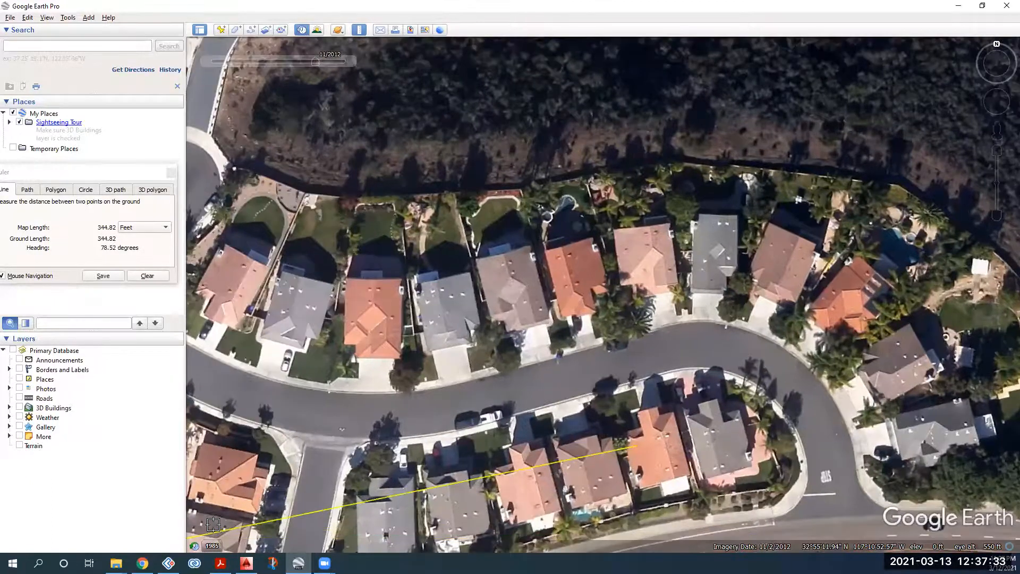
{"action": "scroll", "coordinate": [215, 525], "scroll_direction": "up", "scroll_amount": 1}
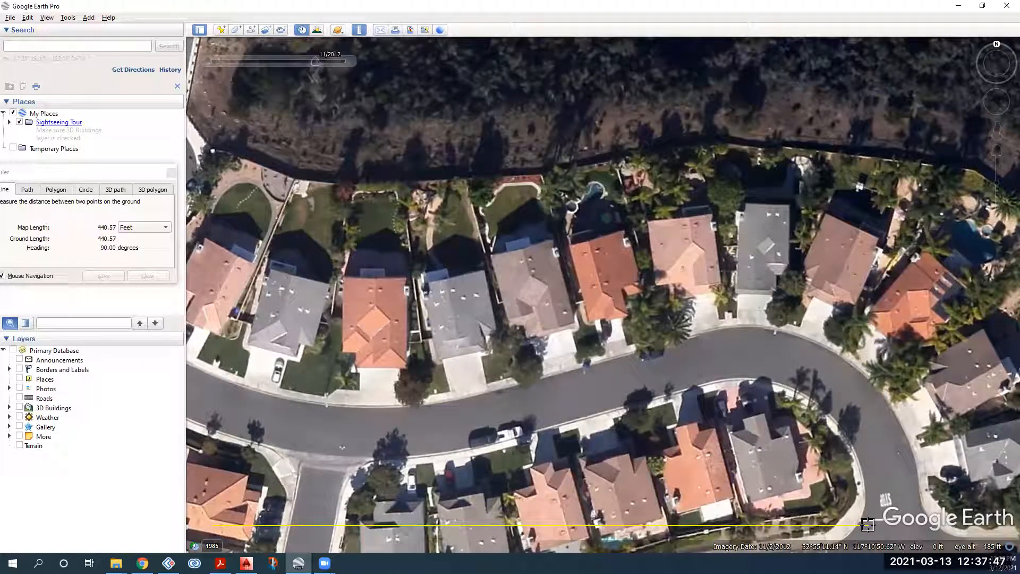
{"action": "left_click", "coordinate": [869, 528]}
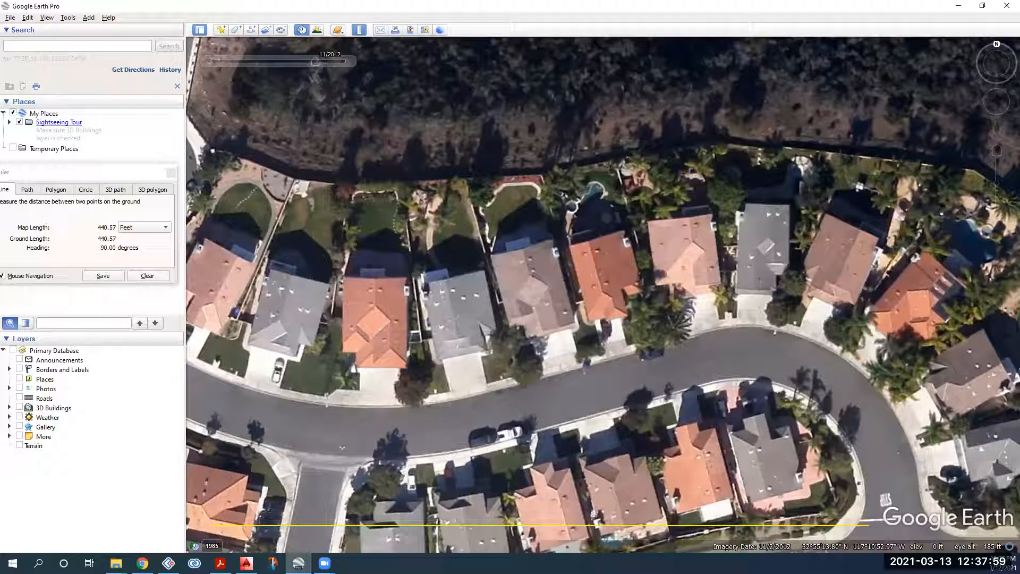
{"action": "left_click", "coordinate": [272, 563]}
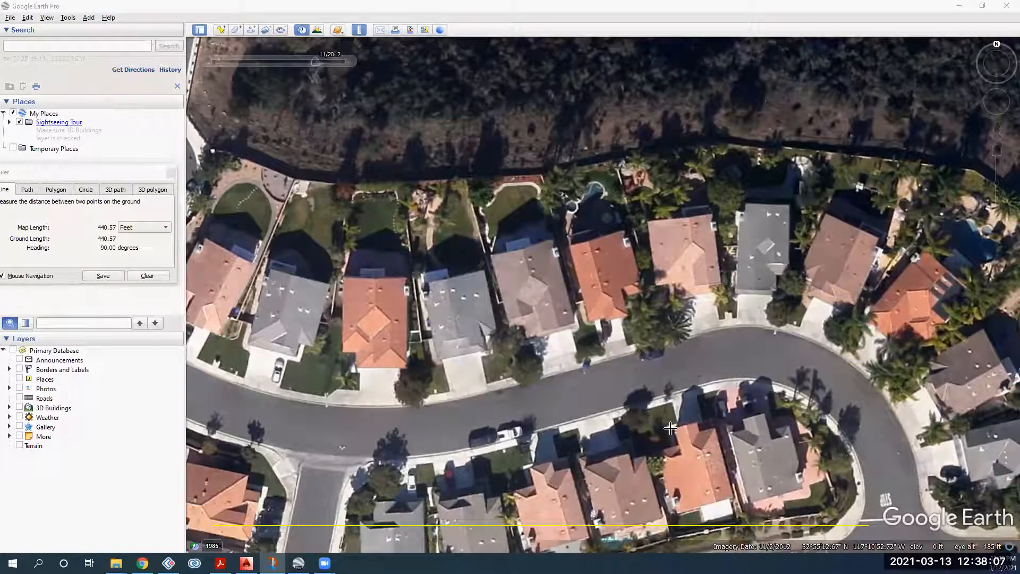
{"action": "left_click_drag", "start_coordinate": [818, 464], "coordinate": [1011, 556]}
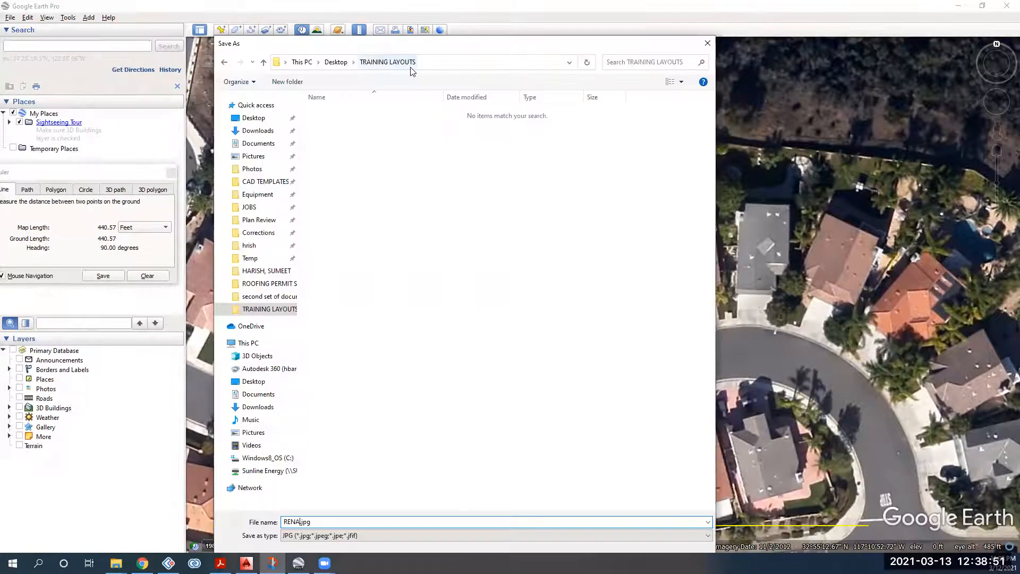
Step: Name the capture JPG after the client and save it in TRAINING LAYOUTS
{"action": "type", "text": "UD GE"}
{"action": "left_click", "coordinate": [630, 533]}
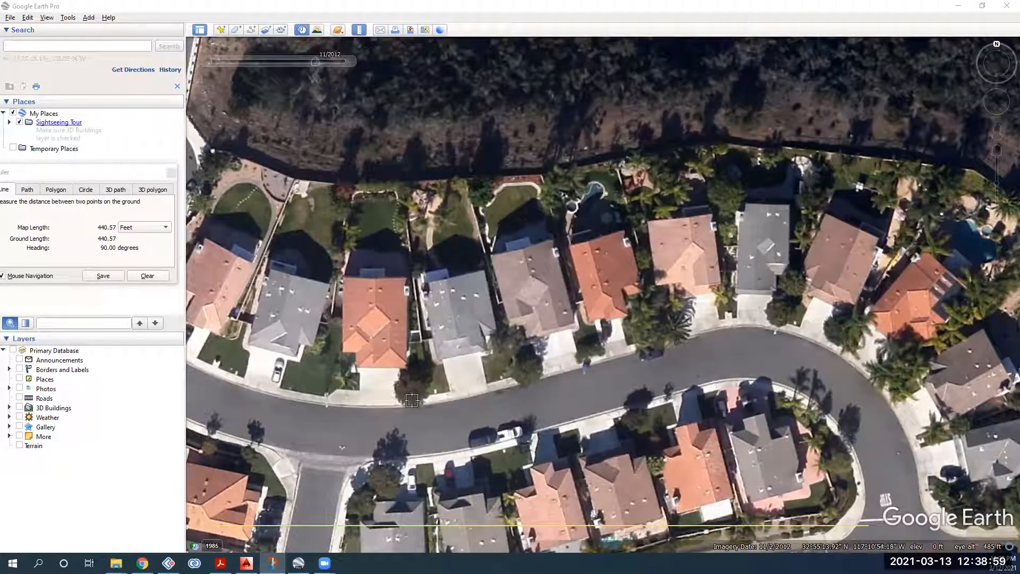
Step: Minimize Google Earth and switch to the AutoCAD layout template drawing
{"action": "left_click", "coordinate": [958, 5]}
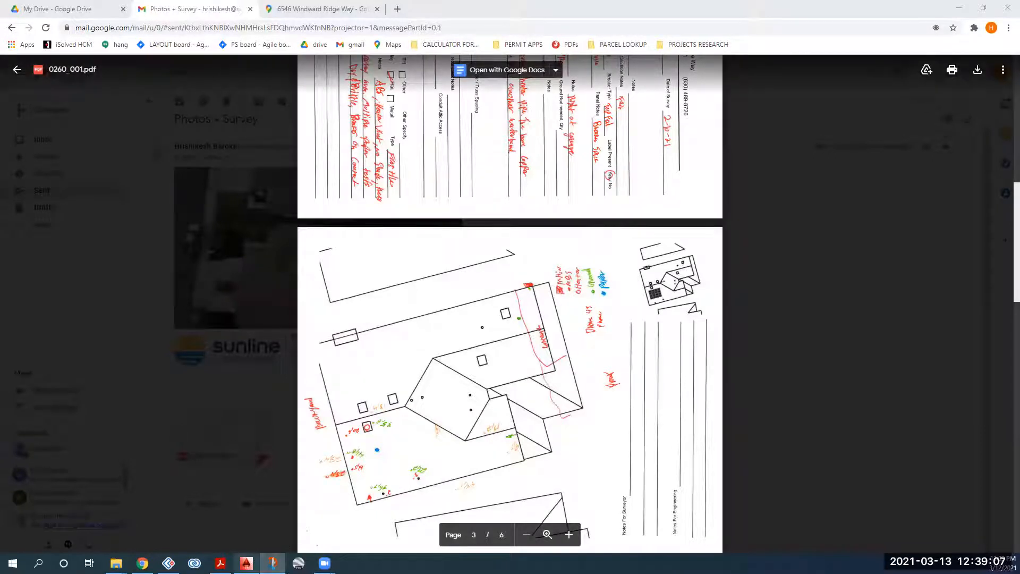
{"action": "left_click", "coordinate": [246, 563]}
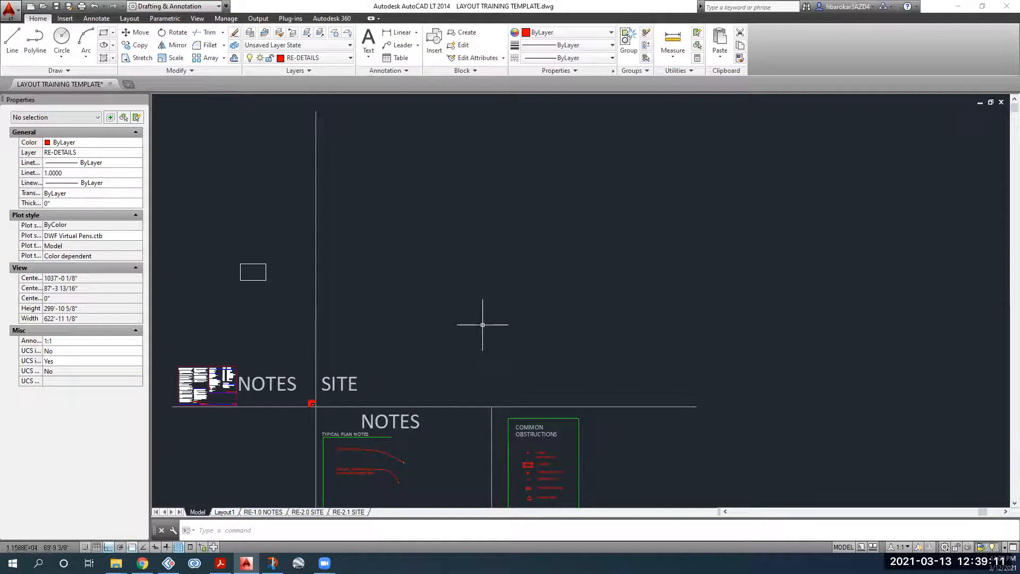
Step: Attach the Google Earth aerial JPG from the TRAINING LAYOUTS folder, accepting the default image settings
{"action": "left_click", "coordinate": [64, 18]}
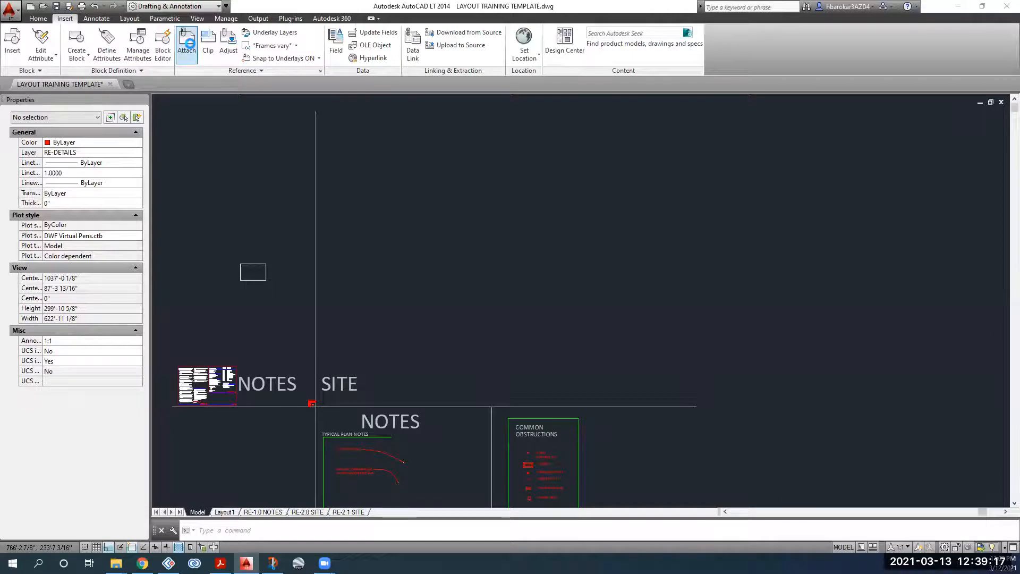
{"action": "left_click", "coordinate": [186, 46]}
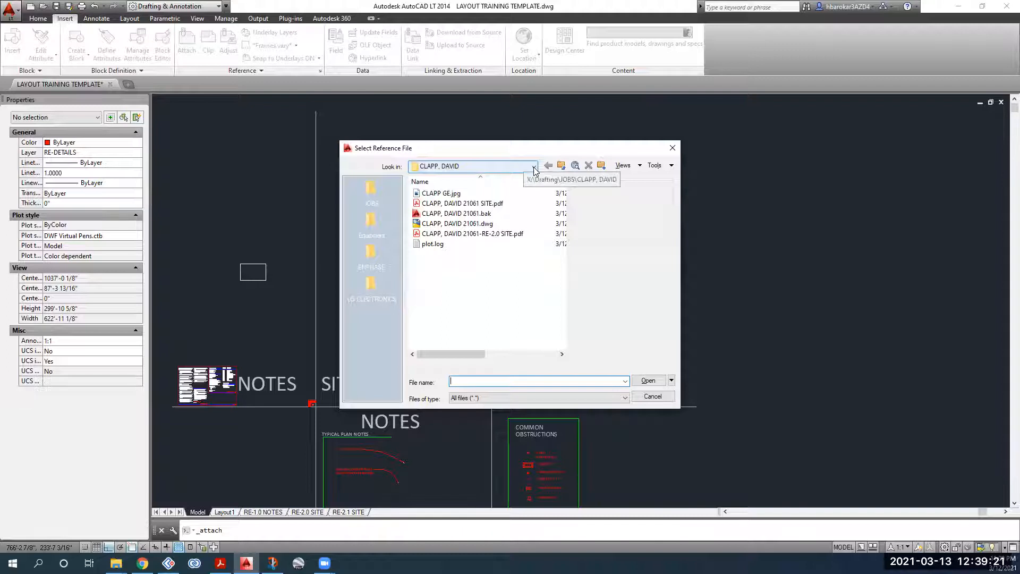
{"action": "left_click", "coordinate": [497, 166]}
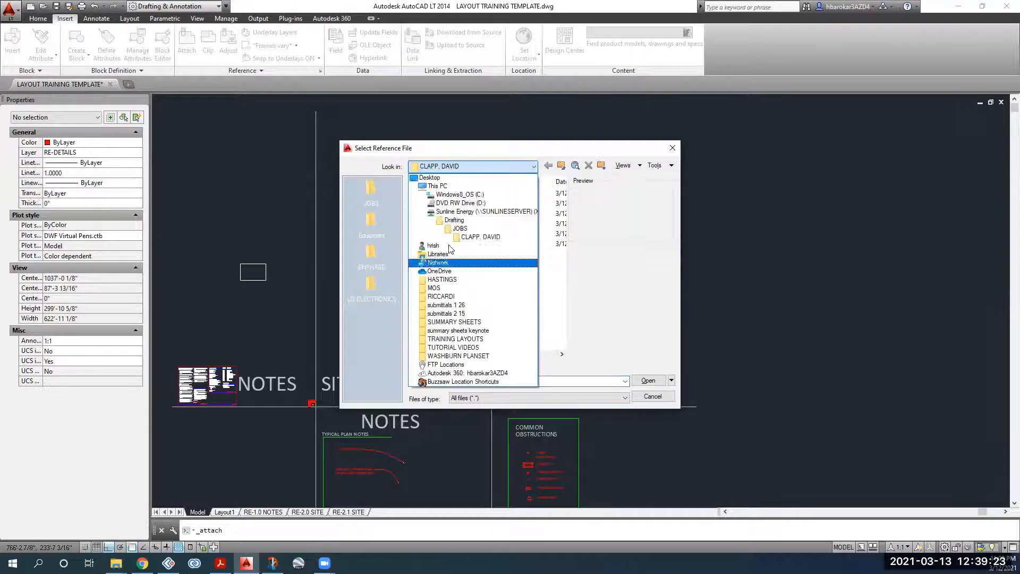
{"action": "left_click", "coordinate": [477, 339]}
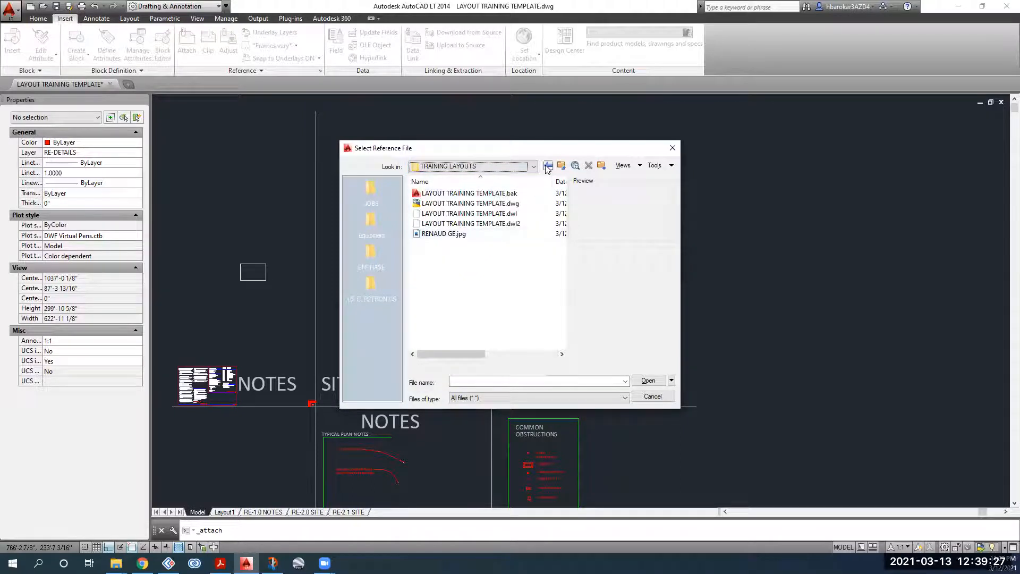
{"action": "left_click", "coordinate": [648, 380]}
{"action": "left_click", "coordinate": [518, 359]}
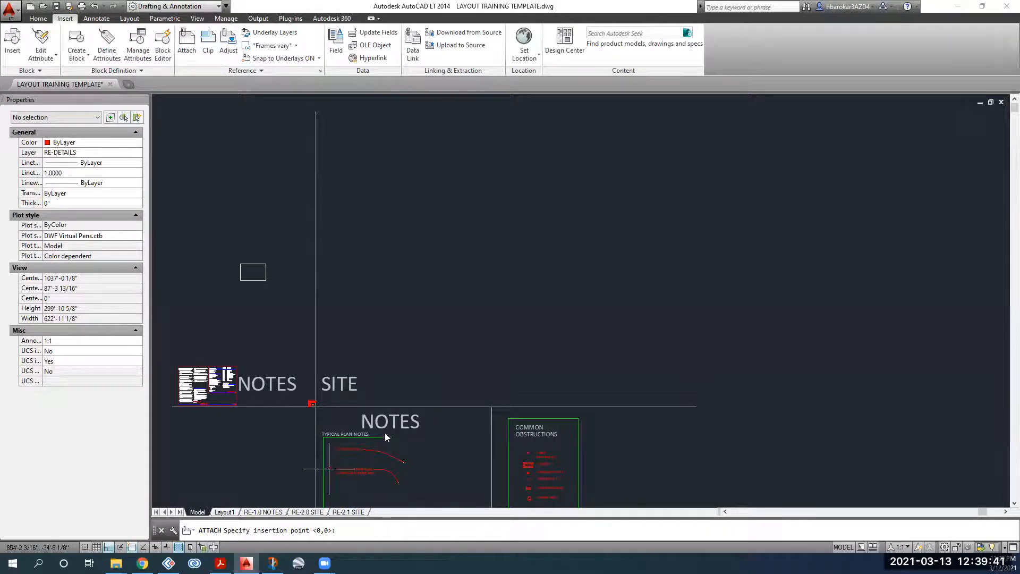
Step: Place the aerial image with its corner just right of the SITE area at default scale
{"action": "left_click", "coordinate": [367, 368]}
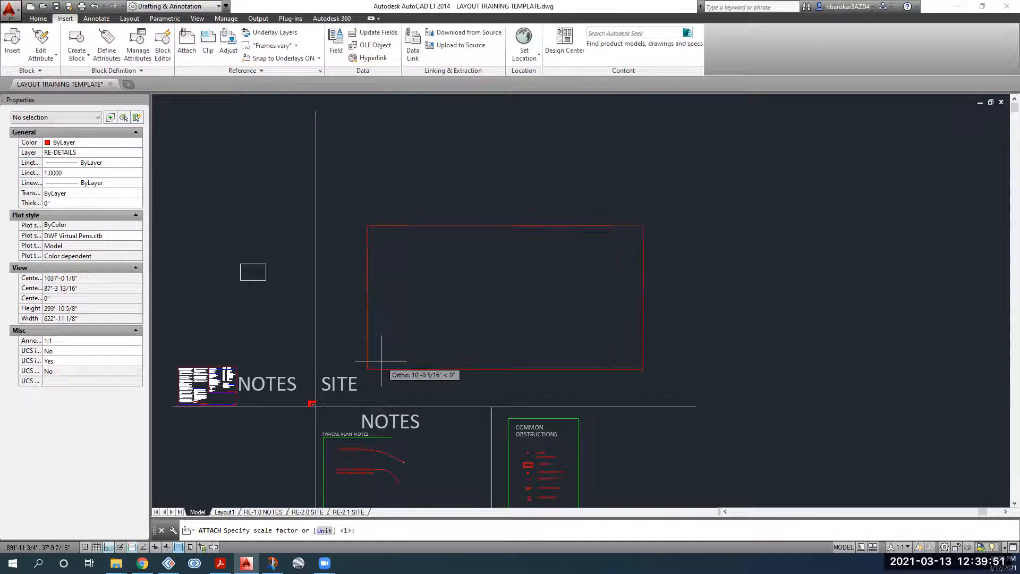
{"action": "left_click", "coordinate": [382, 363]}
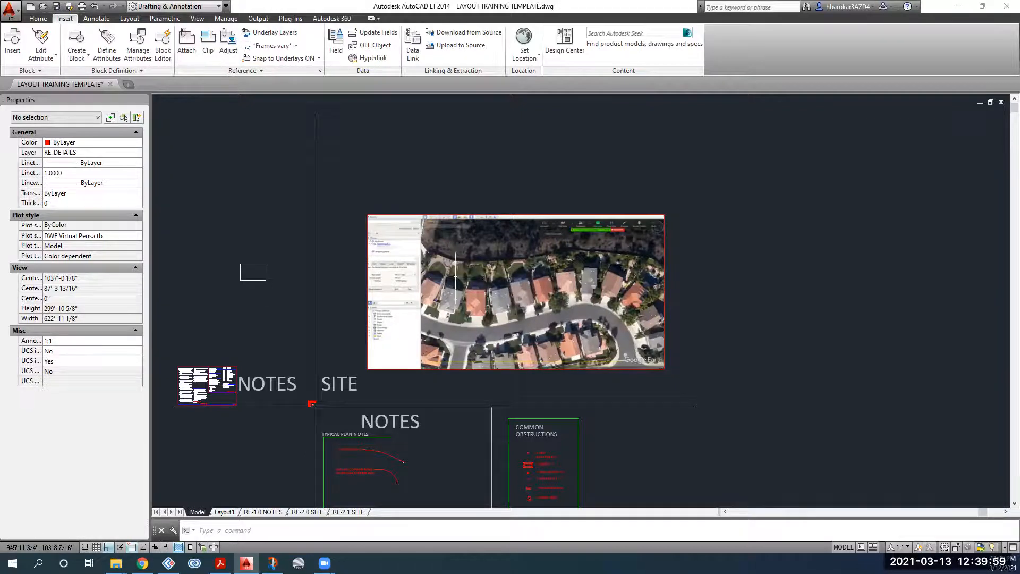
{"action": "scroll", "coordinate": [524, 288], "scroll_direction": "up", "scroll_amount": 4}
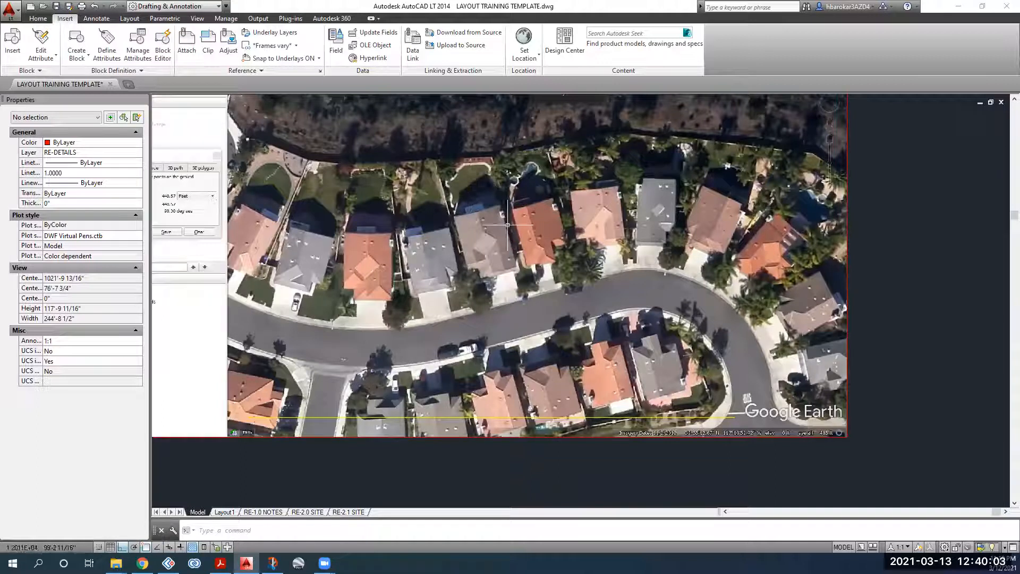
{"action": "middle_click_drag", "start_coordinate": [394, 320], "coordinate": [452, 295]}
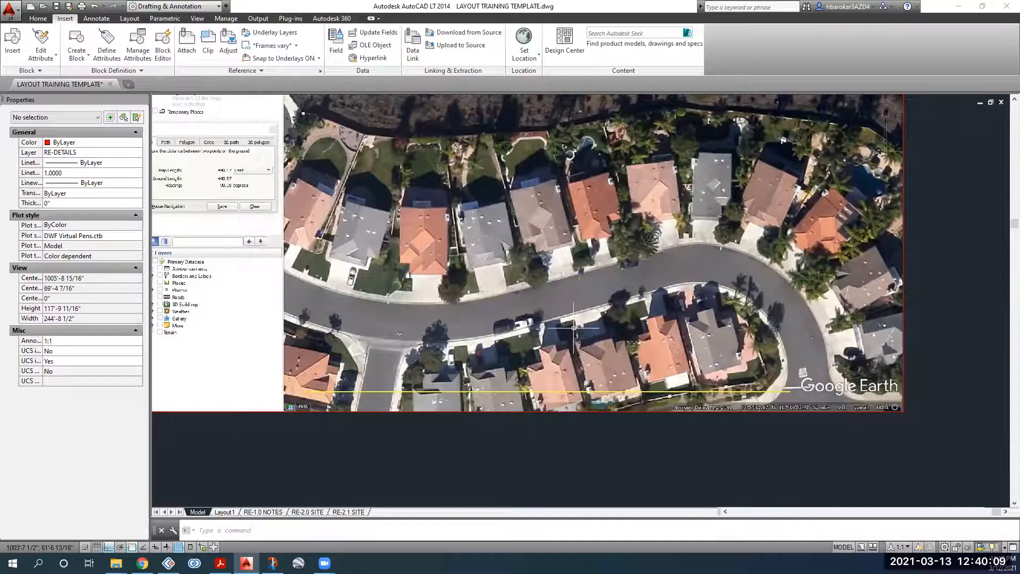
{"action": "scroll", "coordinate": [573, 327], "scroll_direction": "down", "scroll_amount": 2}
{"action": "middle_click_drag", "start_coordinate": [456, 361], "coordinate": [381, 399]}
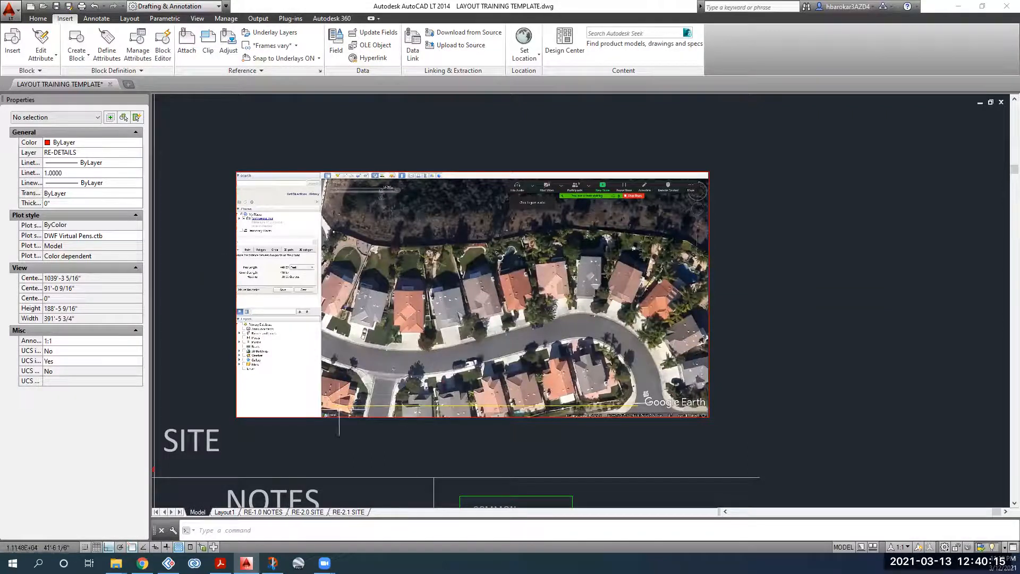
Step: Zoom and pan until the whole aerial image with its 440.57 ft line is centred in view
{"action": "scroll", "coordinate": [340, 408], "scroll_direction": "up", "scroll_amount": 6}
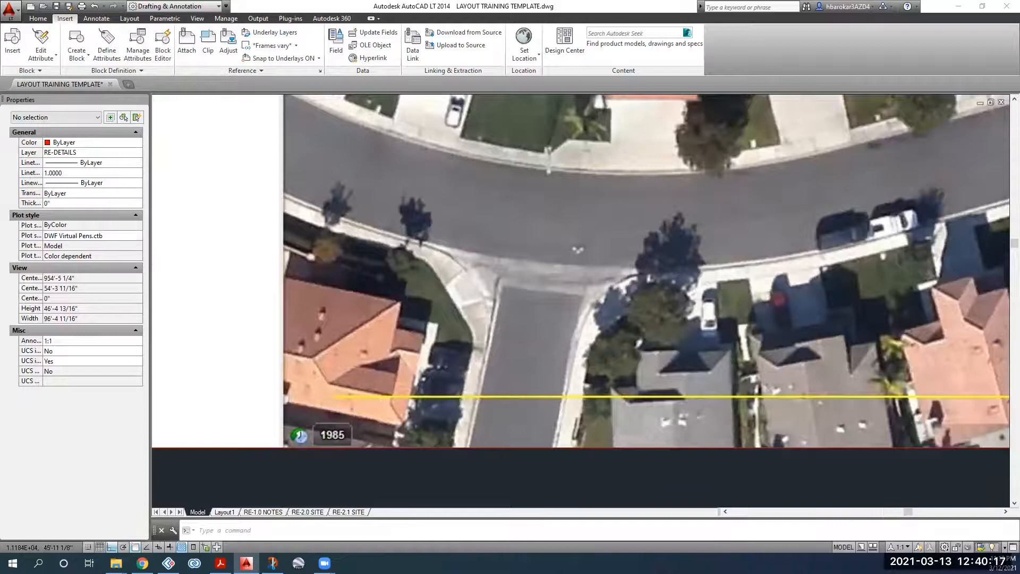
{"action": "scroll", "coordinate": [394, 385], "scroll_direction": "down", "scroll_amount": 4}
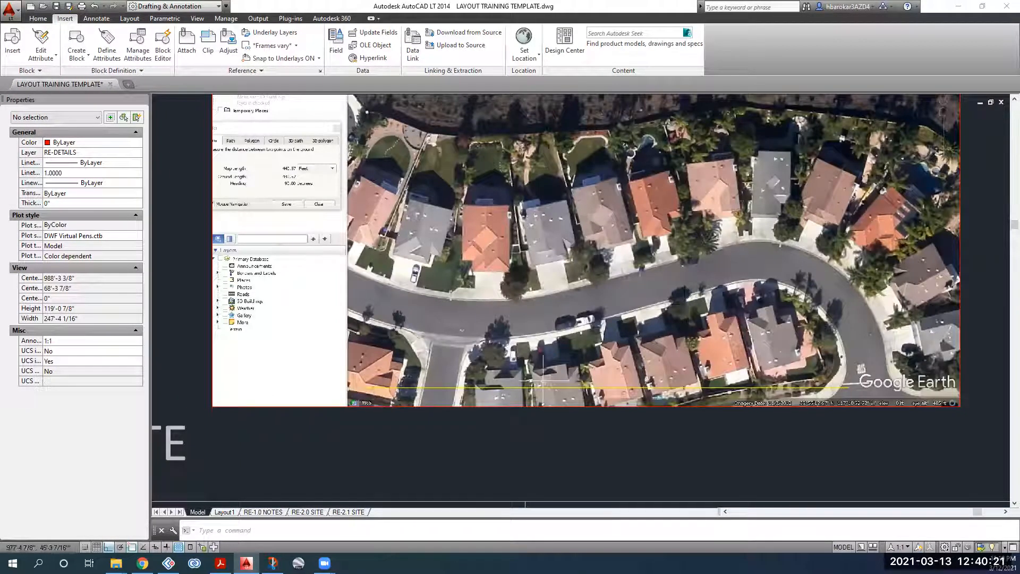
{"action": "scroll", "coordinate": [378, 389], "scroll_direction": "up", "scroll_amount": 2}
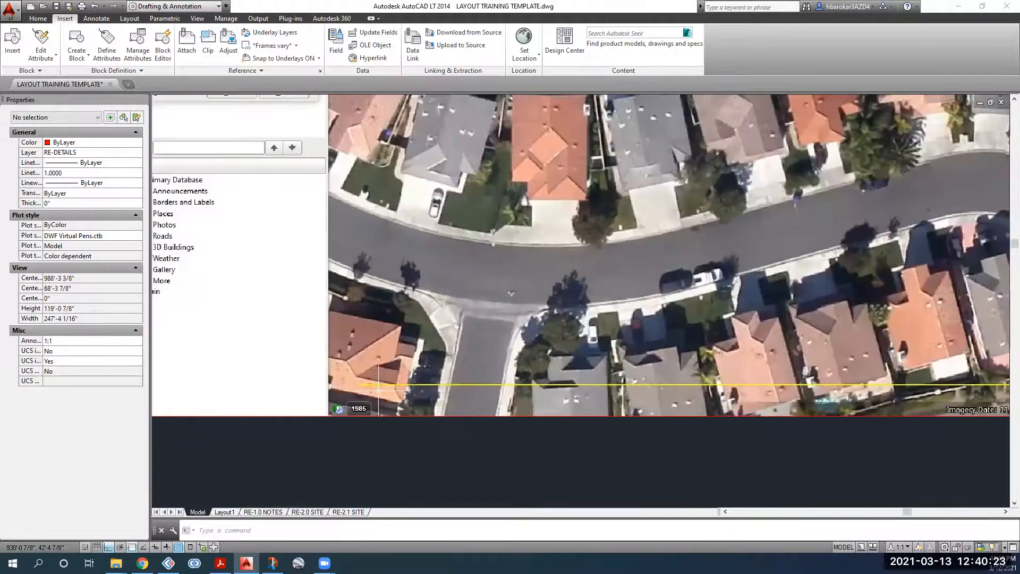
{"action": "scroll", "coordinate": [378, 390], "scroll_direction": "up", "scroll_amount": 6}
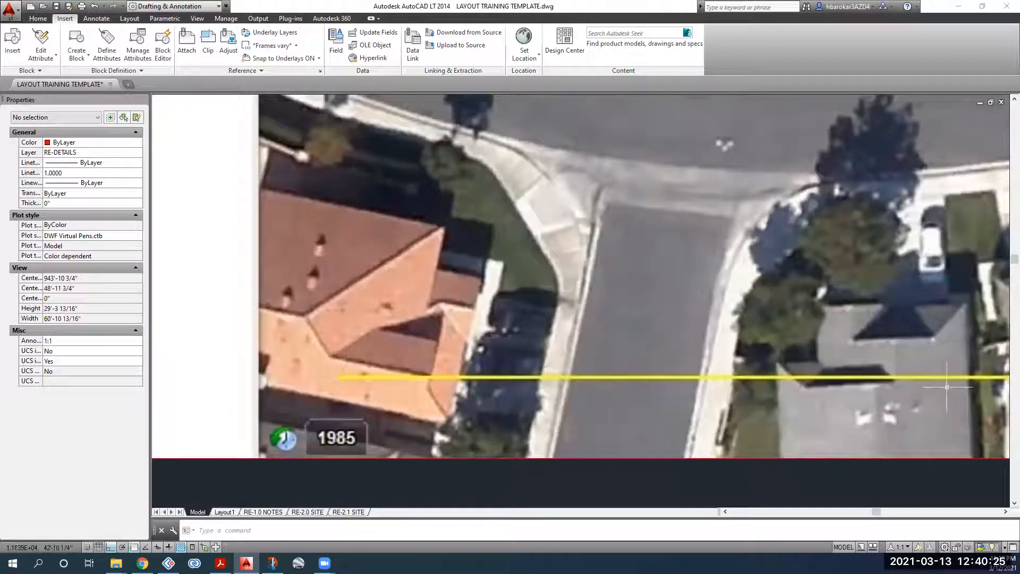
{"action": "scroll", "coordinate": [789, 377], "scroll_direction": "down", "scroll_amount": 6}
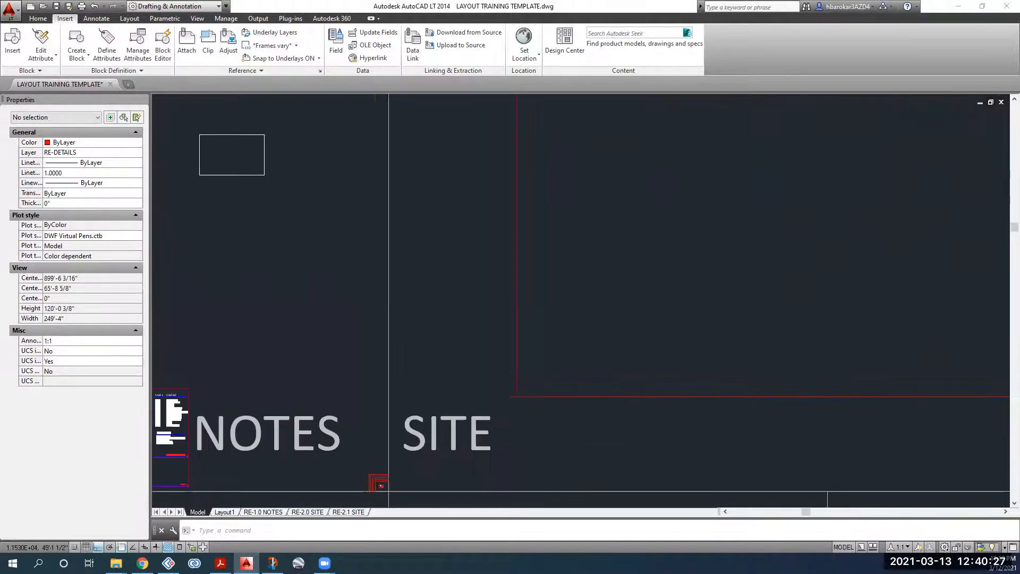
{"action": "middle_click_drag", "start_coordinate": [825, 264], "coordinate": [661, 269]}
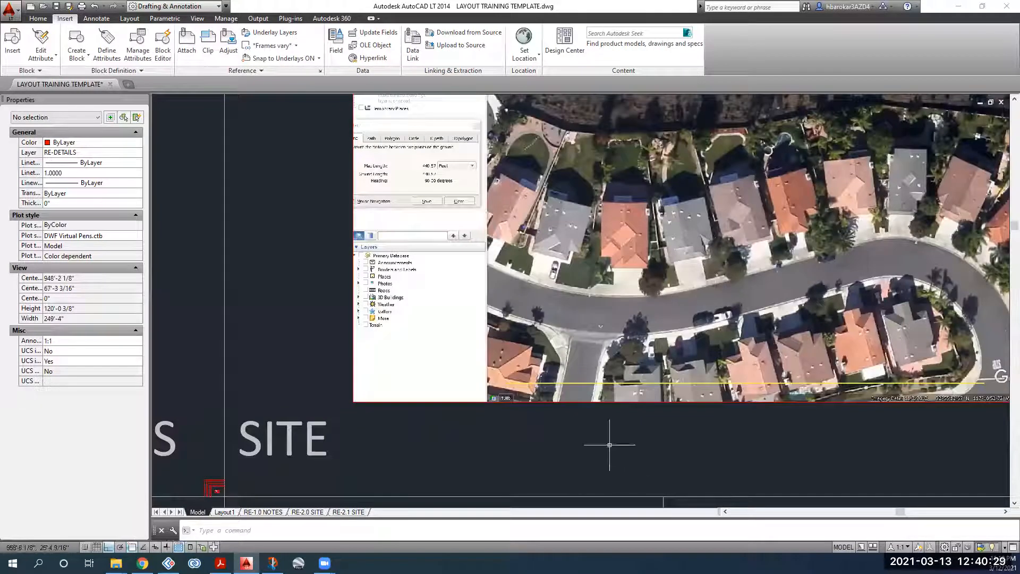
{"action": "middle_click_drag", "start_coordinate": [578, 359], "coordinate": [432, 383]}
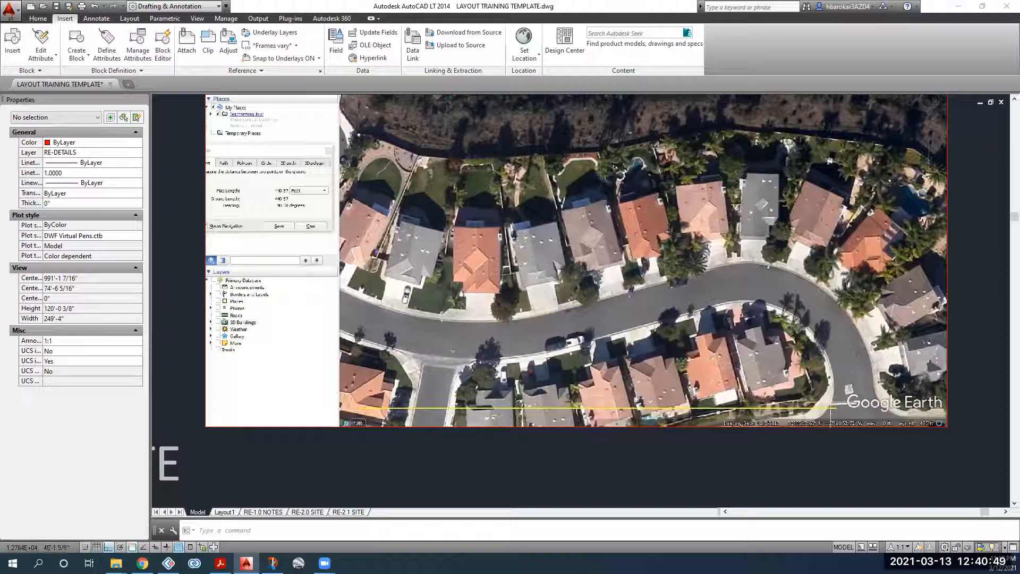
{"action": "left_click", "coordinate": [37, 18]}
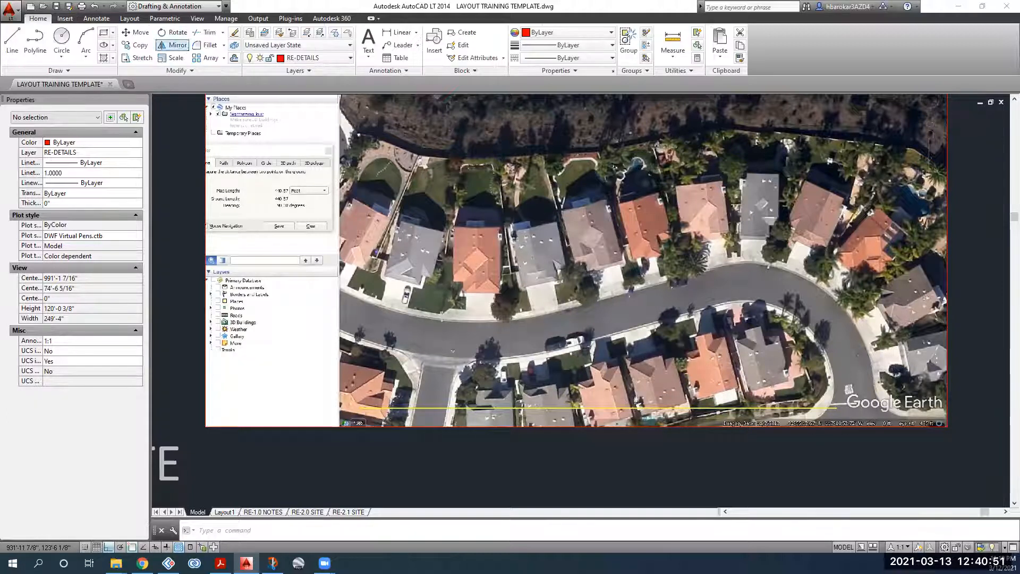
Step: Start a line with Ortho on at the left end of the yellow scale line
{"action": "left_click", "coordinate": [10, 44]}
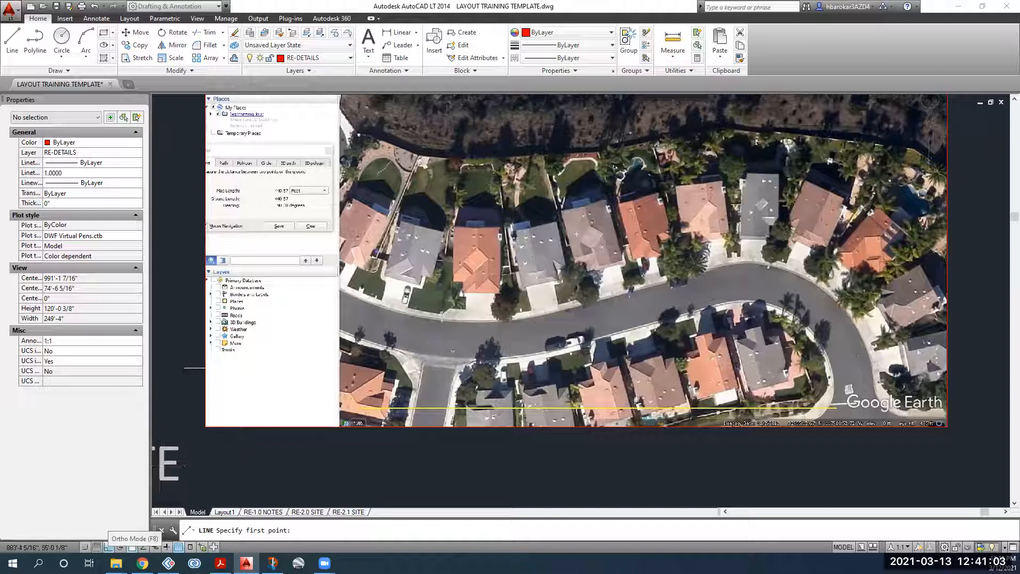
{"action": "left_click", "coordinate": [109, 547]}
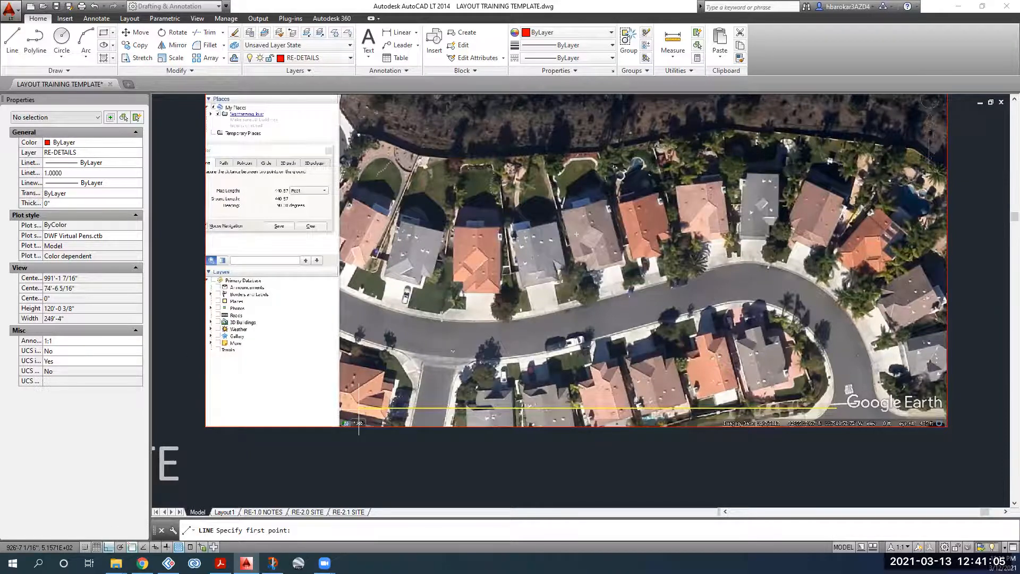
{"action": "scroll", "coordinate": [358, 407], "scroll_direction": "up", "scroll_amount": 8}
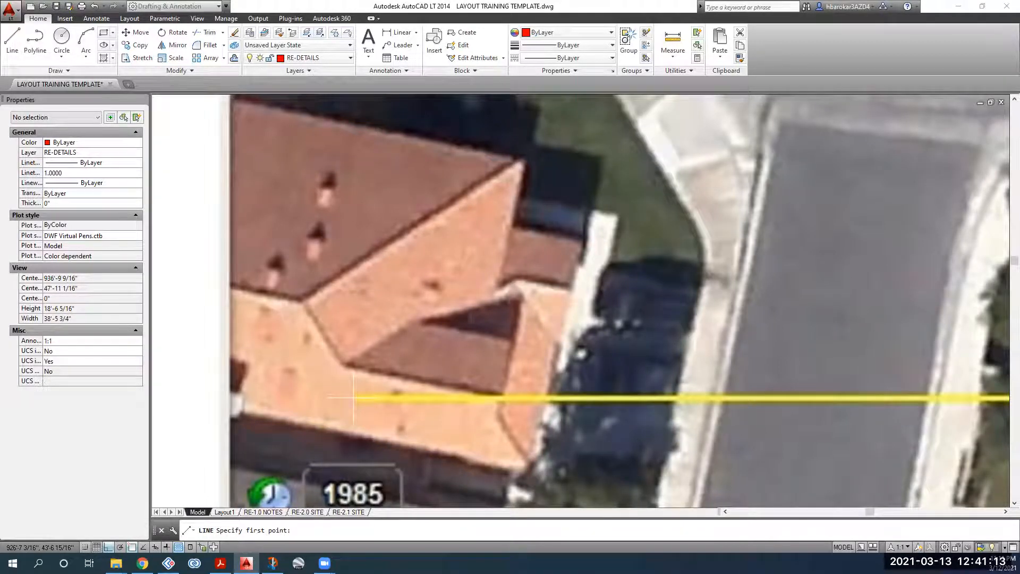
{"action": "scroll", "coordinate": [353, 396], "scroll_direction": "up", "scroll_amount": 15}
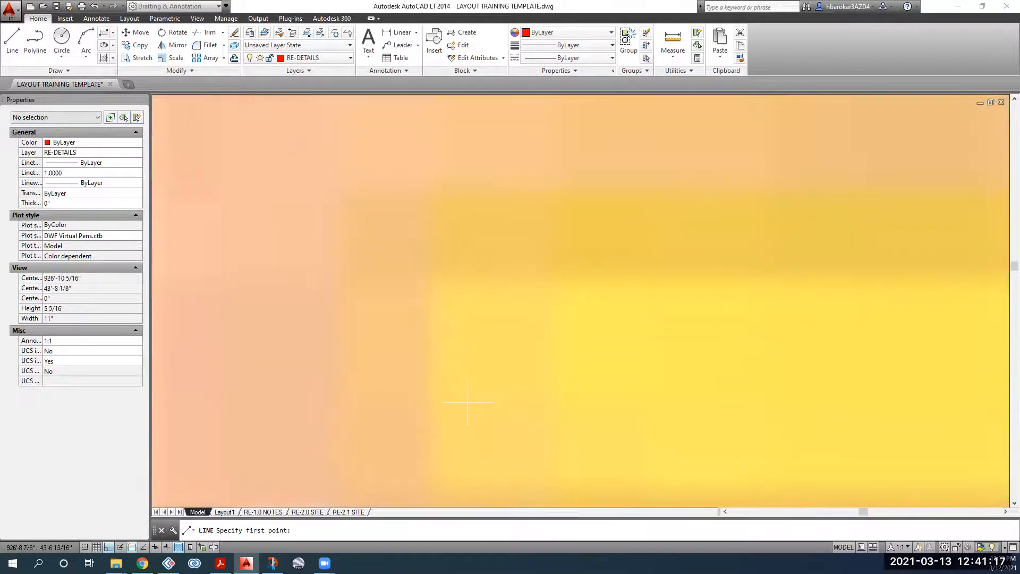
{"action": "scroll", "coordinate": [444, 402], "scroll_direction": "up", "scroll_amount": 6}
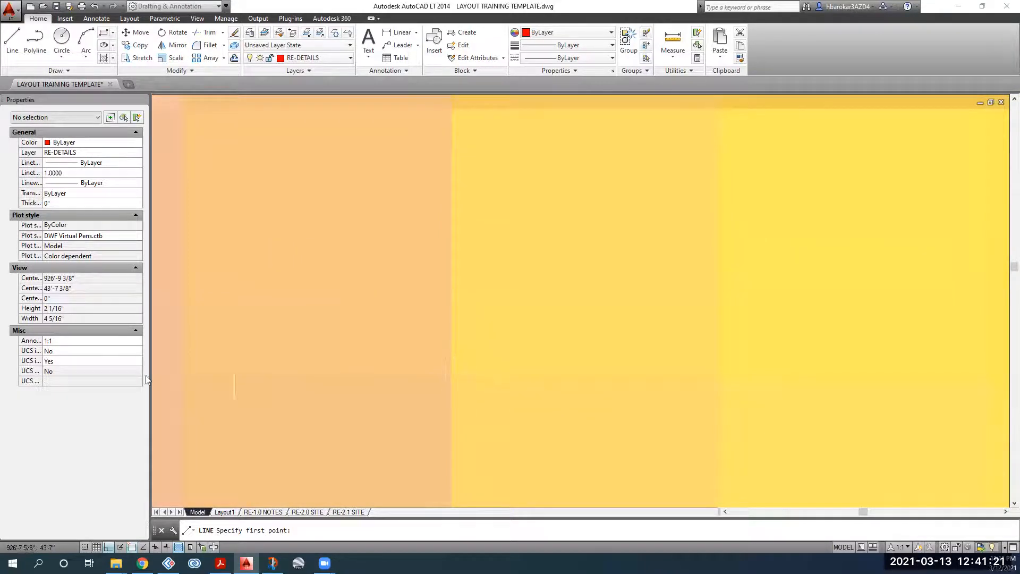
{"action": "left_click", "coordinate": [450, 377]}
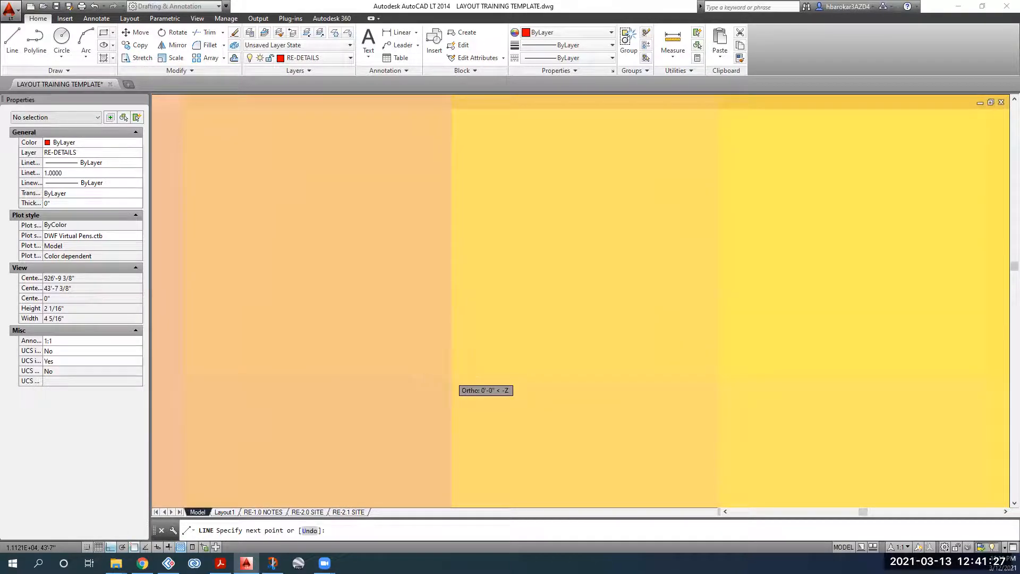
Step: Finish the line at the scale line's right end and pan along it to check the trace
{"action": "scroll", "coordinate": [451, 377], "scroll_direction": "down", "scroll_amount": 8}
{"action": "scroll", "coordinate": [451, 377], "scroll_direction": "down", "scroll_amount": 18}
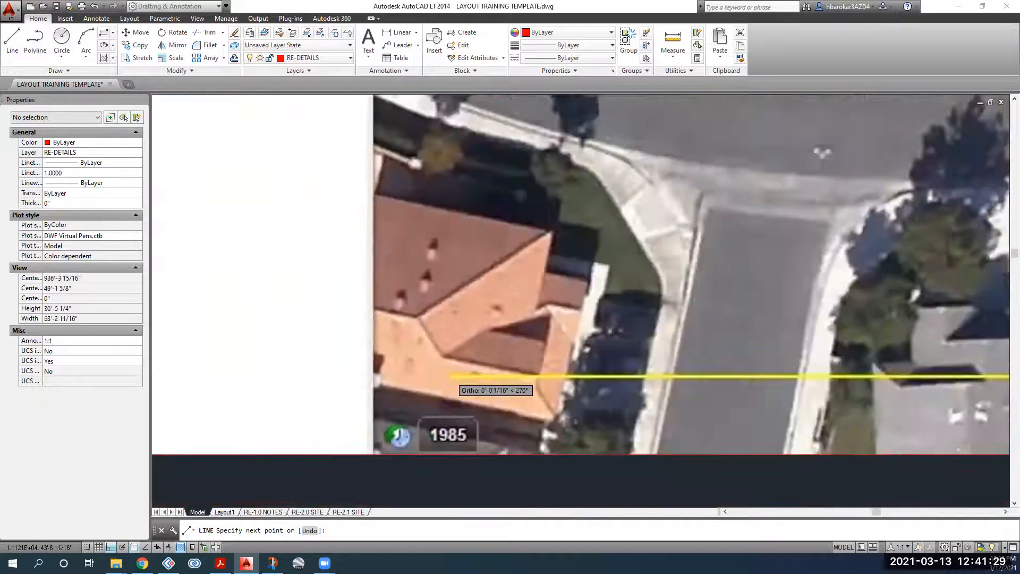
{"action": "middle_click_drag", "start_coordinate": [513, 374], "coordinate": [403, 373]}
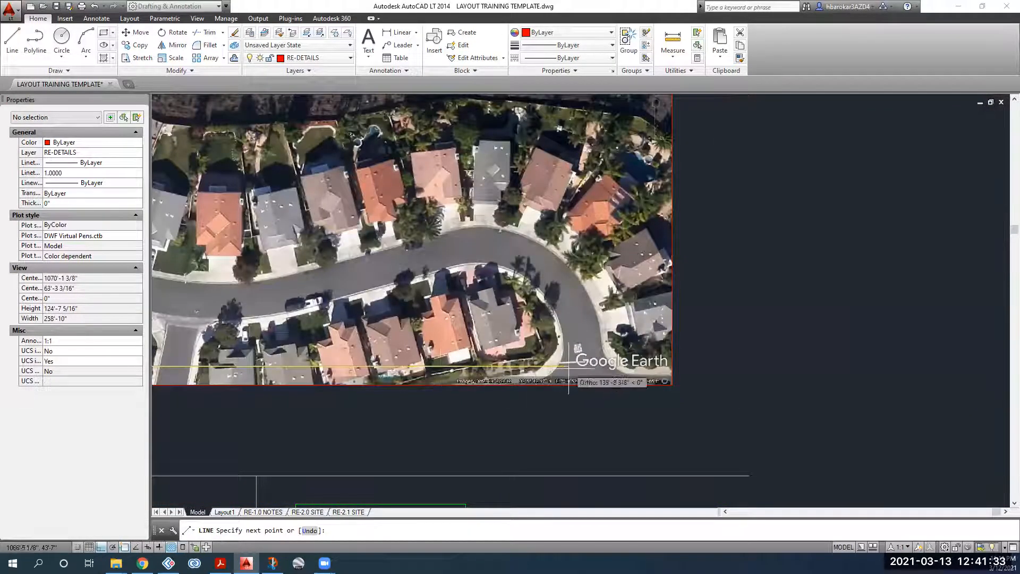
{"action": "scroll", "coordinate": [565, 366], "scroll_direction": "up", "scroll_amount": 4}
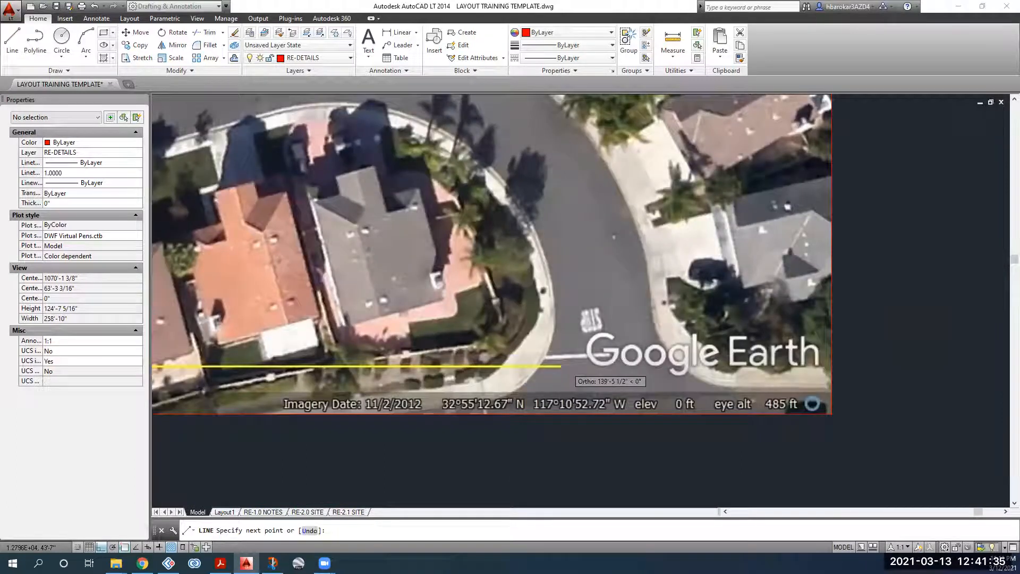
{"action": "scroll", "coordinate": [561, 366], "scroll_direction": "up", "scroll_amount": 2}
{"action": "scroll", "coordinate": [557, 366], "scroll_direction": "up", "scroll_amount": 2}
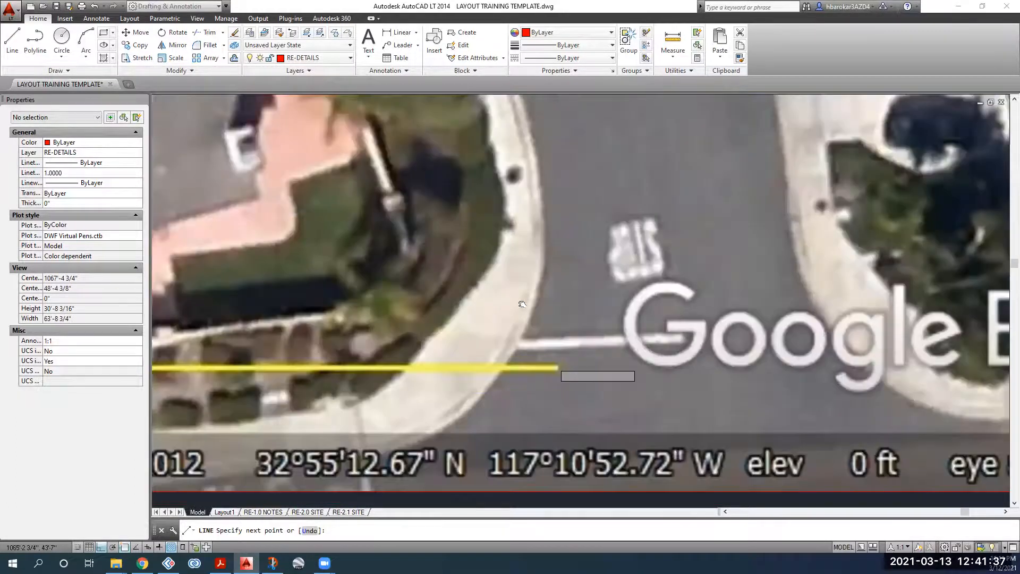
{"action": "scroll", "coordinate": [558, 367], "scroll_direction": "up", "scroll_amount": 20}
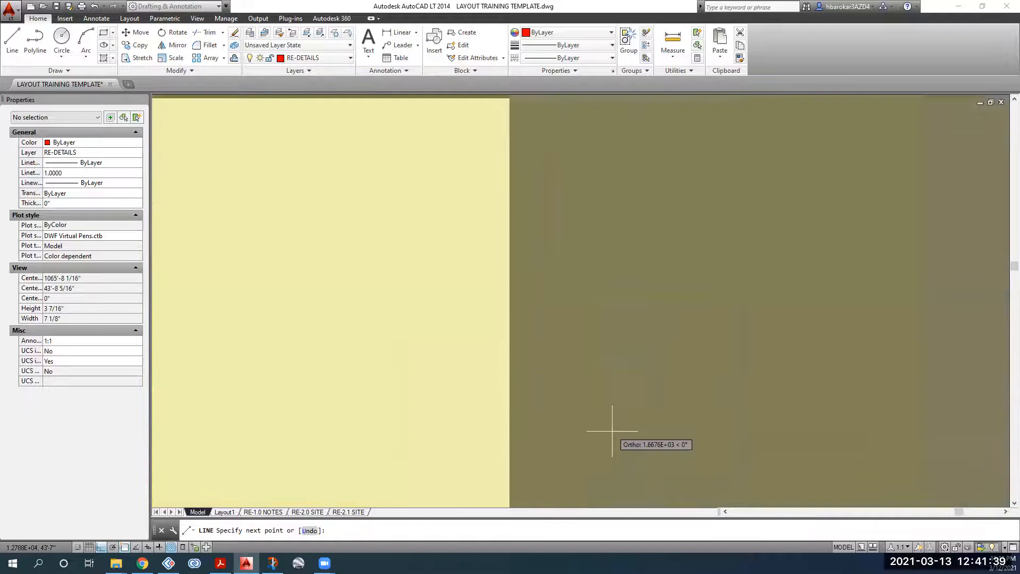
{"action": "scroll", "coordinate": [612, 431], "scroll_direction": "up", "scroll_amount": 3}
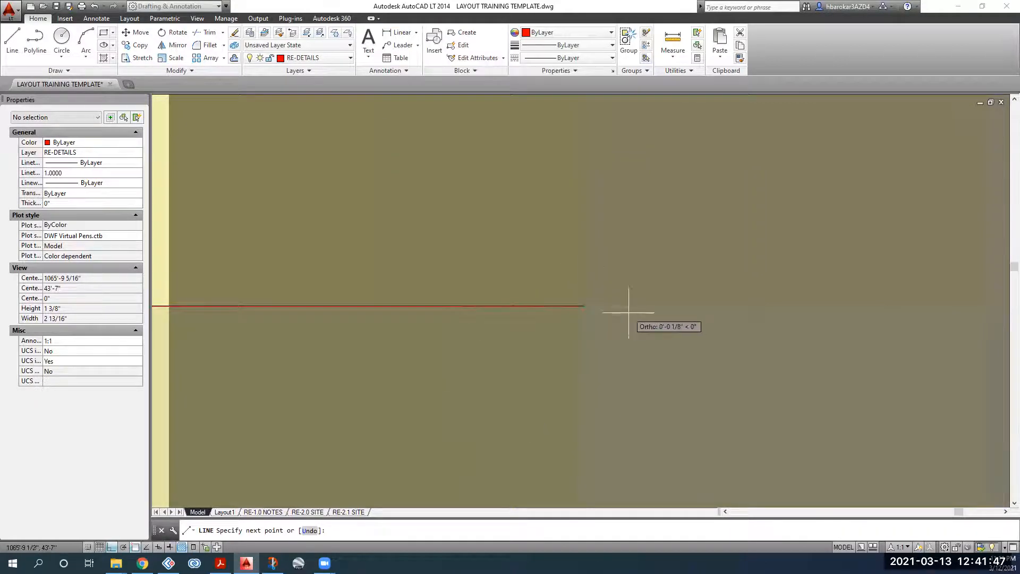
{"action": "key", "text": "Escape"}
{"action": "scroll", "coordinate": [591, 299], "scroll_direction": "down", "scroll_amount": 15}
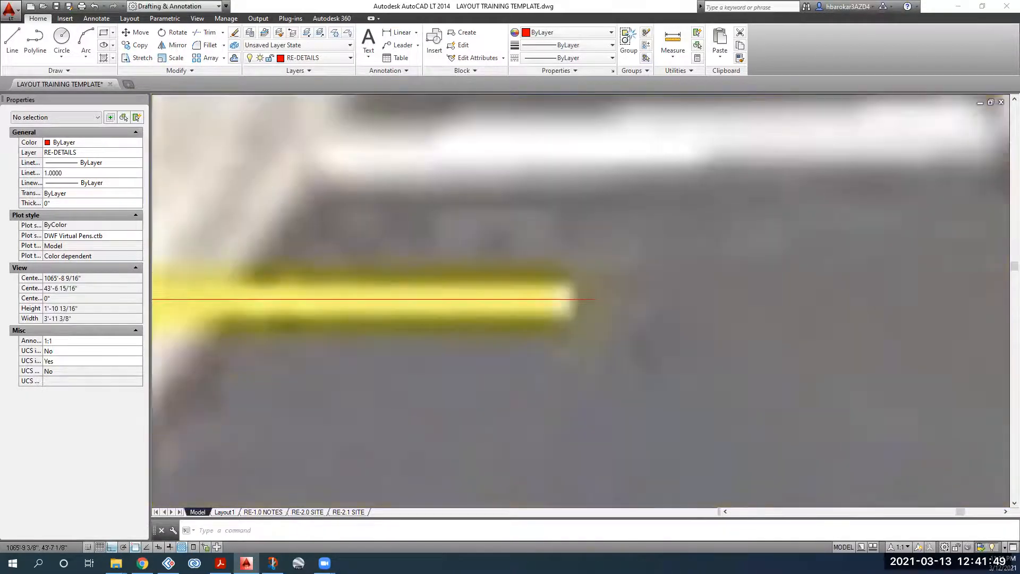
{"action": "scroll", "coordinate": [594, 298], "scroll_direction": "down", "scroll_amount": 6}
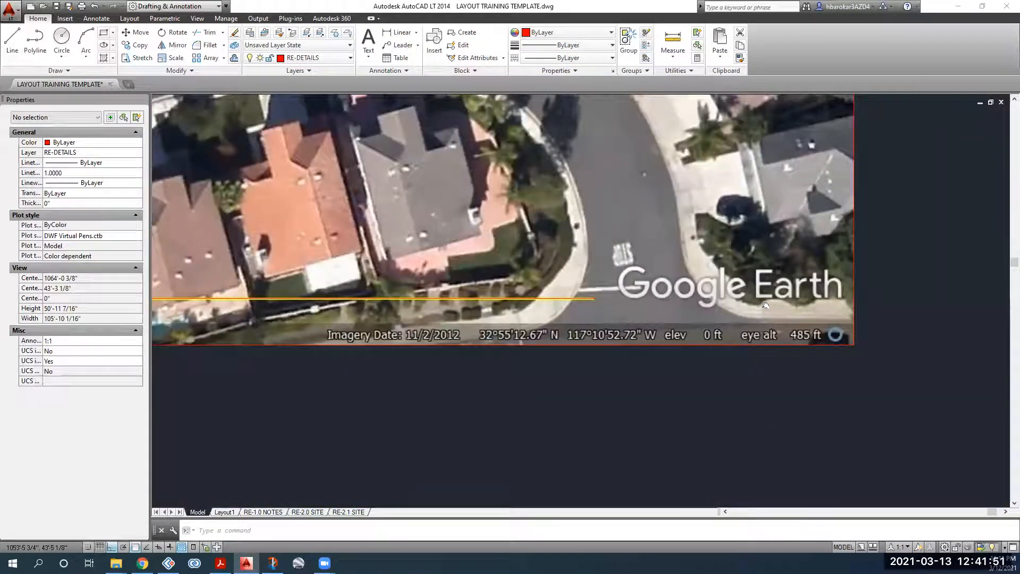
{"action": "middle_click_drag", "start_coordinate": [495, 299], "coordinate": [763, 304]}
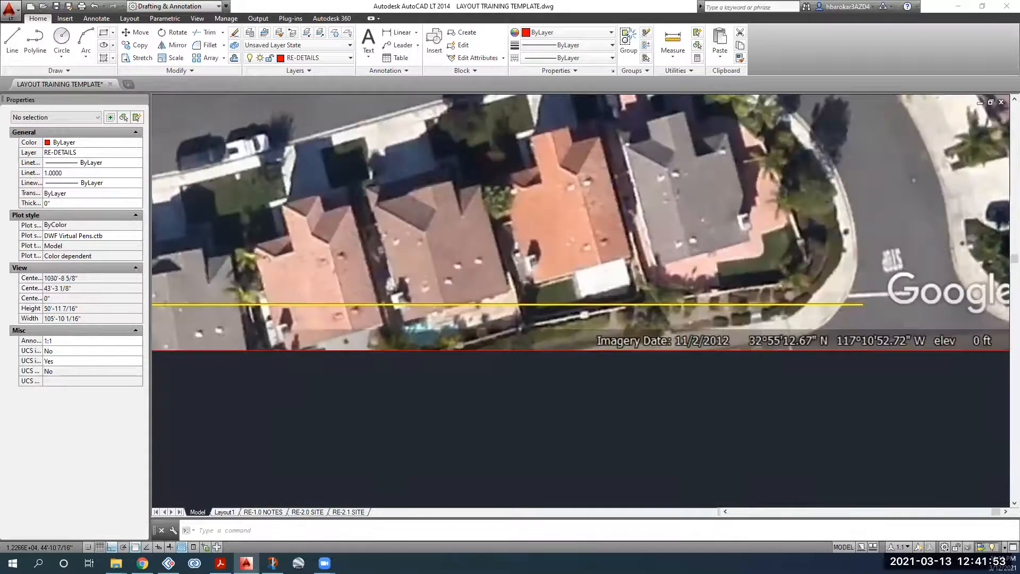
{"action": "scroll", "coordinate": [506, 297], "scroll_direction": "down", "scroll_amount": 4}
{"action": "scroll", "coordinate": [504, 299], "scroll_direction": "down", "scroll_amount": 2}
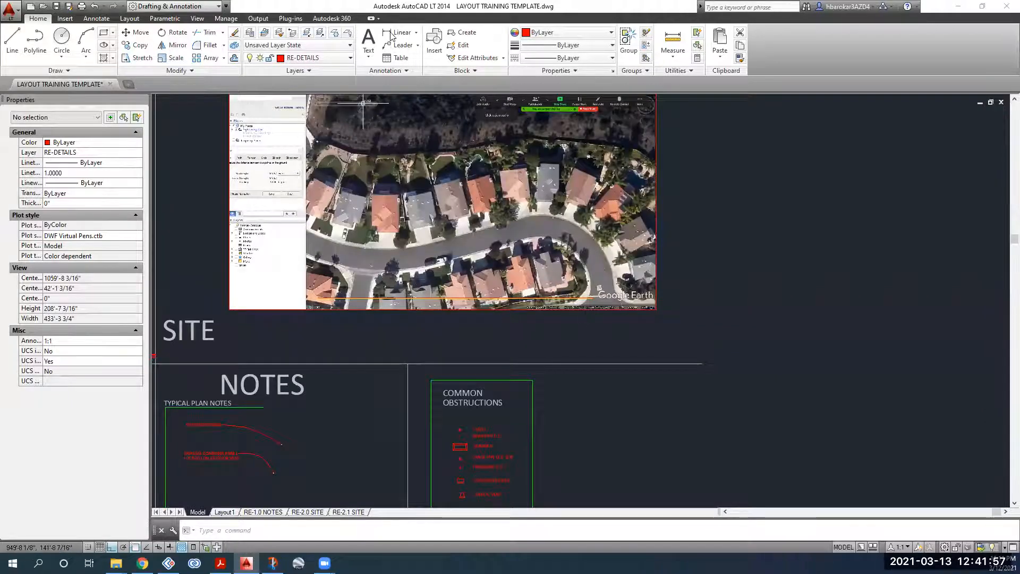
Step: Start a Linear (DIMLINEAR) dimension, zoom back to the traced line, and turn Ortho on
{"action": "left_click", "coordinate": [398, 33]}
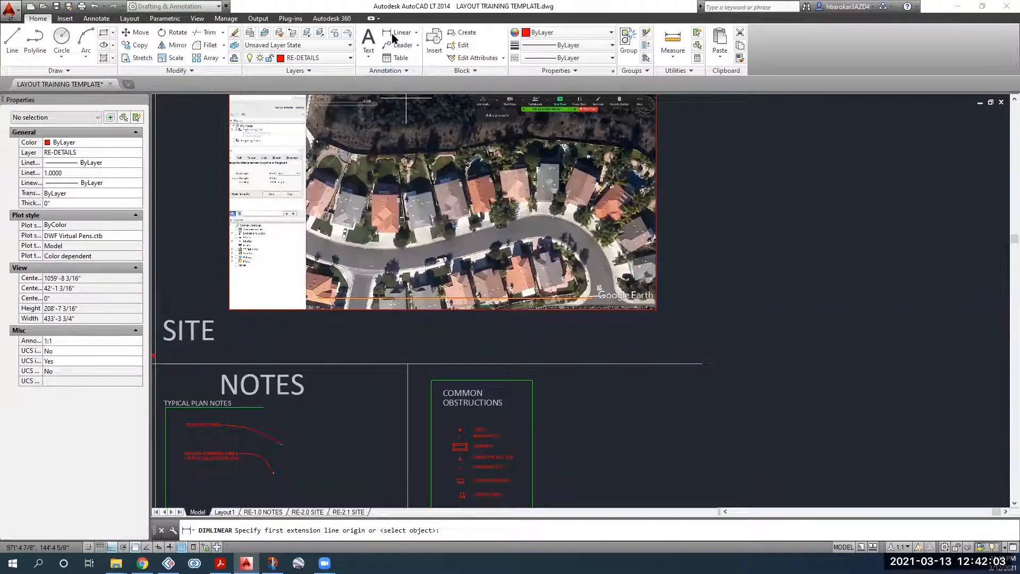
{"action": "left_click", "coordinate": [417, 33]}
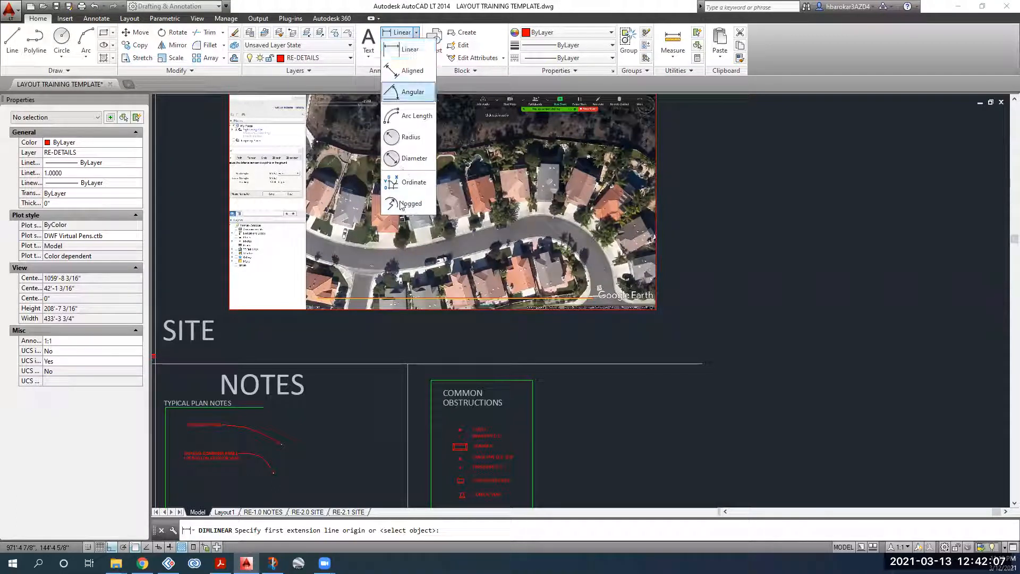
{"action": "left_click", "coordinate": [403, 51]}
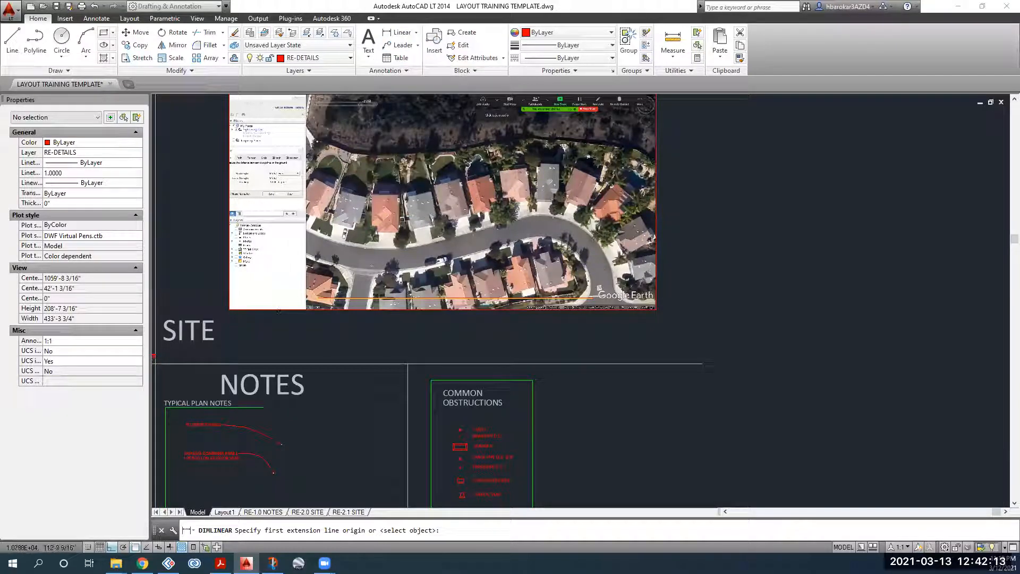
{"action": "scroll", "coordinate": [265, 175], "scroll_direction": "up", "scroll_amount": 2}
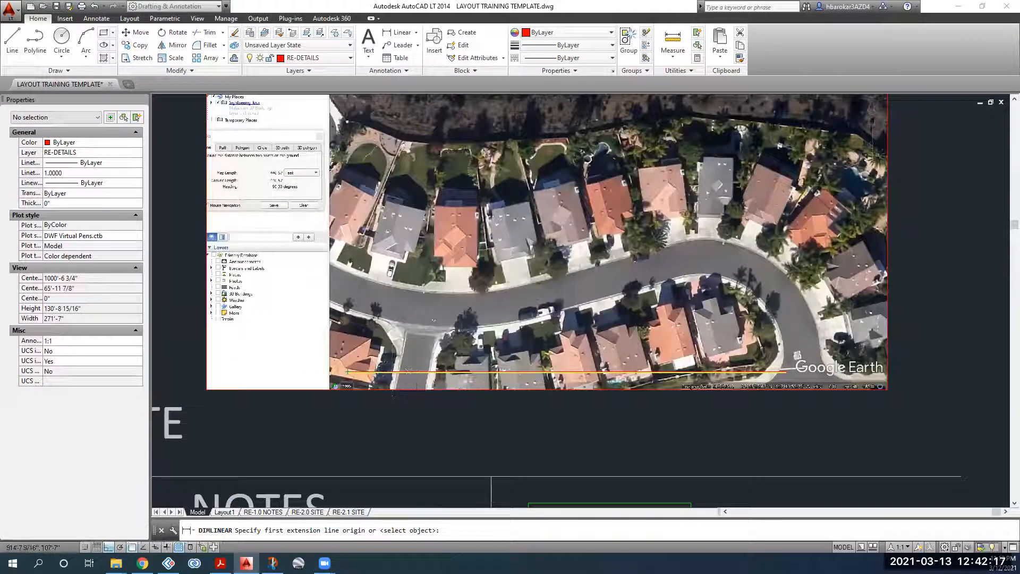
{"action": "scroll", "coordinate": [272, 180], "scroll_direction": "up", "scroll_amount": 4}
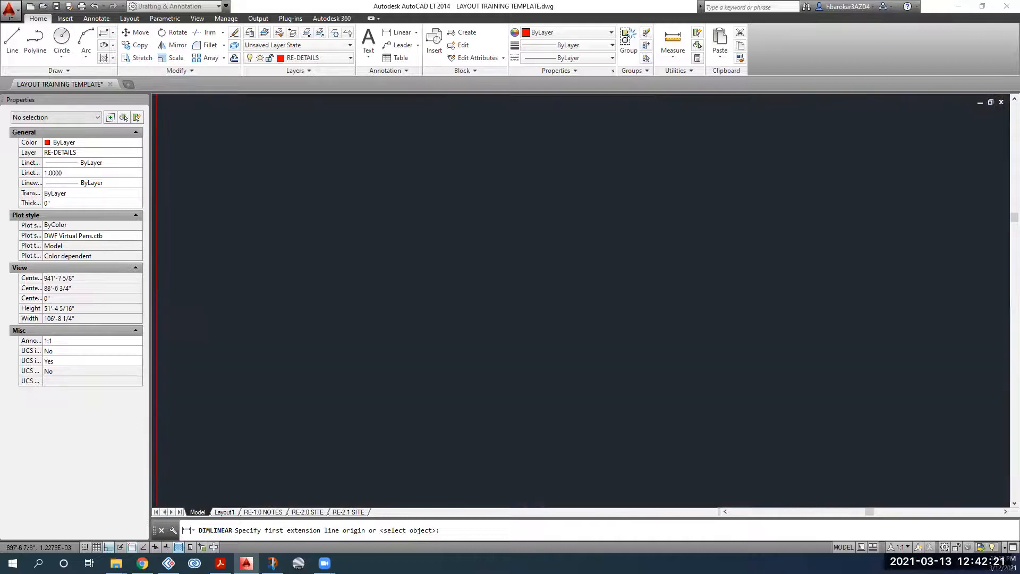
{"action": "middle_click_drag", "start_coordinate": [226, 191], "coordinate": [282, 193]}
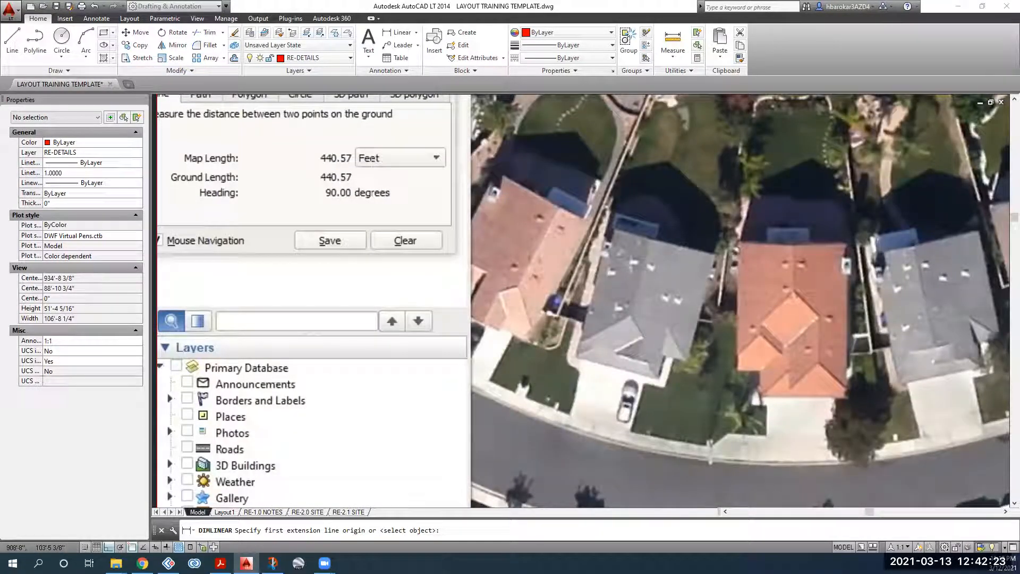
{"action": "scroll", "coordinate": [361, 196], "scroll_direction": "down", "scroll_amount": 2}
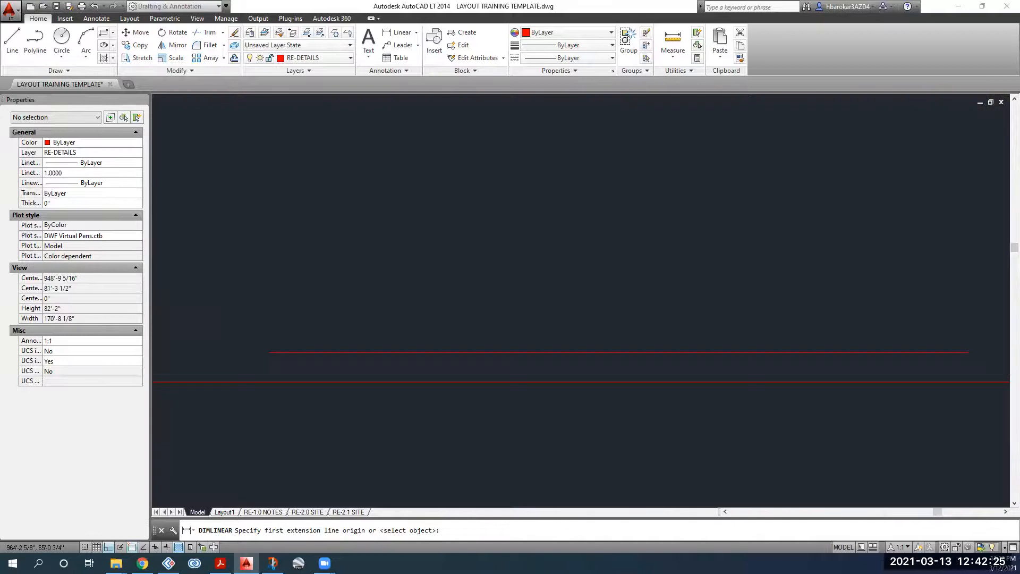
{"action": "scroll", "coordinate": [546, 361], "scroll_direction": "down", "scroll_amount": 2}
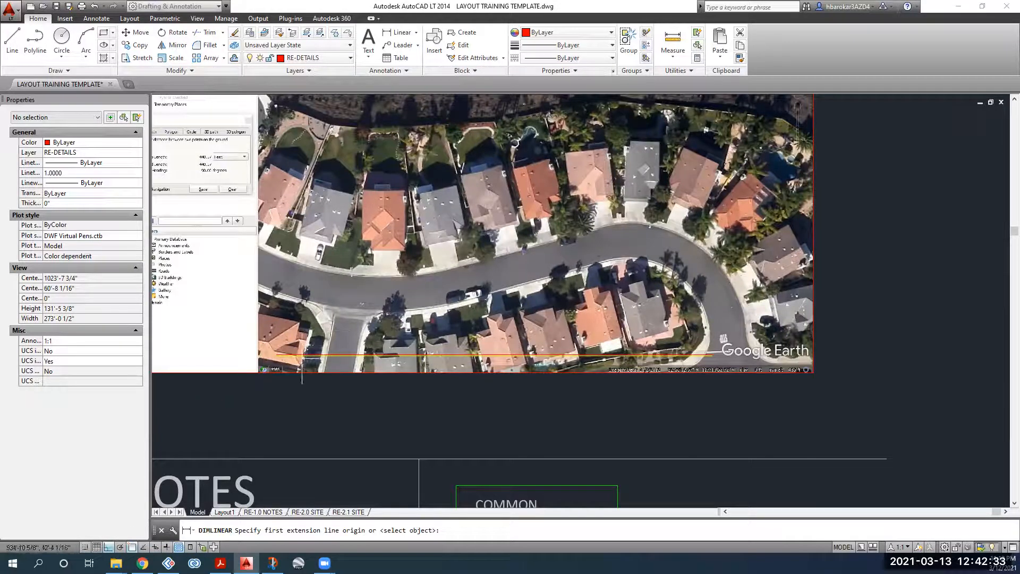
{"action": "left_click", "coordinate": [108, 547]}
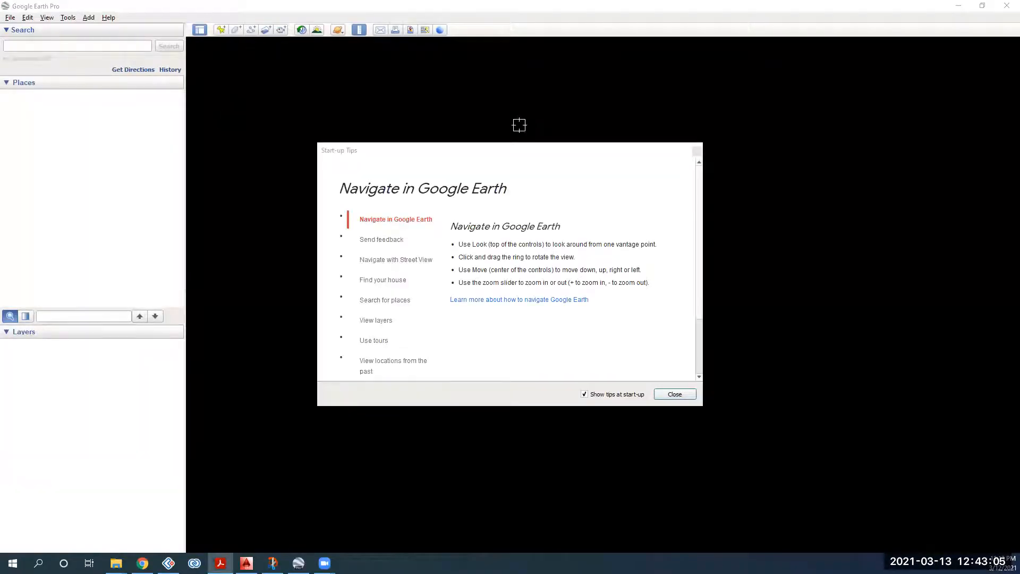
Step: Close the start-up tips and search for the property's street address, choosing the first suggestion
{"action": "left_click", "coordinate": [697, 152]}
{"action": "left_click", "coordinate": [29, 45]}
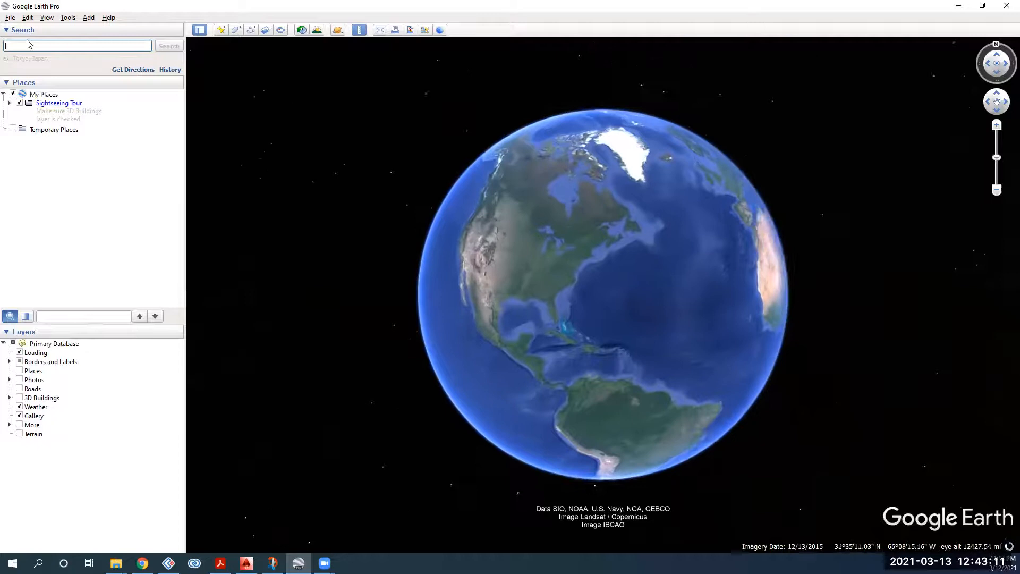
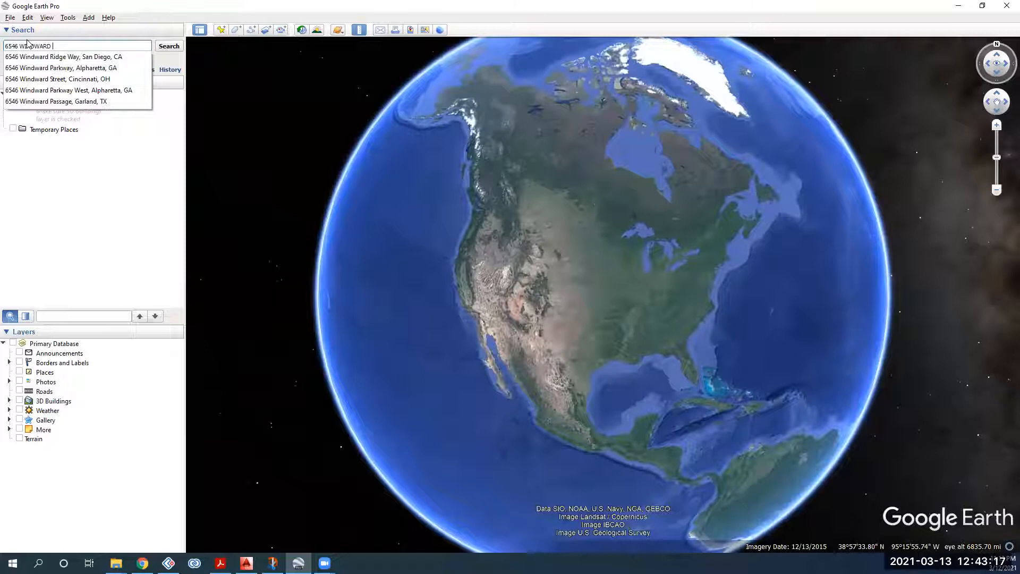
{"action": "left_click", "coordinate": [73, 59]}
{"action": "left_click", "coordinate": [169, 46]}
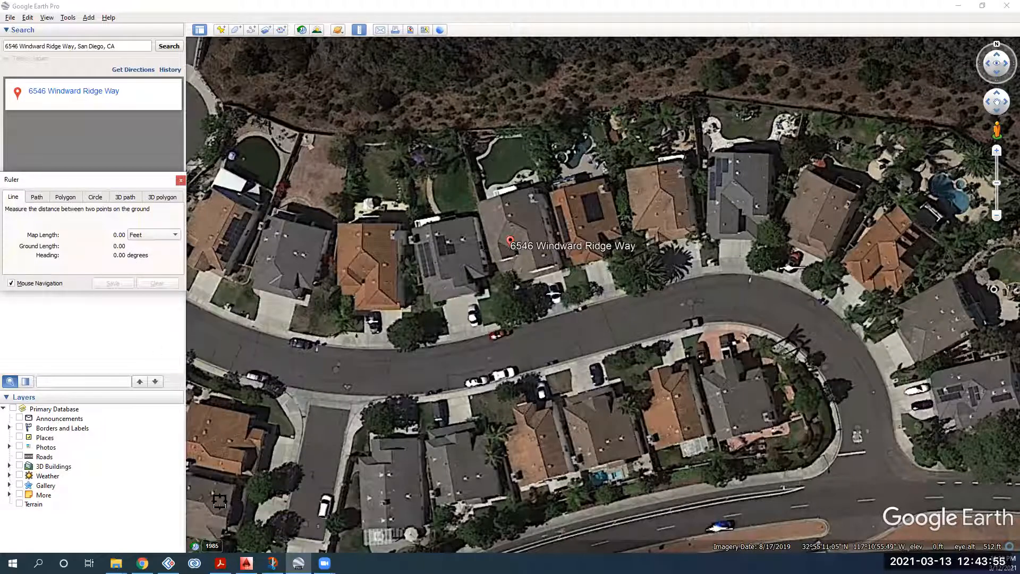
Step: Measure a 468.68 ft horizontal ruler line along the bottom of the map, then minimize Google Earth
{"action": "left_click", "coordinate": [286, 527]}
{"action": "left_click", "coordinate": [205, 523]}
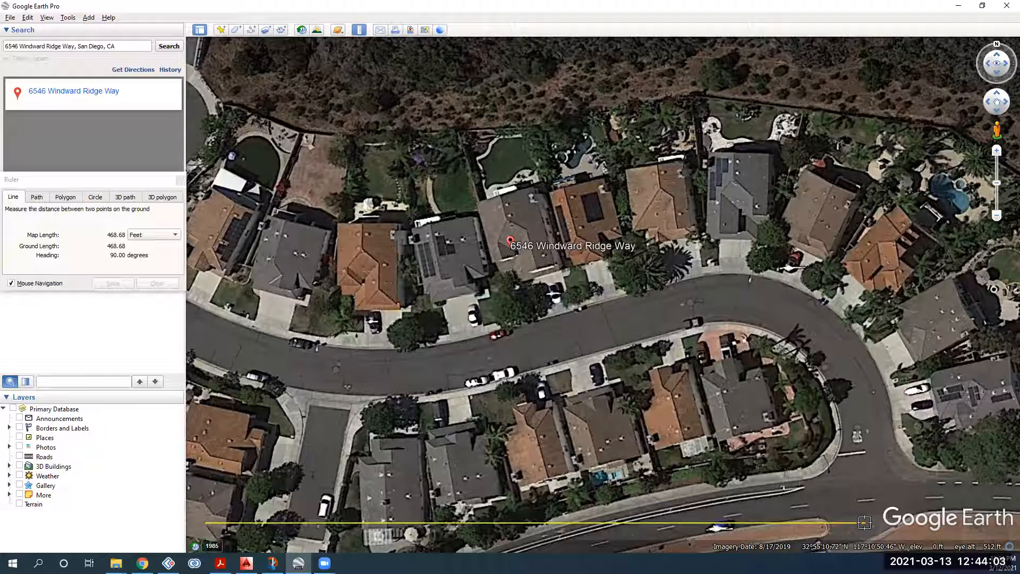
{"action": "left_click", "coordinate": [865, 524]}
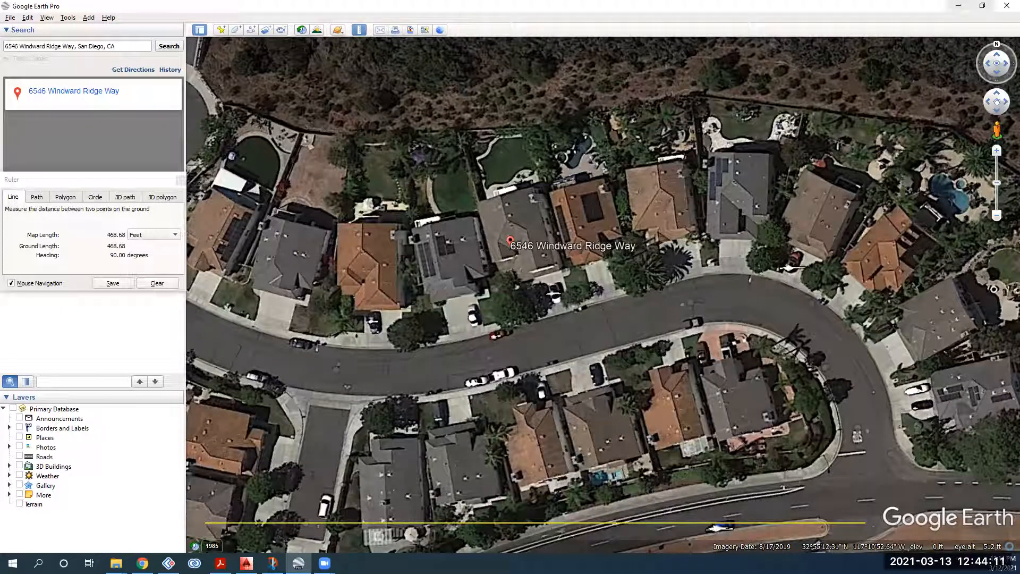
{"action": "left_click", "coordinate": [958, 6]}
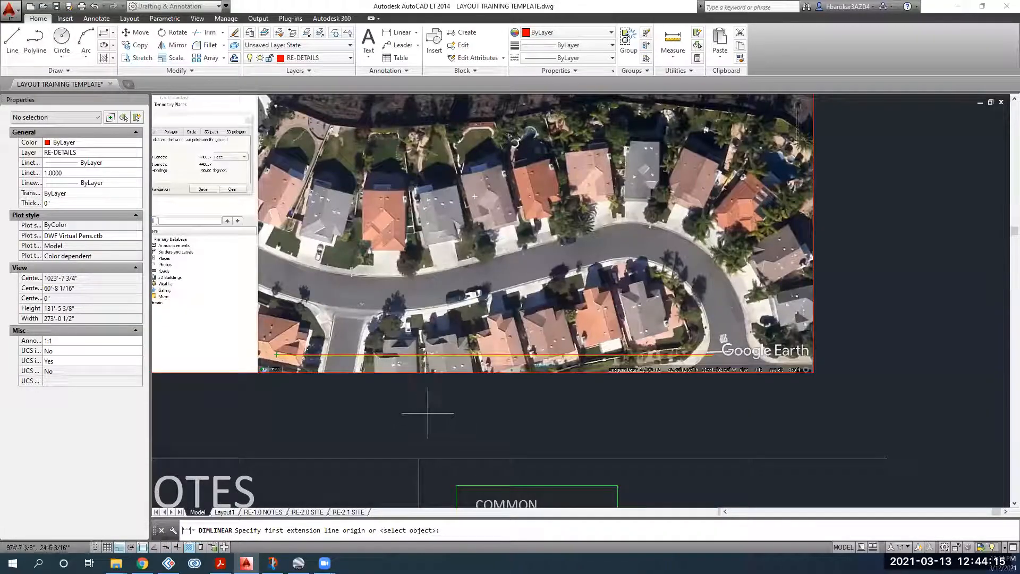
Step: Restart the linear dimension and snap it to both ends of the yellow ruler line
{"action": "key", "text": "Escape"}
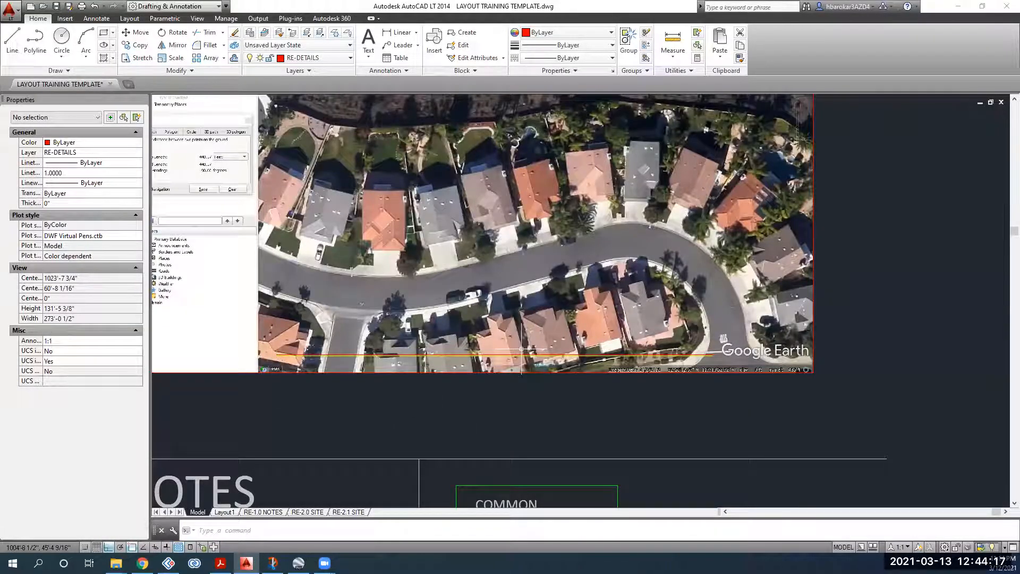
{"action": "left_click", "coordinate": [397, 32]}
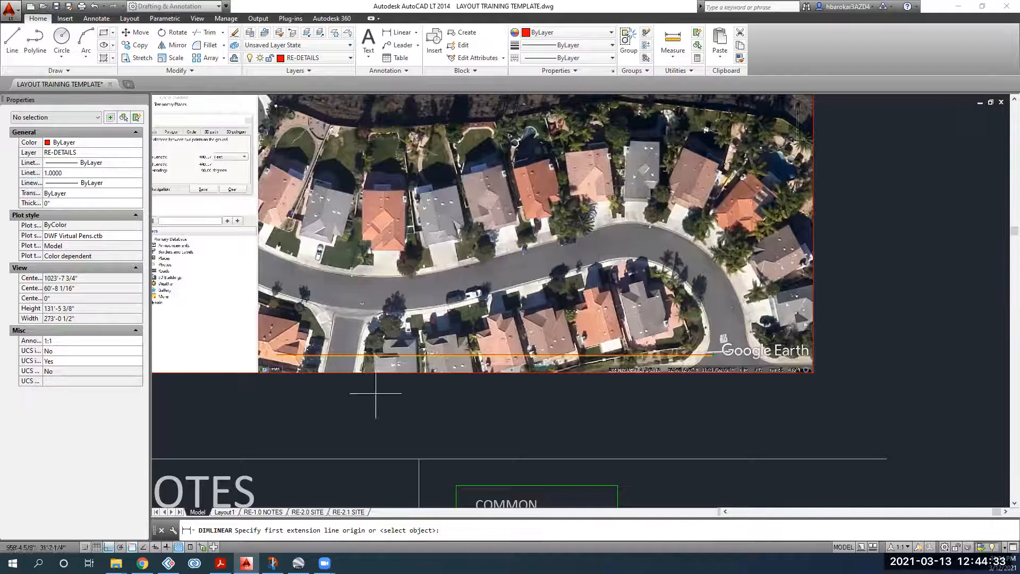
{"action": "scroll", "coordinate": [260, 356], "scroll_direction": "up", "scroll_amount": 2}
{"action": "scroll", "coordinate": [296, 357], "scroll_direction": "up", "scroll_amount": 8}
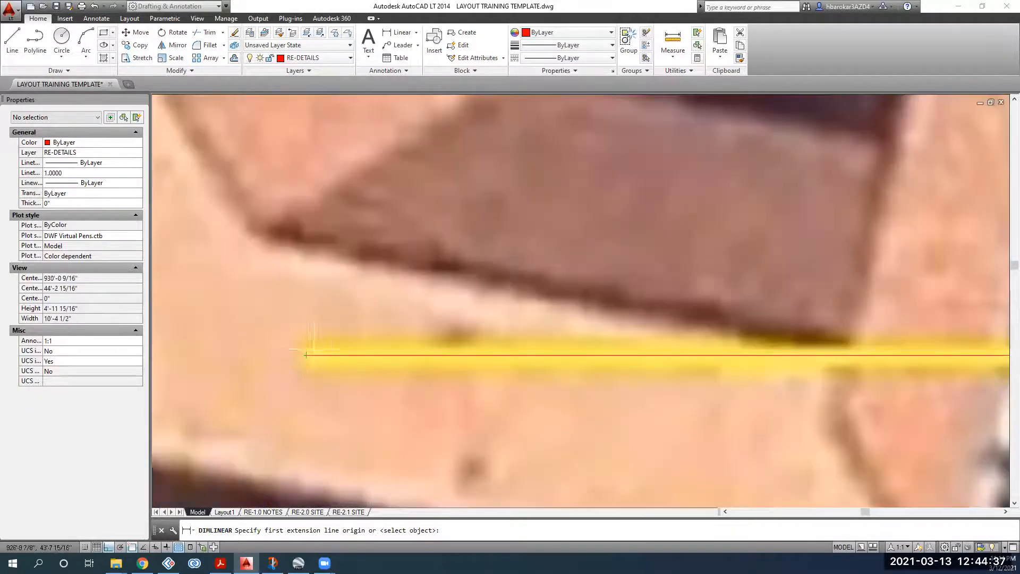
{"action": "left_click", "coordinate": [306, 355]}
{"action": "scroll", "coordinate": [358, 391], "scroll_direction": "down", "scroll_amount": 15}
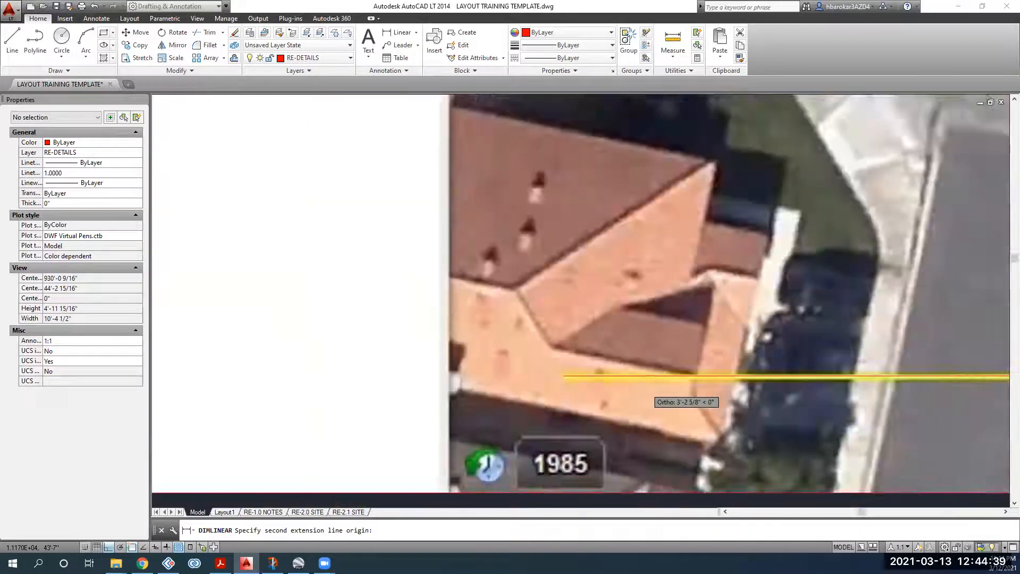
{"action": "scroll", "coordinate": [560, 376], "scroll_direction": "up", "scroll_amount": 5}
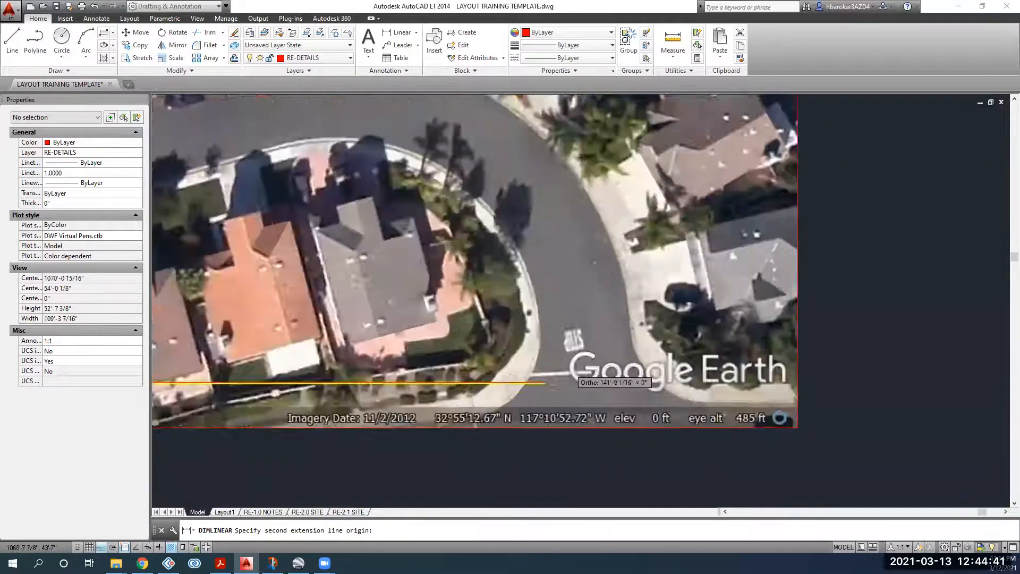
{"action": "left_click", "coordinate": [532, 392]}
Step: Place the 139'-0 5/8" dimension just above the yellow line, then switch to the browser
{"action": "middle_click_drag", "start_coordinate": [367, 354], "coordinate": [979, 337]}
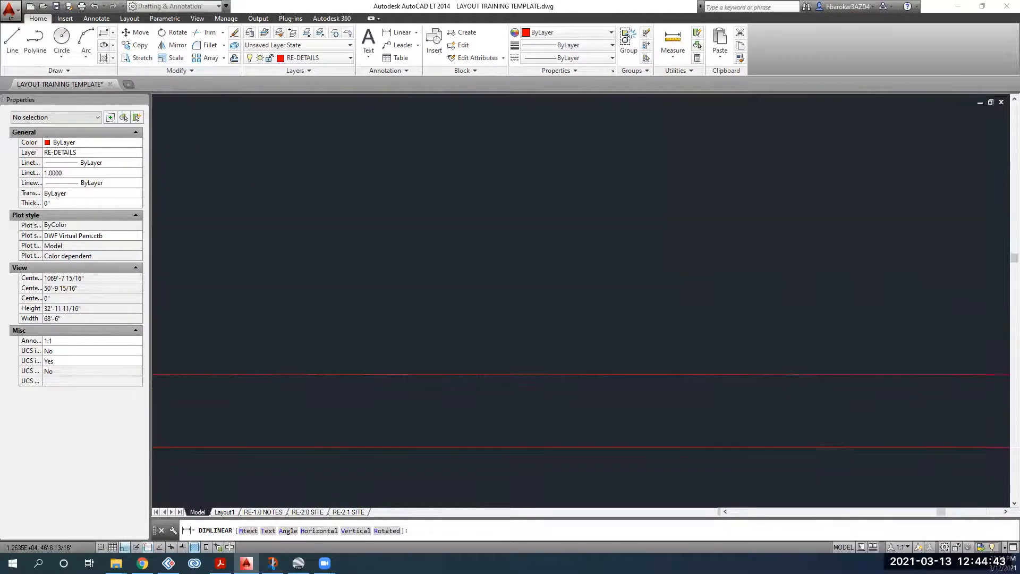
{"action": "scroll", "coordinate": [672, 368], "scroll_direction": "down", "scroll_amount": 2}
{"action": "left_click", "coordinate": [707, 348]}
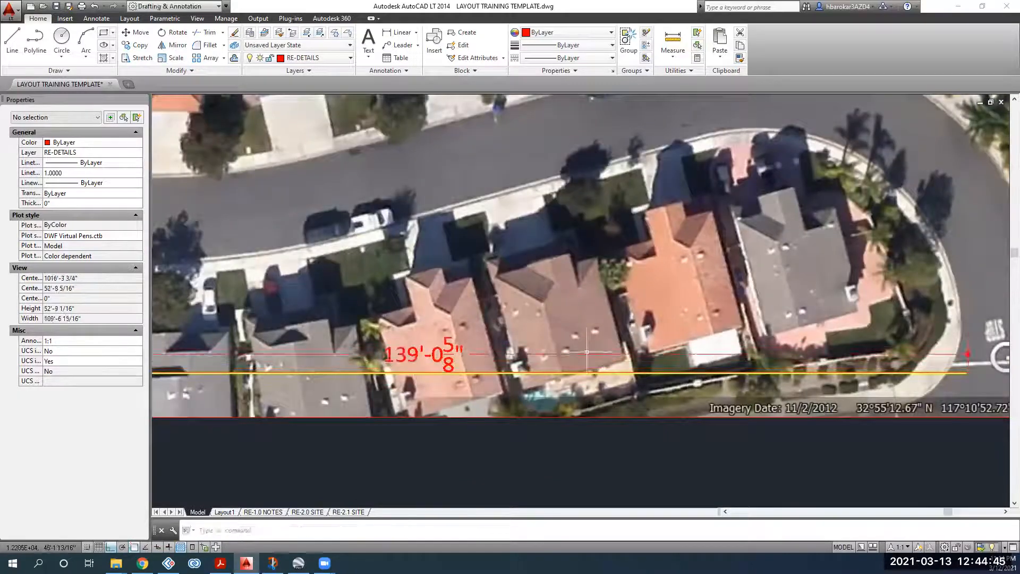
{"action": "scroll", "coordinate": [431, 340], "scroll_direction": "up", "scroll_amount": 3}
{"action": "scroll", "coordinate": [430, 344], "scroll_direction": "down", "scroll_amount": 2}
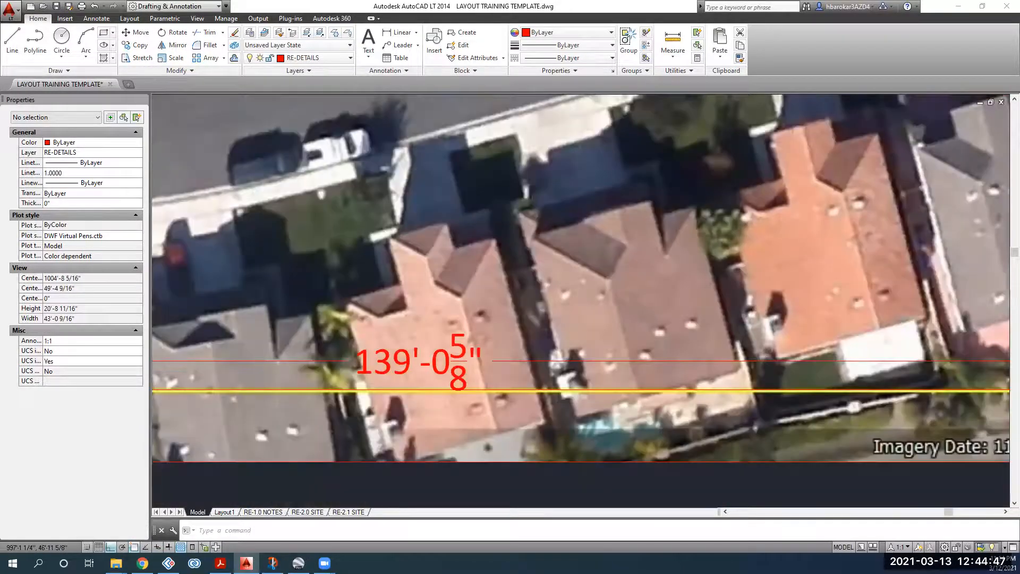
{"action": "scroll", "coordinate": [430, 345], "scroll_direction": "down", "scroll_amount": 2}
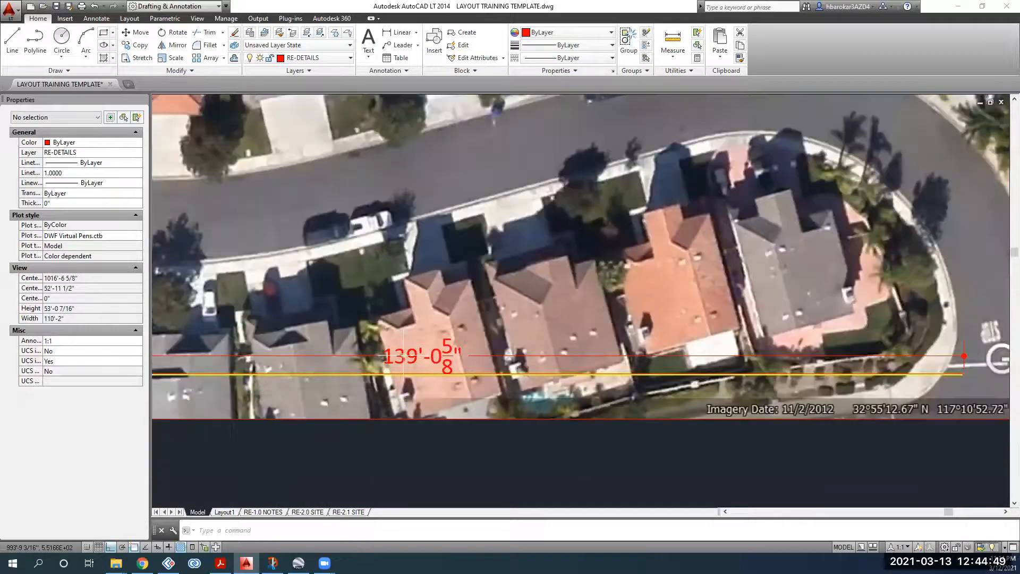
{"action": "scroll", "coordinate": [434, 354], "scroll_direction": "down", "scroll_amount": 2}
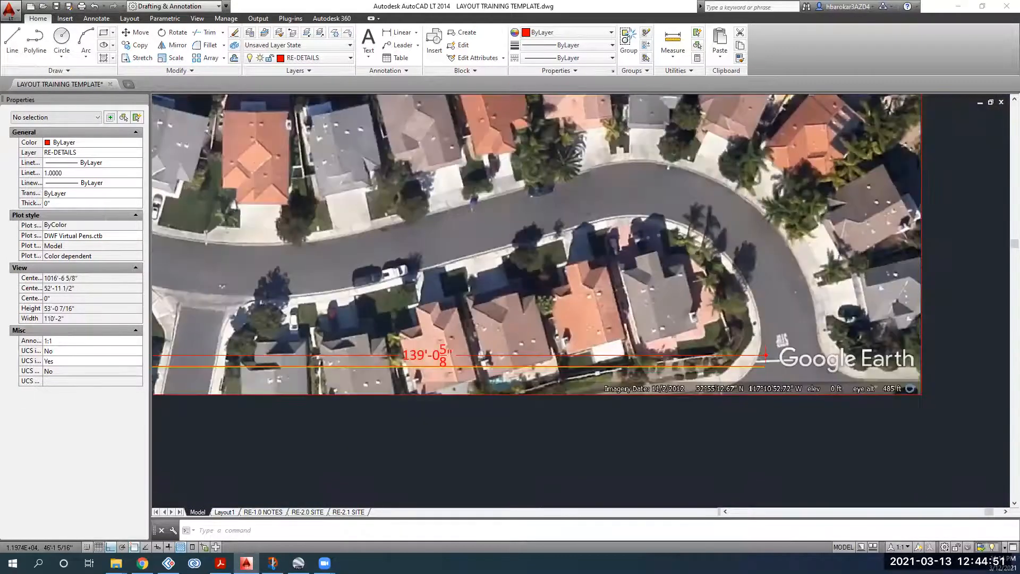
{"action": "scroll", "coordinate": [604, 423], "scroll_direction": "down", "scroll_amount": 2}
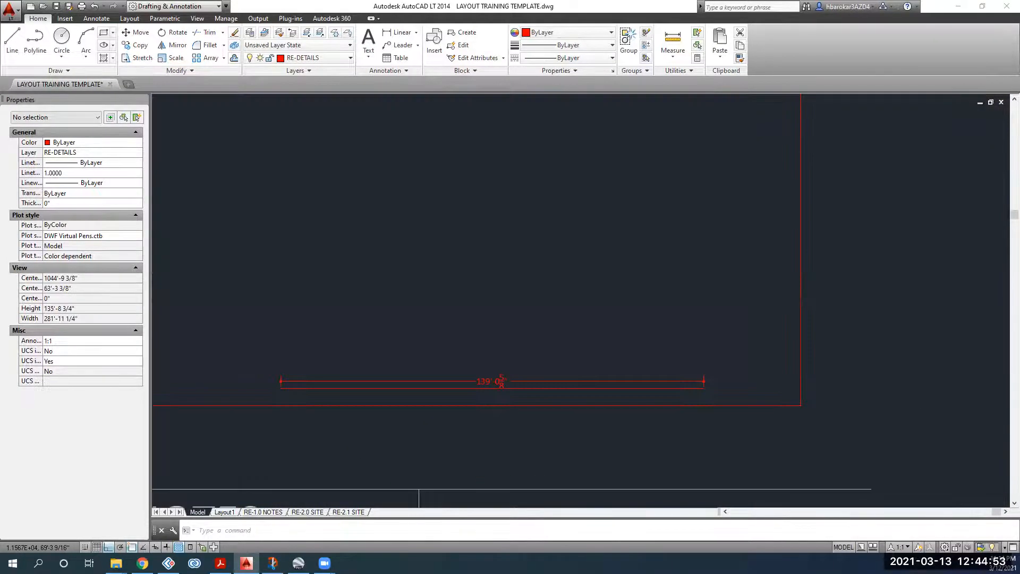
{"action": "scroll", "coordinate": [244, 223], "scroll_direction": "up", "scroll_amount": 2}
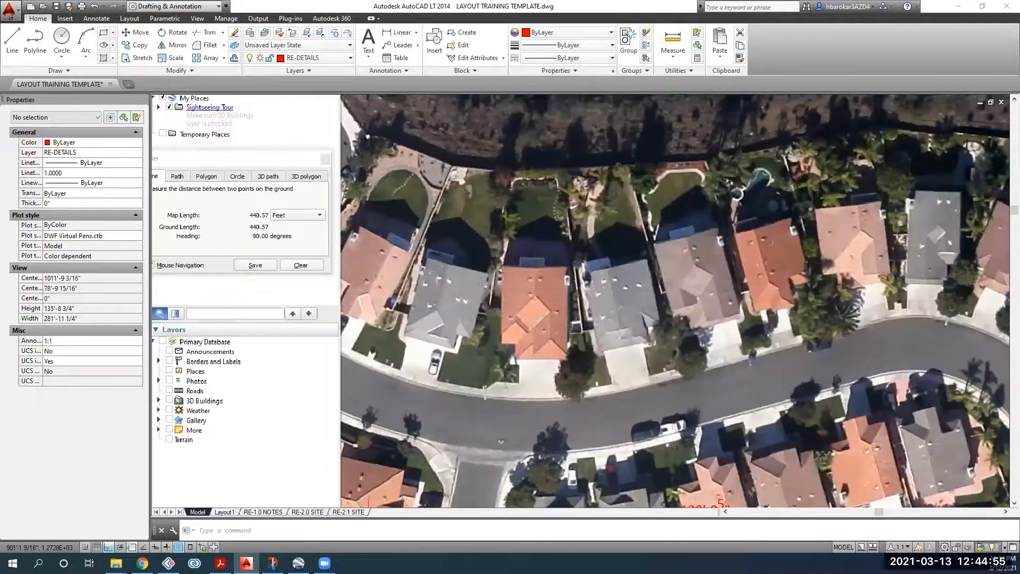
{"action": "scroll", "coordinate": [243, 217], "scroll_direction": "up", "scroll_amount": 2}
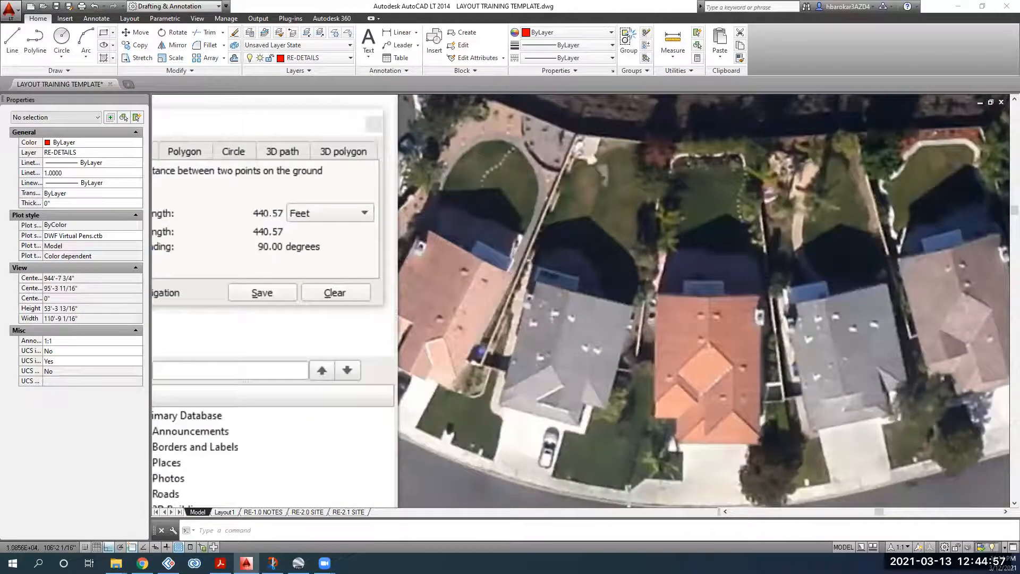
{"action": "scroll", "coordinate": [293, 228], "scroll_direction": "down", "scroll_amount": 2}
{"action": "scroll", "coordinate": [293, 228], "scroll_direction": "down", "scroll_amount": 4}
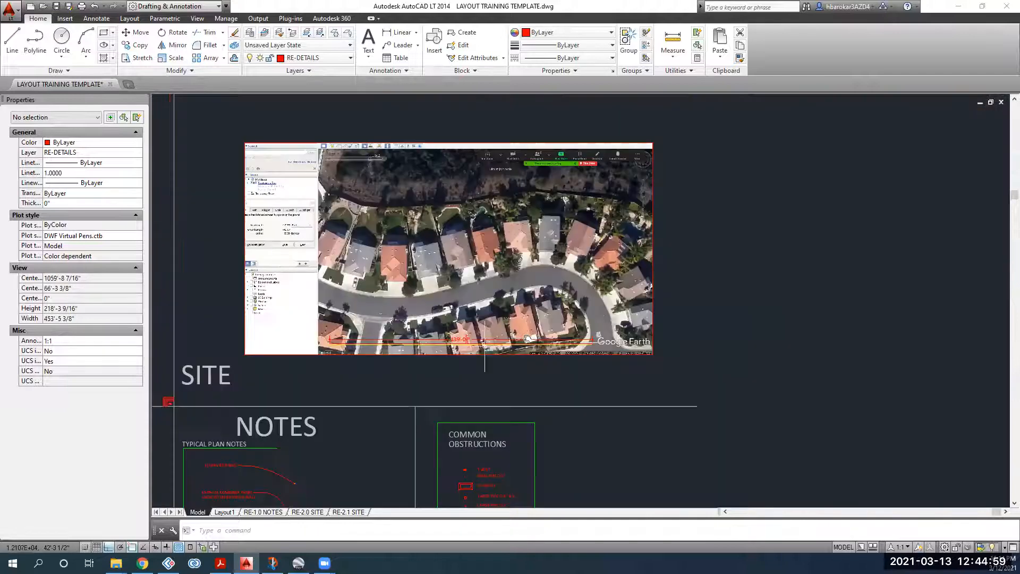
{"action": "scroll", "coordinate": [354, 346], "scroll_direction": "up", "scroll_amount": 2}
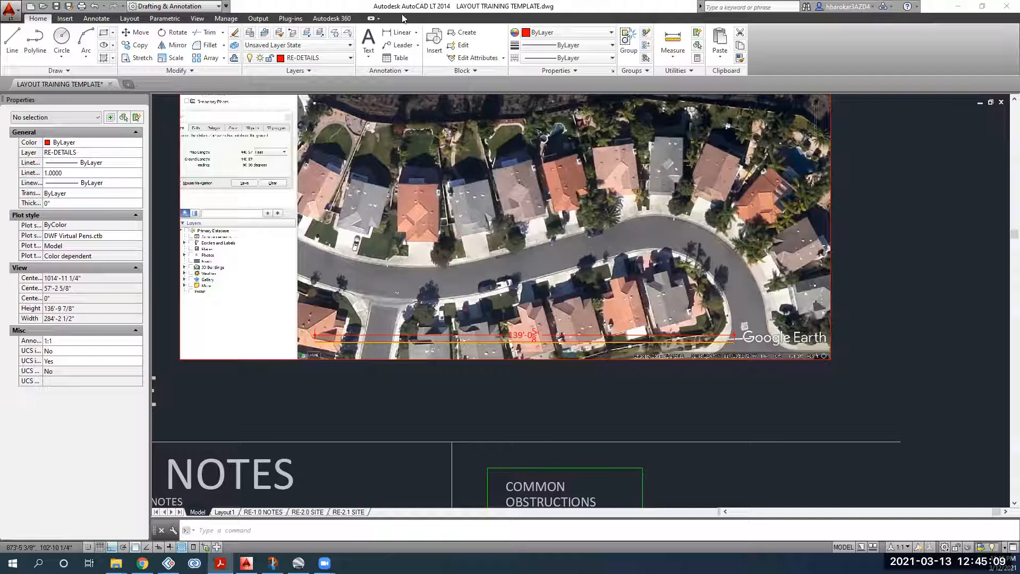
{"action": "key", "text": "alt+Tab"}
Step: Load the saved scale-factor calculation in a new browser tab, checking the drawing's dimension value
{"action": "key", "text": "ctrl+t"}
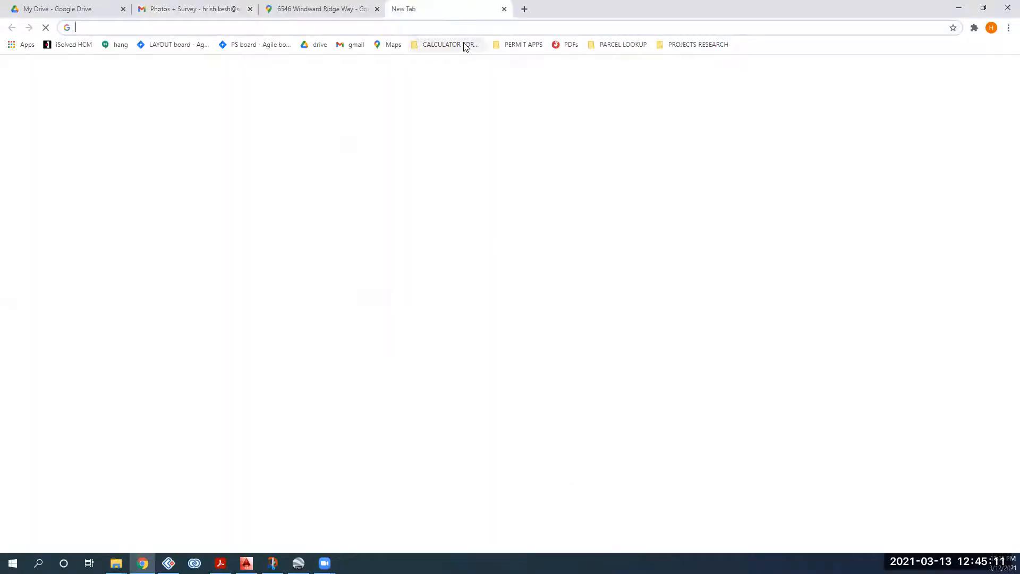
{"action": "left_click", "coordinate": [464, 47]}
{"action": "left_click", "coordinate": [455, 61]}
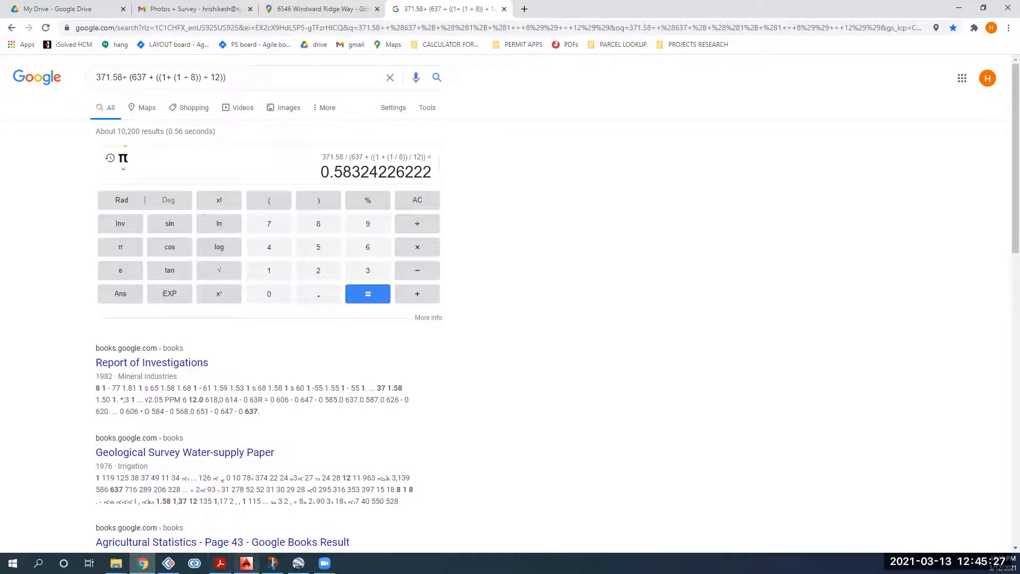
{"action": "left_click", "coordinate": [246, 562]}
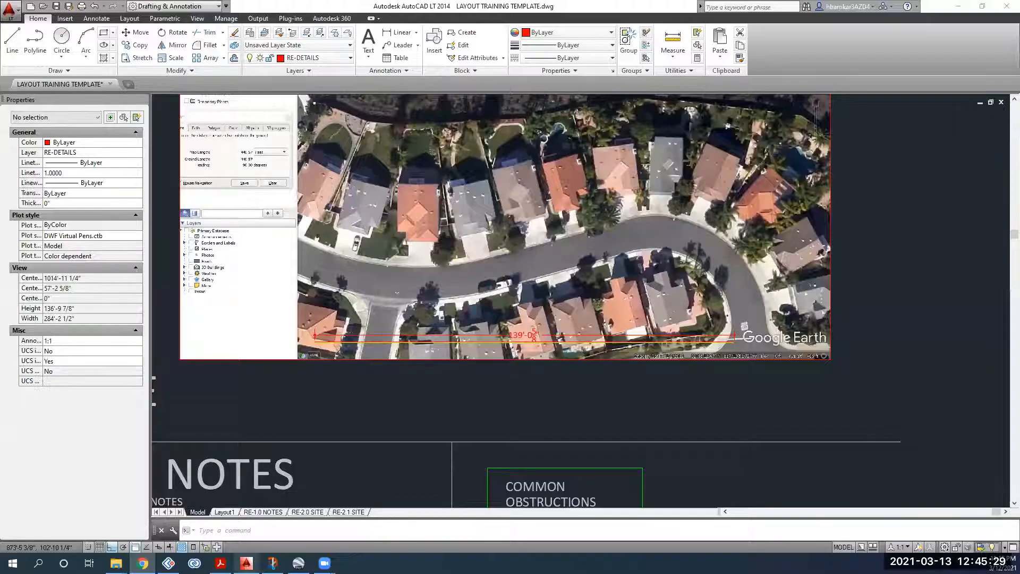
{"action": "scroll", "coordinate": [252, 156], "scroll_direction": "up", "scroll_amount": 4}
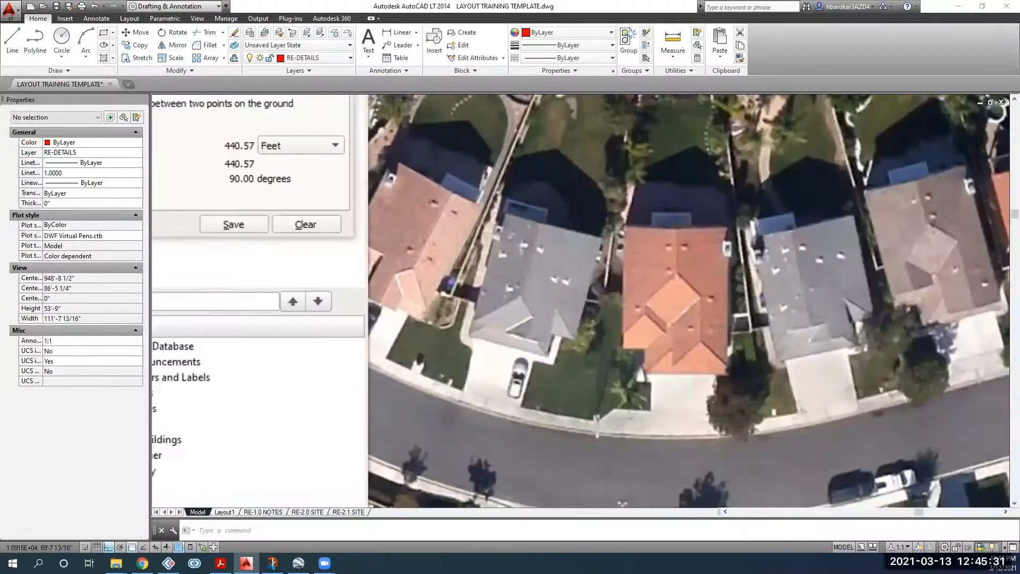
{"action": "scroll", "coordinate": [279, 270], "scroll_direction": "down", "scroll_amount": 2}
{"action": "left_click", "coordinate": [142, 563]}
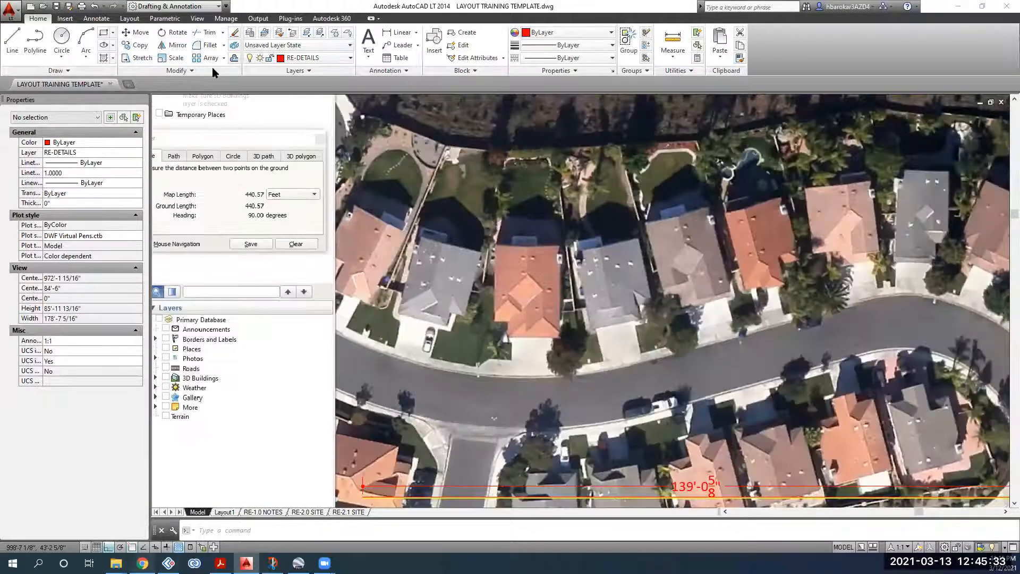
Step: Change the formula to 440.57/(139+((0+(5/8))/12)) and calculate it
{"action": "double_click", "coordinate": [97, 77]}
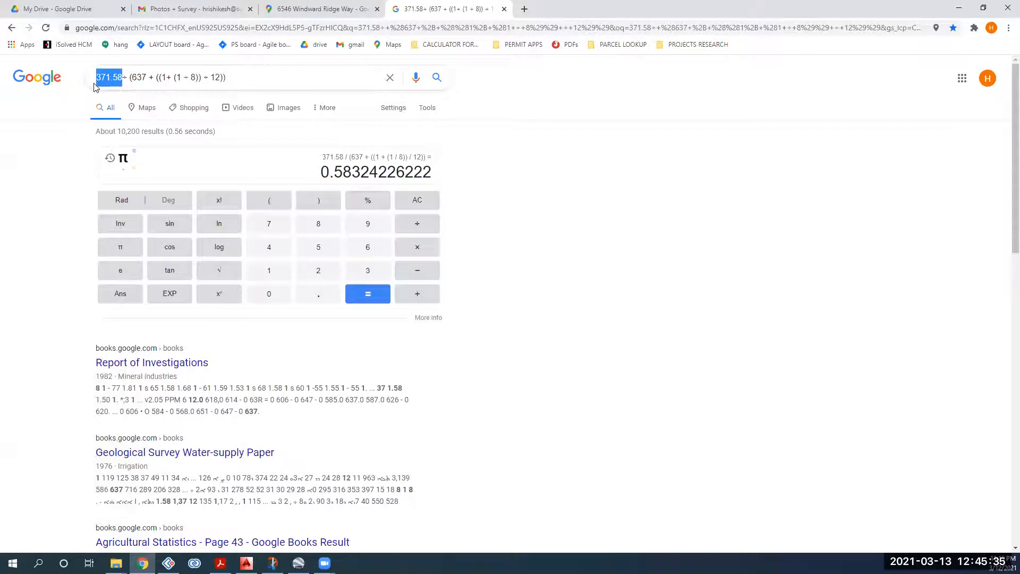
{"action": "type", "text": "440.57"}
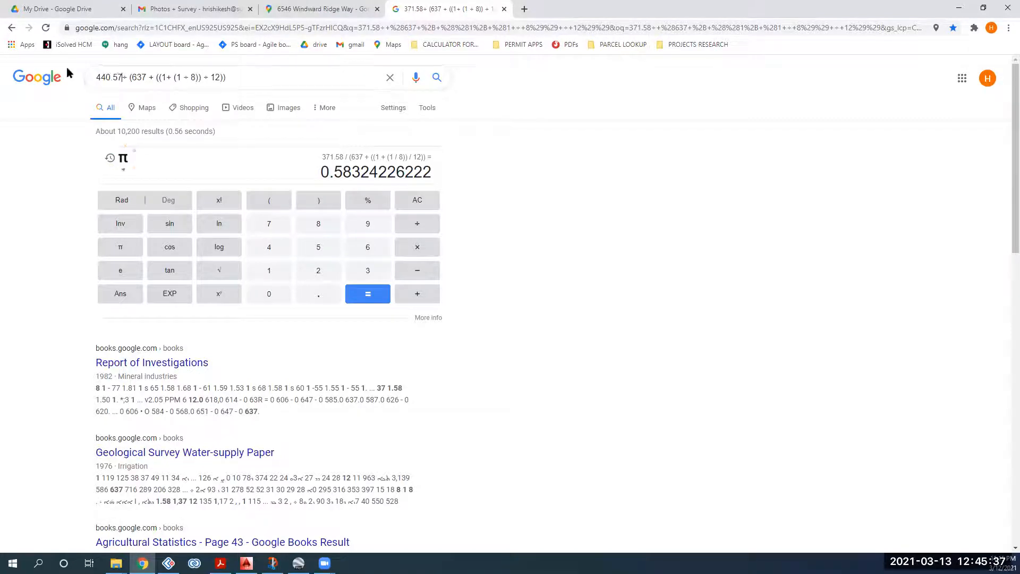
{"action": "left_click", "coordinate": [145, 77]}
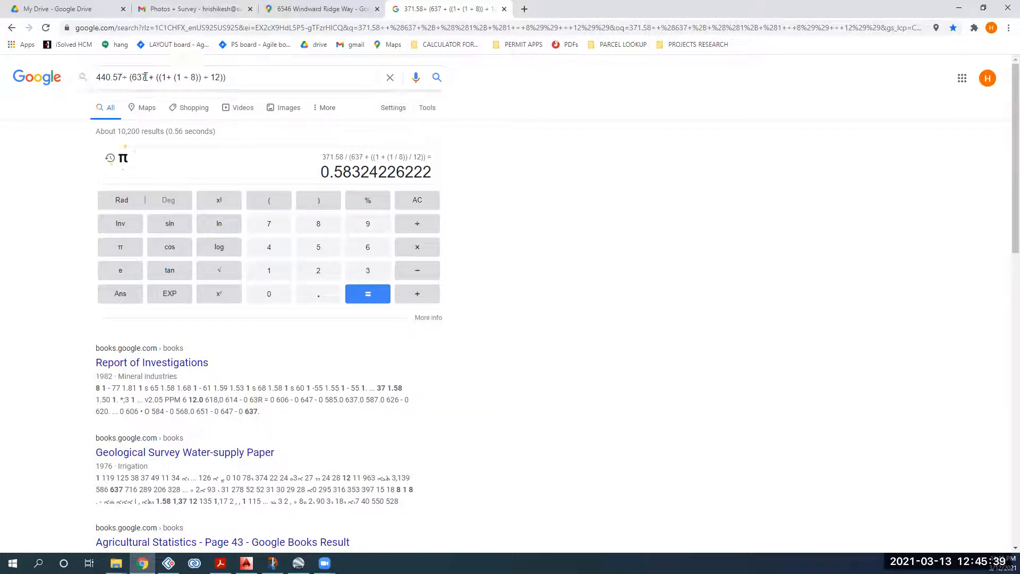
{"action": "key", "text": "BackSpace"}
{"action": "key", "text": "BackSpace"}
{"action": "key", "text": "BackSpace"}
{"action": "type", "text": "139"}
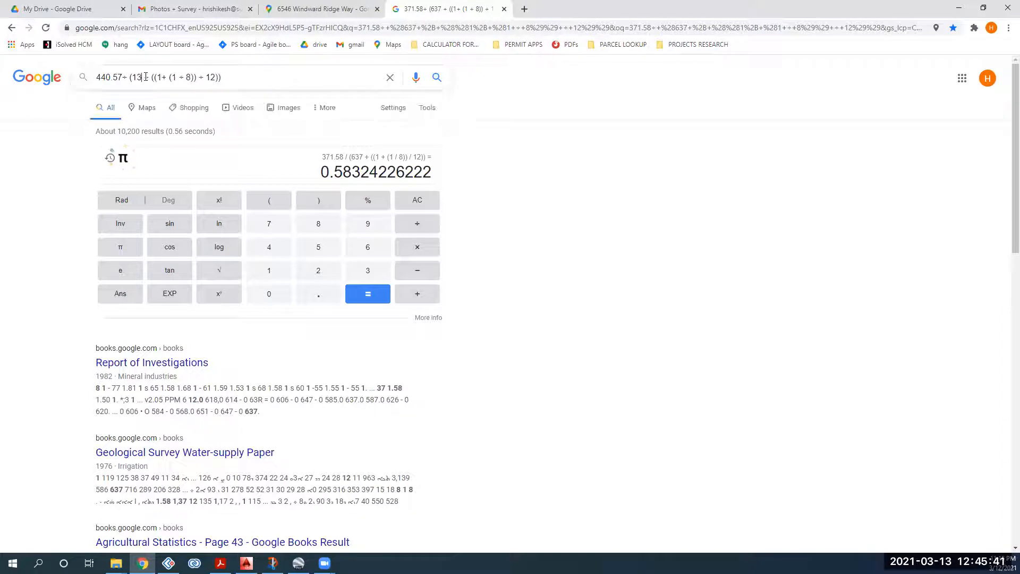
{"action": "key", "text": "BackSpace"}
{"action": "type", "text": "0 +"}
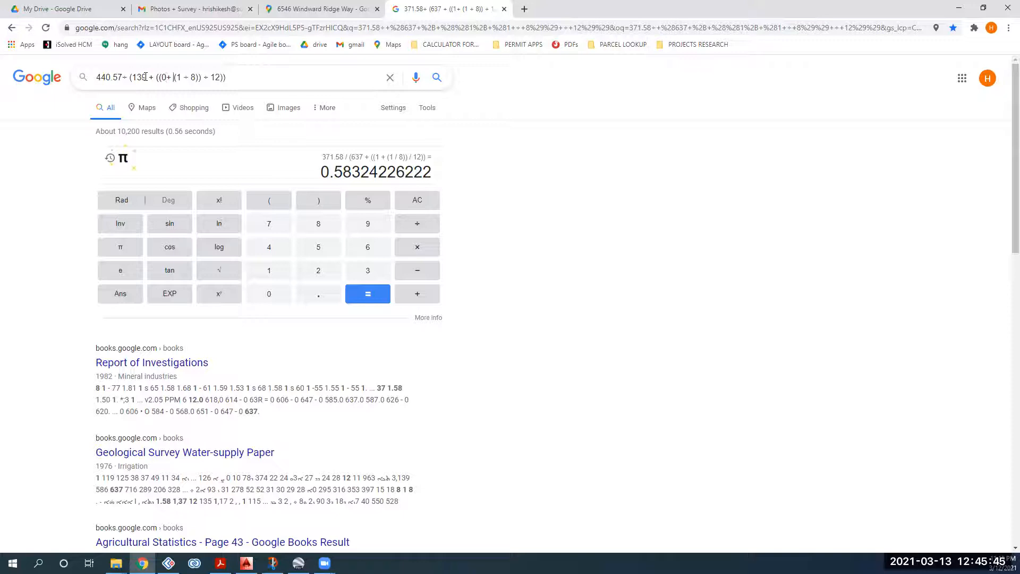
{"action": "key", "text": "BackSpace"}
{"action": "type", "text": "5"}
{"action": "key", "text": "Return"}
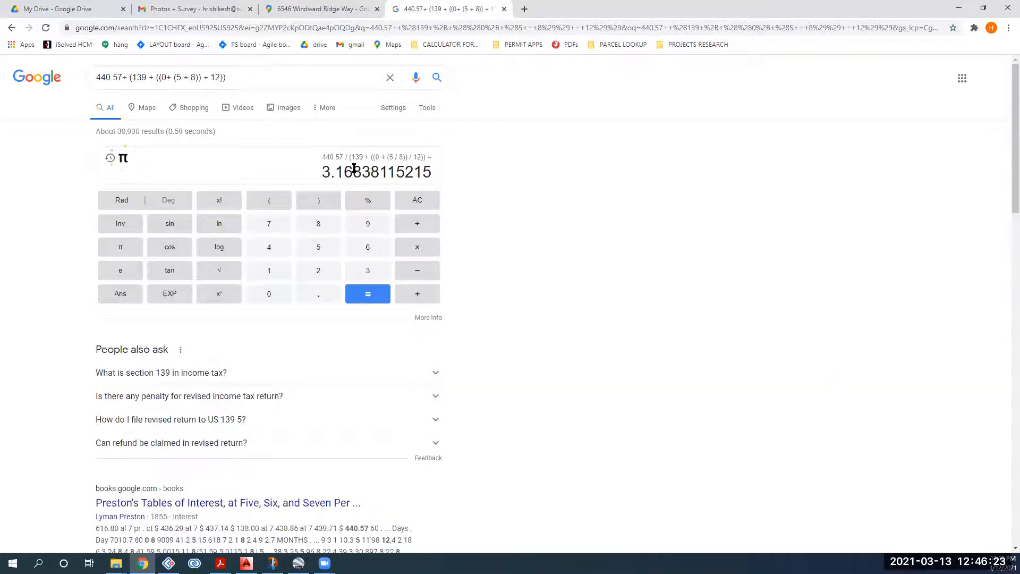
Step: Select the 3.16838115215 result so it can be copied
{"action": "double_click", "coordinate": [353, 171]}
{"action": "left_click", "coordinate": [341, 178]}
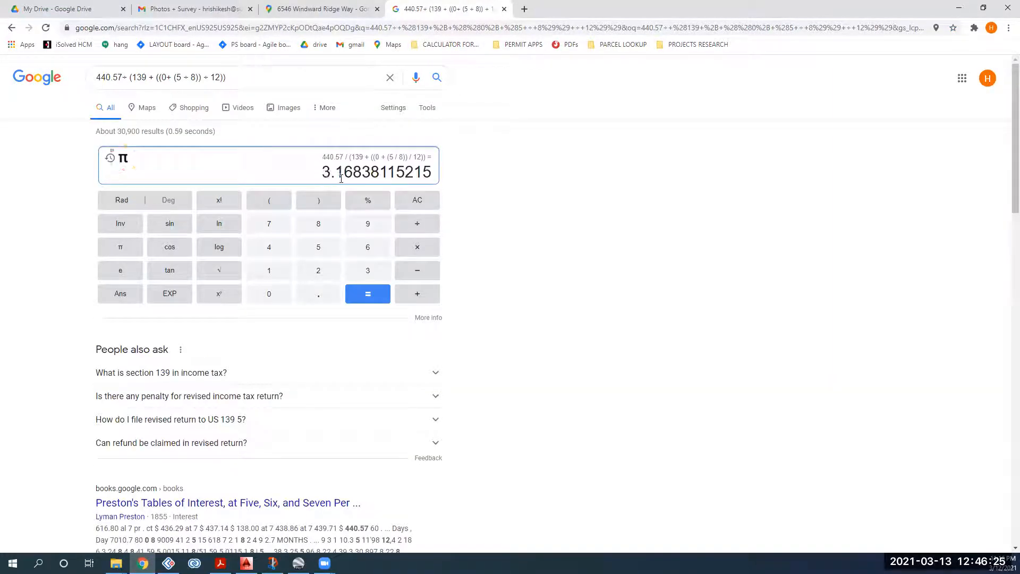
{"action": "double_click", "coordinate": [383, 173]}
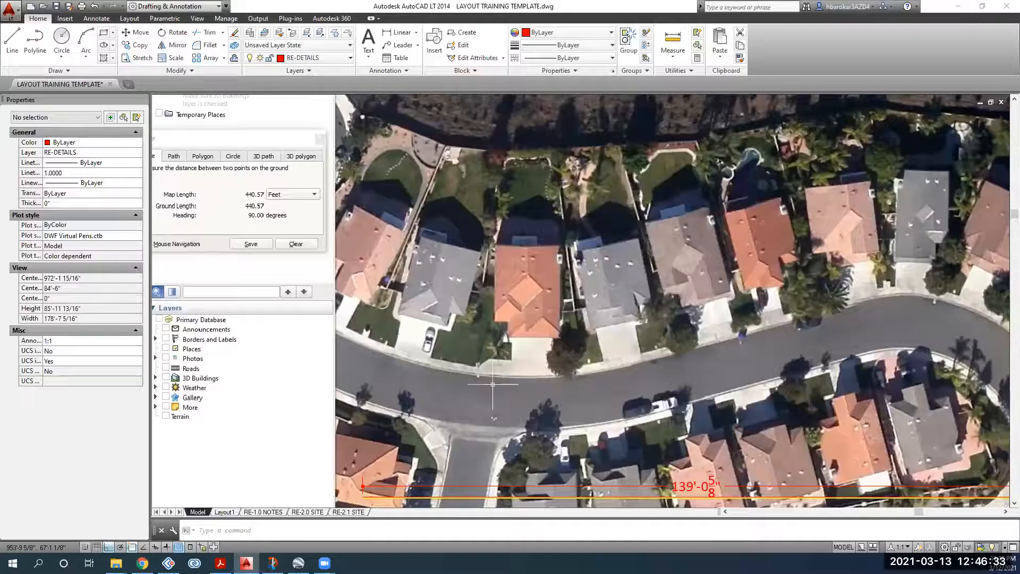
{"action": "scroll", "coordinate": [492, 386], "scroll_direction": "down", "scroll_amount": 4}
{"action": "middle_click_drag", "start_coordinate": [533, 328], "coordinate": [422, 273]}
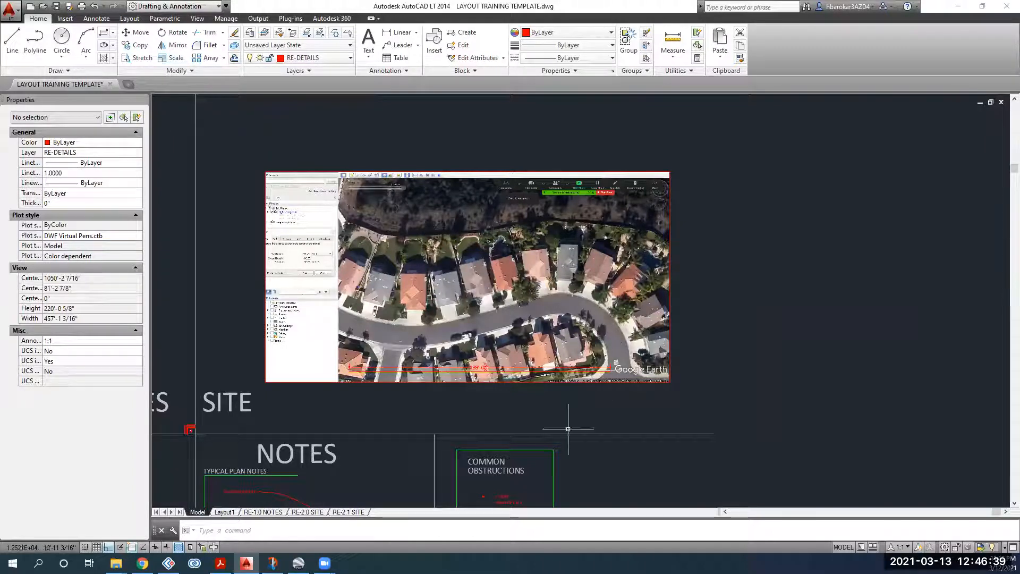
{"action": "scroll", "coordinate": [468, 260], "scroll_direction": "down", "scroll_amount": 2}
{"action": "middle_click_drag", "start_coordinate": [544, 394], "coordinate": [510, 304]}
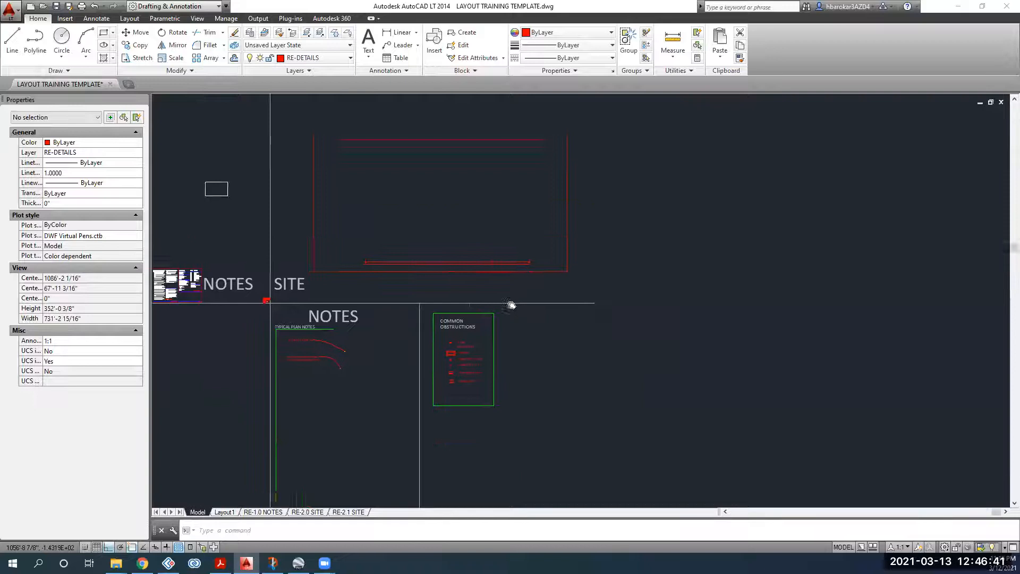
{"action": "scroll", "coordinate": [359, 328], "scroll_direction": "up", "scroll_amount": 2}
{"action": "scroll", "coordinate": [359, 328], "scroll_direction": "up", "scroll_amount": 4}
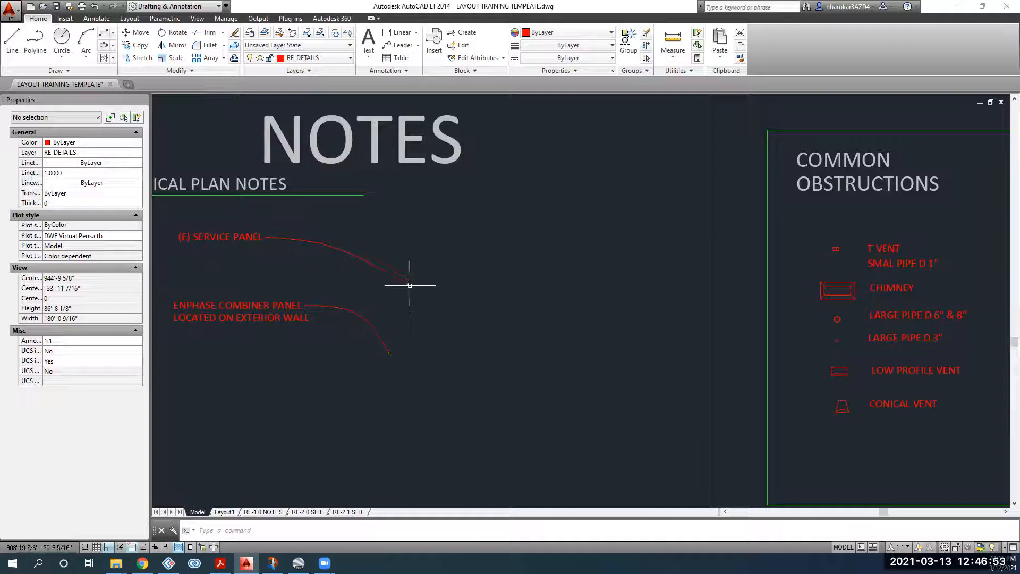
{"action": "left_click", "coordinate": [354, 224]}
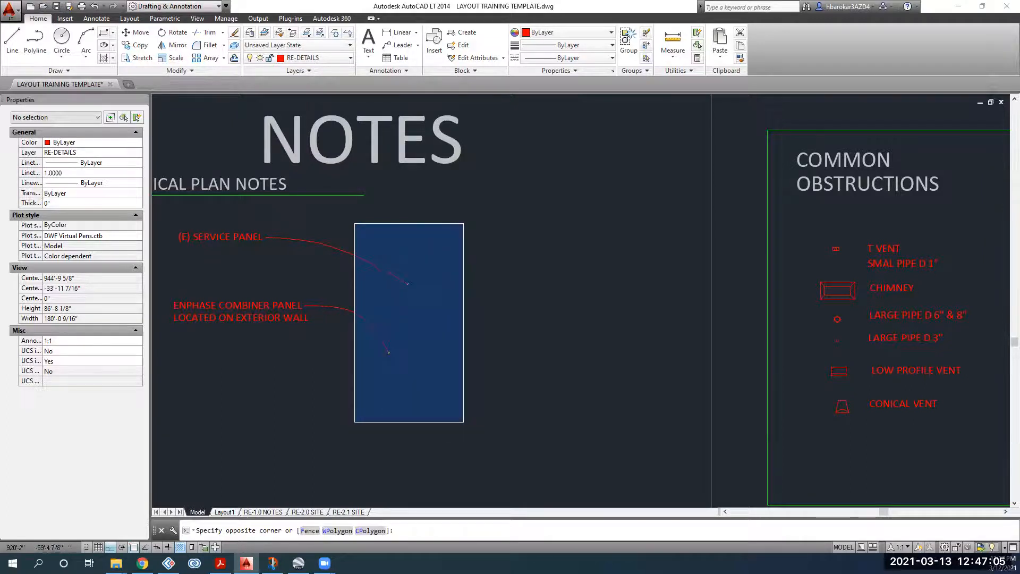
{"action": "left_click", "coordinate": [466, 422]}
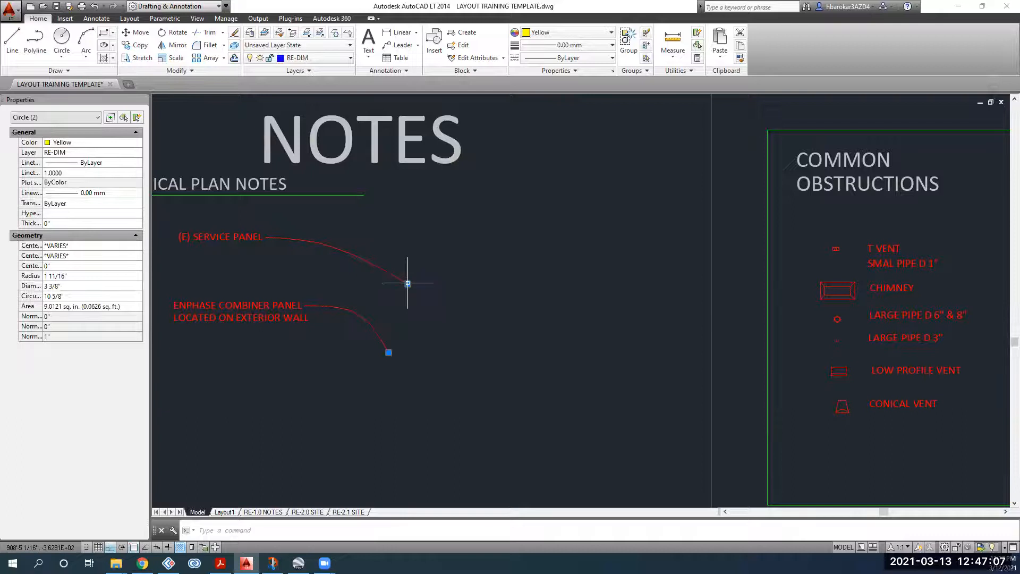
{"action": "scroll", "coordinate": [407, 283], "scroll_direction": "up", "scroll_amount": 2}
{"action": "key", "text": "Escape"}
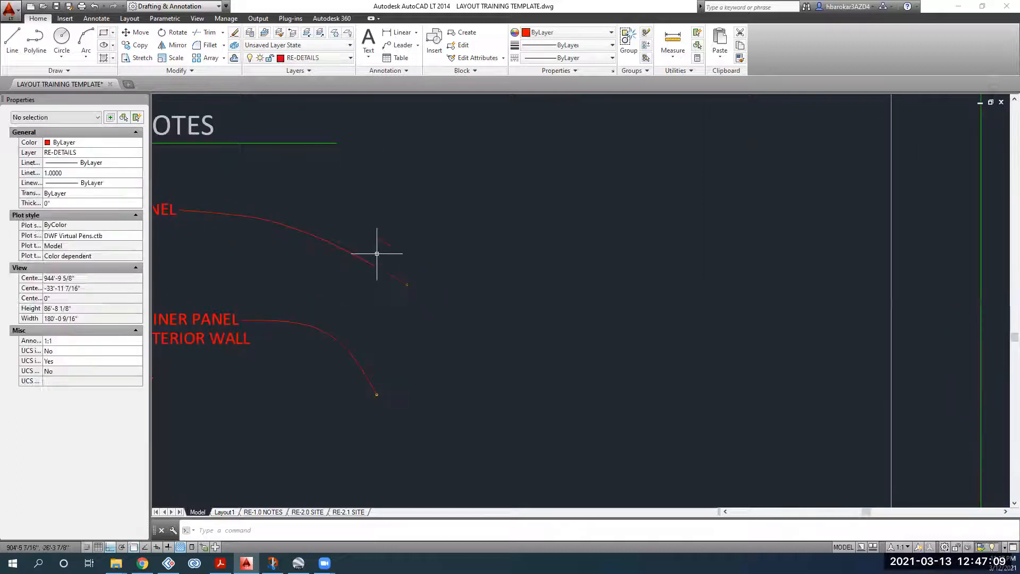
{"action": "left_click", "coordinate": [377, 254]}
{"action": "left_click", "coordinate": [344, 265]}
{"action": "key", "text": "Escape"}
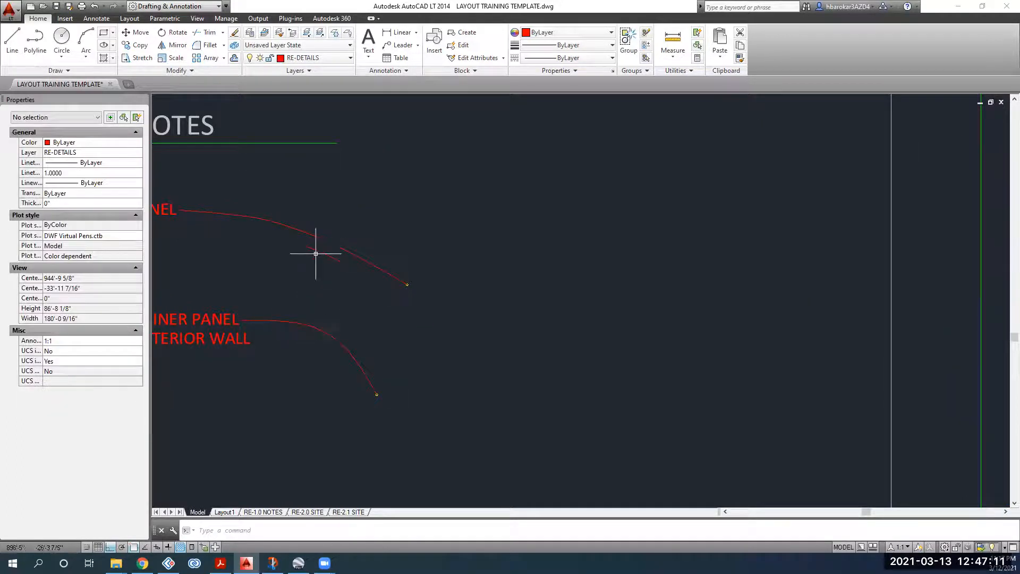
{"action": "left_click", "coordinate": [311, 184]}
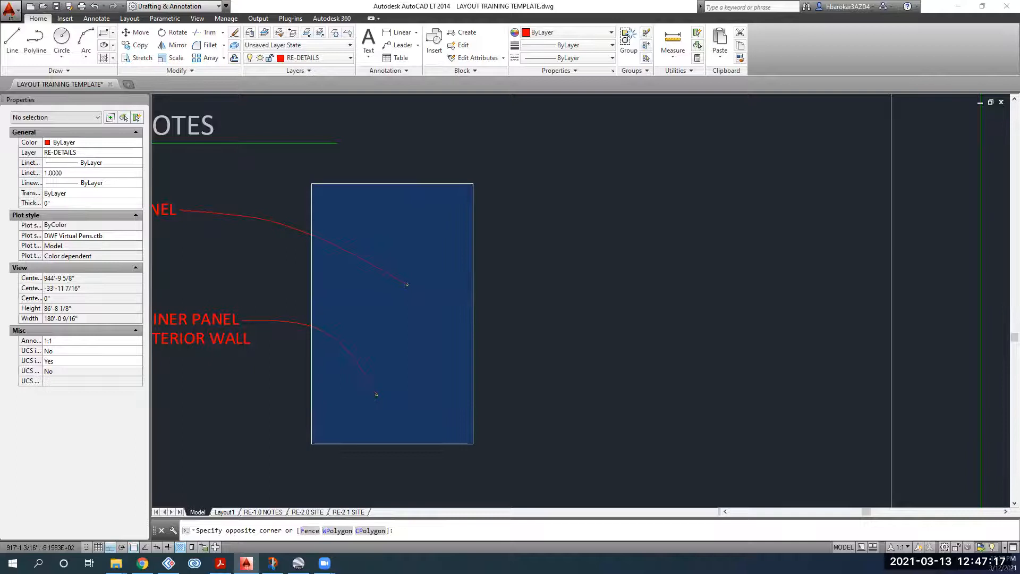
{"action": "left_click", "coordinate": [472, 443]}
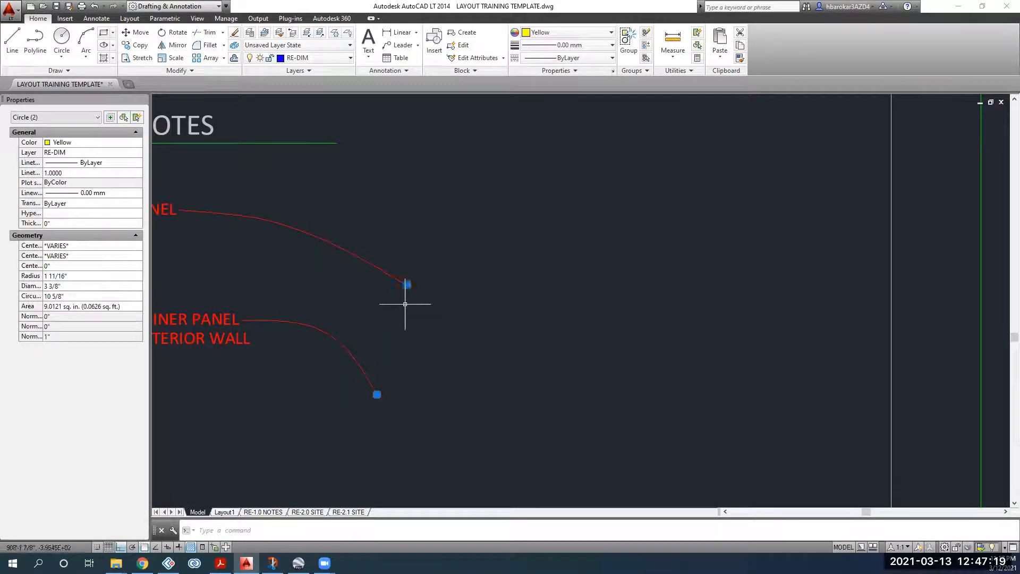
{"action": "scroll", "coordinate": [414, 285], "scroll_direction": "up", "scroll_amount": 5}
{"action": "scroll", "coordinate": [365, 292], "scroll_direction": "down", "scroll_amount": 5}
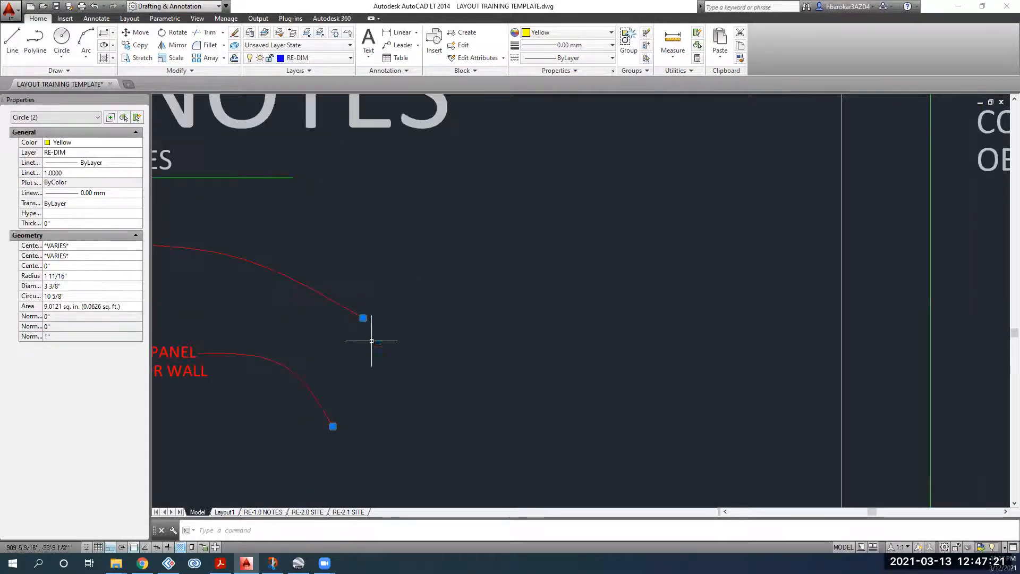
{"action": "middle_click_drag", "start_coordinate": [358, 346], "coordinate": [413, 299]}
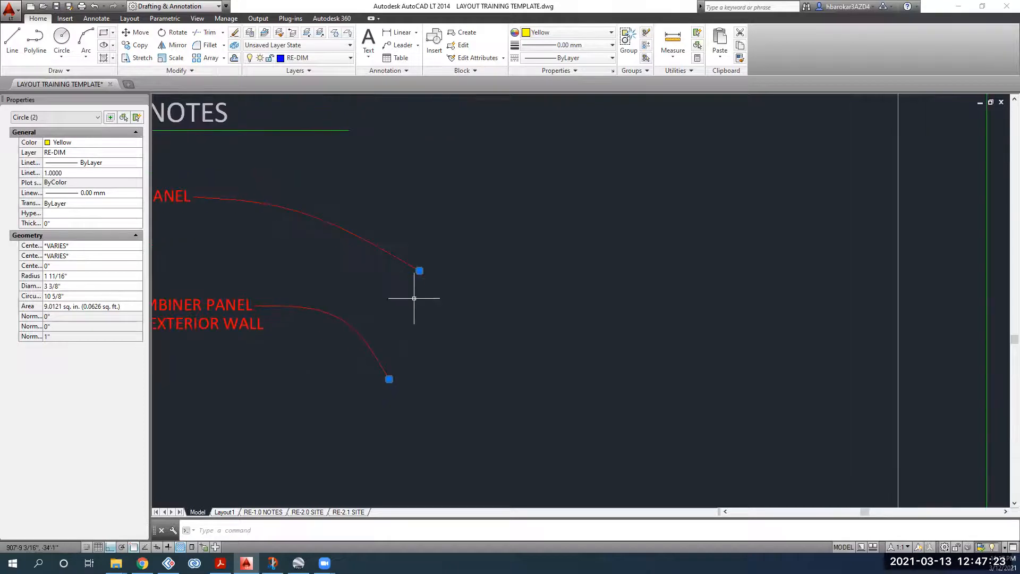
{"action": "key", "text": "Escape"}
{"action": "left_click", "coordinate": [486, 218]}
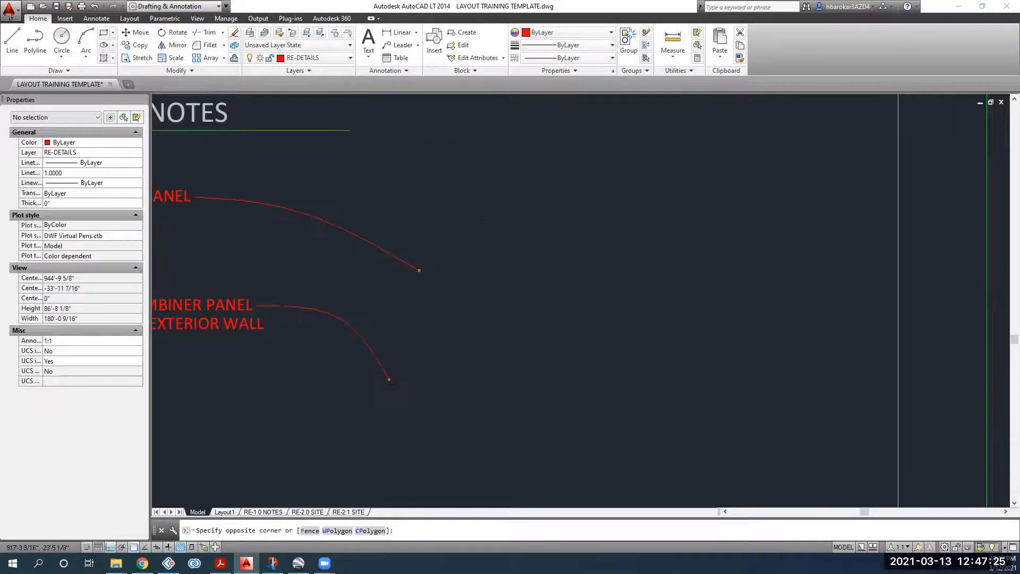
{"action": "left_click", "coordinate": [294, 438]}
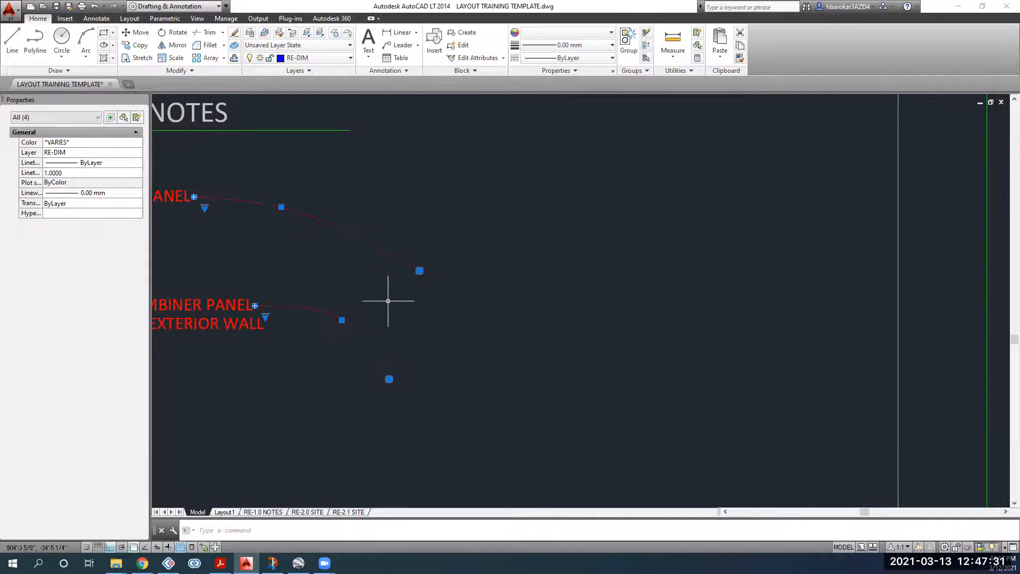
{"action": "key", "text": "Escape"}
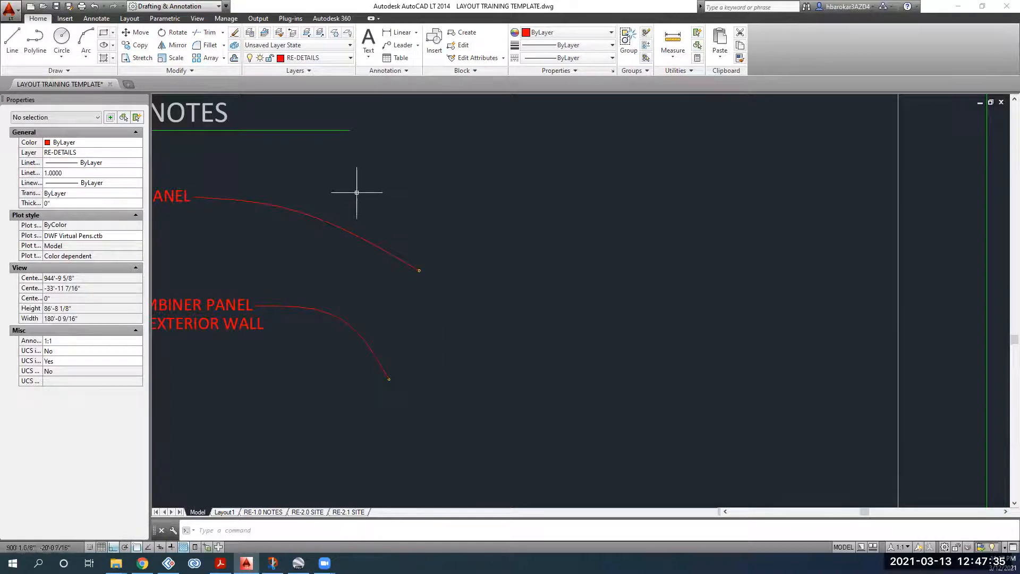
{"action": "scroll", "coordinate": [399, 255], "scroll_direction": "down", "scroll_amount": 2}
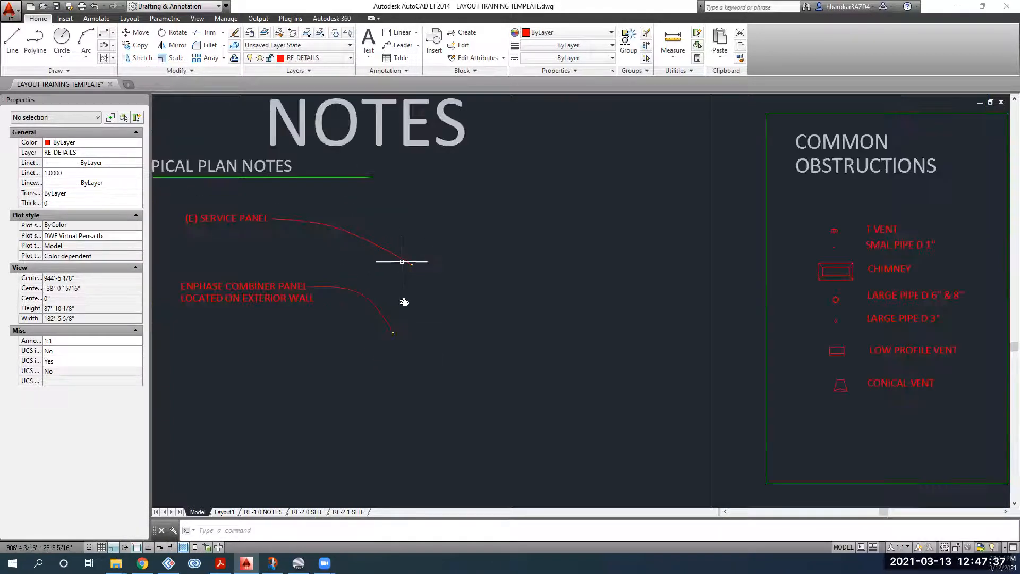
Step: Pan back to the aerial image and crossing-select it with its traced line and dimension
{"action": "middle_click_drag", "start_coordinate": [399, 255], "coordinate": [399, 305]}
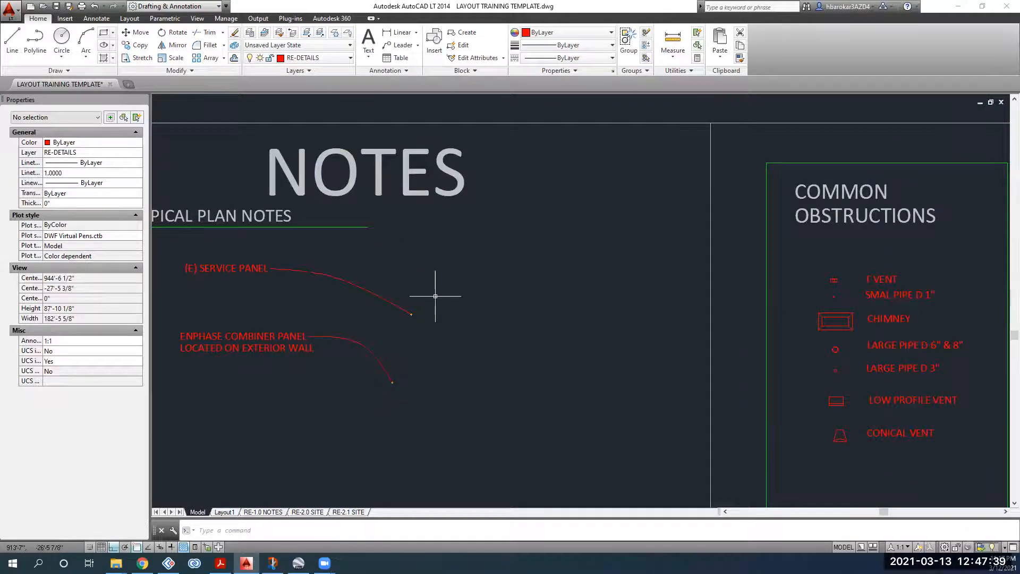
{"action": "scroll", "coordinate": [496, 306], "scroll_direction": "down", "scroll_amount": 2}
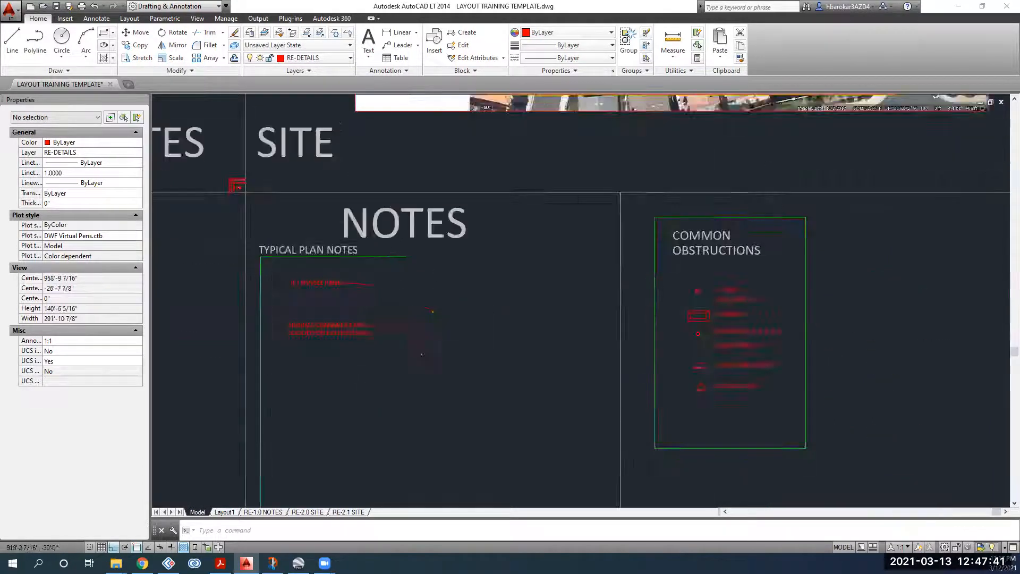
{"action": "middle_click_drag", "start_coordinate": [426, 302], "coordinate": [409, 342]}
{"action": "middle_click_drag", "start_coordinate": [501, 269], "coordinate": [281, 411]}
{"action": "middle_click_drag", "start_coordinate": [457, 287], "coordinate": [457, 356]}
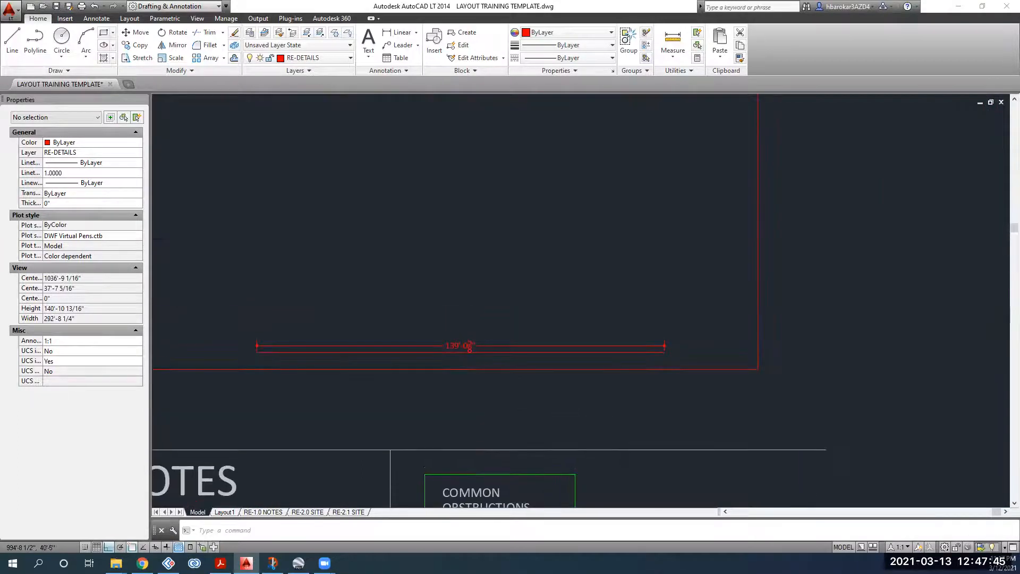
{"action": "scroll", "coordinate": [437, 298], "scroll_direction": "down", "scroll_amount": 4}
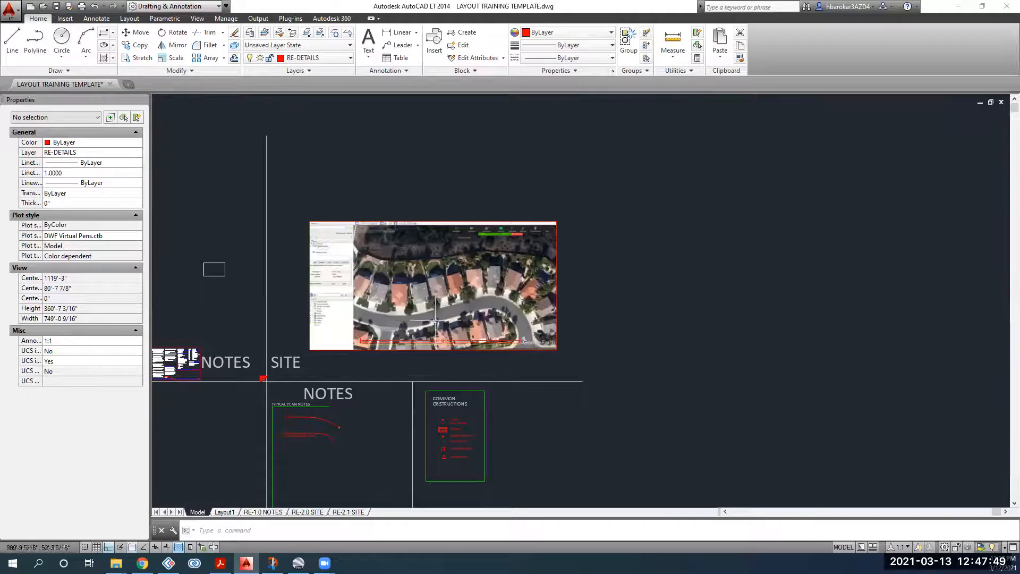
{"action": "left_click", "coordinate": [566, 366]}
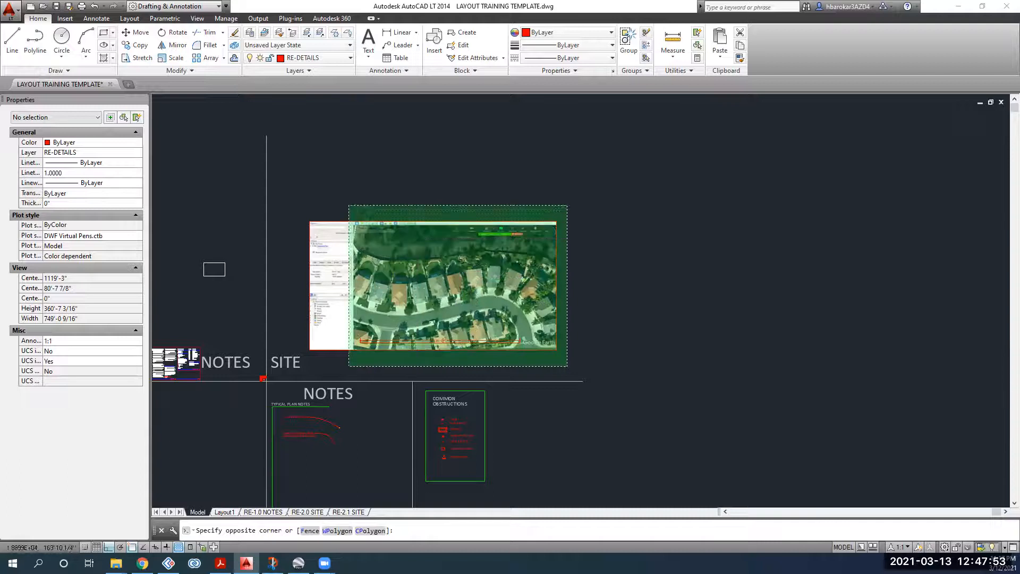
{"action": "left_click", "coordinate": [313, 198]}
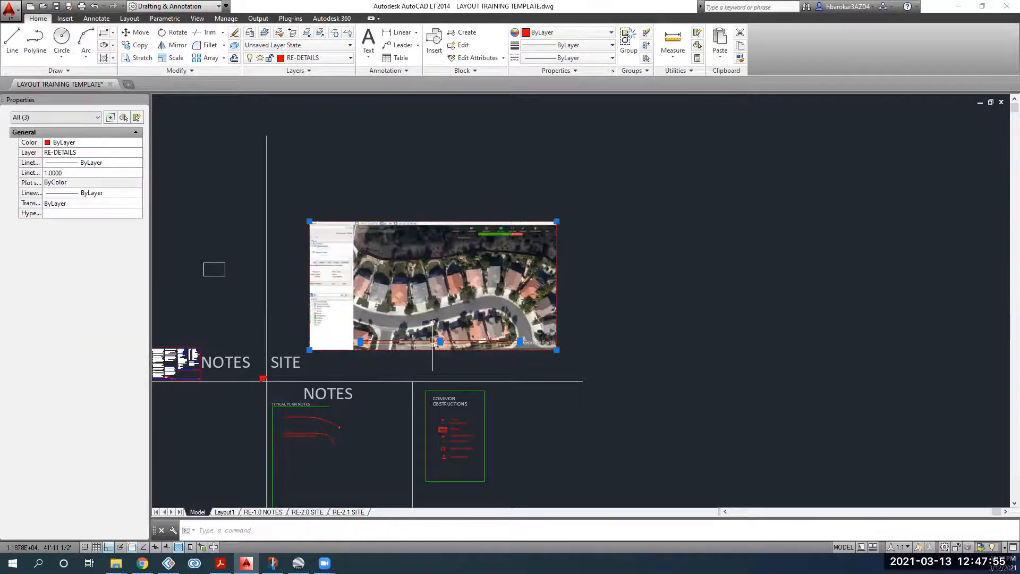
{"action": "scroll", "coordinate": [432, 345], "scroll_direction": "up", "scroll_amount": 6}
{"action": "scroll", "coordinate": [480, 323], "scroll_direction": "down", "scroll_amount": 2}
{"action": "middle_click_drag", "start_coordinate": [481, 323], "coordinate": [481, 410]}
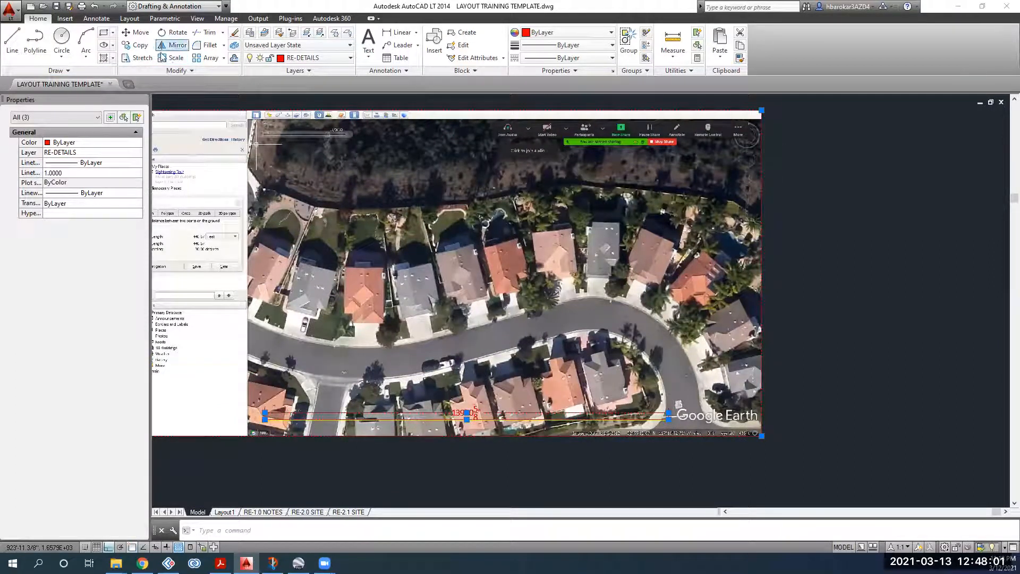
{"action": "left_click", "coordinate": [172, 60]}
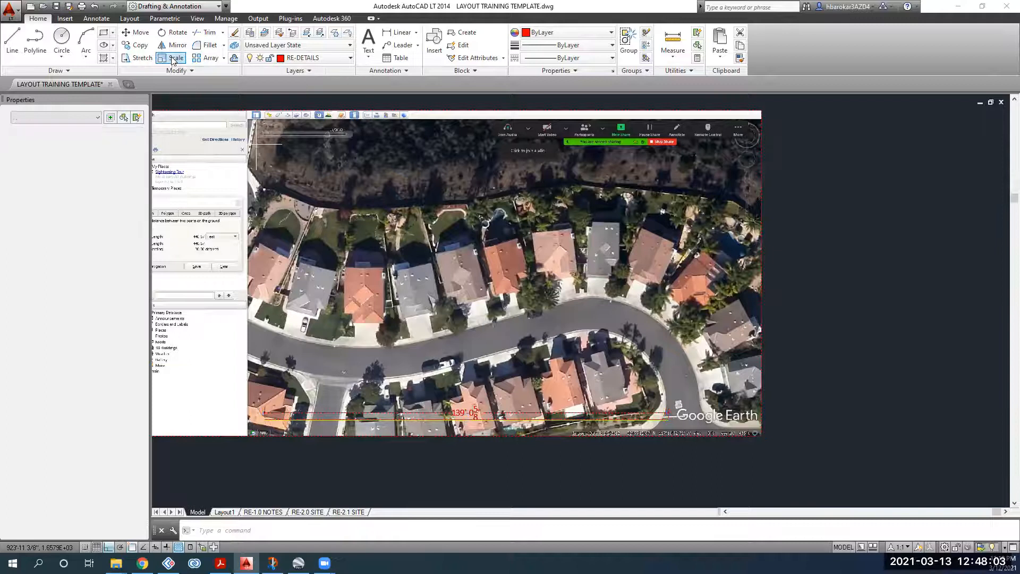
{"action": "scroll", "coordinate": [340, 385], "scroll_direction": "down", "scroll_amount": 2}
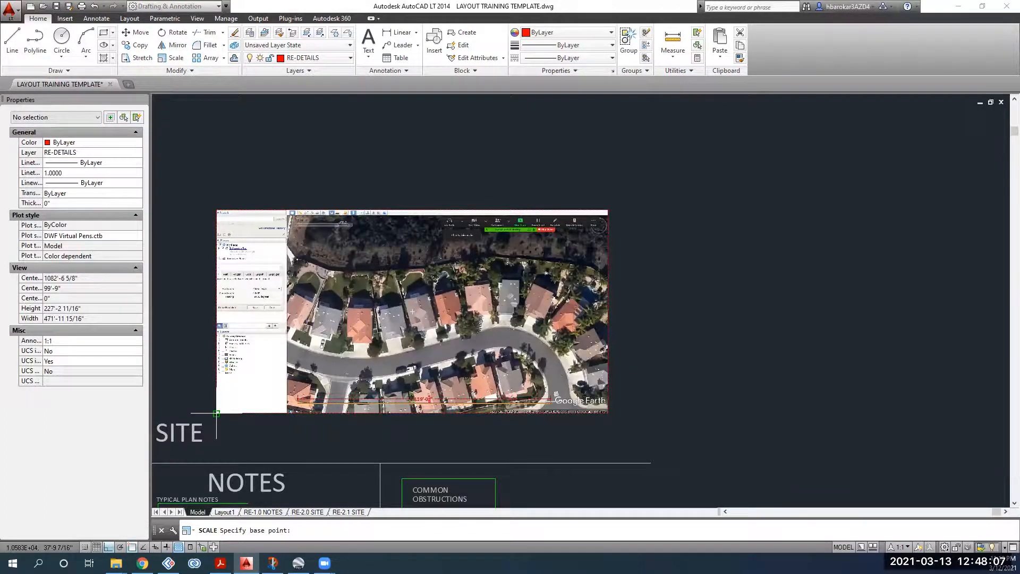
{"action": "scroll", "coordinate": [217, 413], "scroll_direction": "up", "scroll_amount": 4}
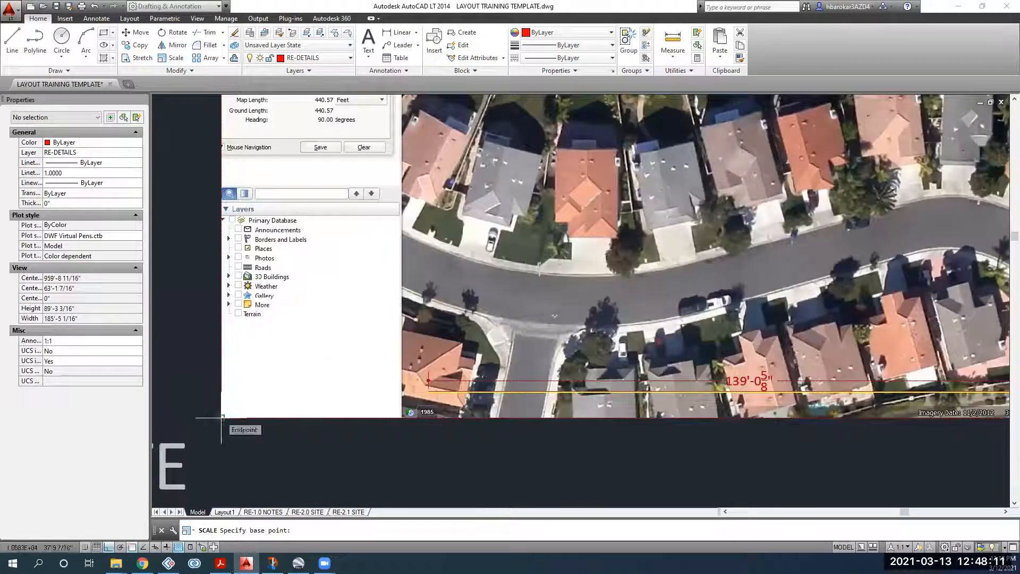
{"action": "left_click", "coordinate": [222, 417]}
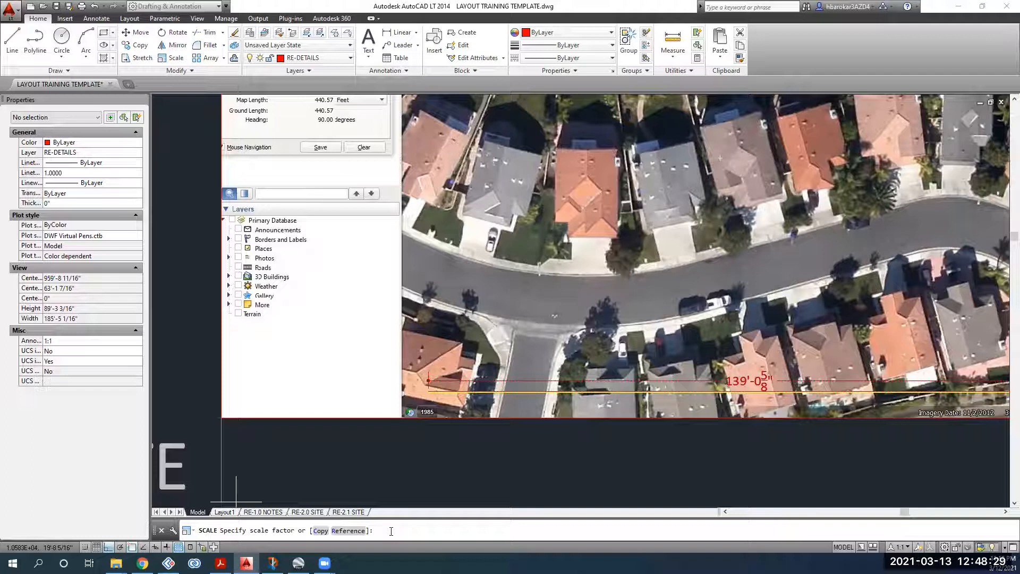
{"action": "key", "text": "ctrl+v"}
{"action": "key", "text": "Return"}
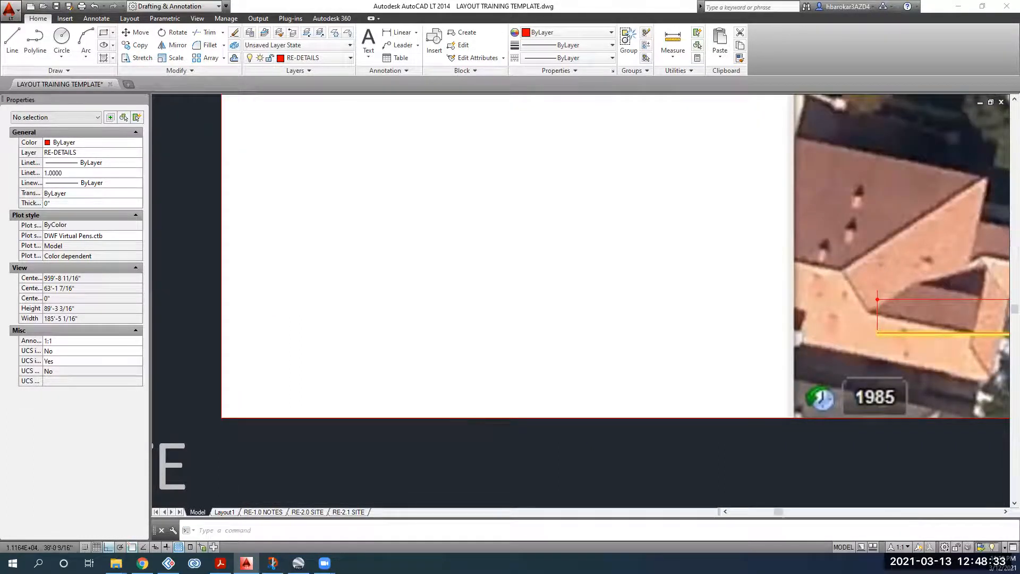
{"action": "scroll", "coordinate": [449, 417], "scroll_direction": "down", "scroll_amount": 4}
{"action": "scroll", "coordinate": [897, 375], "scroll_direction": "up", "scroll_amount": 2}
{"action": "mouse_move", "coordinate": [907, 367]}
{"action": "middle_mouse_down"}
{"action": "mouse_move", "coordinate": [609, 365]}
{"action": "mouse_move", "coordinate": [750, 292]}
{"action": "middle_mouse_up"}
{"action": "scroll", "coordinate": [735, 299], "scroll_direction": "down", "scroll_amount": 4}
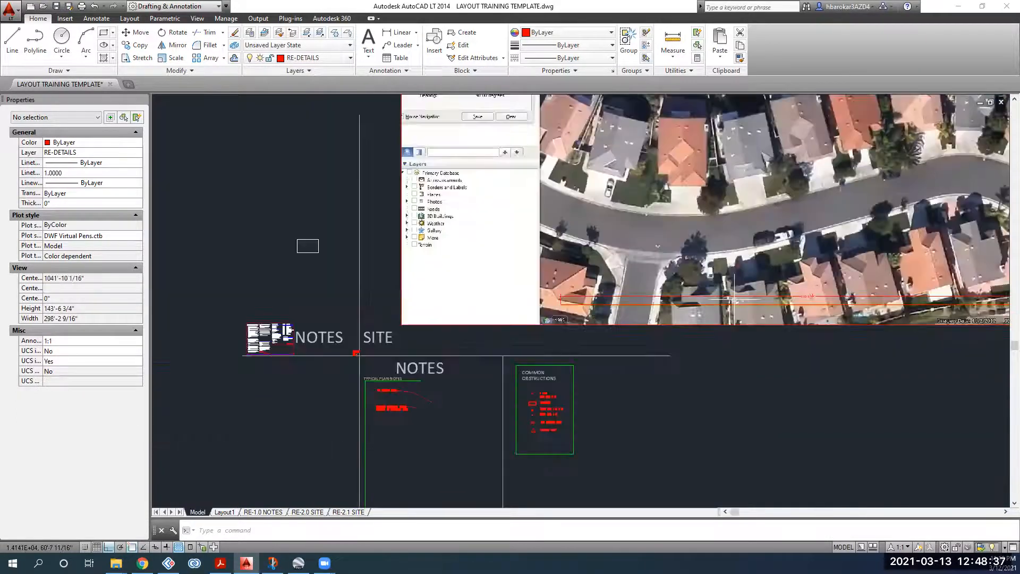
{"action": "scroll", "coordinate": [837, 287], "scroll_direction": "up", "scroll_amount": 2}
{"action": "scroll", "coordinate": [837, 287], "scroll_direction": "up", "scroll_amount": 4}
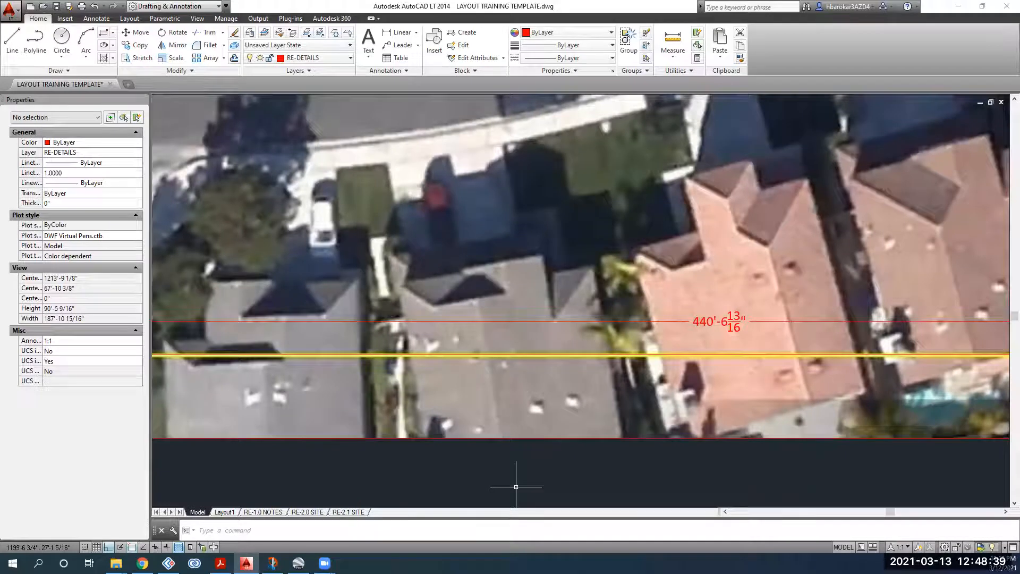
{"action": "scroll", "coordinate": [719, 325], "scroll_direction": "up", "scroll_amount": 2}
{"action": "scroll", "coordinate": [693, 327], "scroll_direction": "down", "scroll_amount": 4}
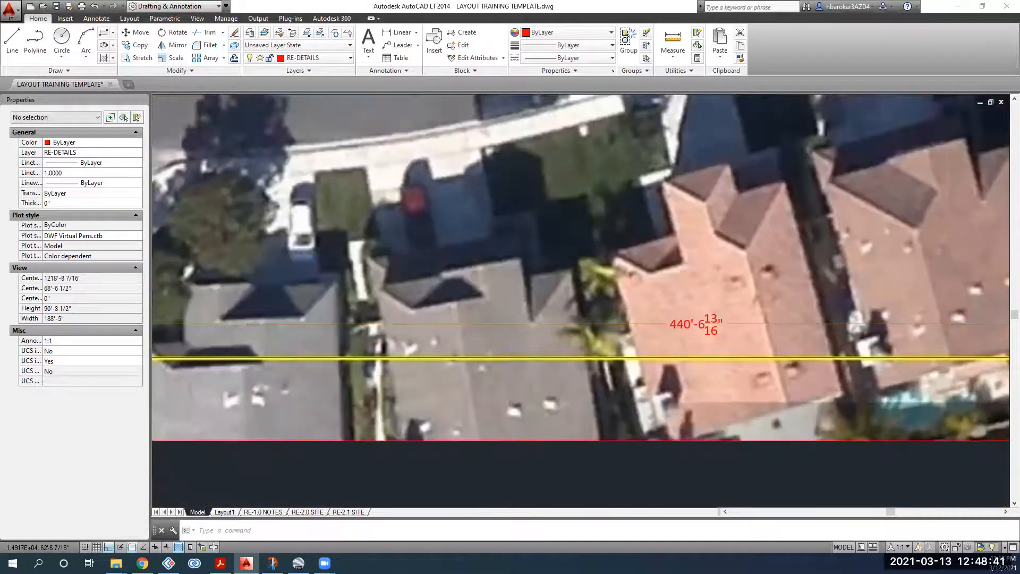
{"action": "scroll", "coordinate": [698, 325], "scroll_direction": "up", "scroll_amount": 2}
{"action": "scroll", "coordinate": [457, 414], "scroll_direction": "down", "scroll_amount": 3}
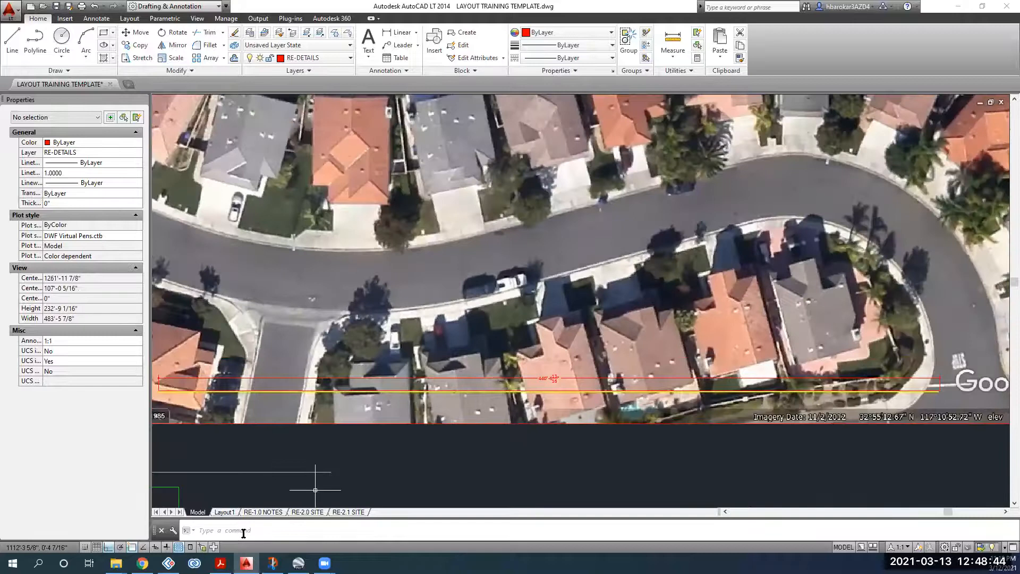
{"action": "left_click", "coordinate": [243, 532]}
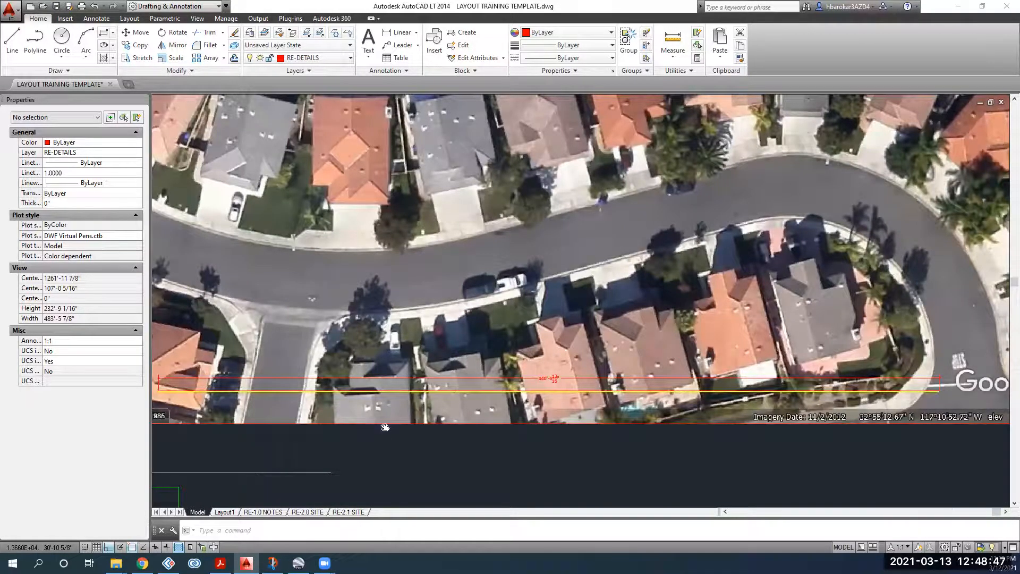
{"action": "scroll", "coordinate": [383, 430], "scroll_direction": "down", "scroll_amount": 5}
{"action": "scroll", "coordinate": [463, 327], "scroll_direction": "down", "scroll_amount": 2}
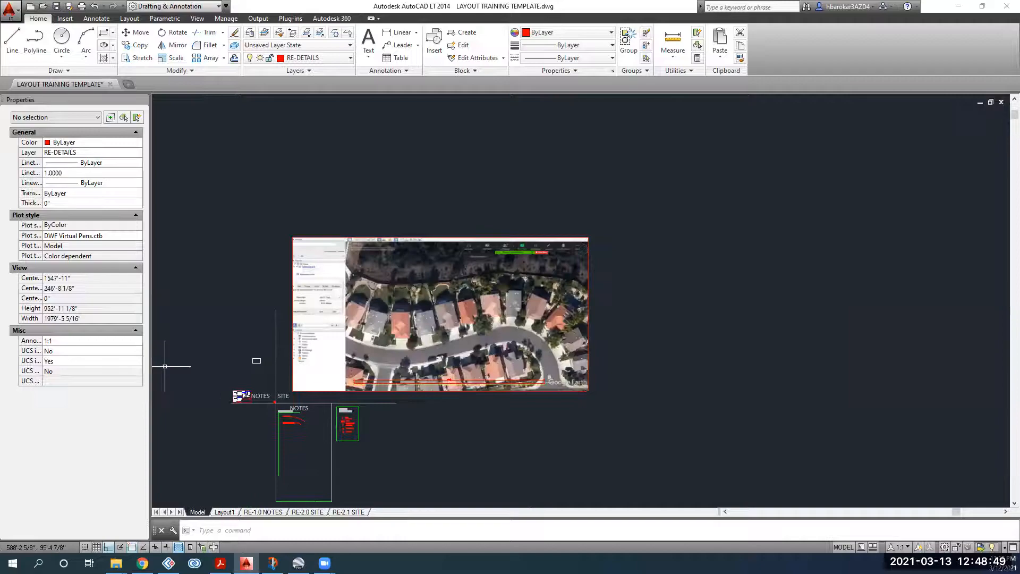
{"action": "key", "text": "alt+Tab"}
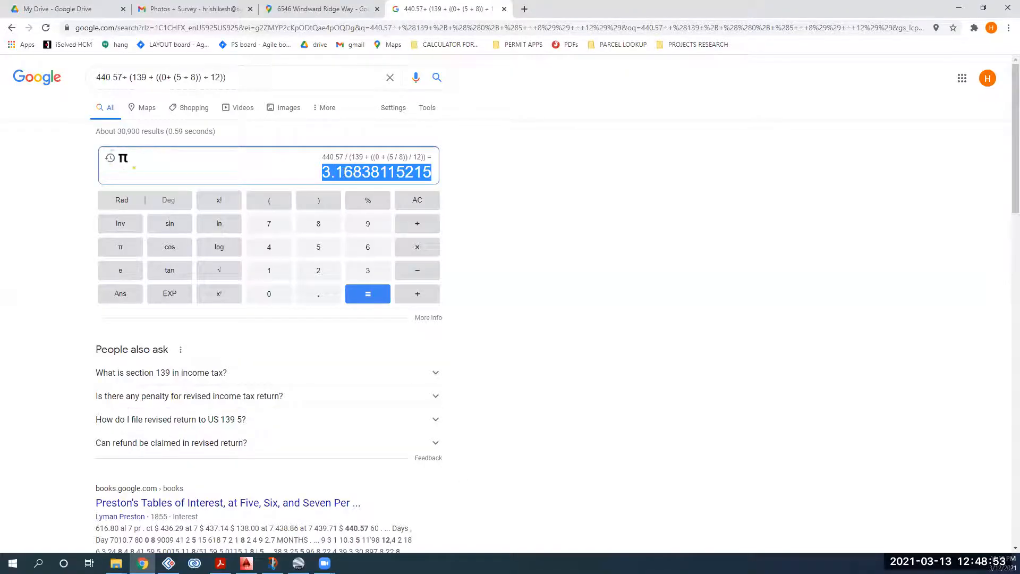
{"action": "left_click", "coordinate": [246, 563]}
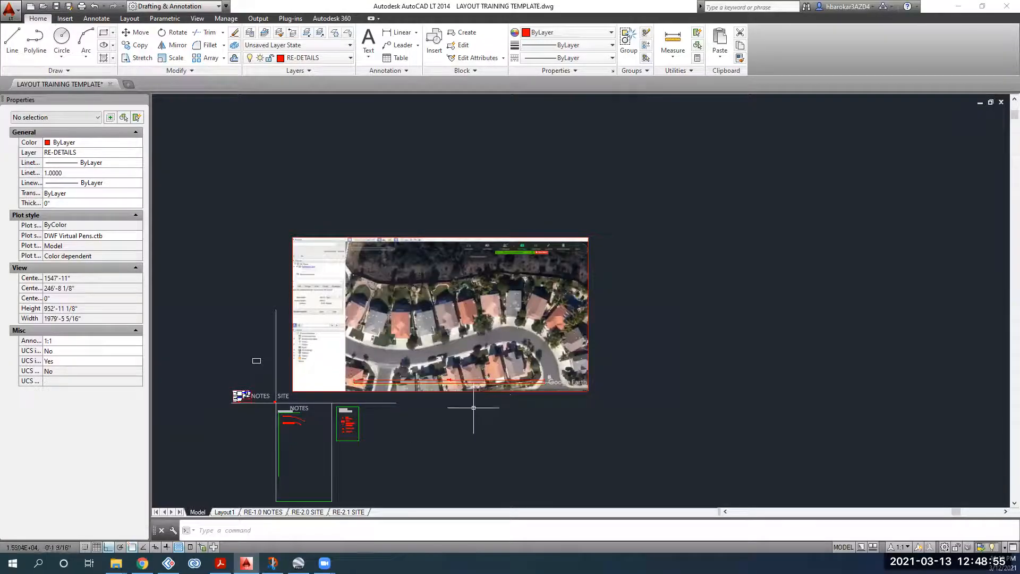
Step: Cancel the pending selection and undo the earlier scaling of the aerial image
{"action": "left_click", "coordinate": [505, 414]}
{"action": "key", "text": "Escape"}
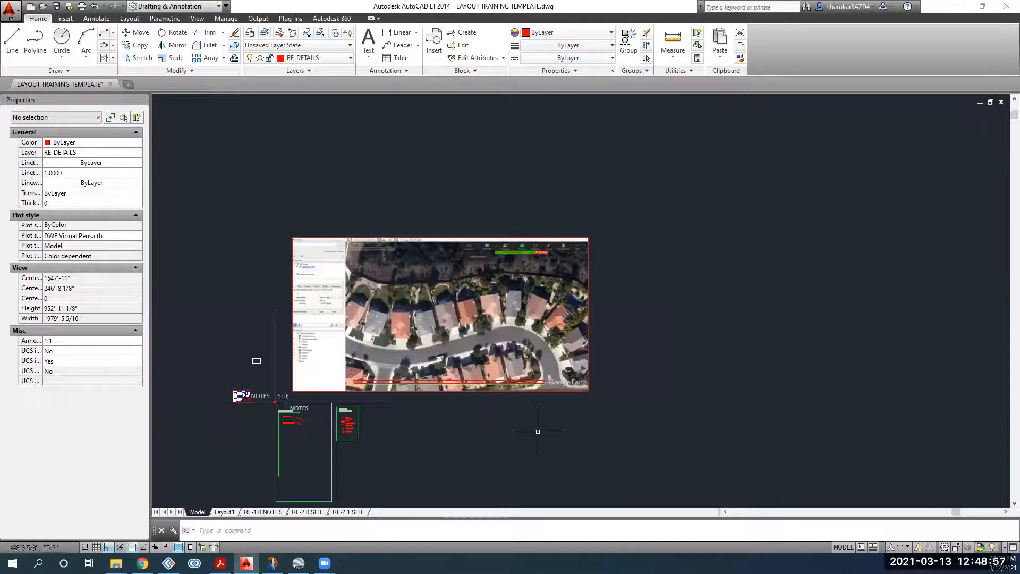
{"action": "scroll", "coordinate": [537, 431], "scroll_direction": "up", "scroll_amount": 10}
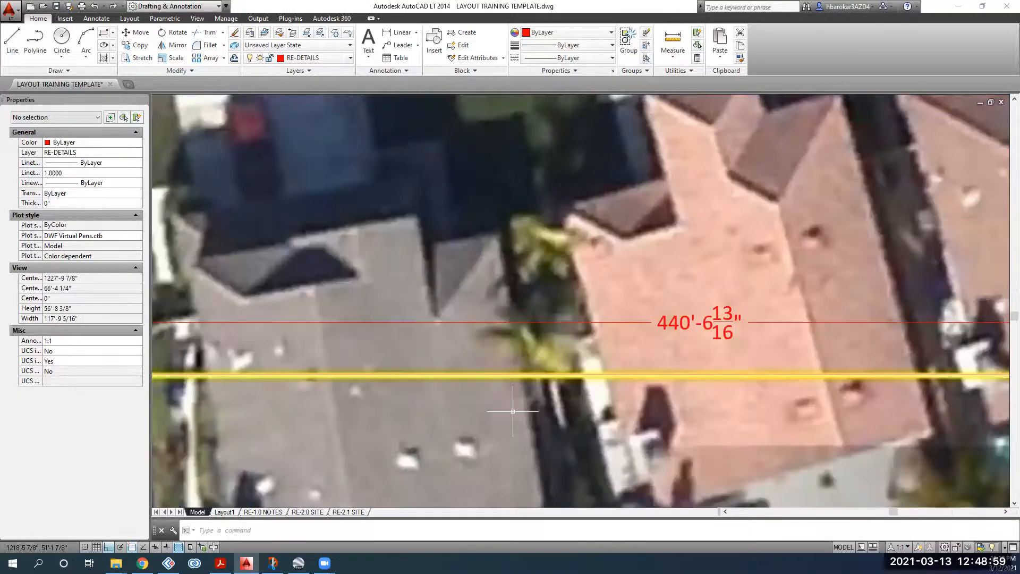
{"action": "scroll", "coordinate": [512, 411], "scroll_direction": "down", "scroll_amount": 4}
{"action": "middle_click_drag", "start_coordinate": [512, 412], "coordinate": [982, 402]}
{"action": "middle_click_drag", "start_coordinate": [512, 411], "coordinate": [810, 387]}
{"action": "scroll", "coordinate": [512, 412], "scroll_direction": "up", "scroll_amount": 2}
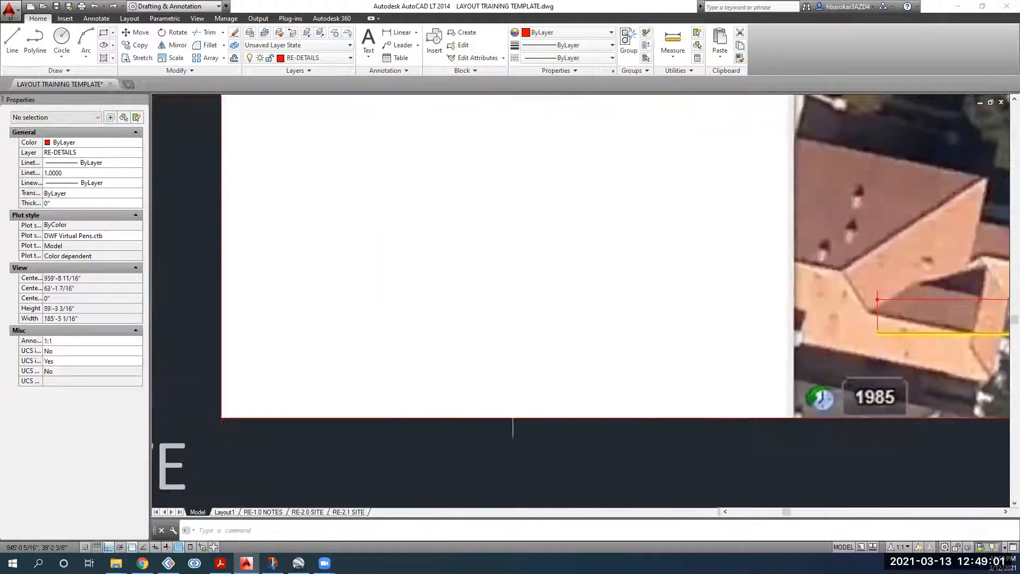
{"action": "scroll", "coordinate": [592, 409], "scroll_direction": "down", "scroll_amount": 2}
{"action": "middle_click_drag", "start_coordinate": [561, 401], "coordinate": [275, 392]}
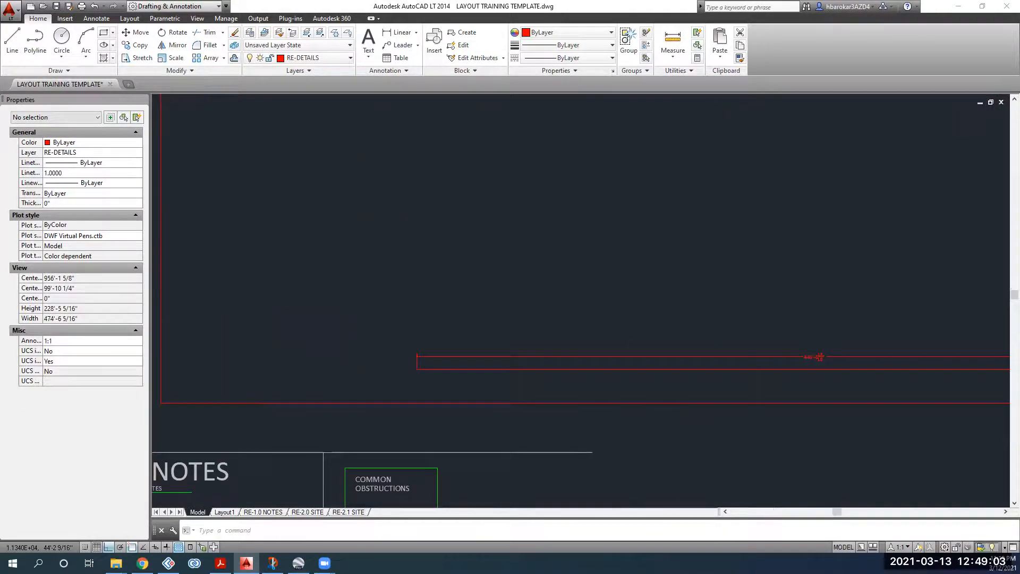
{"action": "key", "text": "ctrl+z"}
{"action": "key", "text": "ctrl+z"}
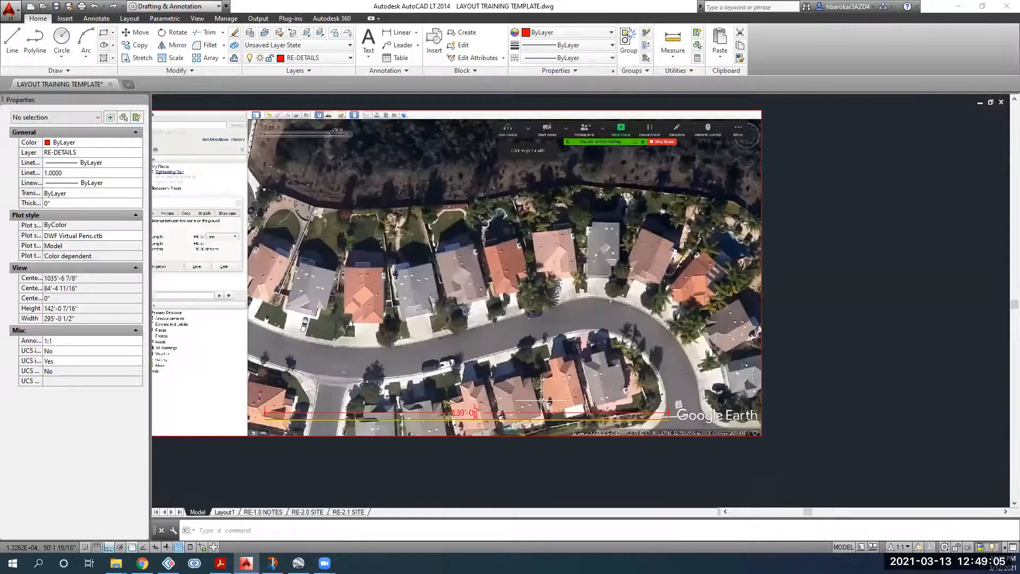
Step: Scale the image and its two lines by 3.1683811525 from the image's bottom-left corner
{"action": "scroll", "coordinate": [595, 391], "scroll_direction": "down", "scroll_amount": 2}
{"action": "left_click_drag", "start_coordinate": [595, 392], "coordinate": [457, 285]}
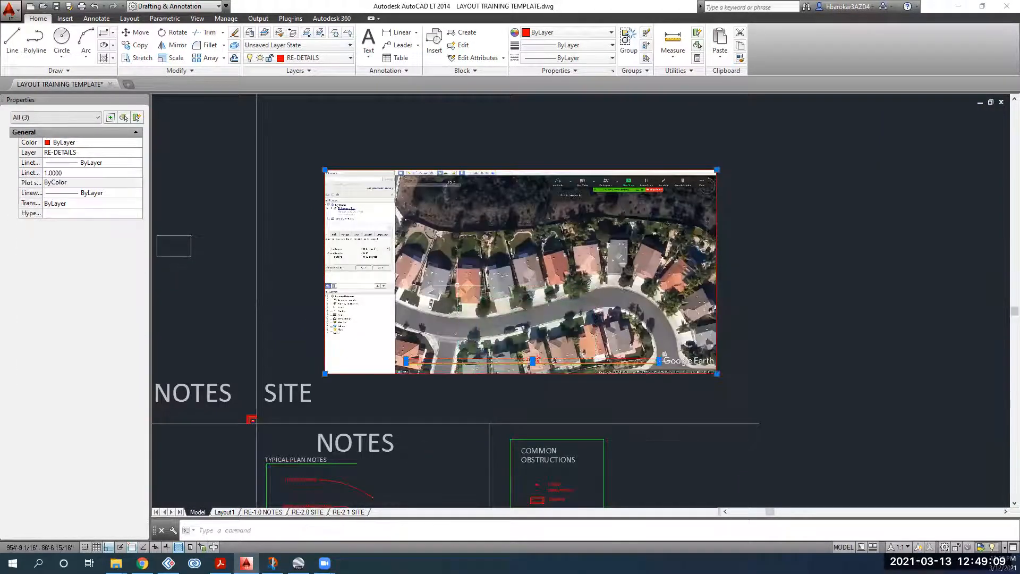
{"action": "left_click", "coordinate": [175, 58]}
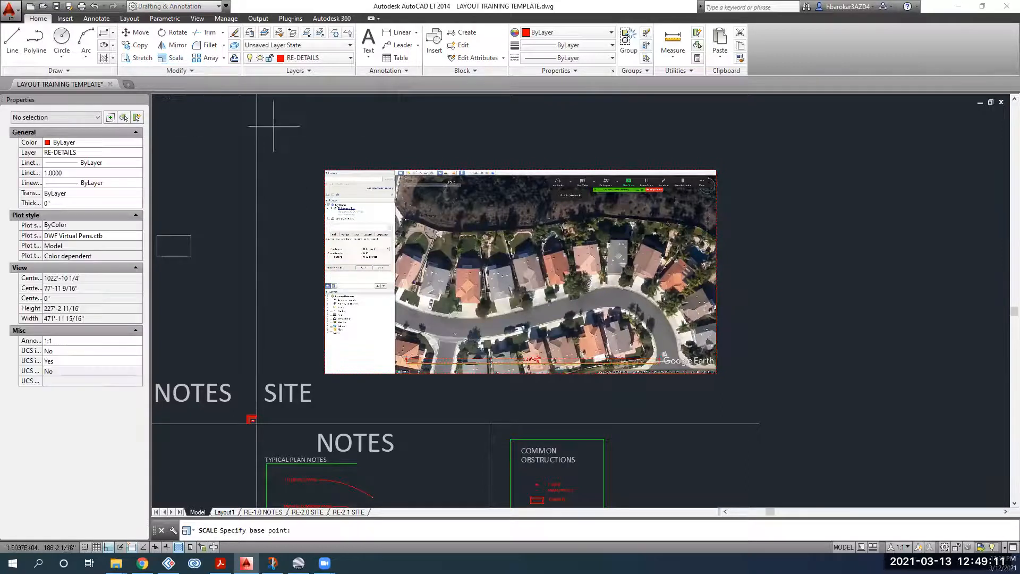
{"action": "left_click", "coordinate": [324, 373]}
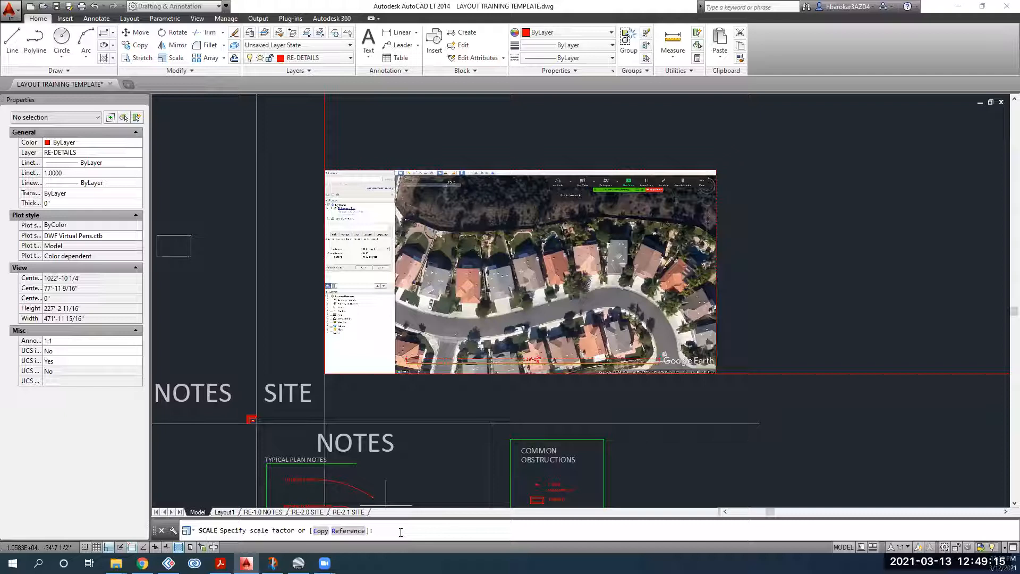
{"action": "type", "text": "3.1683811525"}
{"action": "key", "text": "Return"}
{"action": "scroll", "coordinate": [555, 376], "scroll_direction": "down", "scroll_amount": 6}
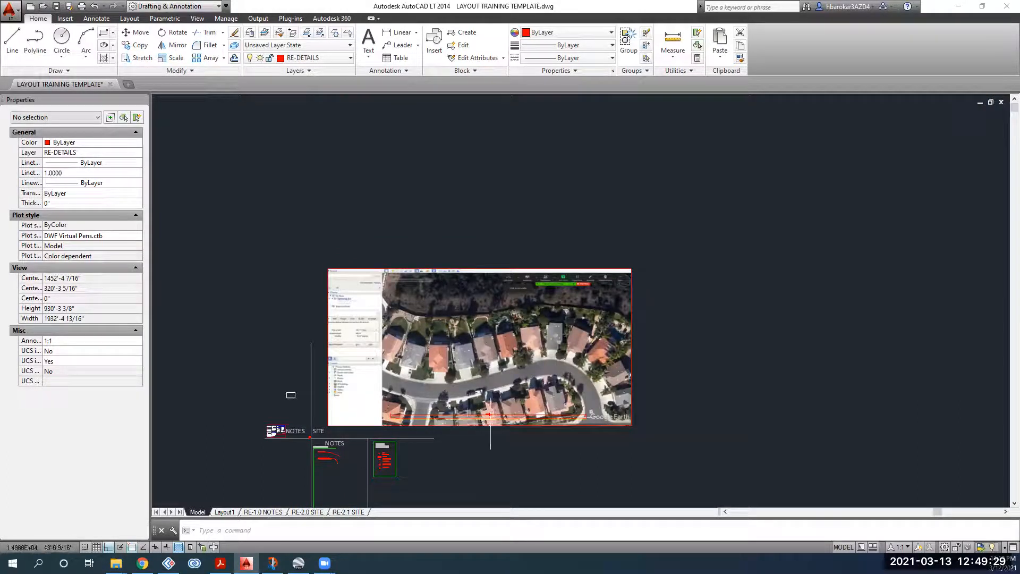
{"action": "scroll", "coordinate": [493, 414], "scroll_direction": "up", "scroll_amount": 4}
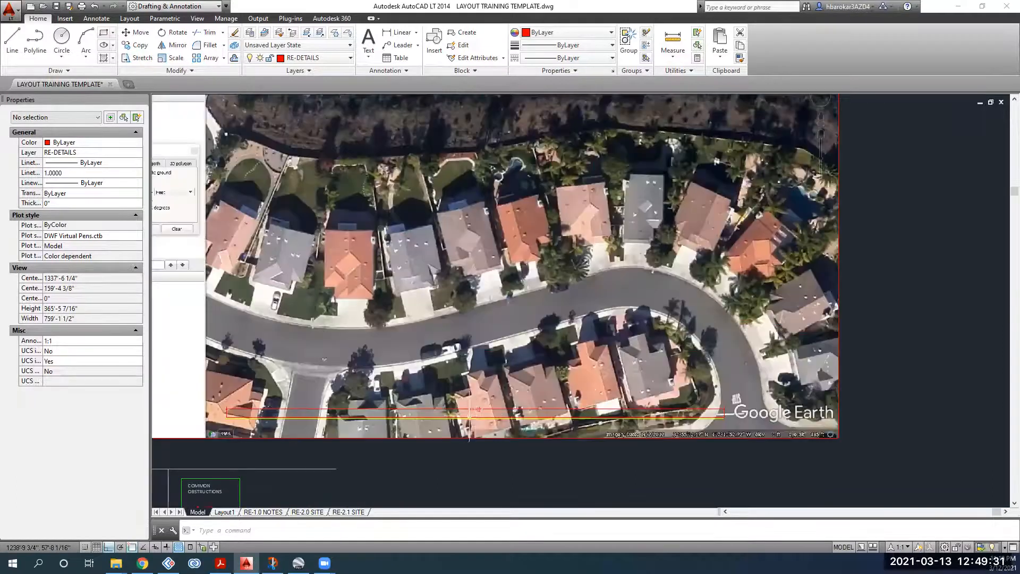
{"action": "scroll", "coordinate": [468, 409], "scroll_direction": "up", "scroll_amount": 7}
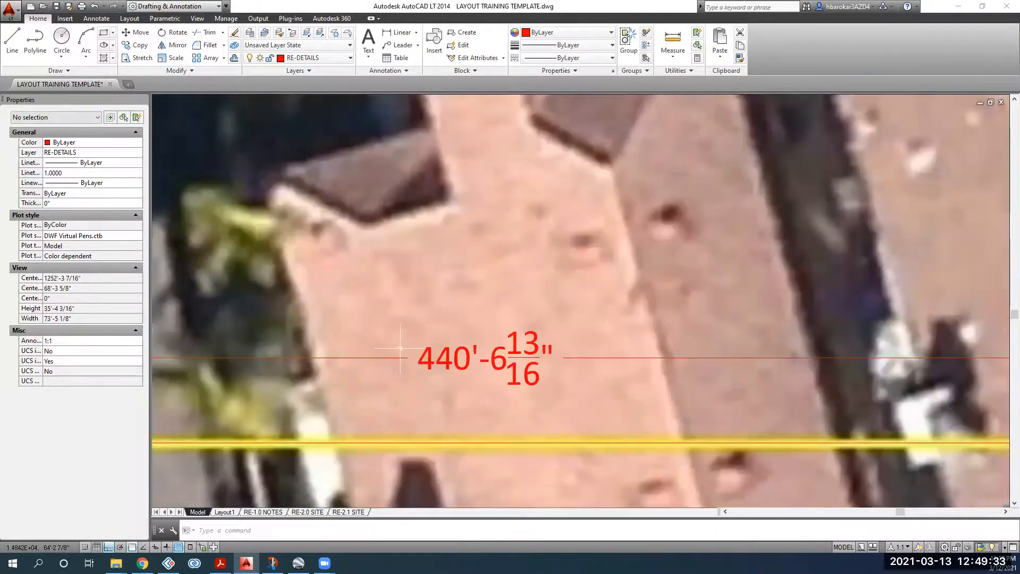
{"action": "scroll", "coordinate": [477, 348], "scroll_direction": "down", "scroll_amount": 4}
{"action": "middle_click_drag", "start_coordinate": [477, 348], "coordinate": [550, 371]}
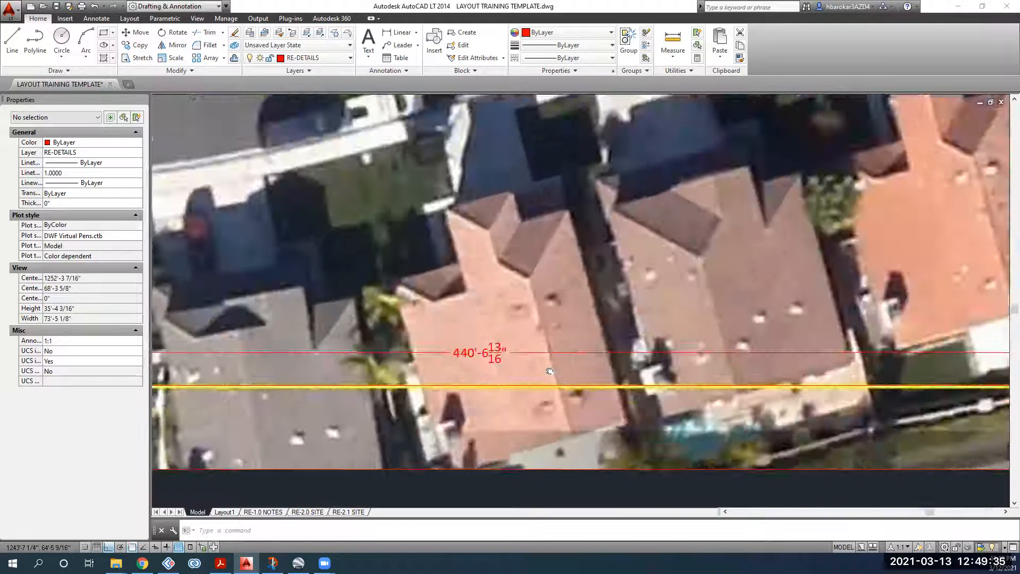
{"action": "scroll", "coordinate": [550, 371], "scroll_direction": "down", "scroll_amount": 5}
{"action": "scroll", "coordinate": [422, 375], "scroll_direction": "up", "scroll_amount": 8}
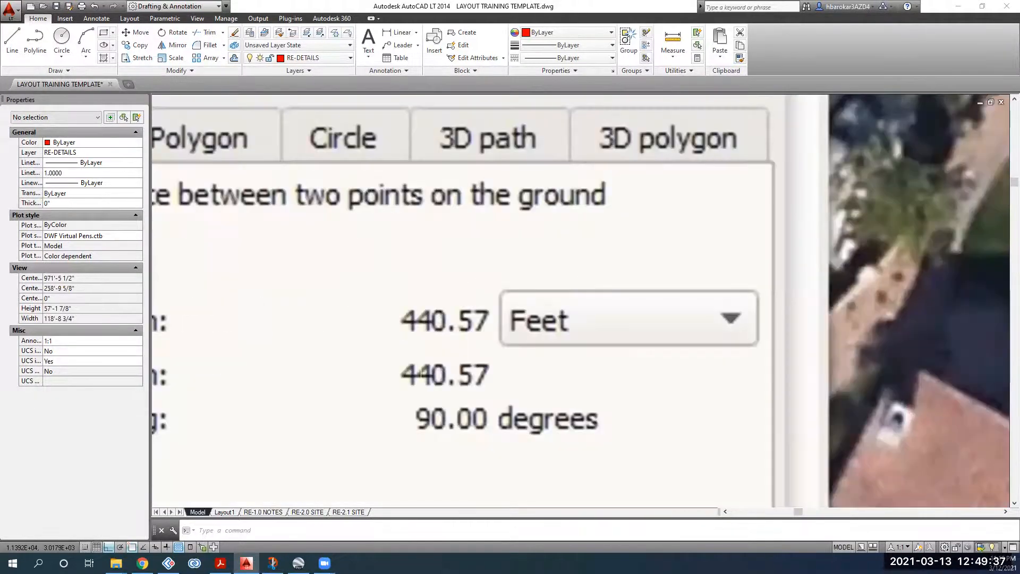
{"action": "scroll", "coordinate": [428, 351], "scroll_direction": "down", "scroll_amount": 4}
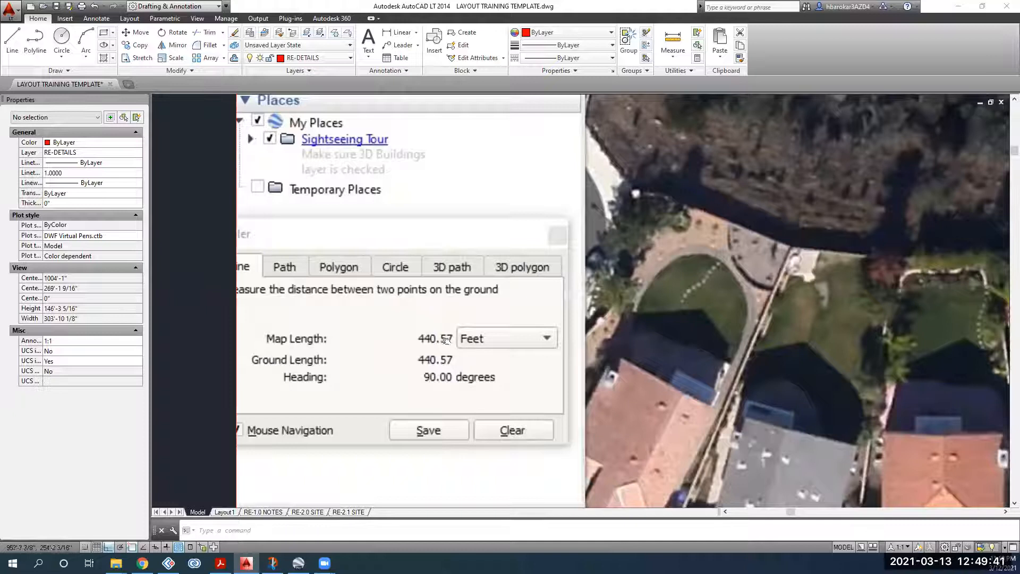
{"action": "middle_click_drag", "start_coordinate": [446, 339], "coordinate": [285, 224]}
{"action": "middle_click_drag", "start_coordinate": [639, 358], "coordinate": [278, 210]}
{"action": "scroll", "coordinate": [341, 242], "scroll_direction": "down", "scroll_amount": 4}
{"action": "scroll", "coordinate": [458, 372], "scroll_direction": "up", "scroll_amount": 4}
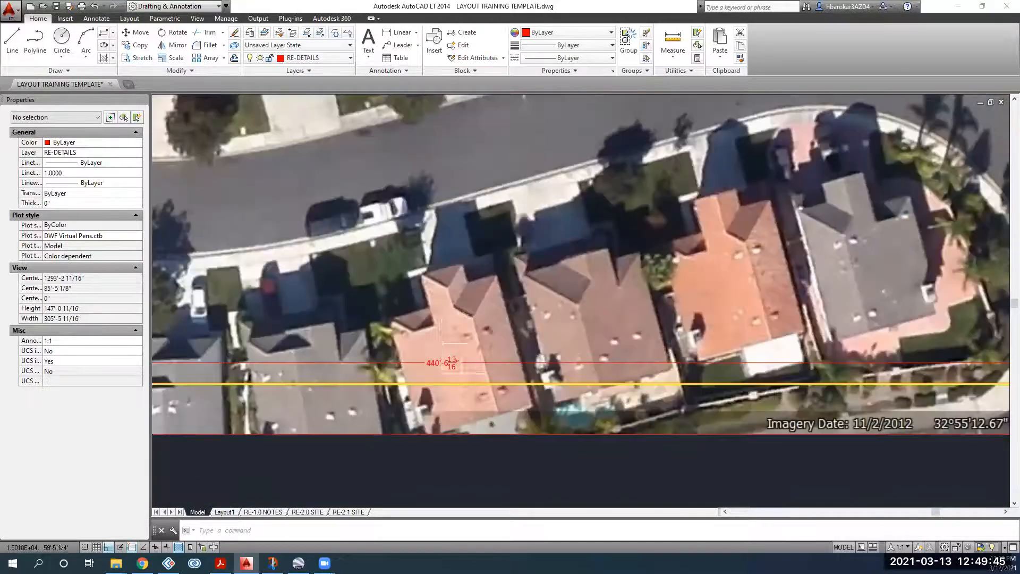
{"action": "scroll", "coordinate": [466, 331], "scroll_direction": "down", "scroll_amount": 4}
{"action": "middle_click_drag", "start_coordinate": [466, 331], "coordinate": [468, 419]}
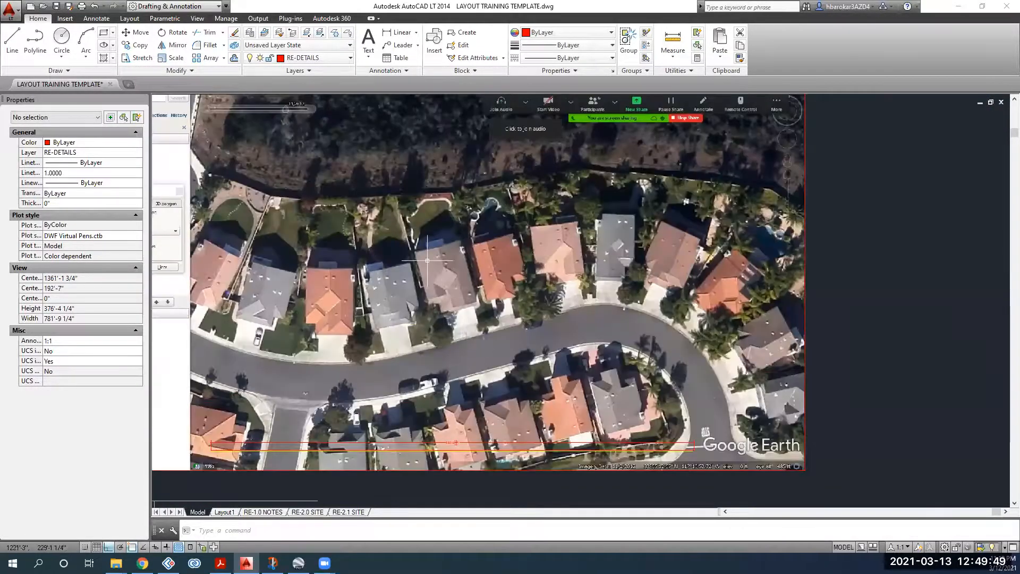
{"action": "scroll", "coordinate": [428, 263], "scroll_direction": "down", "scroll_amount": 4}
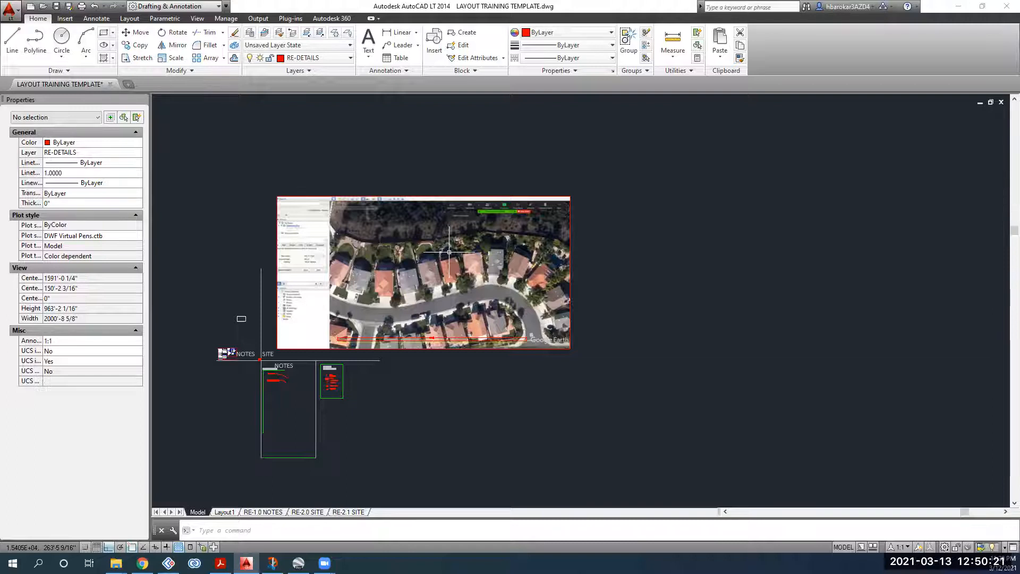
{"action": "scroll", "coordinate": [433, 322], "scroll_direction": "up", "scroll_amount": 4}
{"action": "middle_click_drag", "start_coordinate": [433, 323], "coordinate": [401, 384]}
{"action": "scroll", "coordinate": [394, 339], "scroll_direction": "down", "scroll_amount": 2}
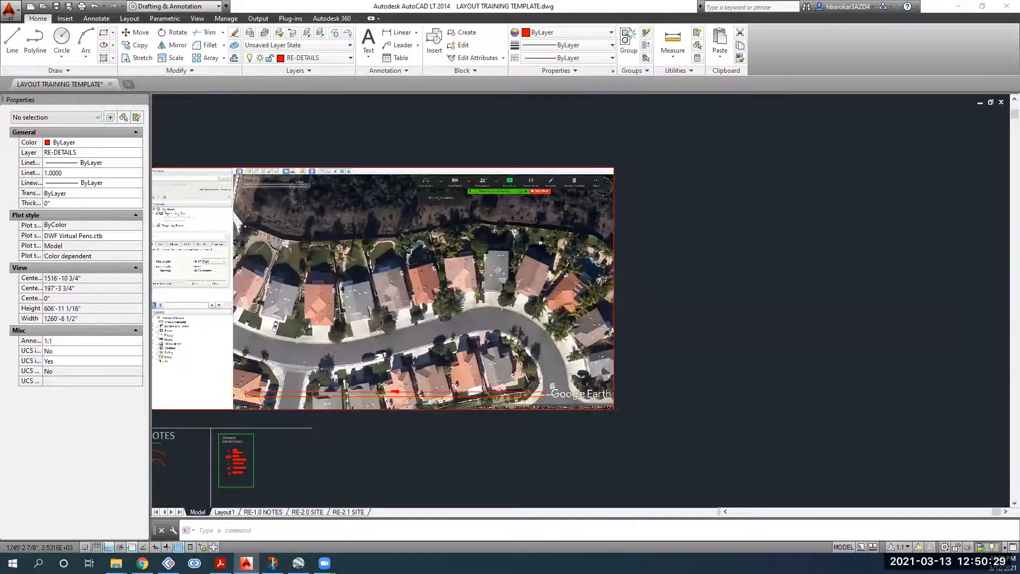
{"action": "scroll", "coordinate": [397, 290], "scroll_direction": "up", "scroll_amount": 4}
{"action": "middle_click_drag", "start_coordinate": [405, 270], "coordinate": [383, 252]}
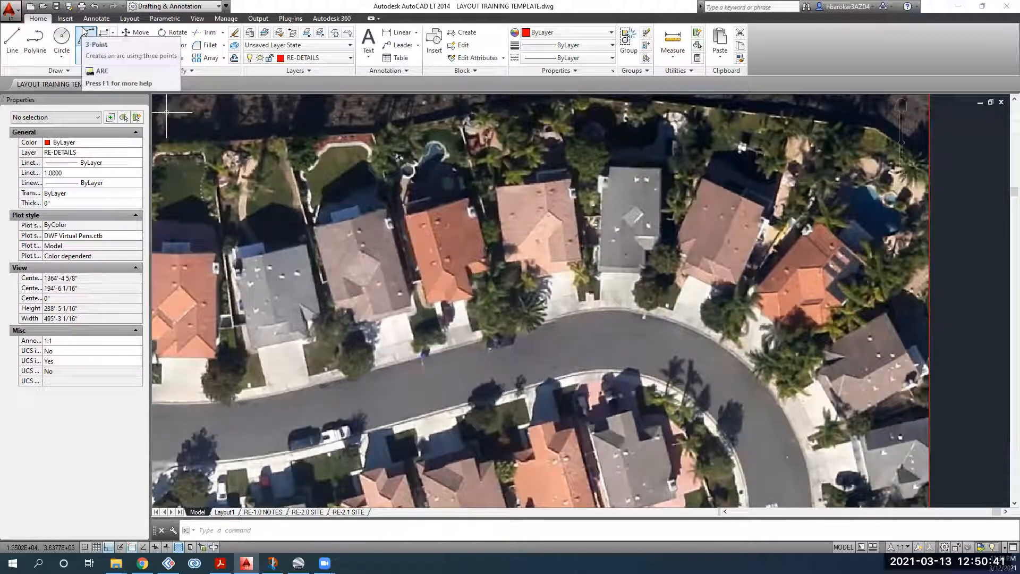
{"action": "left_click", "coordinate": [9, 42]}
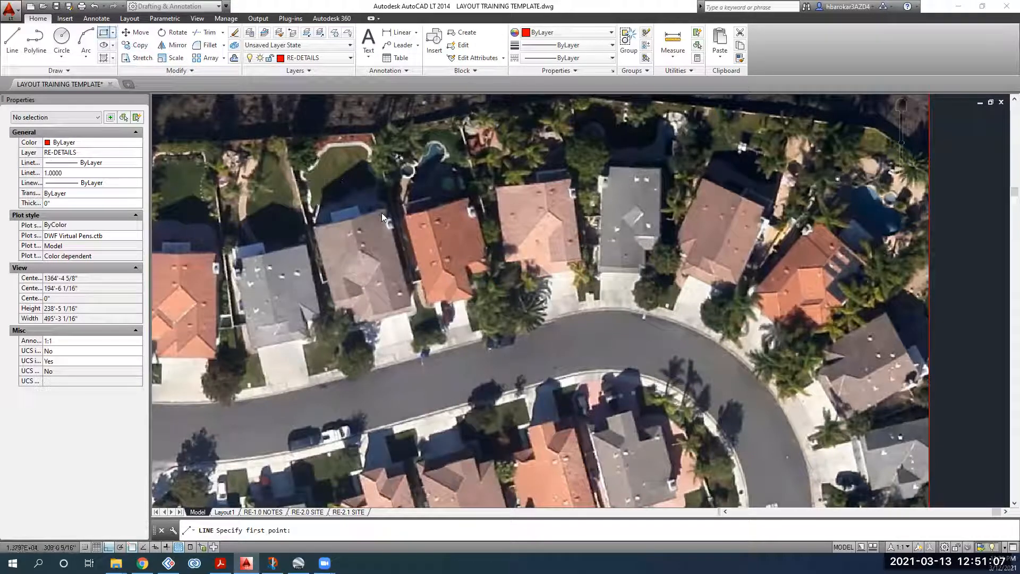
{"action": "left_click", "coordinate": [316, 230]}
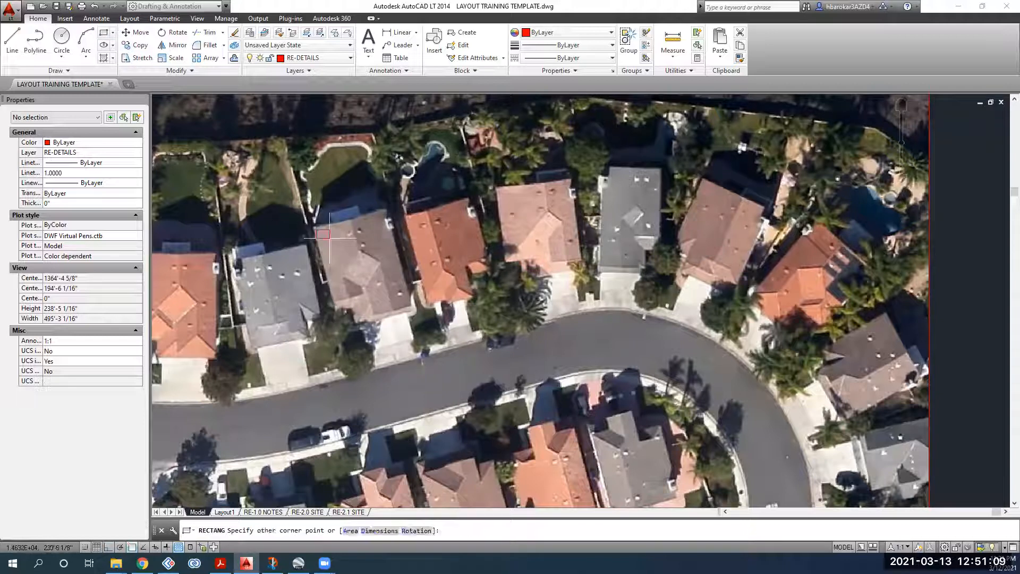
{"action": "key", "text": "F8"}
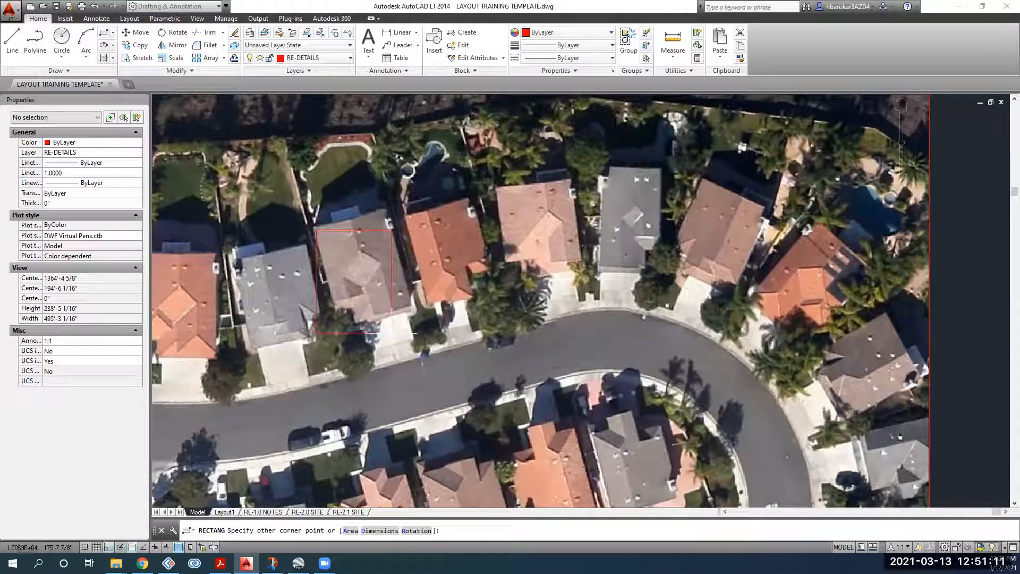
{"action": "left_click", "coordinate": [391, 333]}
{"action": "left_click", "coordinate": [404, 308]}
{"action": "left_click", "coordinate": [358, 258]}
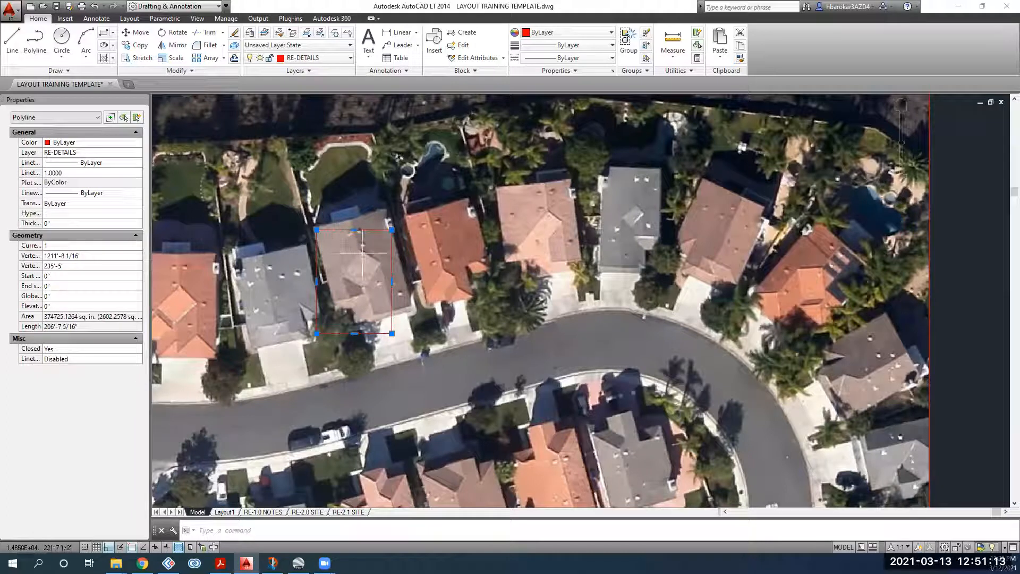
{"action": "key", "text": "Escape"}
{"action": "left_click", "coordinate": [353, 226]}
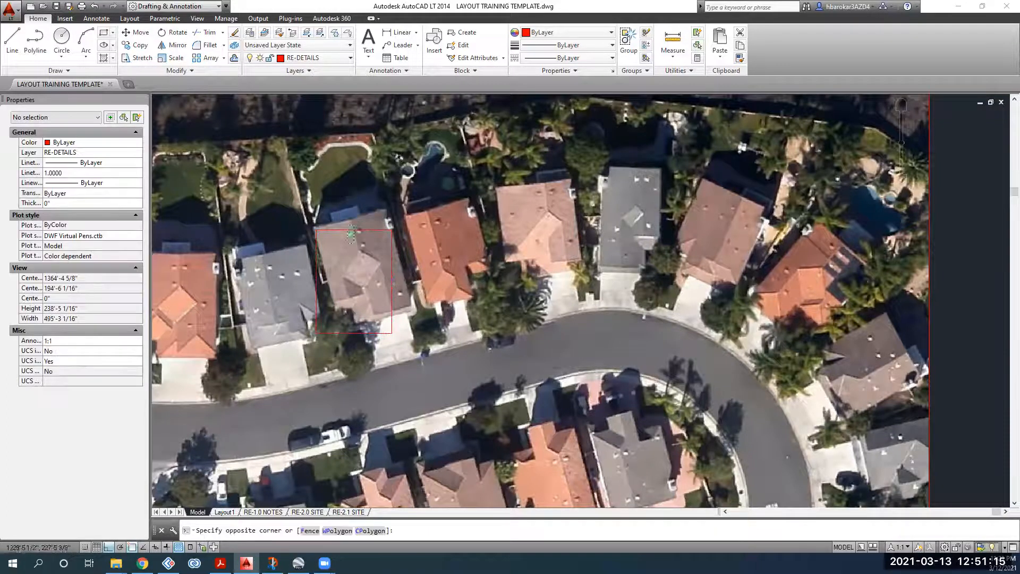
{"action": "left_click", "coordinate": [348, 254]}
{"action": "key", "text": "Delete"}
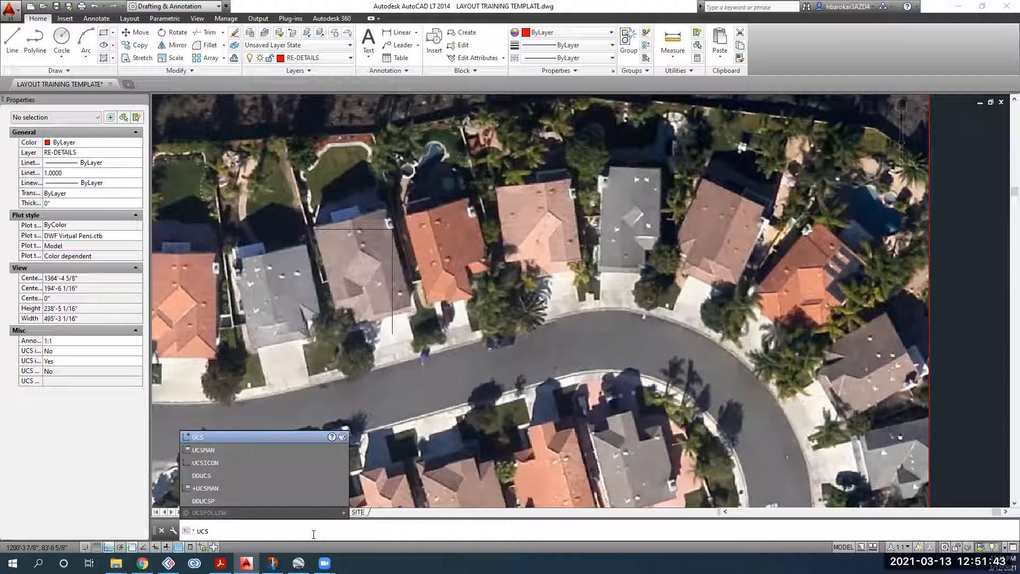
Step: Reset the UCS to World and draw a line from the roof corner down its left edge
{"action": "key", "text": "Return"}
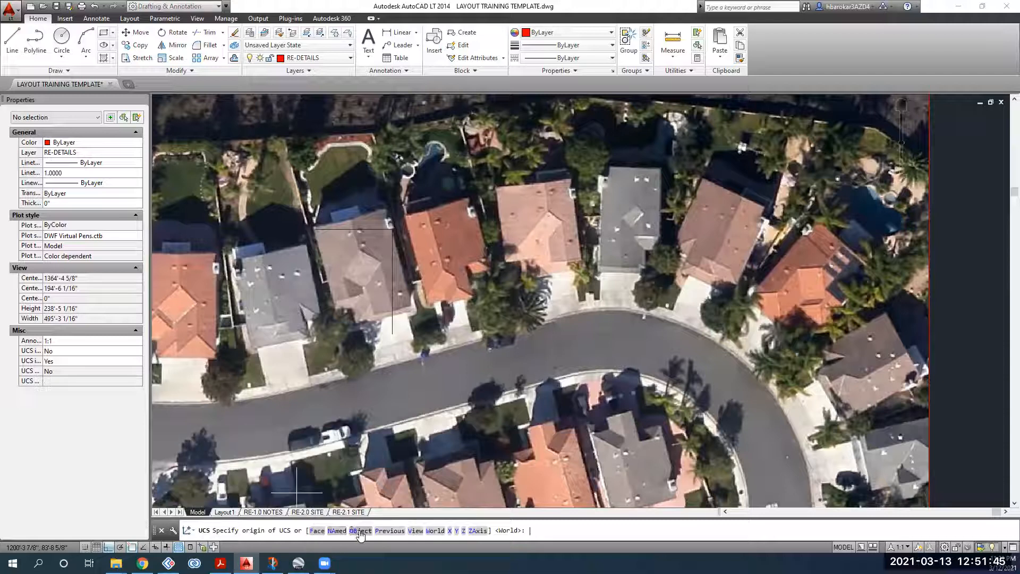
{"action": "key", "text": "Return"}
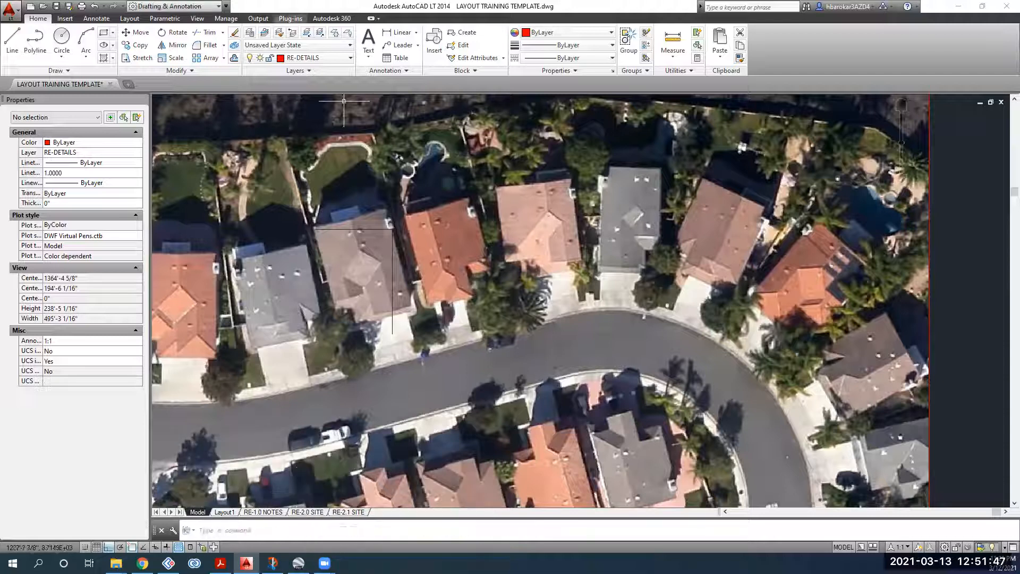
{"action": "left_click", "coordinate": [12, 42]}
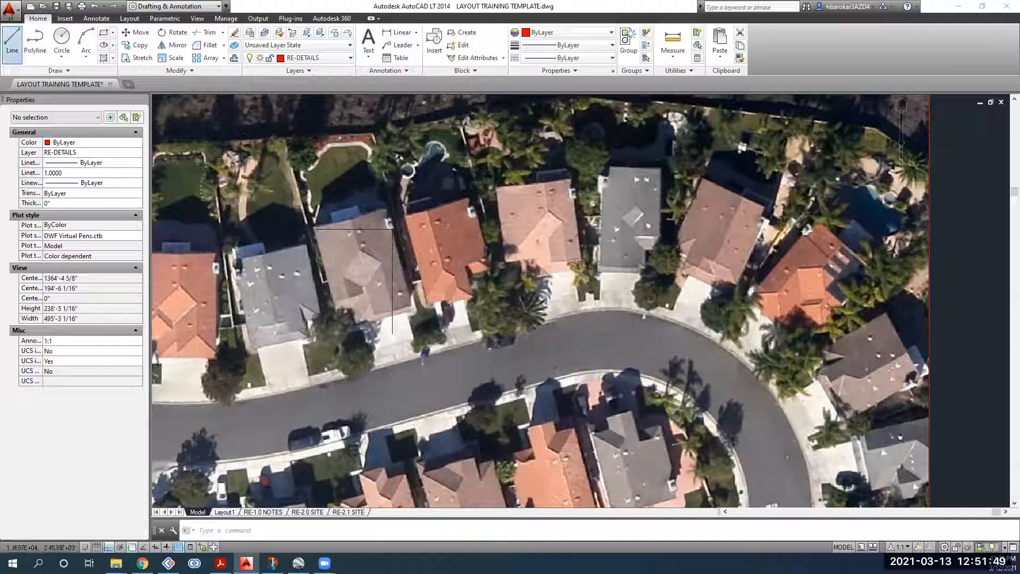
{"action": "scroll", "coordinate": [314, 250], "scroll_direction": "up", "scroll_amount": 2}
{"action": "scroll", "coordinate": [319, 218], "scroll_direction": "up", "scroll_amount": 2}
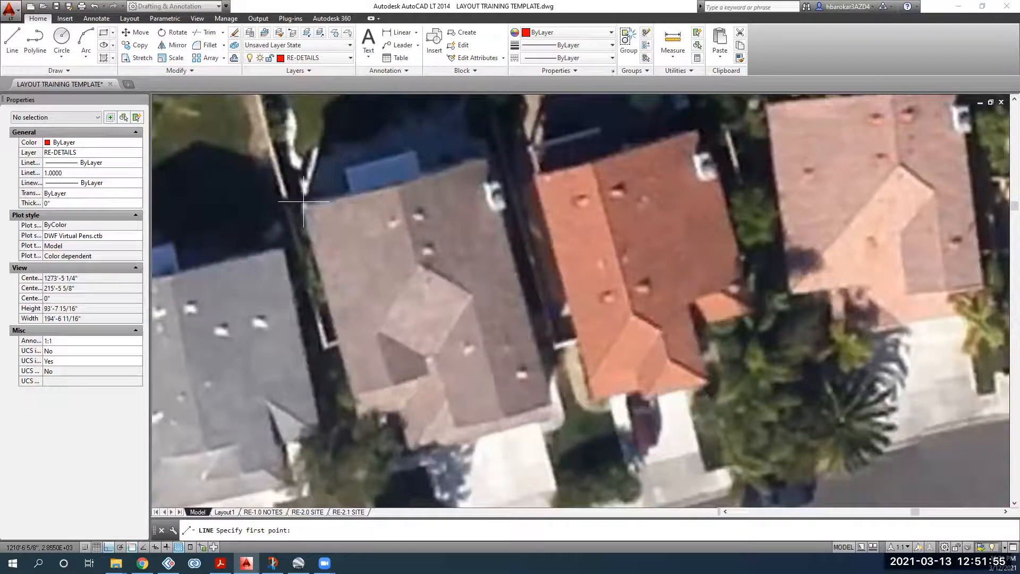
{"action": "left_click", "coordinate": [304, 201]}
{"action": "key", "text": "F8"}
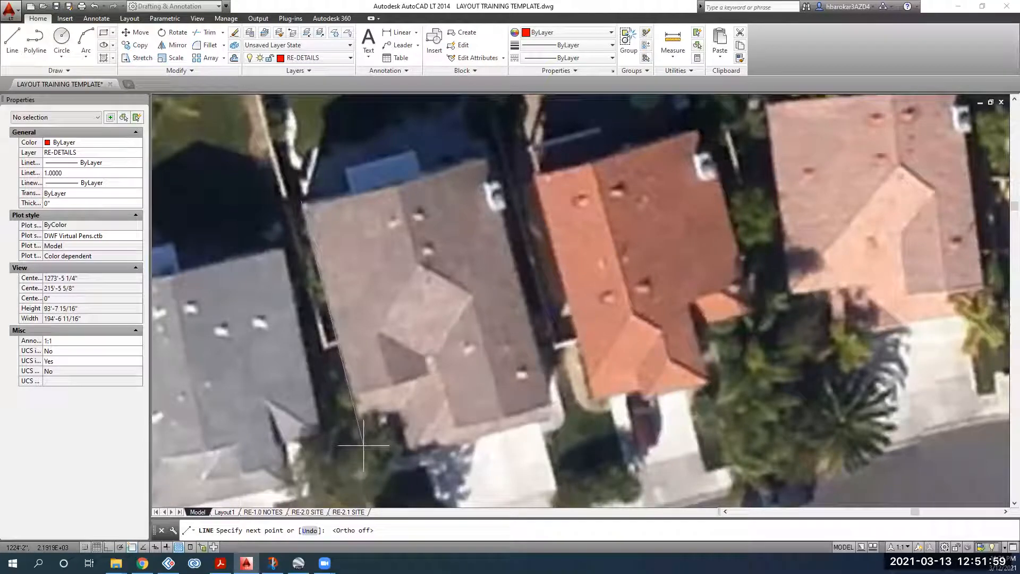
{"action": "left_click", "coordinate": [365, 441]}
{"action": "key", "text": "Return"}
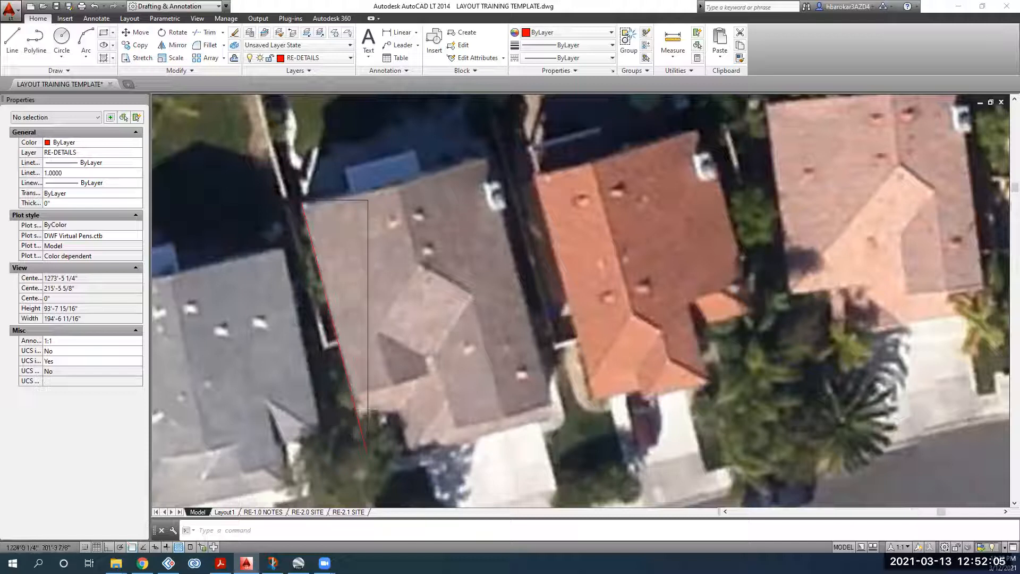
{"action": "scroll", "coordinate": [357, 104], "scroll_direction": "down", "scroll_amount": 2}
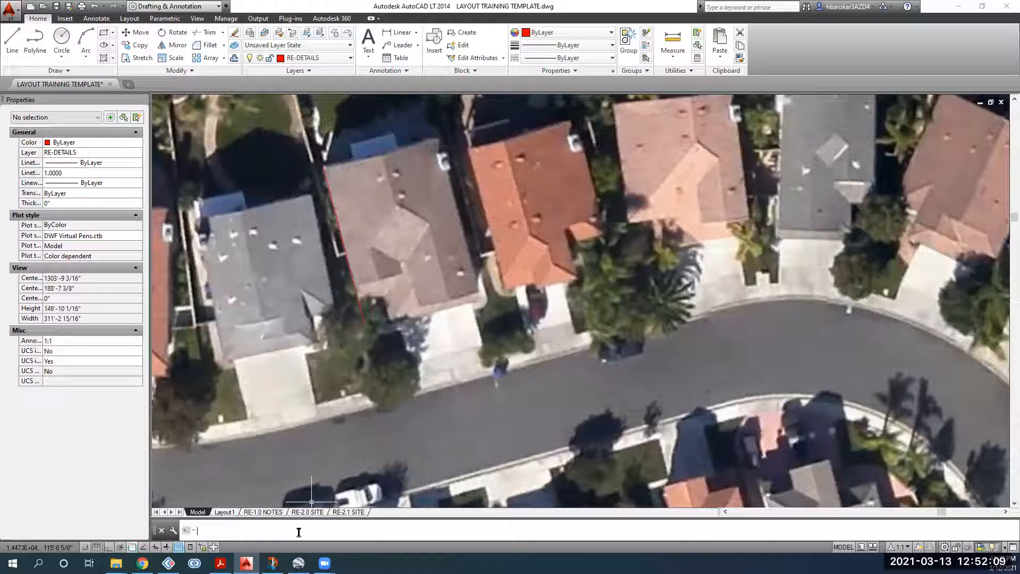
Step: Align the UCS to the red roof-edge line with the UCS OBject option
{"action": "type", "text": "cs"}
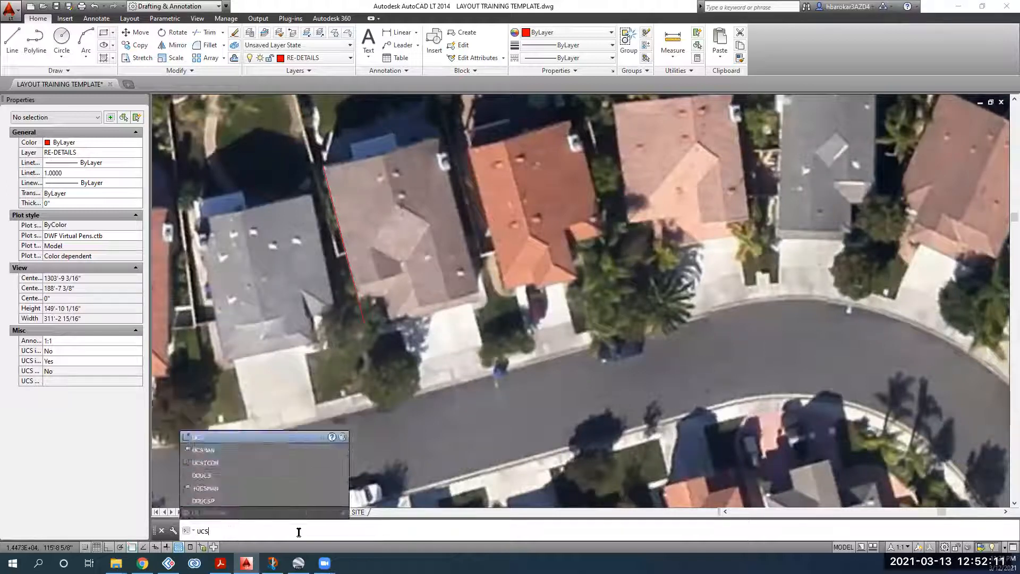
{"action": "key", "text": "Return"}
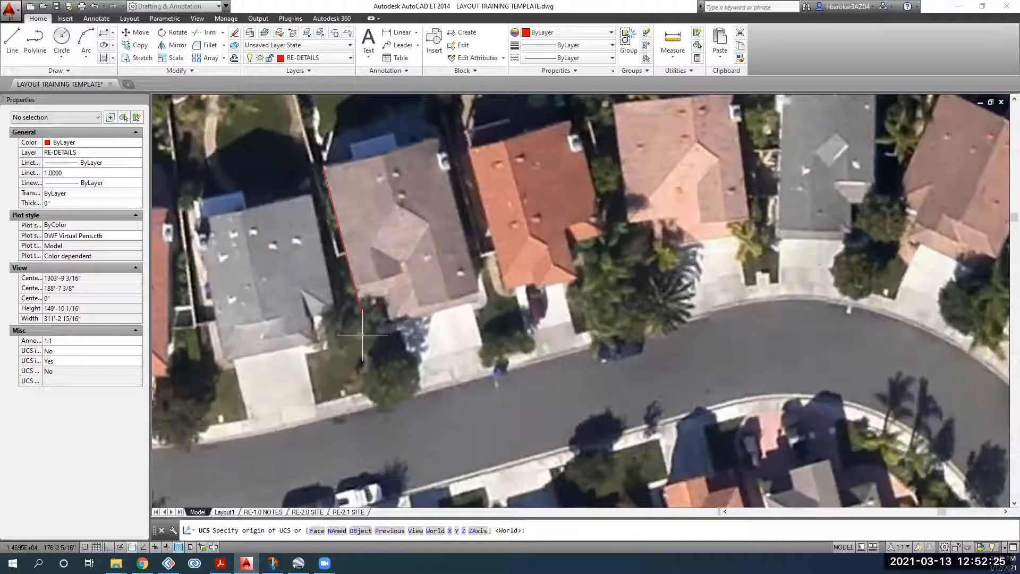
{"action": "left_click", "coordinate": [359, 531]}
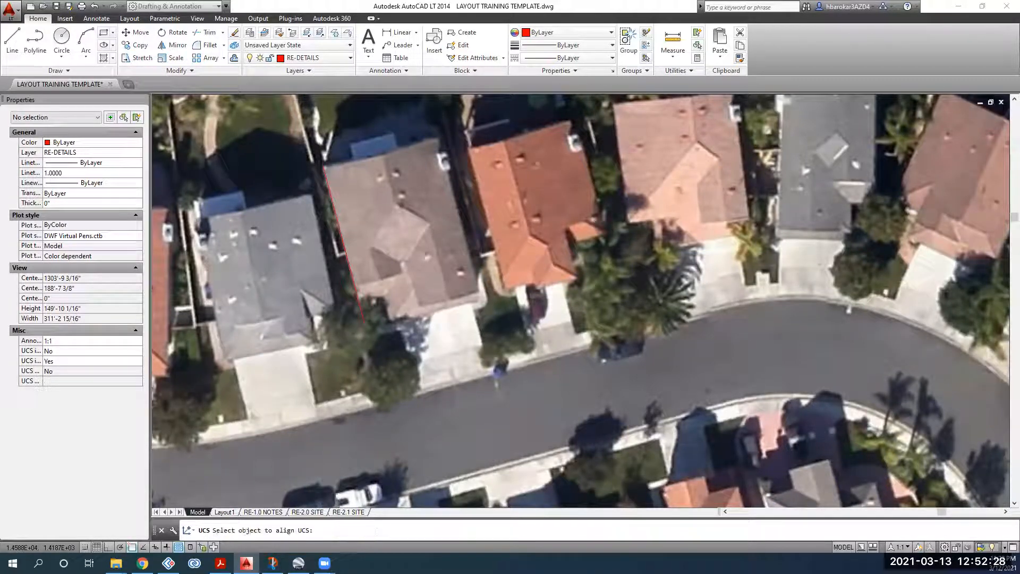
{"action": "left_click", "coordinate": [359, 304]}
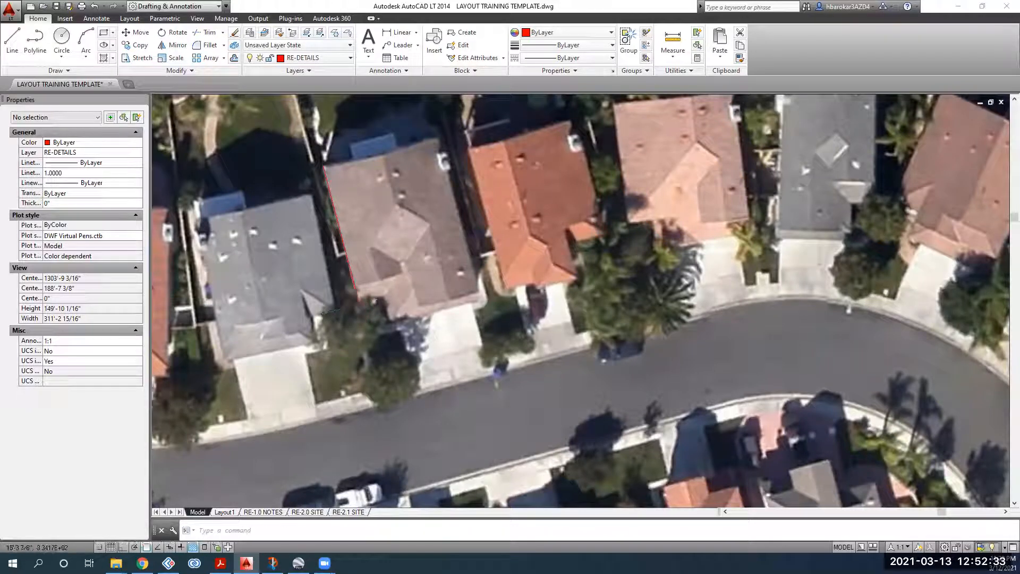
Step: Delete the red guide line and zoom out to show the whole aerial image and drawing borders
{"action": "left_click", "coordinate": [360, 236]}
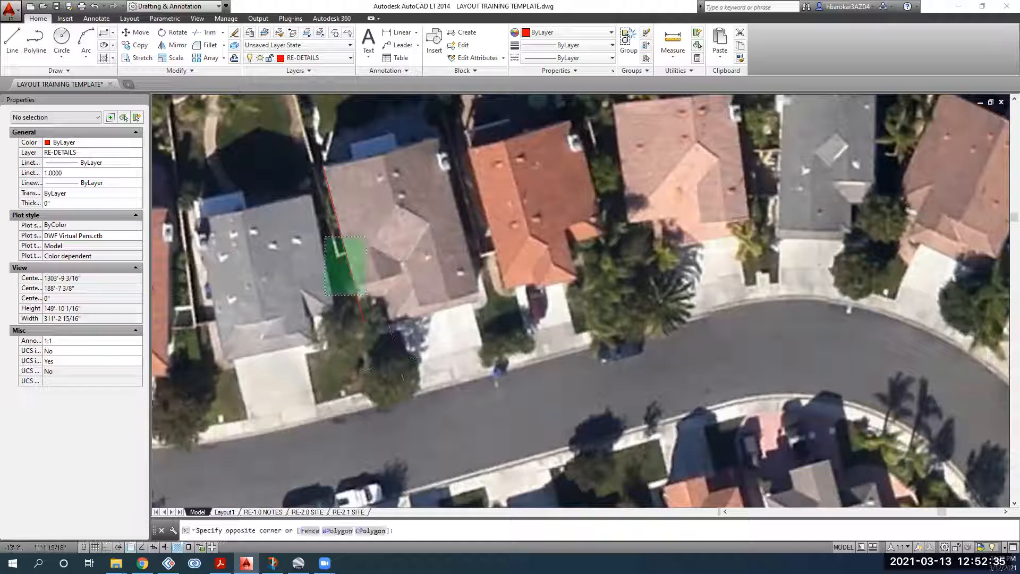
{"action": "left_click", "coordinate": [325, 295]}
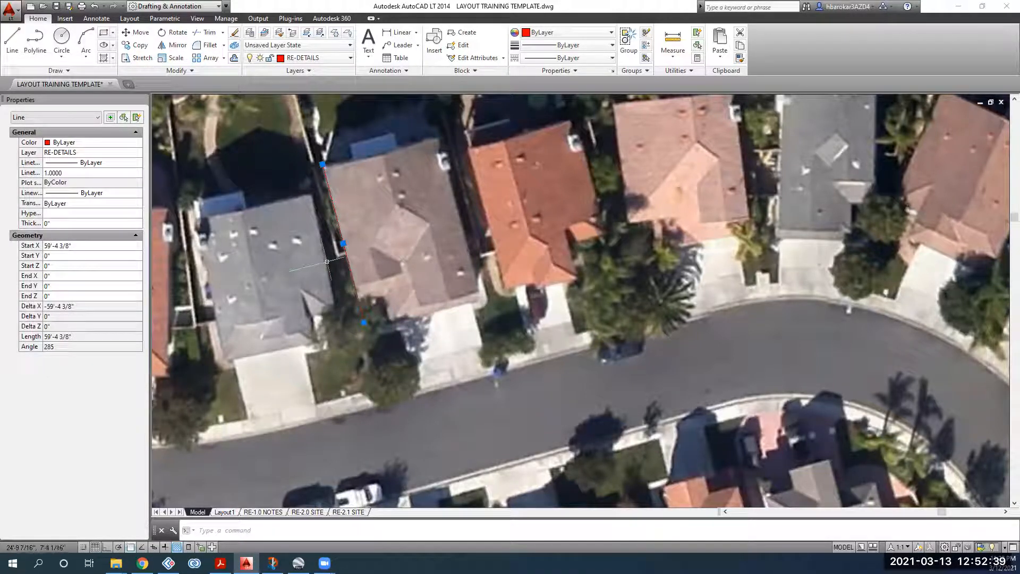
{"action": "key", "text": "Delete"}
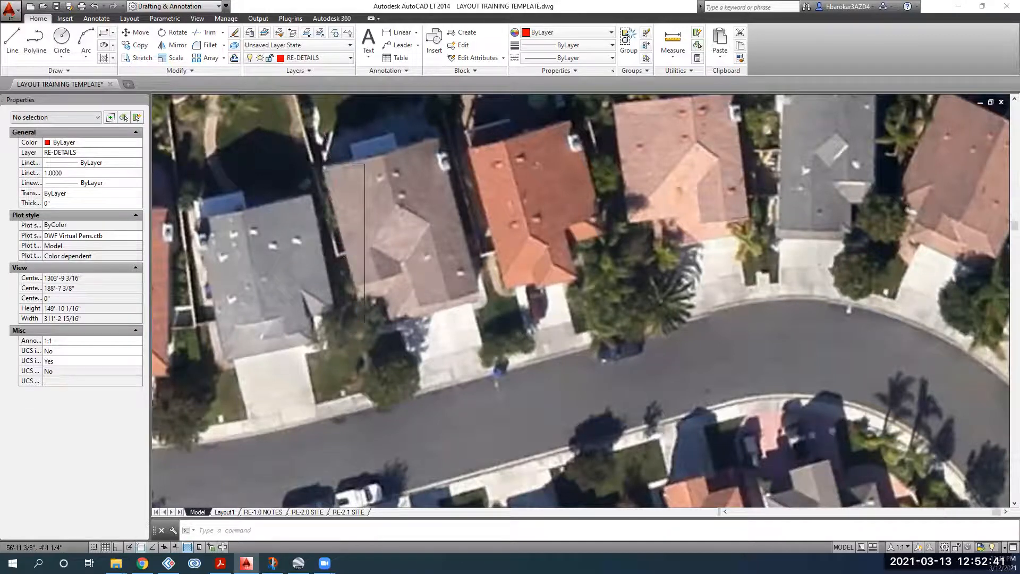
{"action": "scroll", "coordinate": [329, 163], "scroll_direction": "down", "scroll_amount": 2}
{"action": "middle_click_drag", "start_coordinate": [329, 163], "coordinate": [300, 235]}
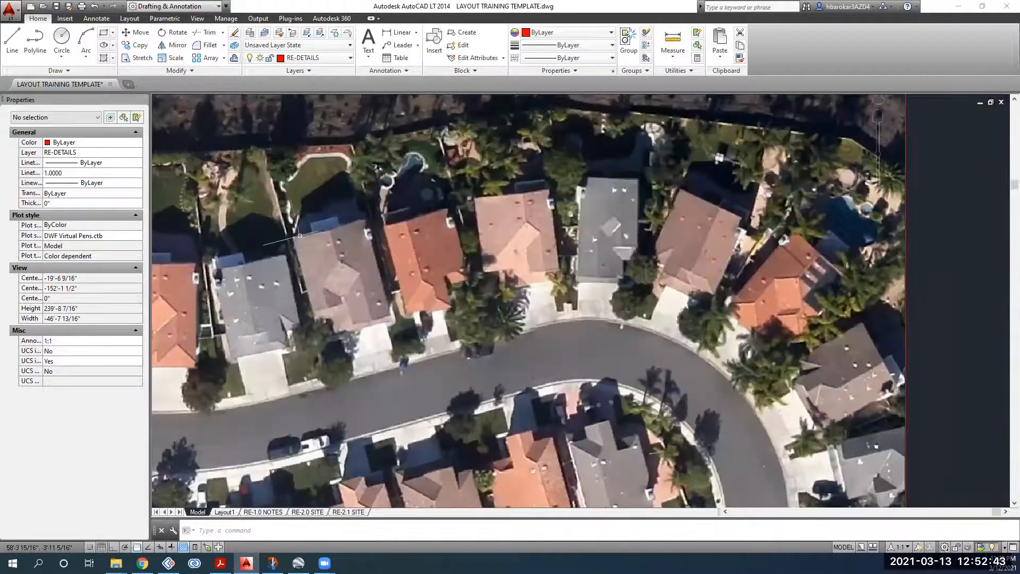
{"action": "scroll", "coordinate": [300, 228], "scroll_direction": "up", "scroll_amount": 2}
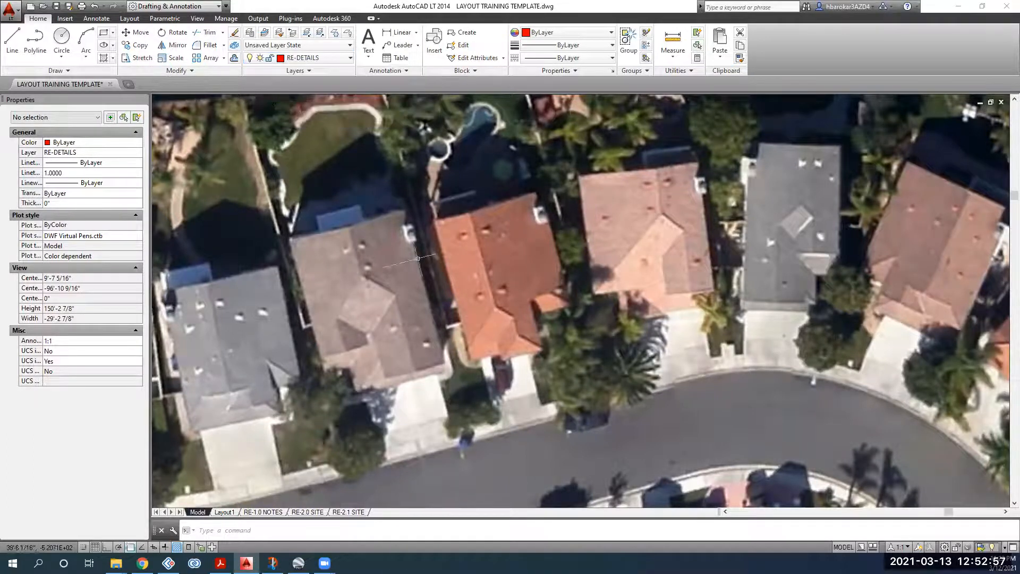
{"action": "scroll", "coordinate": [423, 272], "scroll_direction": "down", "scroll_amount": 4}
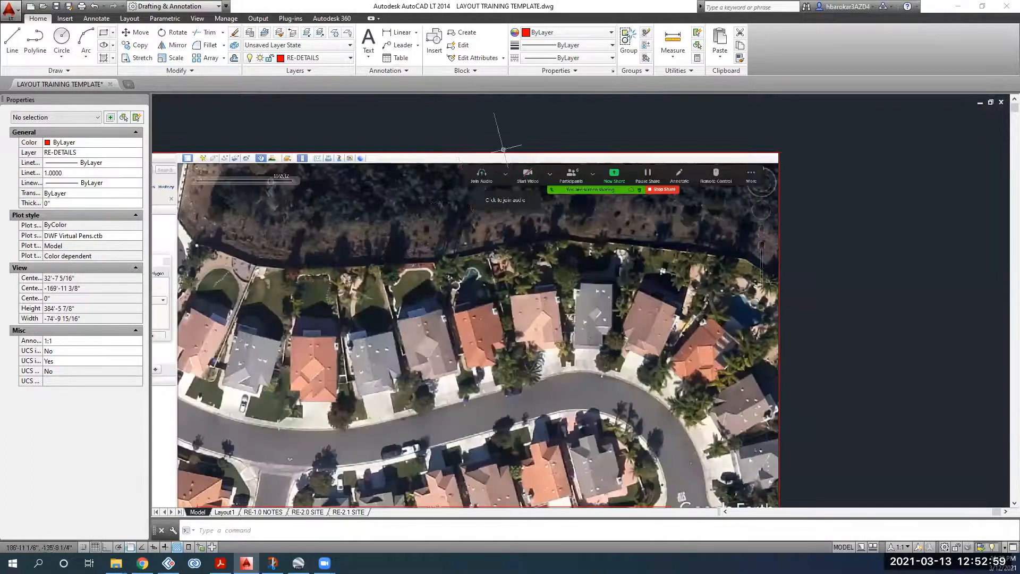
{"action": "scroll", "coordinate": [419, 247], "scroll_direction": "down", "scroll_amount": 2}
{"action": "middle_click_drag", "start_coordinate": [419, 247], "coordinate": [384, 164]}
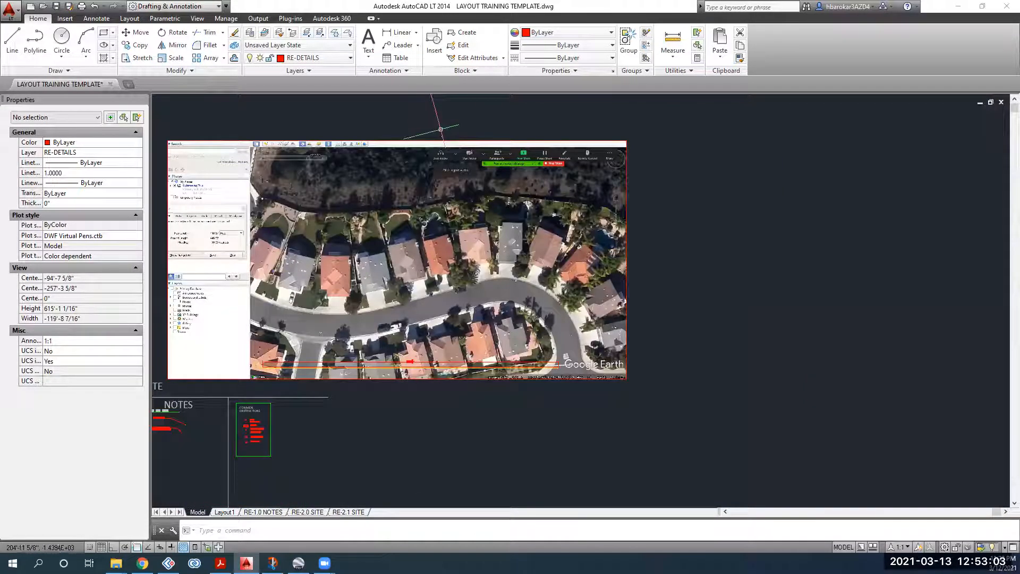
{"action": "left_click", "coordinate": [303, 58]}
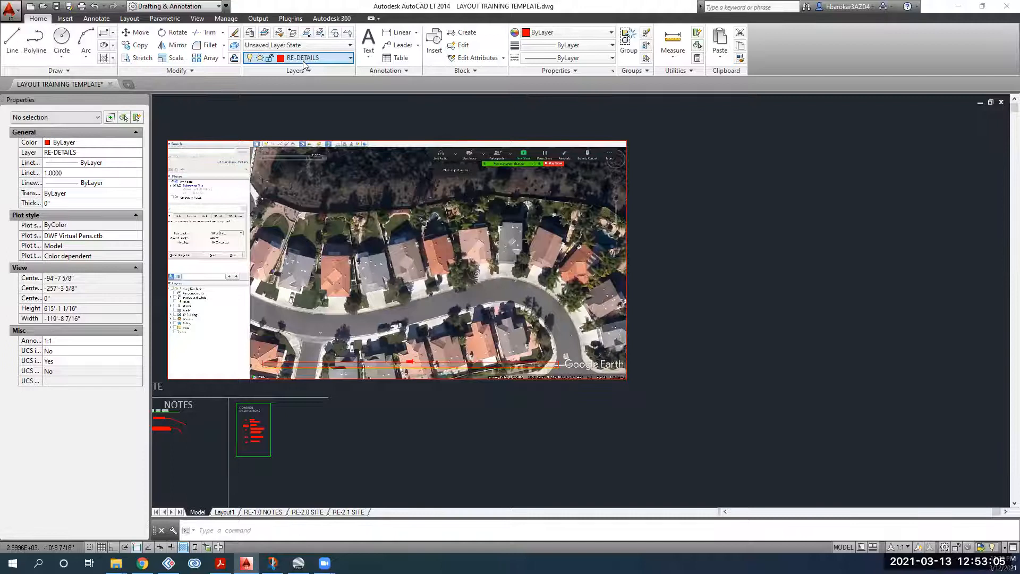
{"action": "left_click", "coordinate": [300, 111]}
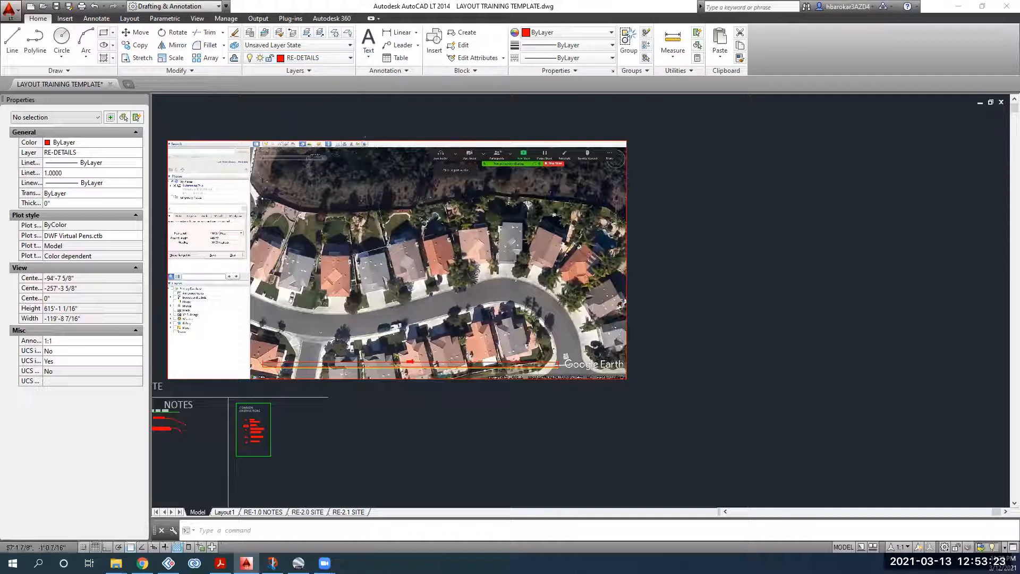
{"action": "scroll", "coordinate": [404, 253], "scroll_direction": "up", "scroll_amount": 2}
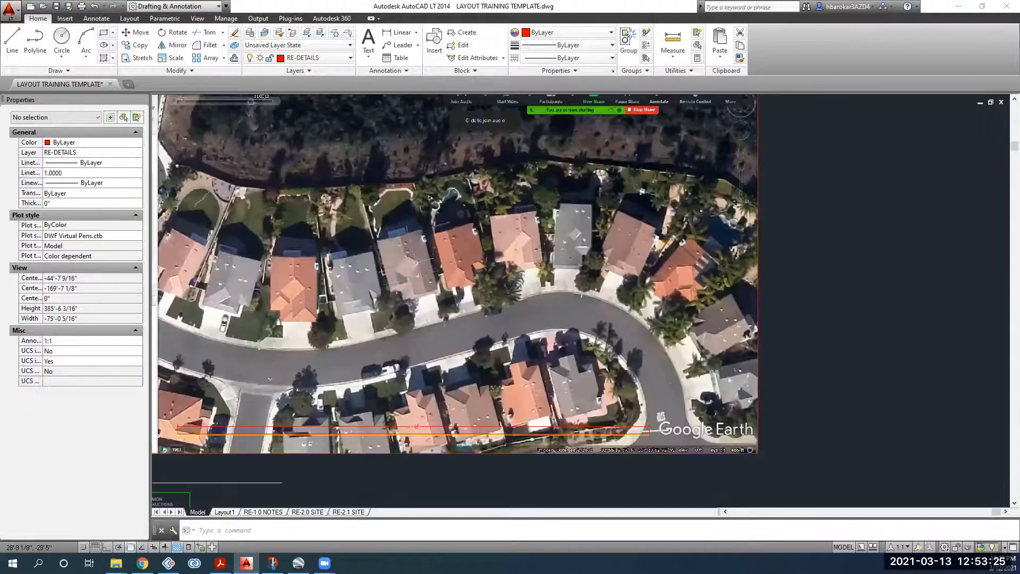
{"action": "scroll", "coordinate": [448, 307], "scroll_direction": "up", "scroll_amount": 2}
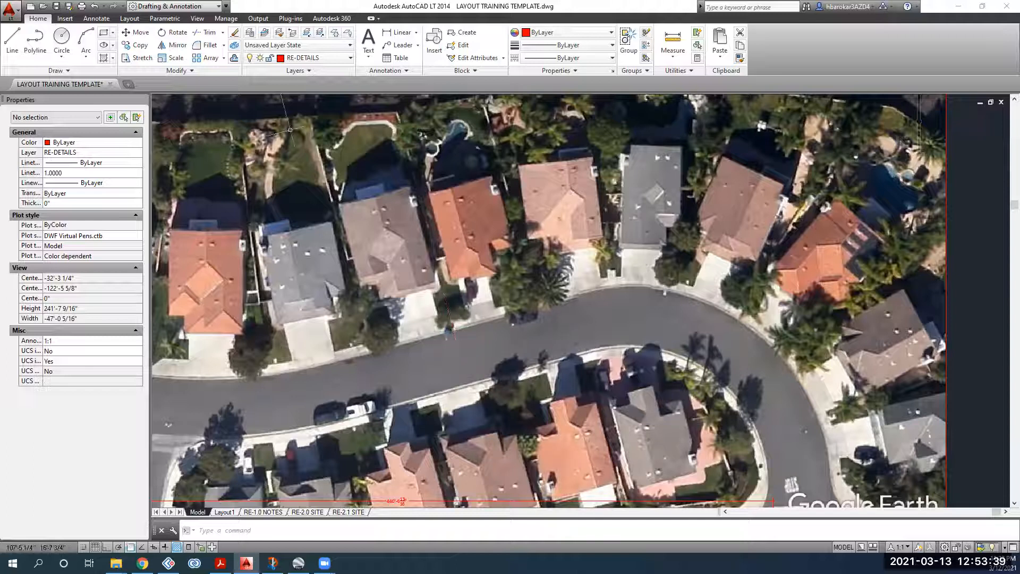
{"action": "scroll", "coordinate": [342, 217], "scroll_direction": "down", "scroll_amount": 2}
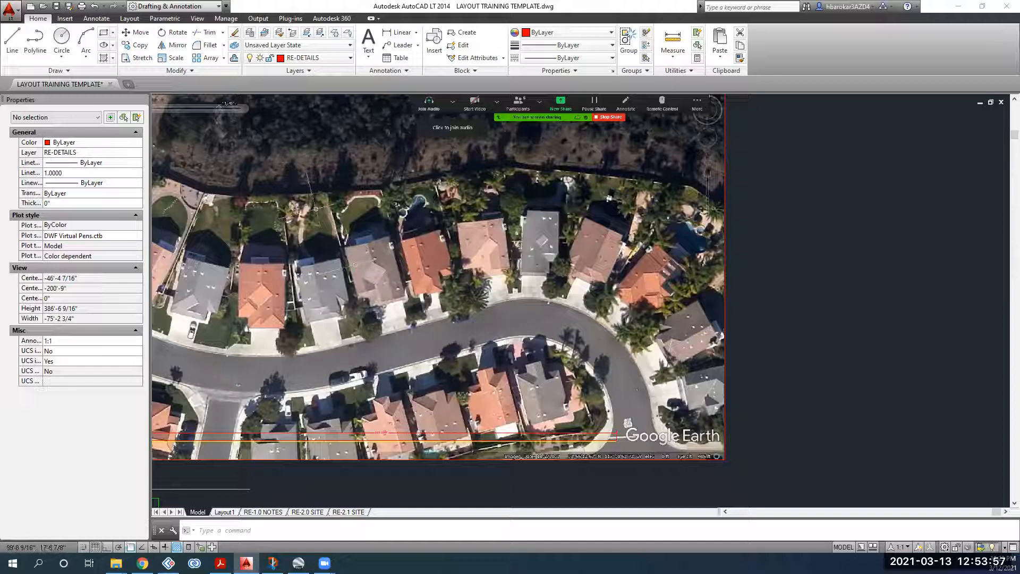
{"action": "scroll", "coordinate": [382, 432], "scroll_direction": "down", "scroll_amount": 5}
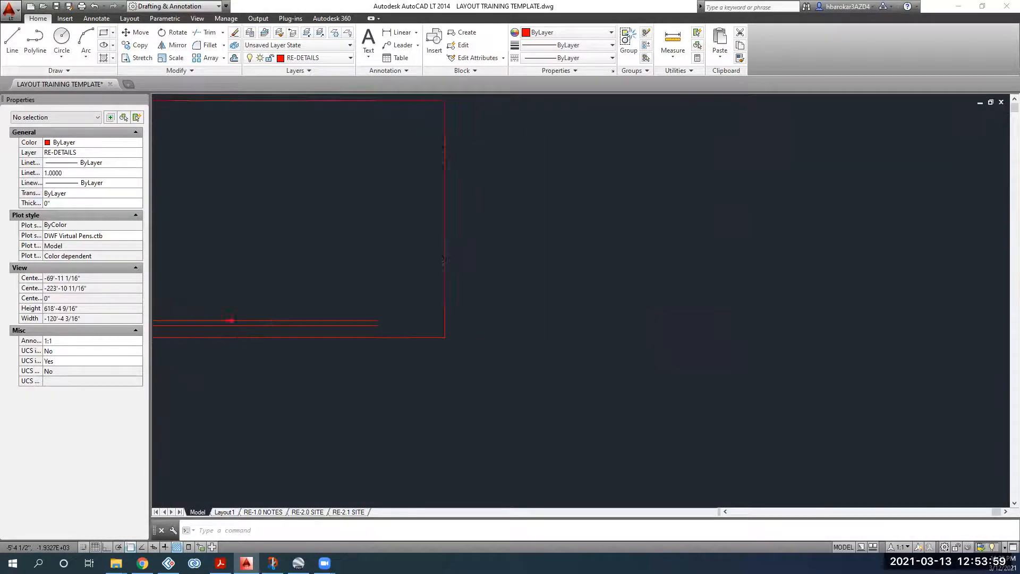
Step: Put the property-line rectangle on the RE-SITE-PROP.LINE layer and deselect it
{"action": "left_click", "coordinate": [104, 33]}
{"action": "scroll", "coordinate": [361, 184], "scroll_direction": "up", "scroll_amount": 2}
{"action": "key", "text": "Escape"}
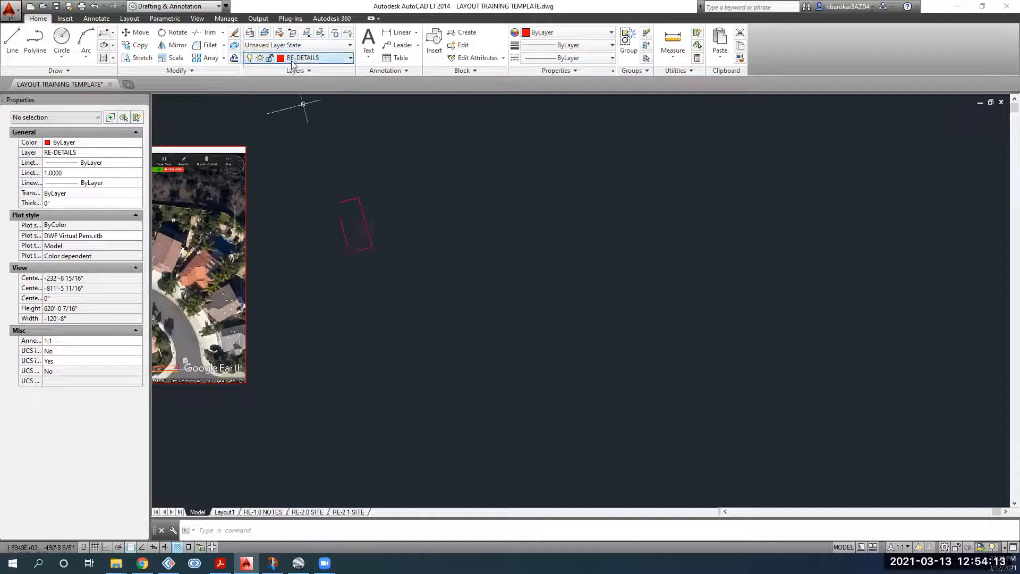
{"action": "scroll", "coordinate": [375, 221], "scroll_direction": "up", "scroll_amount": 2}
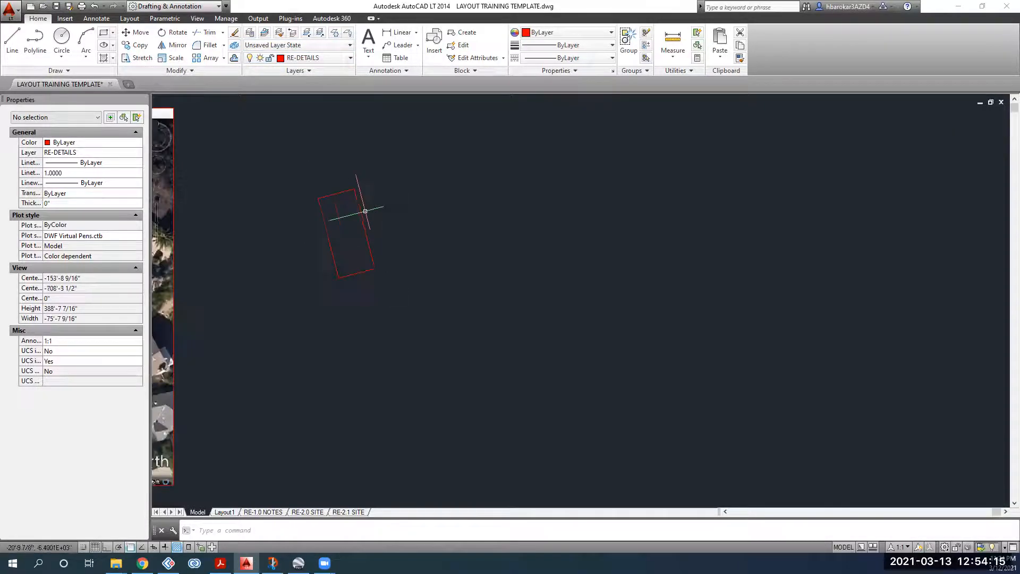
{"action": "left_click", "coordinate": [385, 205]}
{"action": "left_click", "coordinate": [352, 233]}
{"action": "key", "text": "Escape"}
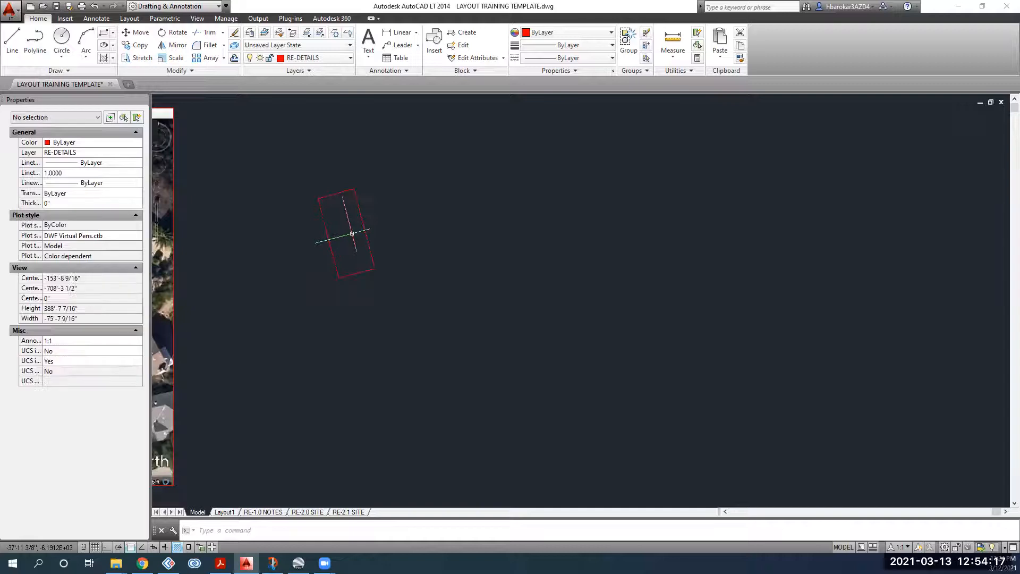
{"action": "left_click", "coordinate": [361, 214]}
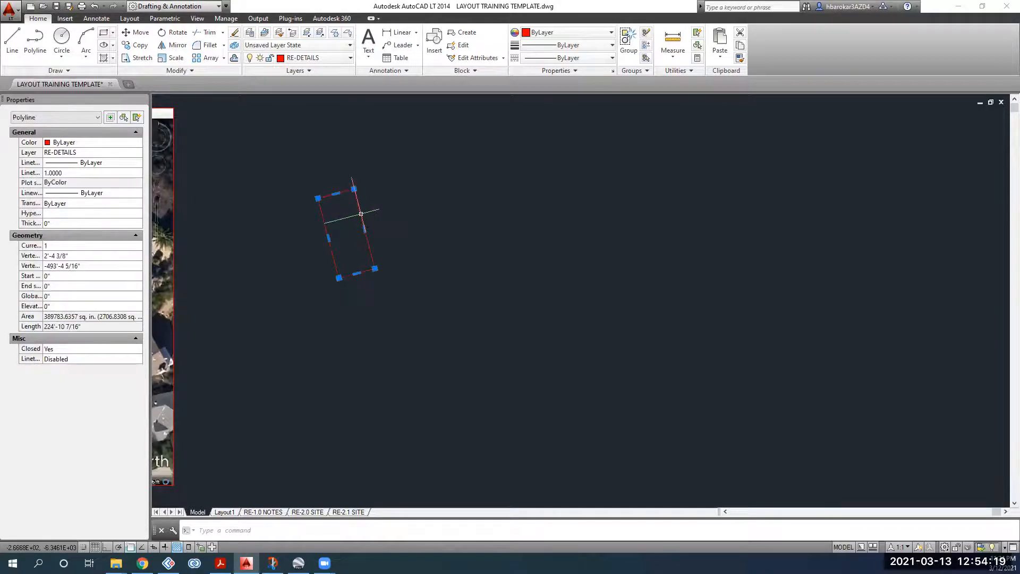
{"action": "left_click", "coordinate": [311, 59]}
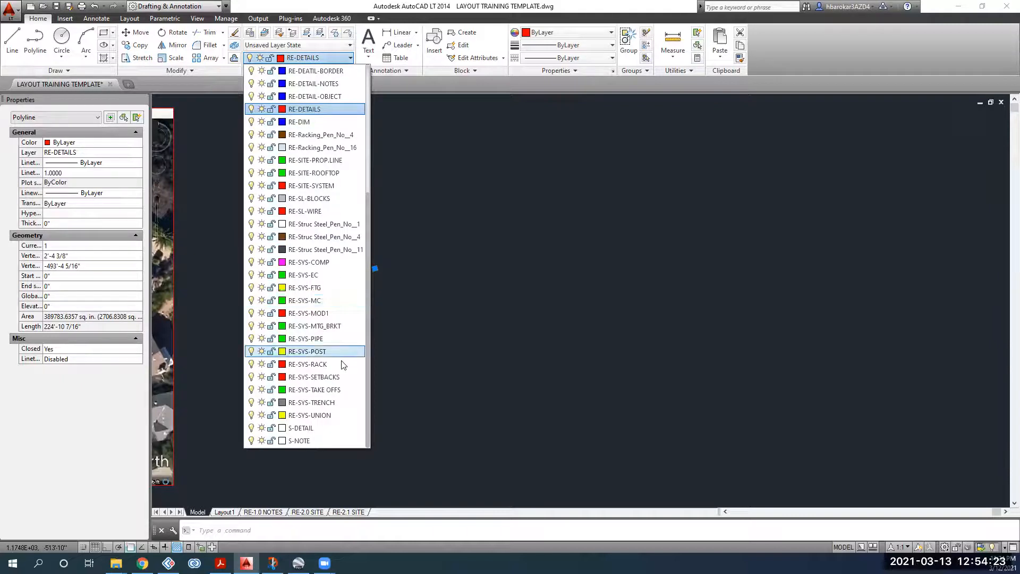
{"action": "left_click", "coordinate": [306, 161]}
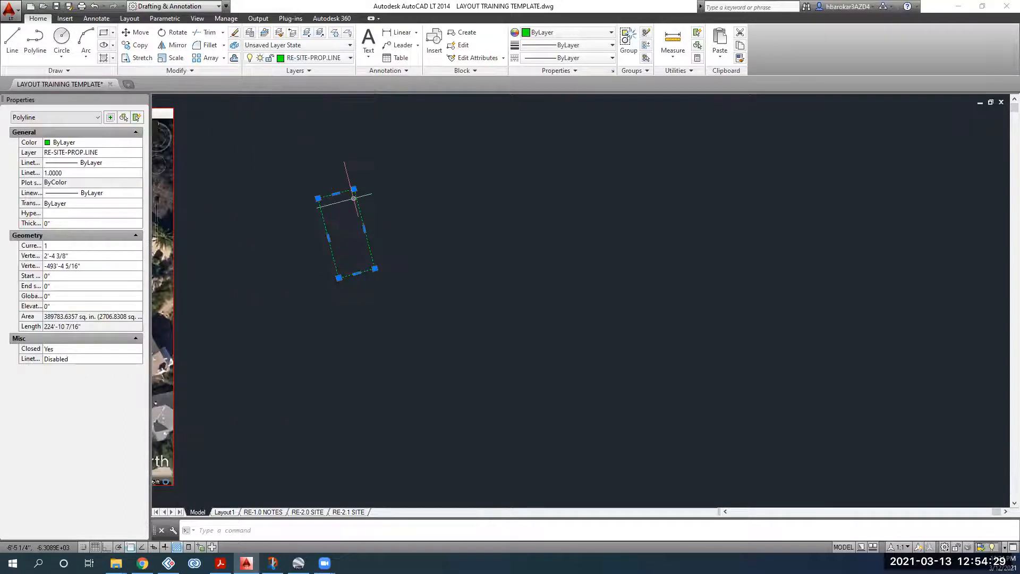
{"action": "key", "text": "Escape"}
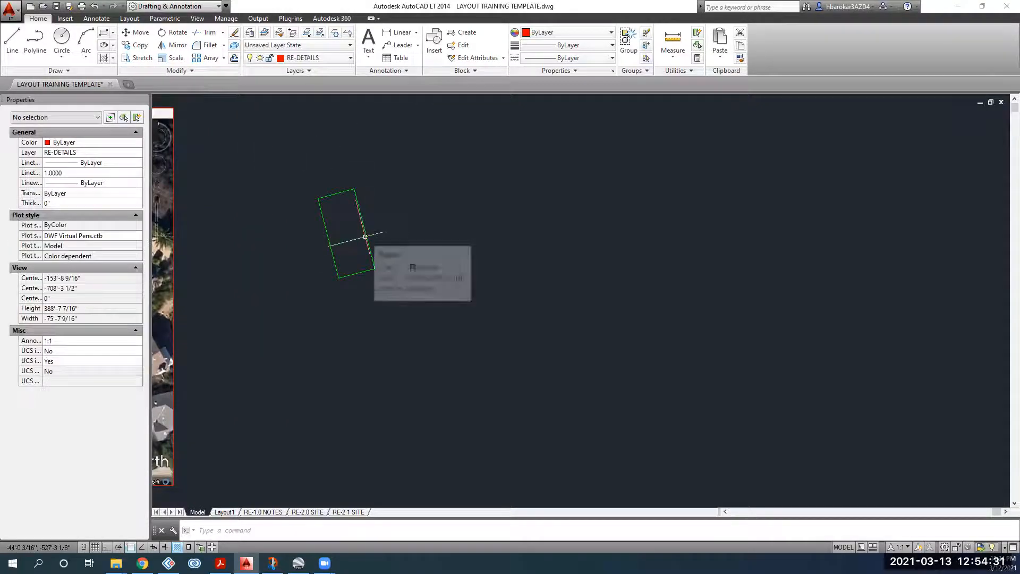
Step: Pan to show the aerial image beside the rectangle, then bring up the Chrome calculator
{"action": "scroll", "coordinate": [335, 213], "scroll_direction": "down", "scroll_amount": 2}
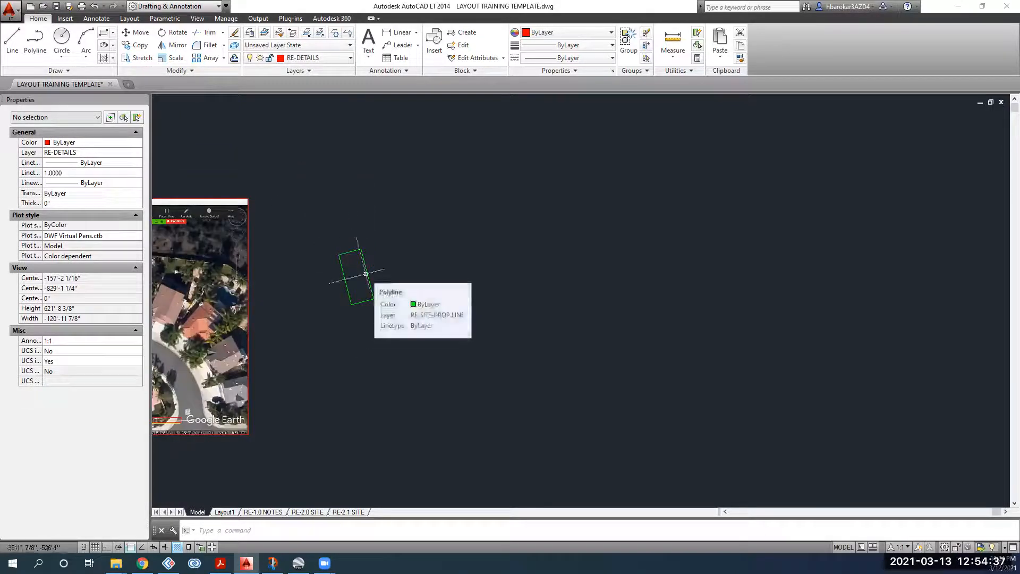
{"action": "middle_click_drag", "start_coordinate": [432, 282], "coordinate": [513, 305]}
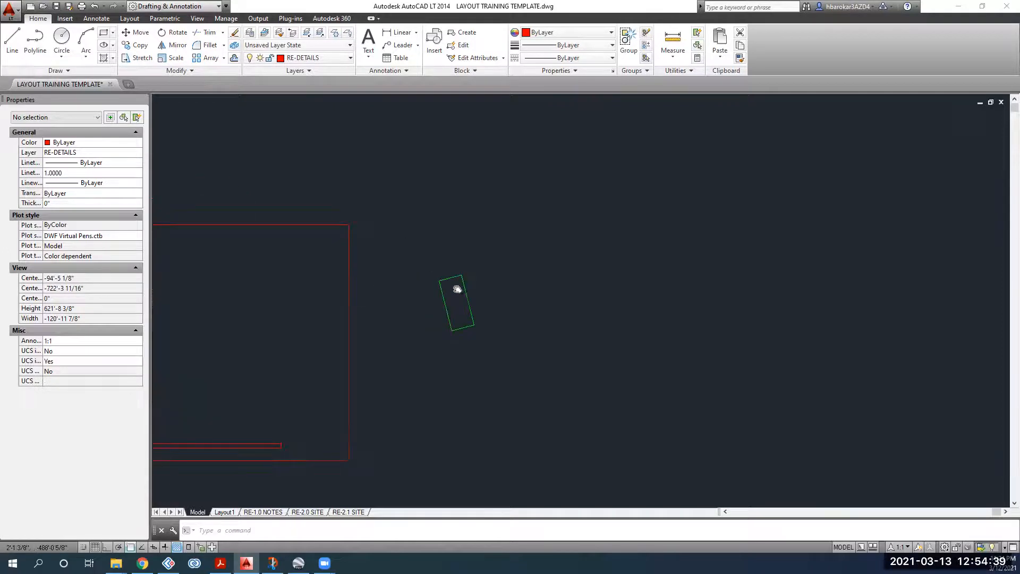
{"action": "middle_click_drag", "start_coordinate": [458, 289], "coordinate": [519, 304]}
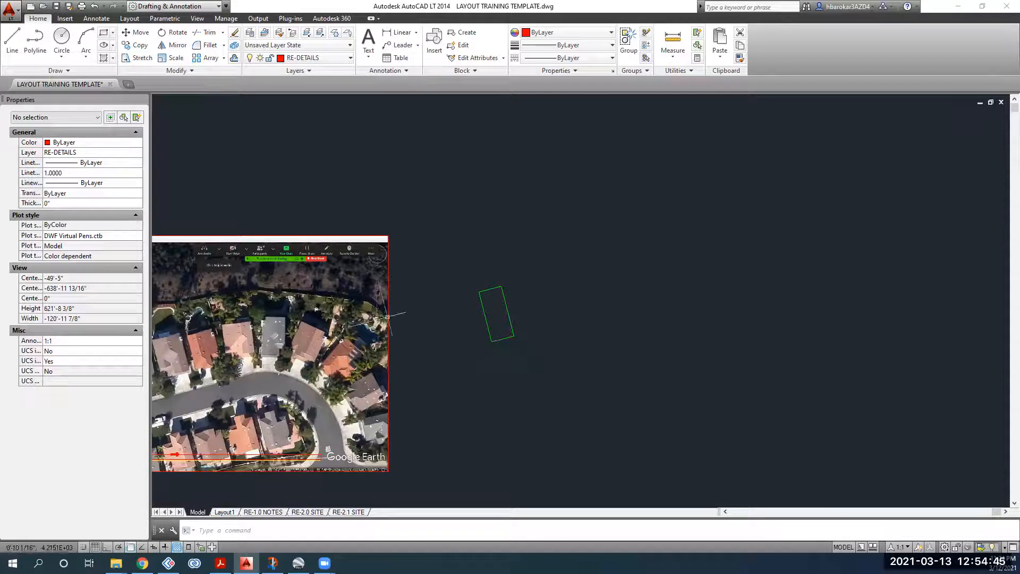
{"action": "left_click", "coordinate": [516, 293]}
{"action": "key", "text": "Escape"}
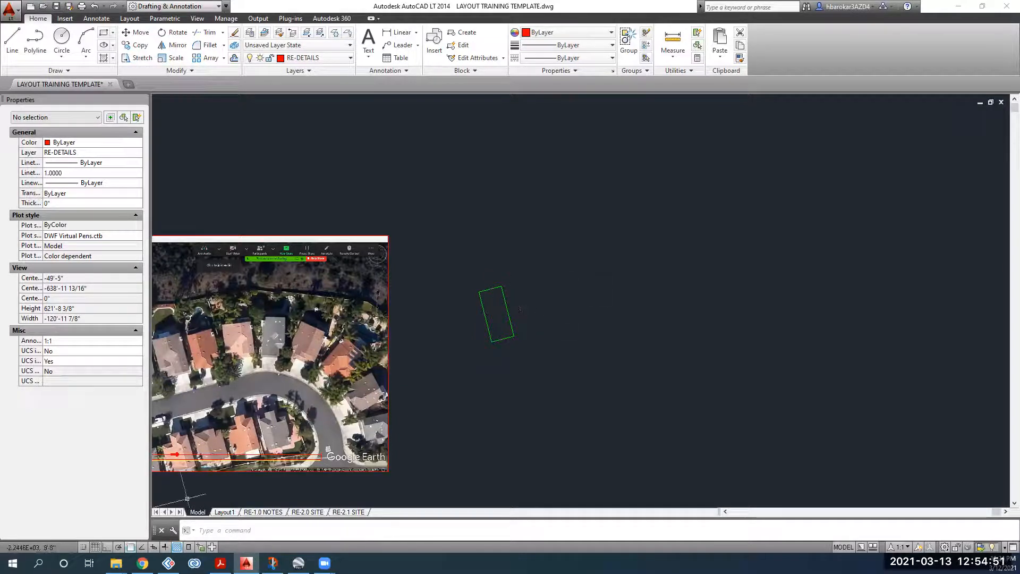
{"action": "left_click", "coordinate": [142, 563]}
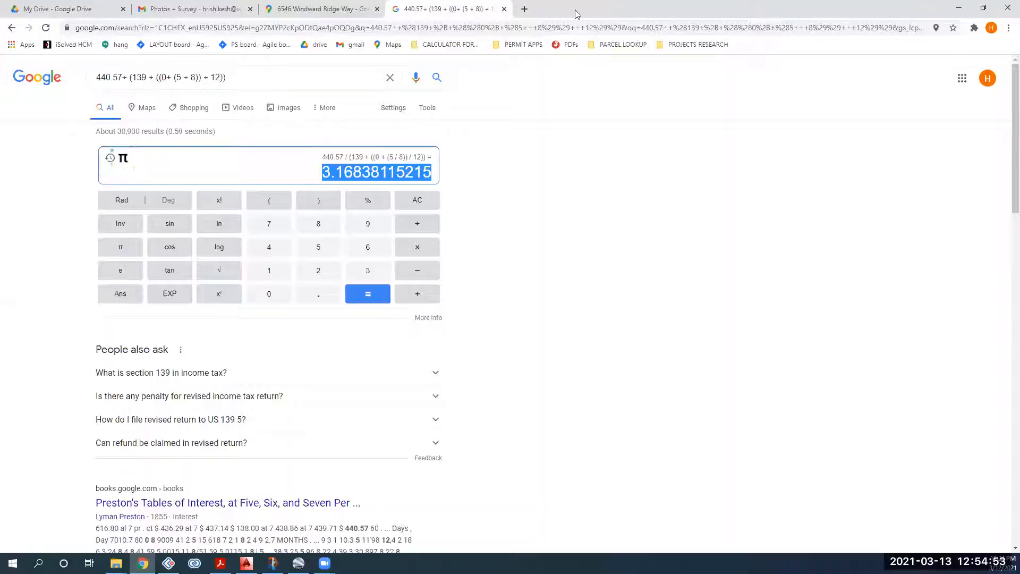
Step: Note the 3.16838115215 scale factor and Alt+Tab back to AutoCAD
{"action": "key", "text": "alt+Tab"}
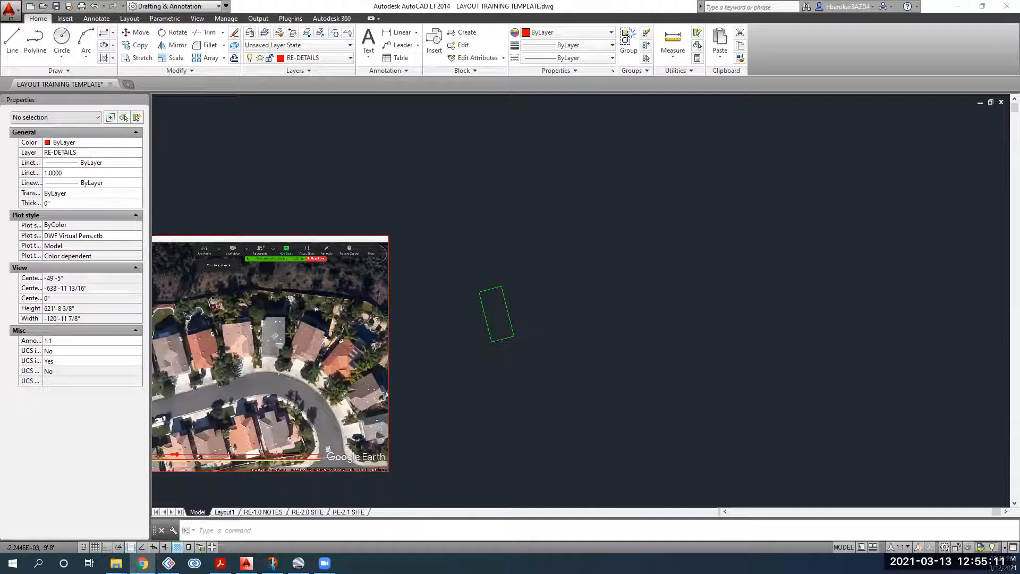
Step: Switch the current layer from RE-DETAILS to RE-SITE-ROOFTOP and zoom in on the aerial image
{"action": "middle_click_drag", "start_coordinate": [471, 317], "coordinate": [594, 261]}
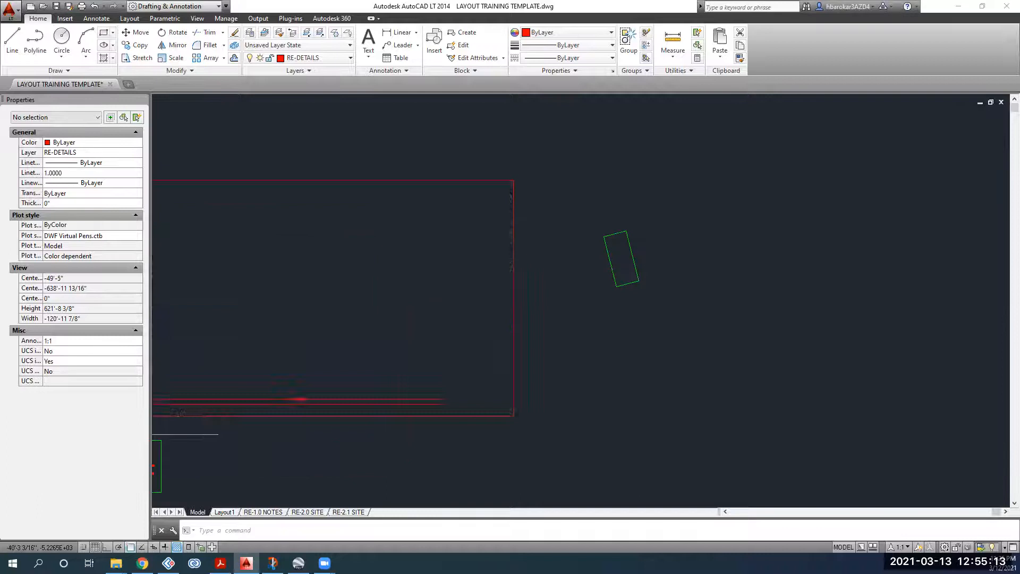
{"action": "scroll", "coordinate": [587, 269], "scroll_direction": "down", "scroll_amount": 2}
{"action": "left_click", "coordinate": [593, 224]}
{"action": "key", "text": "Escape"}
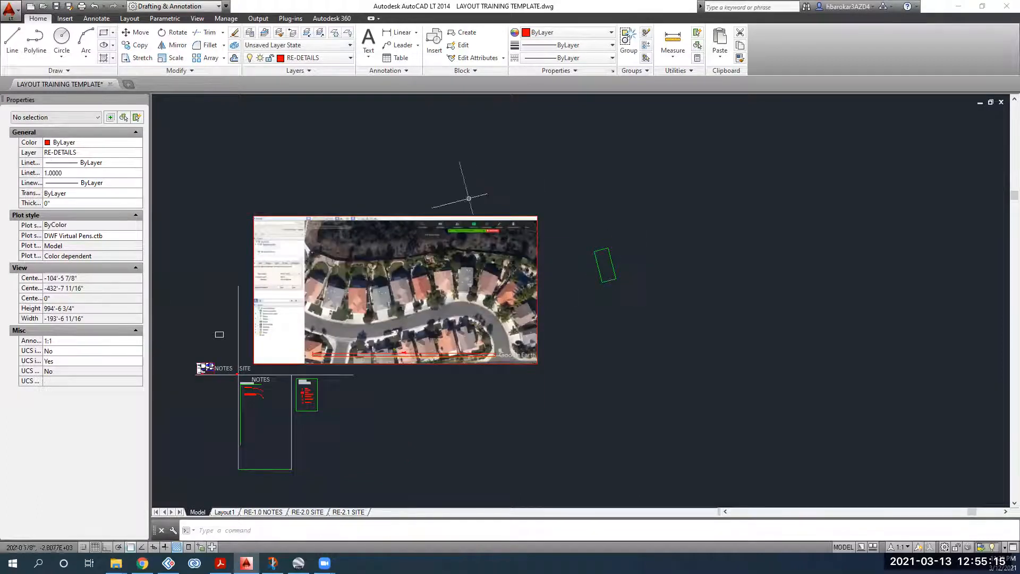
{"action": "scroll", "coordinate": [395, 289], "scroll_direction": "up", "scroll_amount": 4}
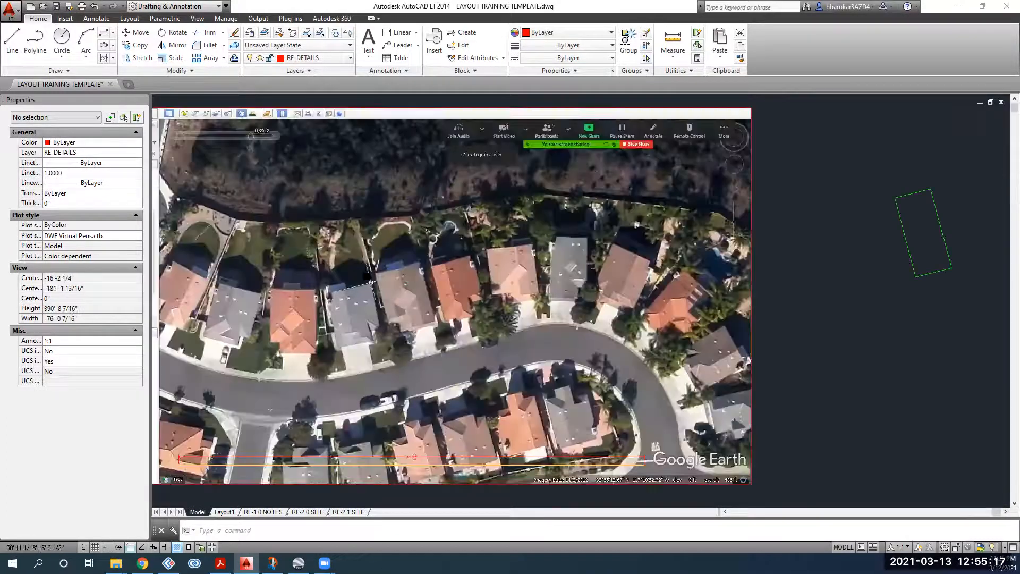
{"action": "scroll", "coordinate": [390, 247], "scroll_direction": "up", "scroll_amount": 2}
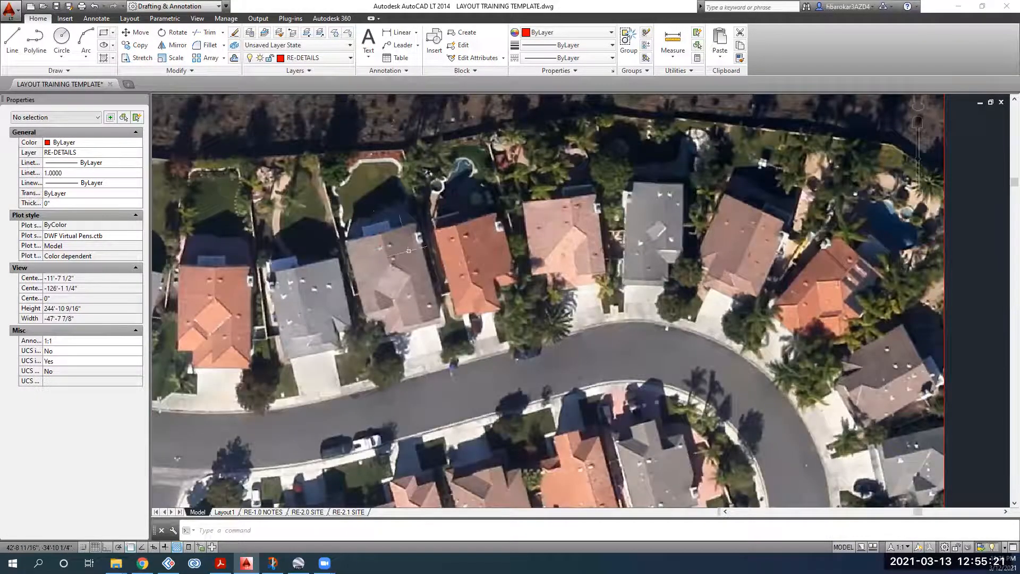
{"action": "scroll", "coordinate": [389, 249], "scroll_direction": "down", "scroll_amount": 2}
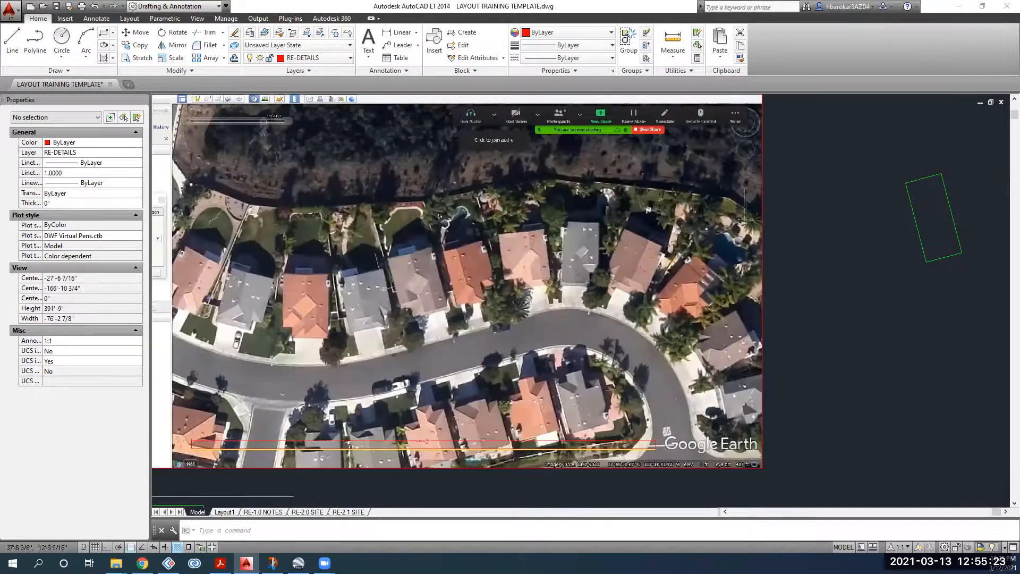
{"action": "left_click", "coordinate": [306, 58]}
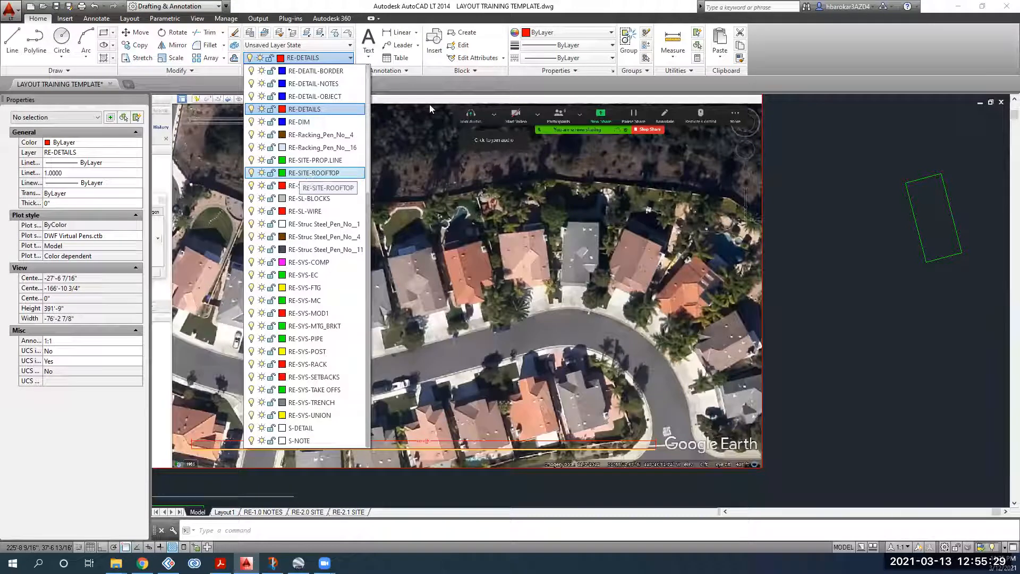
{"action": "left_click", "coordinate": [805, 216]}
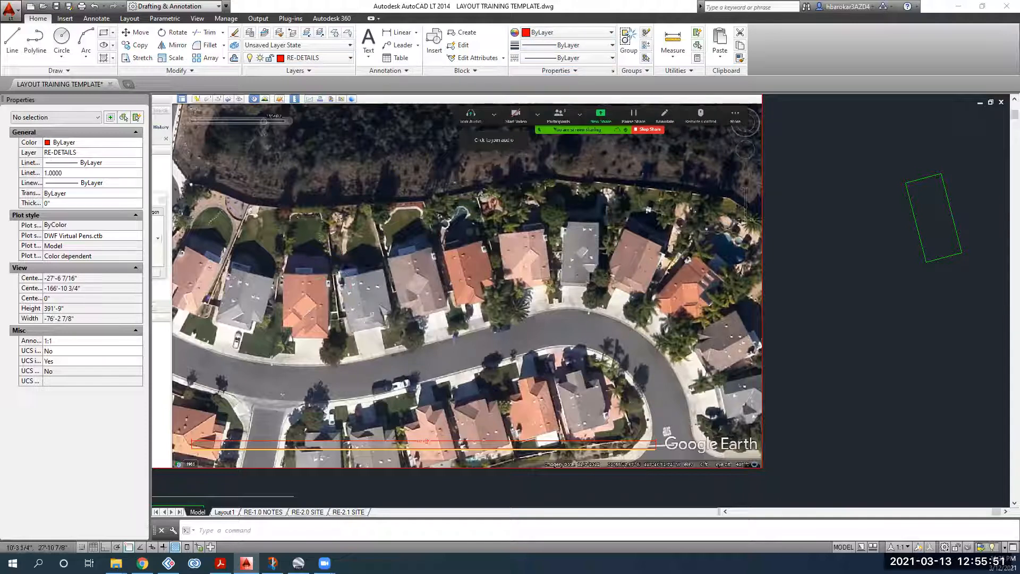
{"action": "left_click", "coordinate": [322, 58]}
{"action": "left_click", "coordinate": [313, 172]}
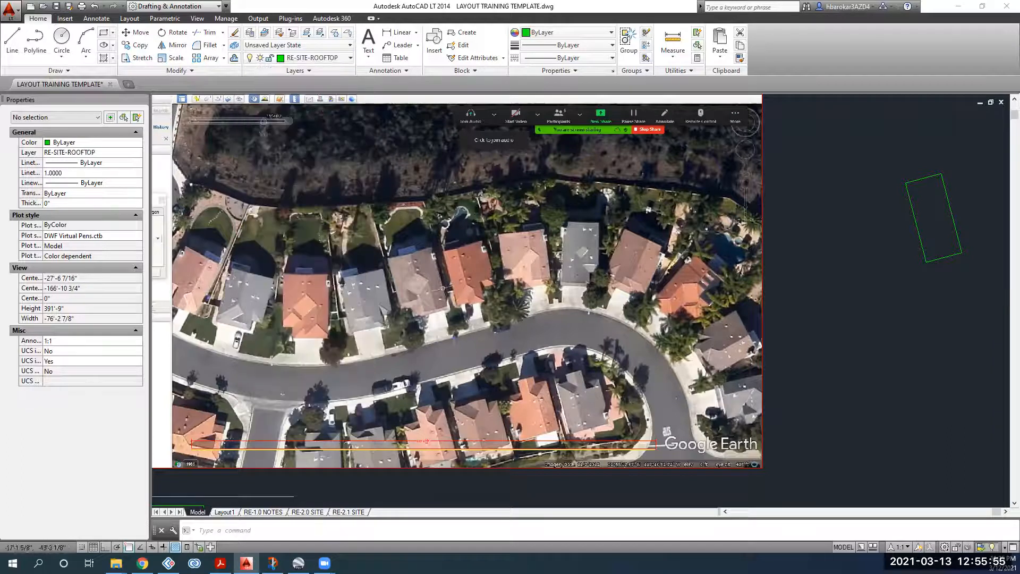
{"action": "scroll", "coordinate": [396, 251], "scroll_direction": "up", "scroll_amount": 2}
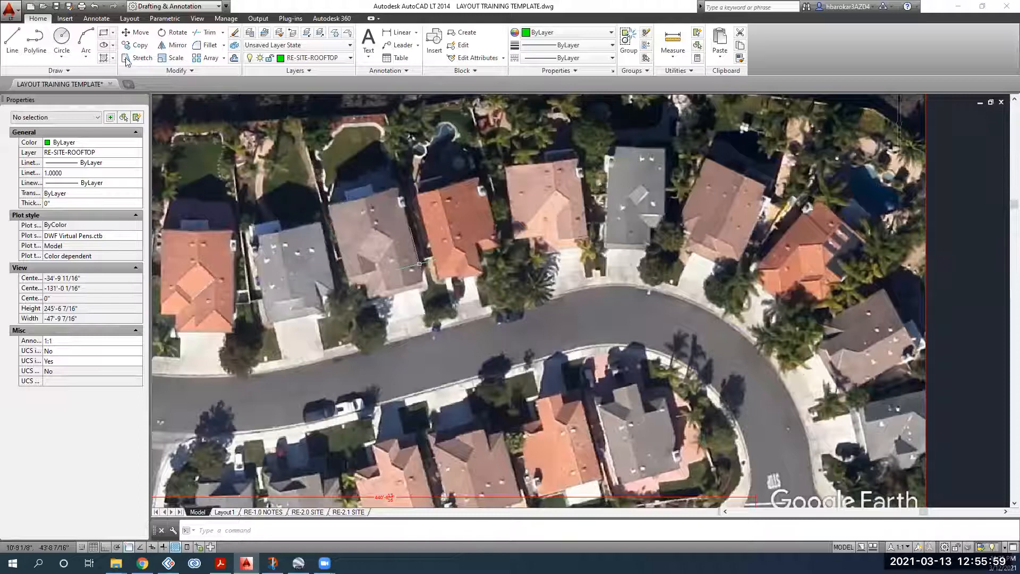
Step: Draw two adjoining rectangles over the mauve roof's two sections with REC
{"action": "type", "text": "rec"}
{"action": "key", "text": "Return"}
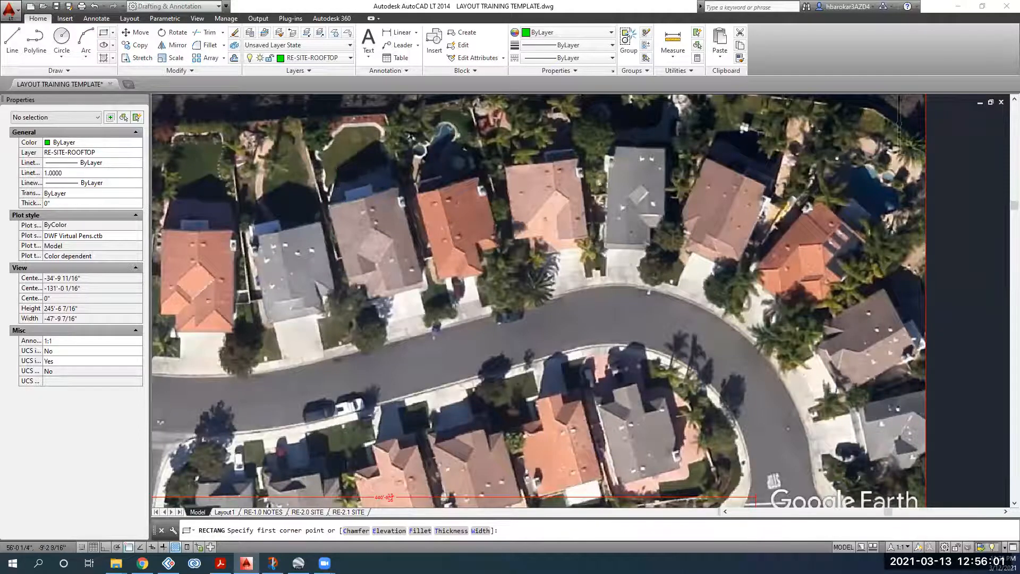
{"action": "scroll", "coordinate": [324, 194], "scroll_direction": "up", "scroll_amount": 2}
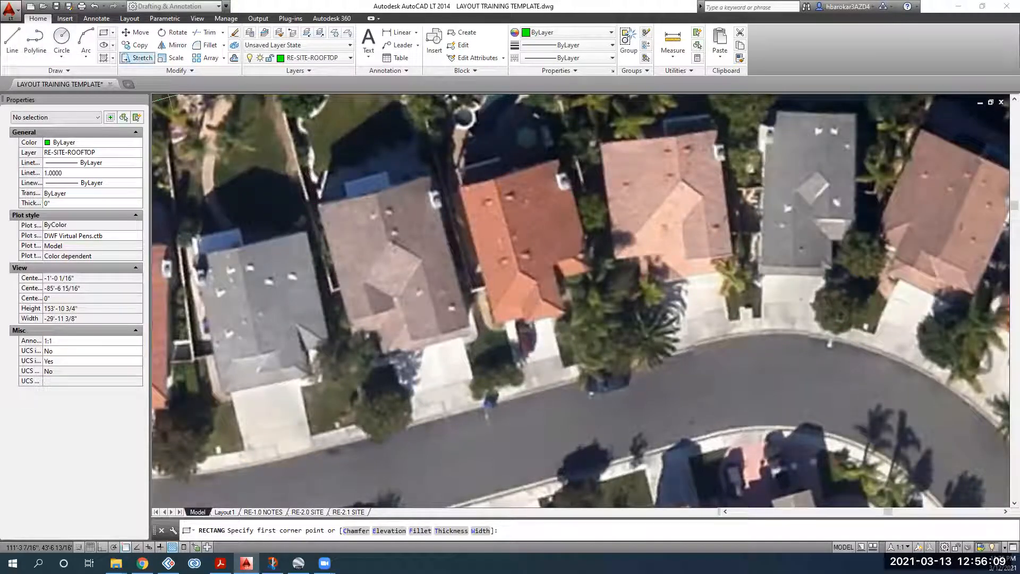
{"action": "left_click", "coordinate": [319, 203]}
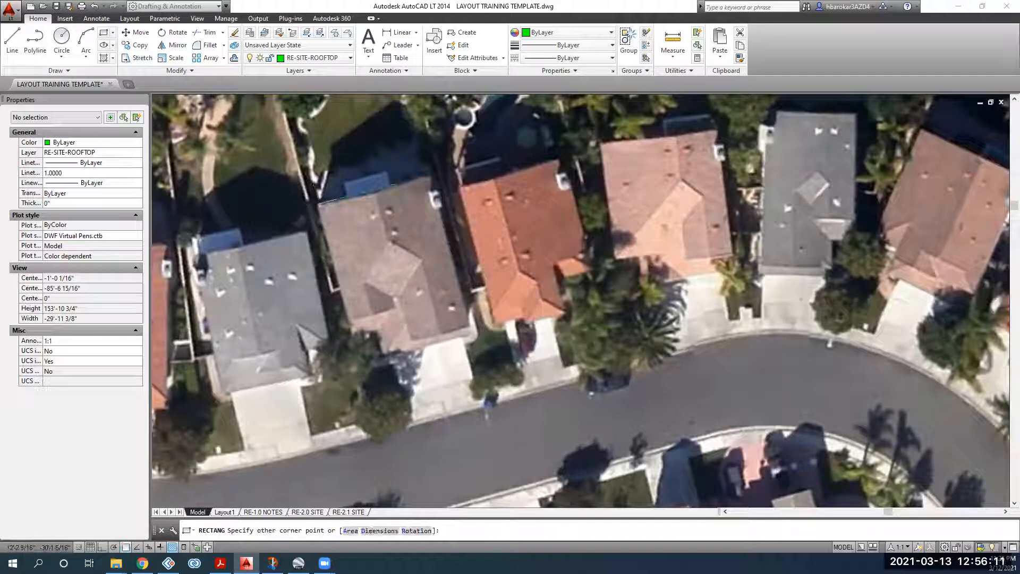
{"action": "left_click", "coordinate": [394, 308]}
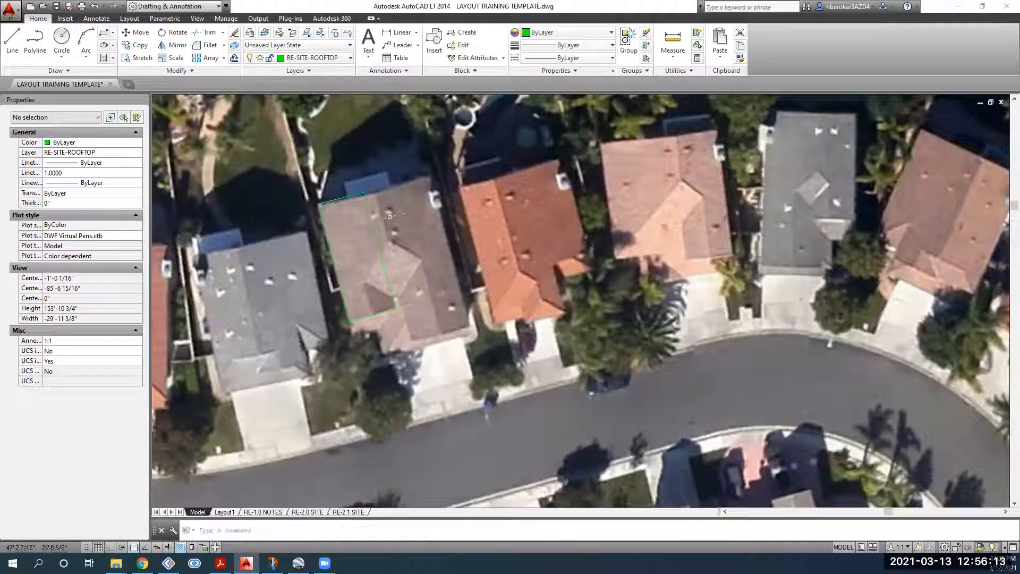
{"action": "key", "text": "Return"}
{"action": "left_click", "coordinate": [366, 192]}
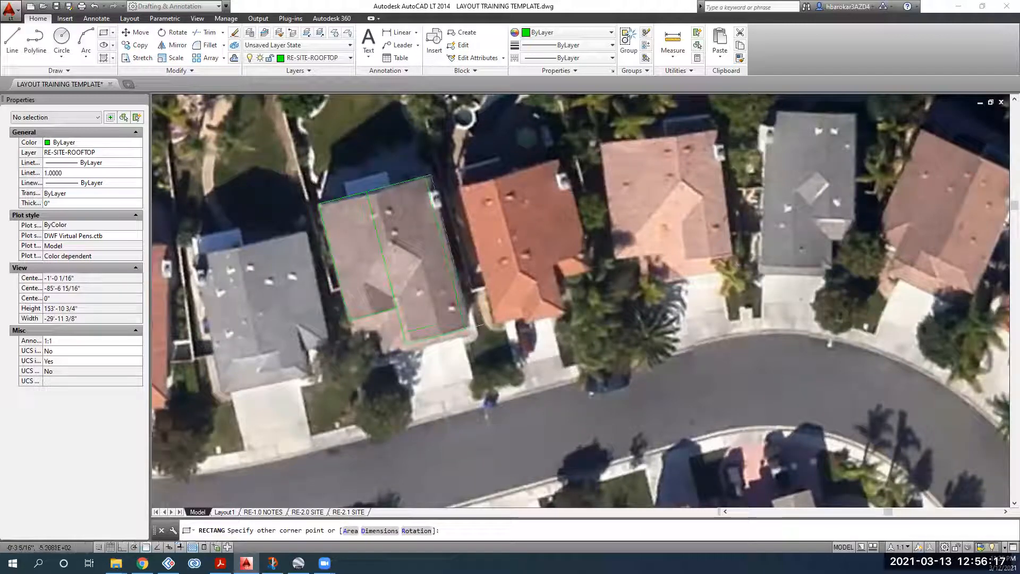
{"action": "left_click", "coordinate": [470, 328]}
Step: Stretch the first rectangle's left edge out to the roof's edge
{"action": "scroll", "coordinate": [390, 299], "scroll_direction": "up", "scroll_amount": 2}
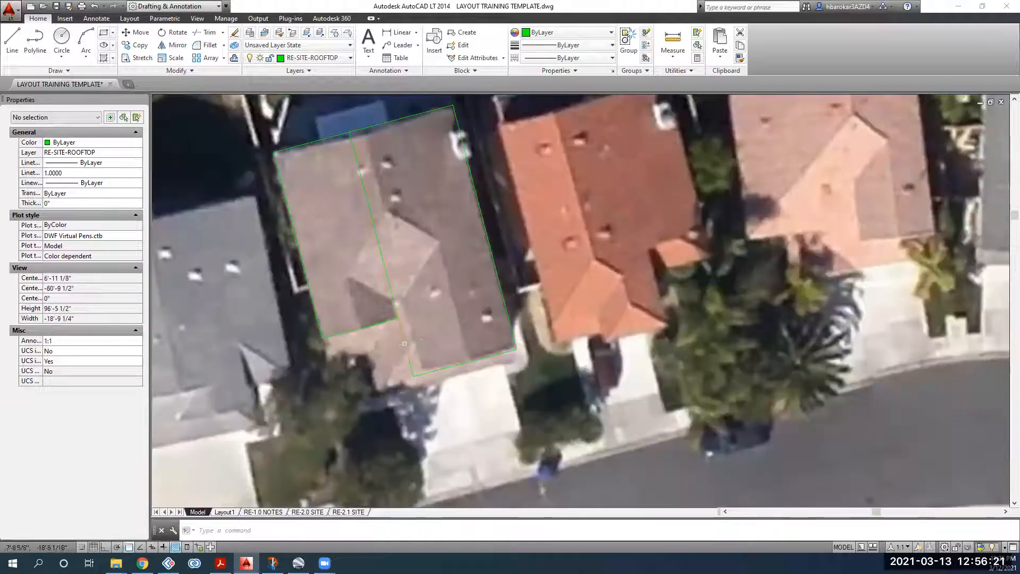
{"action": "left_click", "coordinate": [391, 302]}
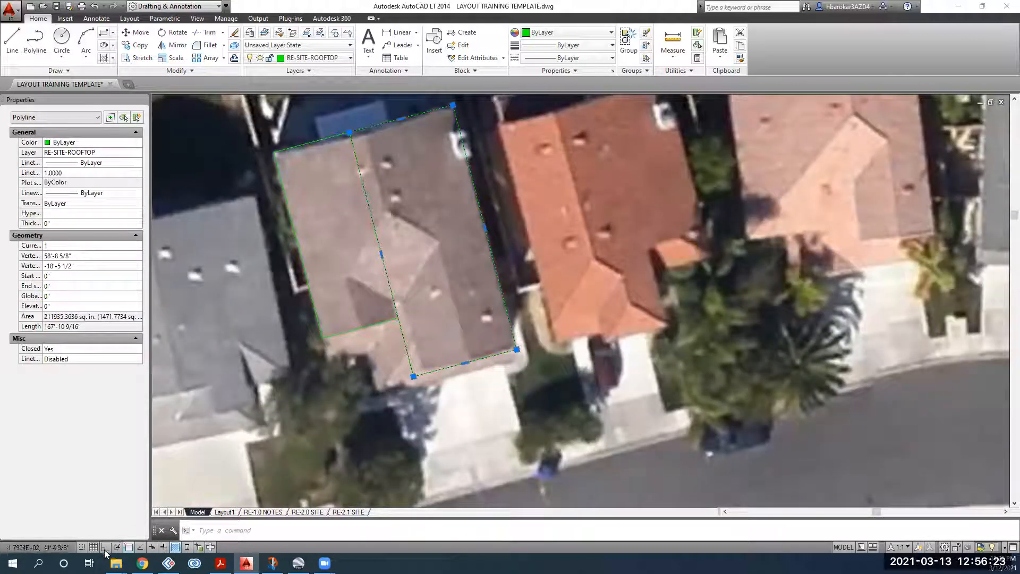
{"action": "left_click", "coordinate": [381, 254]}
{"action": "left_click", "coordinate": [399, 251]}
{"action": "key", "text": "Escape"}
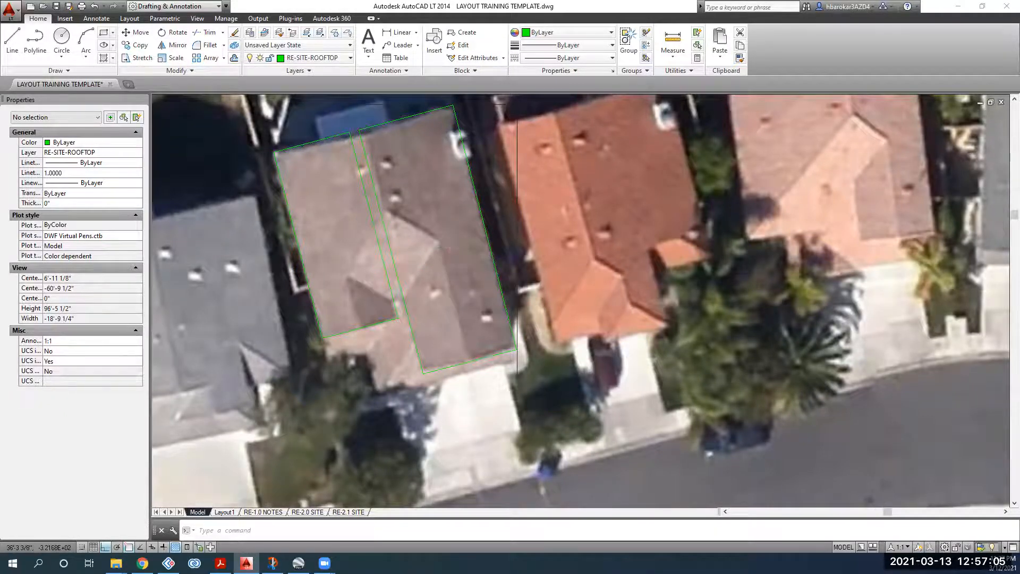
Step: Move both green rooftop rectangles from the mauve-roofed house onto the grey-roofed house
{"action": "scroll", "coordinate": [348, 383], "scroll_direction": "down", "scroll_amount": 2}
{"action": "scroll", "coordinate": [395, 273], "scroll_direction": "down", "scroll_amount": 2}
{"action": "left_click", "coordinate": [413, 257]}
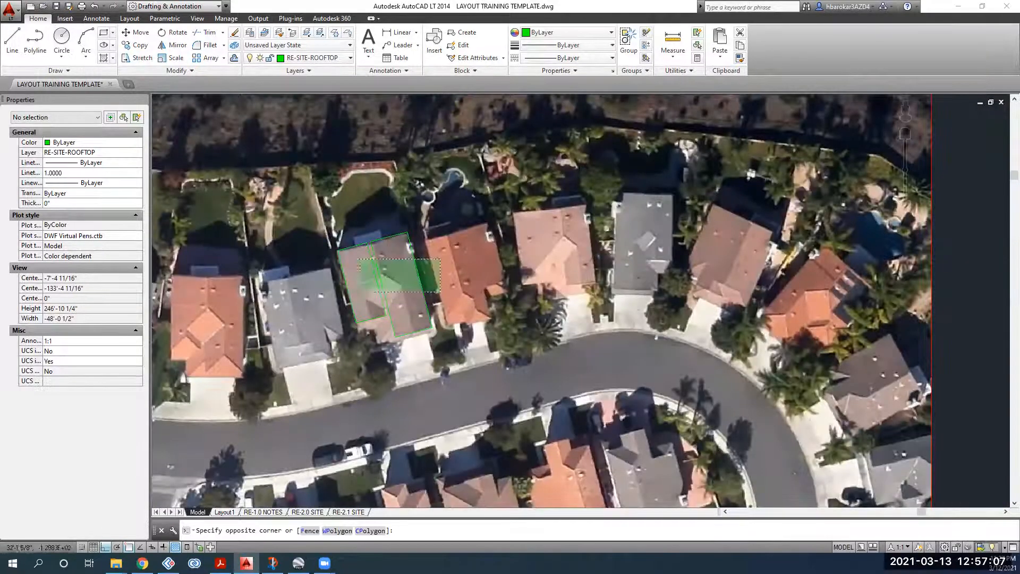
{"action": "left_click", "coordinate": [363, 291]}
{"action": "left_click", "coordinate": [136, 33]}
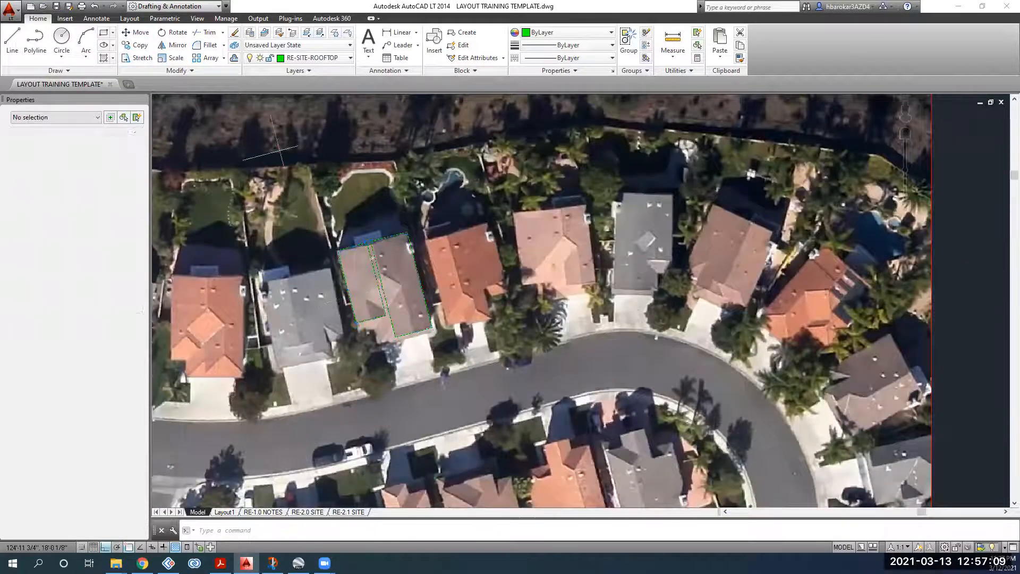
{"action": "left_click", "coordinate": [489, 348]}
{"action": "left_click", "coordinate": [723, 255]}
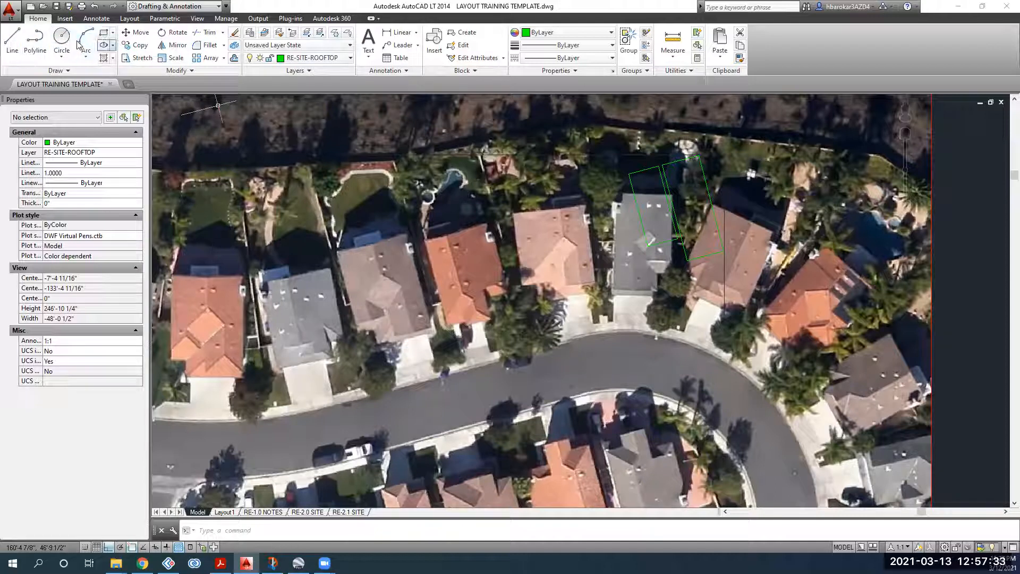
Step: Start the Polyline command and zoom in on the houses
{"action": "left_click", "coordinate": [34, 36]}
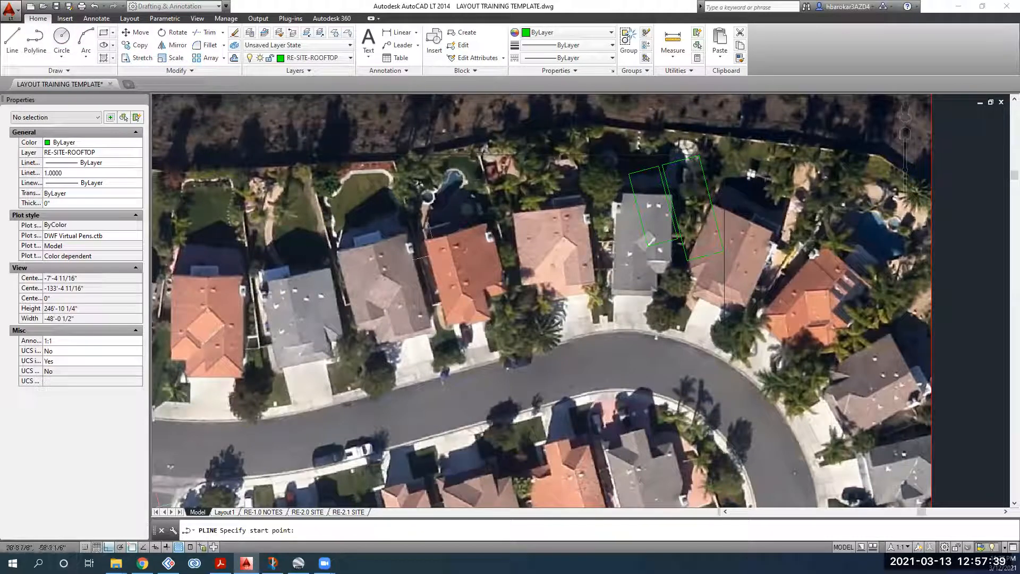
{"action": "scroll", "coordinate": [313, 257], "scroll_direction": "up", "scroll_amount": 2}
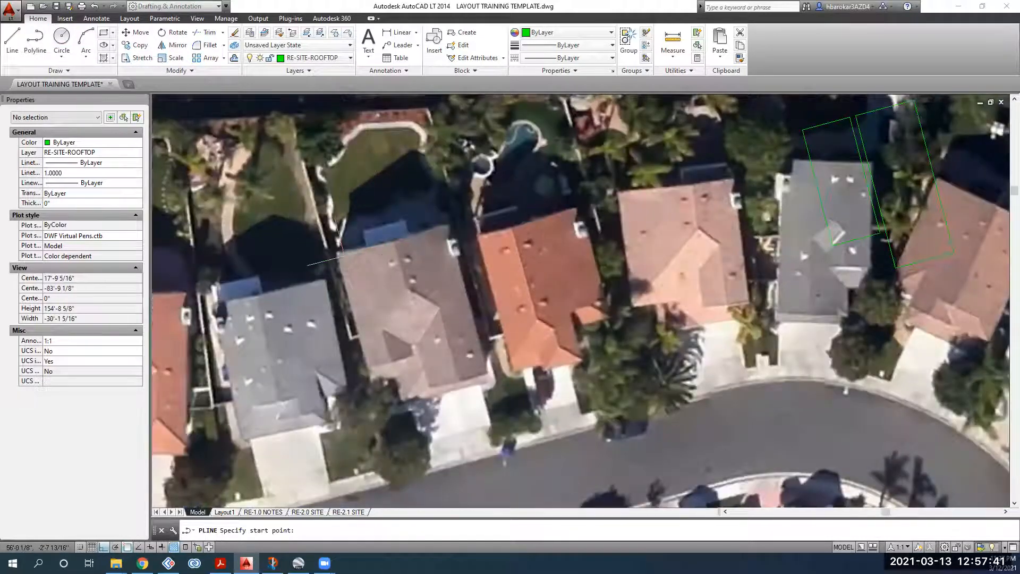
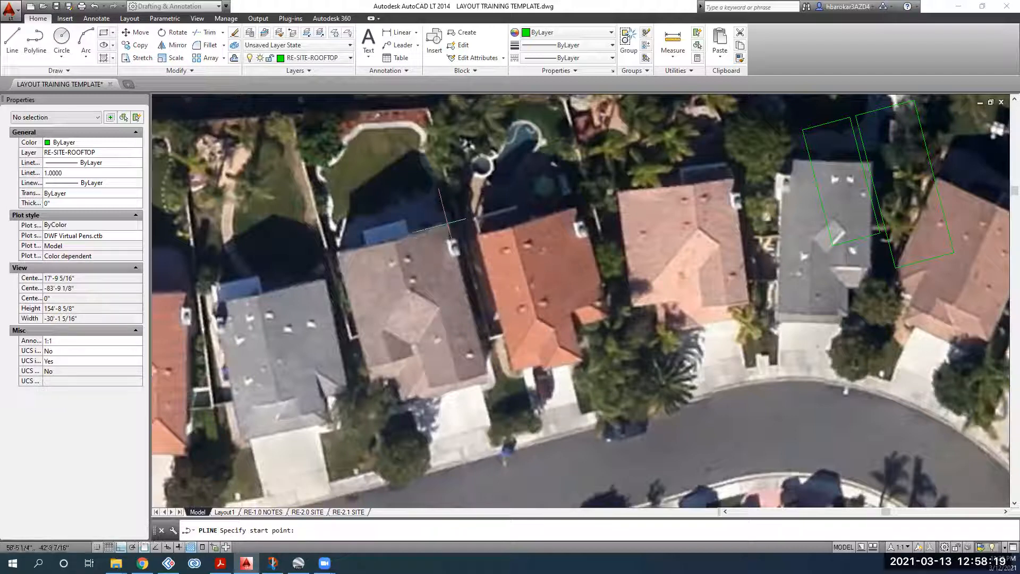
Step: Trace the roof's corners, including the small notch step, as one green polyline
{"action": "left_click", "coordinate": [448, 223]}
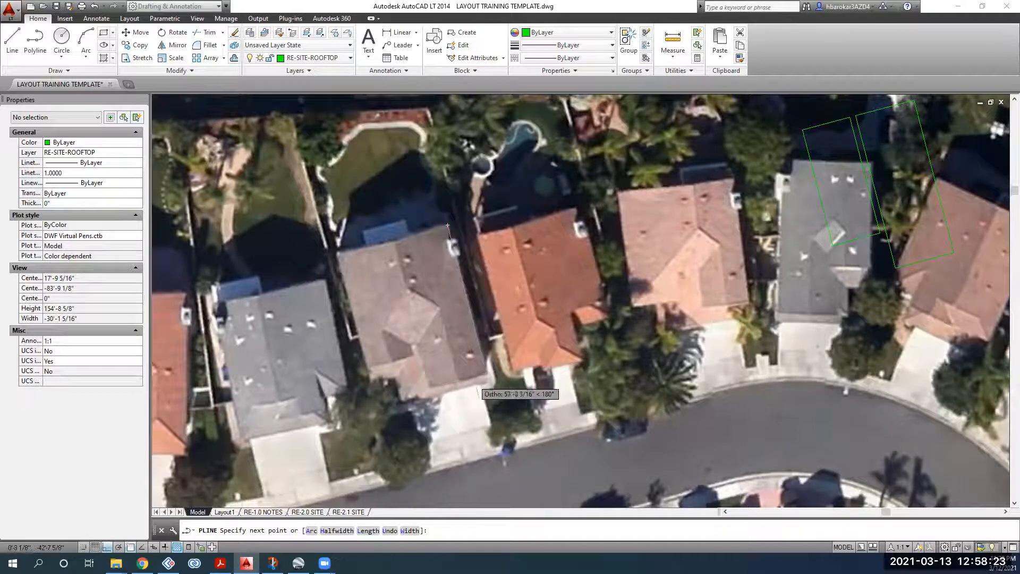
{"action": "scroll", "coordinate": [477, 386], "scroll_direction": "up", "scroll_amount": 4}
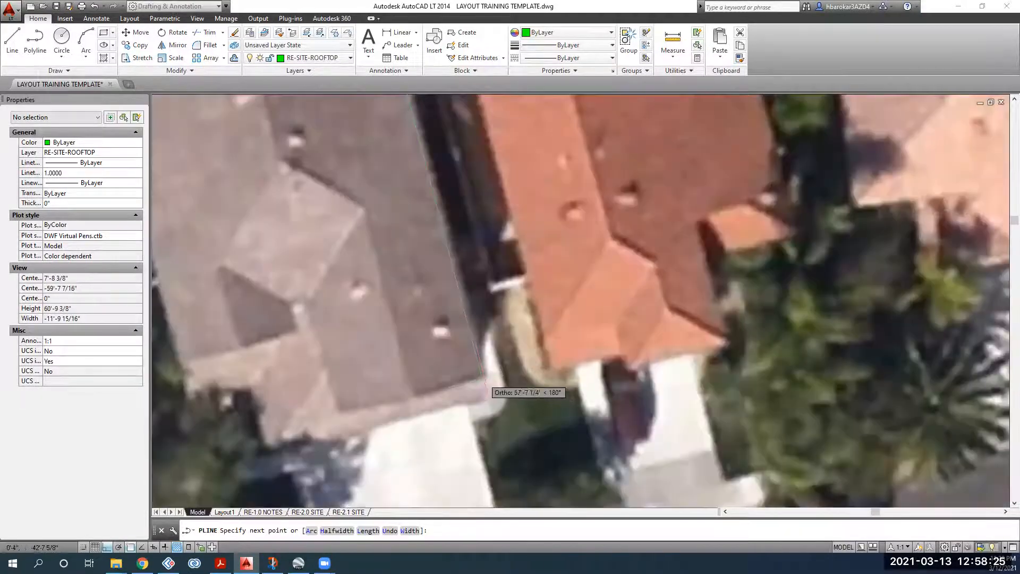
{"action": "left_click", "coordinate": [483, 378]}
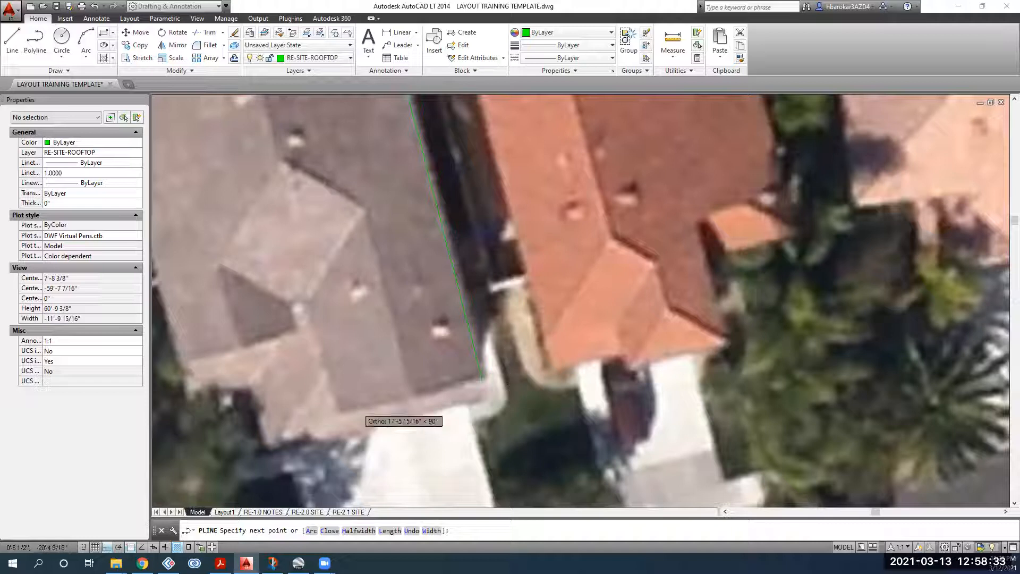
{"action": "left_click", "coordinate": [340, 411]}
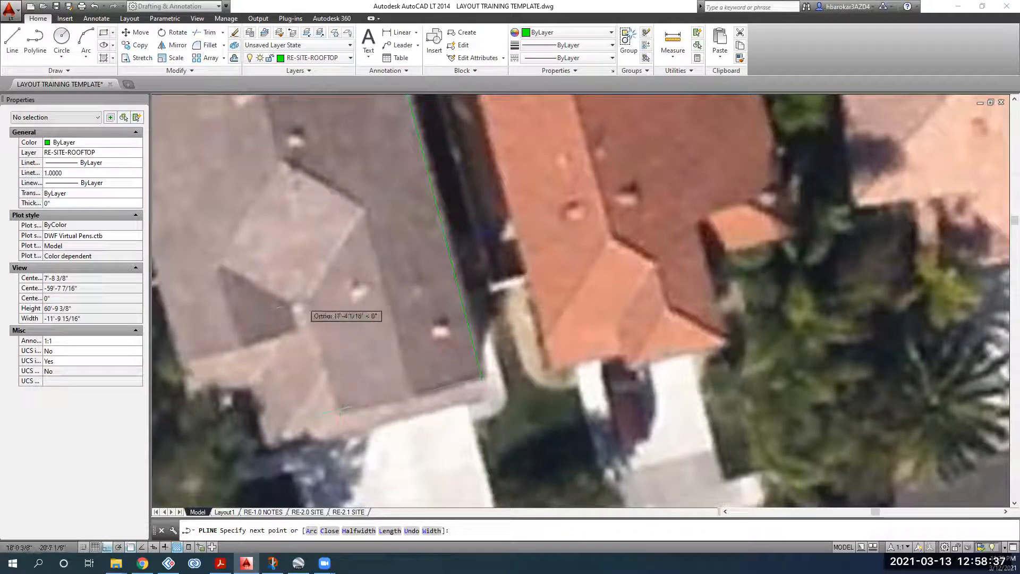
{"action": "left_click", "coordinate": [307, 300]}
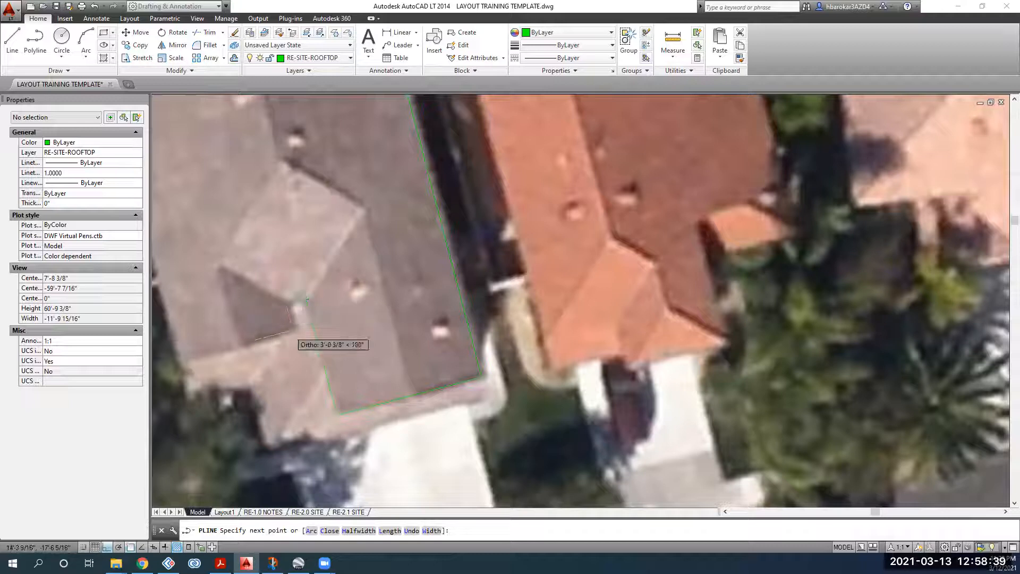
{"action": "left_click", "coordinate": [290, 304]}
{"action": "left_click", "coordinate": [294, 332]}
{"action": "scroll", "coordinate": [175, 362], "scroll_direction": "down", "scroll_amount": 3}
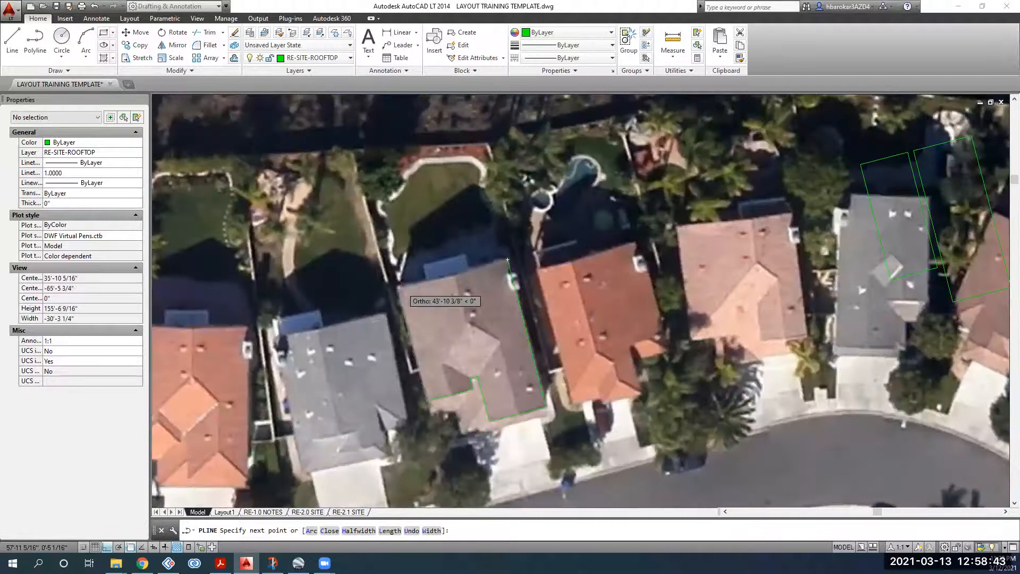
{"action": "scroll", "coordinate": [404, 288], "scroll_direction": "up", "scroll_amount": 2}
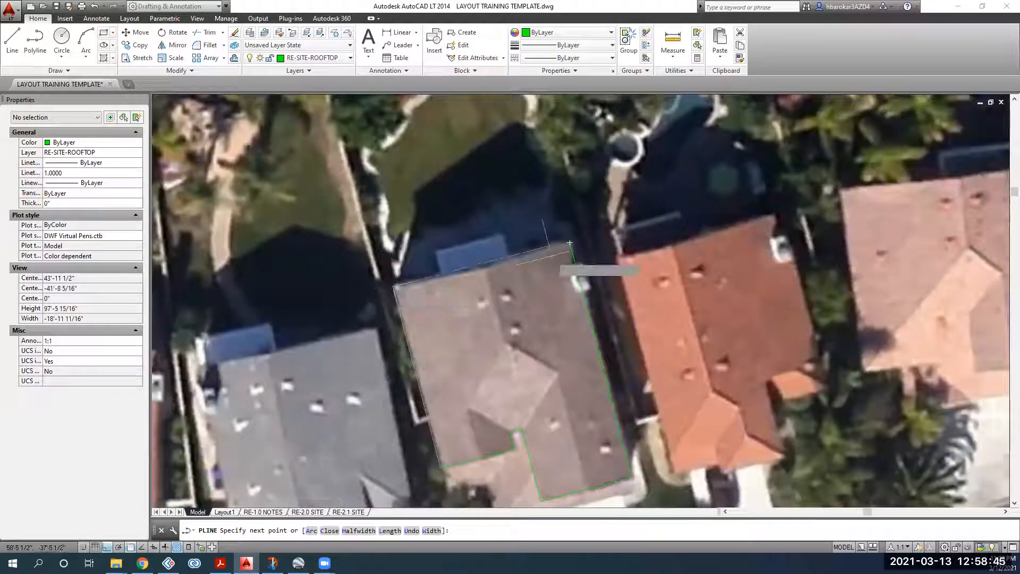
{"action": "scroll", "coordinate": [569, 243], "scroll_direction": "up", "scroll_amount": 3}
{"action": "left_click", "coordinate": [568, 247]}
{"action": "key", "text": "Return"}
Step: Pan around and select the finished outline to check it, zooming toward its top-right corner
{"action": "scroll", "coordinate": [403, 296], "scroll_direction": "down", "scroll_amount": 3}
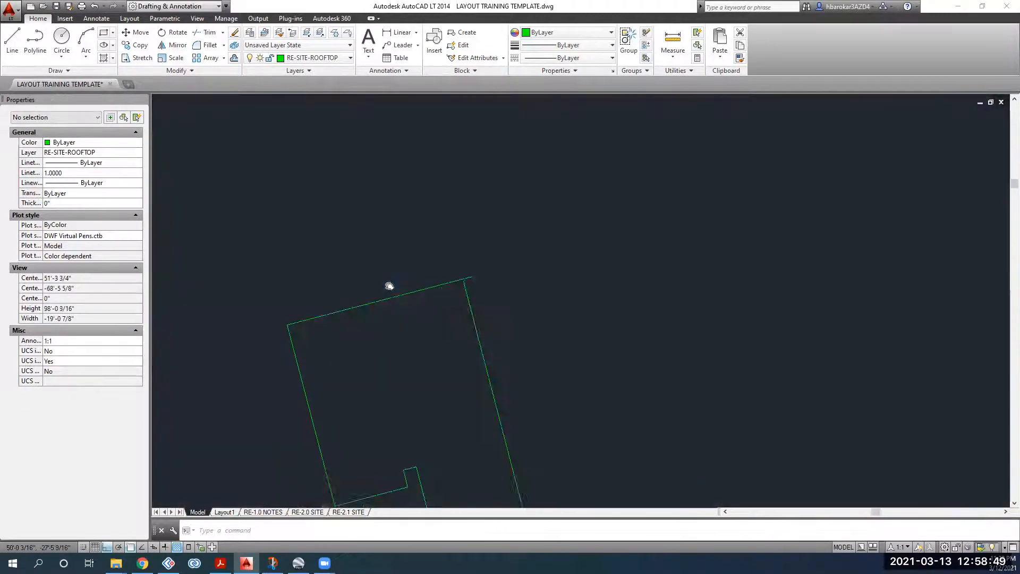
{"action": "middle_click_drag", "start_coordinate": [389, 286], "coordinate": [369, 241]}
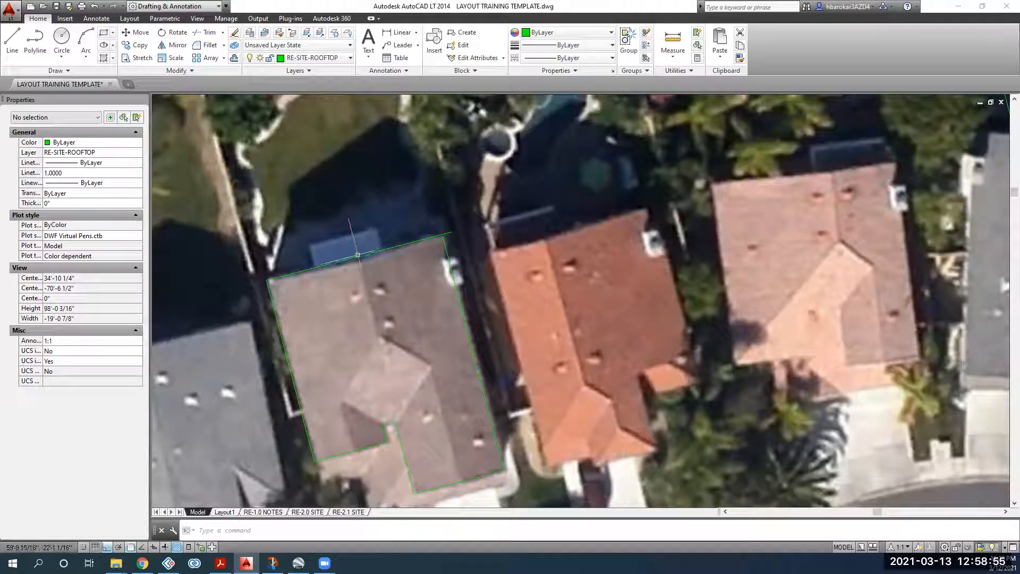
{"action": "left_click", "coordinate": [379, 263]}
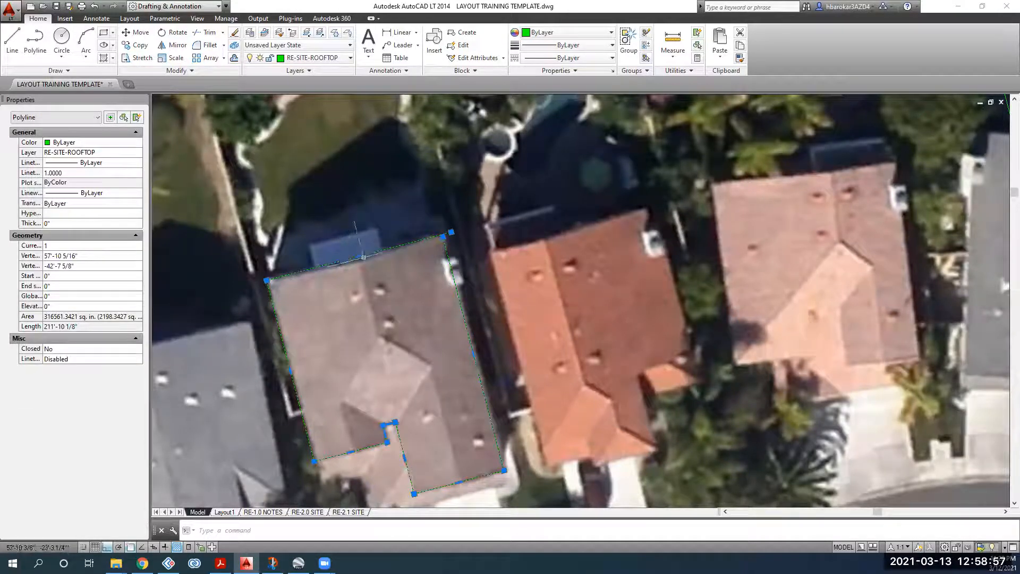
{"action": "key", "text": "Escape"}
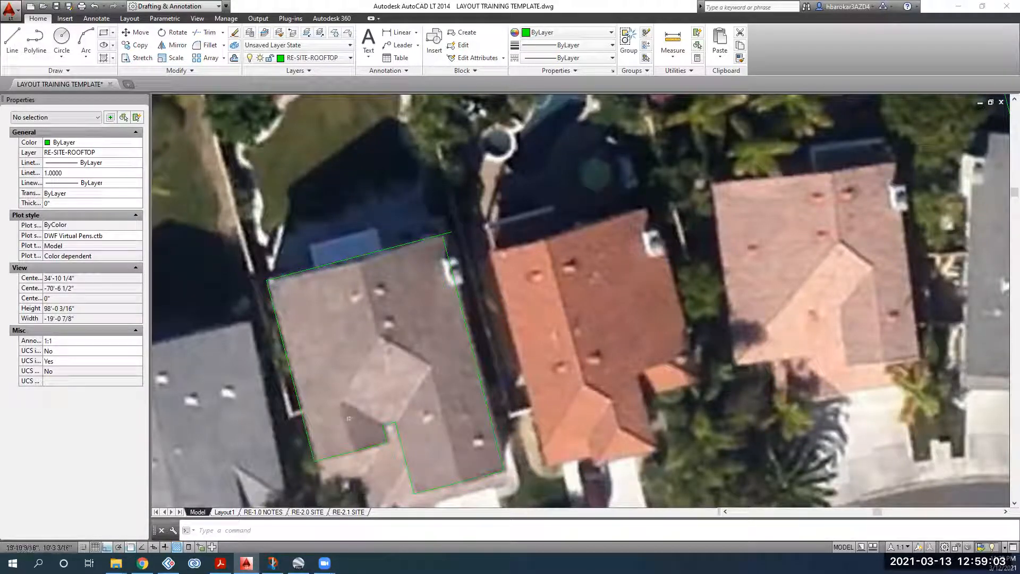
{"action": "left_click", "coordinate": [354, 451]}
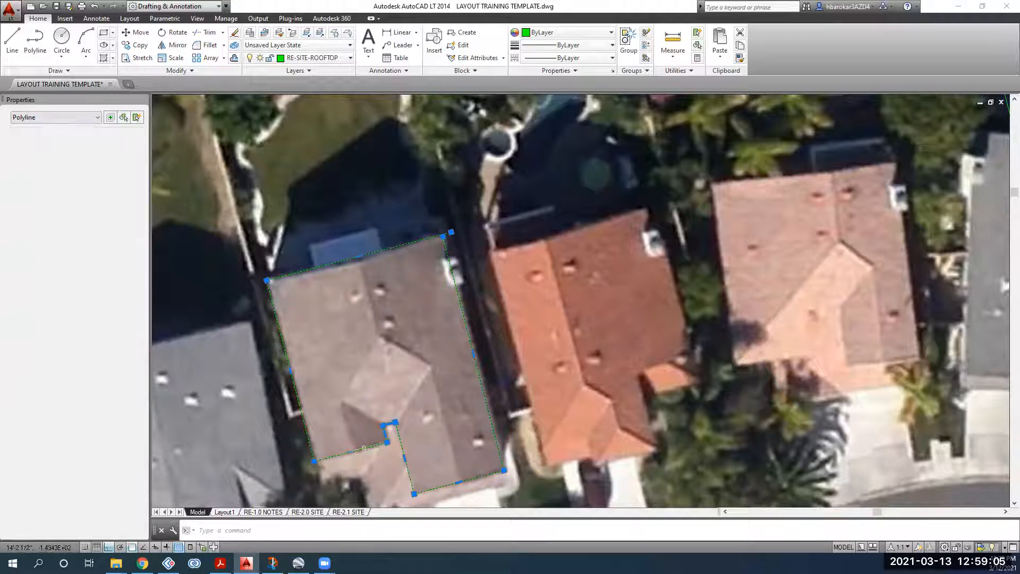
{"action": "key", "text": "Escape"}
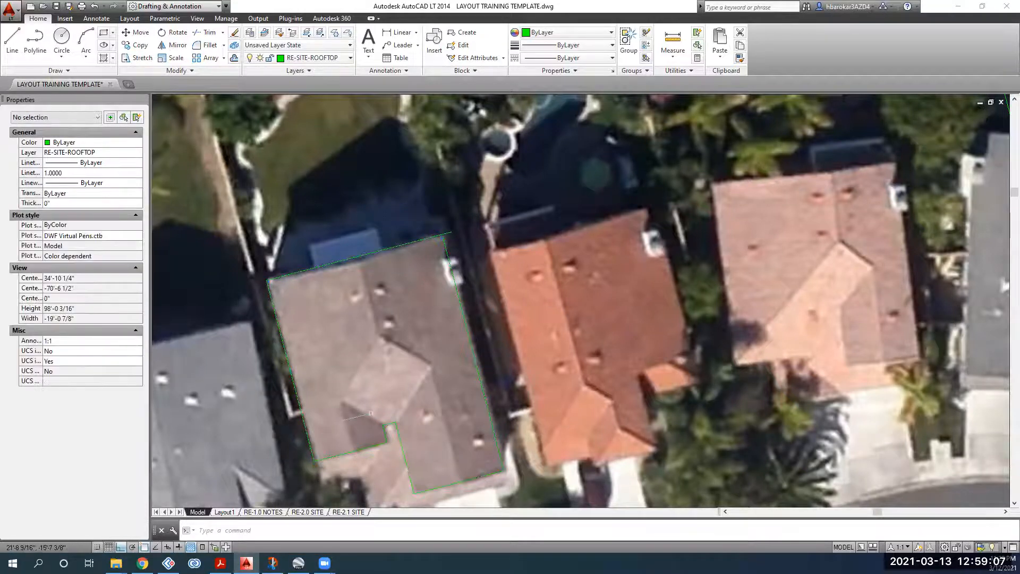
{"action": "middle_click_drag", "start_coordinate": [363, 504], "coordinate": [377, 463]}
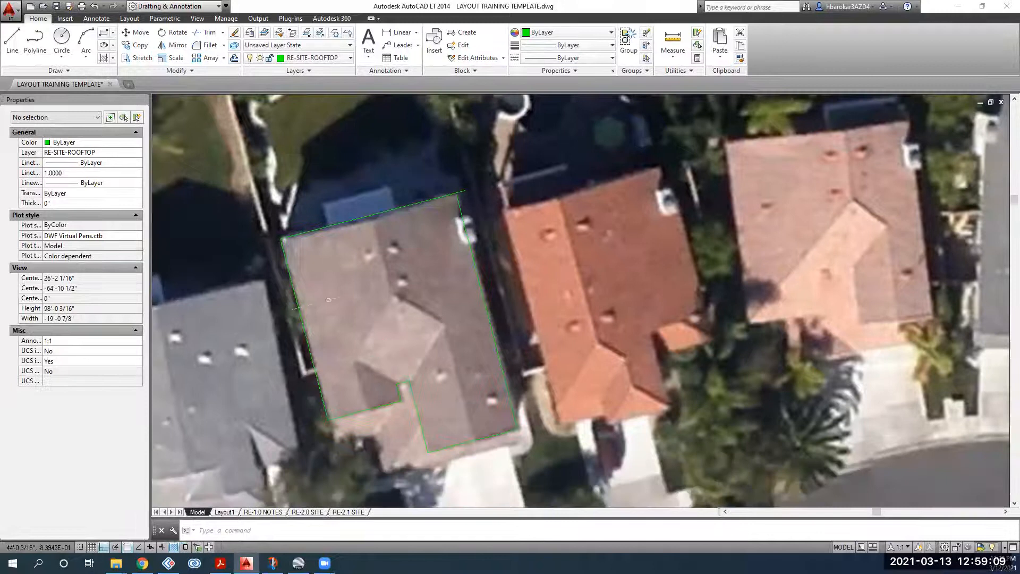
{"action": "scroll", "coordinate": [456, 193], "scroll_direction": "up", "scroll_amount": 5}
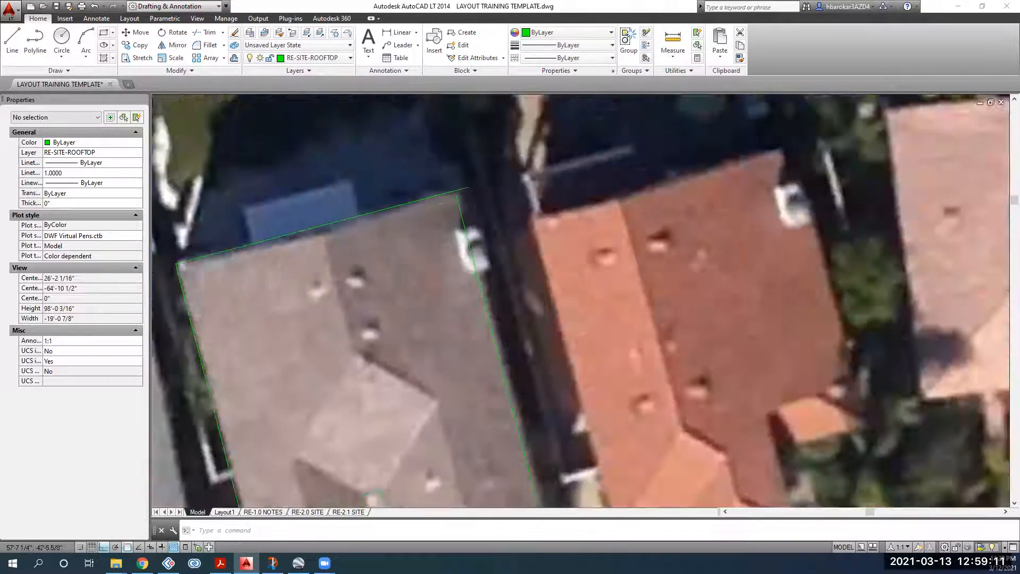
Step: Move the corner vertex onto the roof's top edge and snap the overshooting end onto it
{"action": "left_click", "coordinate": [452, 209]}
{"action": "scroll", "coordinate": [453, 195], "scroll_direction": "up", "scroll_amount": 4}
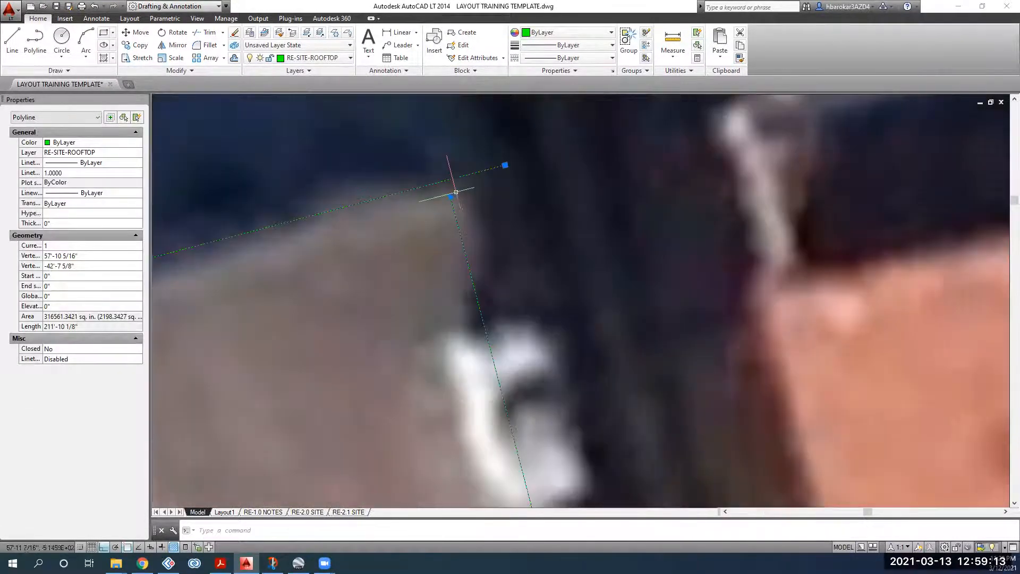
{"action": "left_click", "coordinate": [451, 198]}
{"action": "left_click", "coordinate": [446, 181]}
{"action": "left_click", "coordinate": [505, 165]}
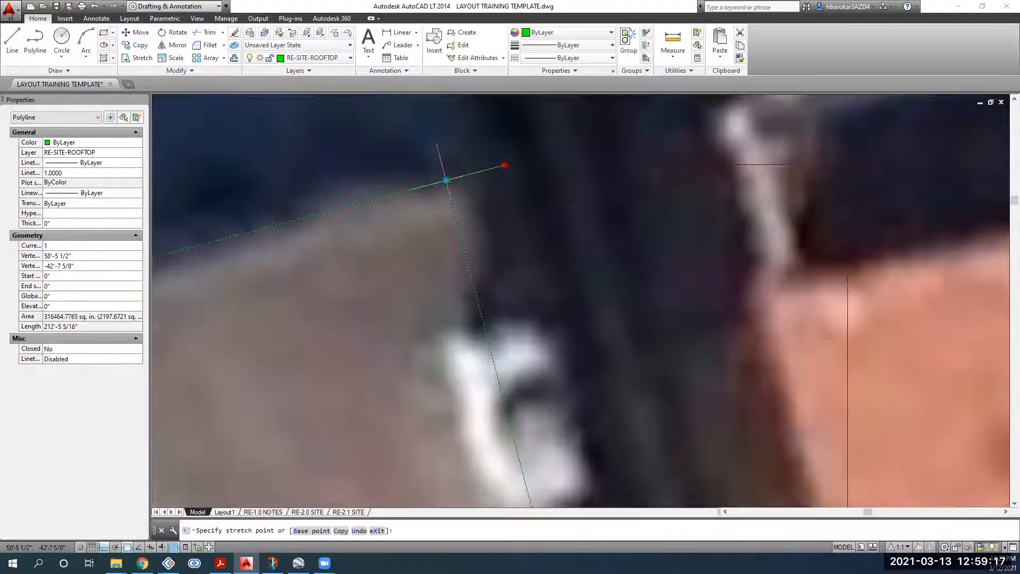
{"action": "left_click", "coordinate": [446, 182]}
{"action": "key", "text": "Escape"}
Step: Pan out and select the outline to confirm its 2197.67 sq ft area
{"action": "scroll", "coordinate": [428, 244], "scroll_direction": "down", "scroll_amount": 6}
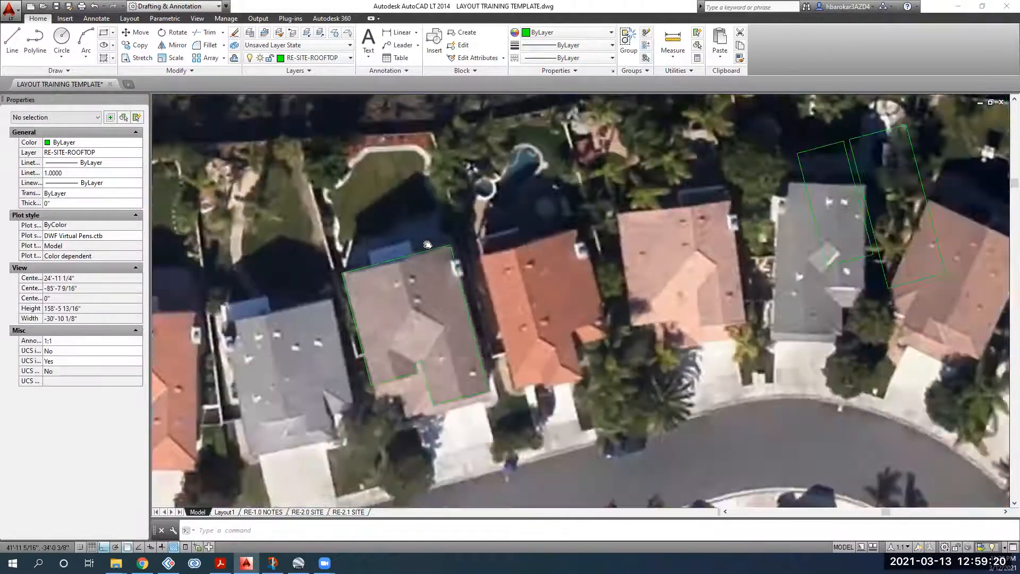
{"action": "middle_click_drag", "start_coordinate": [428, 245], "coordinate": [415, 197]}
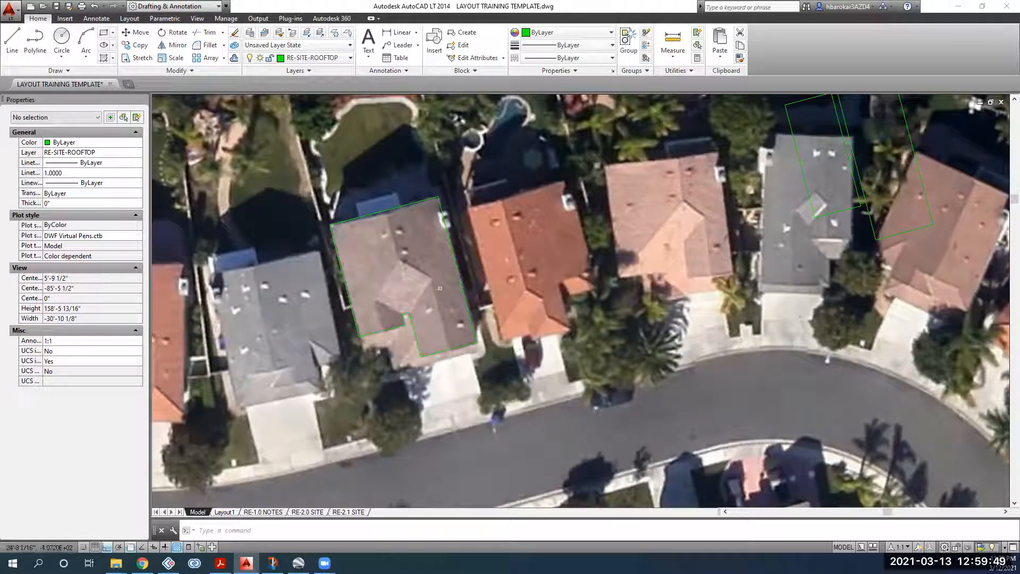
{"action": "scroll", "coordinate": [414, 287], "scroll_direction": "up", "scroll_amount": 3}
{"action": "scroll", "coordinate": [436, 303], "scroll_direction": "down", "scroll_amount": 3}
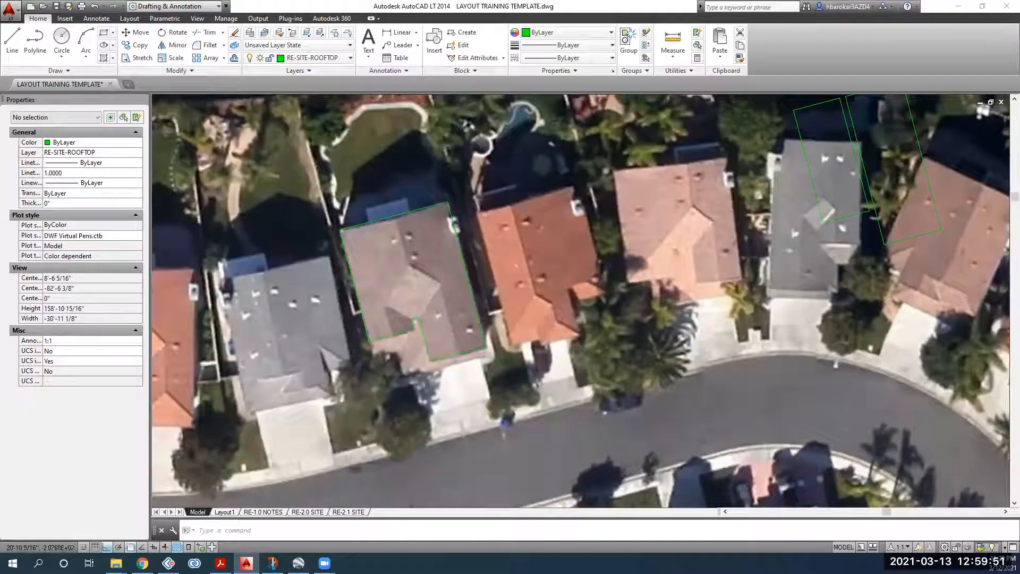
{"action": "scroll", "coordinate": [409, 311], "scroll_direction": "up", "scroll_amount": 2}
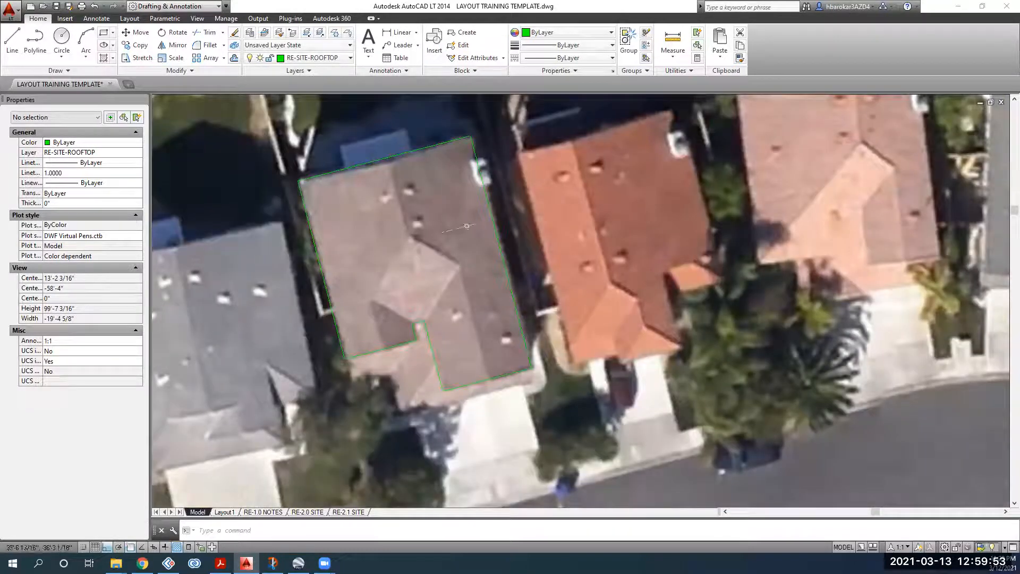
{"action": "left_click", "coordinate": [493, 222]}
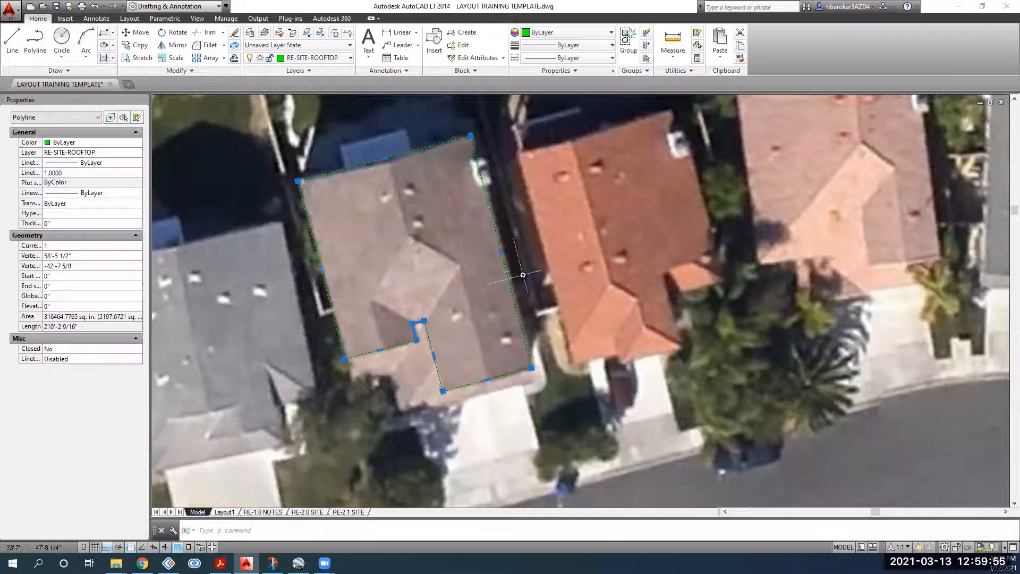
{"action": "key", "text": "Escape"}
{"action": "middle_click_drag", "start_coordinate": [487, 359], "coordinate": [485, 387]}
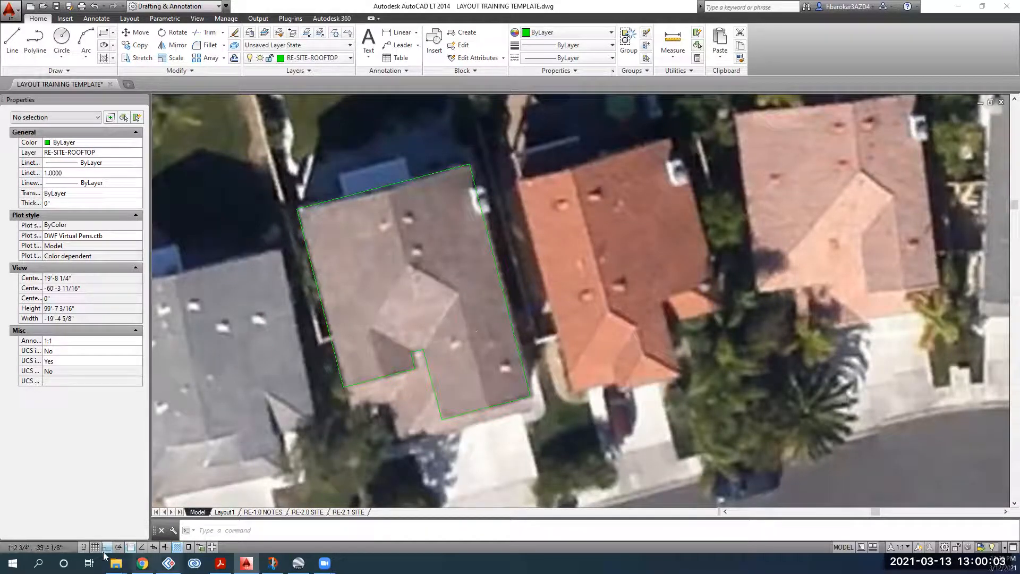
Step: Download DJI_0226.JPG from the Gmail attachment to the Desktop, then go back to AutoCAD
{"action": "left_click", "coordinate": [143, 563]}
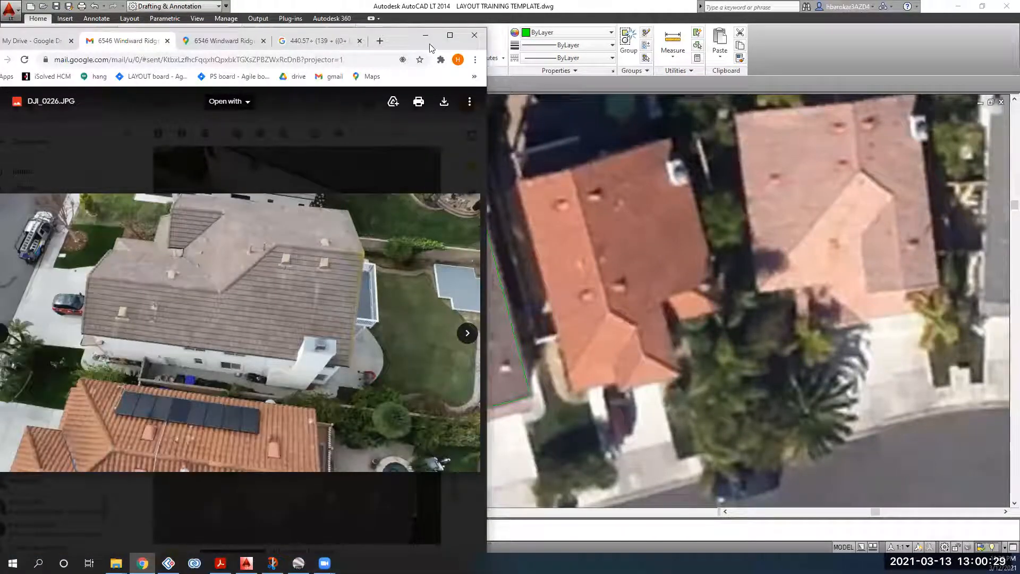
{"action": "left_click", "coordinate": [446, 102]}
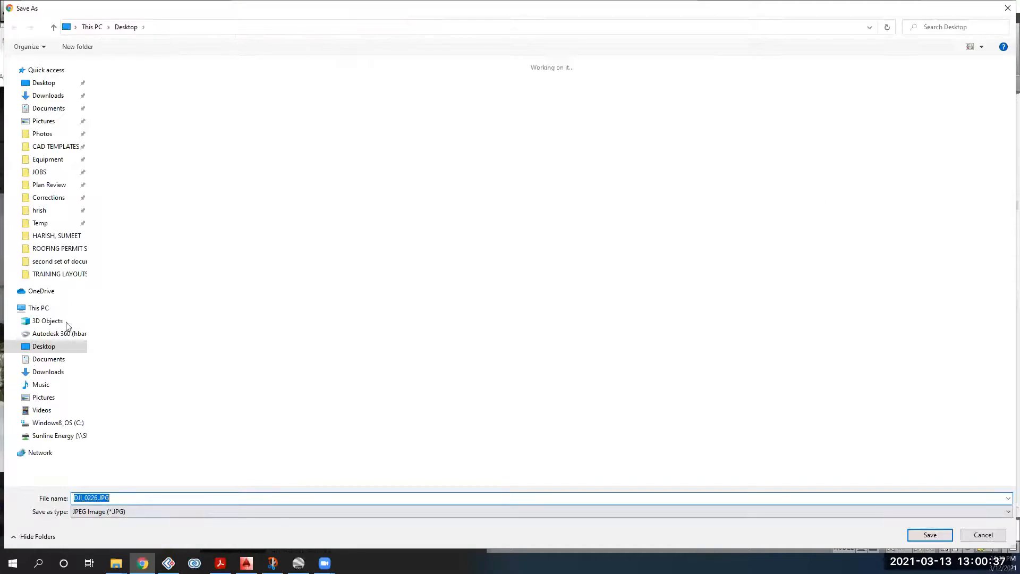
{"action": "left_click", "coordinate": [945, 539]}
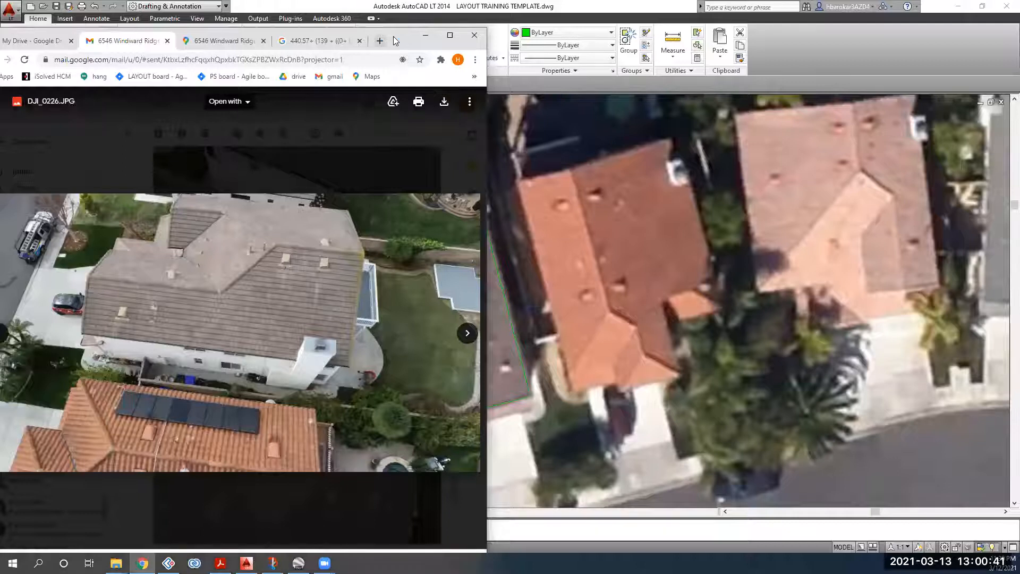
{"action": "left_click", "coordinate": [40, 20]}
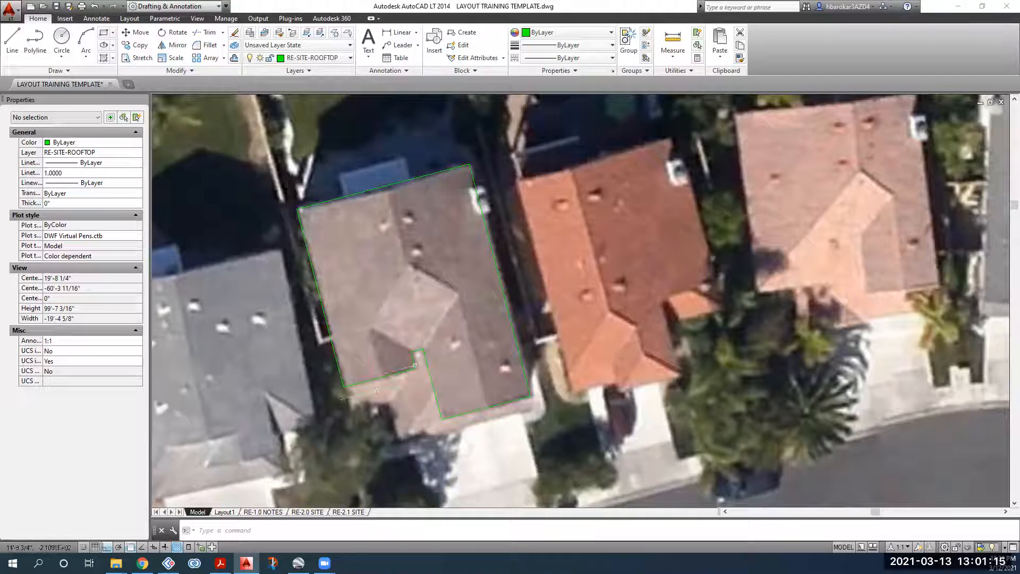
Step: Add a line segment at the outline's notch corner and cancel the stray selection window
{"action": "left_click", "coordinate": [414, 365]}
{"action": "left_click", "coordinate": [536, 327]}
{"action": "key", "text": "Escape"}
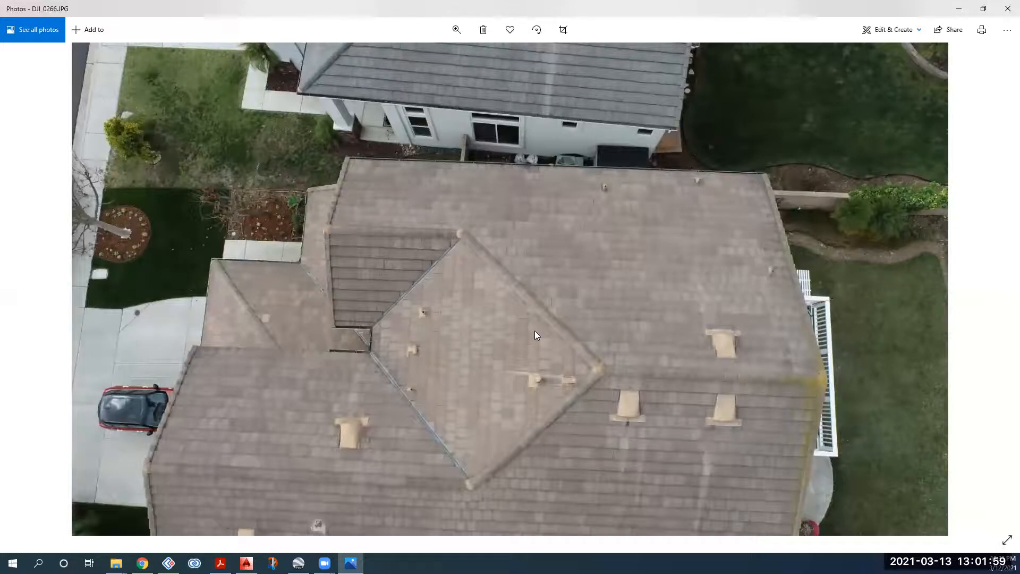
Step: Browse the drone photos, zoom and pan across the roof vents, then close Photos
{"action": "key", "text": "Right"}
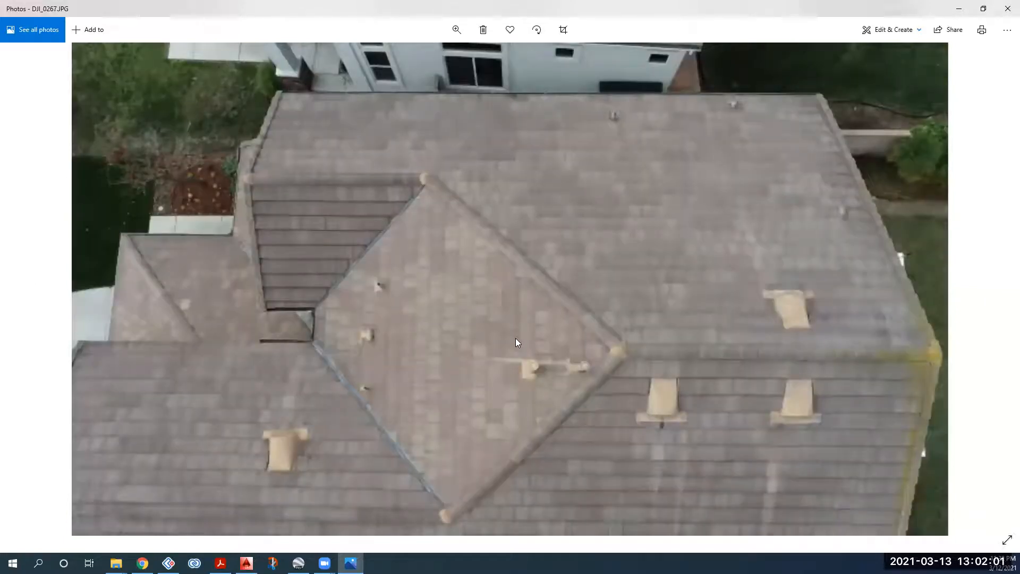
{"action": "key", "text": "Left"}
{"action": "key", "text": "Left"}
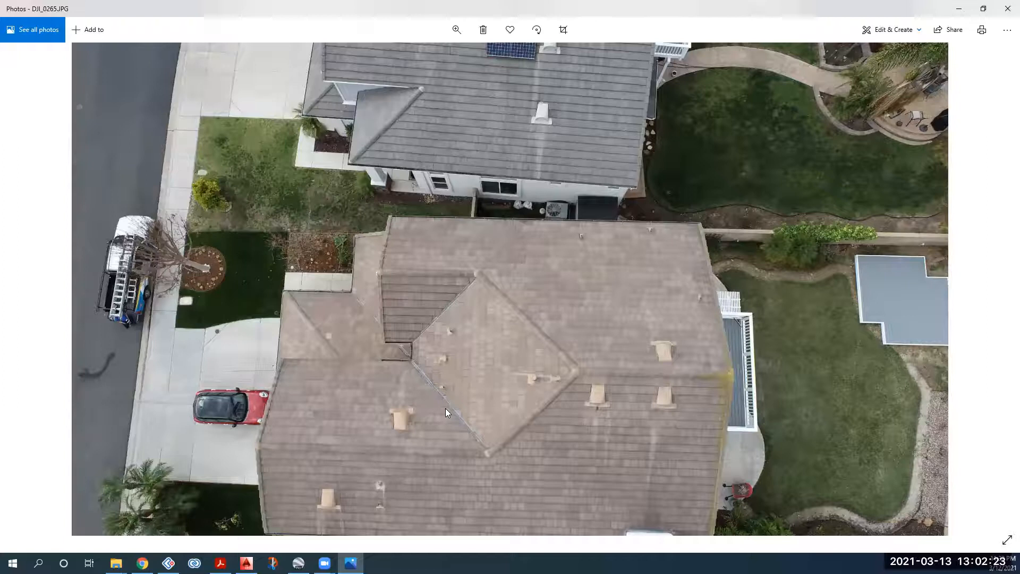
{"action": "left_click", "coordinate": [456, 29]}
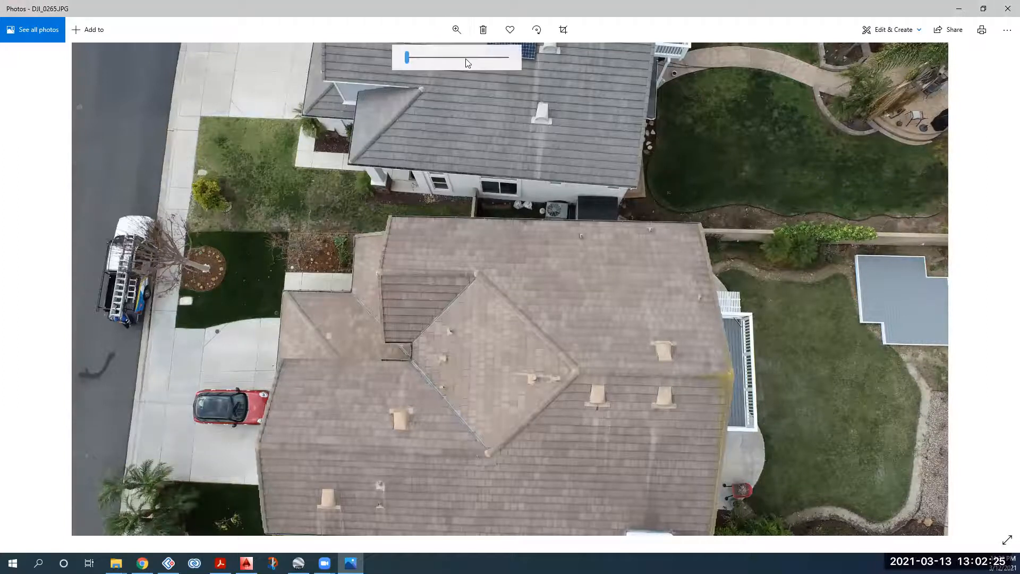
{"action": "left_click", "coordinate": [465, 58]}
{"action": "left_click_drag", "start_coordinate": [416, 58], "coordinate": [433, 58]}
{"action": "left_click_drag", "start_coordinate": [368, 366], "coordinate": [432, 273]}
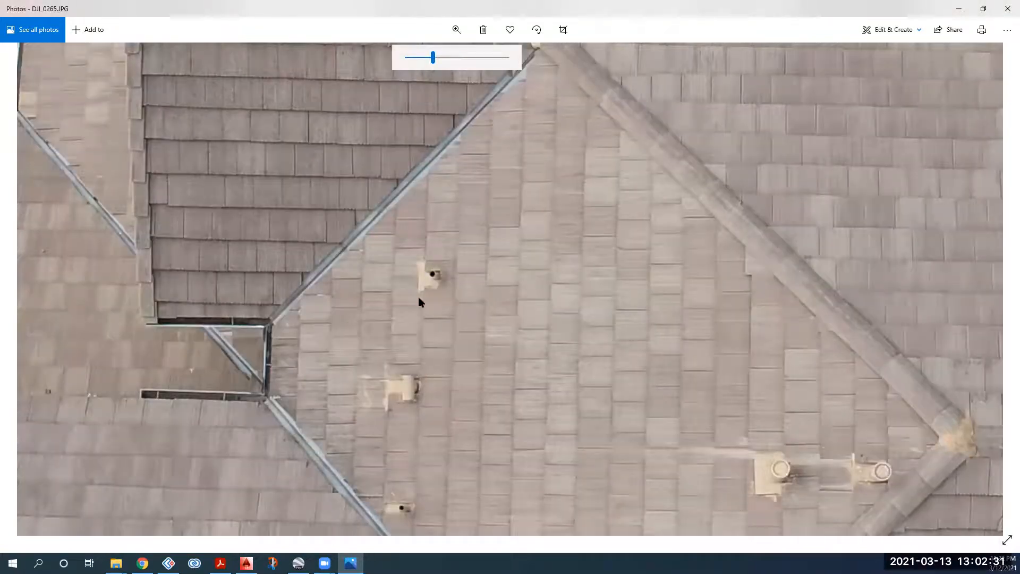
{"action": "left_click_drag", "start_coordinate": [404, 373], "coordinate": [410, 313]}
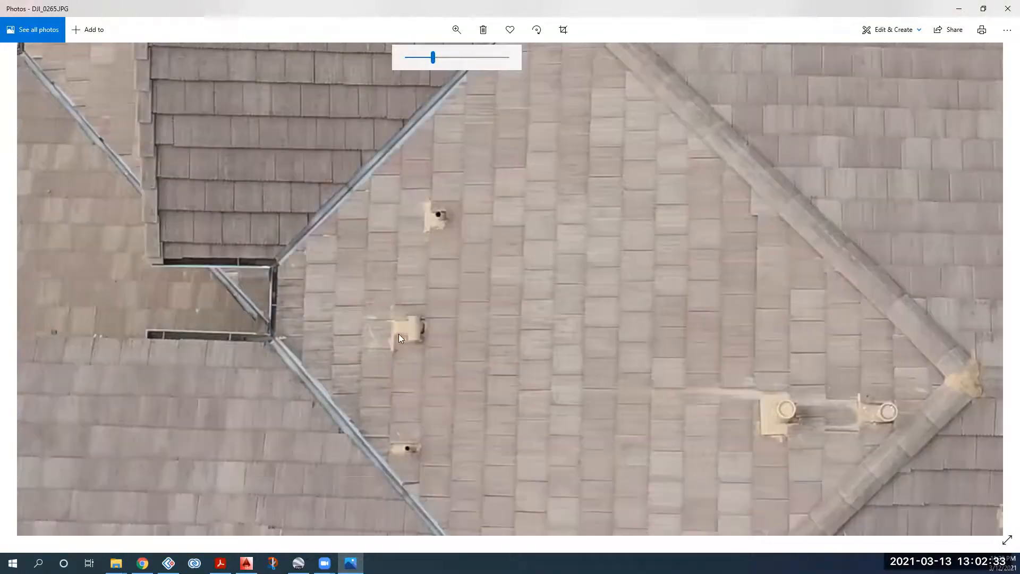
{"action": "left_click_drag", "start_coordinate": [433, 58], "coordinate": [393, 59]}
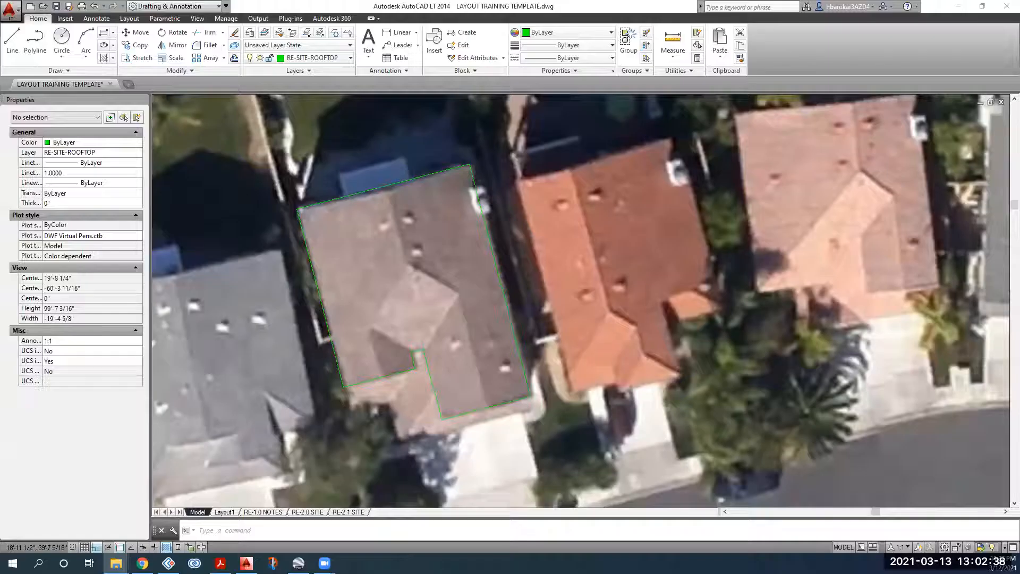
{"action": "left_click", "coordinate": [1006, 8]}
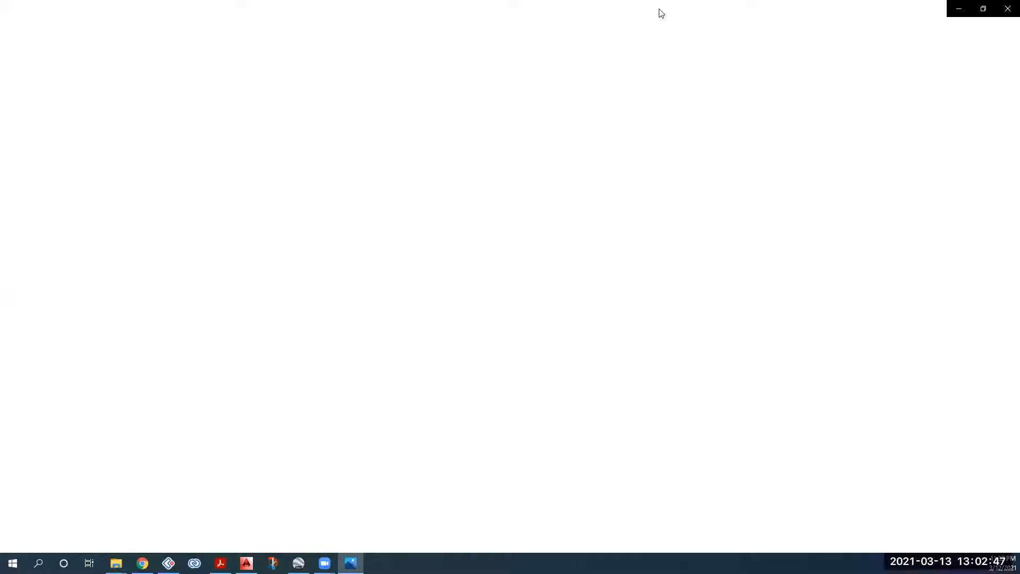
{"action": "left_click_drag", "start_coordinate": [657, 10], "coordinate": [657, 0]}
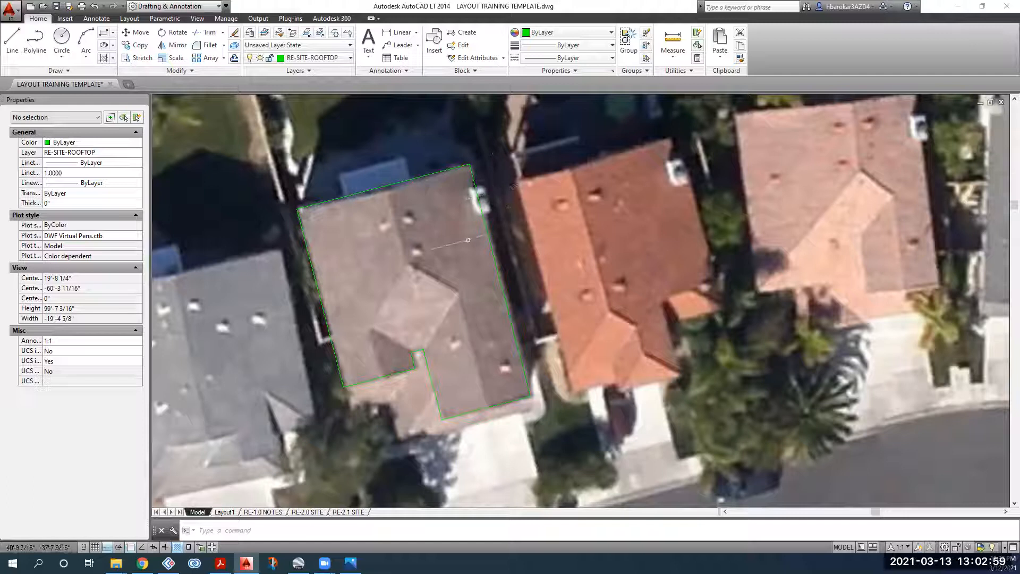
Step: Select the green roof outline, then start a new polyline with PL
{"action": "left_click", "coordinate": [532, 326]}
{"action": "left_click", "coordinate": [505, 339]}
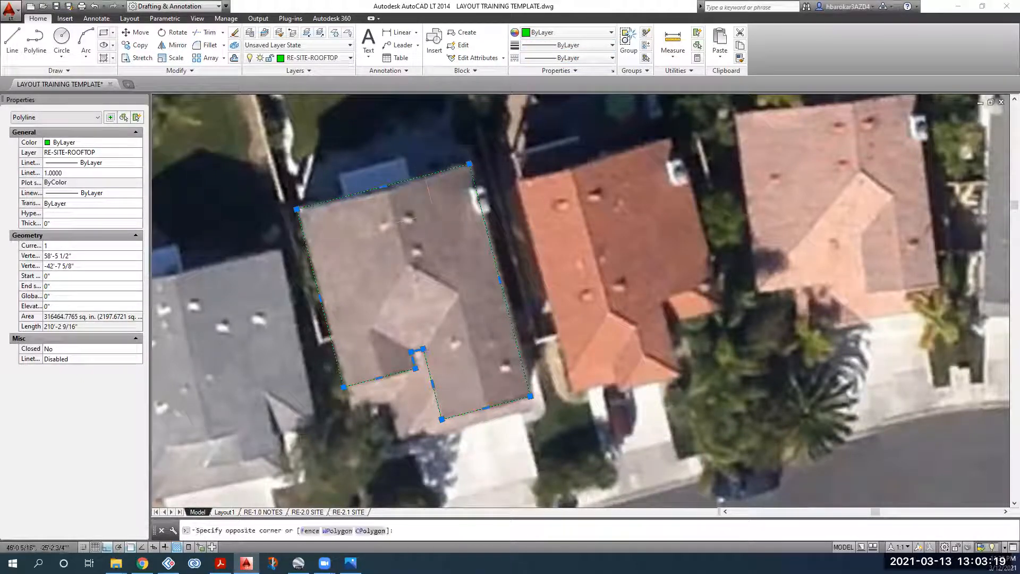
{"action": "type", "text": "pl"}
{"action": "key", "text": "Return"}
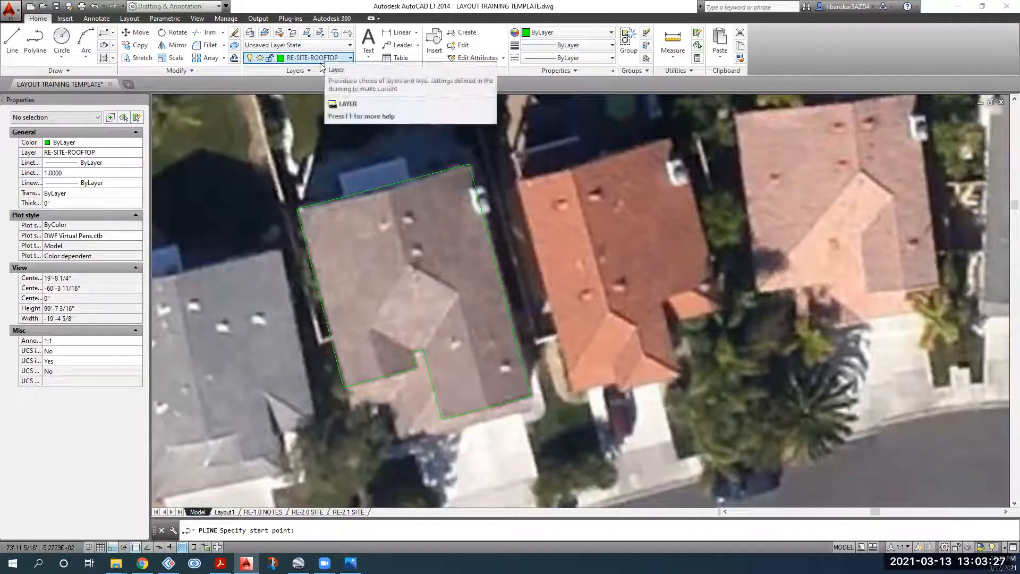
Step: Set the current object colour to Blue from the Properties panel
{"action": "left_click", "coordinate": [546, 34]}
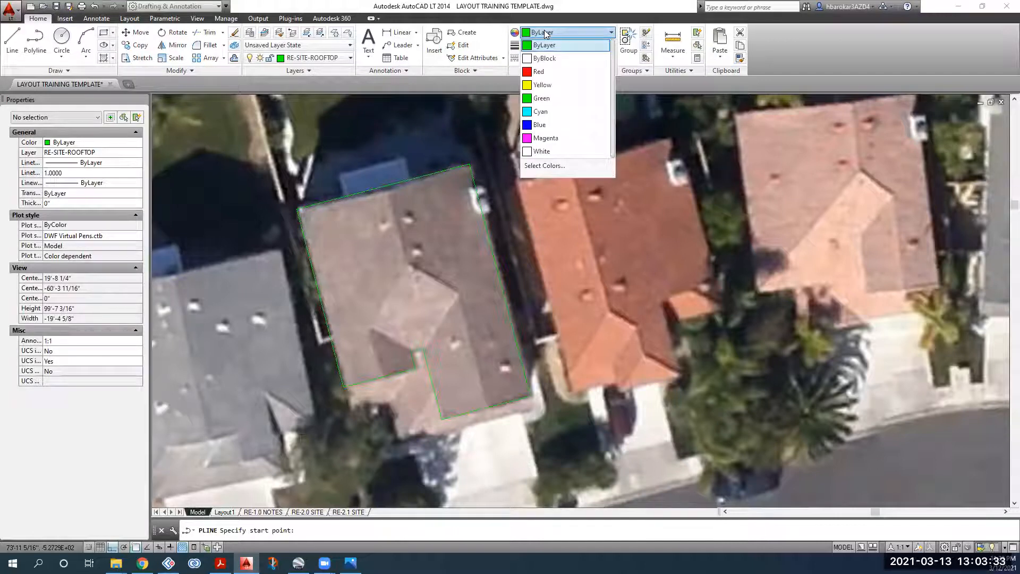
{"action": "left_click", "coordinate": [545, 34]}
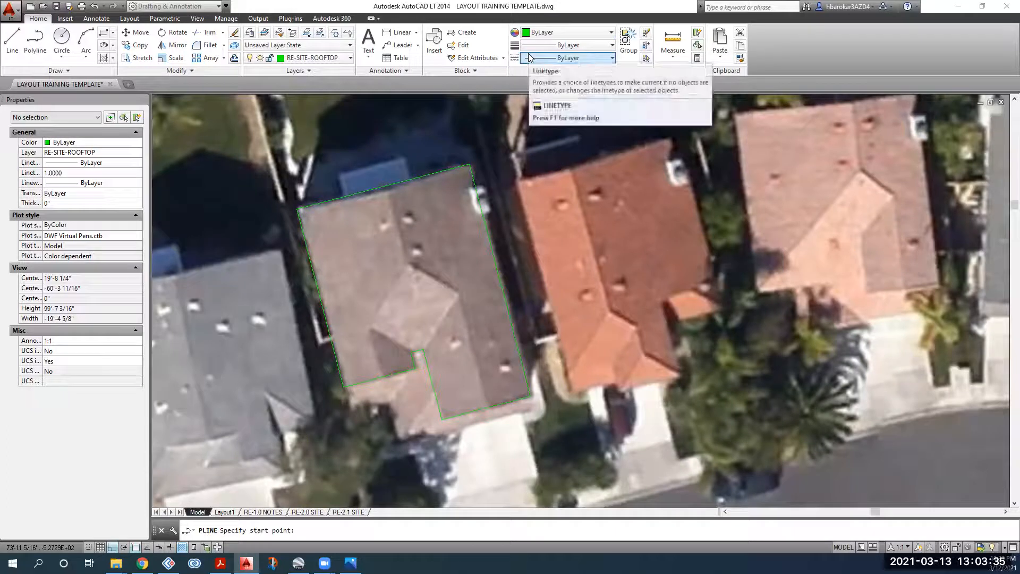
{"action": "left_click", "coordinate": [544, 33]}
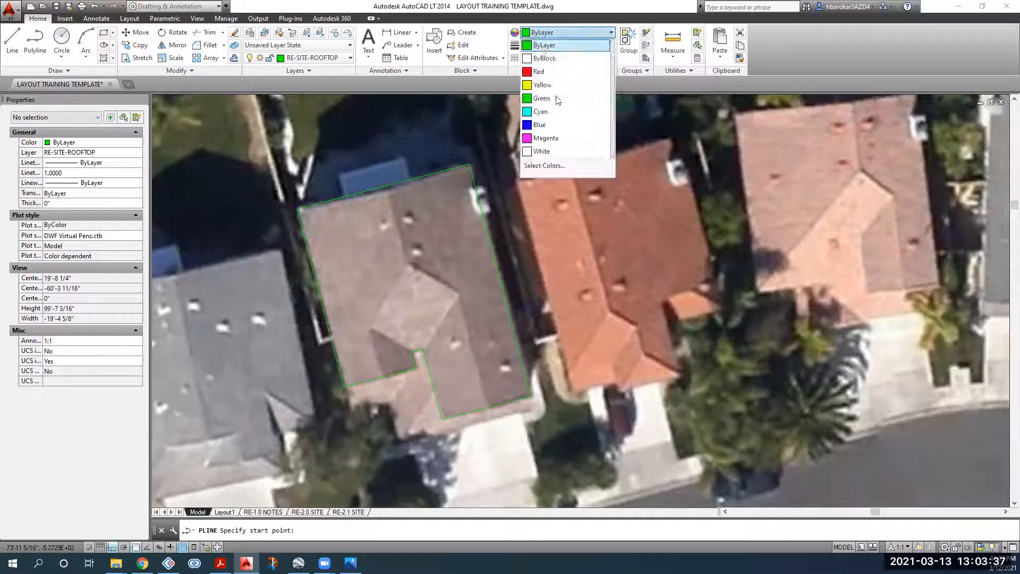
{"action": "left_click", "coordinate": [557, 127]}
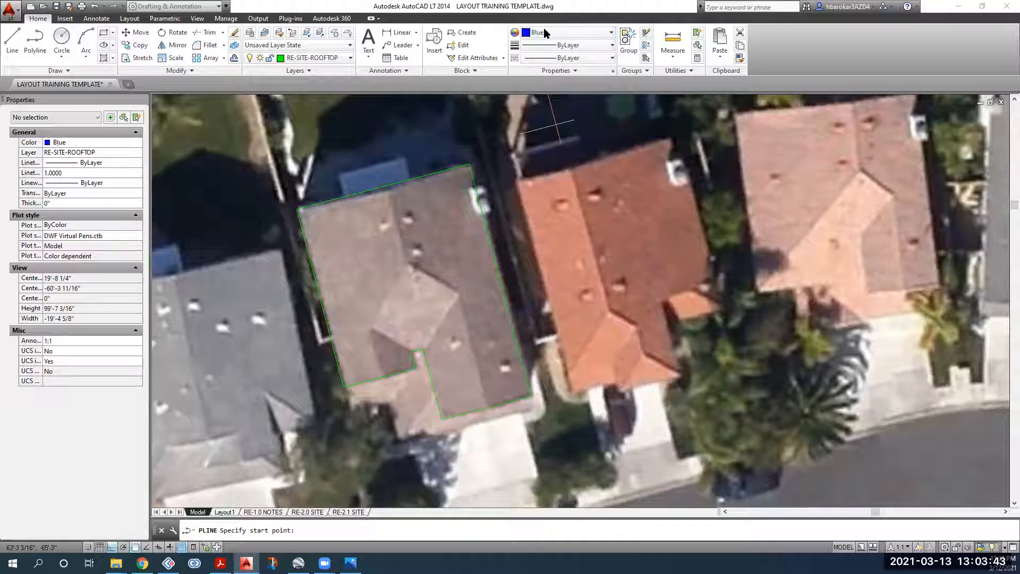
Step: Set the linetype to HIDDEN2 and draw a ridge line down from the roof's top edge
{"action": "left_click", "coordinate": [555, 57]}
{"action": "left_click", "coordinate": [564, 177]}
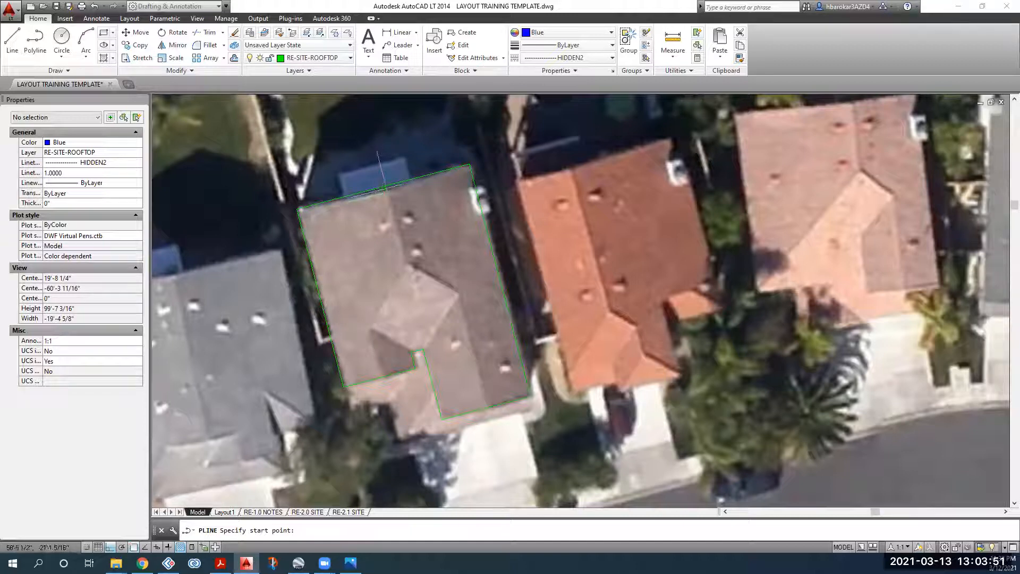
{"action": "left_click", "coordinate": [383, 187]}
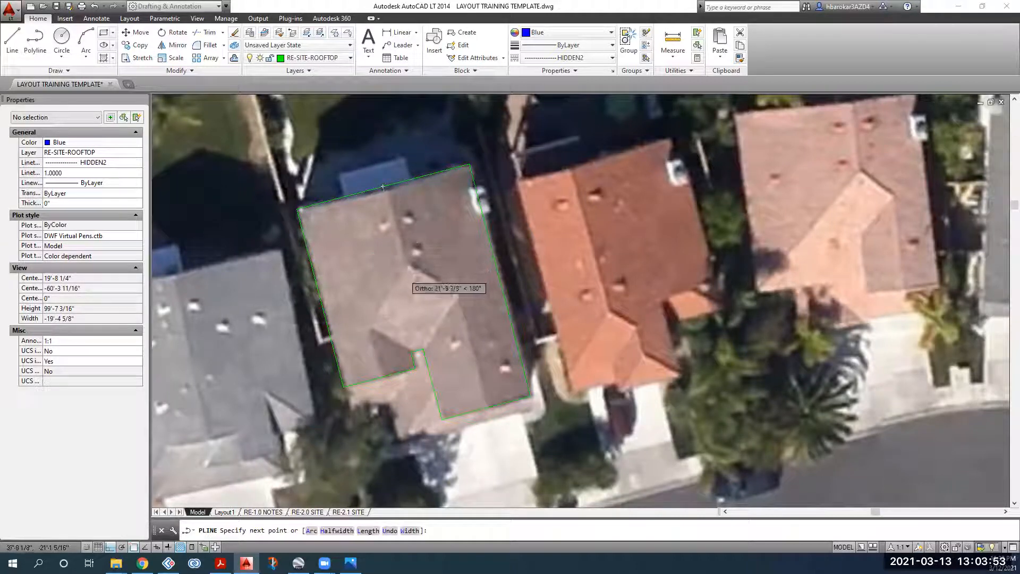
{"action": "left_click", "coordinate": [405, 271]}
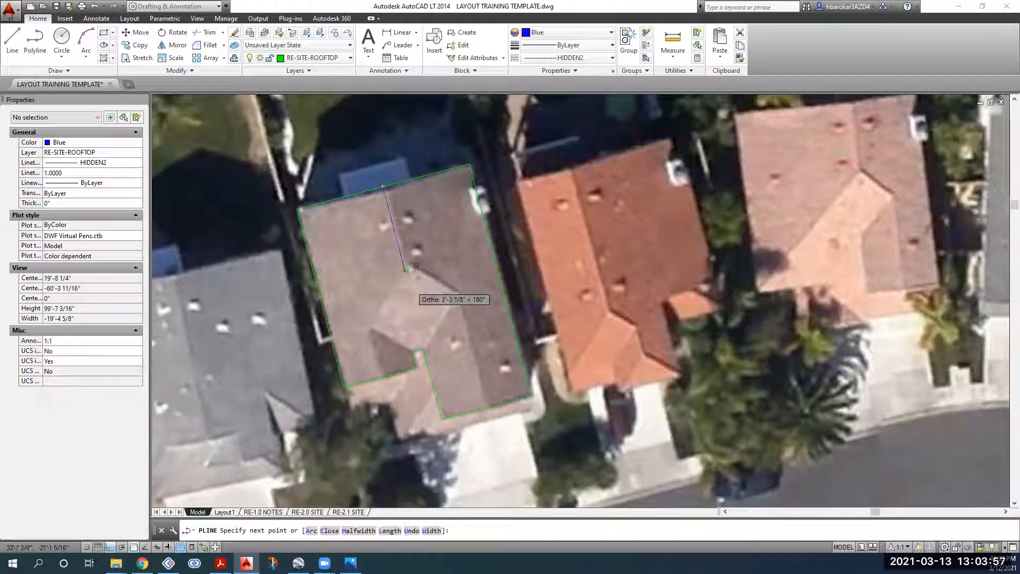
{"action": "key", "text": "Return"}
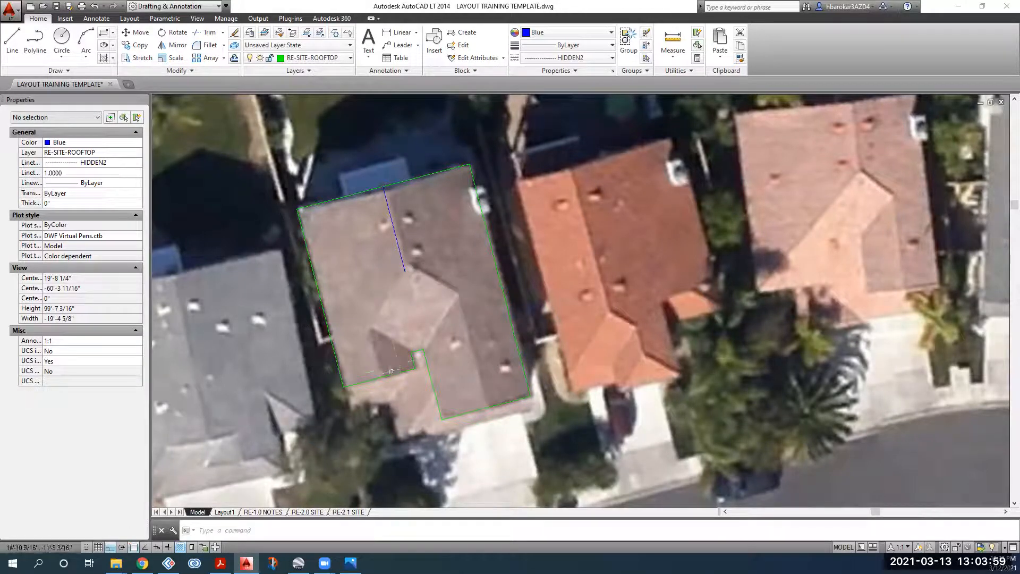
Step: Select the new ridge line to check it, then start and cancel ERASE without deleting
{"action": "key", "text": "Return"}
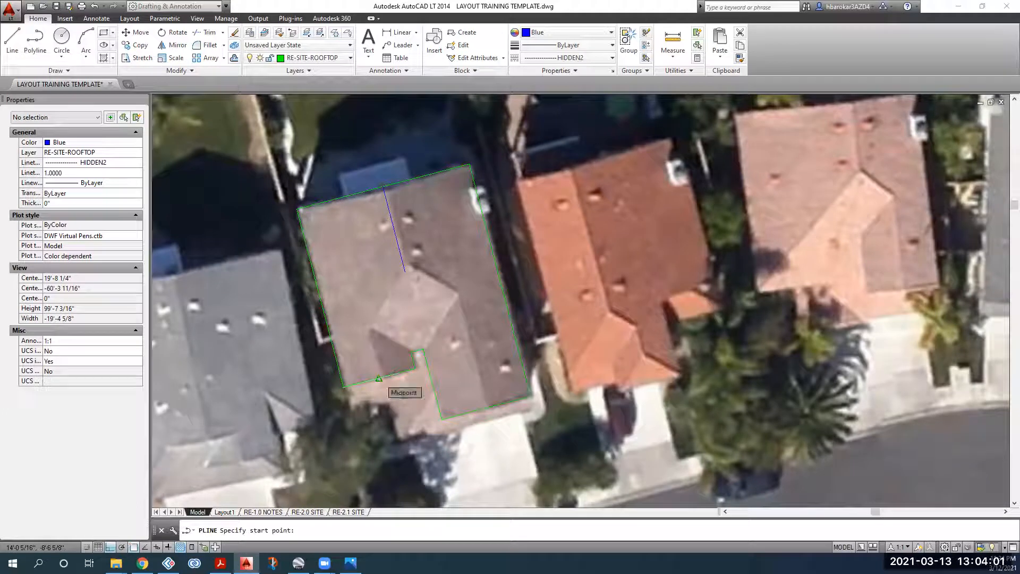
{"action": "key", "text": "Escape"}
{"action": "left_click", "coordinate": [413, 248]}
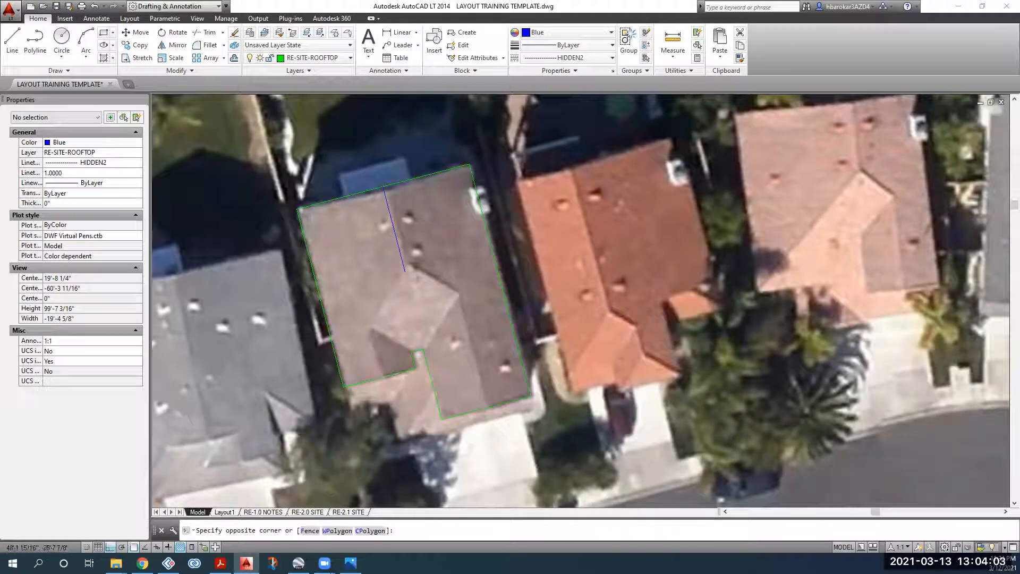
{"action": "left_click", "coordinate": [382, 260]}
{"action": "key", "text": "Escape"}
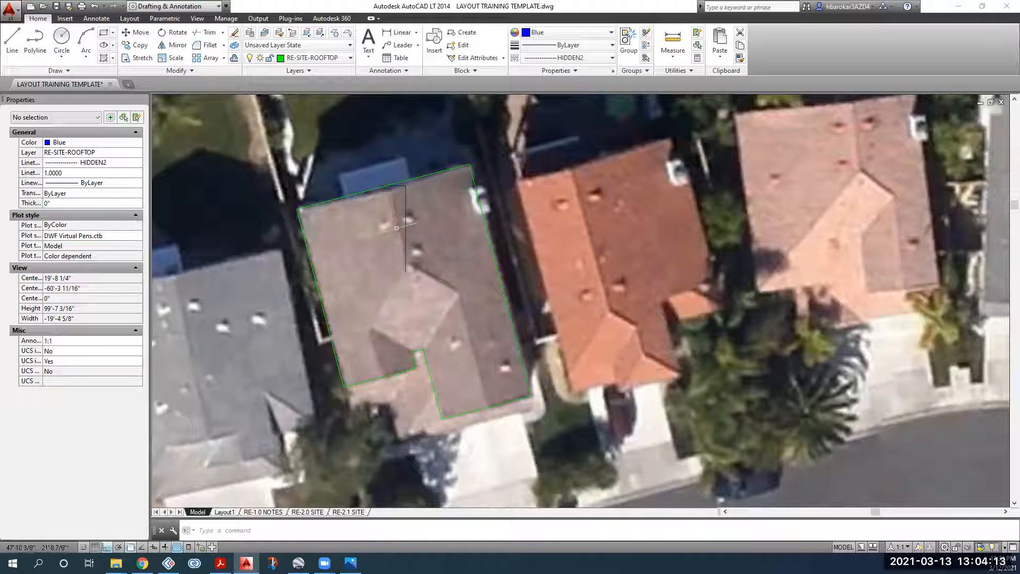
{"action": "type", "text": "e"}
{"action": "key", "text": "Return"}
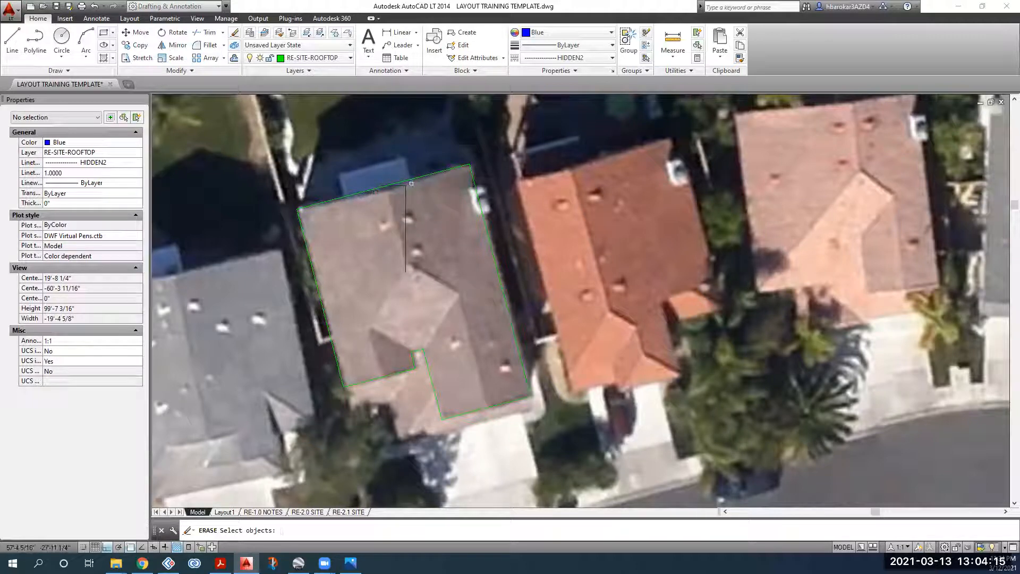
{"action": "key", "text": "Escape"}
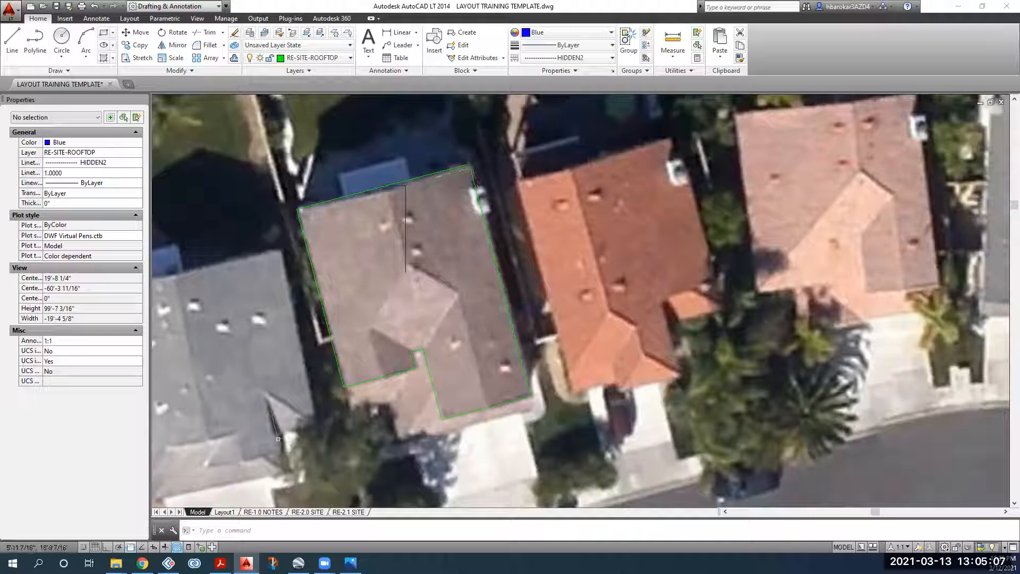
Step: Check the object snap options, then pan the roof down and to the left
{"action": "right_click", "coordinate": [128, 546]}
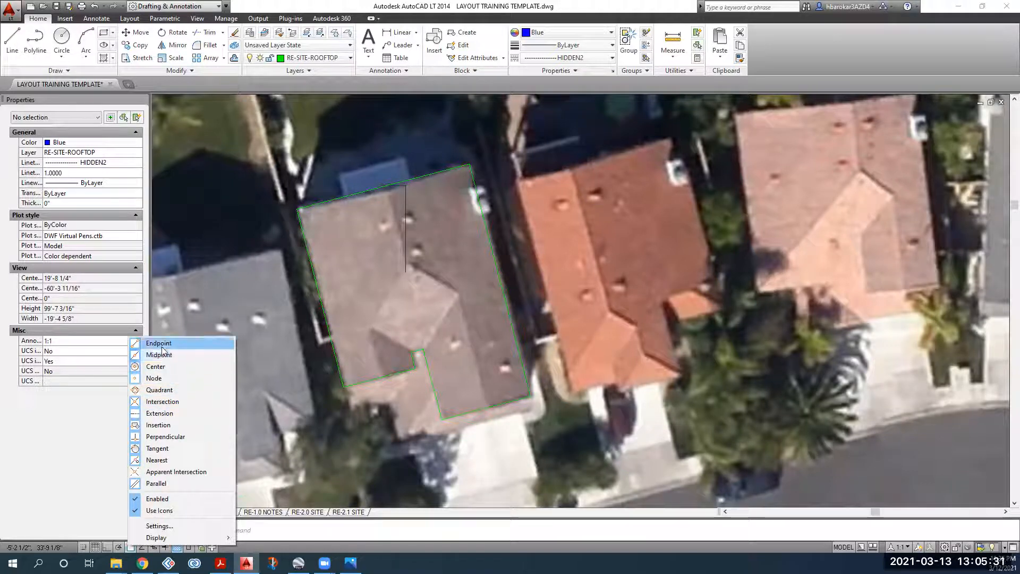
{"action": "left_click", "coordinate": [319, 410]}
{"action": "key", "text": "Escape"}
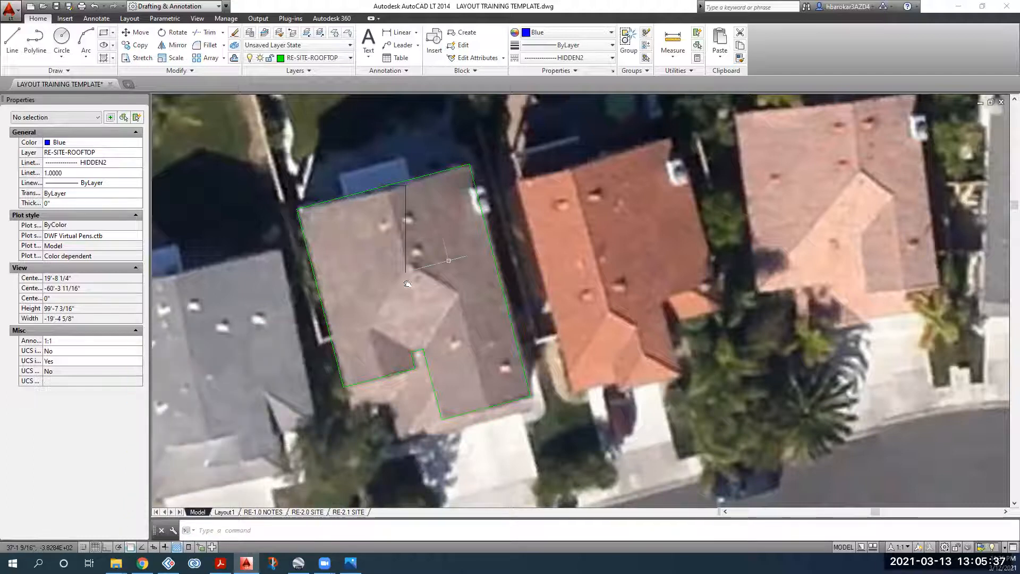
{"action": "middle_click_drag", "start_coordinate": [408, 284], "coordinate": [366, 305]}
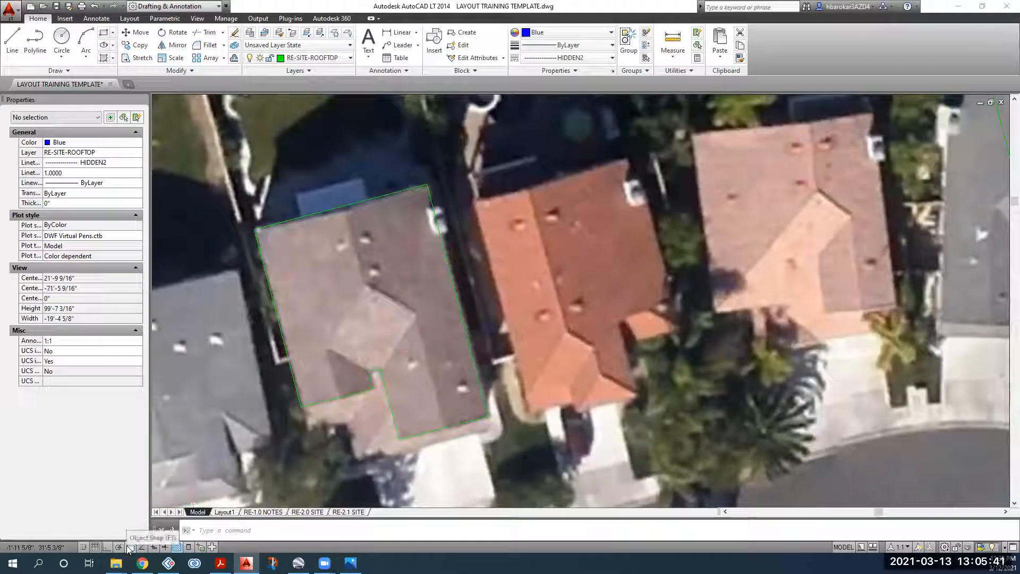
Step: Draw the upper-left ridge line with Ortho on, from the top edge to the ridge junction
{"action": "left_click", "coordinate": [20, 37]}
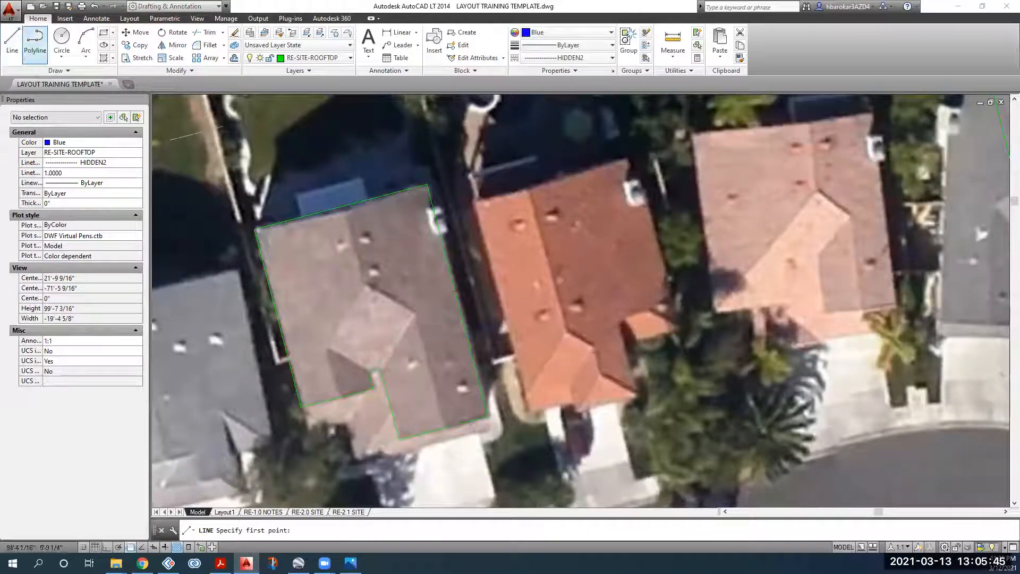
{"action": "left_click", "coordinate": [340, 207]}
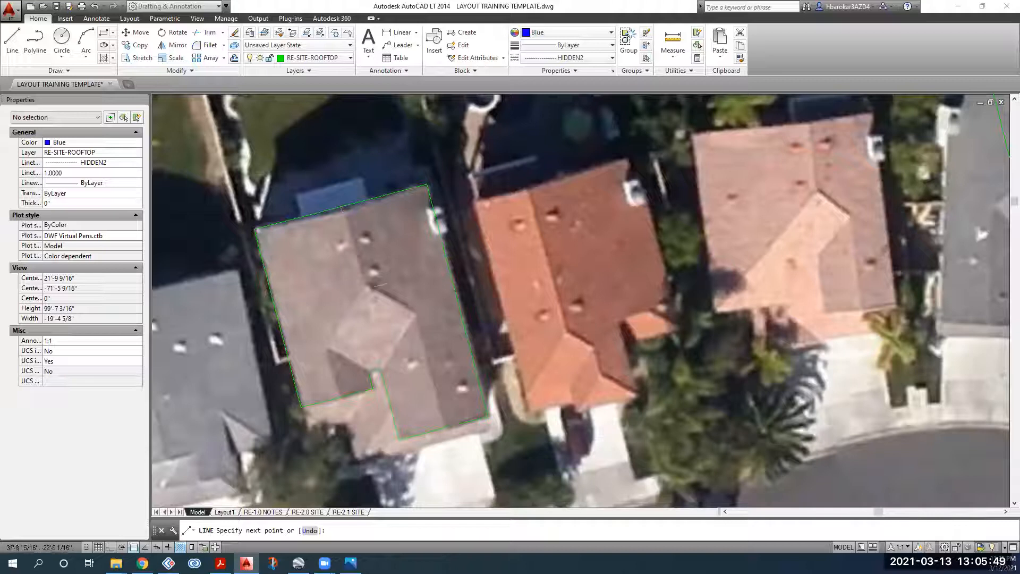
{"action": "key", "text": "F8"}
{"action": "left_click", "coordinate": [365, 299]}
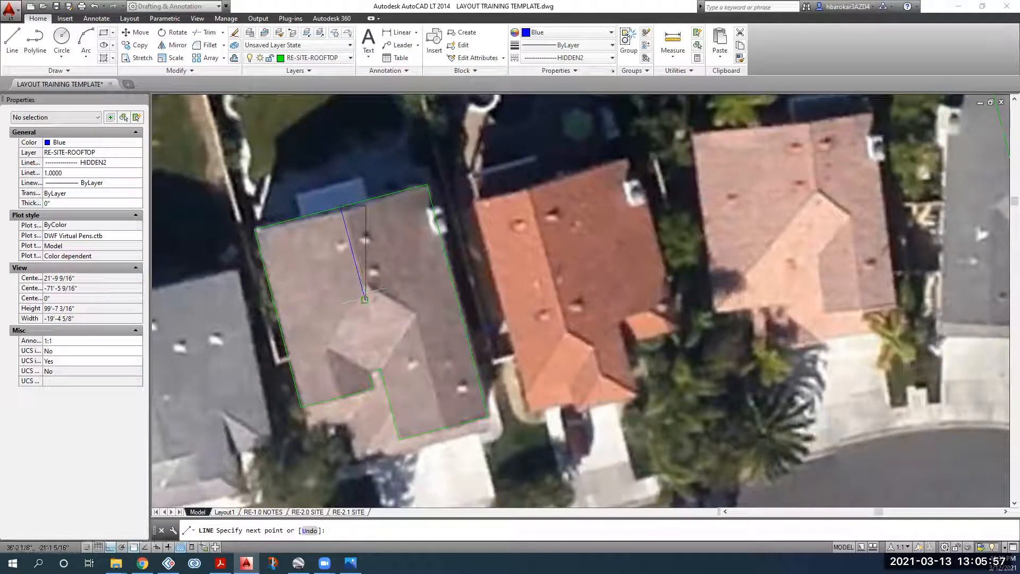
{"action": "key", "text": "Escape"}
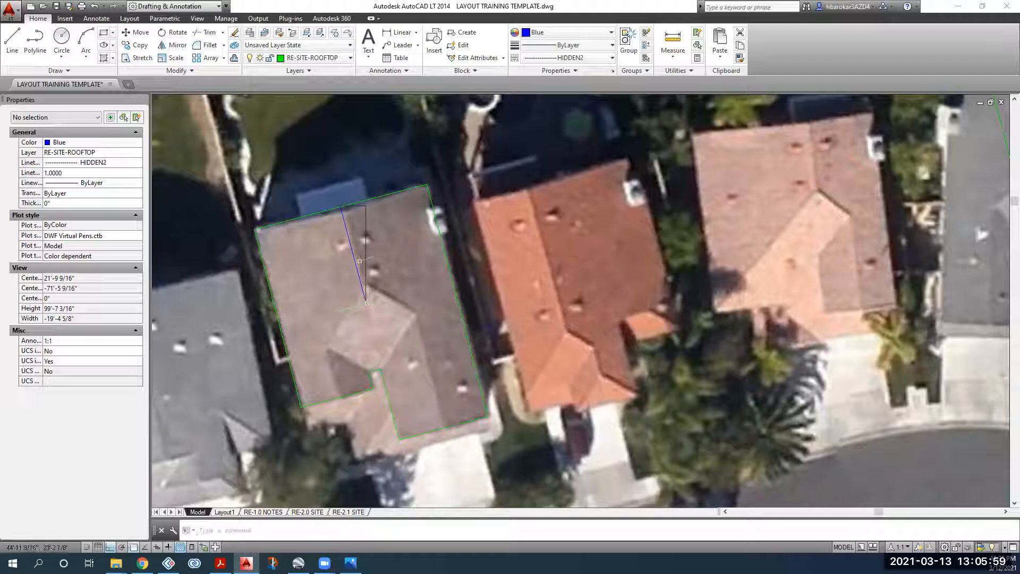
Step: Draw the lower-left and right ridge lines from edge midpoints up the roof
{"action": "left_click", "coordinate": [12, 43]}
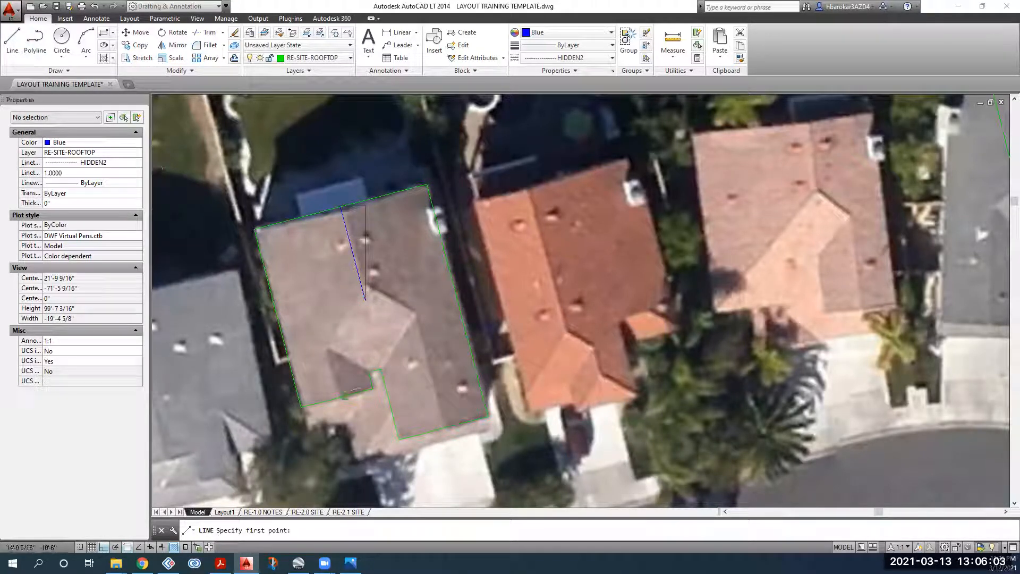
{"action": "left_click", "coordinate": [336, 398]}
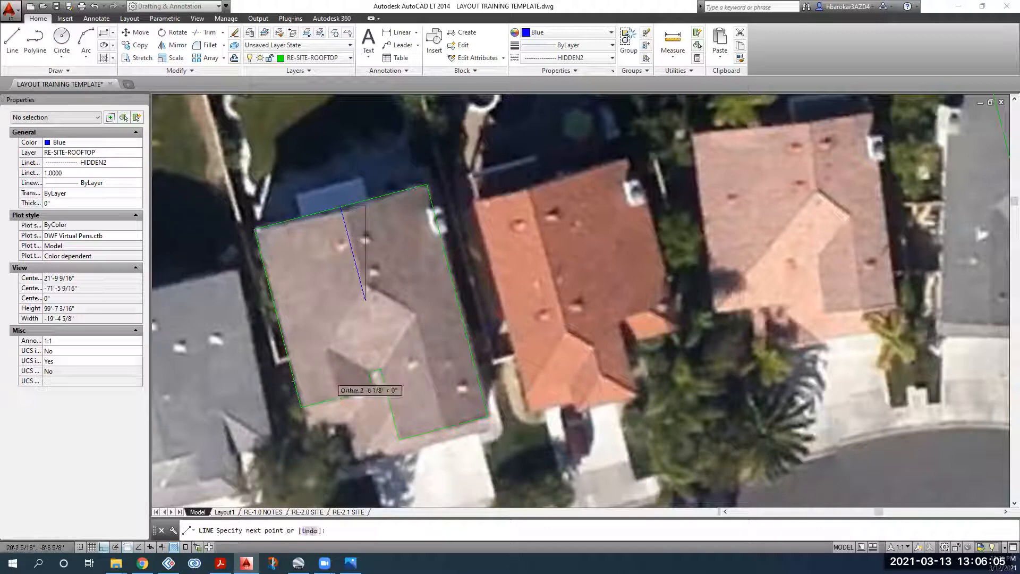
{"action": "left_click", "coordinate": [320, 333]}
{"action": "key", "text": "Return"}
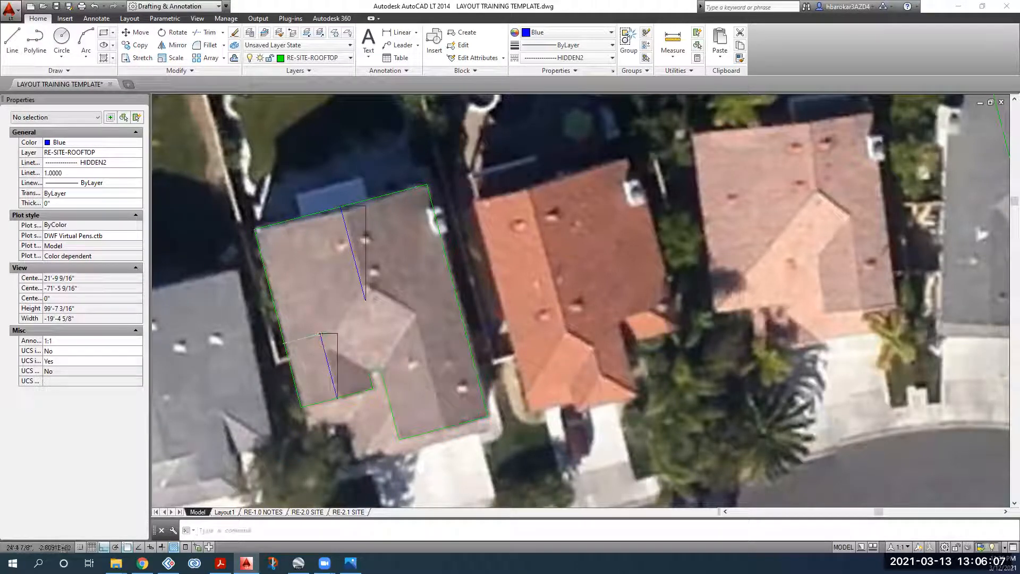
{"action": "key", "text": "Return"}
{"action": "left_click", "coordinate": [444, 428]}
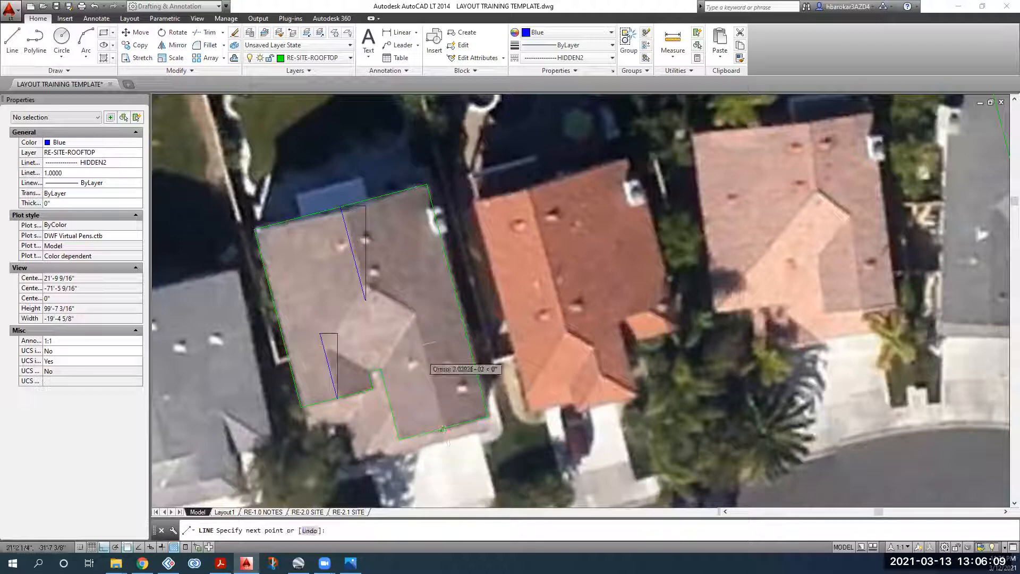
{"action": "left_click", "coordinate": [410, 298]}
{"action": "key", "text": "Return"}
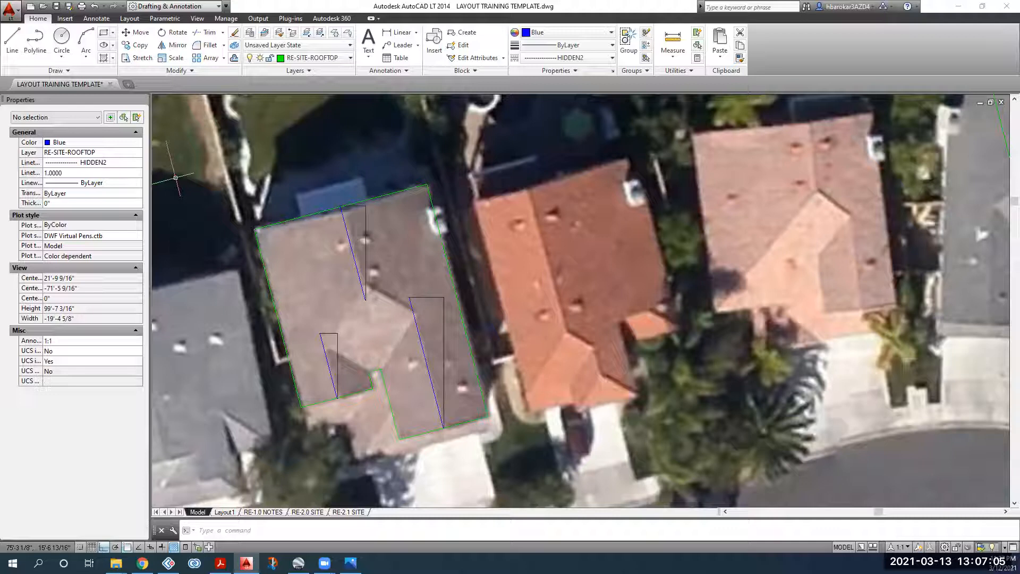
Step: Switch back from the reference photo to AutoCAD and zoom into the roof's lower-left wing
{"action": "key", "text": "alt+Tab"}
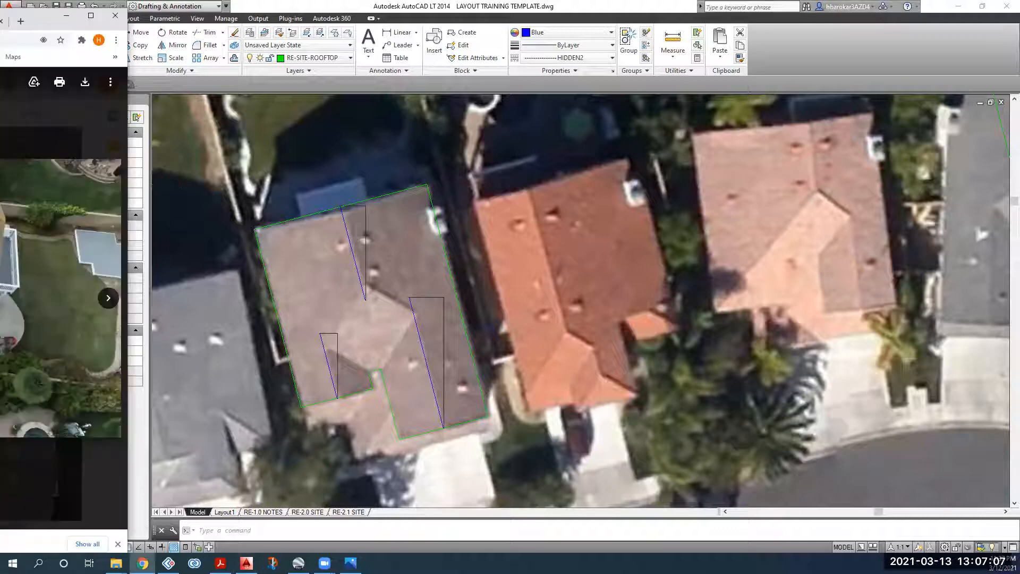
{"action": "key", "text": "alt+Tab"}
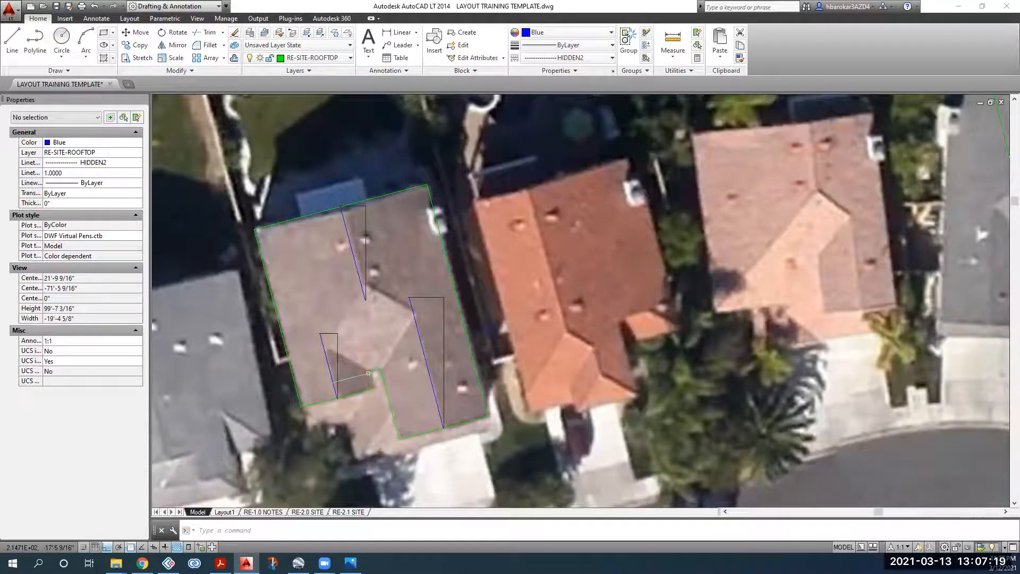
{"action": "scroll", "coordinate": [346, 364], "scroll_direction": "up", "scroll_amount": 4}
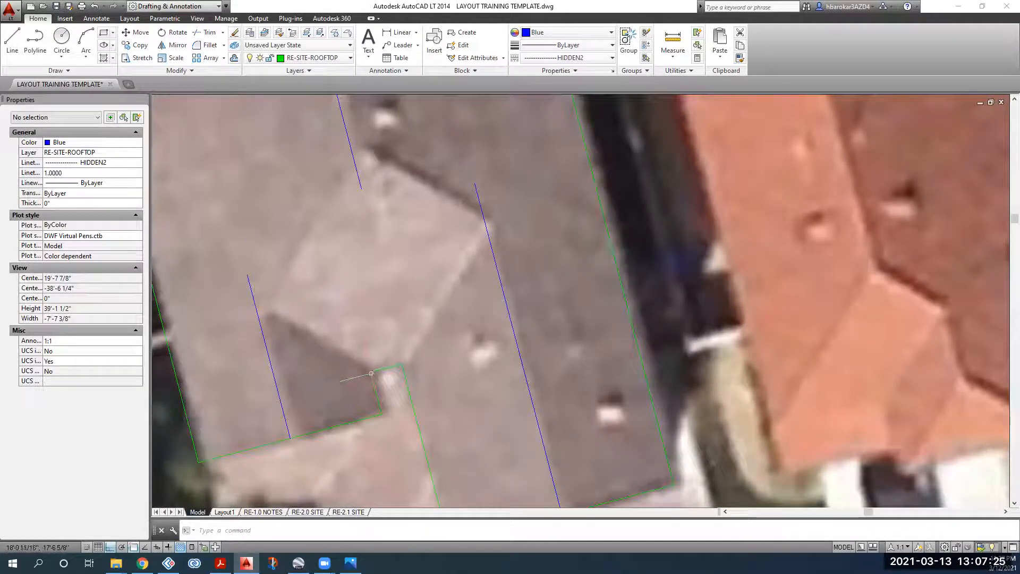
Step: Draw a blue line upward from the green outline's inner corner
{"action": "left_click", "coordinate": [13, 40]}
{"action": "left_click", "coordinate": [370, 372]}
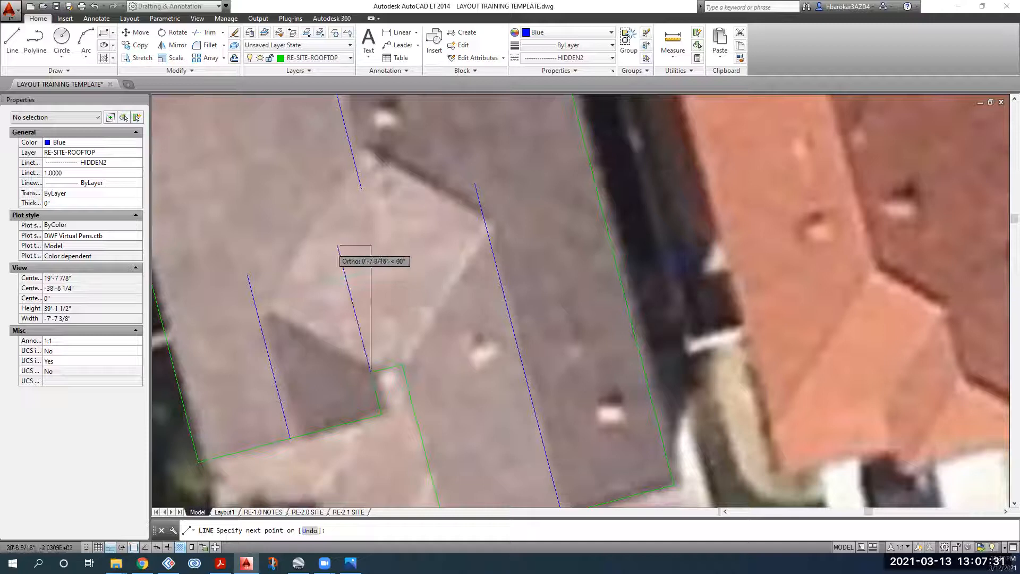
{"action": "left_click", "coordinate": [338, 246]}
{"action": "key", "text": "Return"}
Step: Select the new blue line and start a rotation, turning on a drafting aid, then cancel
{"action": "left_click", "coordinate": [370, 290]}
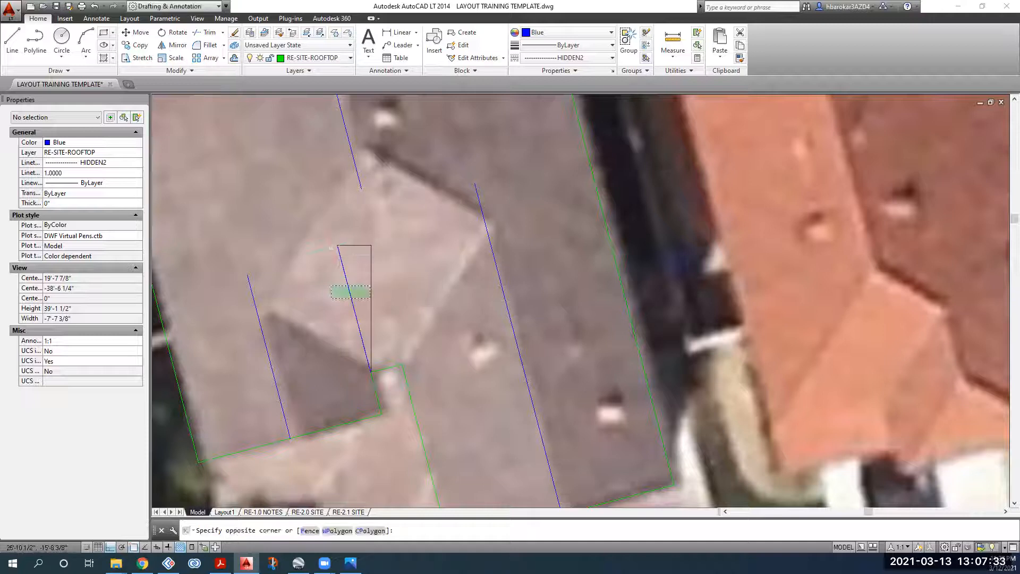
{"action": "left_click", "coordinate": [325, 307]}
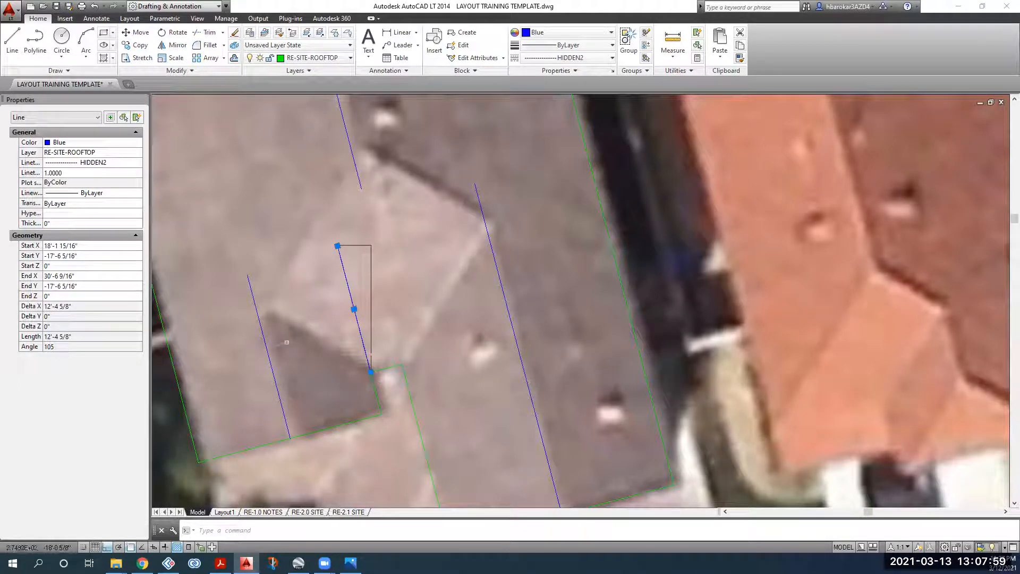
{"action": "left_click", "coordinate": [173, 33]}
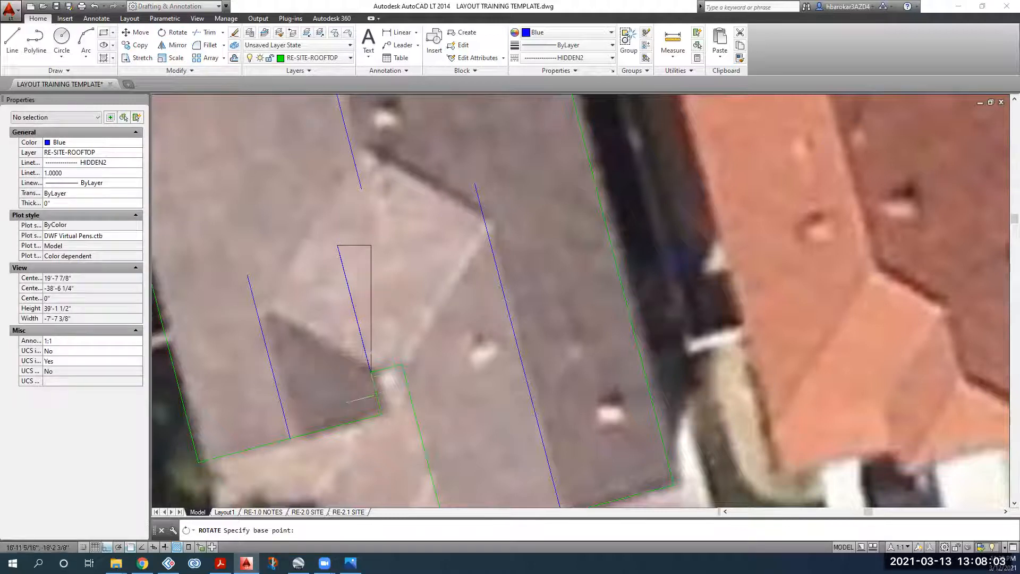
{"action": "left_click", "coordinate": [177, 546]}
{"action": "key", "text": "Escape"}
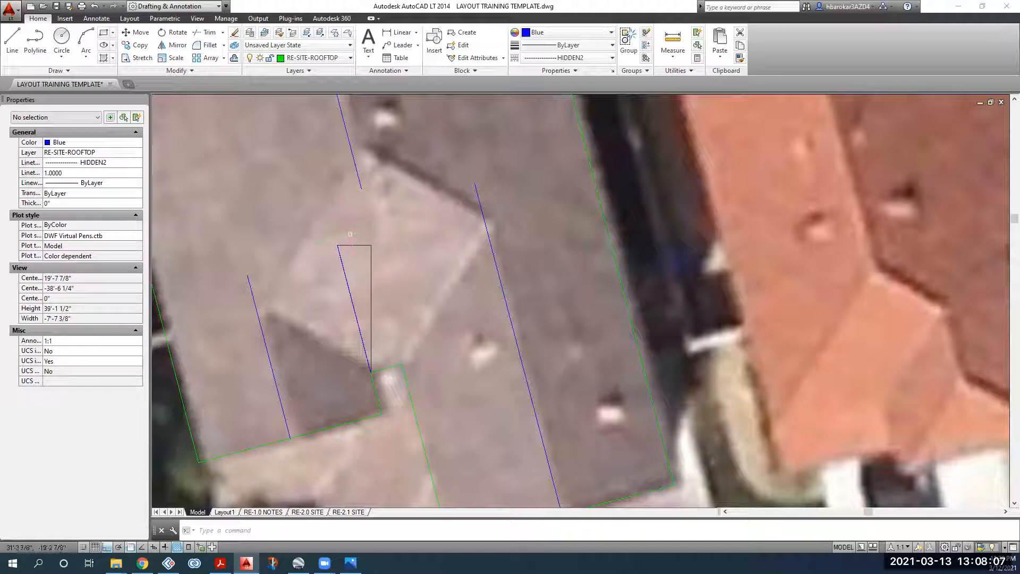
Step: Reselect the line and rotate it about the outline's inner corner, entering -45
{"action": "left_click", "coordinate": [367, 245]}
{"action": "left_click", "coordinate": [322, 306]}
{"action": "key", "text": "Escape"}
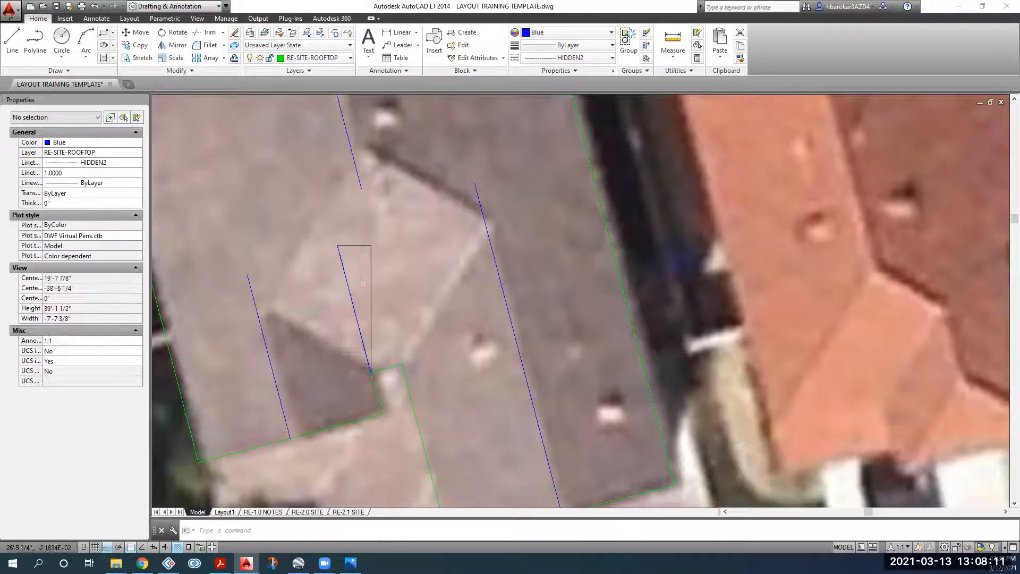
{"action": "left_click", "coordinate": [347, 282]}
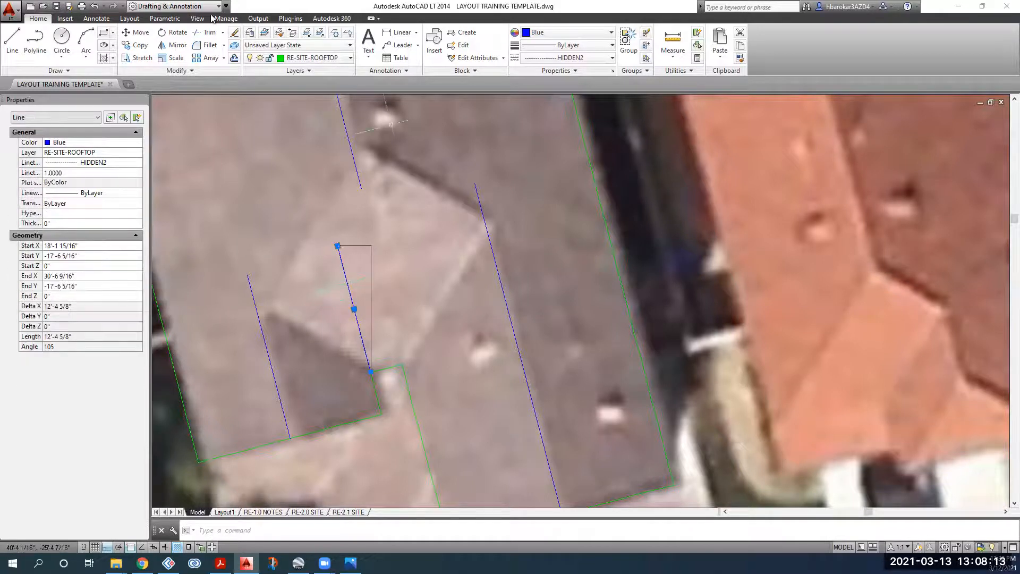
{"action": "left_click", "coordinate": [177, 35]}
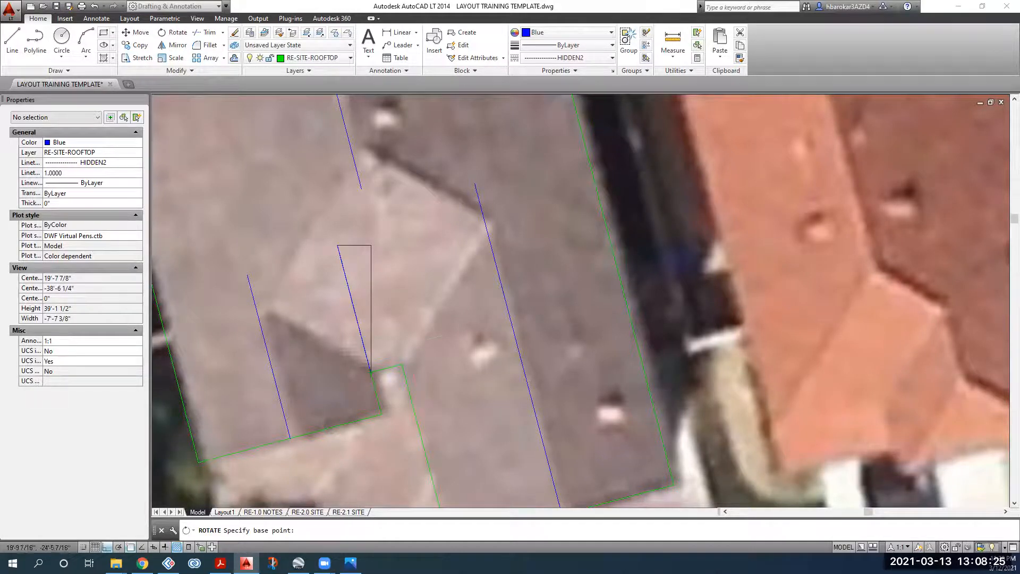
{"action": "scroll", "coordinate": [366, 375], "scroll_direction": "up", "scroll_amount": 4}
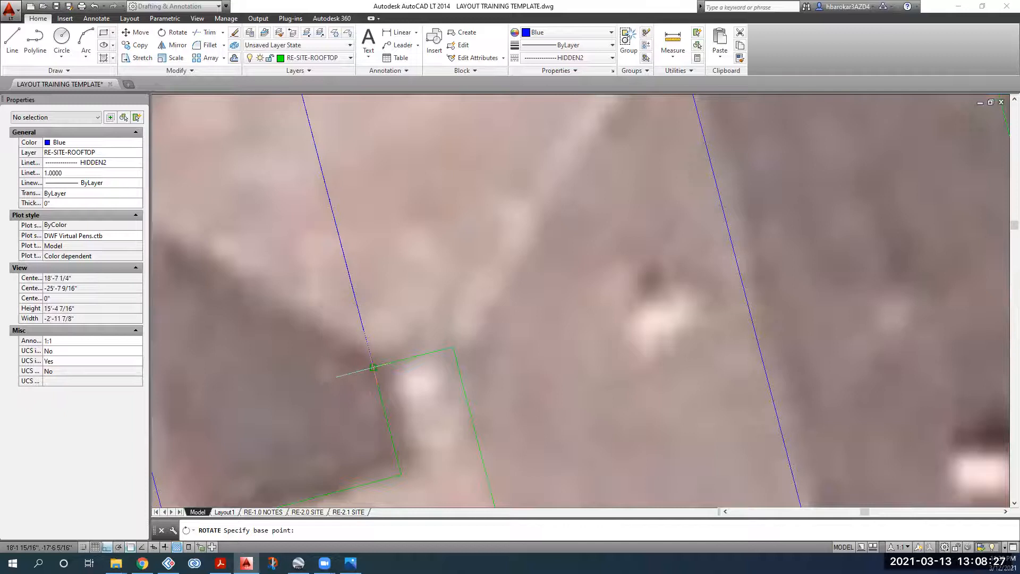
{"action": "left_click", "coordinate": [373, 366]}
{"action": "scroll", "coordinate": [374, 366], "scroll_direction": "down", "scroll_amount": 2}
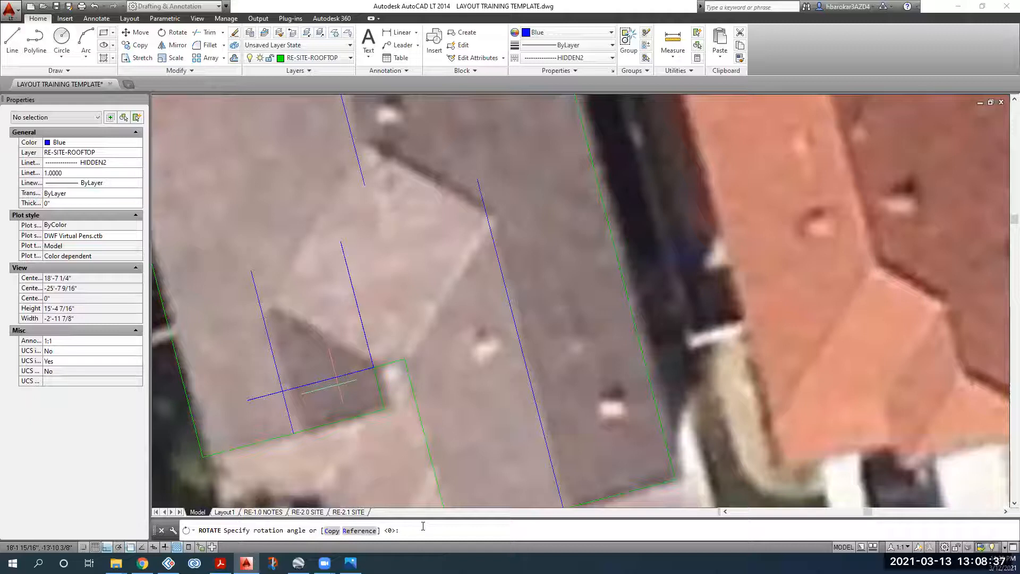
{"action": "type", "text": "-45"}
Step: Change the rotation angle from -45 to 45 and apply it to the line
{"action": "key", "text": "Return"}
{"action": "key", "text": "Delete"}
{"action": "key", "text": "Return"}
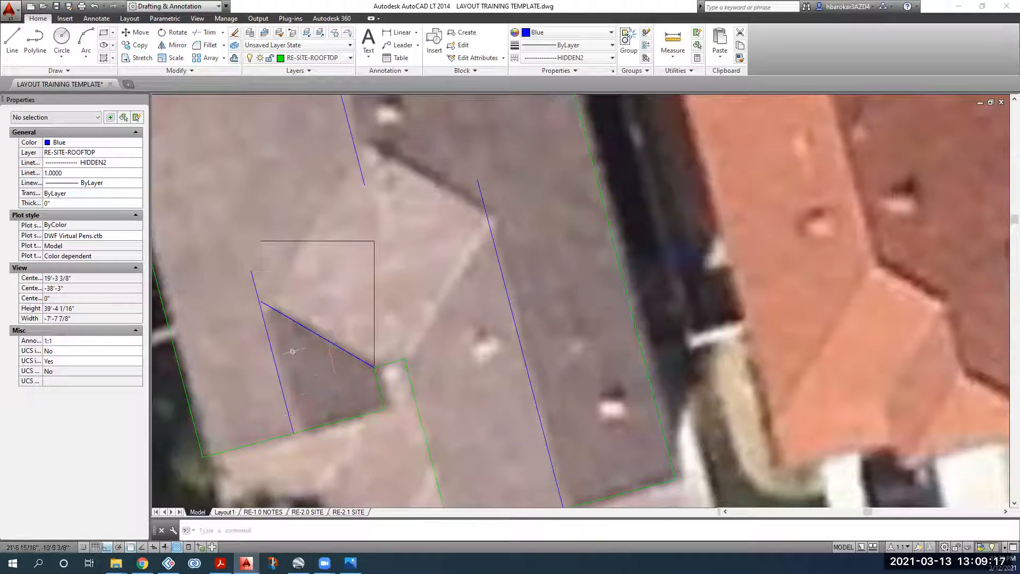
Step: Stretch the diagonal's upper end past the left ridge line
{"action": "scroll", "coordinate": [276, 303], "scroll_direction": "up", "scroll_amount": 2}
{"action": "scroll", "coordinate": [251, 301], "scroll_direction": "up", "scroll_amount": 4}
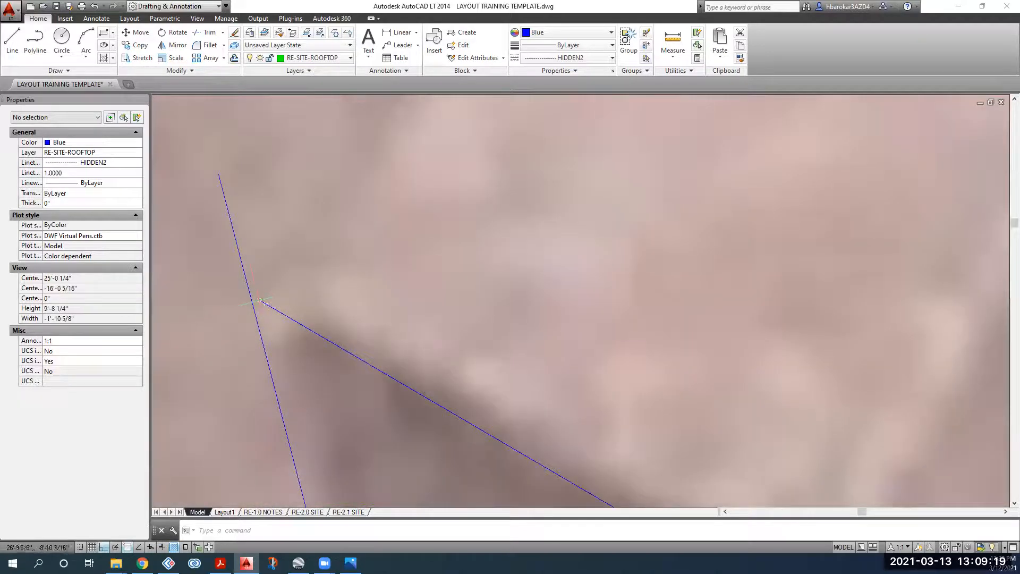
{"action": "scroll", "coordinate": [277, 307], "scroll_direction": "down", "scroll_amount": 2}
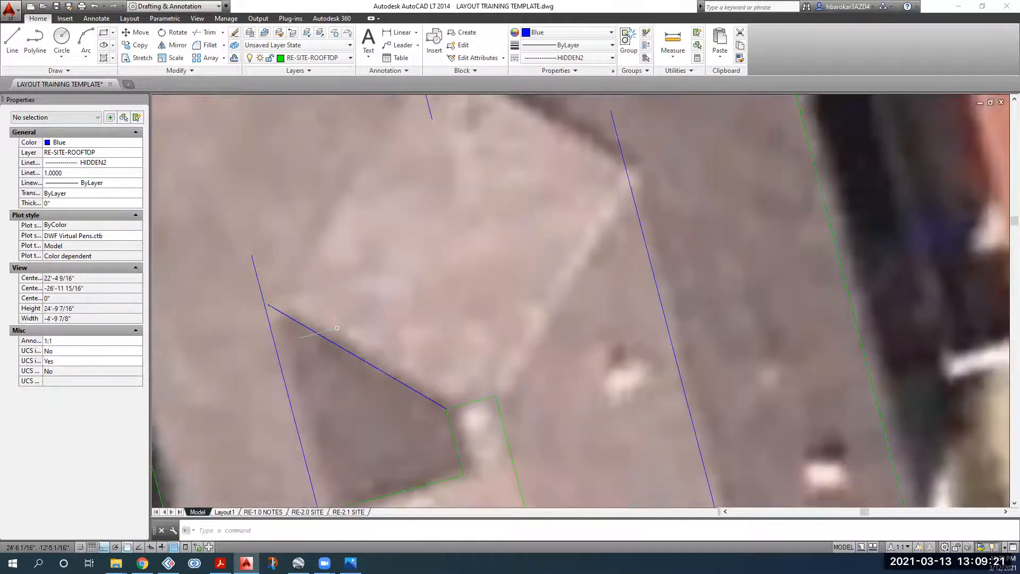
{"action": "left_click", "coordinate": [404, 385]}
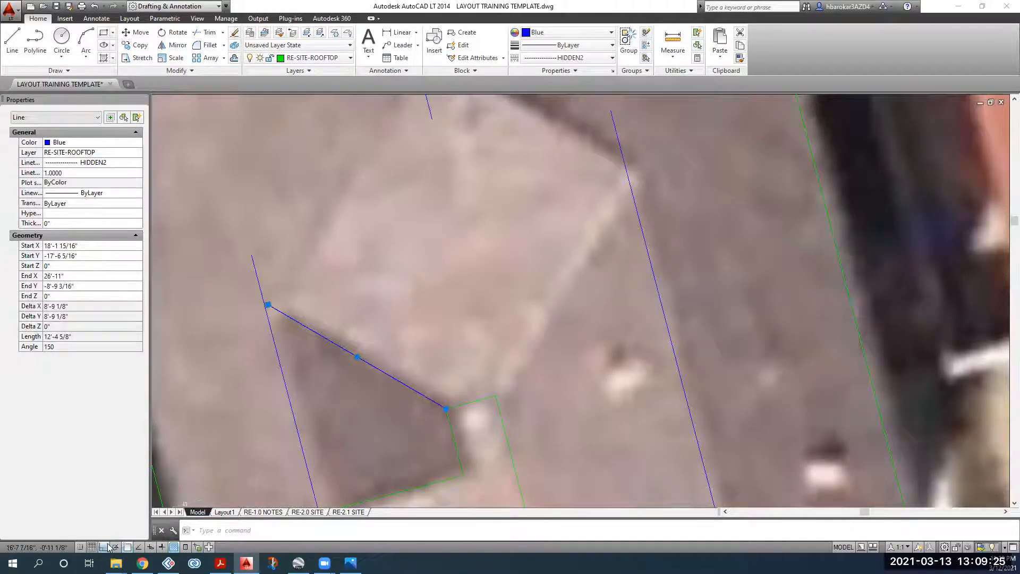
{"action": "scroll", "coordinate": [268, 305], "scroll_direction": "up", "scroll_amount": 4}
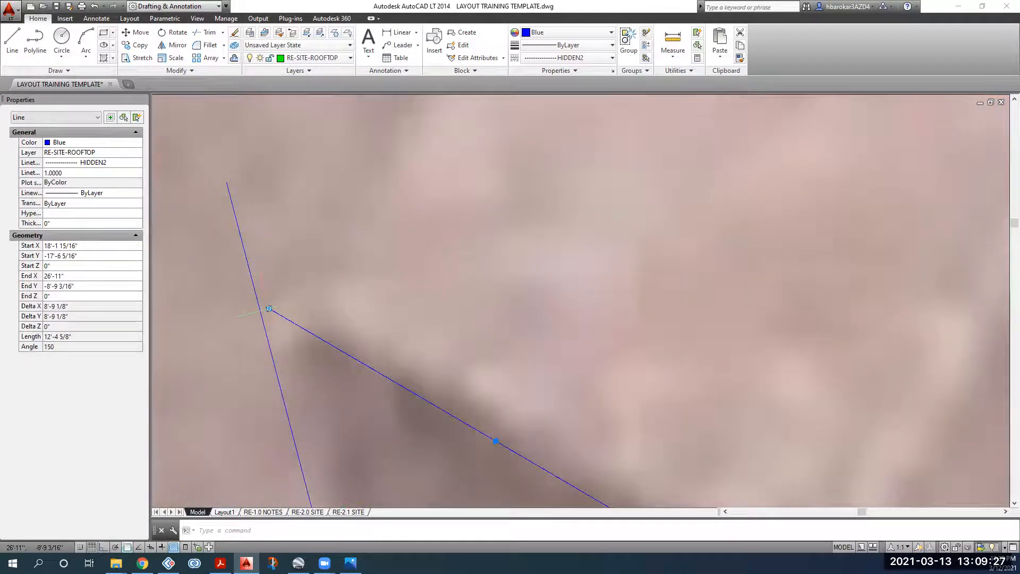
{"action": "left_click", "coordinate": [268, 306]}
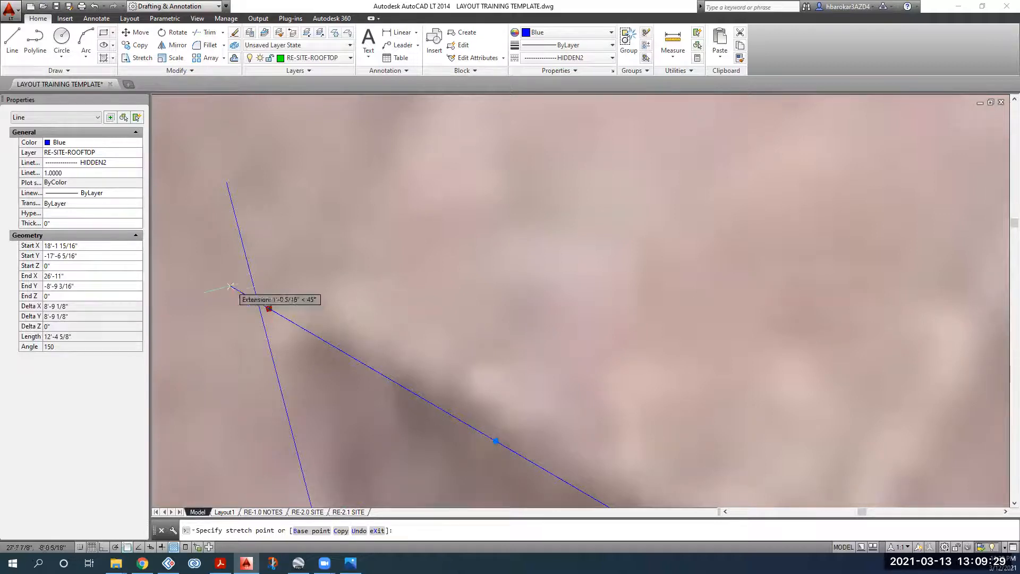
{"action": "left_click", "coordinate": [212, 276]}
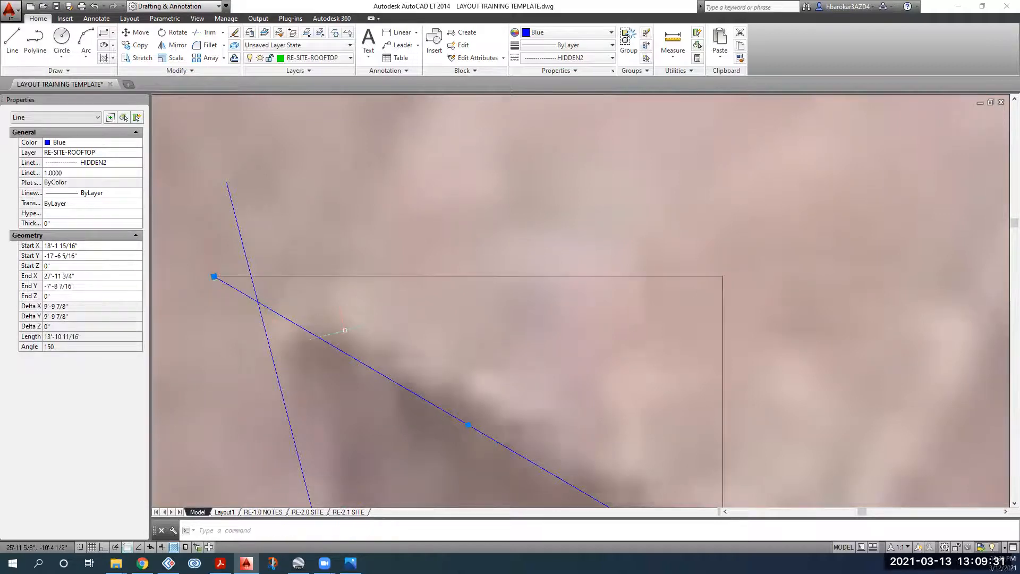
{"action": "scroll", "coordinate": [348, 334], "scroll_direction": "down", "scroll_amount": 2}
{"action": "scroll", "coordinate": [409, 364], "scroll_direction": "down", "scroll_amount": 1}
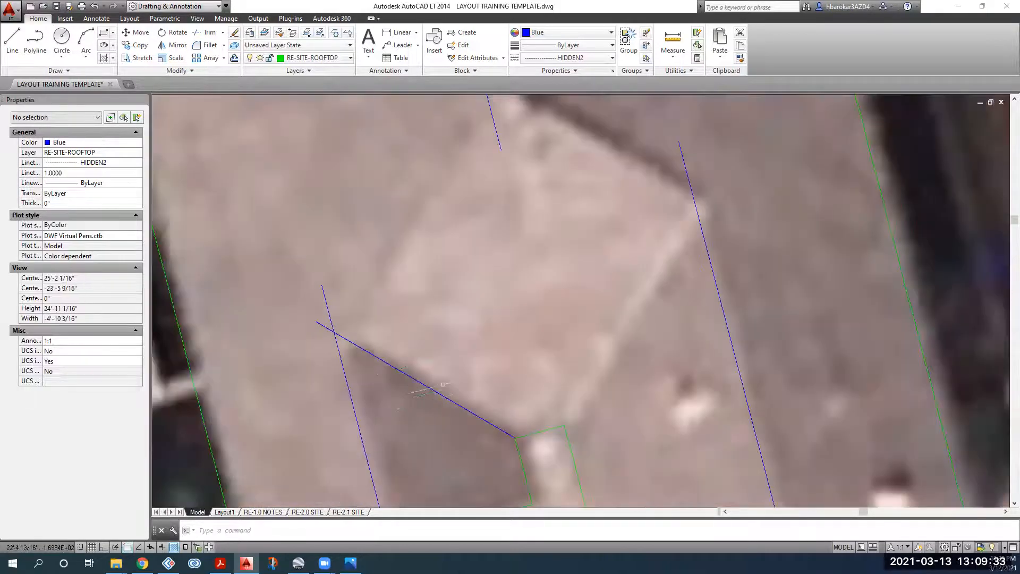
Step: Select the diagonal hip to check its 13'-10 11/16" length, then clear the selection
{"action": "left_click", "coordinate": [424, 386]}
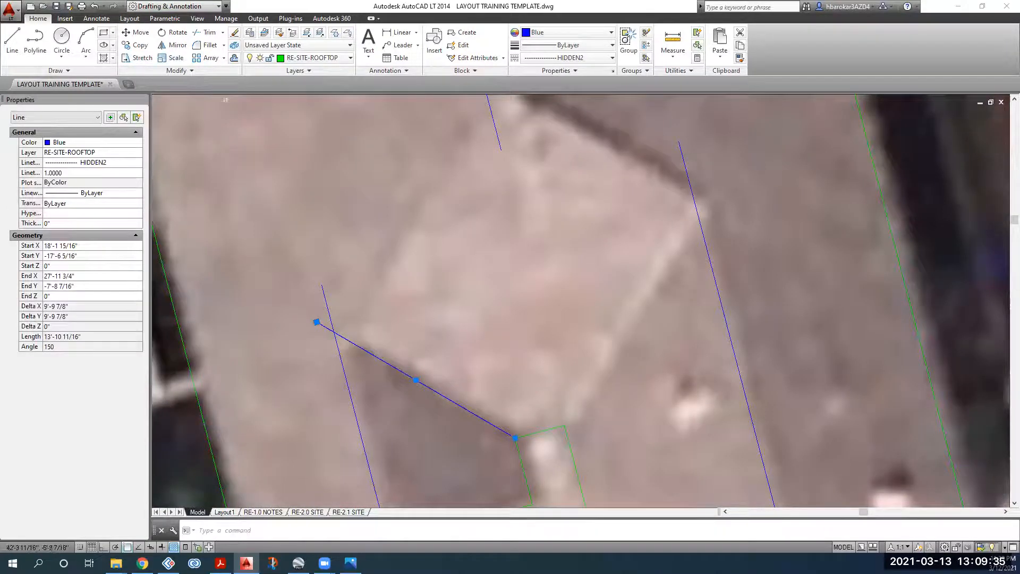
{"action": "key", "text": "Escape"}
{"action": "scroll", "coordinate": [453, 359], "scroll_direction": "down", "scroll_amount": 4}
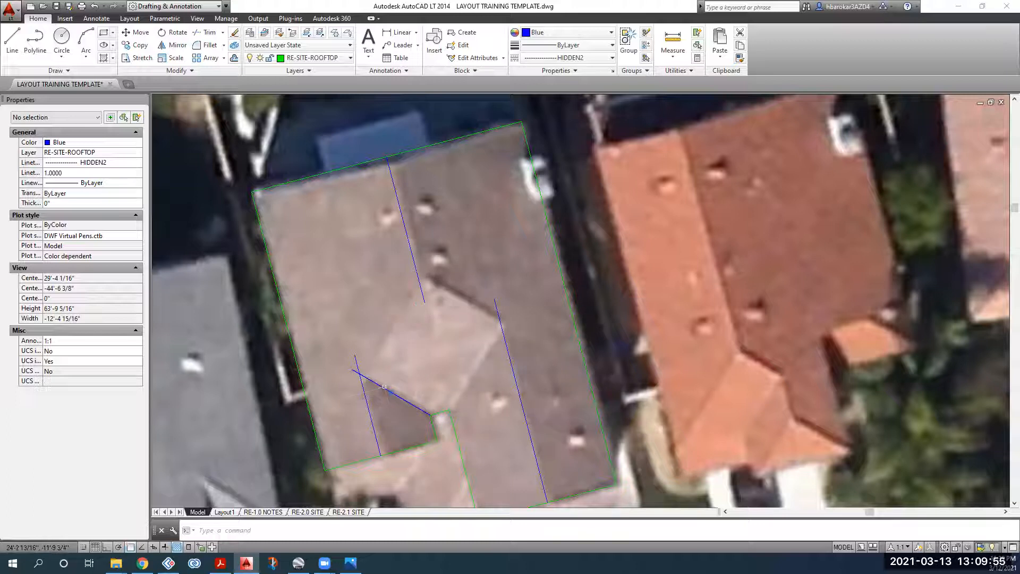
{"action": "left_click", "coordinate": [384, 387]}
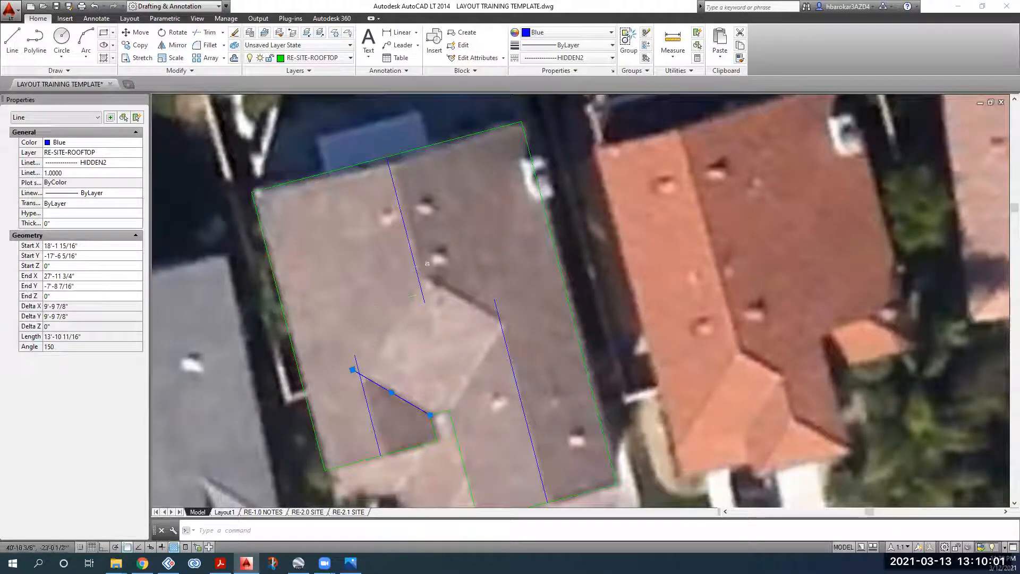
{"action": "key", "text": "Escape"}
{"action": "left_click", "coordinate": [392, 390]}
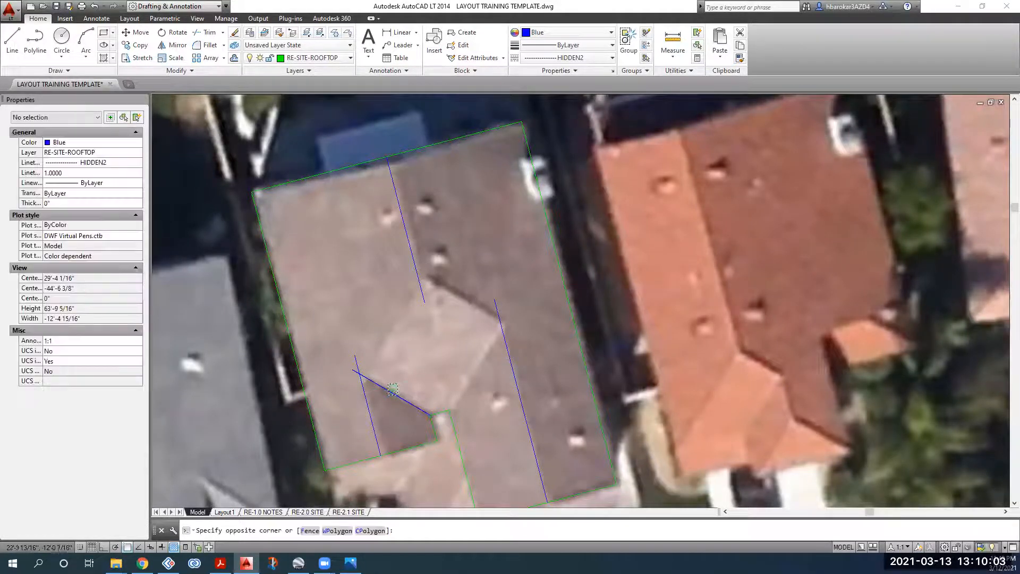
{"action": "key", "text": "Escape"}
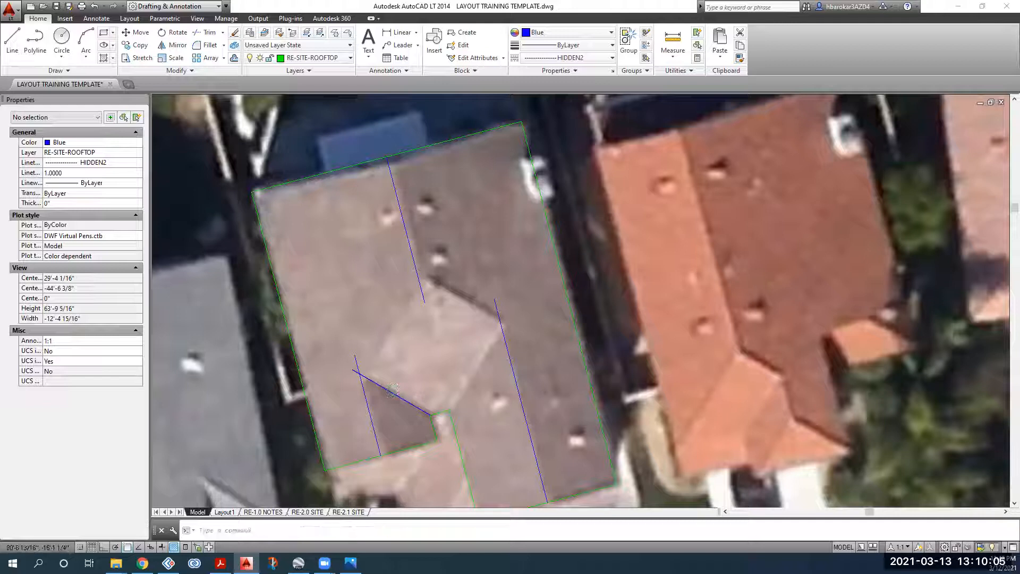
Step: Draw a short line from where the diagonal meets the left ridge, with Ortho on
{"action": "left_click", "coordinate": [12, 43]}
{"action": "left_click", "coordinate": [359, 374]}
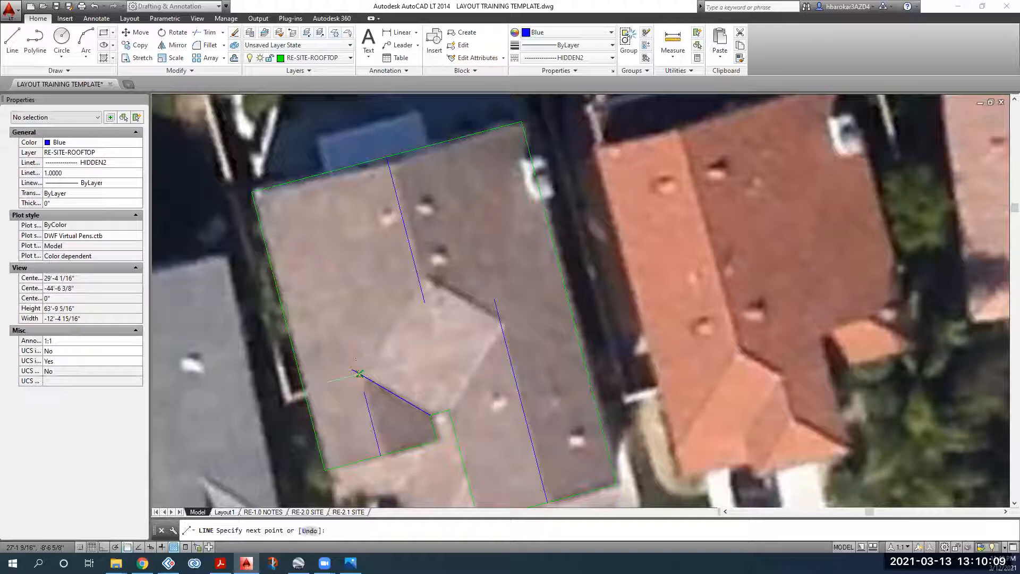
{"action": "key", "text": "F8"}
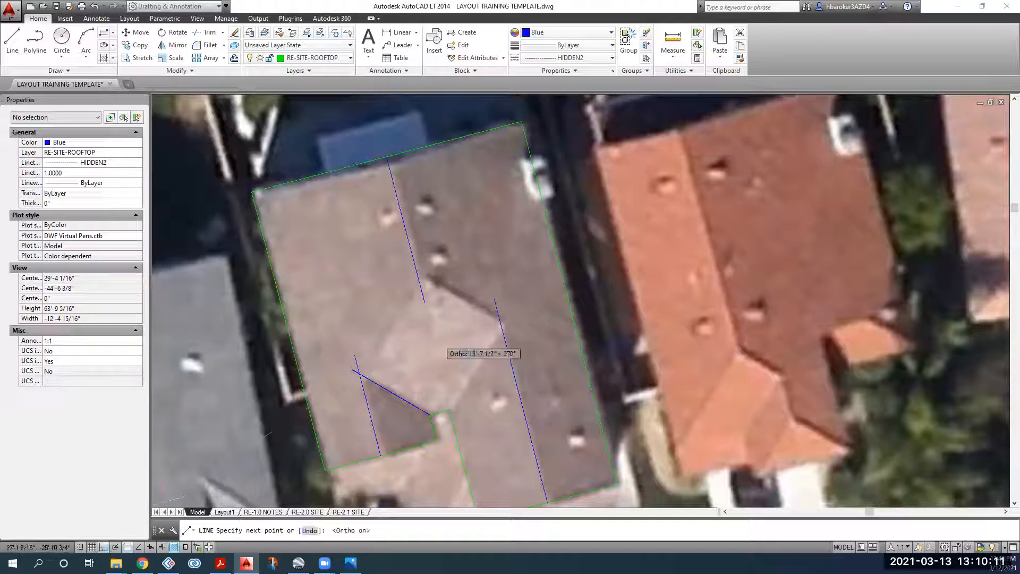
{"action": "key", "text": "Escape"}
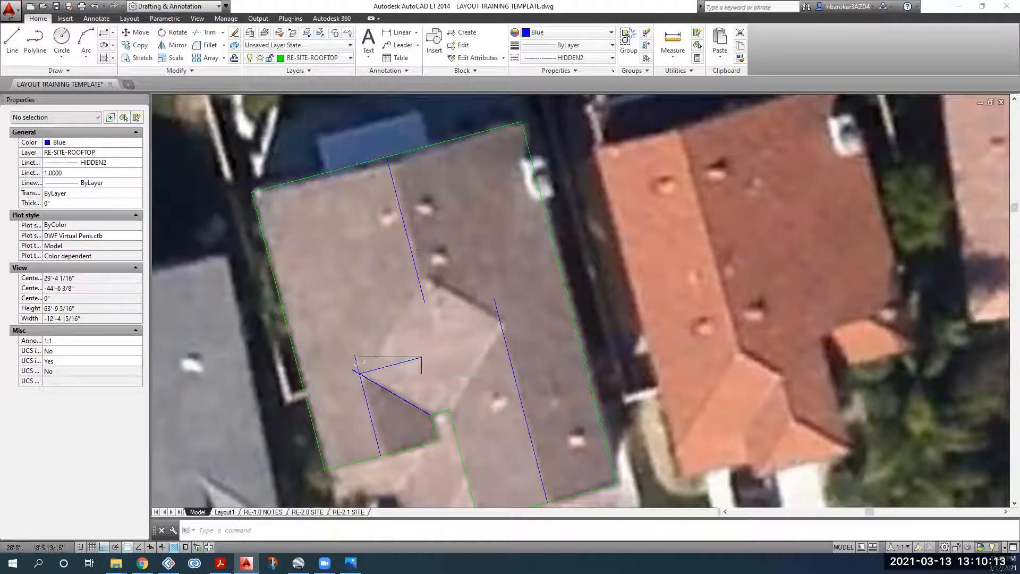
Step: Rotate the short line 45° about that ridge intersection point
{"action": "left_click", "coordinate": [405, 373]}
{"action": "left_click", "coordinate": [400, 358]}
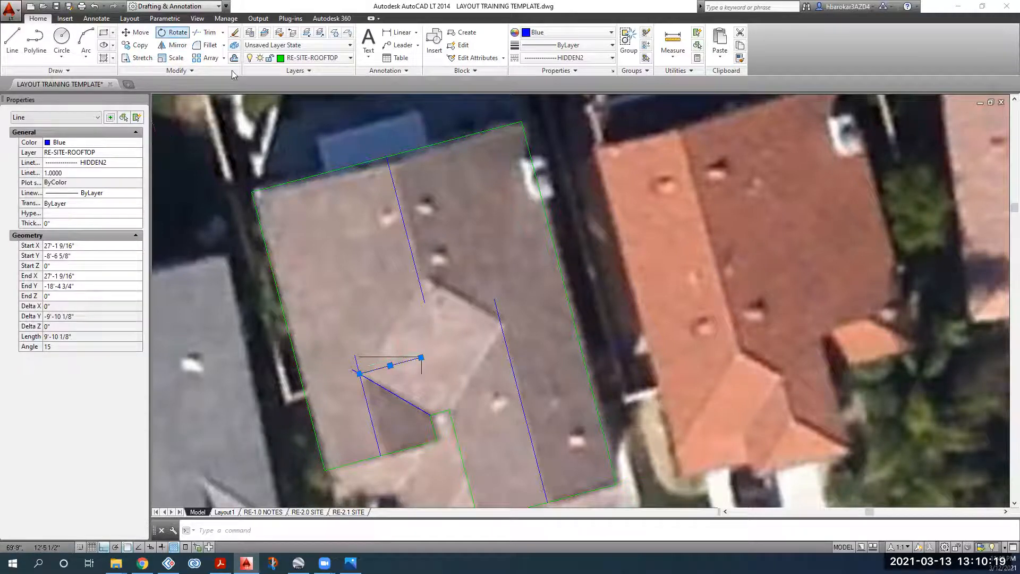
{"action": "left_click", "coordinate": [173, 33]}
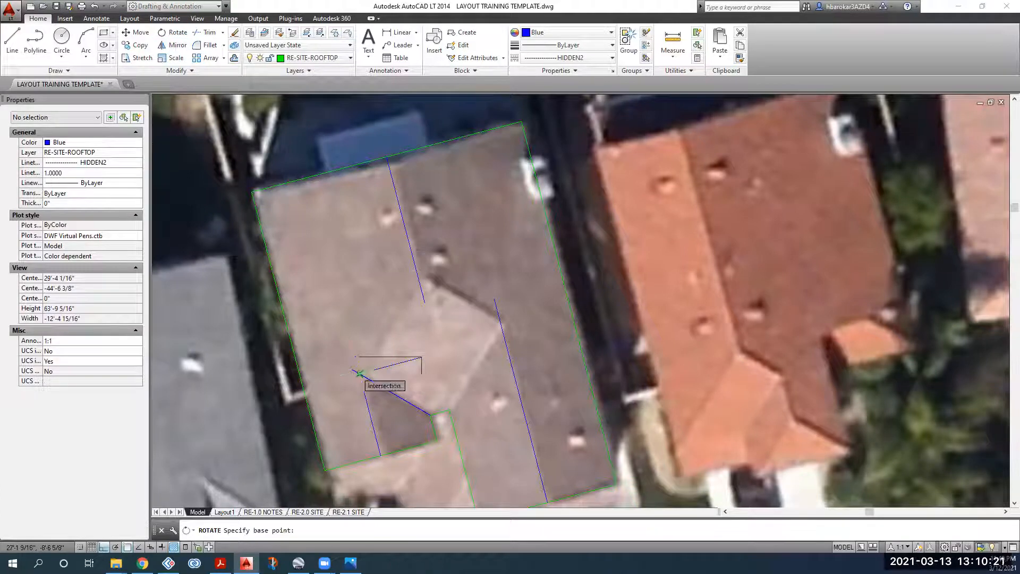
{"action": "left_click", "coordinate": [359, 373]}
{"action": "type", "text": "45"}
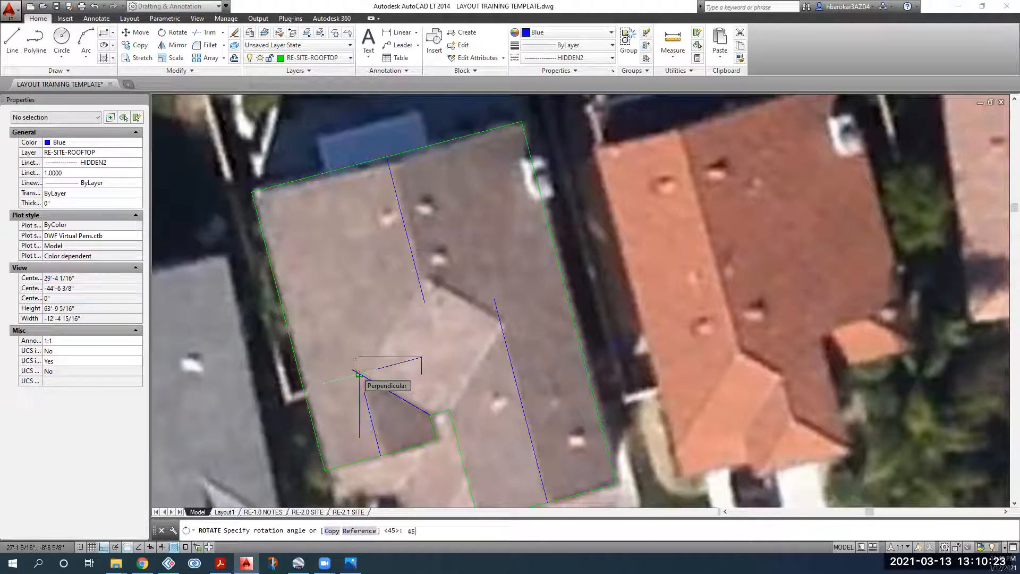
{"action": "key", "text": "Return"}
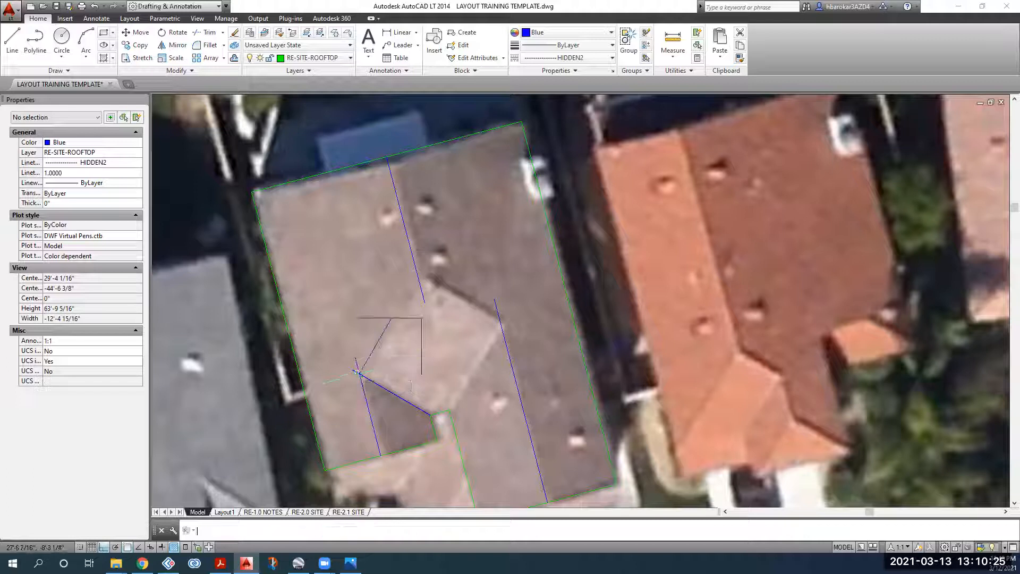
{"action": "scroll", "coordinate": [372, 347], "scroll_direction": "up", "scroll_amount": 2}
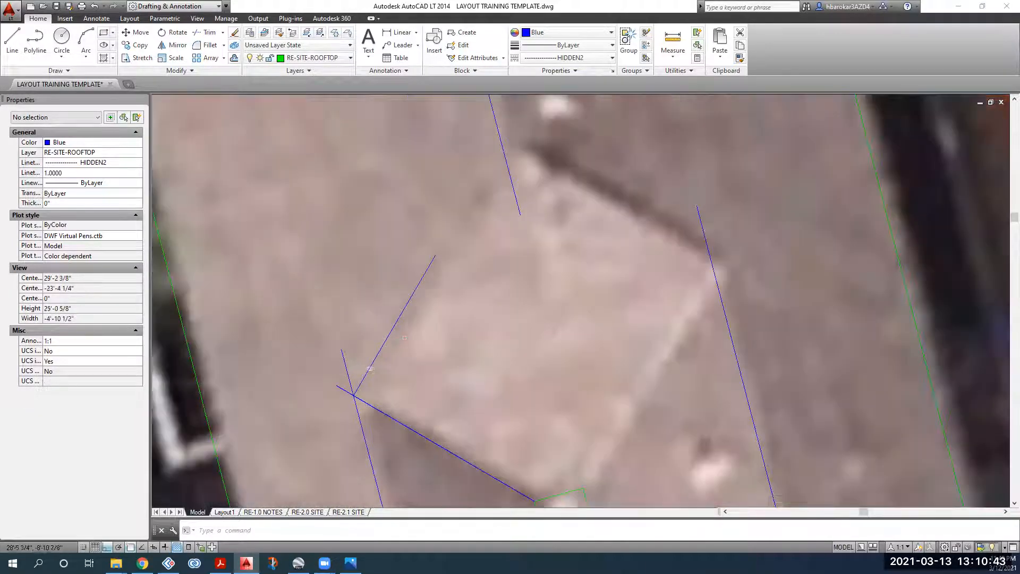
Step: With Ortho off, stretch the short diagonal's upper end onto the upper-left ridge line
{"action": "scroll", "coordinate": [343, 373], "scroll_direction": "up", "scroll_amount": 2}
{"action": "left_click", "coordinate": [369, 369]}
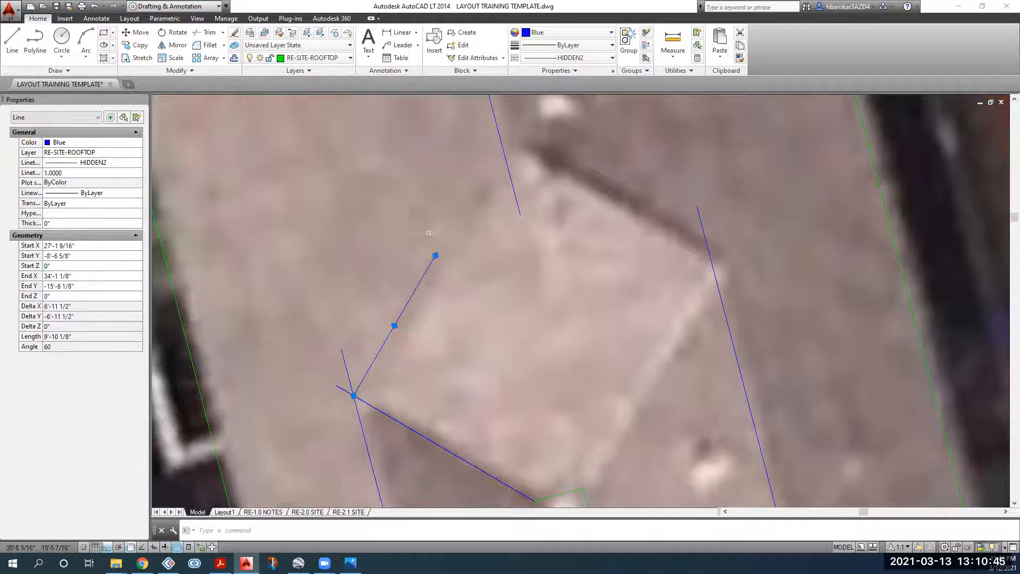
{"action": "scroll", "coordinate": [381, 386], "scroll_direction": "down", "scroll_amount": 3}
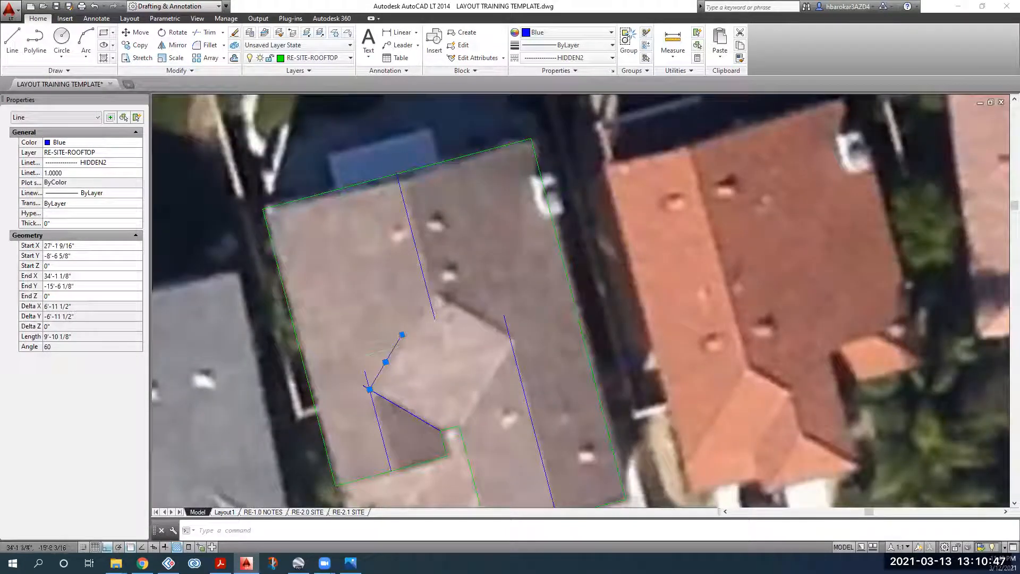
{"action": "left_click", "coordinate": [402, 335]}
{"action": "left_click", "coordinate": [108, 547]}
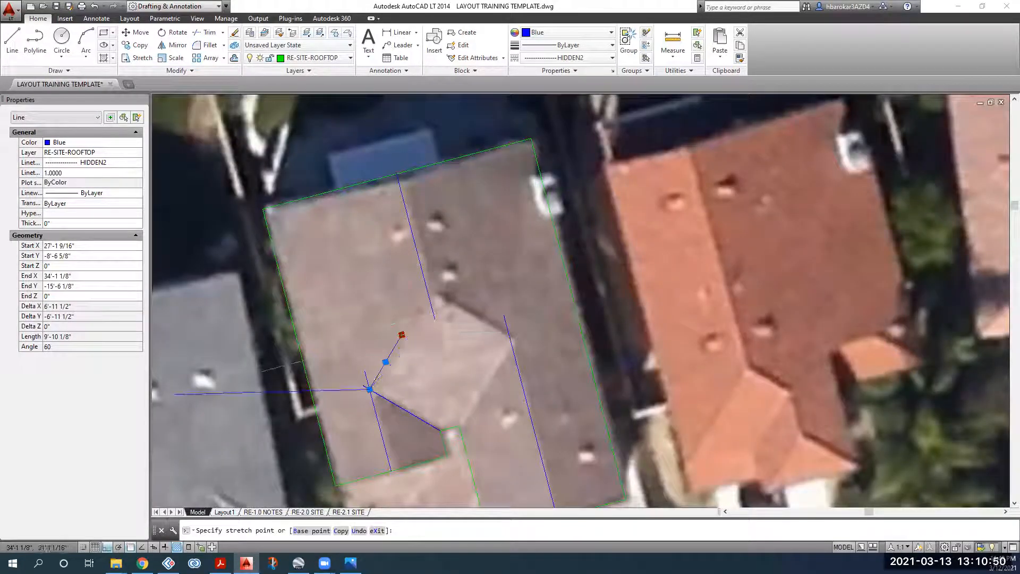
{"action": "left_click", "coordinate": [439, 271]}
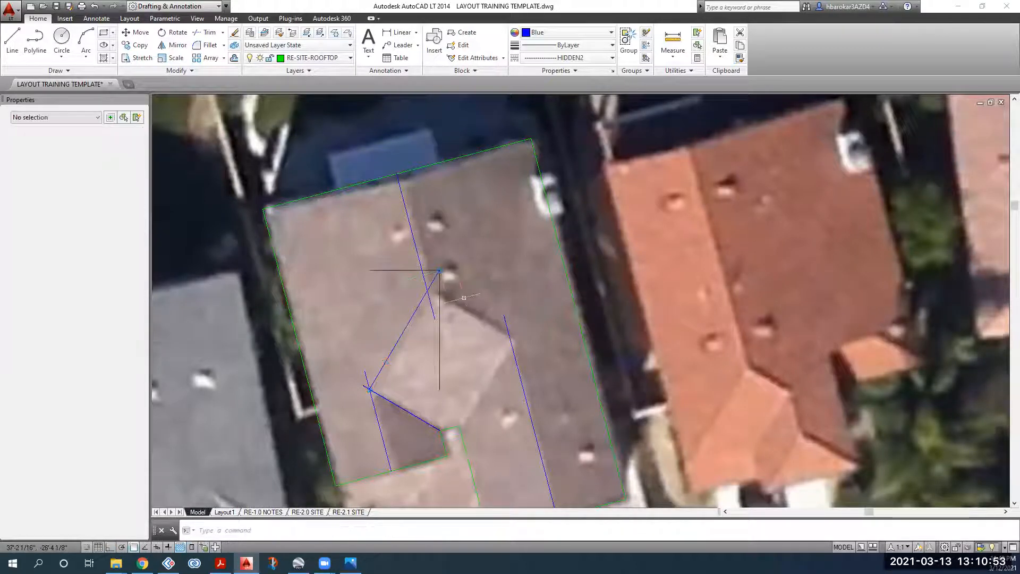
{"action": "scroll", "coordinate": [464, 297], "scroll_direction": "down", "scroll_amount": 3}
{"action": "scroll", "coordinate": [533, 352], "scroll_direction": "up", "scroll_amount": 4}
{"action": "scroll", "coordinate": [533, 352], "scroll_direction": "down", "scroll_amount": 4}
{"action": "scroll", "coordinate": [338, 331], "scroll_direction": "up", "scroll_amount": 2}
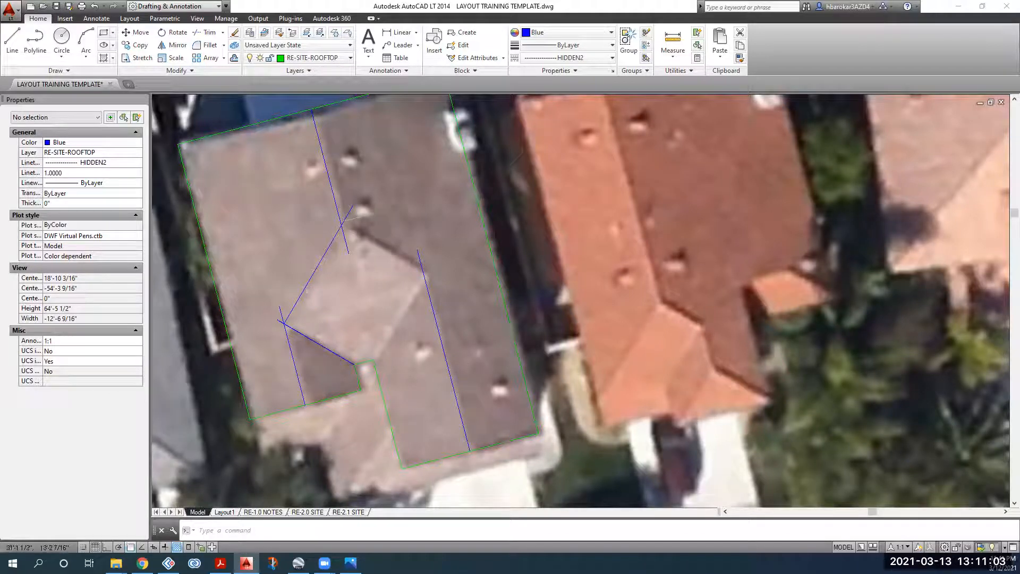
Step: Select the diagonal hip line and begin a copy, then cancel and clear the selection
{"action": "left_click", "coordinate": [187, 237]}
{"action": "left_click", "coordinate": [286, 312]}
{"action": "left_click", "coordinate": [323, 277]}
{"action": "left_click", "coordinate": [304, 264]}
{"action": "left_click", "coordinate": [139, 46]}
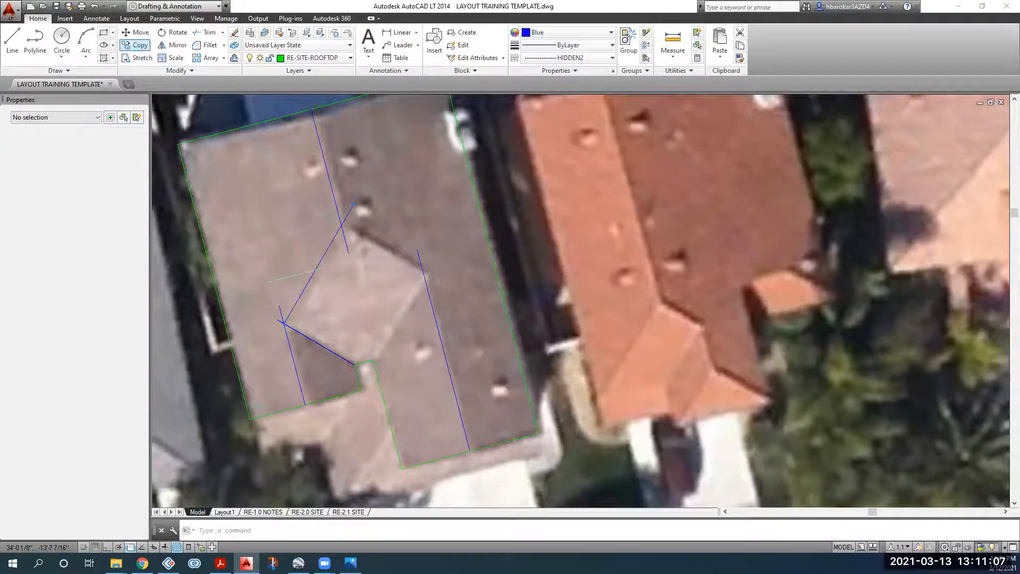
{"action": "key", "text": "Escape"}
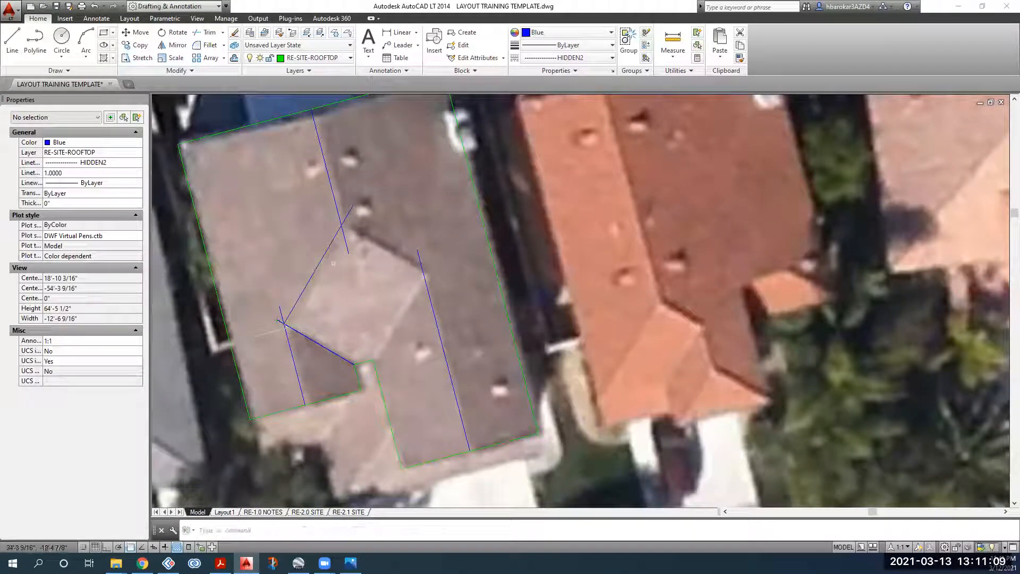
{"action": "left_click", "coordinate": [332, 260]}
{"action": "left_click", "coordinate": [294, 244]}
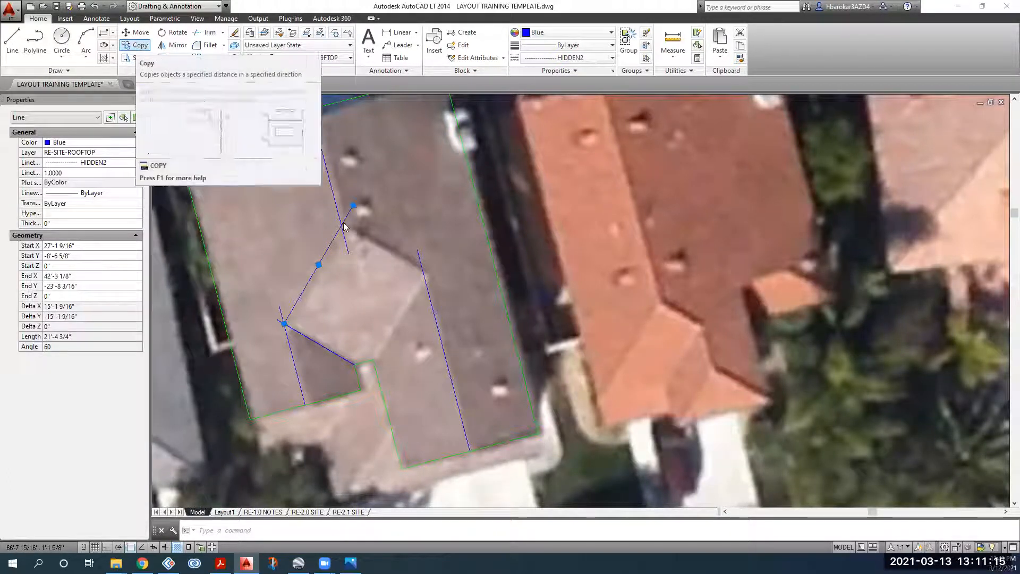
{"action": "key", "text": "Escape"}
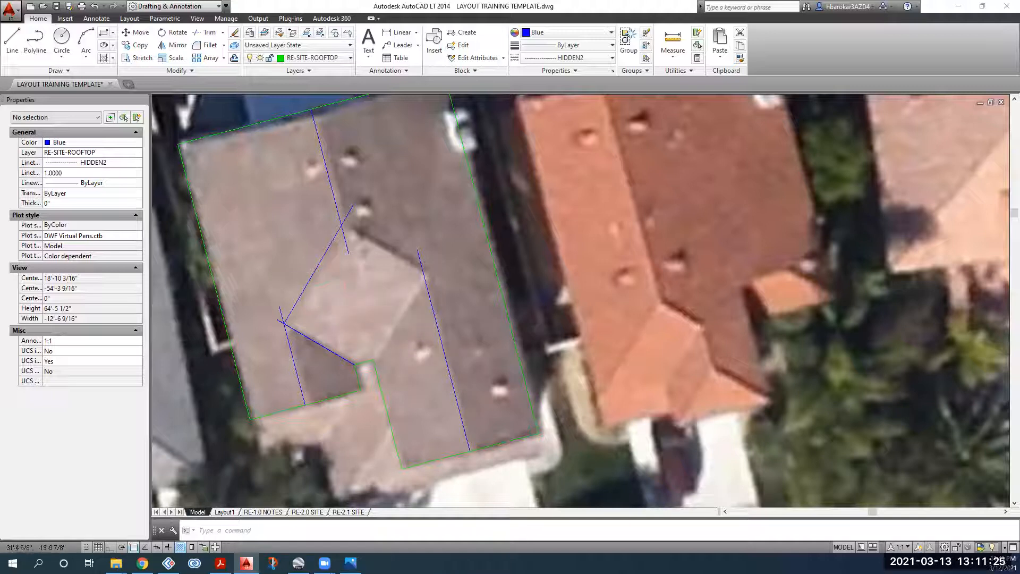
Step: Copy the diagonal hip from its lower endpoint to the roof outline's inner corner
{"action": "left_click", "coordinate": [319, 271]}
{"action": "left_click", "coordinate": [137, 46]}
{"action": "scroll", "coordinate": [286, 322], "scroll_direction": "up", "scroll_amount": 2}
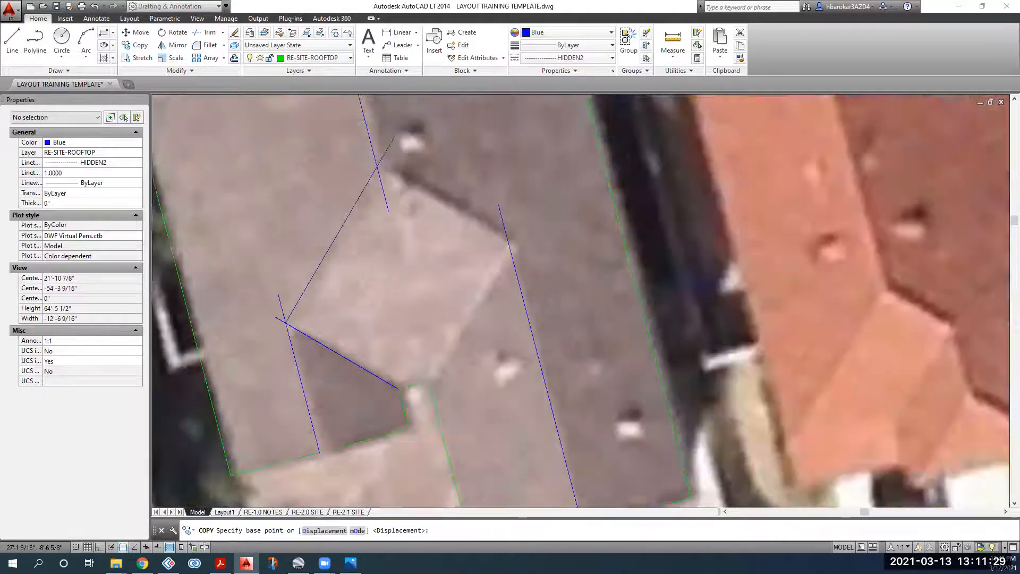
{"action": "scroll", "coordinate": [286, 321], "scroll_direction": "up", "scroll_amount": 4}
{"action": "left_click", "coordinate": [286, 322]}
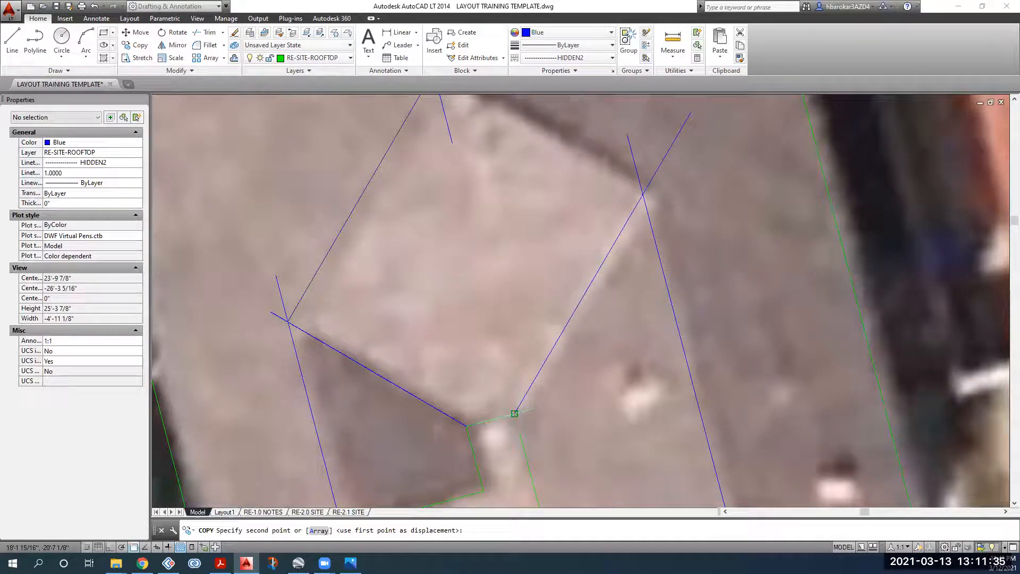
{"action": "left_click", "coordinate": [514, 413]}
{"action": "key", "text": "Return"}
{"action": "scroll", "coordinate": [513, 413], "scroll_direction": "down", "scroll_amount": 2}
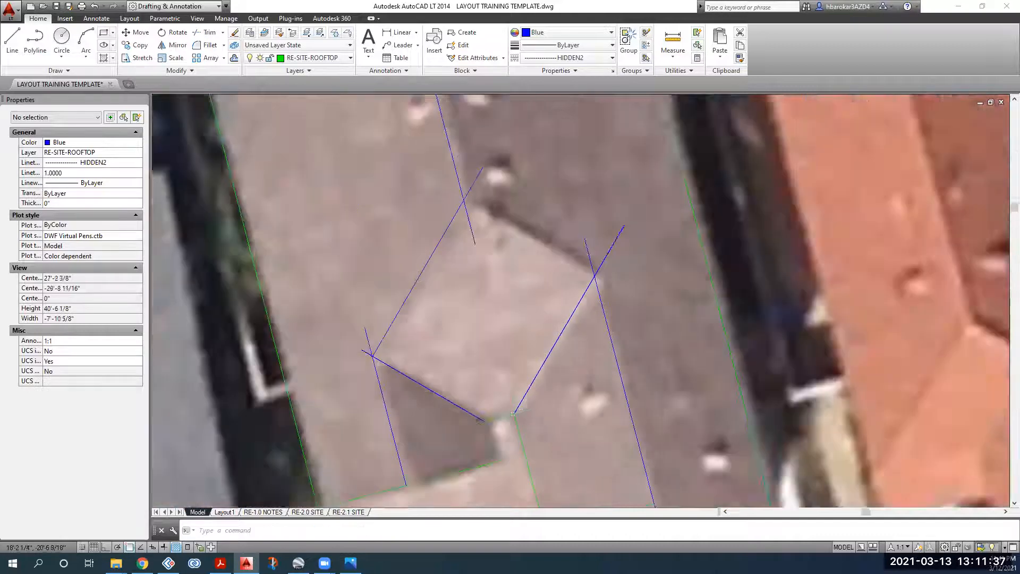
{"action": "scroll", "coordinate": [513, 413], "scroll_direction": "down", "scroll_amount": 3}
{"action": "left_click", "coordinate": [556, 375]}
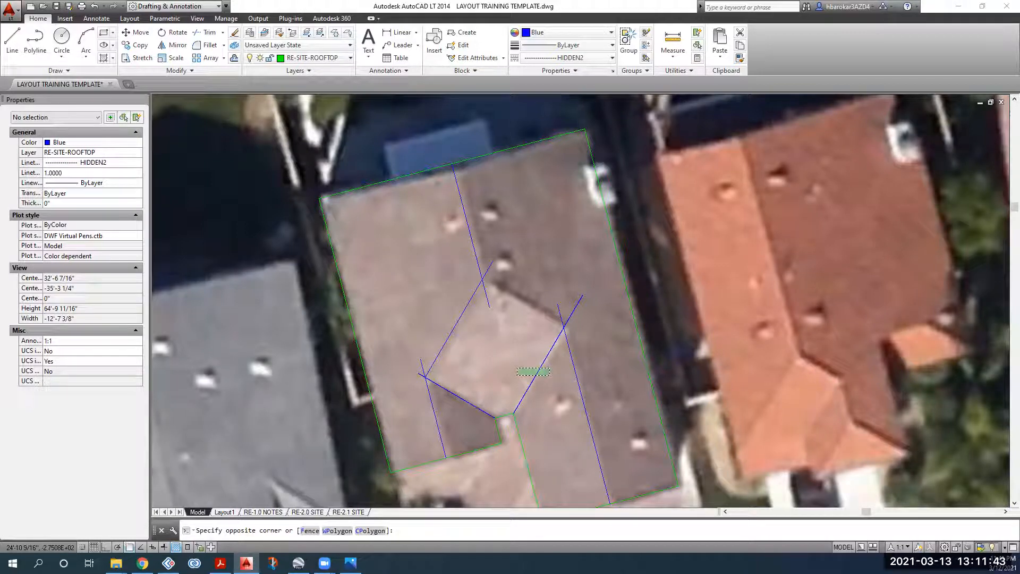
Step: Select the lower diagonal roof line and start copying it, using its endpoint as base point
{"action": "left_click", "coordinate": [517, 367]}
{"action": "key", "text": "Escape"}
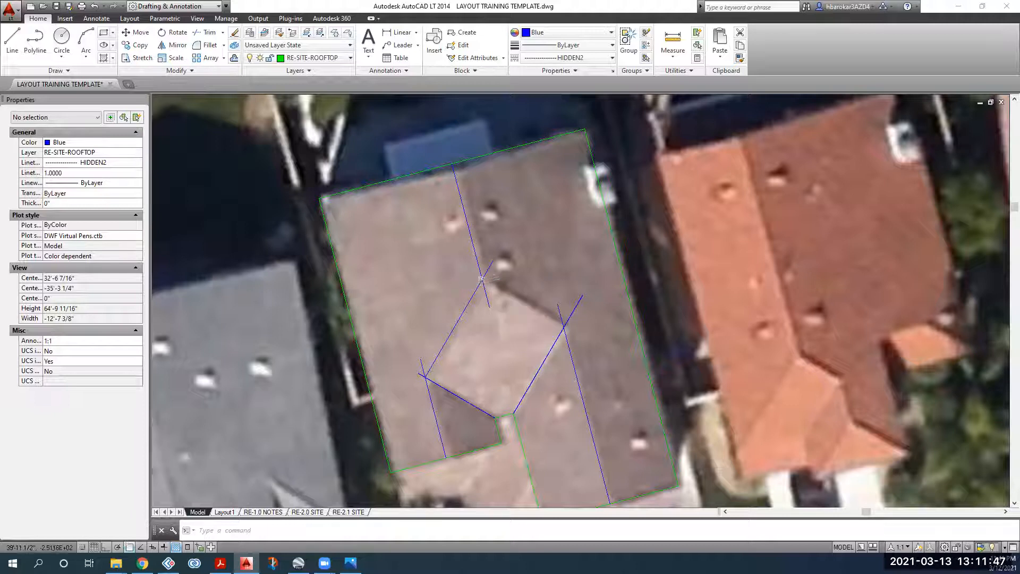
{"action": "left_click", "coordinate": [450, 391]}
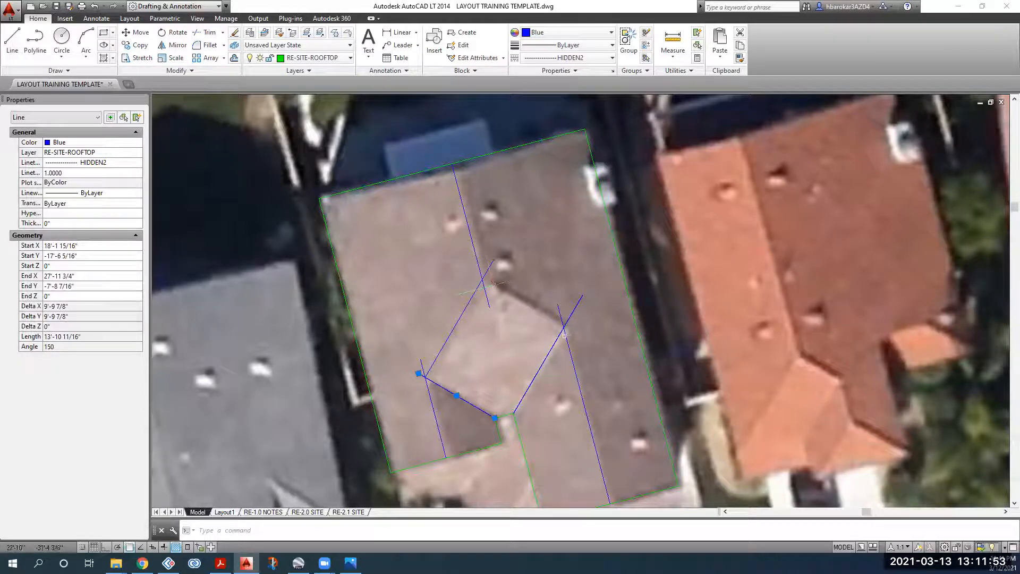
{"action": "left_click", "coordinate": [138, 47]}
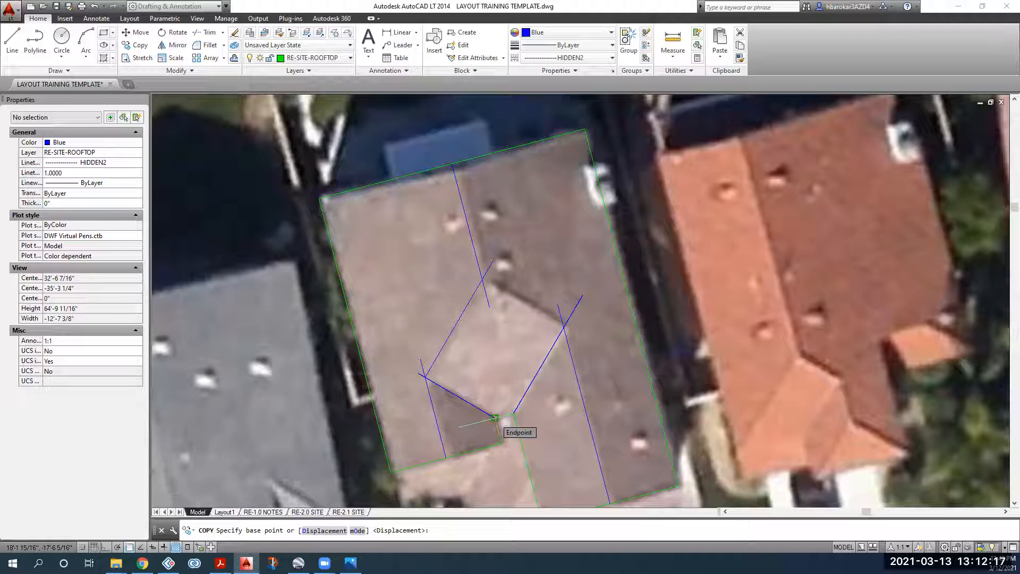
{"action": "left_click", "coordinate": [494, 418]}
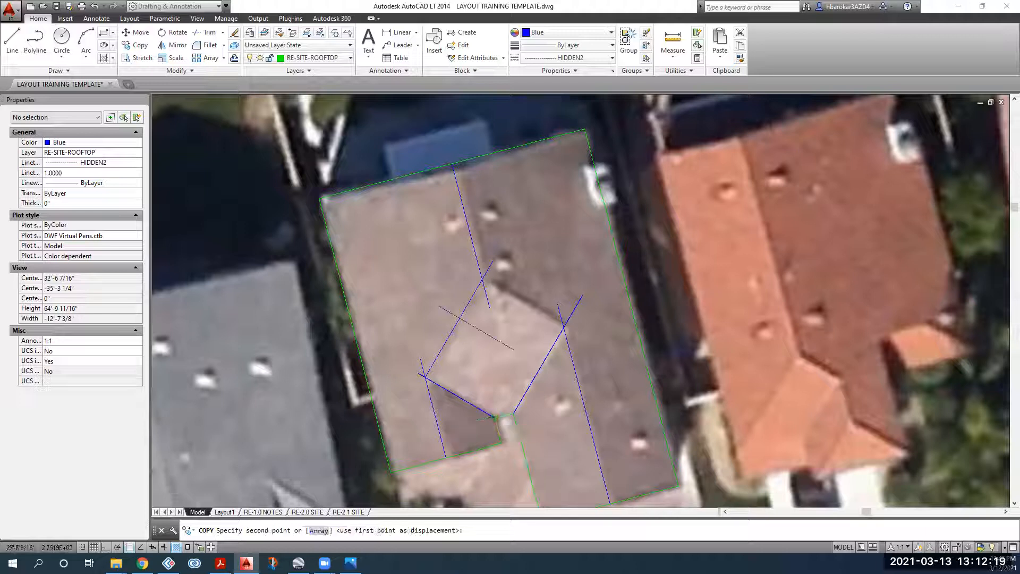
Step: Place the copied diagonal at the right hip intersection and select it
{"action": "left_click", "coordinate": [564, 326]}
{"action": "key", "text": "Escape"}
{"action": "left_click", "coordinate": [533, 298]}
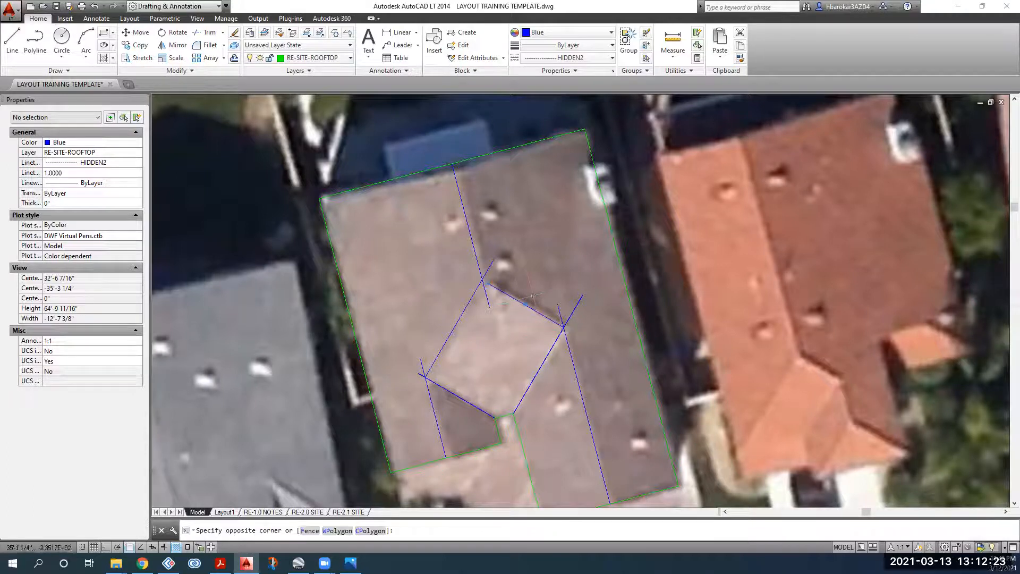
{"action": "left_click", "coordinate": [505, 304]}
Step: Scale the copied line by 1.2 from the hip intersection to join the hips
{"action": "left_click", "coordinate": [176, 59]}
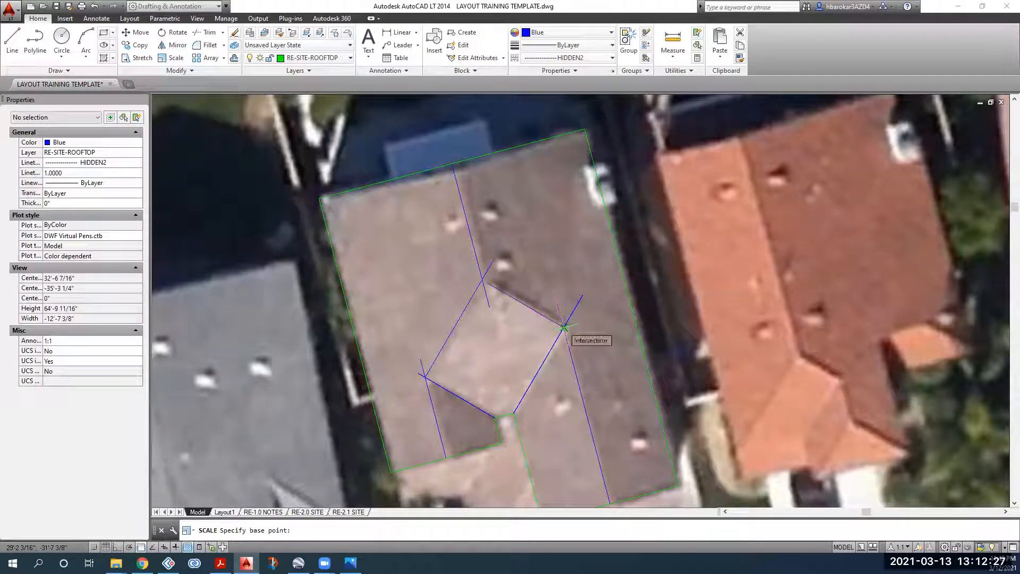
{"action": "left_click", "coordinate": [564, 325]}
{"action": "type", "text": "1.2"}
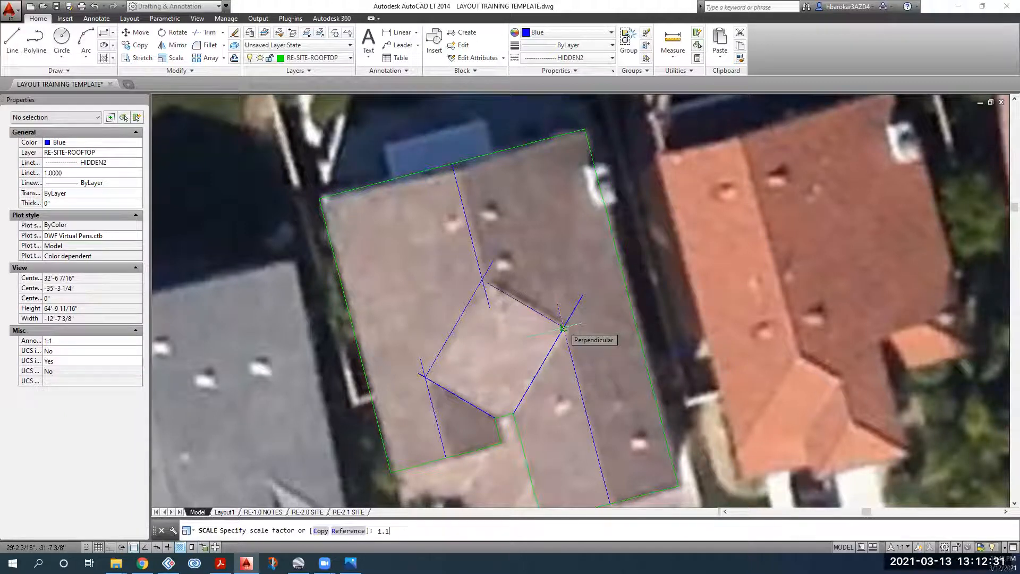
{"action": "key", "text": "Return"}
{"action": "scroll", "coordinate": [481, 277], "scroll_direction": "up", "scroll_amount": 15}
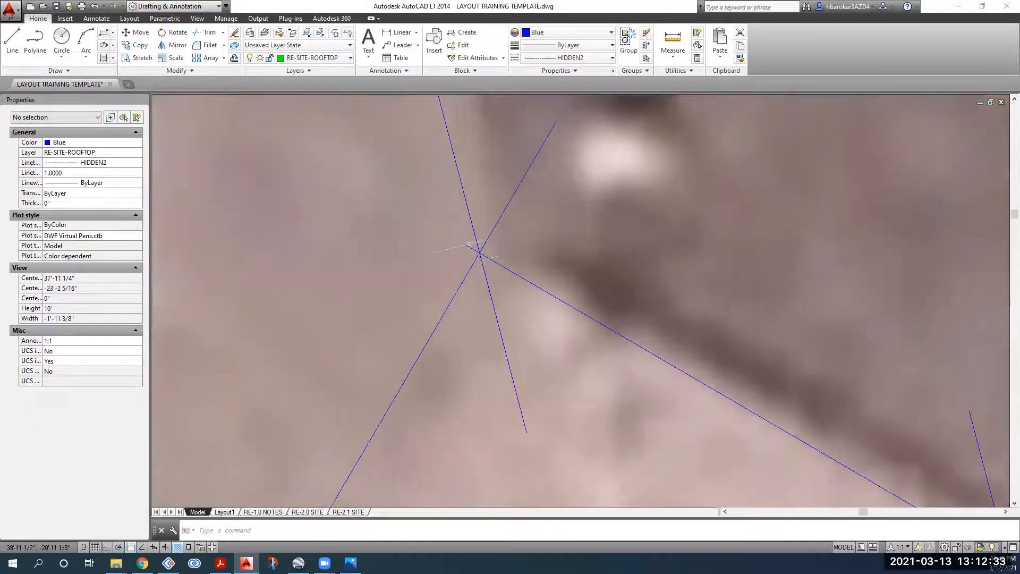
{"action": "scroll", "coordinate": [478, 285], "scroll_direction": "down", "scroll_amount": 15}
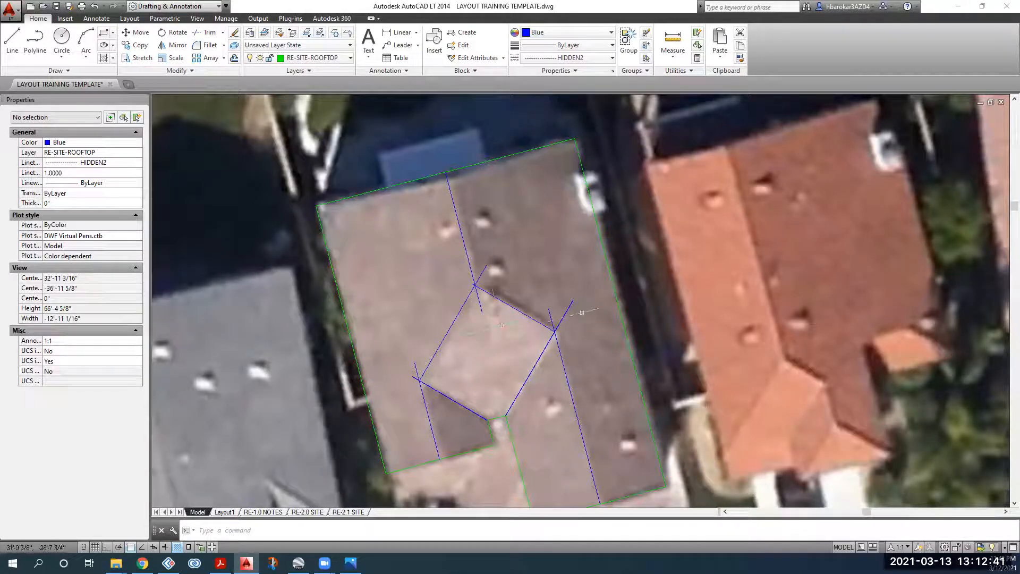
{"action": "scroll", "coordinate": [475, 284], "scroll_direction": "up", "scroll_amount": 4}
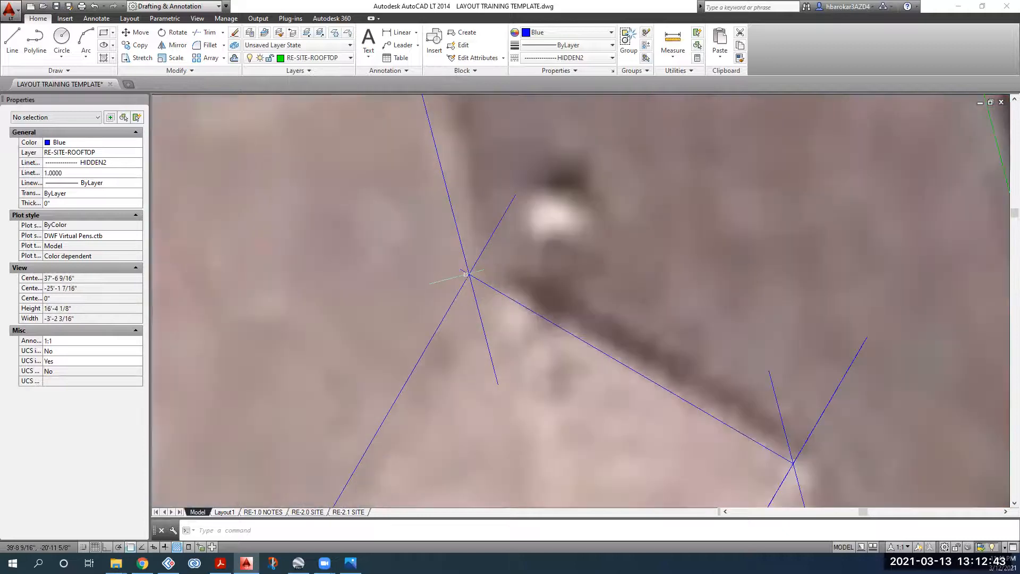
{"action": "scroll", "coordinate": [421, 245], "scroll_direction": "down", "scroll_amount": 8}
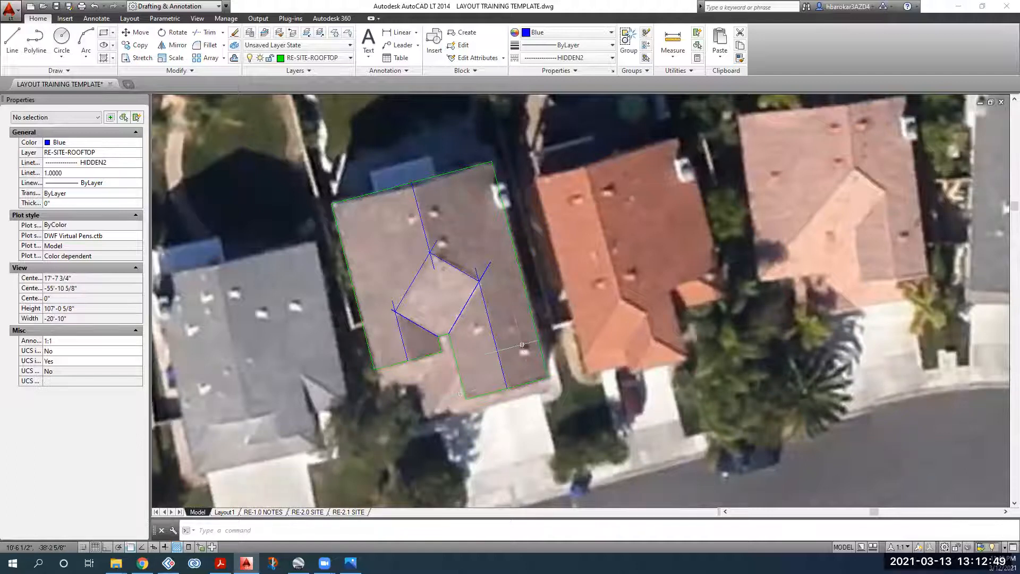
Step: Pan and zoom to view the traced roof beside the houses further along the street
{"action": "scroll", "coordinate": [428, 249], "scroll_direction": "up", "scroll_amount": 4}
{"action": "scroll", "coordinate": [464, 236], "scroll_direction": "down", "scroll_amount": 4}
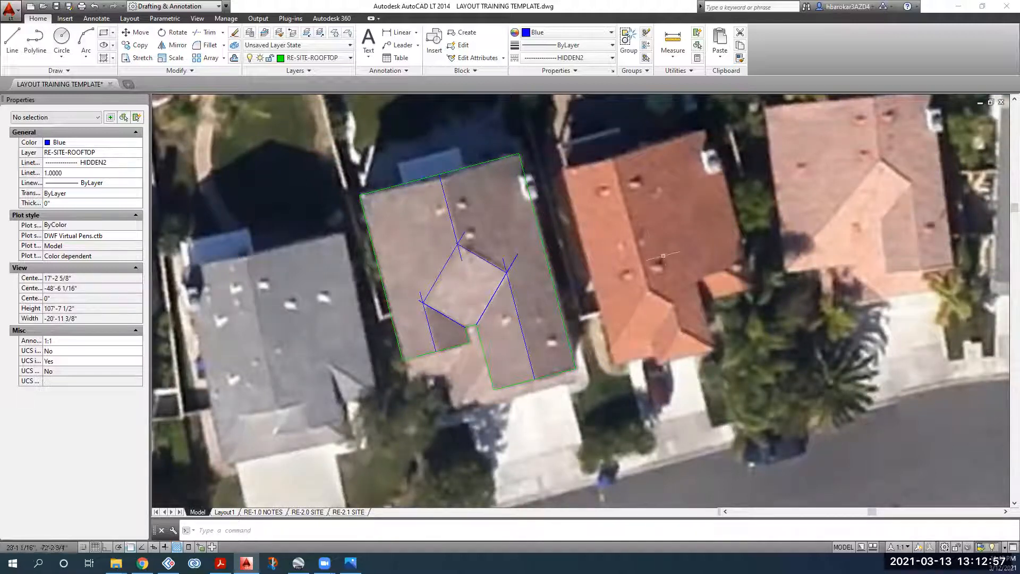
{"action": "middle_click_drag", "start_coordinate": [663, 256], "coordinate": [460, 223]}
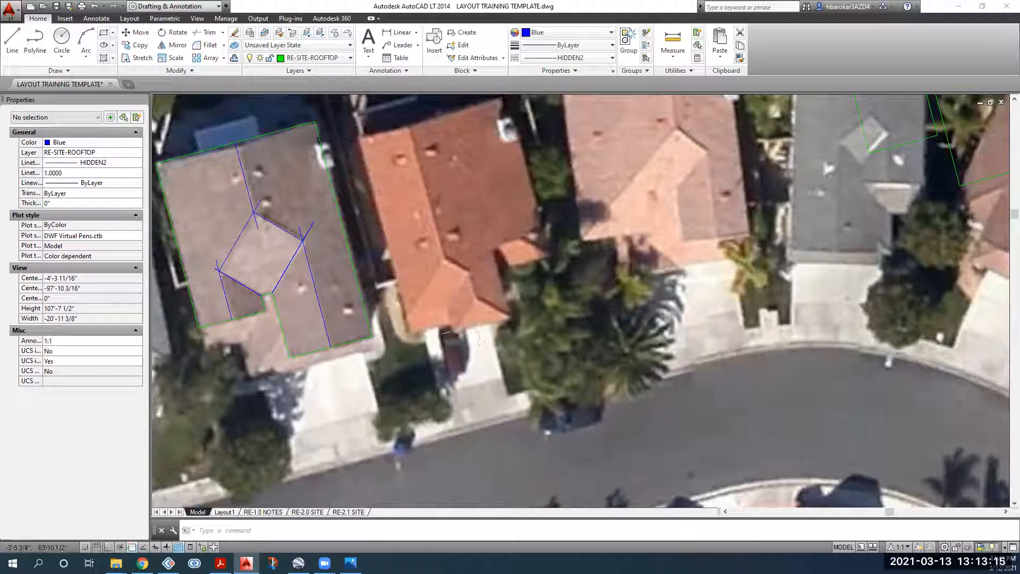
{"action": "middle_click_drag", "start_coordinate": [316, 293], "coordinate": [423, 298]}
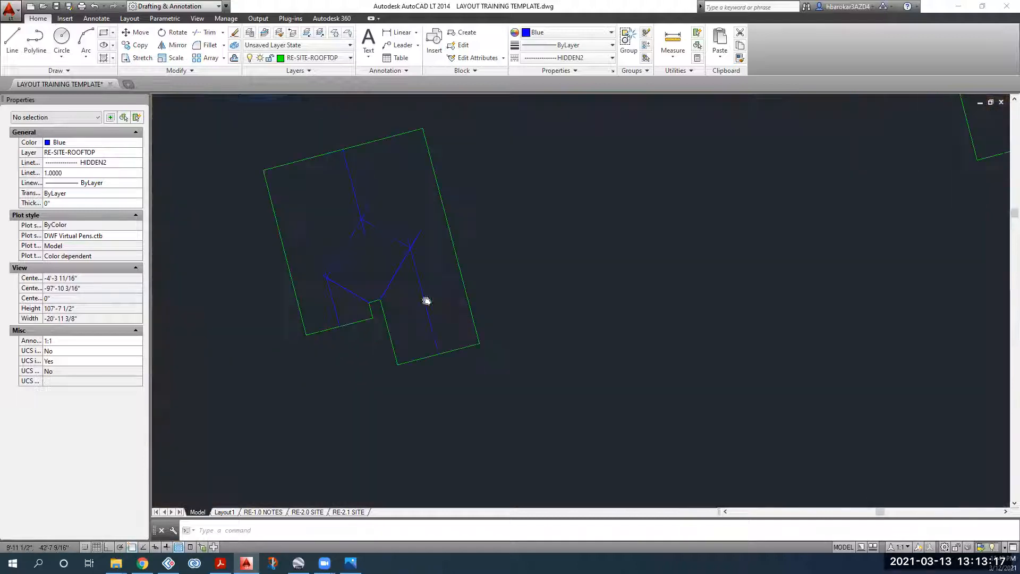
{"action": "scroll", "coordinate": [328, 231], "scroll_direction": "down", "scroll_amount": 3}
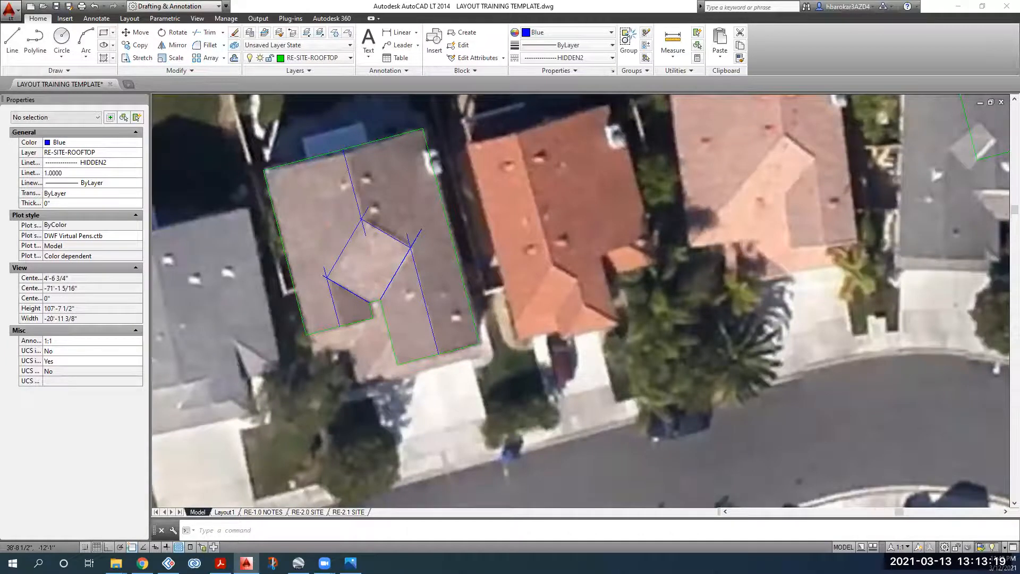
{"action": "scroll", "coordinate": [381, 221], "scroll_direction": "up", "scroll_amount": 1}
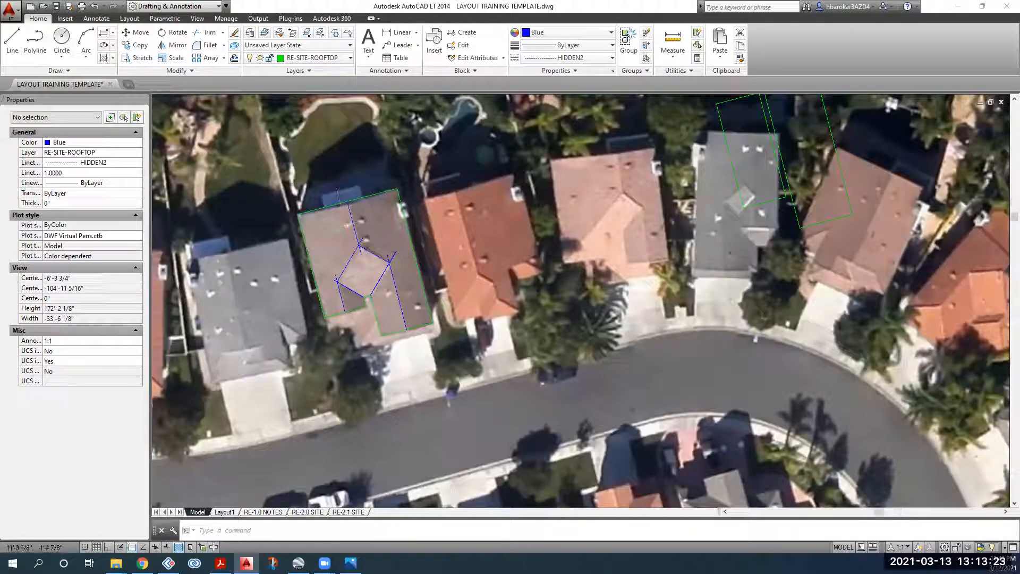
{"action": "scroll", "coordinate": [330, 319], "scroll_direction": "up", "scroll_amount": 2}
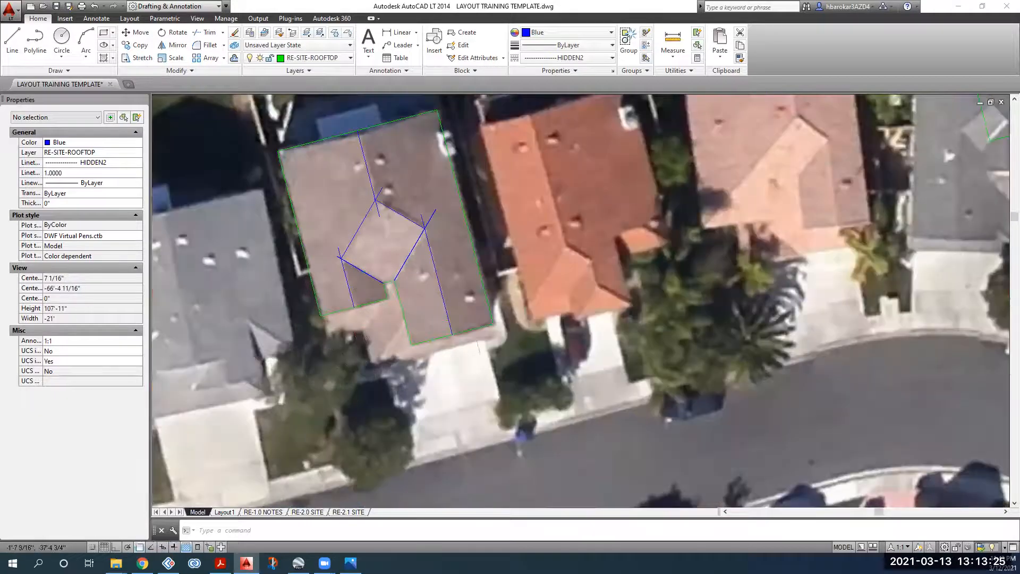
{"action": "middle_click_drag", "start_coordinate": [445, 299], "coordinate": [448, 329]}
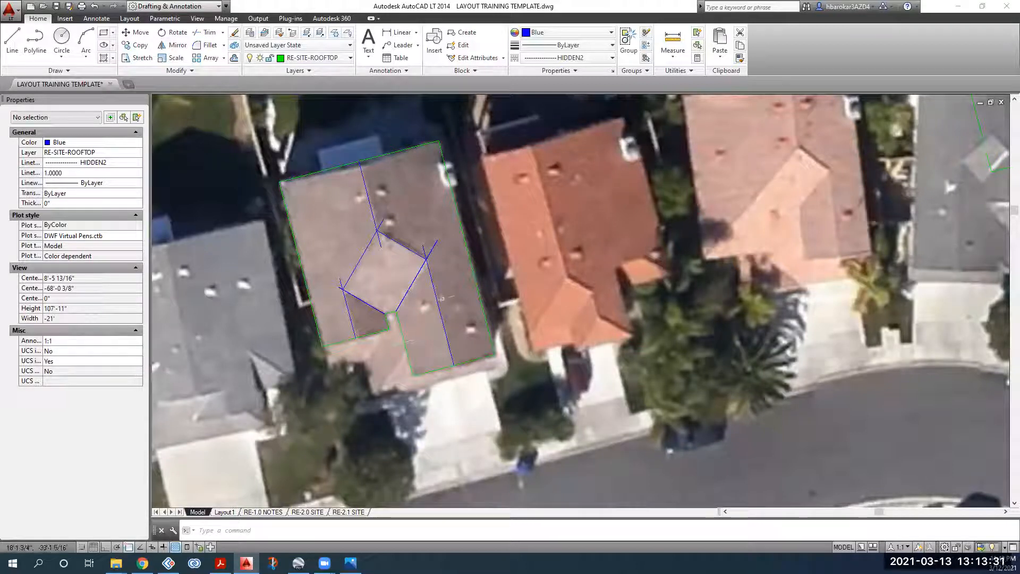
{"action": "middle_click_drag", "start_coordinate": [441, 299], "coordinate": [441, 331]}
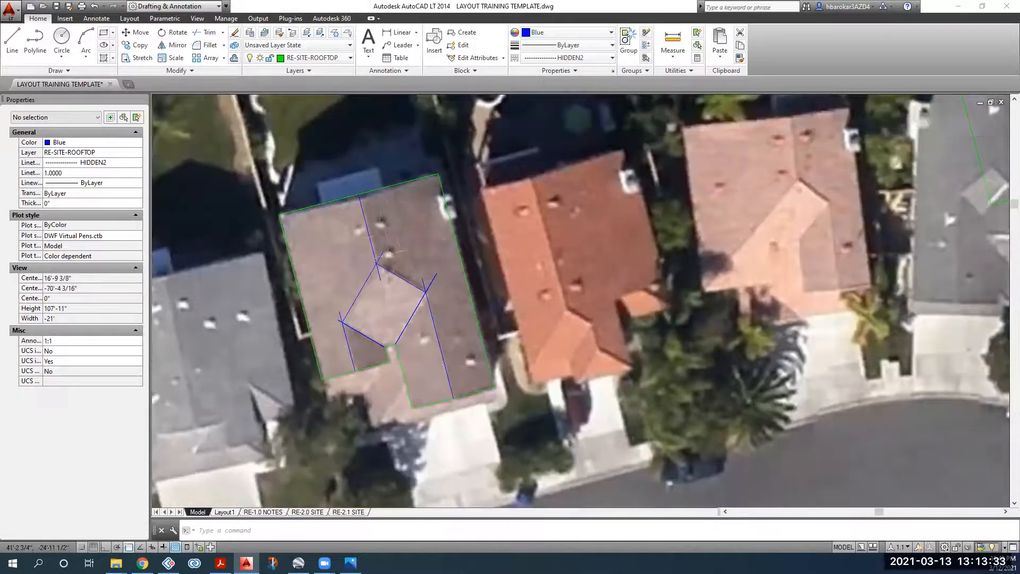
{"action": "scroll", "coordinate": [385, 254], "scroll_direction": "down", "scroll_amount": 2}
{"action": "middle_click_drag", "start_coordinate": [385, 254], "coordinate": [382, 311]}
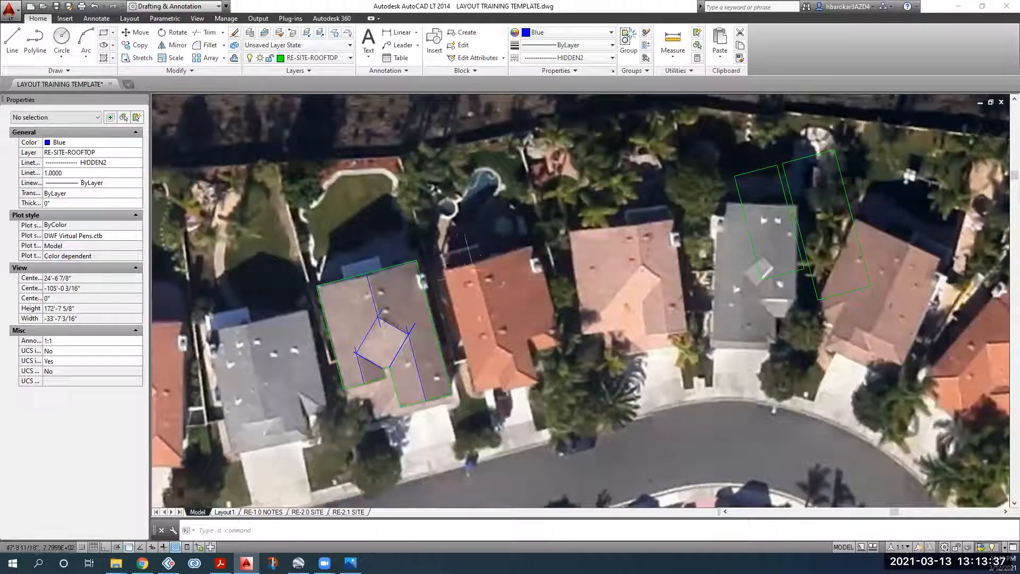
{"action": "middle_click_drag", "start_coordinate": [394, 298], "coordinate": [369, 273]}
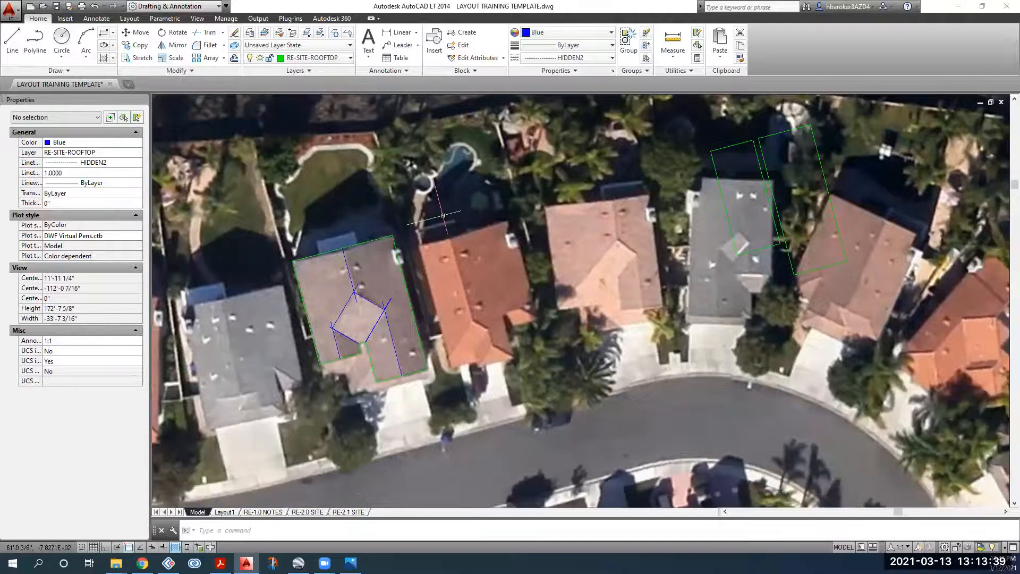
{"action": "left_click", "coordinate": [444, 211]}
Step: Window-select all eight roof outline and ridge lines as cutting edges
{"action": "left_click", "coordinate": [296, 419]}
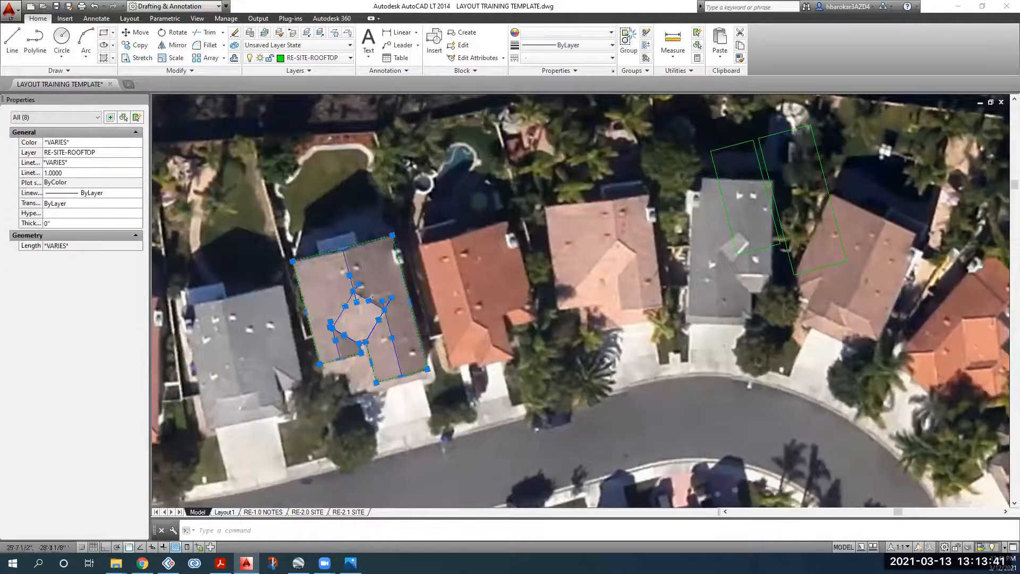
{"action": "left_click", "coordinate": [206, 32]}
{"action": "scroll", "coordinate": [378, 304], "scroll_direction": "up", "scroll_amount": 4}
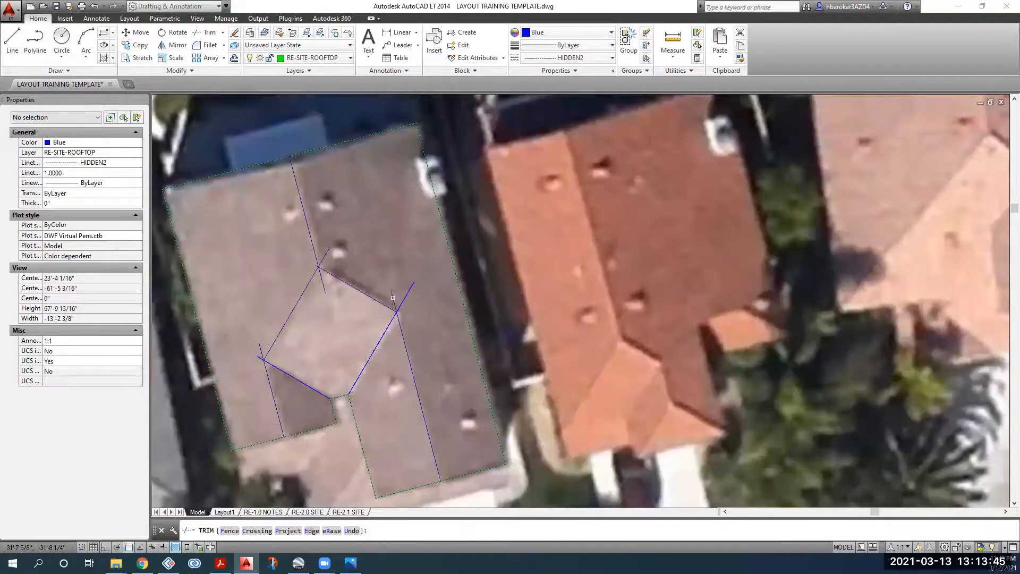
{"action": "key", "text": "Escape"}
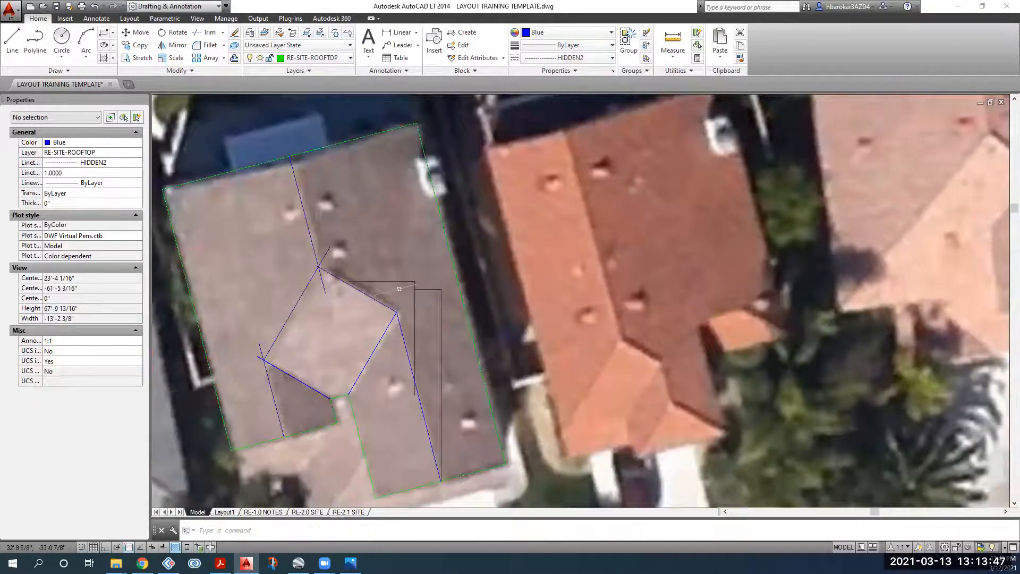
{"action": "scroll", "coordinate": [399, 288], "scroll_direction": "down", "scroll_amount": 4}
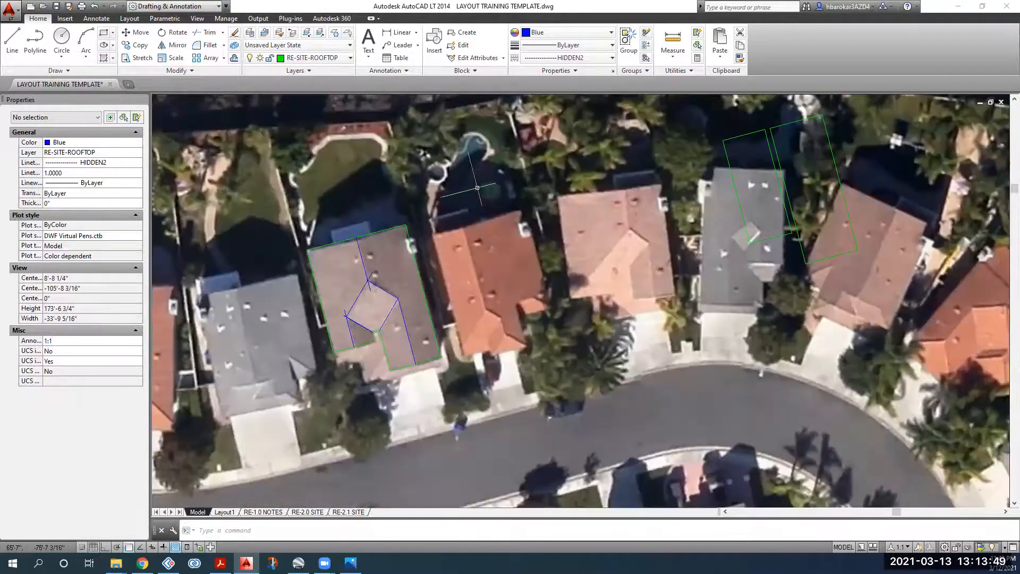
{"action": "left_click", "coordinate": [477, 188]}
{"action": "left_click", "coordinate": [302, 418]}
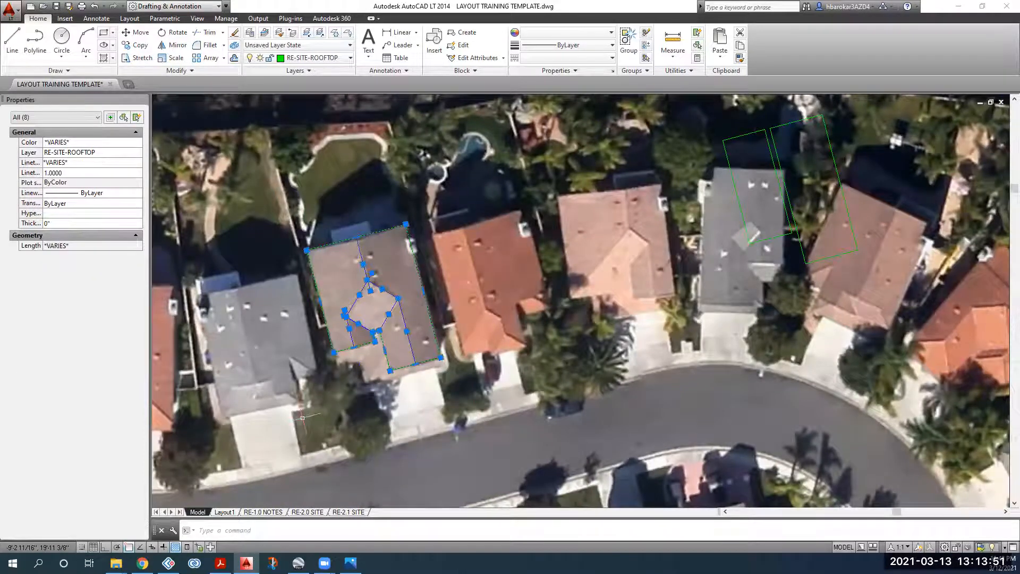
Step: Trim the ridge line ends that overshoot their intersections
{"action": "left_click", "coordinate": [201, 33]}
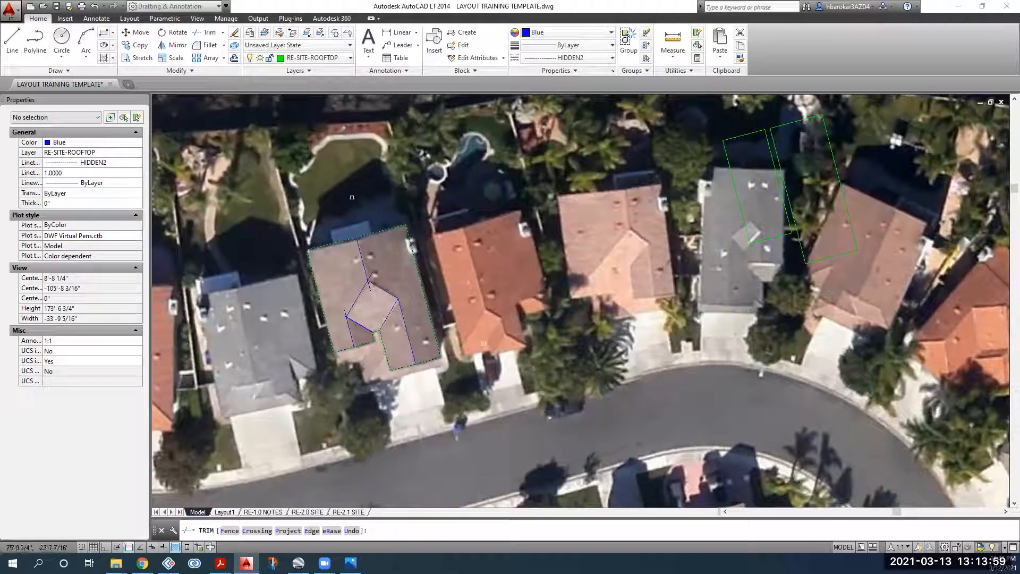
{"action": "scroll", "coordinate": [375, 287], "scroll_direction": "up", "scroll_amount": 5}
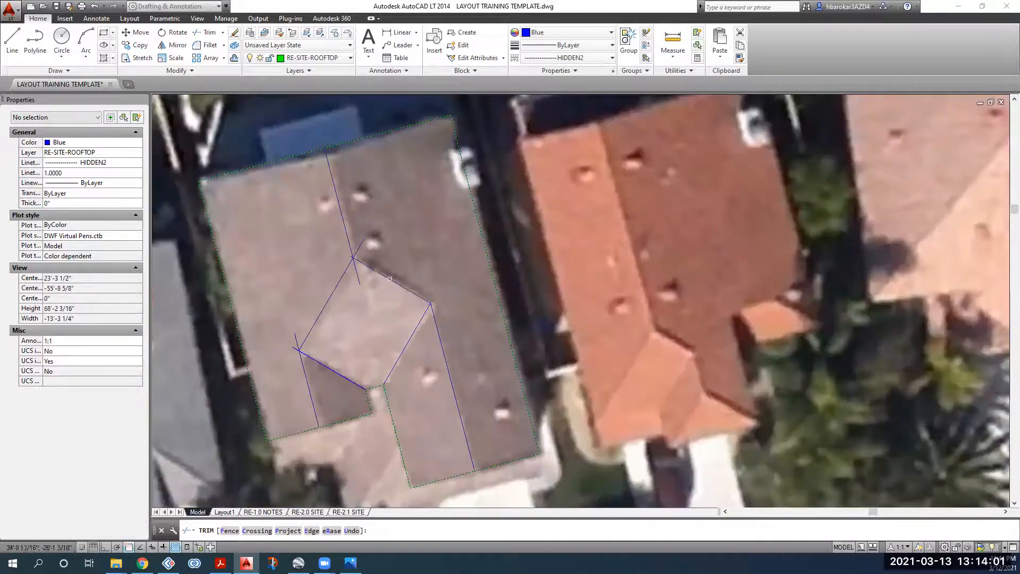
{"action": "scroll", "coordinate": [354, 249], "scroll_direction": "up", "scroll_amount": 5}
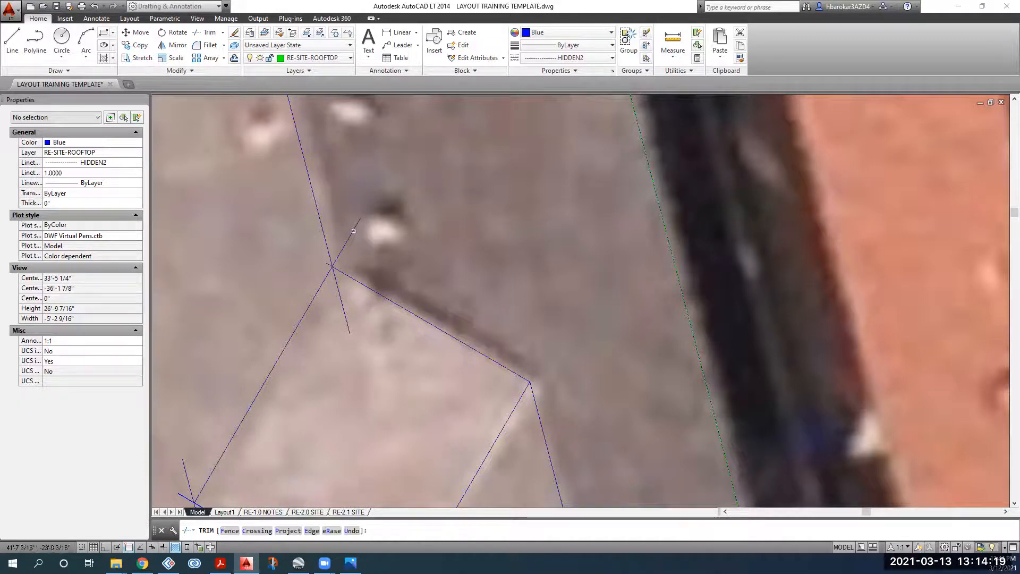
{"action": "left_click", "coordinate": [386, 203]}
{"action": "left_click", "coordinate": [348, 231]}
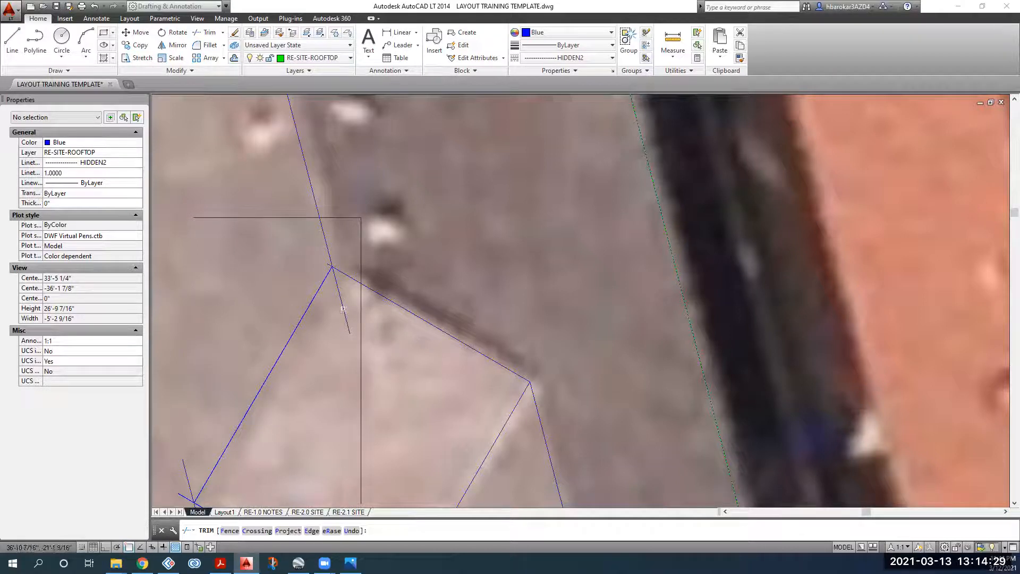
{"action": "left_click", "coordinate": [343, 308]}
{"action": "scroll", "coordinate": [340, 273], "scroll_direction": "up", "scroll_amount": 5}
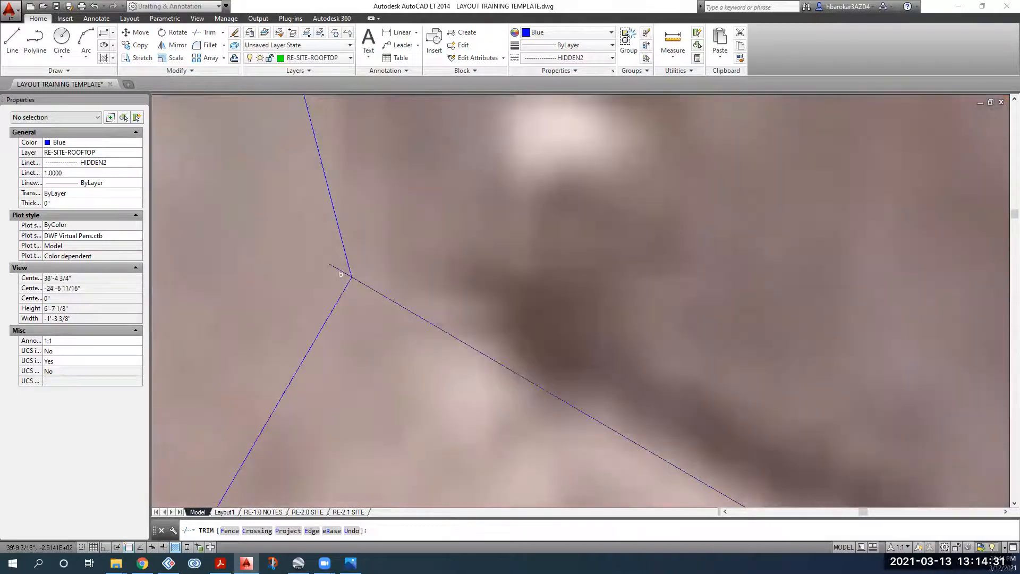
{"action": "scroll", "coordinate": [340, 272], "scroll_direction": "down", "scroll_amount": 10}
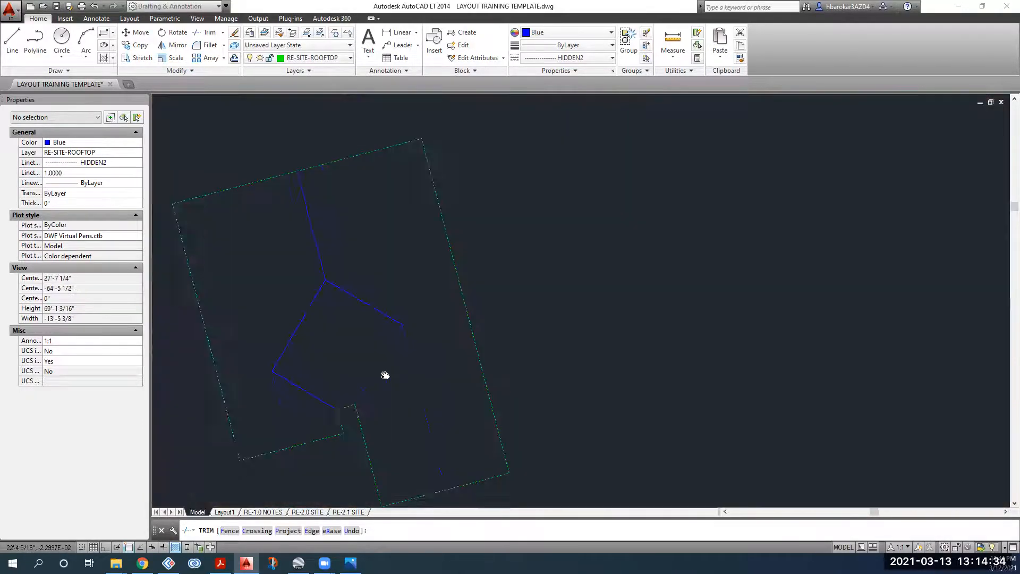
{"action": "middle_click_drag", "start_coordinate": [385, 375], "coordinate": [432, 368]}
{"action": "scroll", "coordinate": [311, 365], "scroll_direction": "up", "scroll_amount": 4}
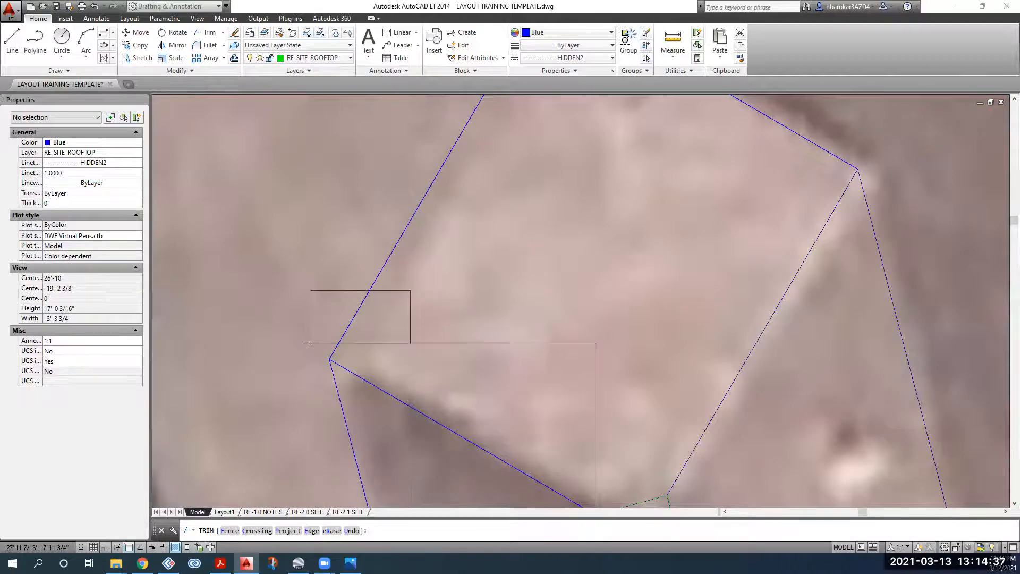
{"action": "scroll", "coordinate": [312, 344], "scroll_direction": "down", "scroll_amount": 3}
{"action": "key", "text": "Escape"}
{"action": "scroll", "coordinate": [357, 345], "scroll_direction": "down", "scroll_amount": 5}
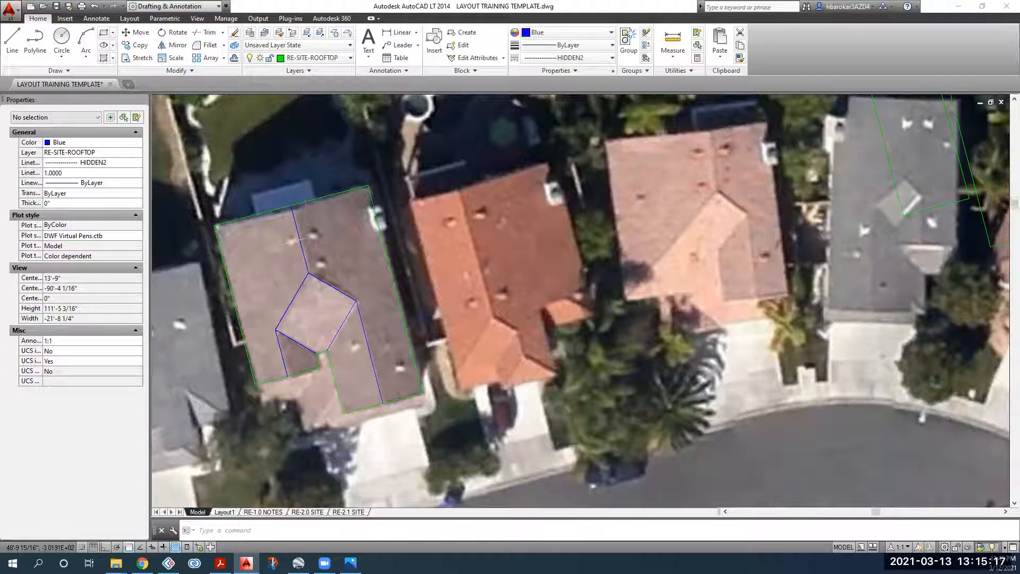
{"action": "scroll", "coordinate": [312, 235], "scroll_direction": "up", "scroll_amount": 3}
{"action": "scroll", "coordinate": [271, 189], "scroll_direction": "down", "scroll_amount": 3}
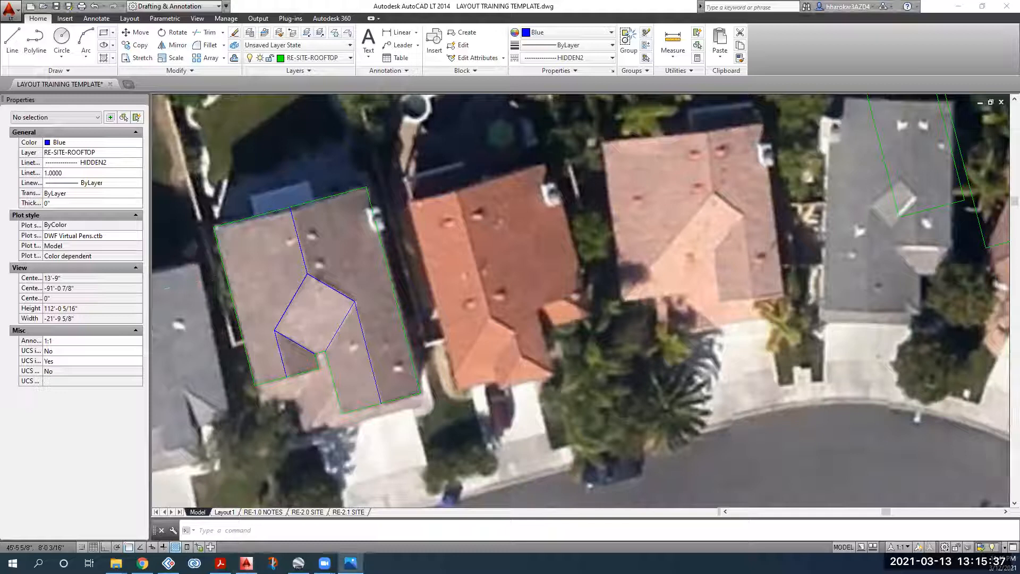
{"action": "left_click", "coordinate": [351, 563]}
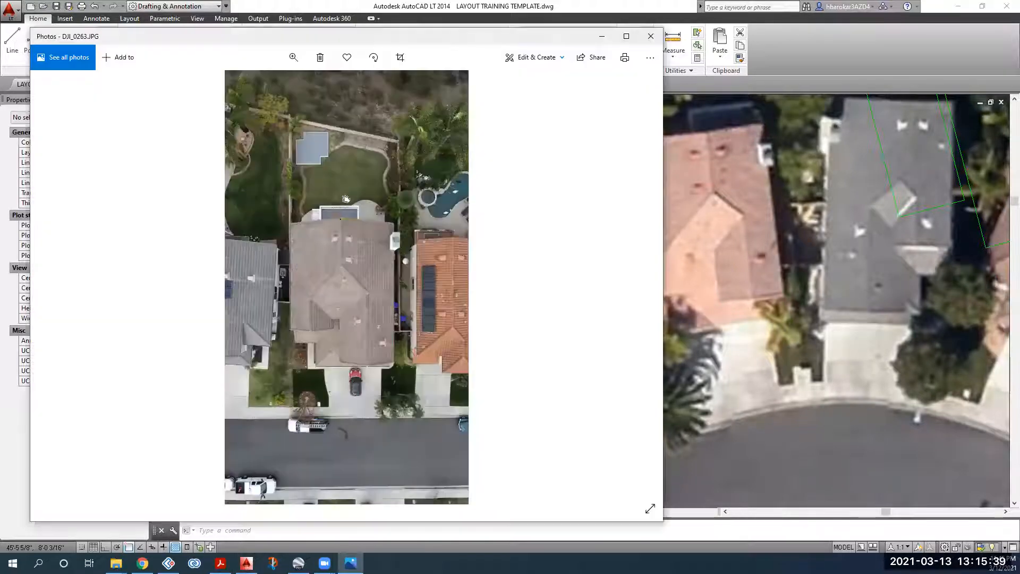
{"action": "double_click", "coordinate": [247, 36]}
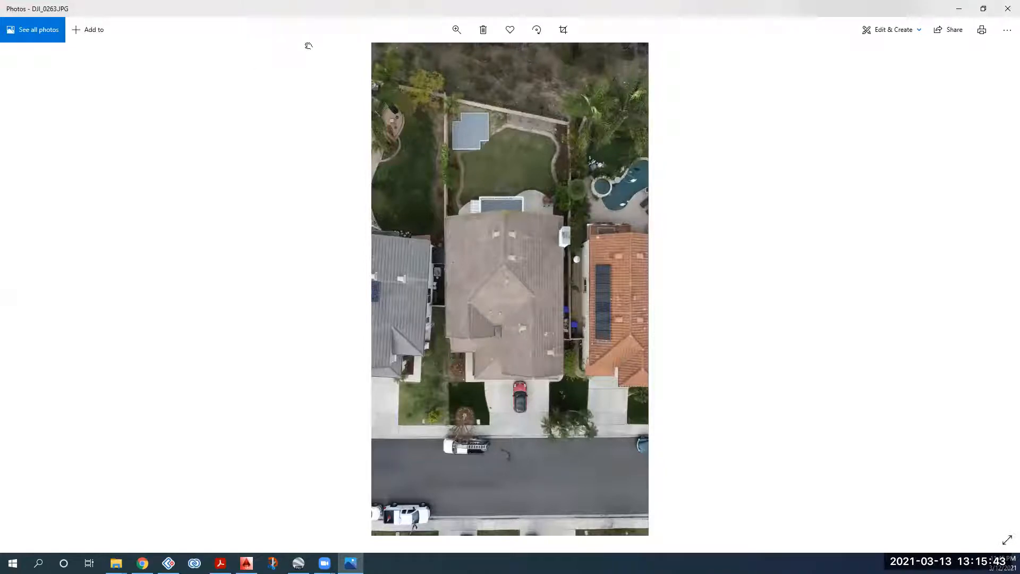
{"action": "double_click", "coordinate": [550, 9]}
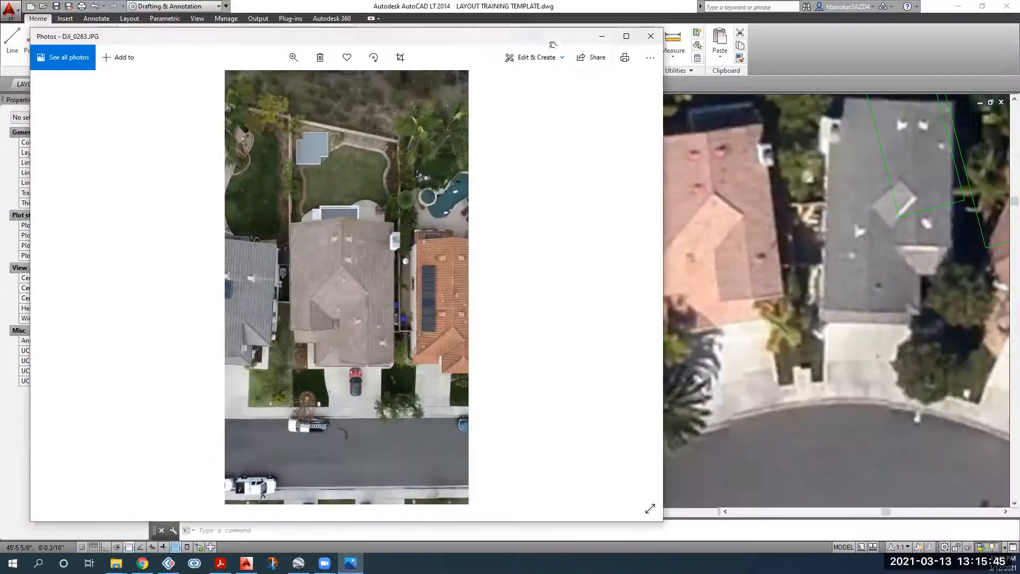
{"action": "left_click", "coordinate": [602, 36]}
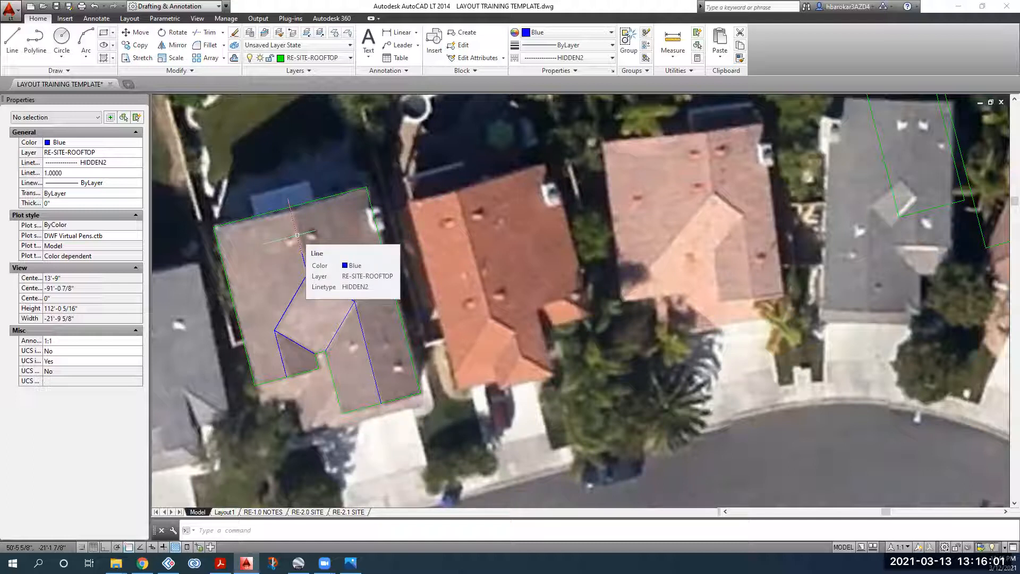
Step: Re-snap the upper ridge line's top endpoint onto the roof edge
{"action": "left_click", "coordinate": [297, 235]}
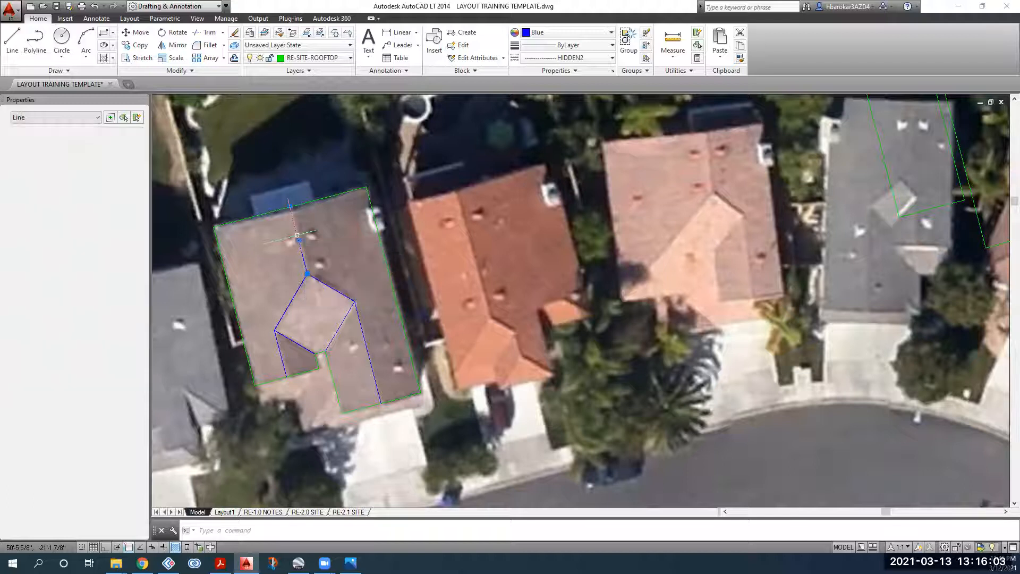
{"action": "scroll", "coordinate": [293, 229], "scroll_direction": "up", "scroll_amount": 4}
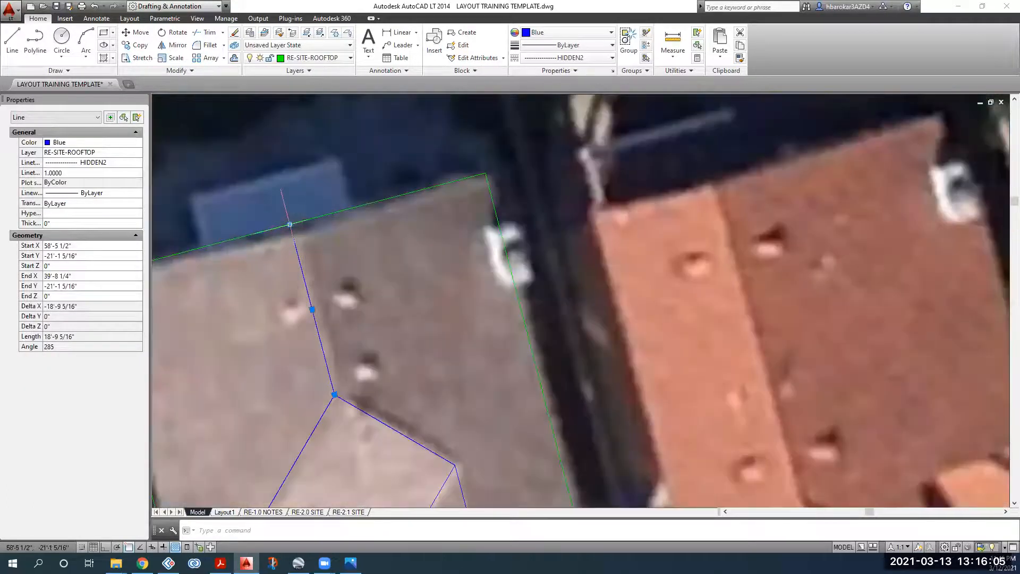
{"action": "left_click", "coordinate": [289, 224]}
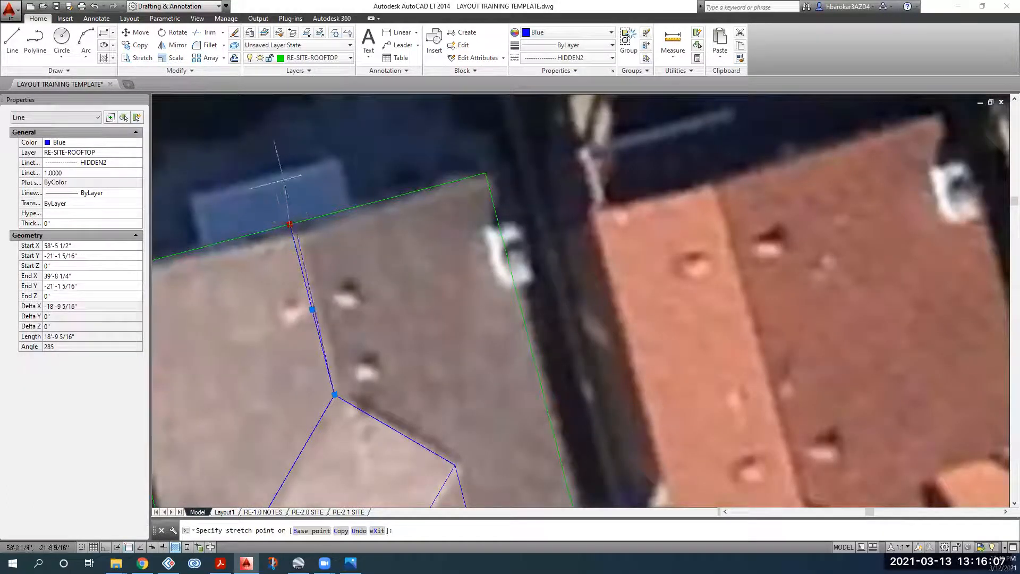
{"action": "left_click", "coordinate": [290, 224]}
{"action": "key", "text": "Escape"}
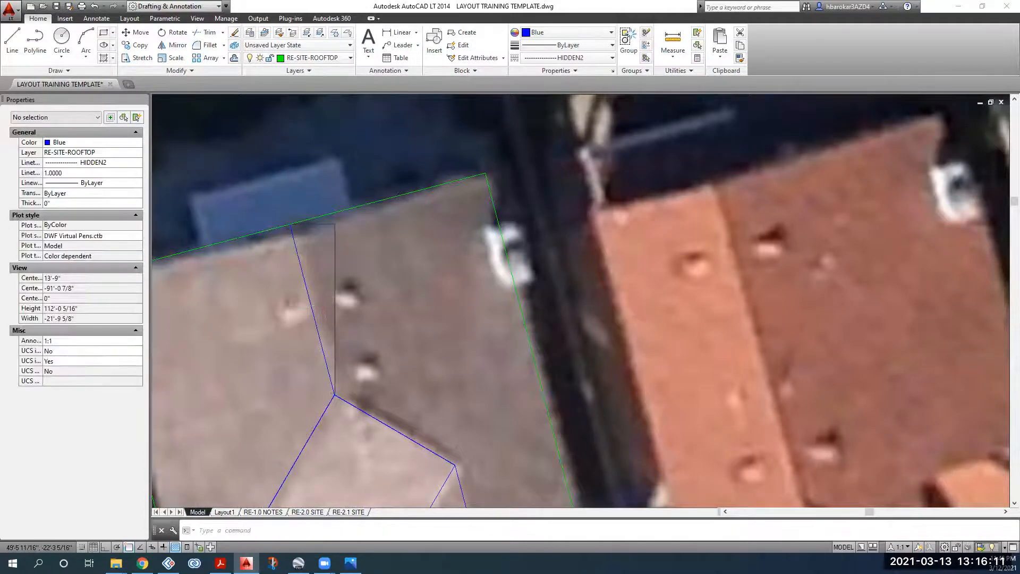
Step: Bring the DJI_0263.JPG drone photo back up in Photos, maximized
{"action": "scroll", "coordinate": [318, 303], "scroll_direction": "down", "scroll_amount": 4}
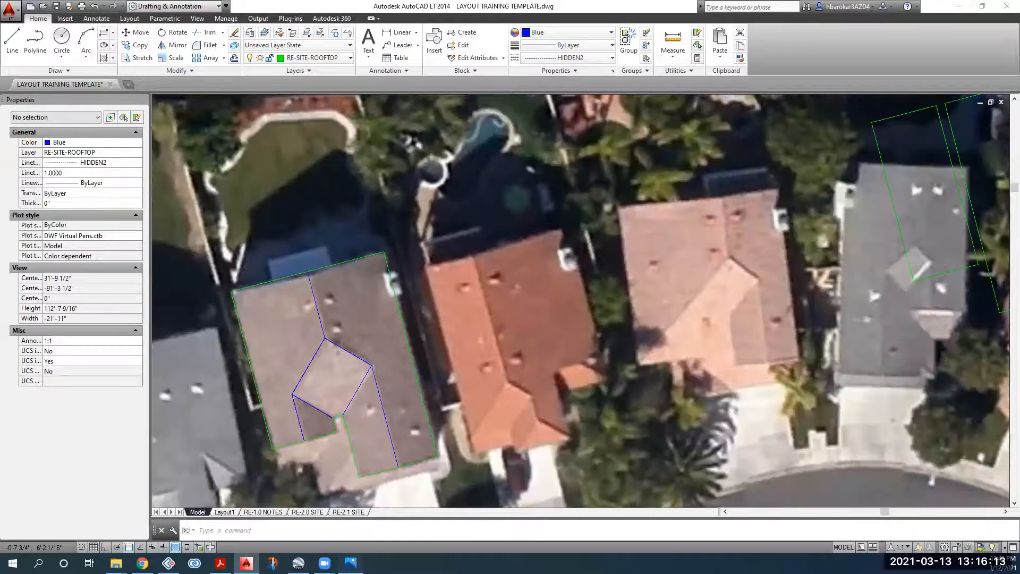
{"action": "left_click", "coordinate": [351, 563]}
{"action": "double_click", "coordinate": [278, 41]}
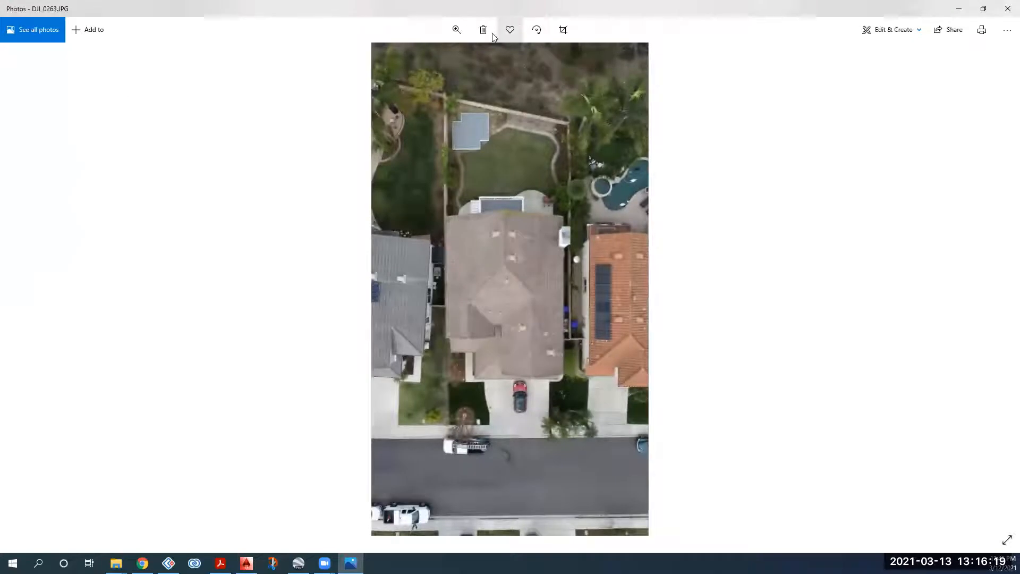
Step: Zoom DJI_0263.JPG out to fit the window, centred on the house, backyard and street
{"action": "left_click", "coordinate": [456, 29]}
{"action": "left_click", "coordinate": [473, 59]}
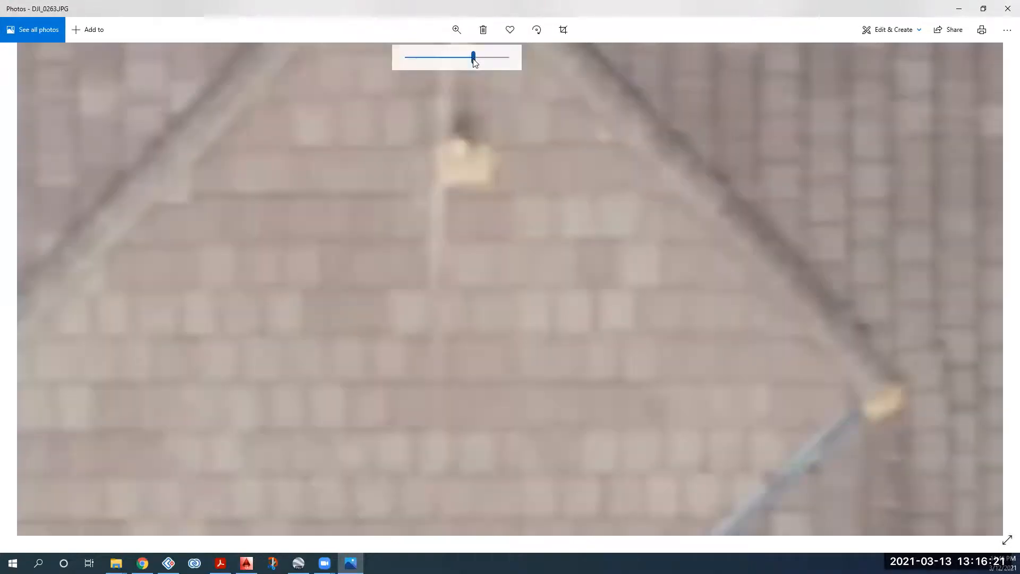
{"action": "left_click", "coordinate": [428, 59]}
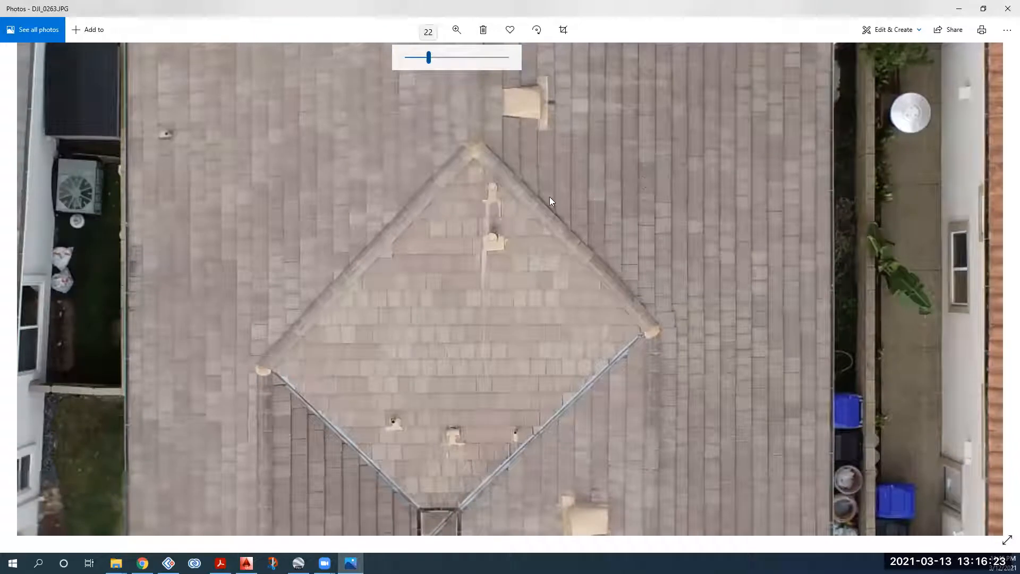
{"action": "scroll", "coordinate": [492, 235], "scroll_direction": "down", "scroll_amount": 3}
{"action": "left_click_drag", "start_coordinate": [723, 171], "coordinate": [624, 193]}
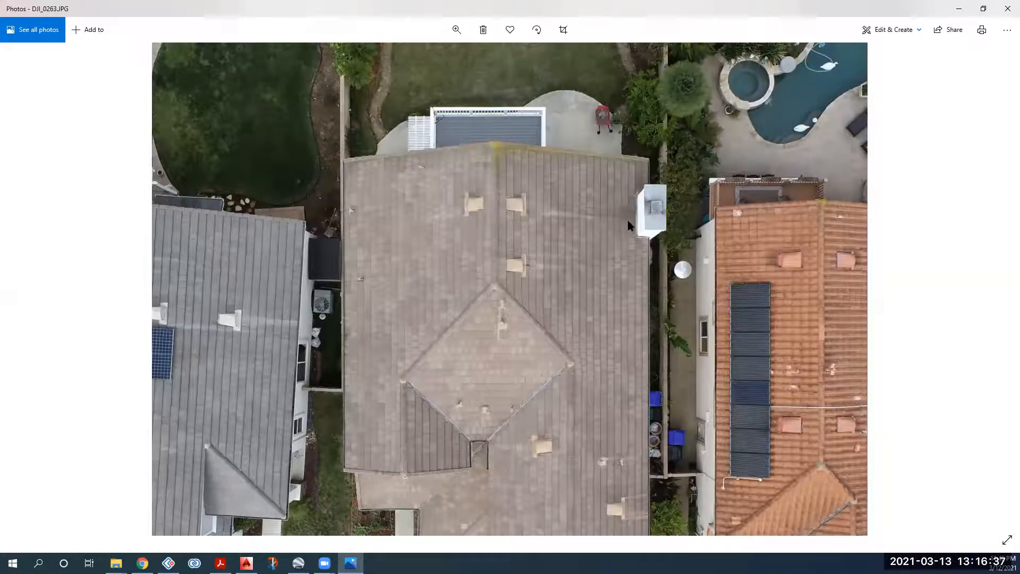
{"action": "left_click_drag", "start_coordinate": [628, 219], "coordinate": [625, 232]}
{"action": "left_click", "coordinate": [453, 27]}
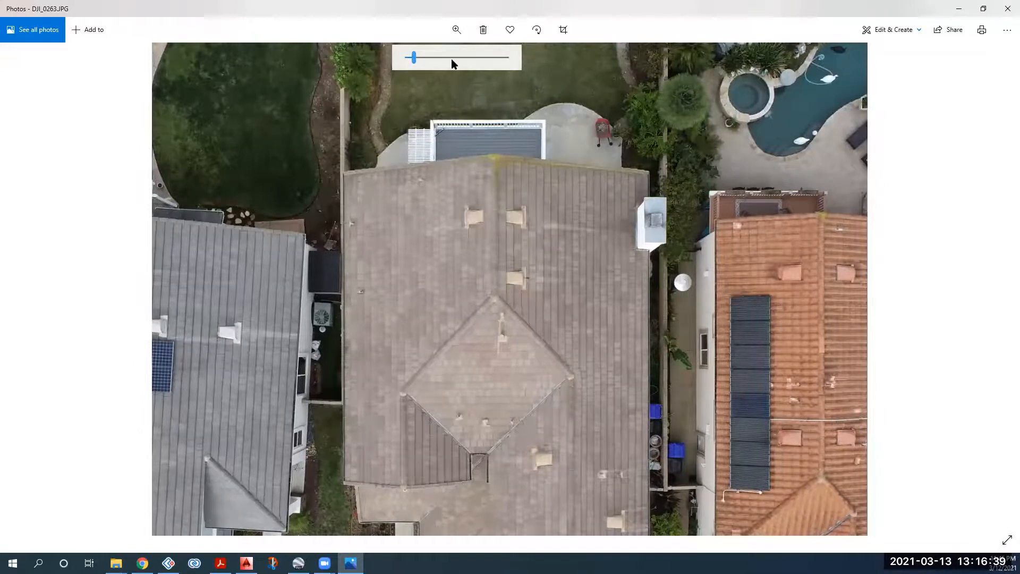
{"action": "left_click", "coordinate": [450, 58]}
{"action": "left_click", "coordinate": [413, 59]}
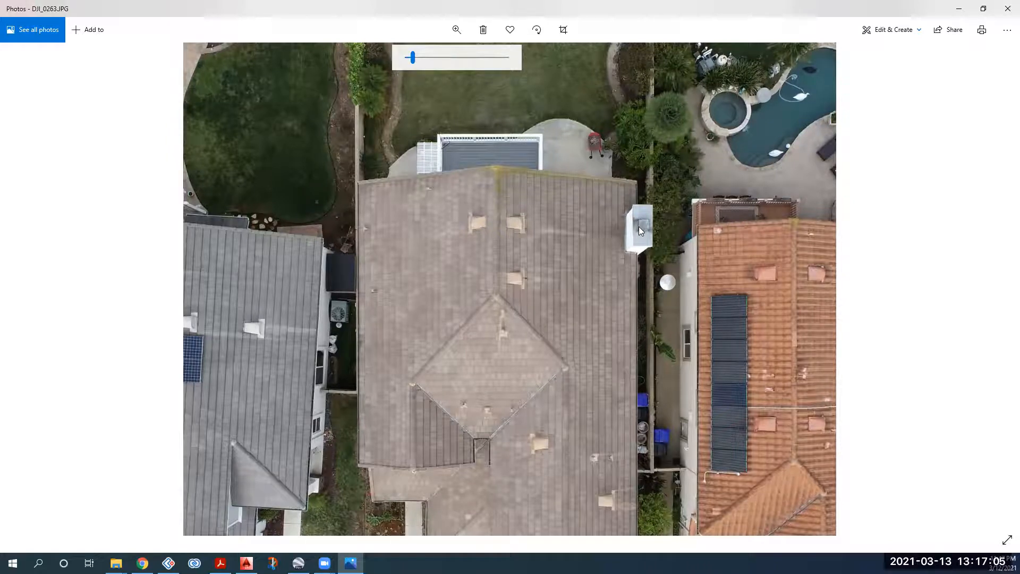
{"action": "left_click", "coordinate": [407, 60]}
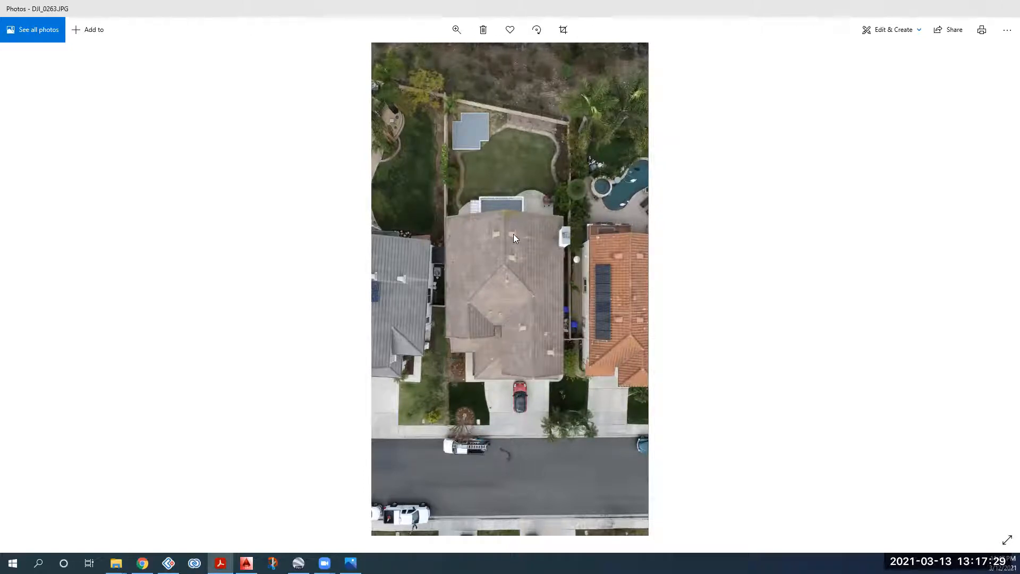
Step: Zoom in on the roof and pan up to bring its top edge into view
{"action": "left_click", "coordinate": [455, 30]}
{"action": "left_click", "coordinate": [445, 57]}
{"action": "left_click_drag", "start_coordinate": [416, 60], "coordinate": [427, 66]}
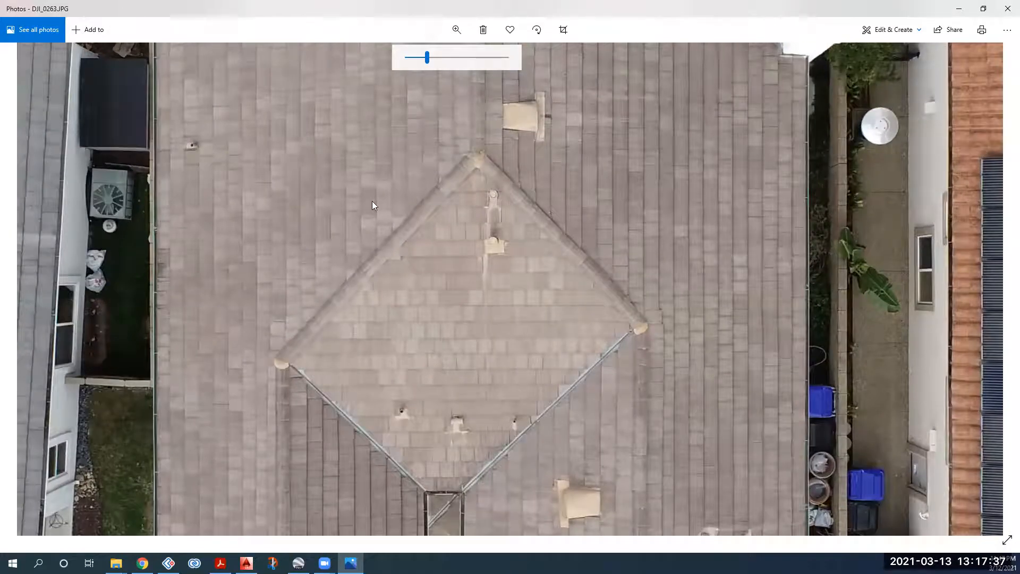
{"action": "left_click_drag", "start_coordinate": [372, 201], "coordinate": [436, 312]}
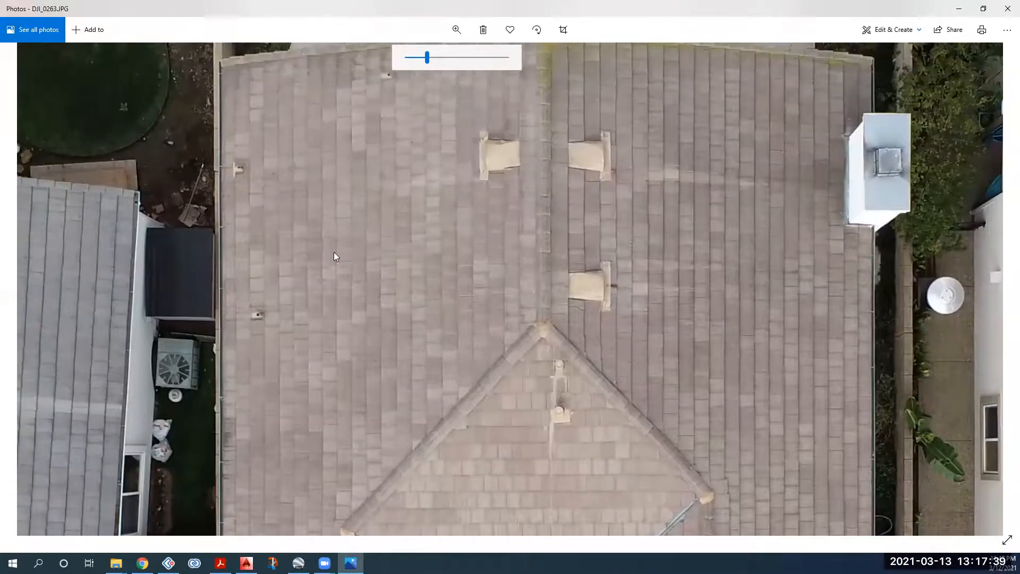
{"action": "left_click_drag", "start_coordinate": [393, 108], "coordinate": [392, 163]}
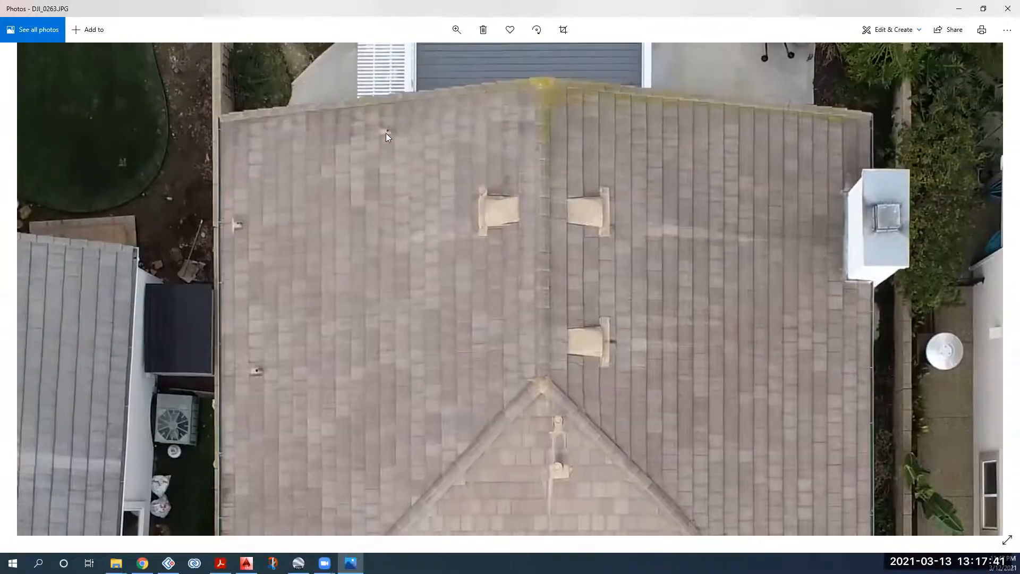
{"action": "left_click_drag", "start_coordinate": [389, 129], "coordinate": [388, 151]}
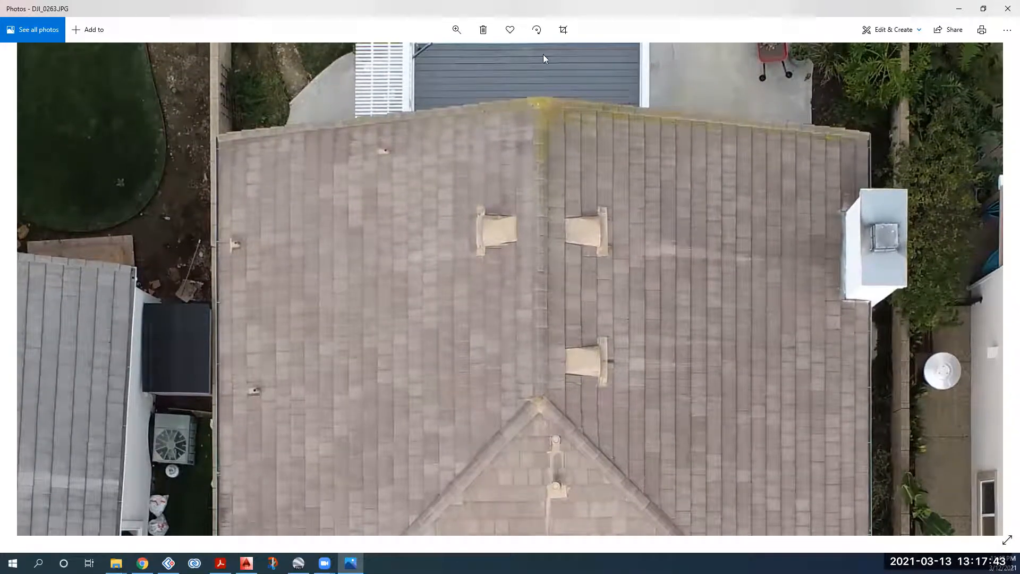
Step: Magnify further onto the upper roof's ridge and vents, panning toward the right side
{"action": "left_click", "coordinate": [457, 36]}
{"action": "left_click", "coordinate": [457, 58]}
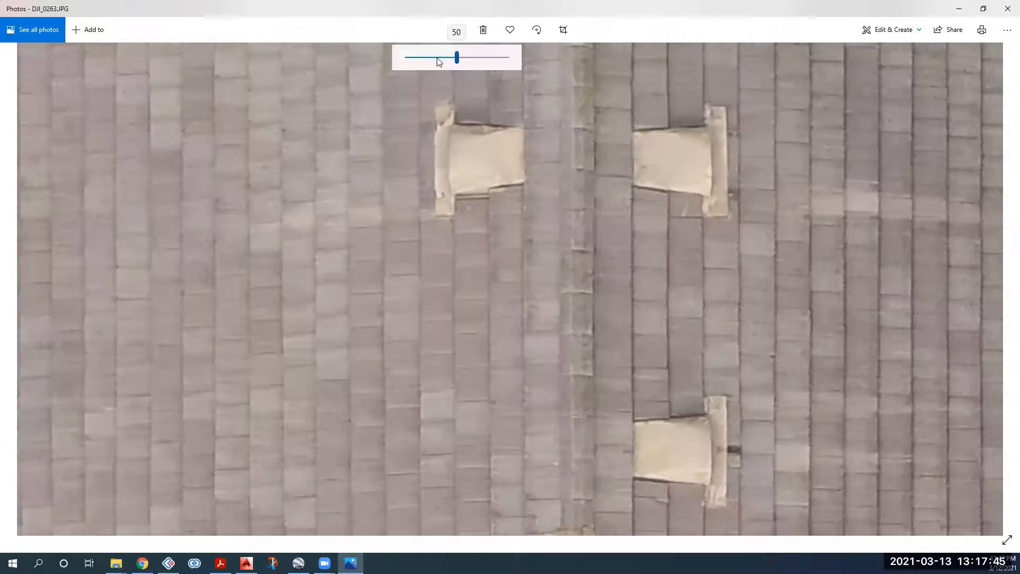
{"action": "left_click", "coordinate": [437, 58]}
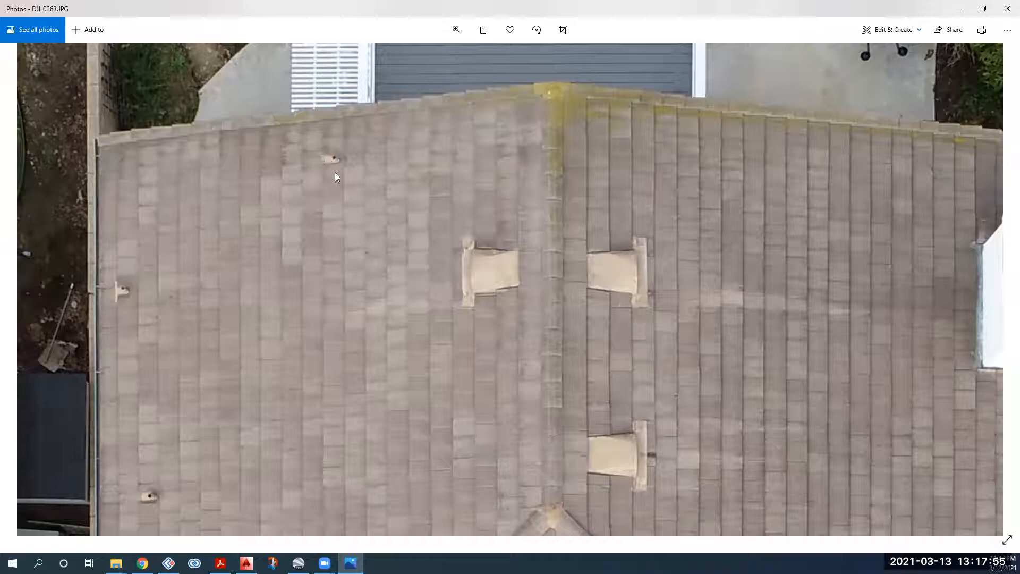
{"action": "left_click_drag", "start_coordinate": [337, 174], "coordinate": [344, 189]}
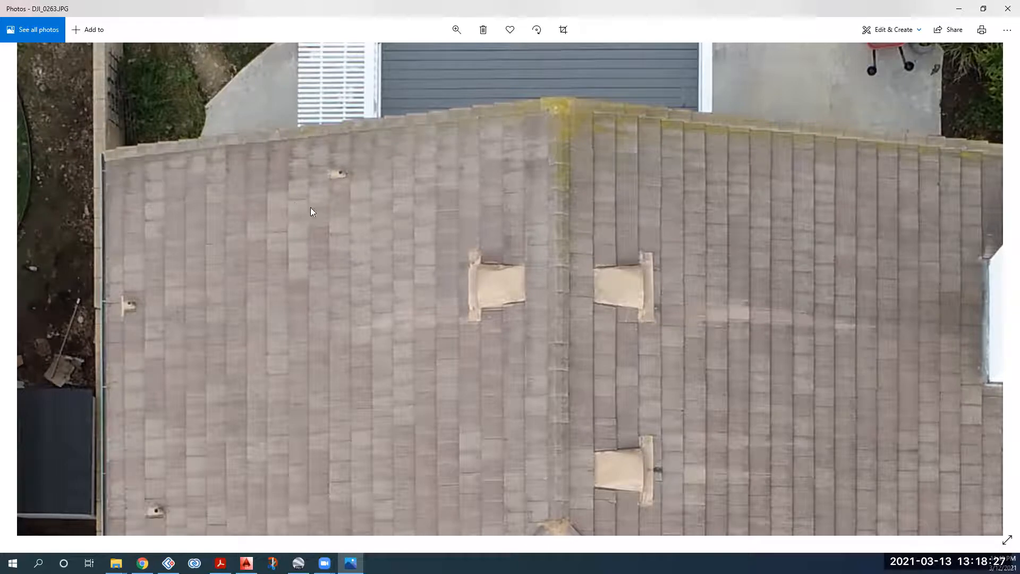
{"action": "left_click_drag", "start_coordinate": [297, 295], "coordinate": [302, 280]}
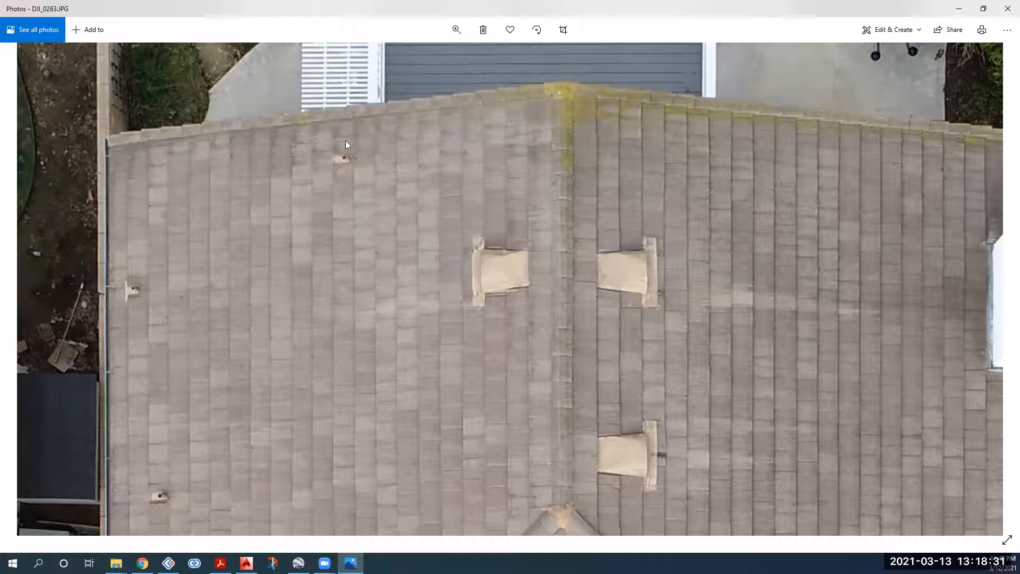
{"action": "left_click_drag", "start_coordinate": [355, 180], "coordinate": [378, 142]}
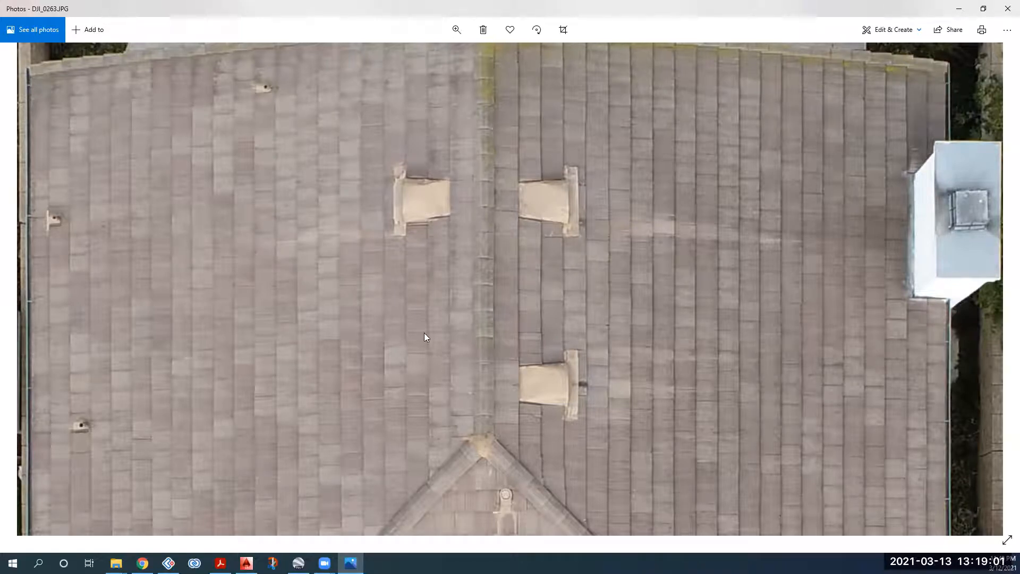
Step: Zoom out and pan until the main roof's top edge, vents and diamond hip sit beside the neighbour's solar roof
{"action": "left_click_drag", "start_coordinate": [424, 333], "coordinate": [425, 311]}
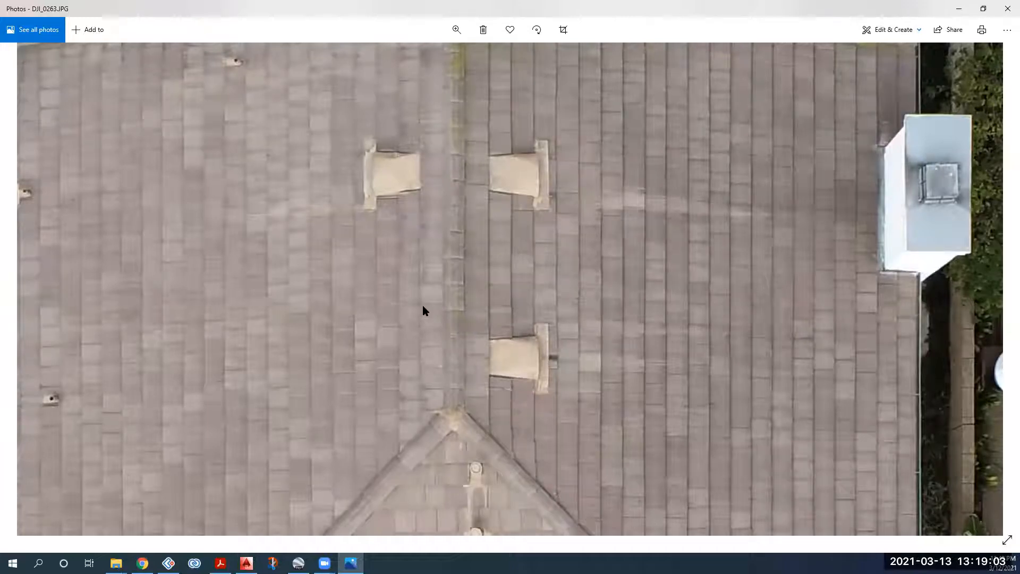
{"action": "scroll", "coordinate": [422, 305], "scroll_direction": "down", "scroll_amount": 3}
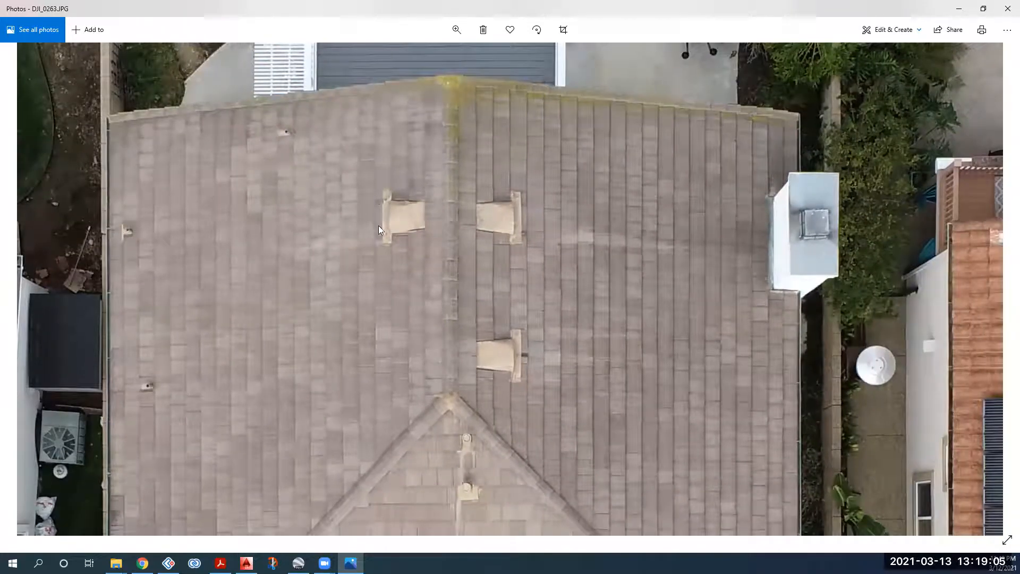
{"action": "left_click_drag", "start_coordinate": [404, 338], "coordinate": [390, 290]}
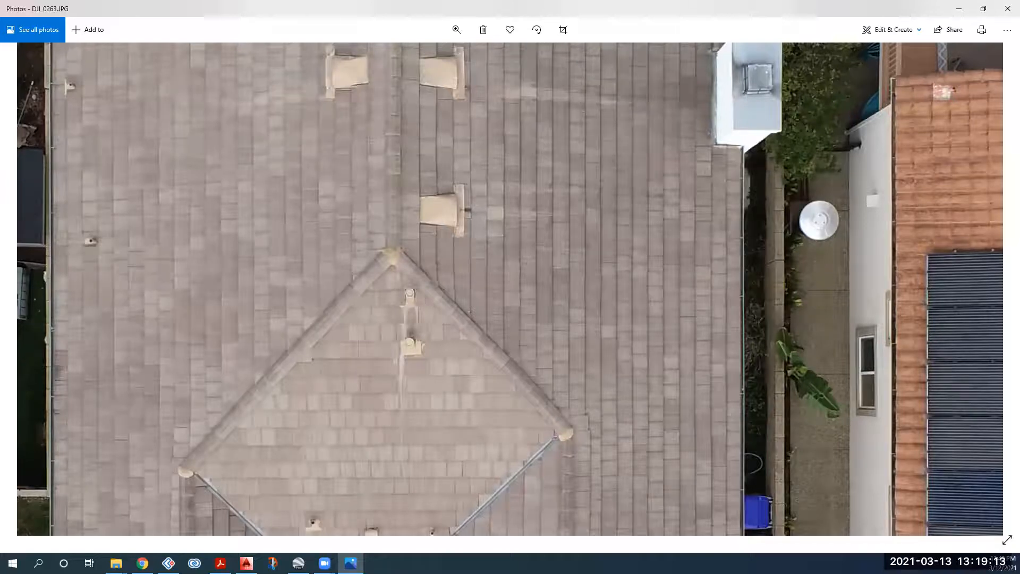
{"action": "scroll", "coordinate": [385, 333], "scroll_direction": "down", "scroll_amount": 1}
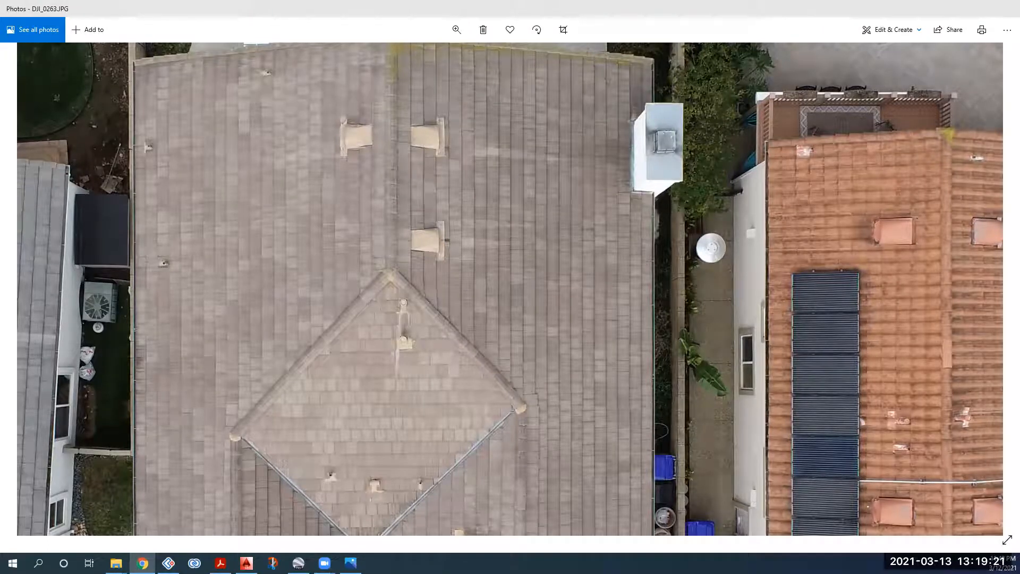
{"action": "left_click", "coordinate": [304, 141]}
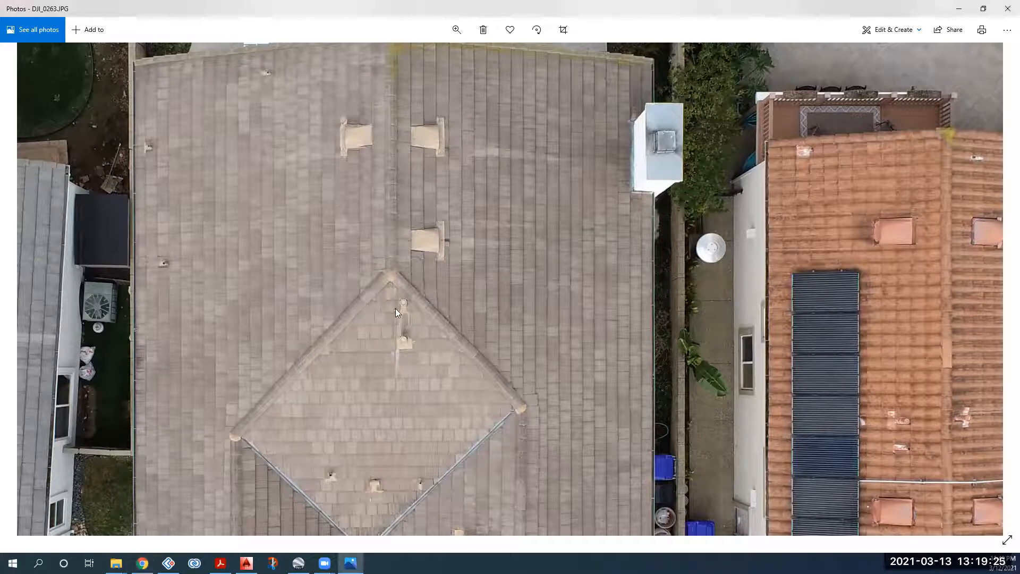
{"action": "left_click_drag", "start_coordinate": [434, 239], "coordinate": [417, 221]}
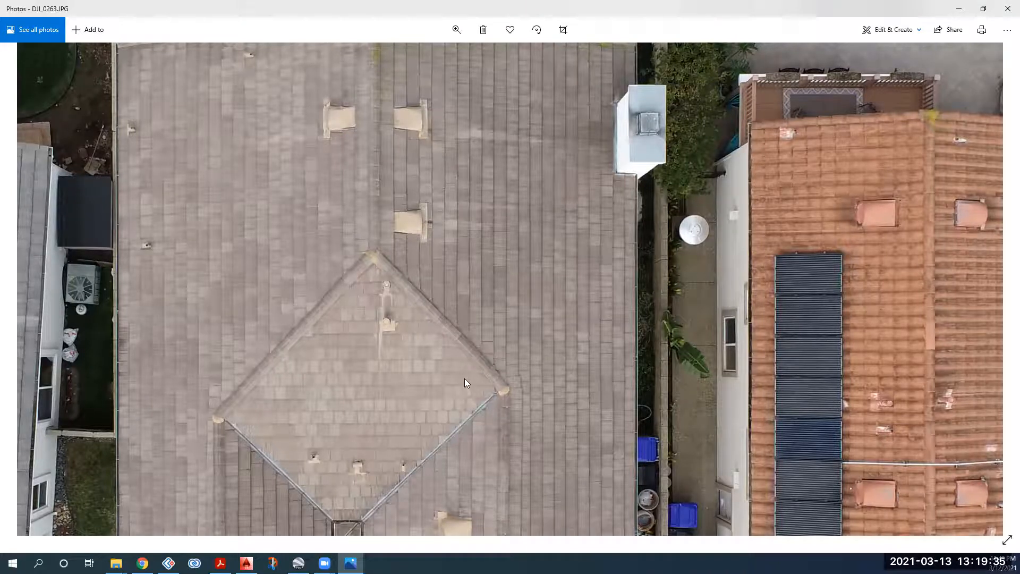
{"action": "left_click_drag", "start_coordinate": [384, 173], "coordinate": [410, 186]}
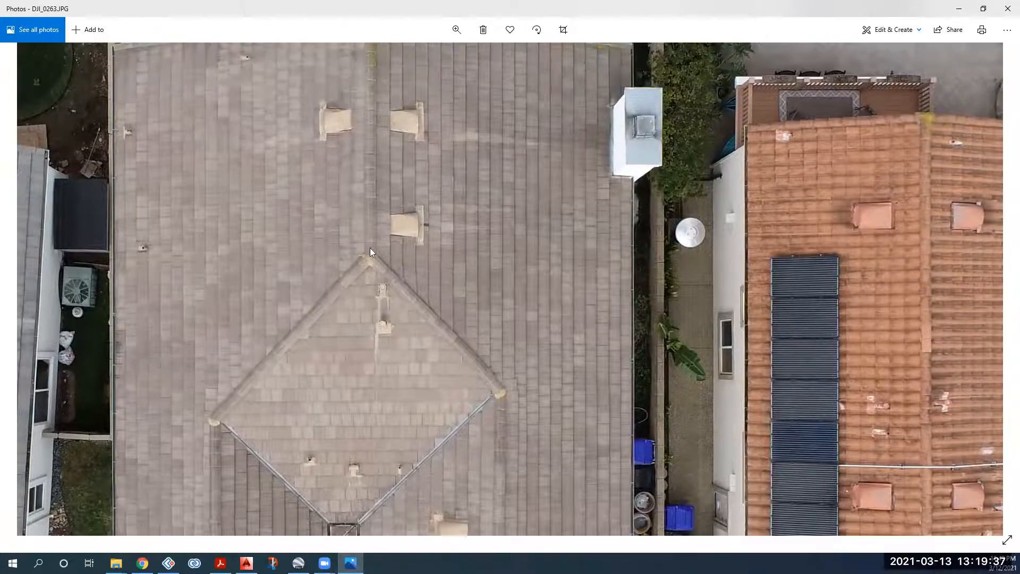
{"action": "left_click_drag", "start_coordinate": [371, 250], "coordinate": [387, 308]}
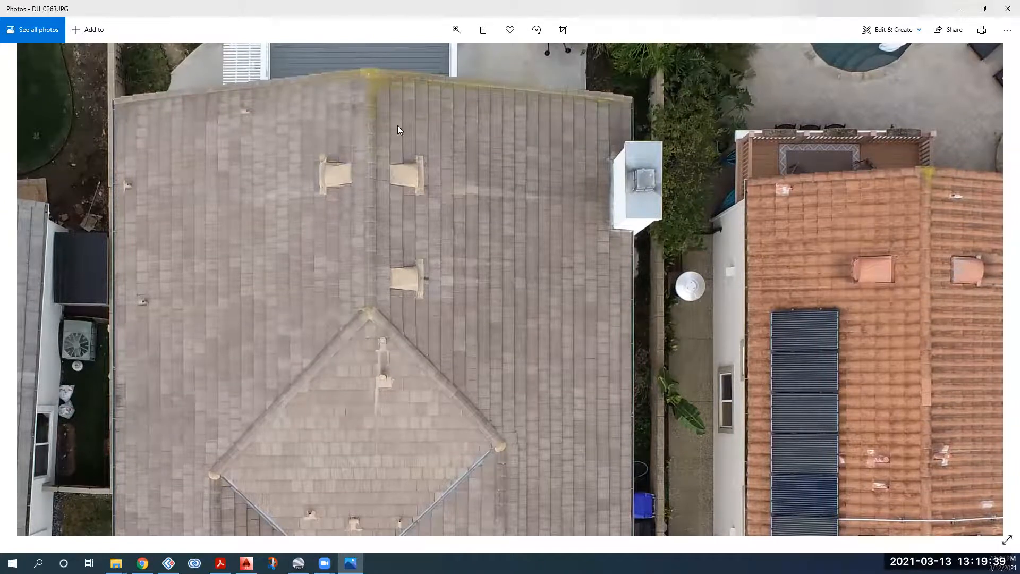
{"action": "left_click_drag", "start_coordinate": [363, 190], "coordinate": [349, 139]}
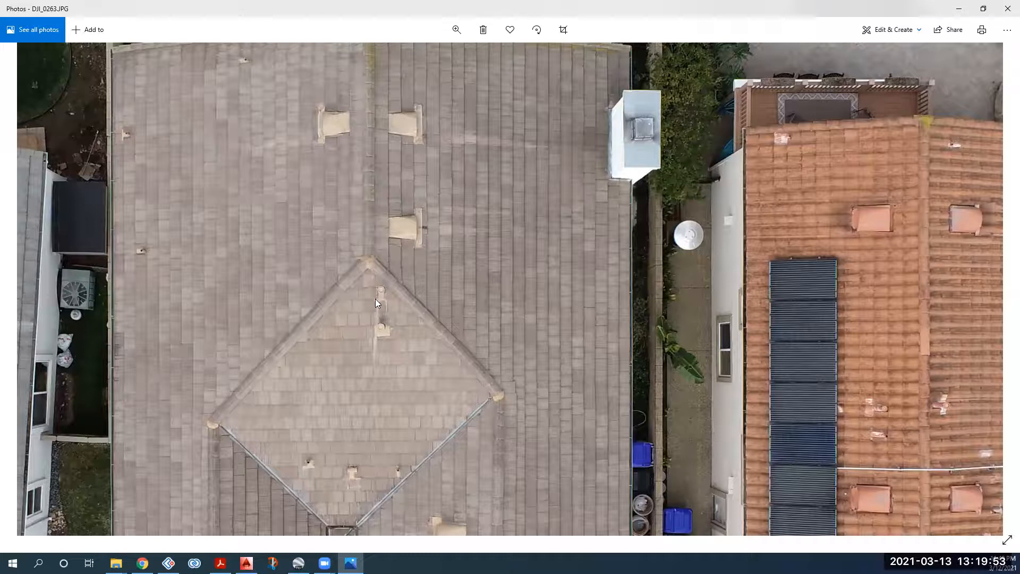
Step: Zoom in on the diamond section's pipe vents, then pan down to the lower roof
{"action": "scroll", "coordinate": [375, 300], "scroll_direction": "up", "scroll_amount": 5}
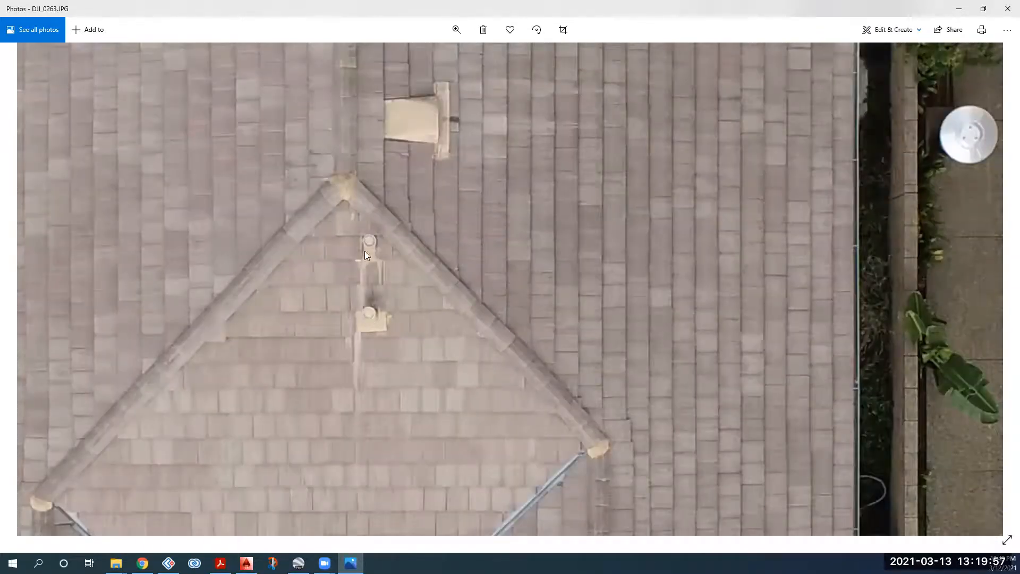
{"action": "left_click_drag", "start_coordinate": [365, 256], "coordinate": [371, 278]}
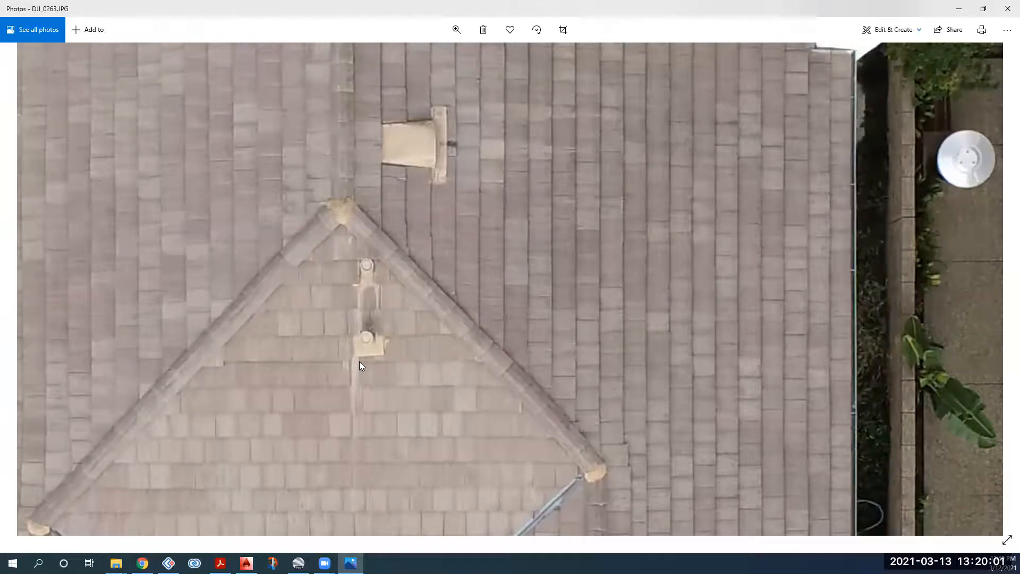
{"action": "scroll", "coordinate": [359, 361], "scroll_direction": "down", "scroll_amount": 4}
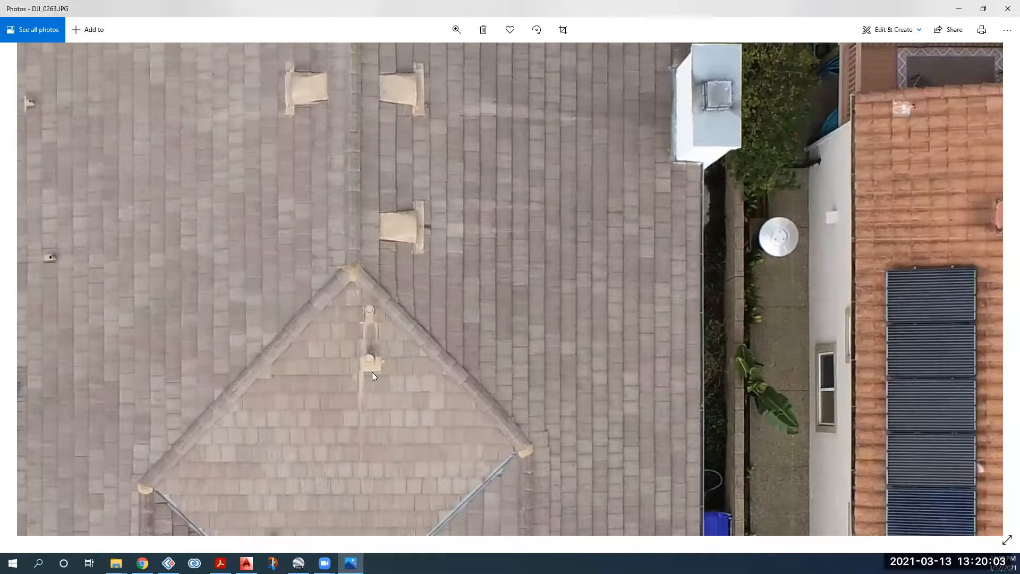
{"action": "left_click_drag", "start_coordinate": [366, 375], "coordinate": [368, 280]}
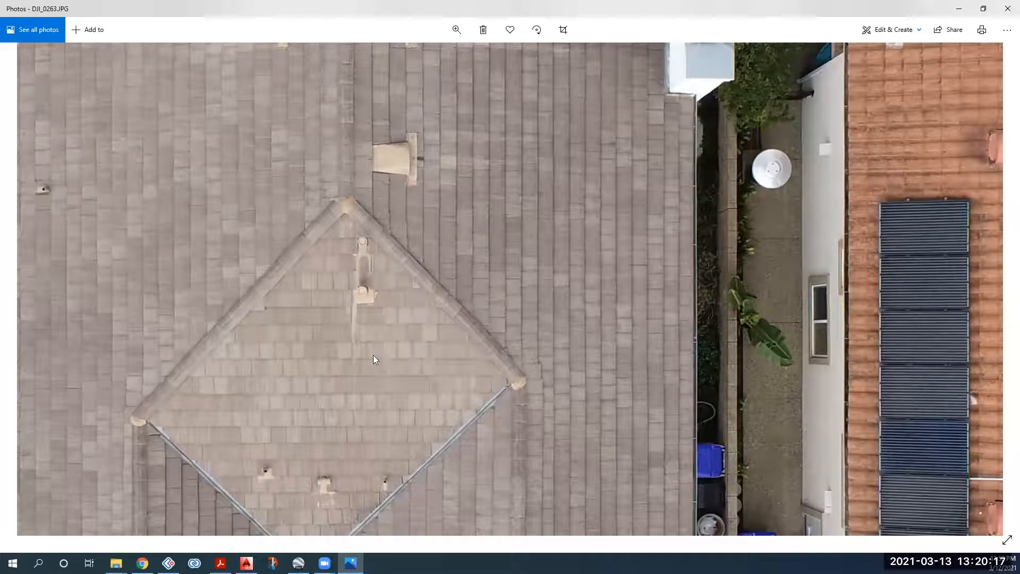
{"action": "left_click_drag", "start_coordinate": [367, 480], "coordinate": [356, 344]}
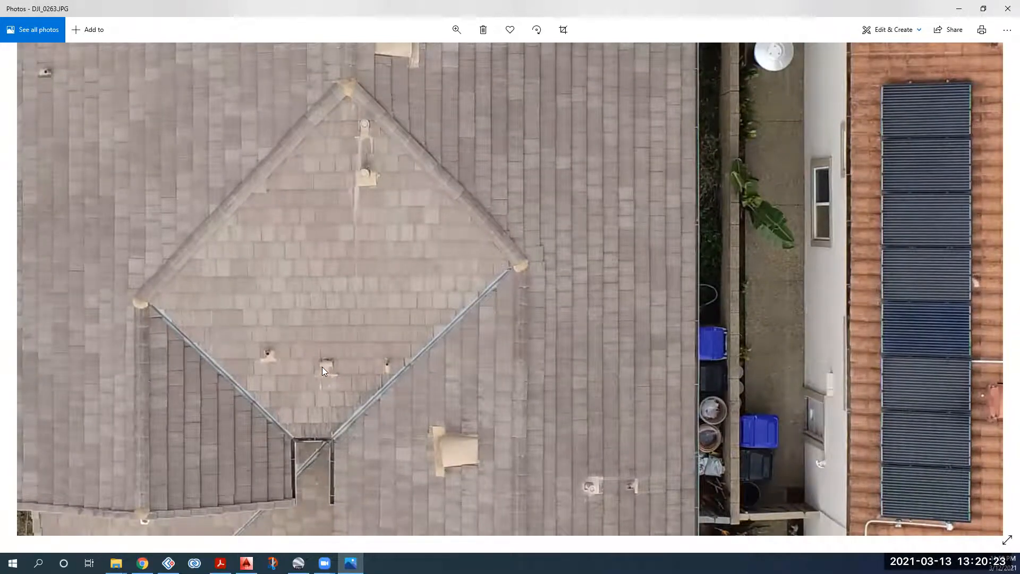
{"action": "scroll", "coordinate": [304, 296], "scroll_direction": "up", "scroll_amount": 4}
{"action": "scroll", "coordinate": [314, 294], "scroll_direction": "up", "scroll_amount": 2}
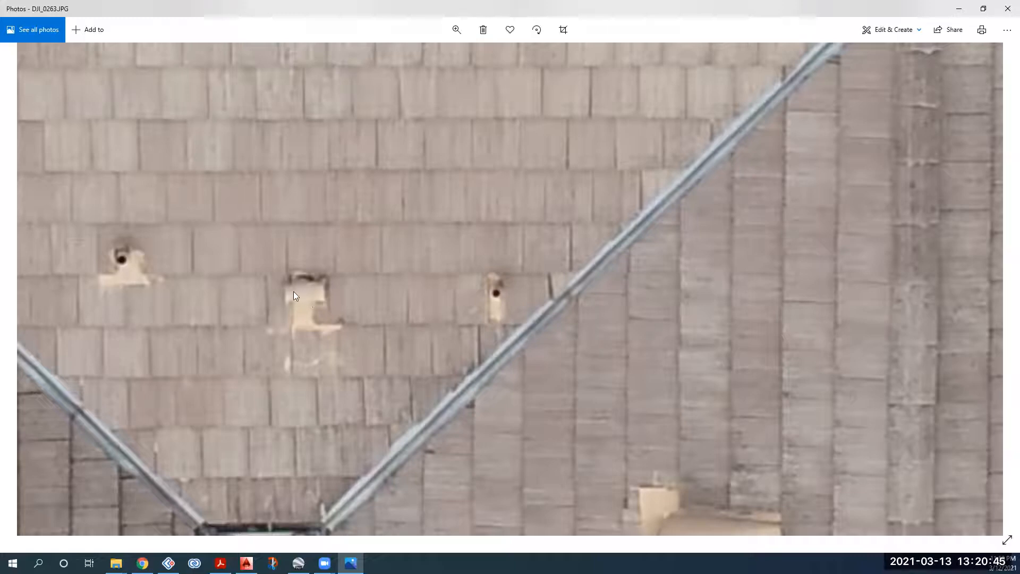
{"action": "scroll", "coordinate": [509, 358], "scroll_direction": "down", "scroll_amount": 5}
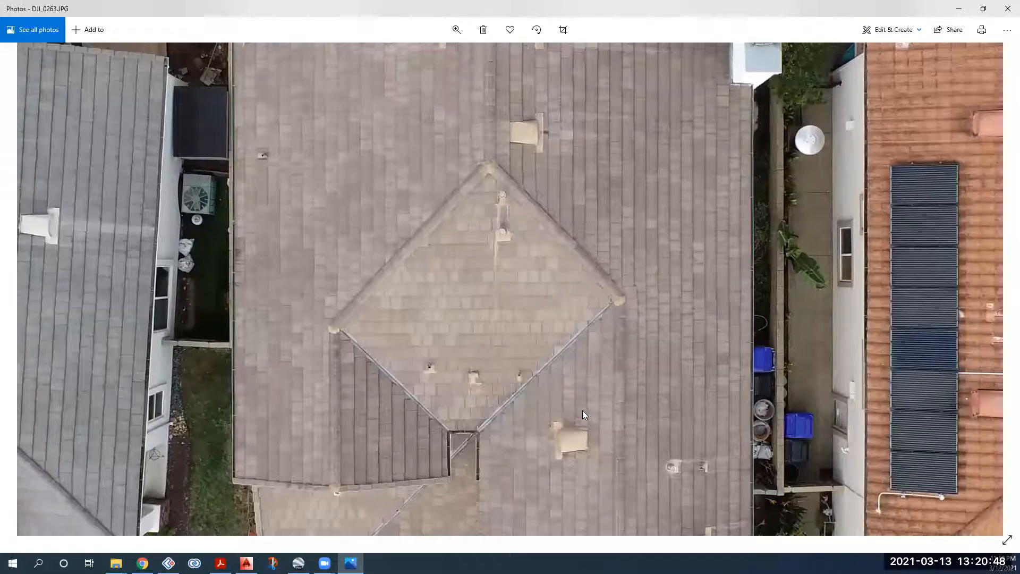
{"action": "left_click_drag", "start_coordinate": [648, 506], "coordinate": [588, 375]}
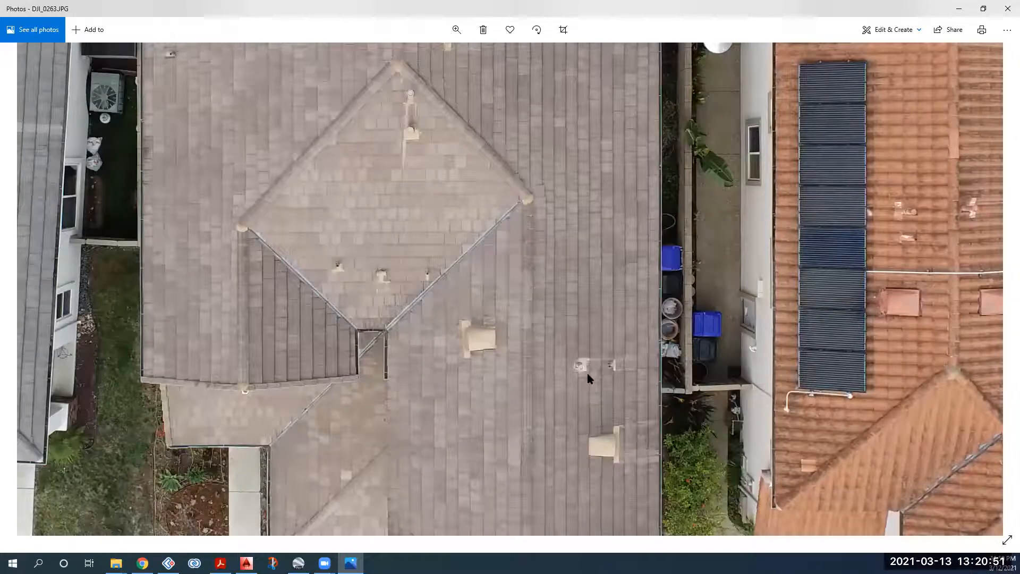
Step: Zoom in and out over the roof photo, panning toward the driveway and pool
{"action": "scroll", "coordinate": [617, 376], "scroll_direction": "up", "scroll_amount": 1}
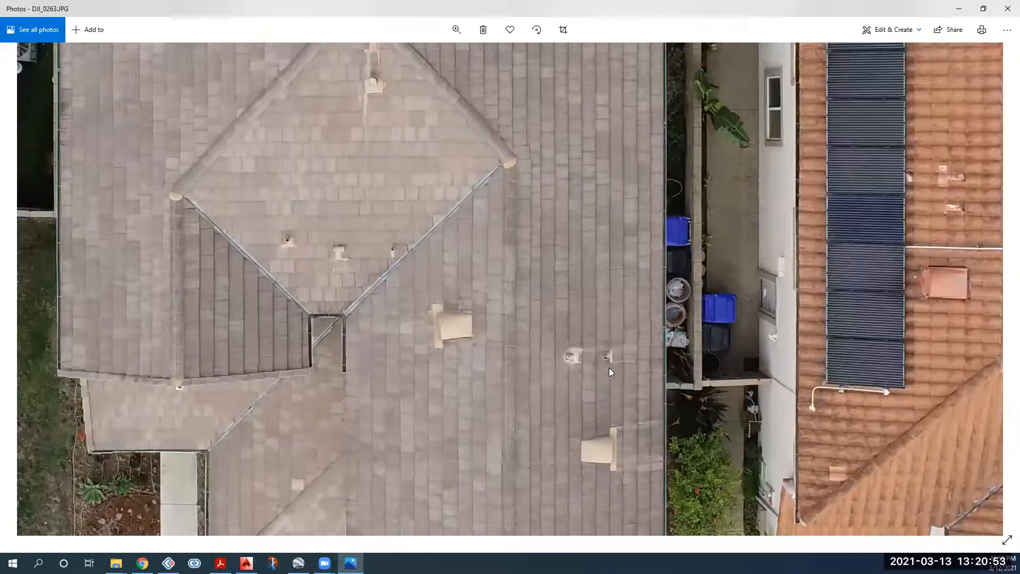
{"action": "scroll", "coordinate": [603, 316], "scroll_direction": "up", "scroll_amount": 1}
{"action": "scroll", "coordinate": [574, 307], "scroll_direction": "up", "scroll_amount": 1}
{"action": "scroll", "coordinate": [605, 300], "scroll_direction": "up", "scroll_amount": 1}
{"action": "scroll", "coordinate": [573, 310], "scroll_direction": "up", "scroll_amount": 1}
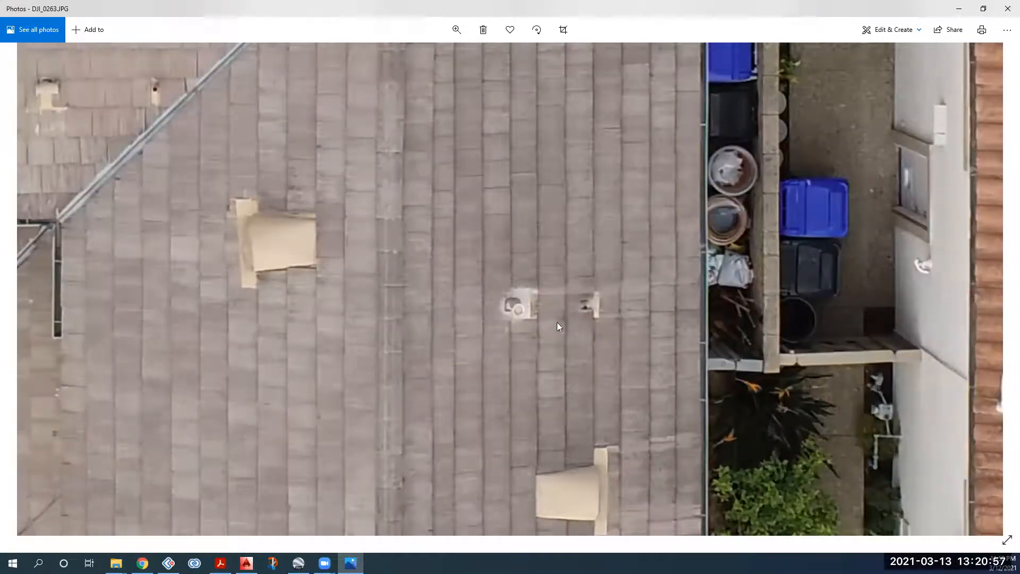
{"action": "scroll", "coordinate": [584, 412], "scroll_direction": "down", "scroll_amount": 2}
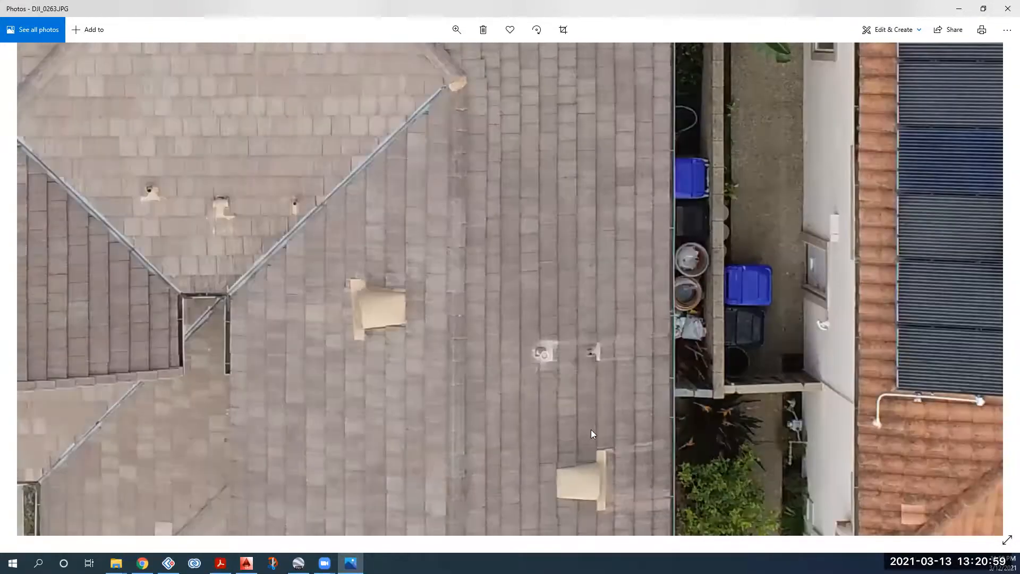
{"action": "scroll", "coordinate": [570, 376], "scroll_direction": "down", "scroll_amount": 1}
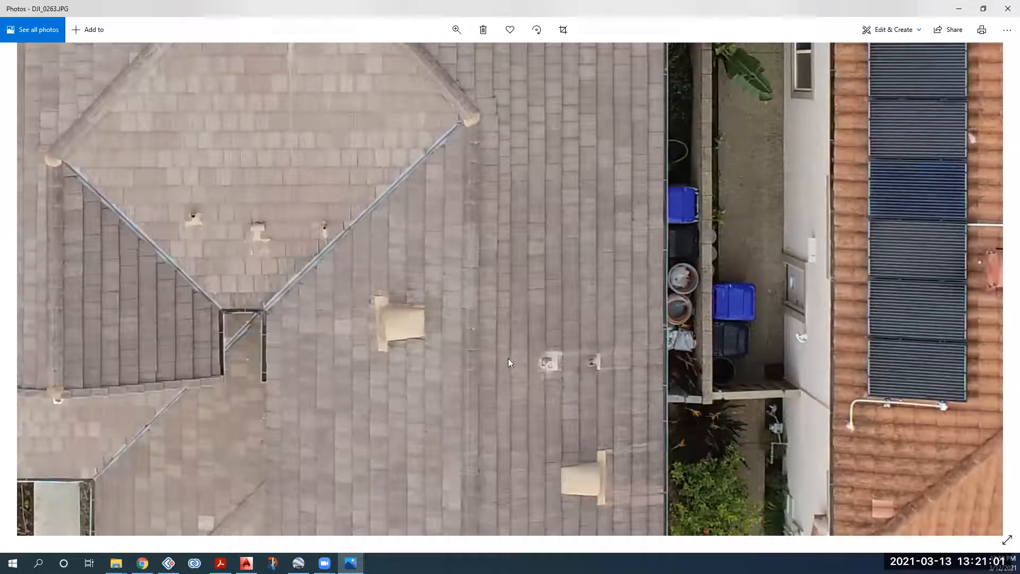
{"action": "scroll", "coordinate": [468, 365], "scroll_direction": "down", "scroll_amount": 1}
{"action": "scroll", "coordinate": [432, 366], "scroll_direction": "down", "scroll_amount": 1}
{"action": "scroll", "coordinate": [564, 263], "scroll_direction": "down", "scroll_amount": 1}
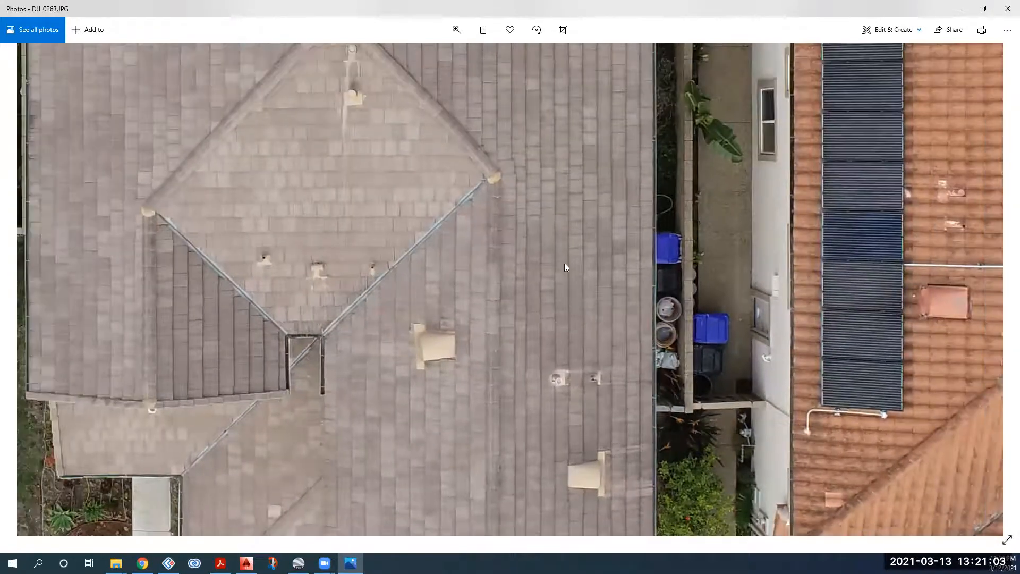
{"action": "left_click_drag", "start_coordinate": [600, 236], "coordinate": [568, 218]}
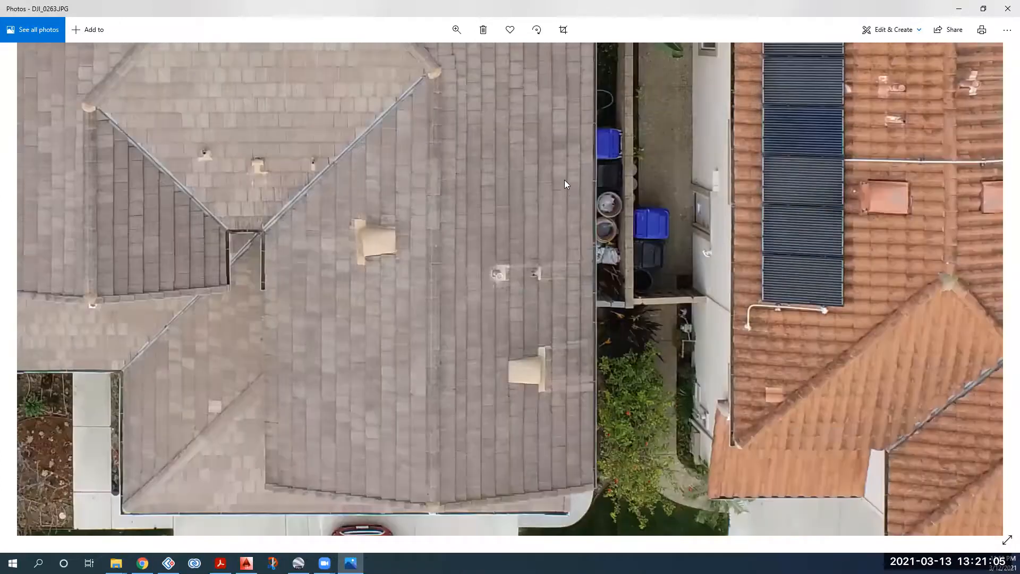
{"action": "scroll", "coordinate": [560, 177], "scroll_direction": "down", "scroll_amount": 3}
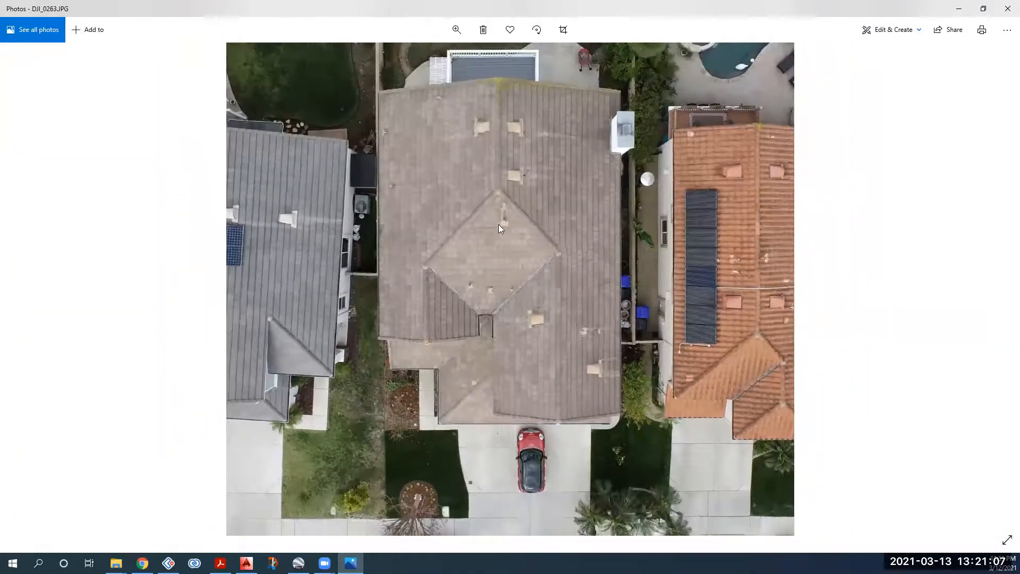
{"action": "scroll", "coordinate": [504, 223], "scroll_direction": "down", "scroll_amount": 2}
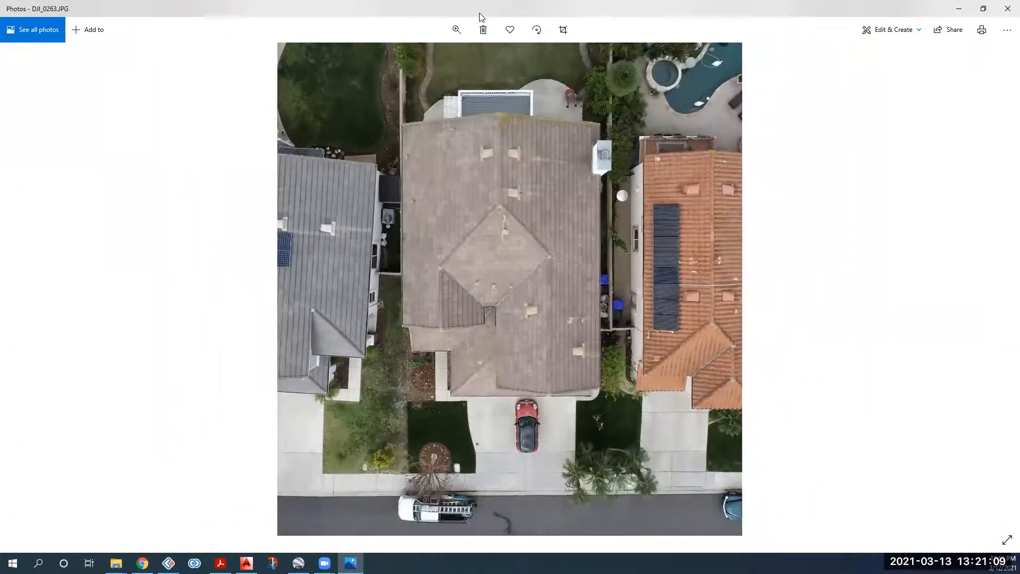
{"action": "scroll", "coordinate": [479, 15], "scroll_direction": "down", "scroll_amount": 3}
{"action": "scroll", "coordinate": [481, 16], "scroll_direction": "up", "scroll_amount": 2}
{"action": "scroll", "coordinate": [507, 38], "scroll_direction": "up", "scroll_amount": 2}
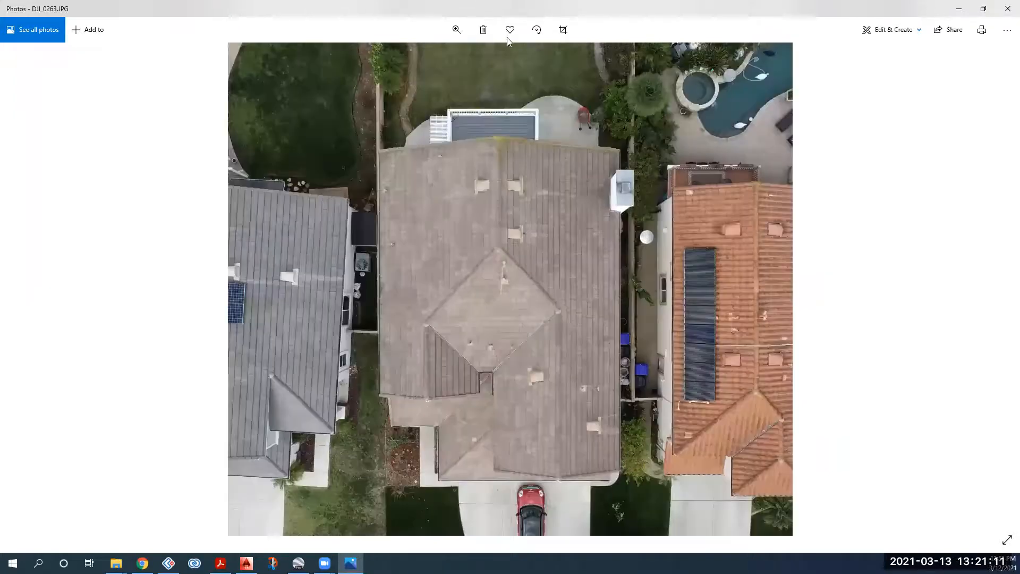
Step: Snap the Photos viewer to the top-left quarter and bring AutoCAD's obstruction legend into view
{"action": "double_click", "coordinate": [497, 16]}
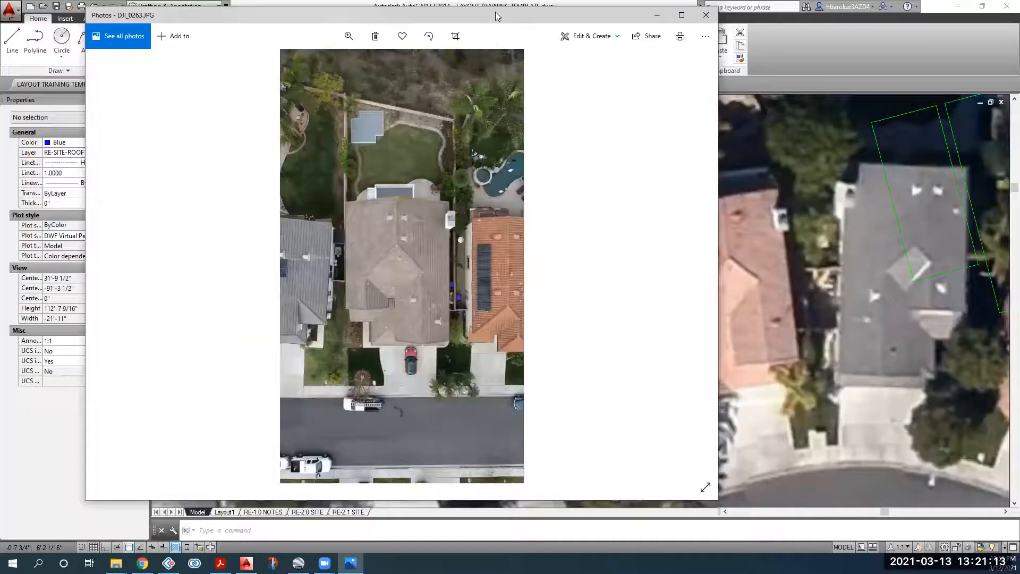
{"action": "key", "text": "super+Left"}
{"action": "key", "text": "super+Up"}
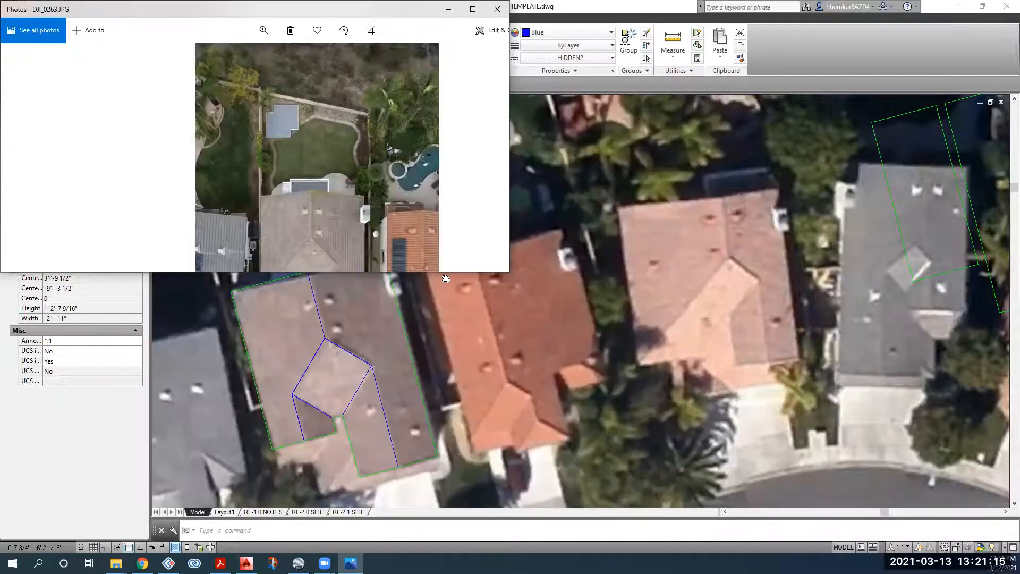
{"action": "left_click", "coordinate": [513, 170]}
{"action": "middle_click_drag", "start_coordinate": [510, 168], "coordinate": [490, 63]}
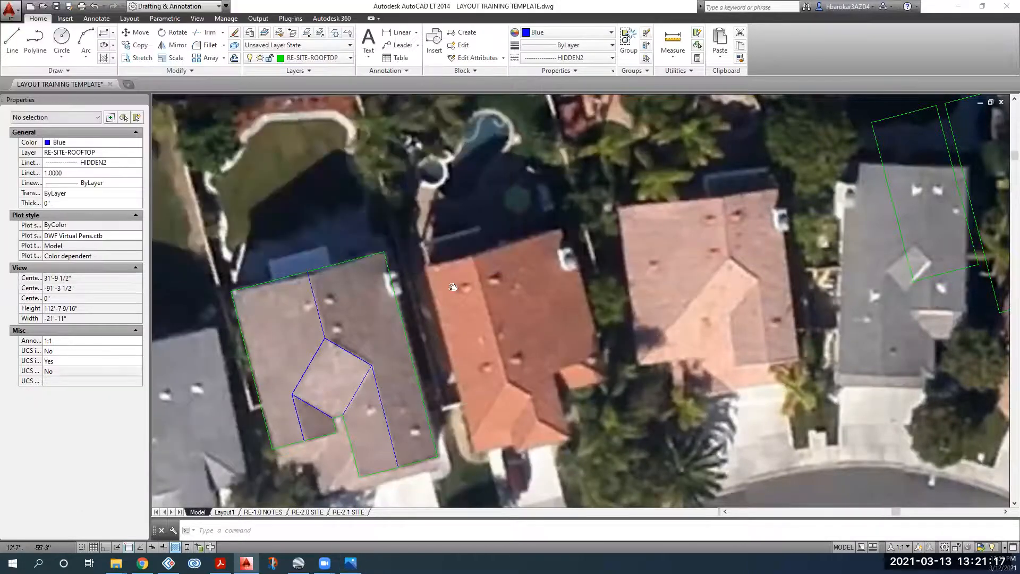
{"action": "scroll", "coordinate": [452, 288], "scroll_direction": "down", "scroll_amount": 2}
{"action": "scroll", "coordinate": [467, 386], "scroll_direction": "down", "scroll_amount": 1}
{"action": "middle_click_drag", "start_coordinate": [393, 391], "coordinate": [338, 180]}
{"action": "middle_click_drag", "start_coordinate": [375, 393], "coordinate": [456, 106]}
{"action": "scroll", "coordinate": [390, 170], "scroll_direction": "up", "scroll_amount": 5}
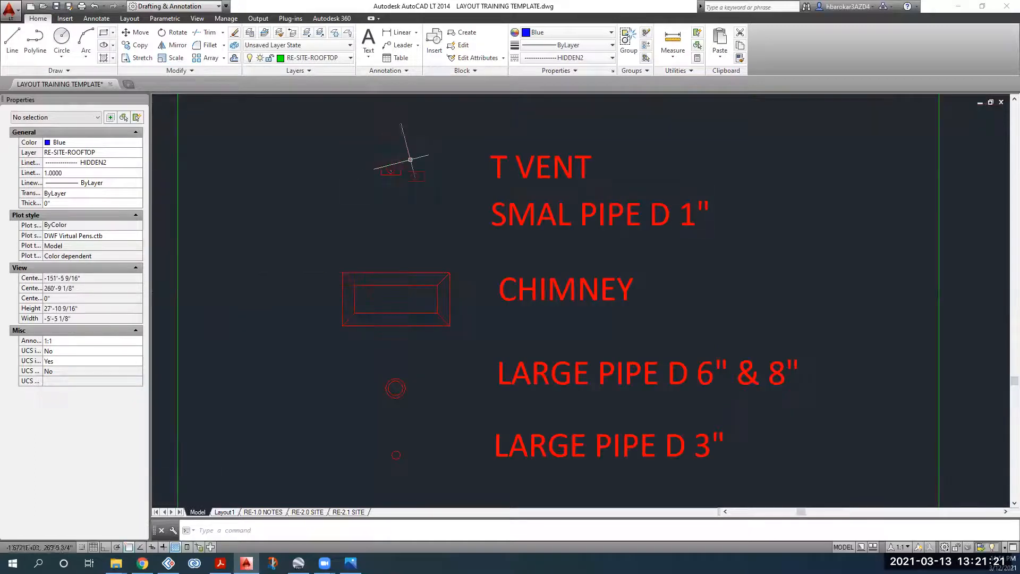
{"action": "middle_click_drag", "start_coordinate": [417, 373], "coordinate": [420, 271]}
{"action": "scroll", "coordinate": [555, 298], "scroll_direction": "down", "scroll_amount": 1}
{"action": "middle_click_drag", "start_coordinate": [555, 298], "coordinate": [527, 245]}
Step: Insert 'ATTIC' into the CONICAL VENT label so it reads CONICAL ATTIC VENT
{"action": "left_click", "coordinate": [534, 398]}
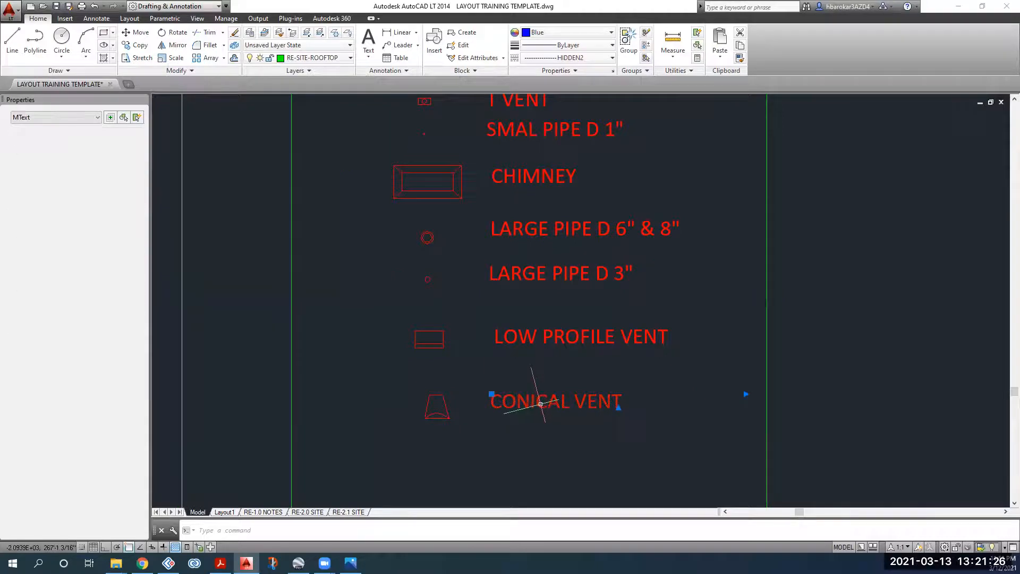
{"action": "double_click", "coordinate": [577, 401]}
{"action": "left_click", "coordinate": [578, 402]}
{"action": "type", "text": "ATTIC"}
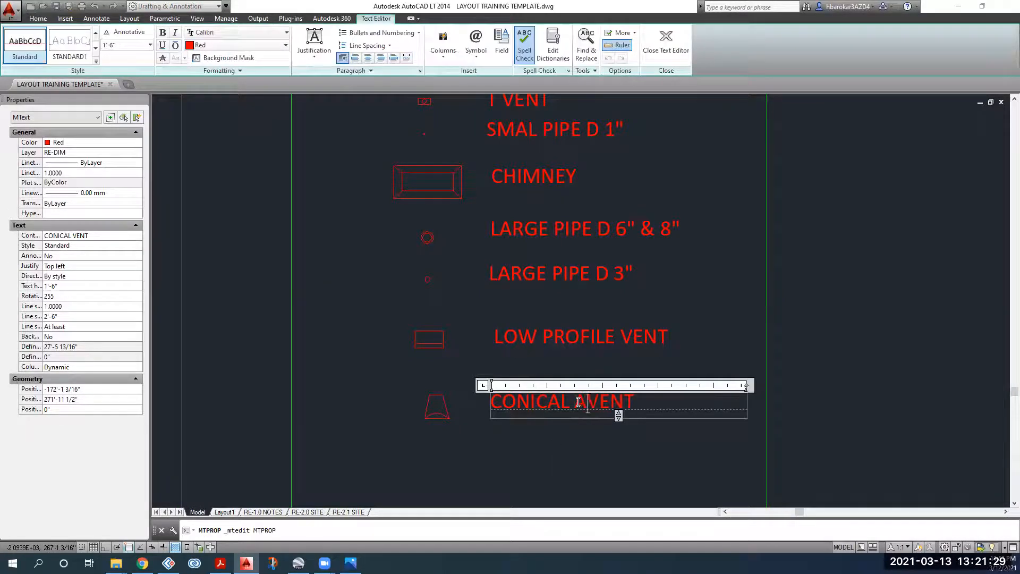
{"action": "left_click", "coordinate": [557, 358]}
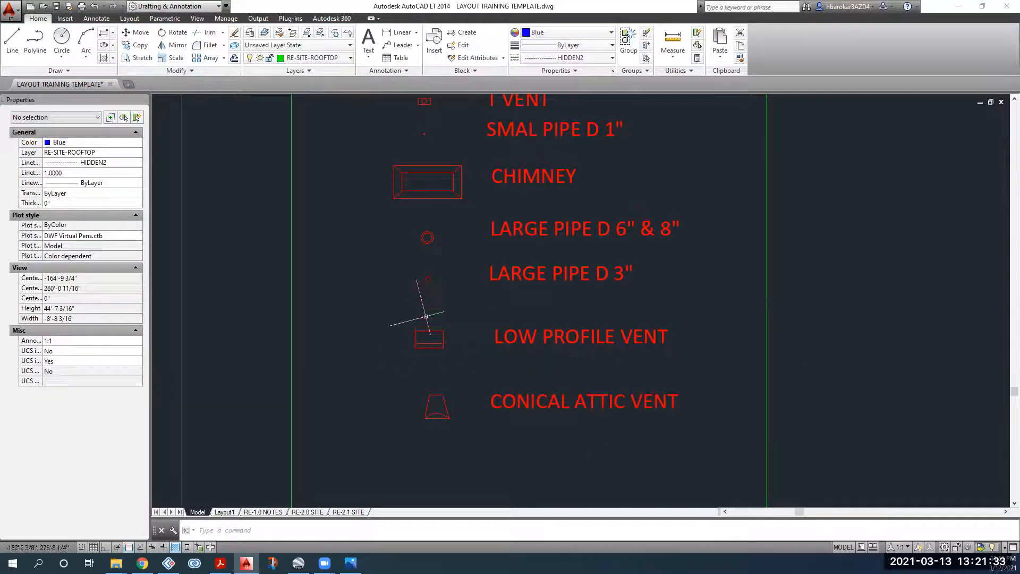
{"action": "scroll", "coordinate": [431, 301], "scroll_direction": "down", "scroll_amount": 4}
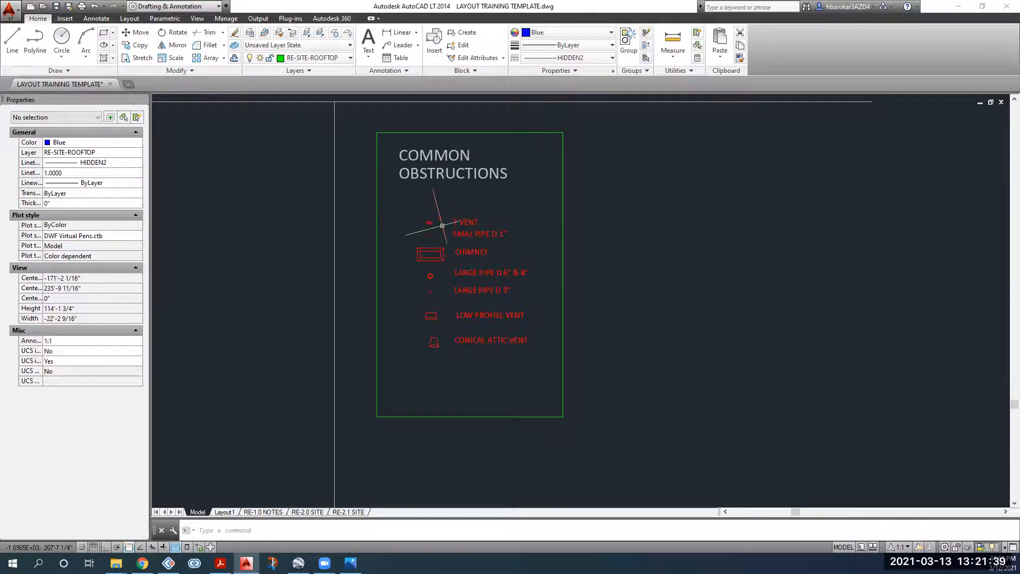
{"action": "scroll", "coordinate": [435, 224], "scroll_direction": "up", "scroll_amount": 2}
{"action": "scroll", "coordinate": [421, 223], "scroll_direction": "up", "scroll_amount": 4}
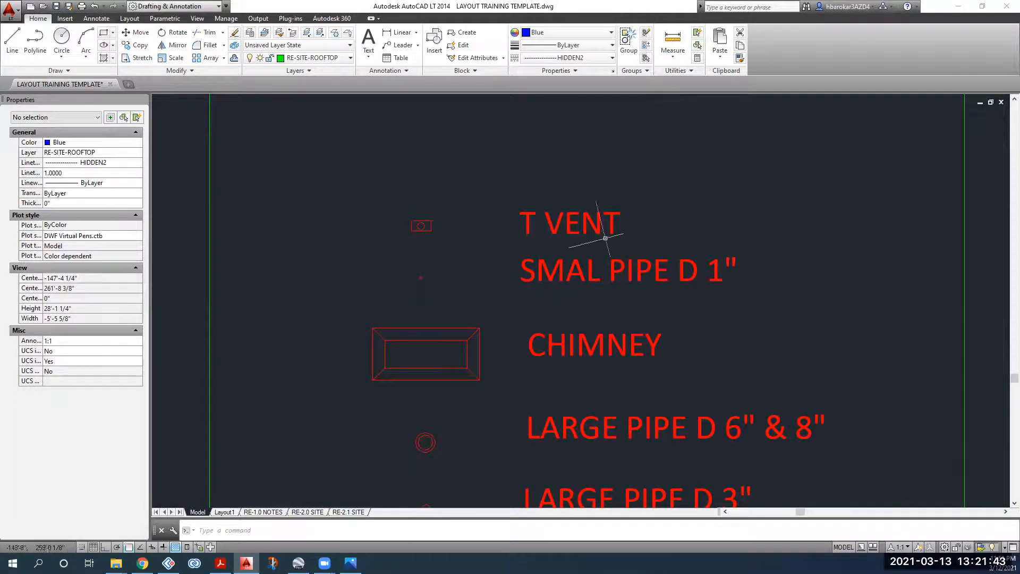
{"action": "scroll", "coordinate": [605, 239], "scroll_direction": "down", "scroll_amount": 2}
{"action": "scroll", "coordinate": [612, 242], "scroll_direction": "down", "scroll_amount": 6}
{"action": "mouse_move", "coordinate": [649, 215]}
{"action": "middle_mouse_down"}
{"action": "mouse_move", "coordinate": [546, 255]}
{"action": "mouse_move", "coordinate": [498, 291]}
{"action": "middle_mouse_up"}
{"action": "middle_click_drag", "start_coordinate": [648, 168], "coordinate": [497, 309]}
{"action": "middle_click_drag", "start_coordinate": [537, 194], "coordinate": [591, 71]}
{"action": "scroll", "coordinate": [327, 378], "scroll_direction": "up", "scroll_amount": 4}
{"action": "scroll", "coordinate": [332, 321], "scroll_direction": "up", "scroll_amount": 4}
{"action": "middle_click_drag", "start_coordinate": [300, 235], "coordinate": [388, 305]}
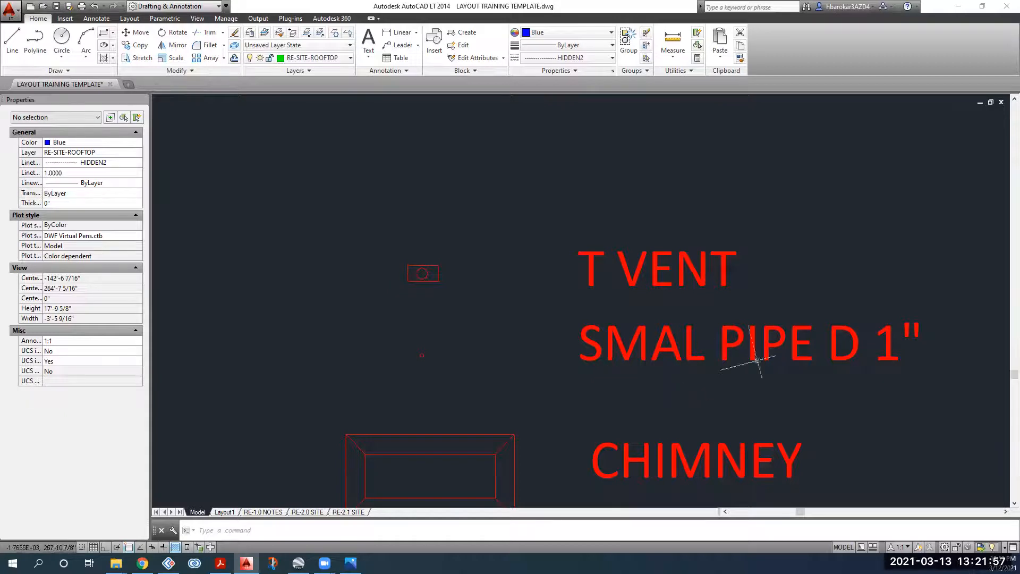
{"action": "scroll", "coordinate": [439, 359], "scroll_direction": "up", "scroll_amount": 2}
{"action": "scroll", "coordinate": [791, 352], "scroll_direction": "down", "scroll_amount": 2}
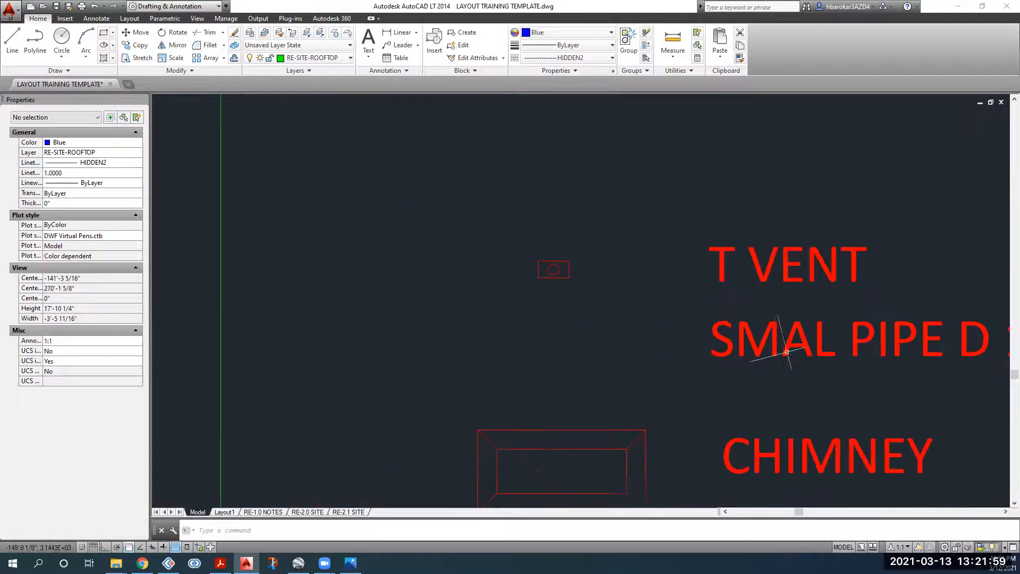
{"action": "scroll", "coordinate": [554, 367], "scroll_direction": "up", "scroll_amount": 4}
{"action": "scroll", "coordinate": [571, 401], "scroll_direction": "down", "scroll_amount": 2}
{"action": "mouse_move", "coordinate": [585, 437]}
{"action": "middle_mouse_down"}
{"action": "mouse_move", "coordinate": [454, 216]}
{"action": "mouse_move", "coordinate": [378, 197]}
{"action": "middle_mouse_up"}
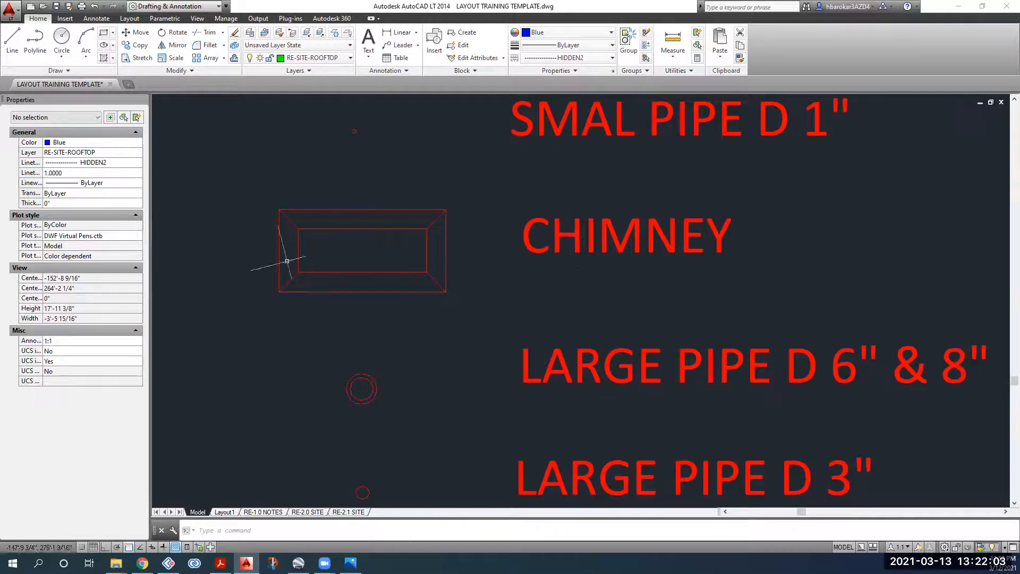
{"action": "scroll", "coordinate": [387, 246], "scroll_direction": "down", "scroll_amount": 2}
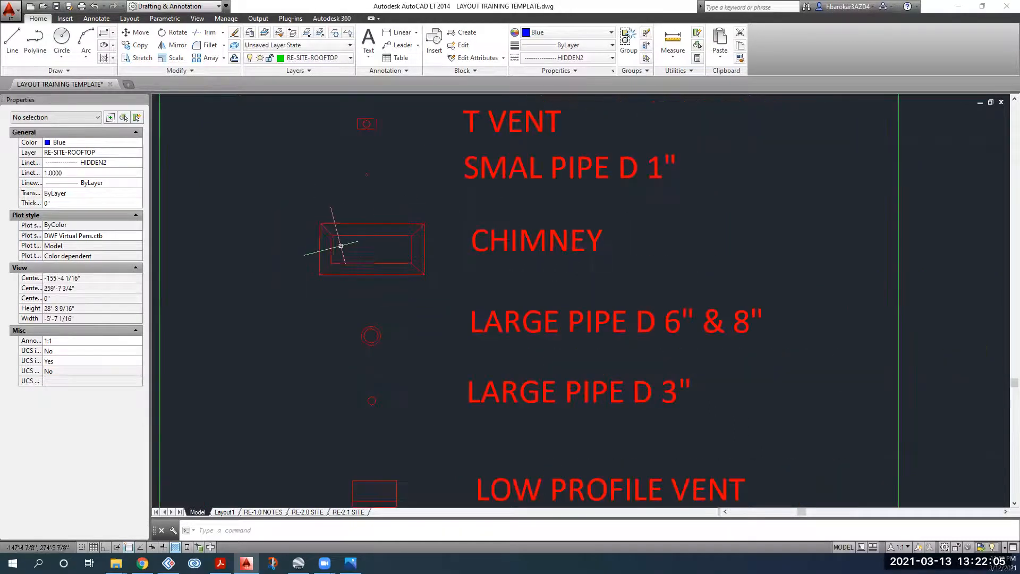
{"action": "middle_click_drag", "start_coordinate": [354, 315], "coordinate": [337, 264]}
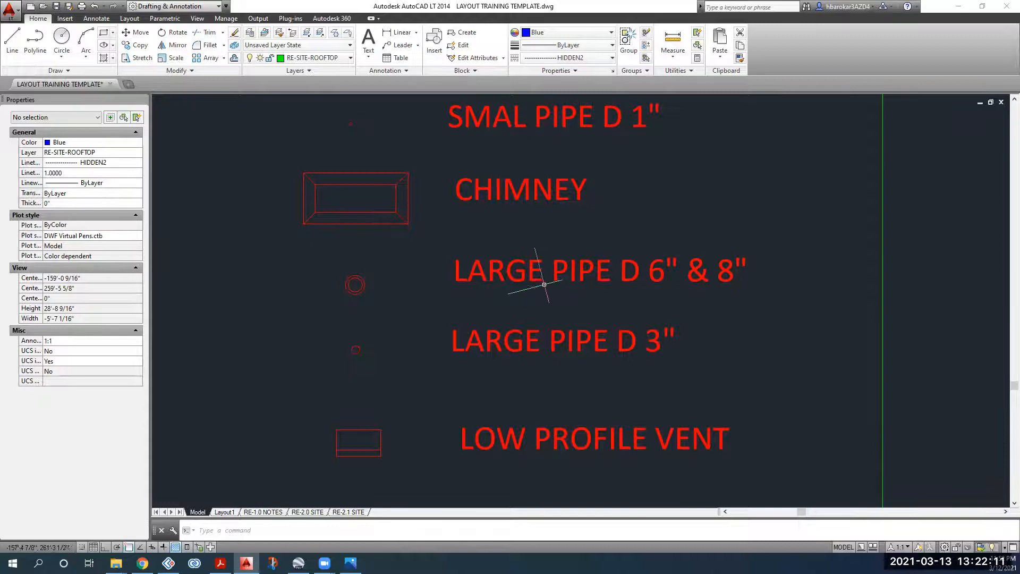
{"action": "scroll", "coordinate": [295, 388], "scroll_direction": "down", "scroll_amount": 2}
{"action": "middle_click_drag", "start_coordinate": [343, 287], "coordinate": [356, 206]}
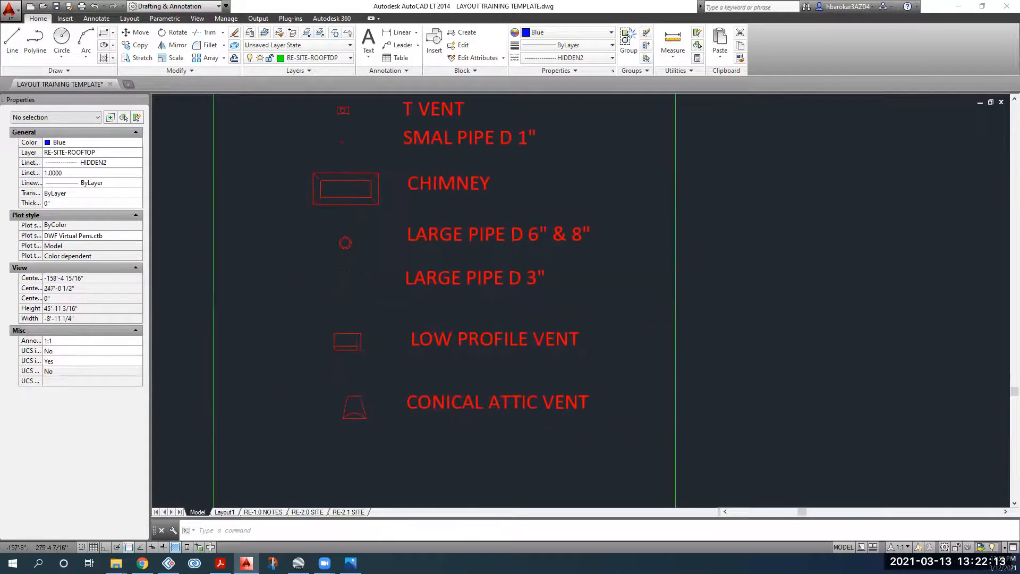
{"action": "scroll", "coordinate": [347, 240], "scroll_direction": "up", "scroll_amount": 2}
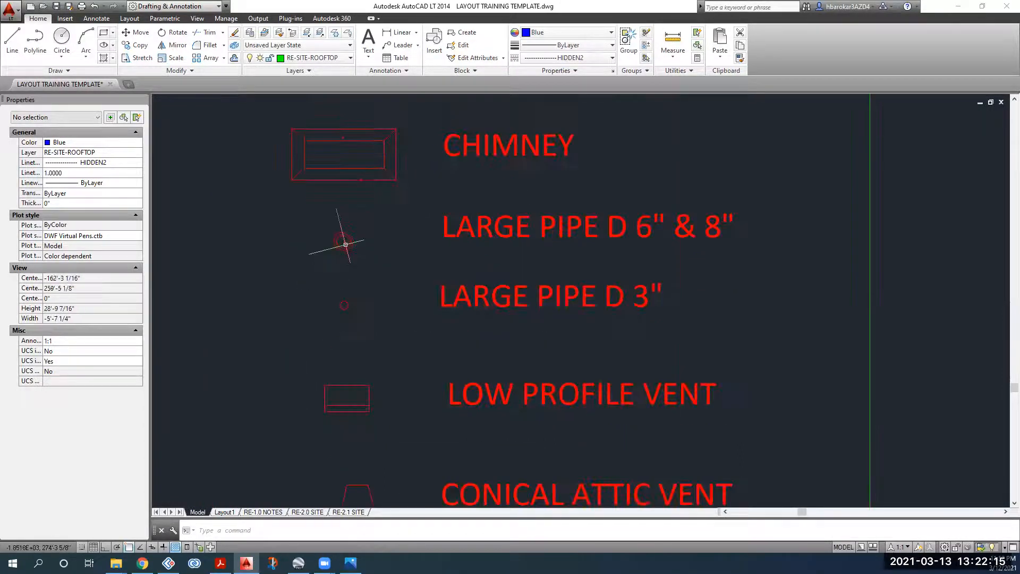
{"action": "scroll", "coordinate": [342, 237], "scroll_direction": "up", "scroll_amount": 2}
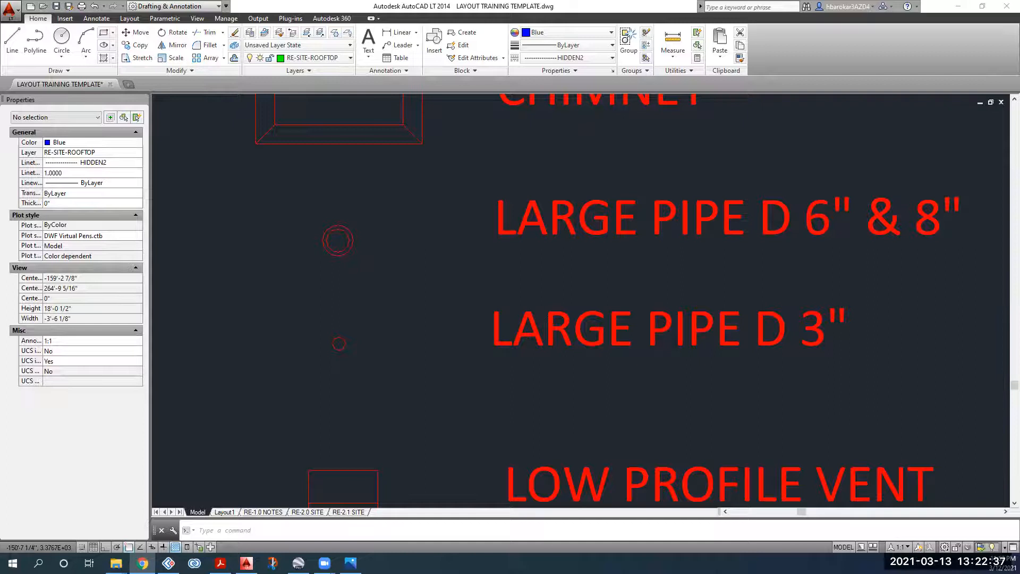
{"action": "left_click_drag", "start_coordinate": [730, 1], "coordinate": [731, 101]}
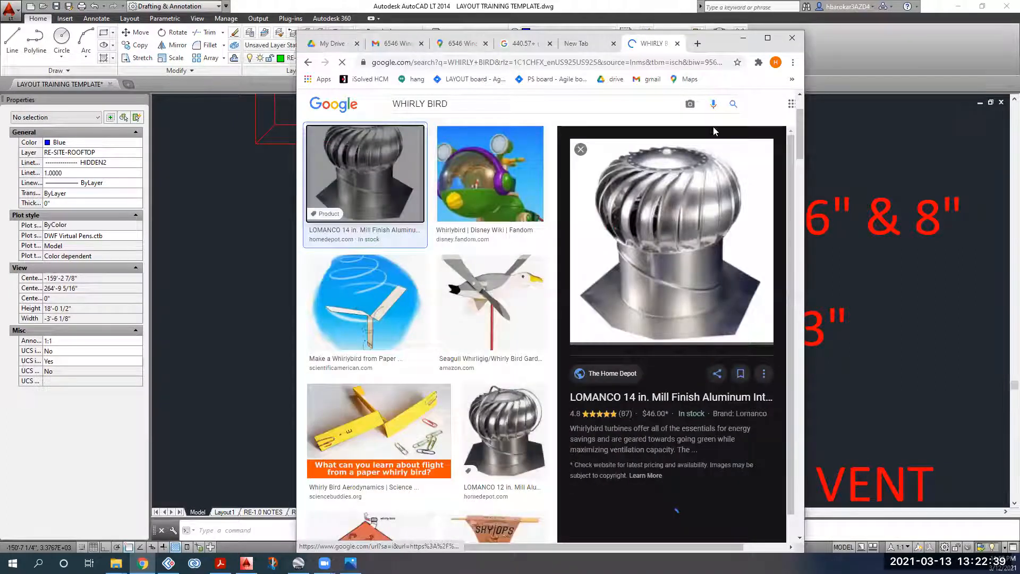
{"action": "left_click", "coordinate": [743, 38]}
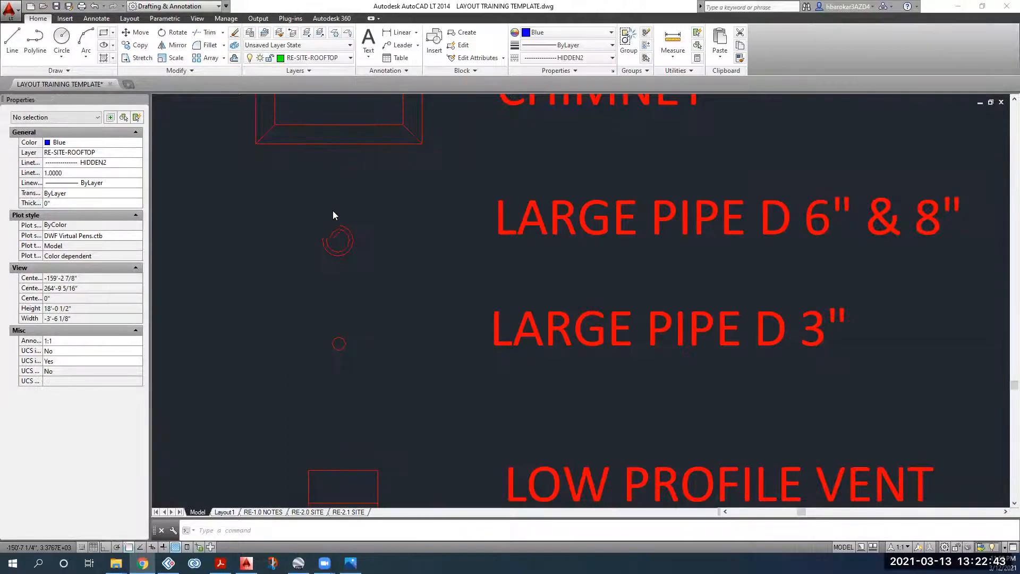
Step: Pan the drawing back to the traced roof outlines, cancelling a stray RECTANG command
{"action": "scroll", "coordinate": [328, 208], "scroll_direction": "down", "scroll_amount": 4}
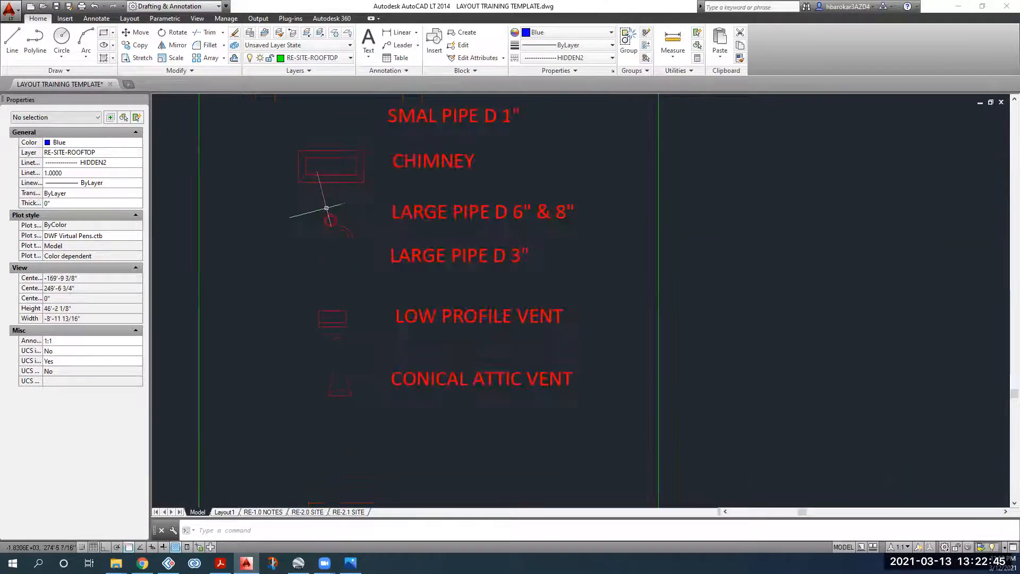
{"action": "middle_click_drag", "start_coordinate": [329, 238], "coordinate": [317, 466]}
{"action": "mouse_move", "coordinate": [451, 192]}
{"action": "middle_mouse_down"}
{"action": "mouse_move", "coordinate": [615, 228]}
{"action": "mouse_move", "coordinate": [585, 228]}
{"action": "middle_mouse_up"}
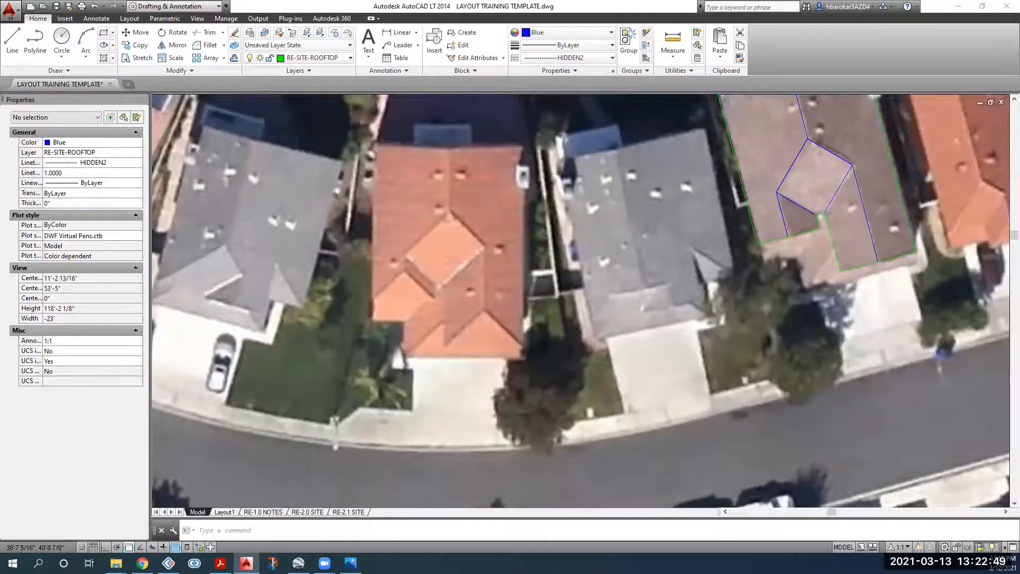
{"action": "scroll", "coordinate": [676, 344], "scroll_direction": "down", "scroll_amount": 2}
{"action": "middle_click_drag", "start_coordinate": [676, 345], "coordinate": [432, 375]}
{"action": "scroll", "coordinate": [516, 246], "scroll_direction": "up", "scroll_amount": 4}
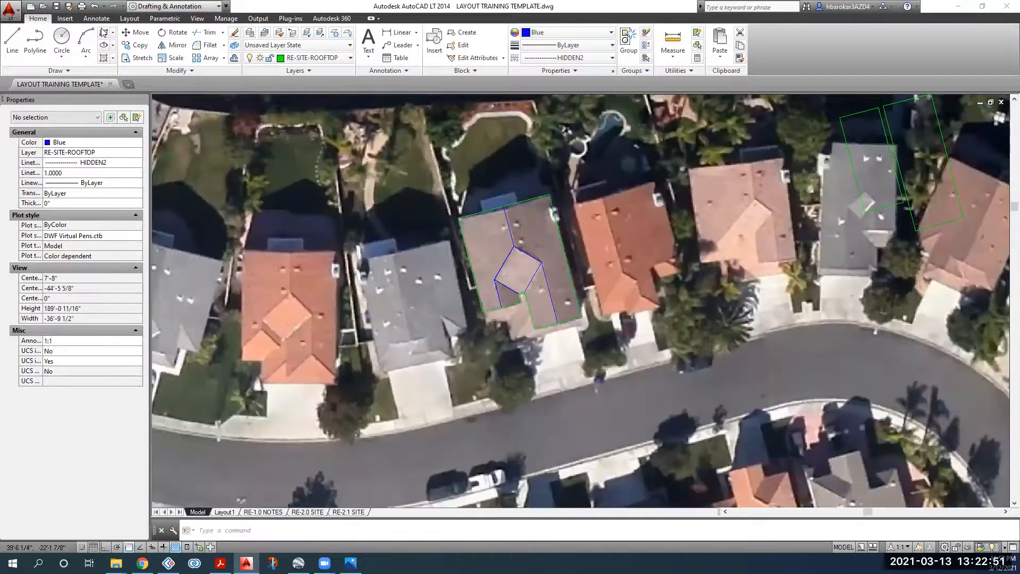
{"action": "mouse_move", "coordinate": [632, 277]}
{"action": "middle_mouse_down"}
{"action": "mouse_move", "coordinate": [502, 226]}
{"action": "mouse_move", "coordinate": [404, 263]}
{"action": "middle_mouse_up"}
{"action": "type", "text": "rec"}
{"action": "key", "text": "Return"}
{"action": "key", "text": "Escape"}
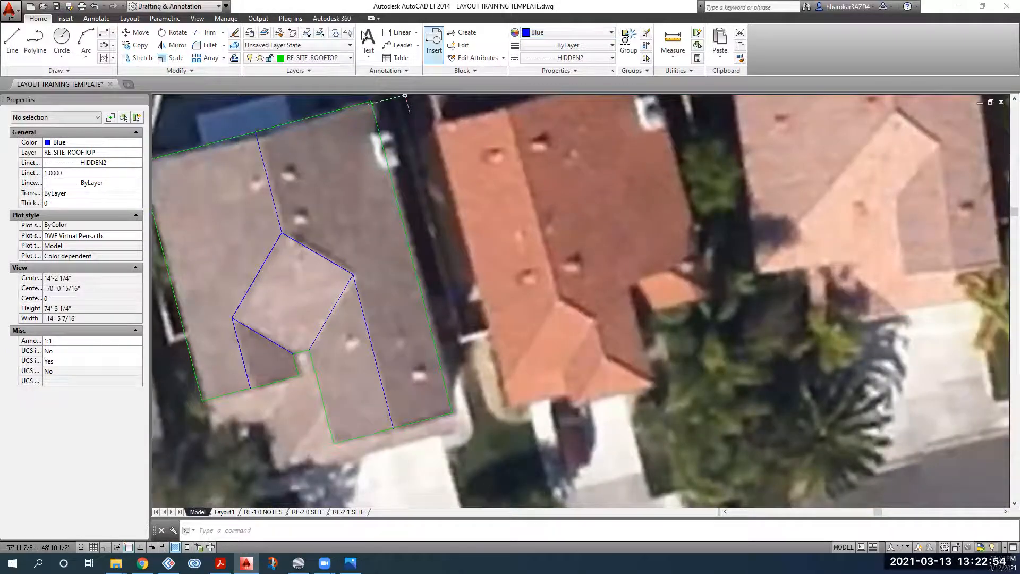
Step: Make RE-DETAILS the current layer
{"action": "left_click", "coordinate": [318, 57]}
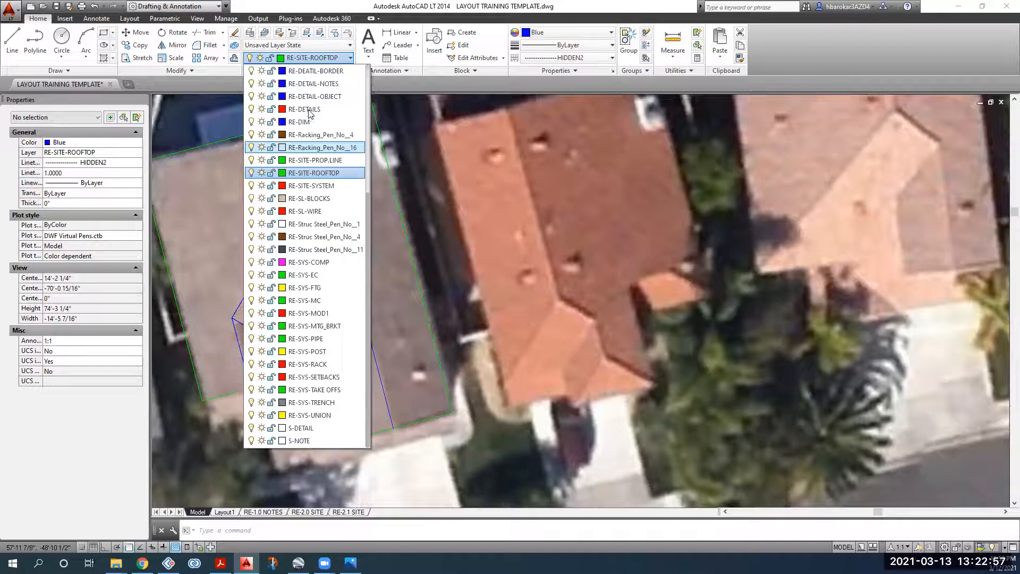
{"action": "left_click", "coordinate": [483, 160]}
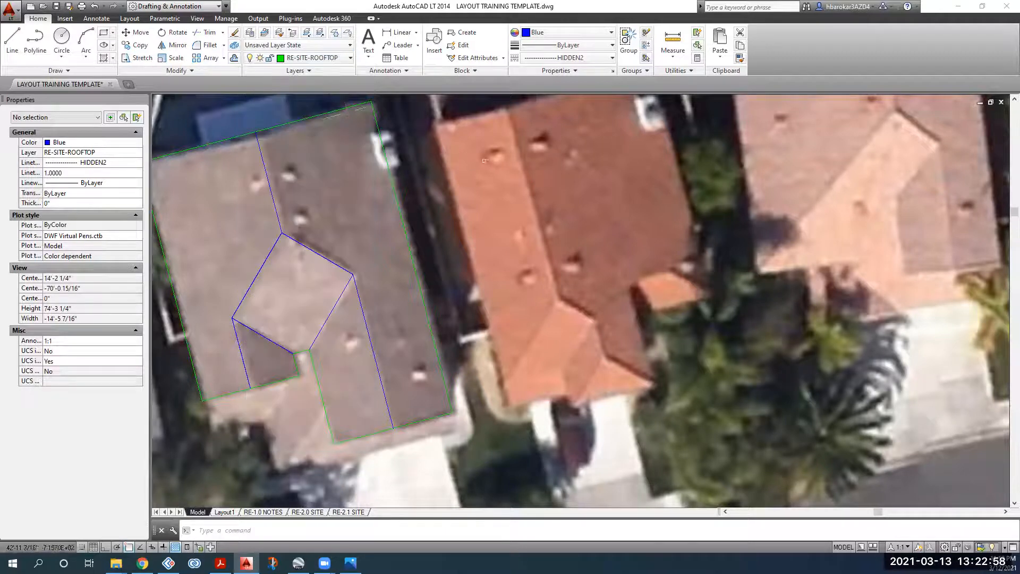
{"action": "left_click", "coordinate": [317, 58]}
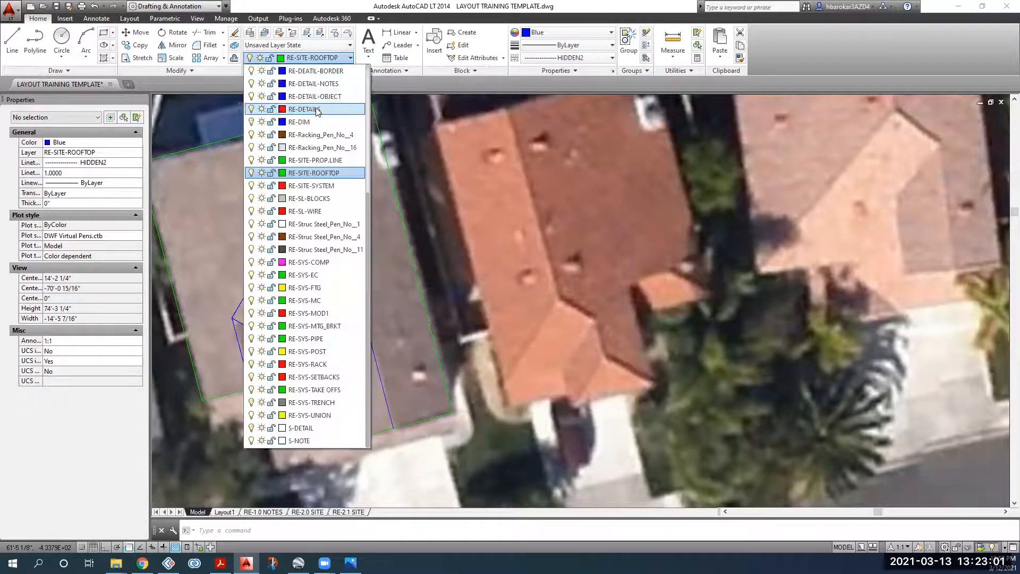
{"action": "left_click", "coordinate": [317, 110]}
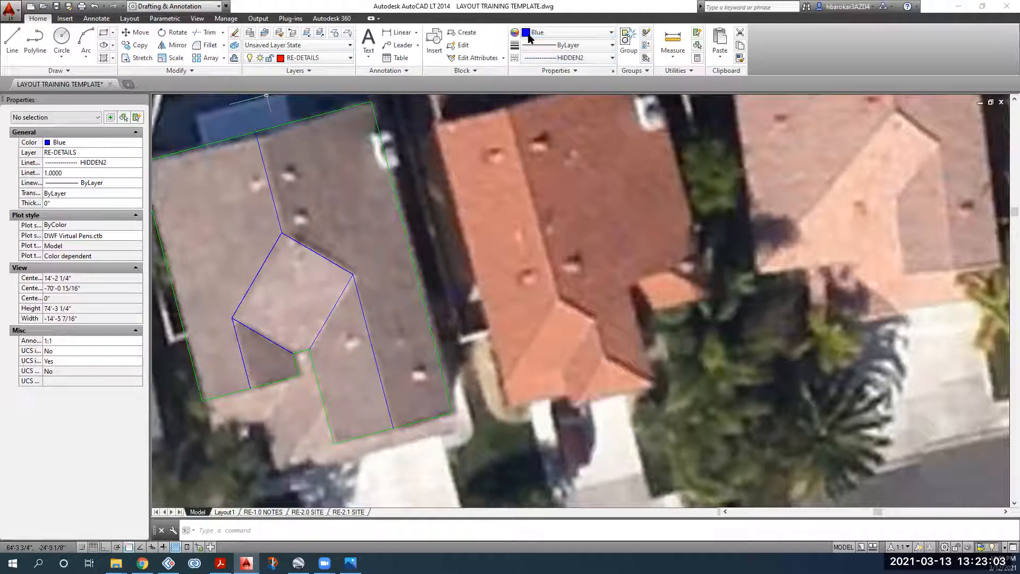
Step: Set the current colour from Blue and linetype from HIDDEN2 to ByLayer
{"action": "left_click", "coordinate": [534, 33]}
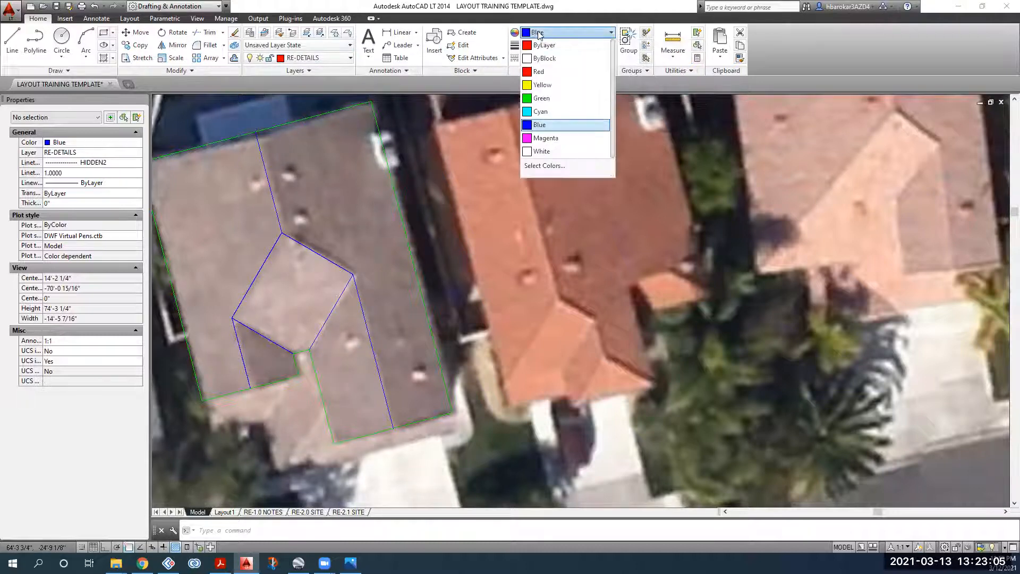
{"action": "left_click", "coordinate": [543, 45]}
{"action": "left_click", "coordinate": [563, 45]}
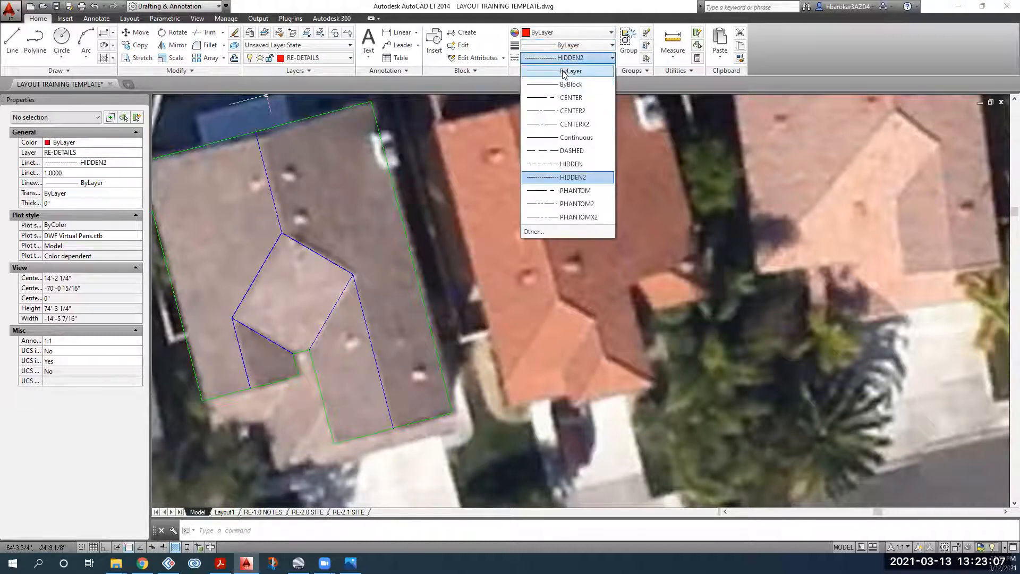
{"action": "left_click", "coordinate": [548, 52]}
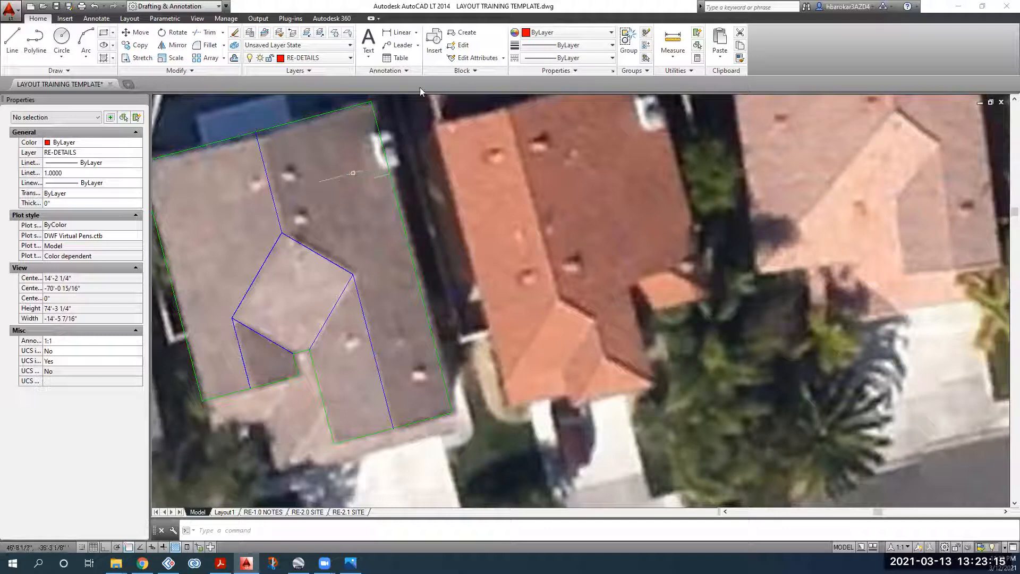
Step: Draw a red rectangle enclosing the white obstruction at the roof's upper-right corner
{"action": "scroll", "coordinate": [372, 138], "scroll_direction": "up", "scroll_amount": 4}
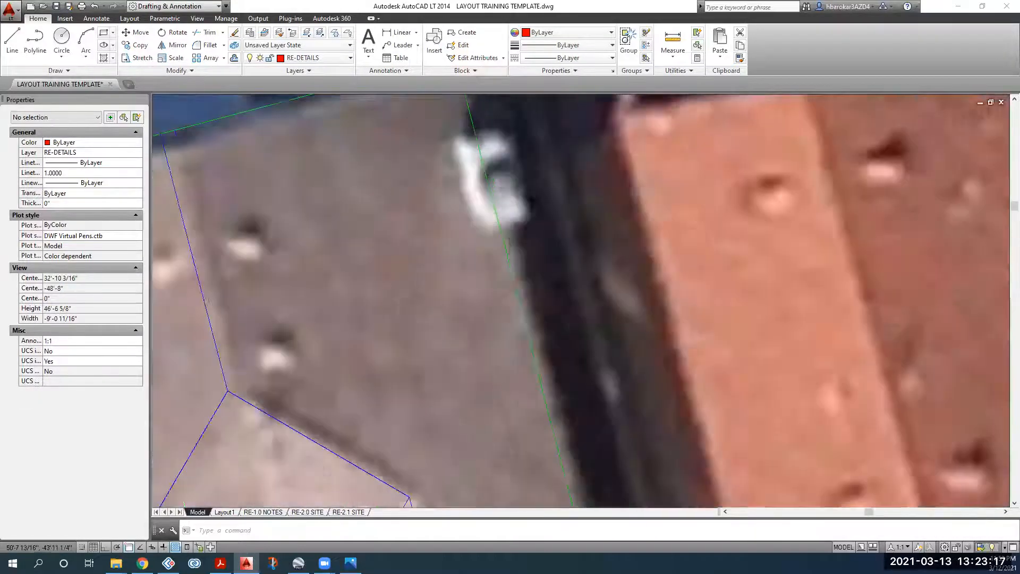
{"action": "middle_click_drag", "start_coordinate": [500, 160], "coordinate": [368, 210]}
{"action": "type", "text": "rec"}
{"action": "key", "text": "Return"}
{"action": "left_click", "coordinate": [327, 190]}
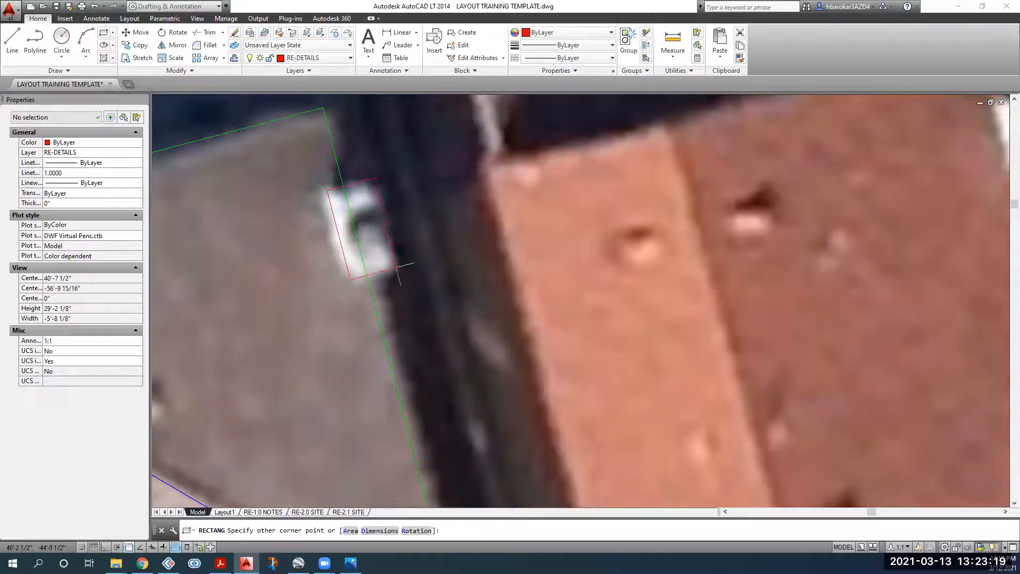
{"action": "key", "text": "Escape"}
{"action": "scroll", "coordinate": [362, 229], "scroll_direction": "down", "scroll_amount": 3}
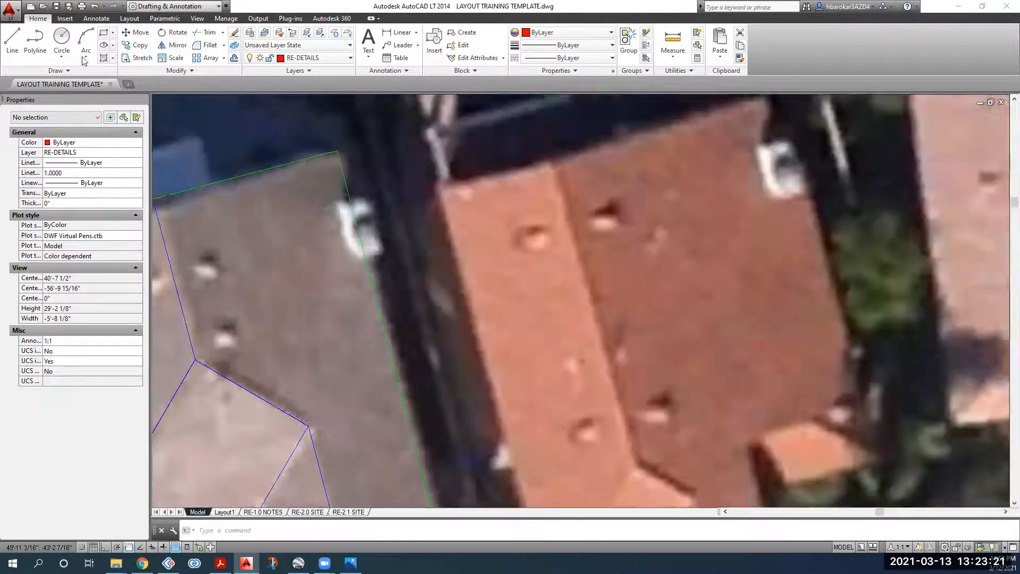
{"action": "left_click", "coordinate": [104, 34]}
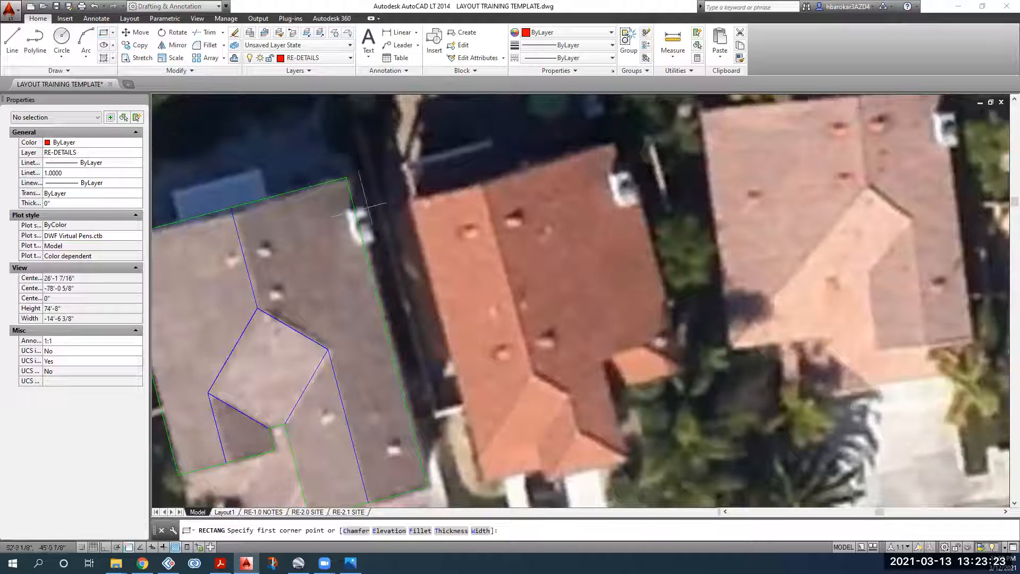
{"action": "scroll", "coordinate": [367, 207], "scroll_direction": "up", "scroll_amount": 4}
{"action": "left_click", "coordinate": [348, 211]}
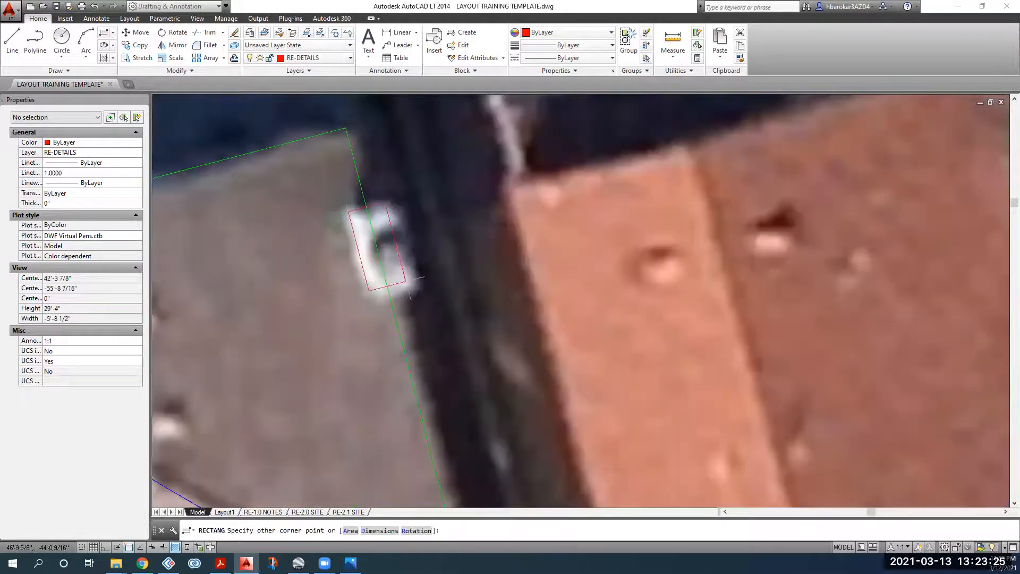
{"action": "left_click", "coordinate": [420, 289]}
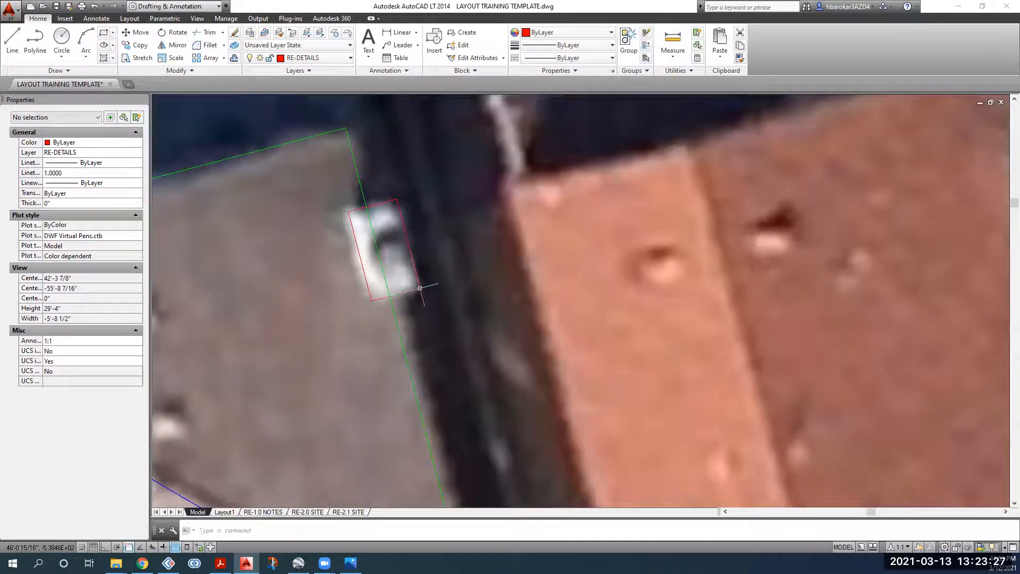
{"action": "middle_click_drag", "start_coordinate": [379, 242], "coordinate": [355, 206]}
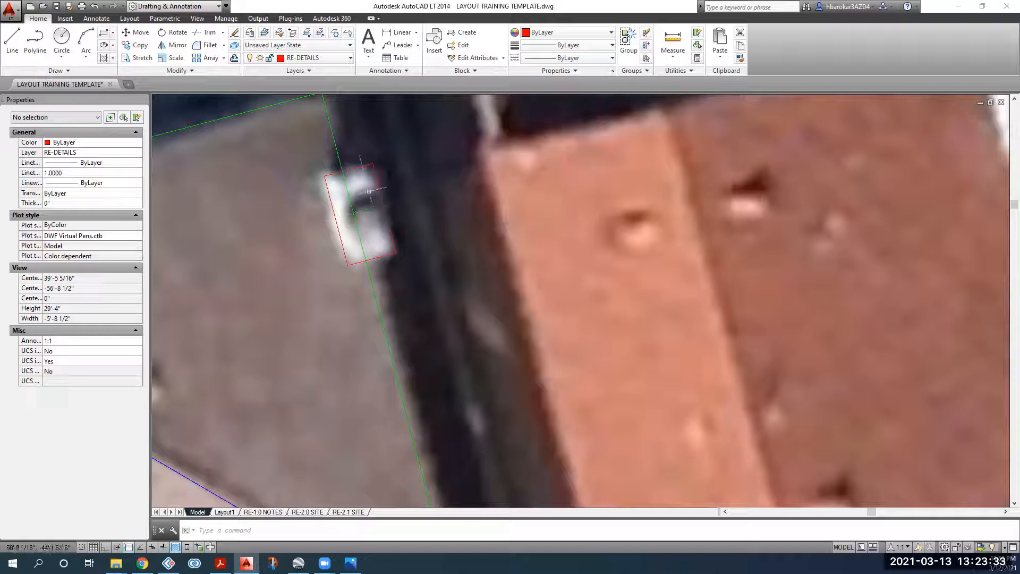
Step: Trim away the green roof-outline segment inside the red rectangle
{"action": "left_click", "coordinate": [413, 148]}
{"action": "left_click", "coordinate": [312, 265]}
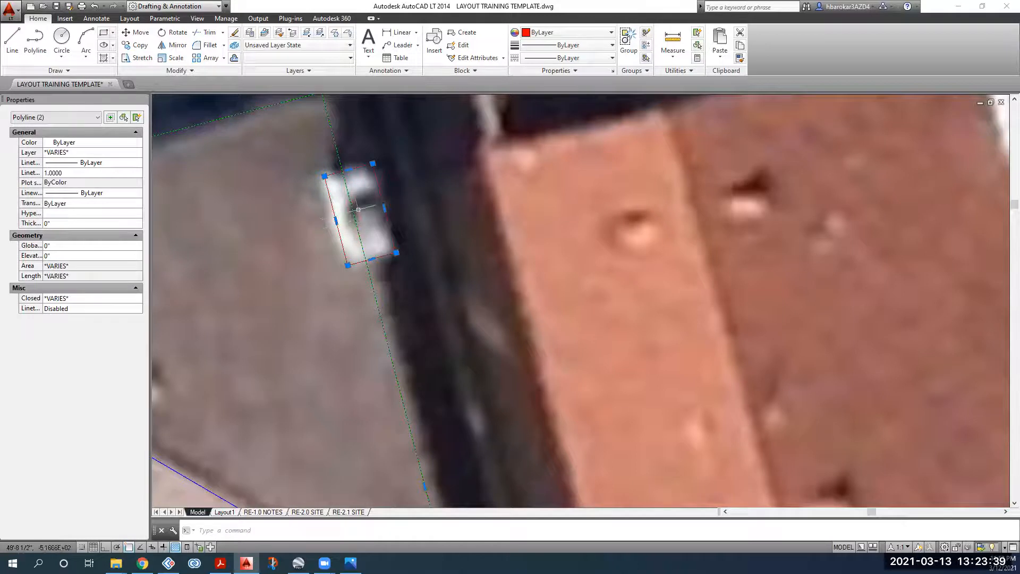
{"action": "scroll", "coordinate": [358, 210], "scroll_direction": "up", "scroll_amount": 2}
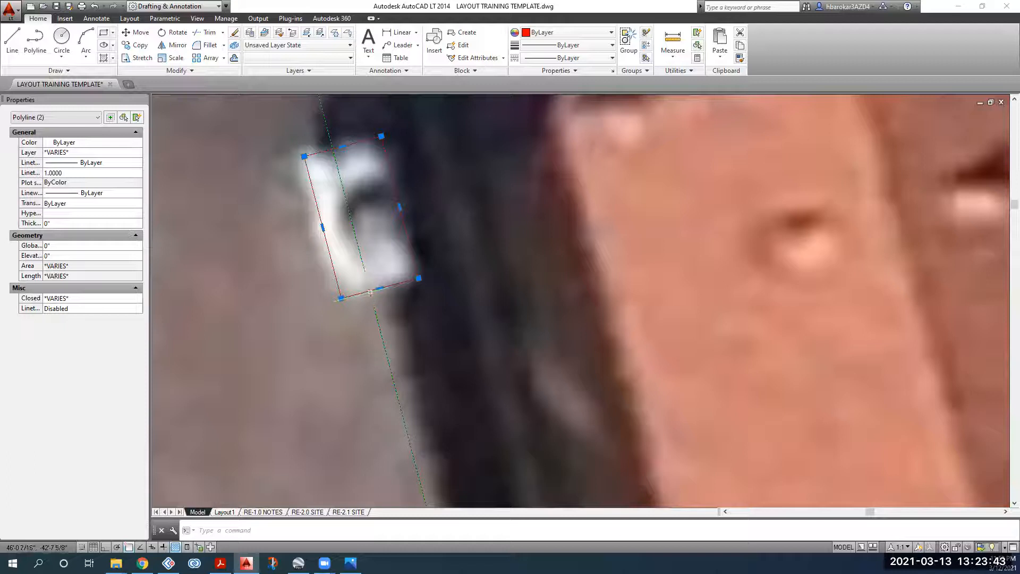
{"action": "left_click", "coordinate": [206, 32]}
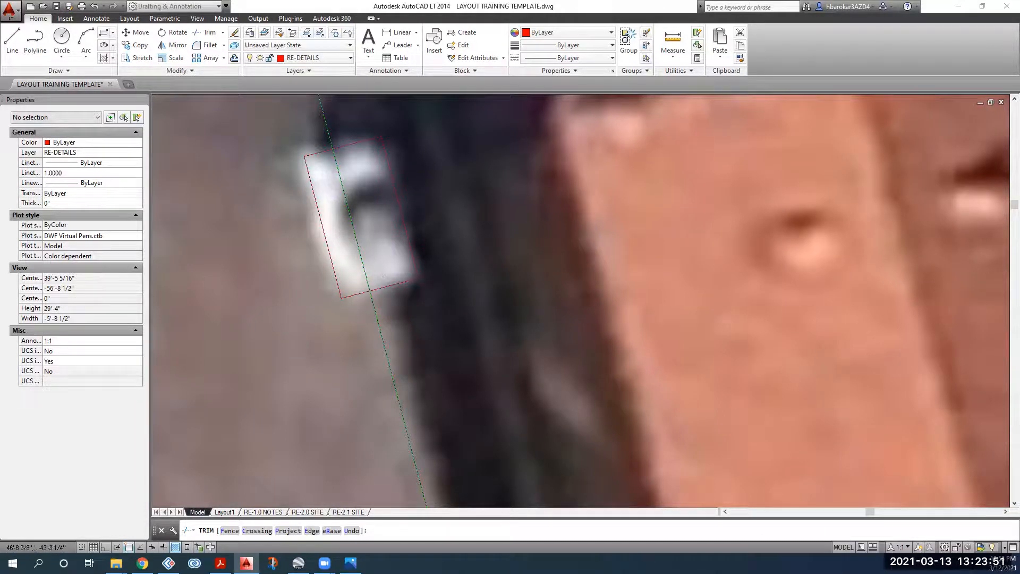
{"action": "scroll", "coordinate": [365, 254], "scroll_direction": "down", "scroll_amount": 5}
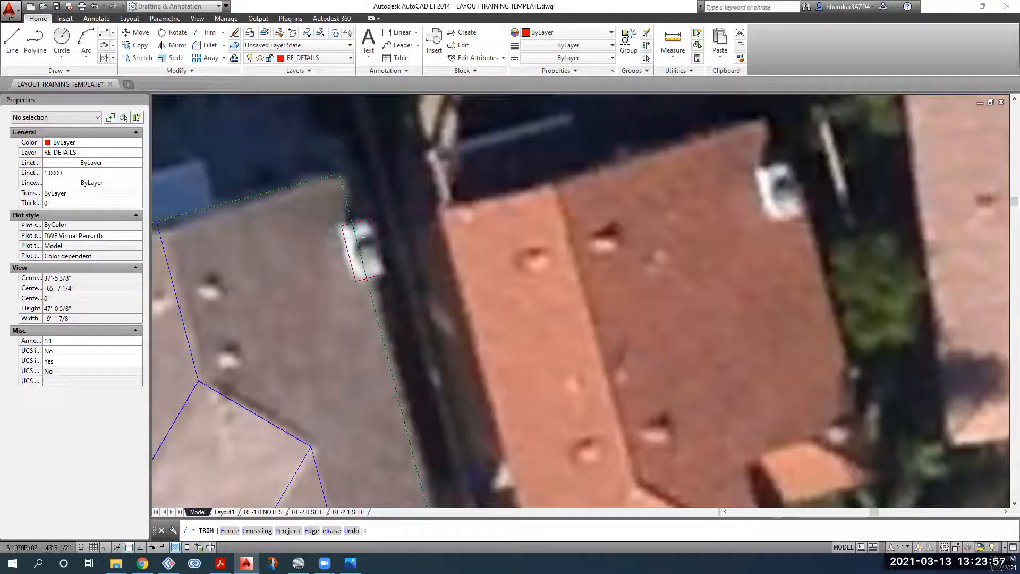
{"action": "scroll", "coordinate": [363, 235], "scroll_direction": "up", "scroll_amount": 4}
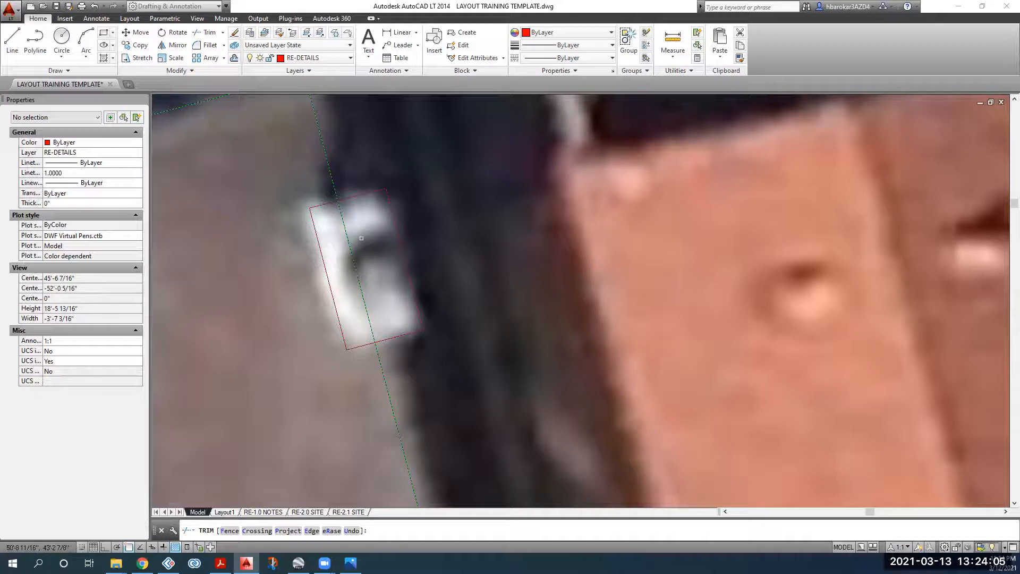
{"action": "left_click", "coordinate": [349, 250]}
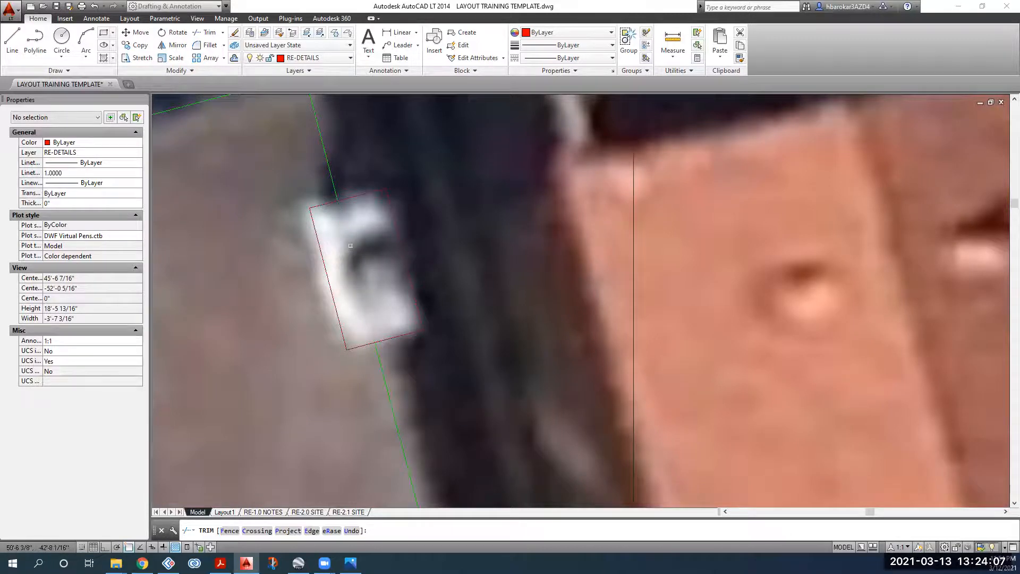
{"action": "key", "text": "Escape"}
{"action": "scroll", "coordinate": [366, 275], "scroll_direction": "down", "scroll_amount": 5}
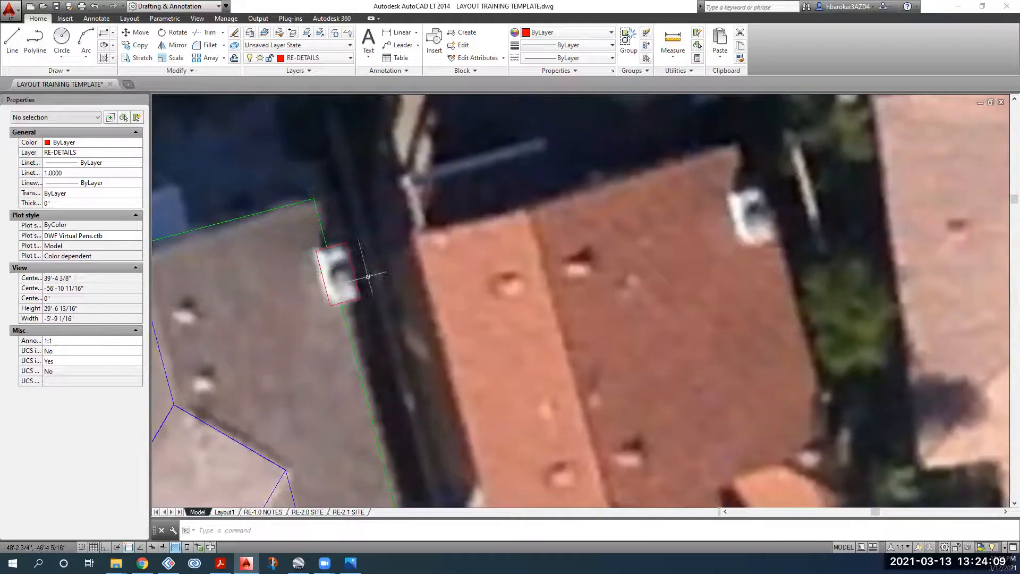
{"action": "scroll", "coordinate": [319, 269], "scroll_direction": "up", "scroll_amount": 2}
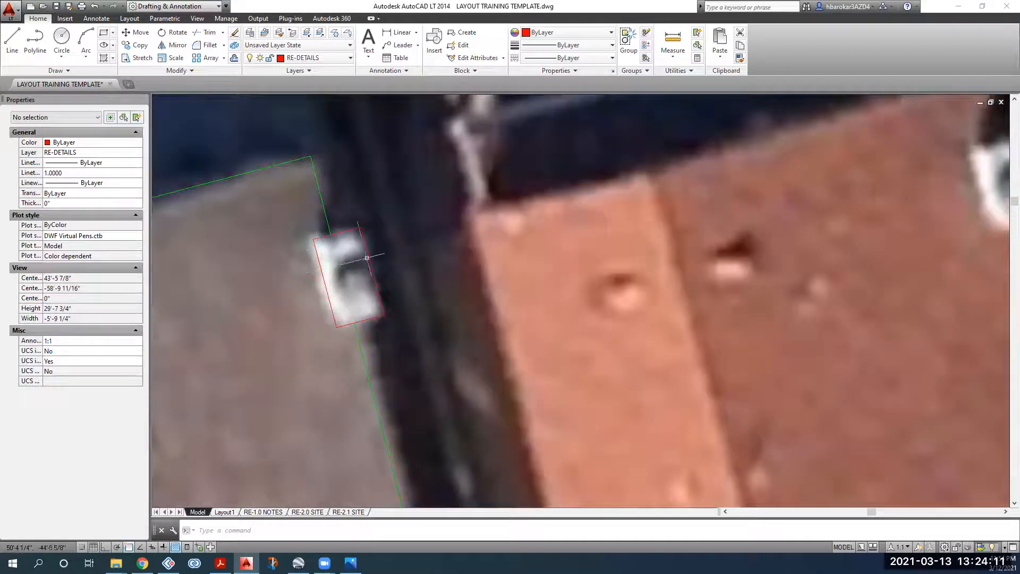
Step: Draw a trial inner rectangle inside the red one, then delete it
{"action": "left_click", "coordinate": [103, 32]}
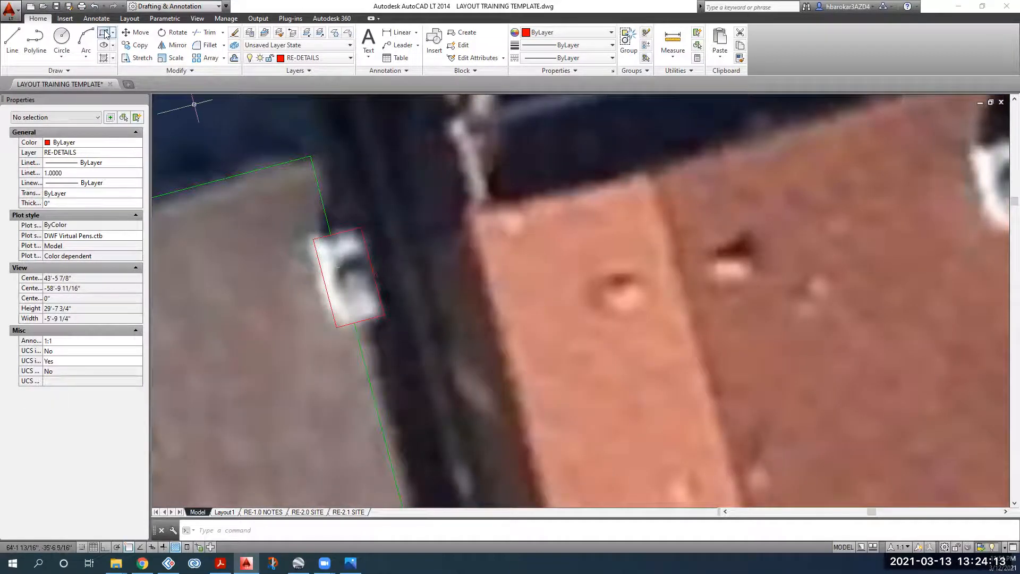
{"action": "left_click", "coordinate": [353, 244]}
{"action": "left_click", "coordinate": [345, 310]}
{"action": "left_click", "coordinate": [369, 293]}
{"action": "left_click", "coordinate": [358, 275]}
{"action": "key", "text": "Delete"}
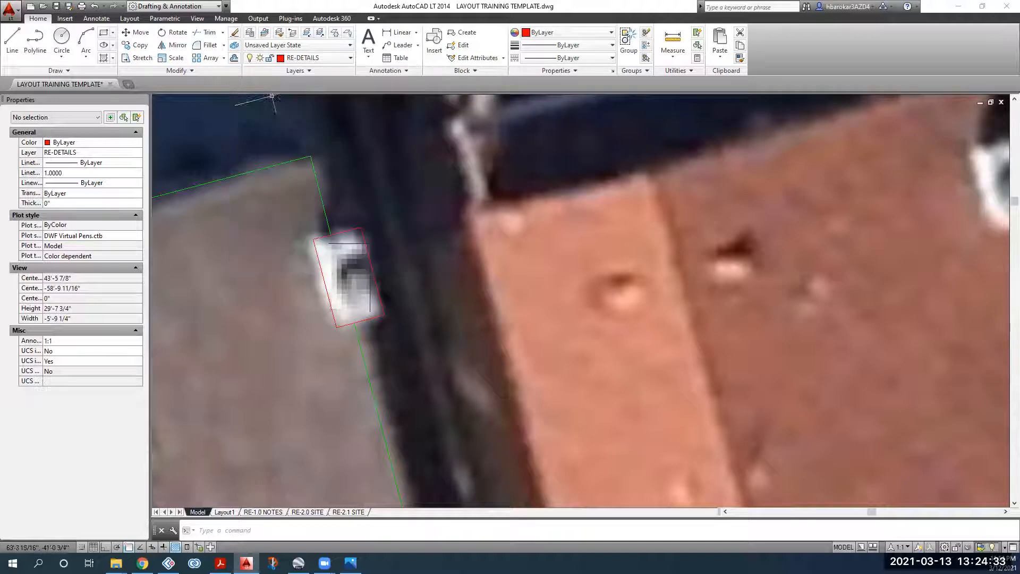
Step: Offset the red obstruction rectangle, picking the distance's first point on its edge
{"action": "left_click", "coordinate": [382, 227]}
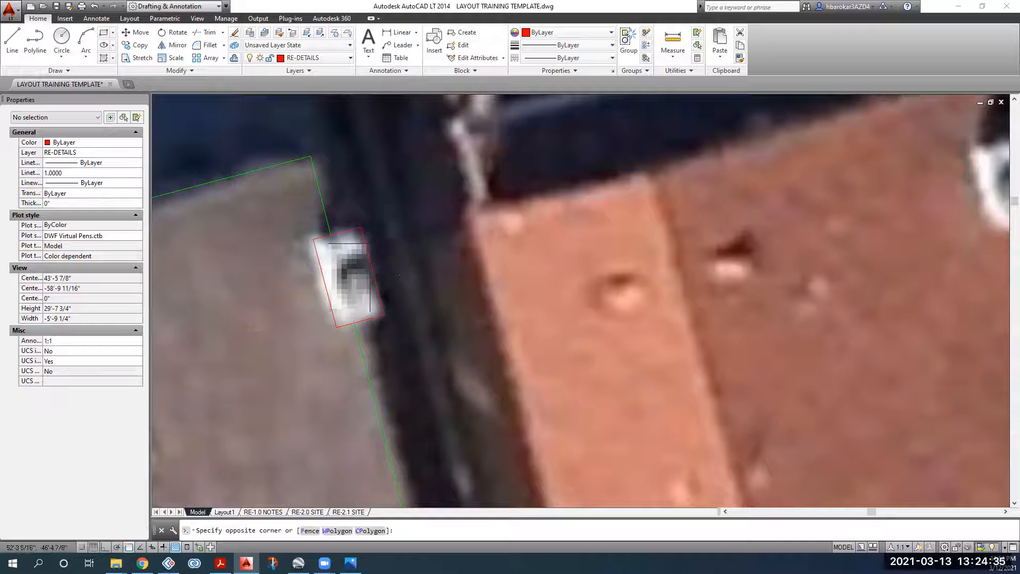
{"action": "left_click", "coordinate": [357, 279]}
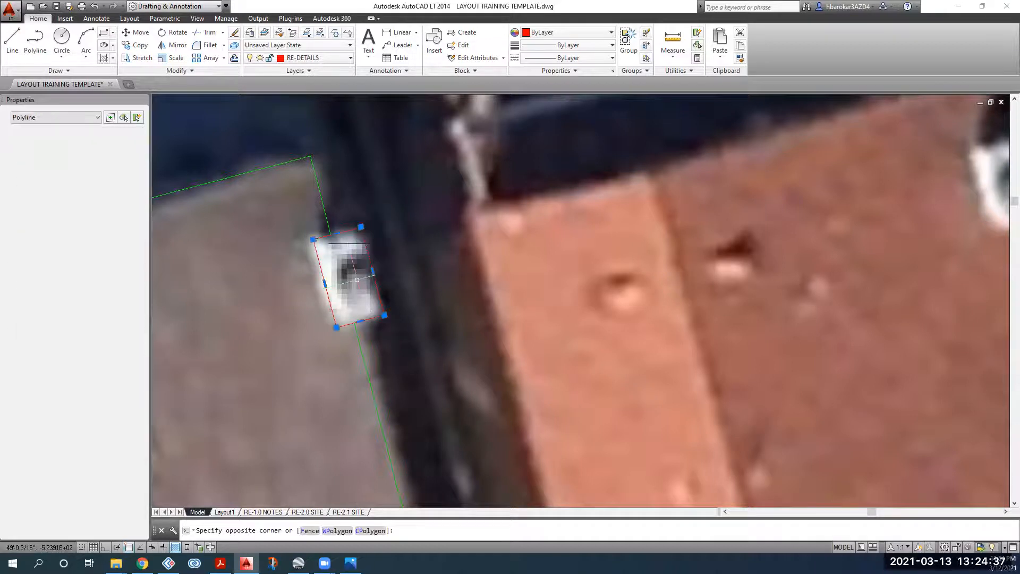
{"action": "left_click", "coordinate": [234, 57]}
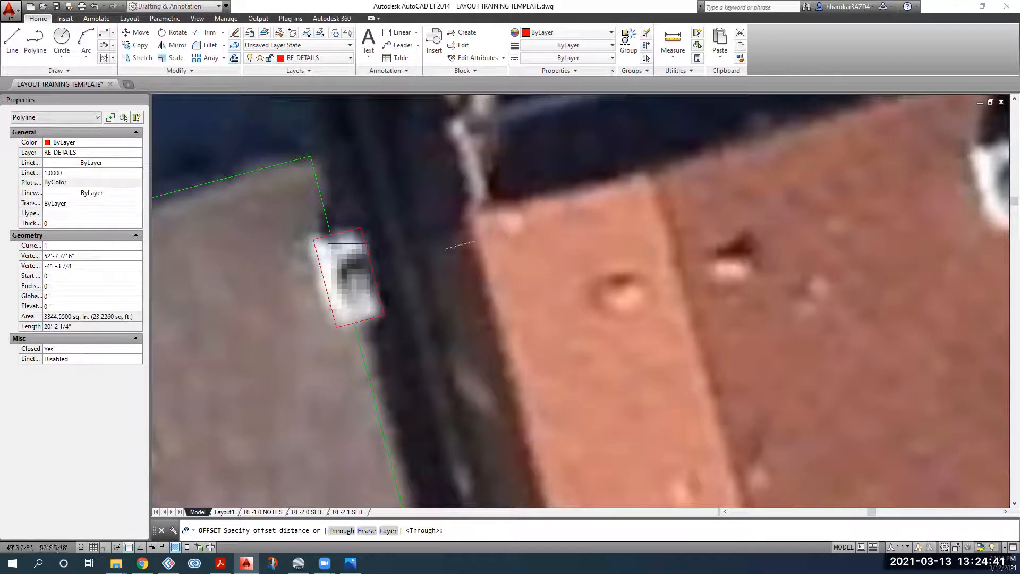
{"action": "scroll", "coordinate": [365, 262], "scroll_direction": "up", "scroll_amount": 2}
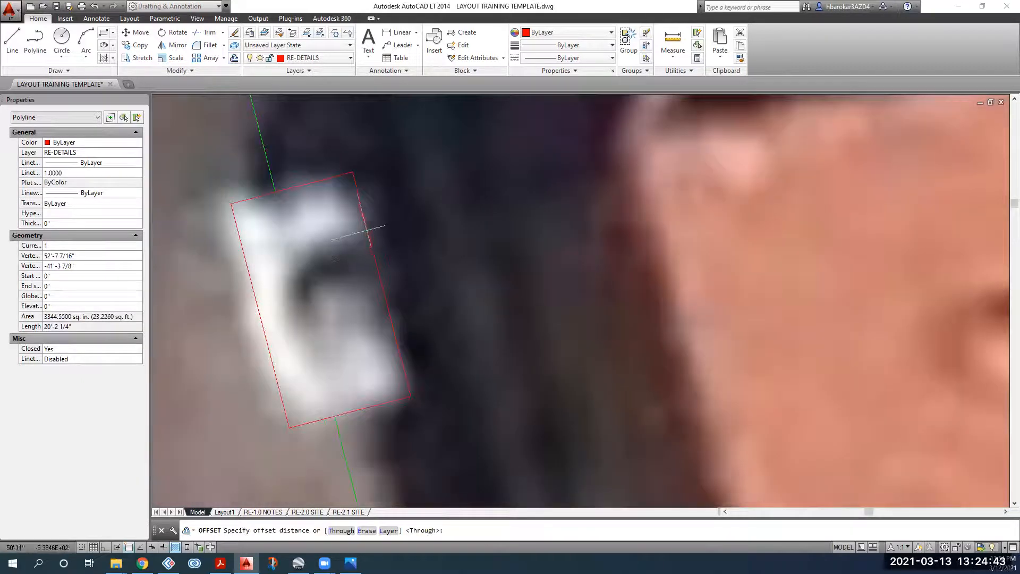
{"action": "left_click", "coordinate": [367, 231]}
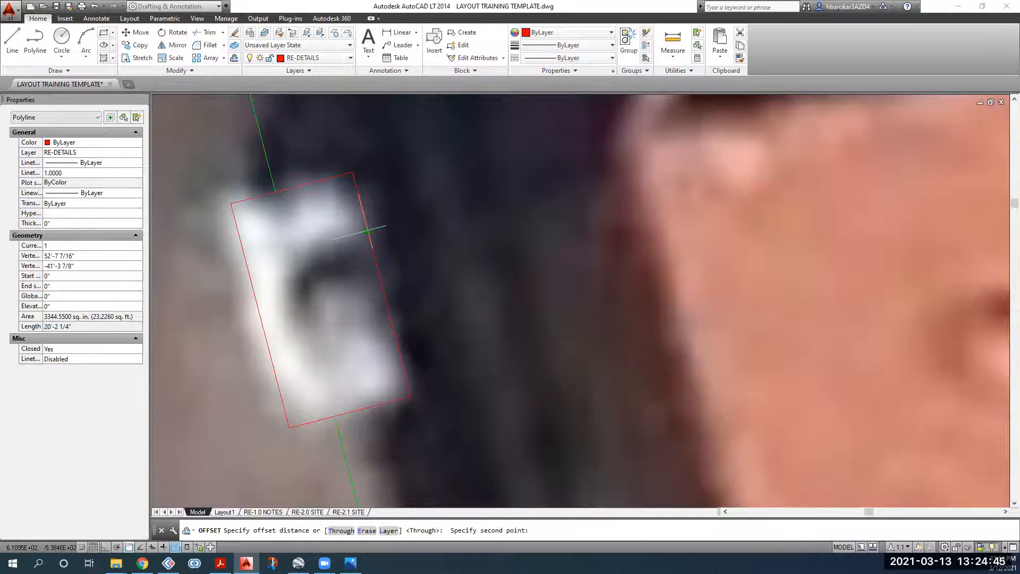
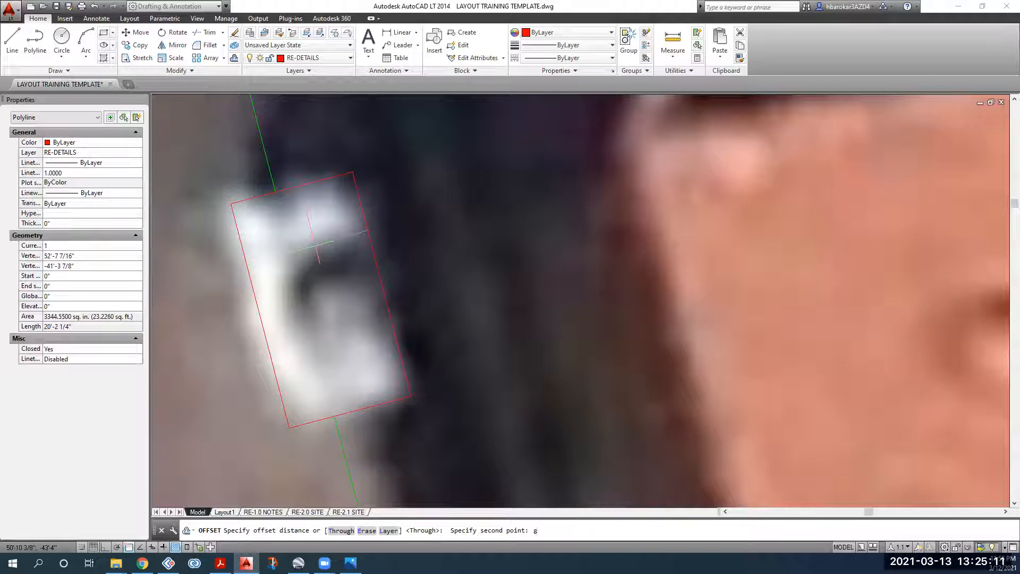
Step: Offset the red chimney rectangle inward to create its inner outline
{"action": "left_click", "coordinate": [317, 246]}
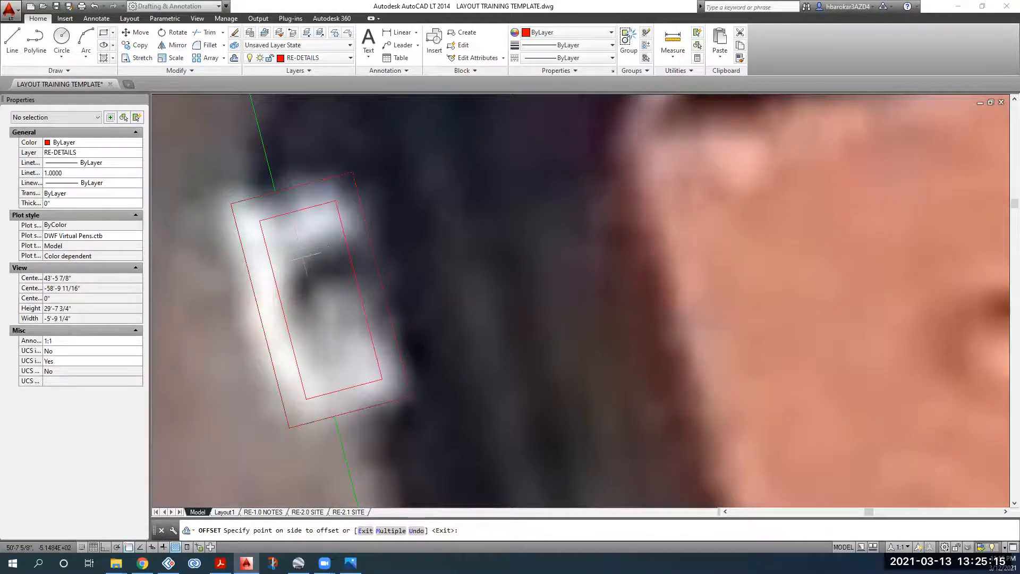
{"action": "left_click", "coordinate": [303, 257]}
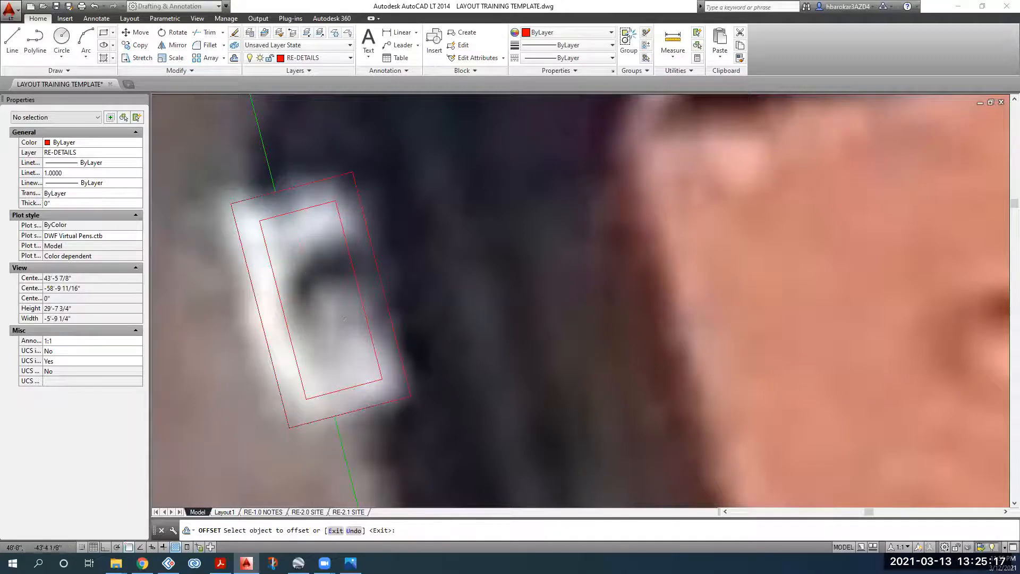
{"action": "scroll", "coordinate": [341, 344], "scroll_direction": "down", "scroll_amount": 4}
{"action": "key", "text": "Escape"}
Step: Draw lines joining the inner rectangle's corners to the outer rectangle's corners
{"action": "left_click", "coordinate": [12, 40]}
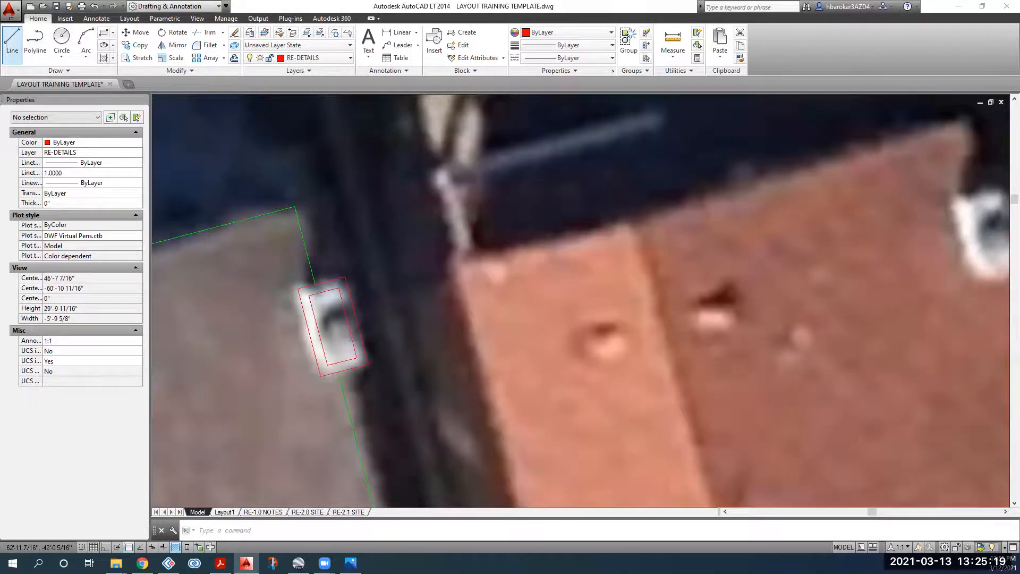
{"action": "scroll", "coordinate": [393, 303], "scroll_direction": "up", "scroll_amount": 2}
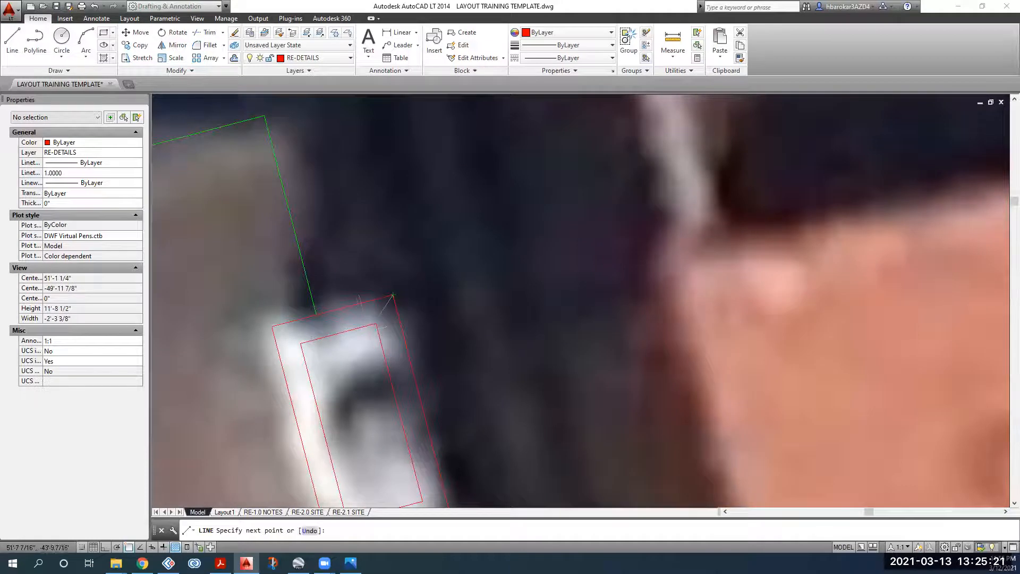
{"action": "left_click", "coordinate": [375, 322]}
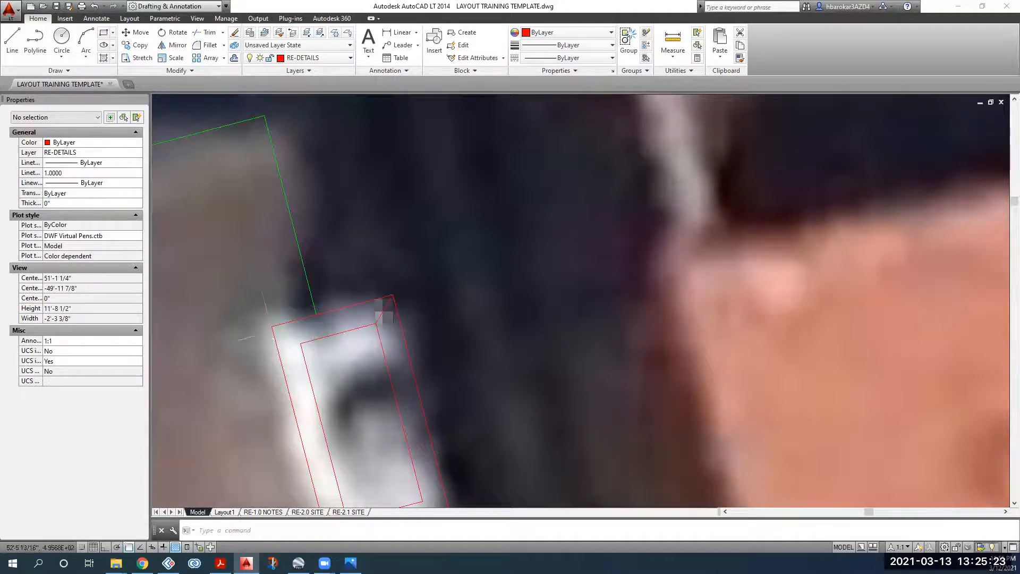
{"action": "left_click", "coordinate": [300, 343]}
{"action": "key", "text": "space"}
{"action": "middle_click_drag", "start_coordinate": [308, 367], "coordinate": [291, 219]}
{"action": "key", "text": "space"}
{"action": "left_click", "coordinate": [331, 373]}
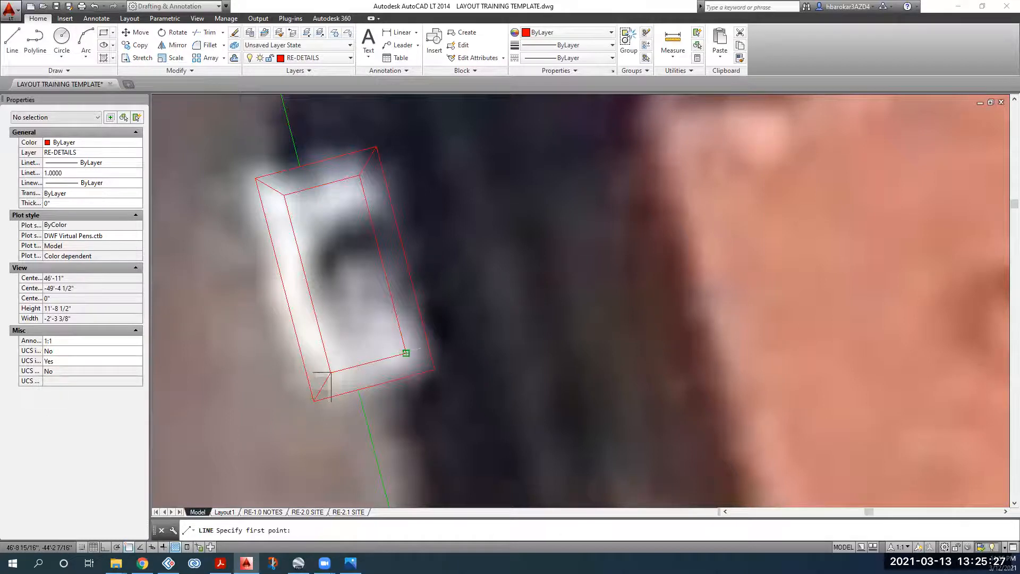
{"action": "scroll", "coordinate": [448, 376], "scroll_direction": "down", "scroll_amount": 3}
{"action": "scroll", "coordinate": [449, 374], "scroll_direction": "down", "scroll_amount": 2}
{"action": "key", "text": "space"}
{"action": "middle_click_drag", "start_coordinate": [455, 369], "coordinate": [510, 255]}
{"action": "scroll", "coordinate": [308, 281], "scroll_direction": "down", "scroll_amount": 2}
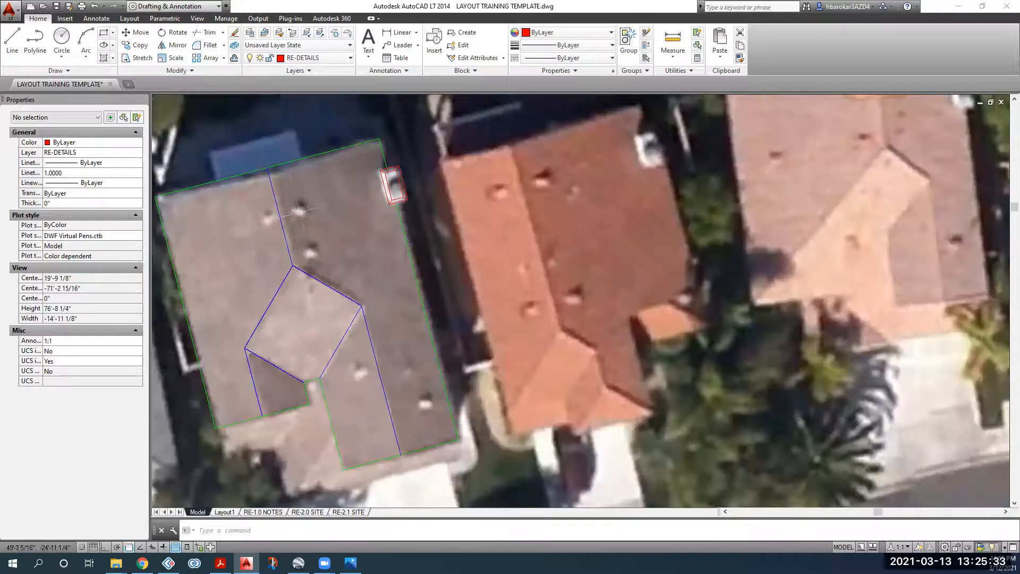
{"action": "scroll", "coordinate": [358, 302], "scroll_direction": "down", "scroll_amount": 6}
{"action": "middle_click_drag", "start_coordinate": [358, 303], "coordinate": [408, 116]}
{"action": "middle_click_drag", "start_coordinate": [354, 387], "coordinate": [427, 235]}
{"action": "scroll", "coordinate": [281, 207], "scroll_direction": "up", "scroll_amount": 6}
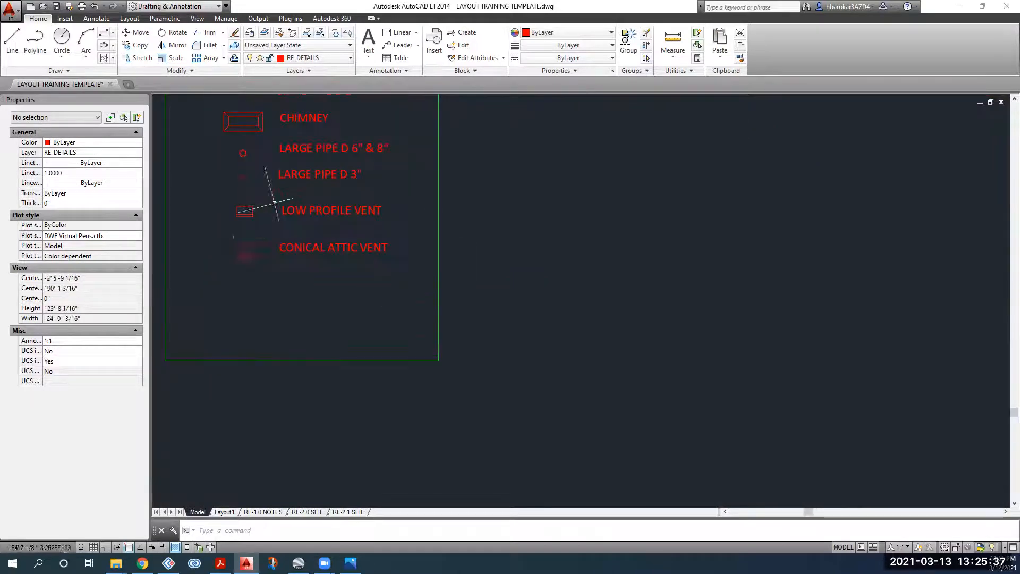
{"action": "left_click", "coordinate": [263, 264]}
{"action": "left_click", "coordinate": [236, 237]}
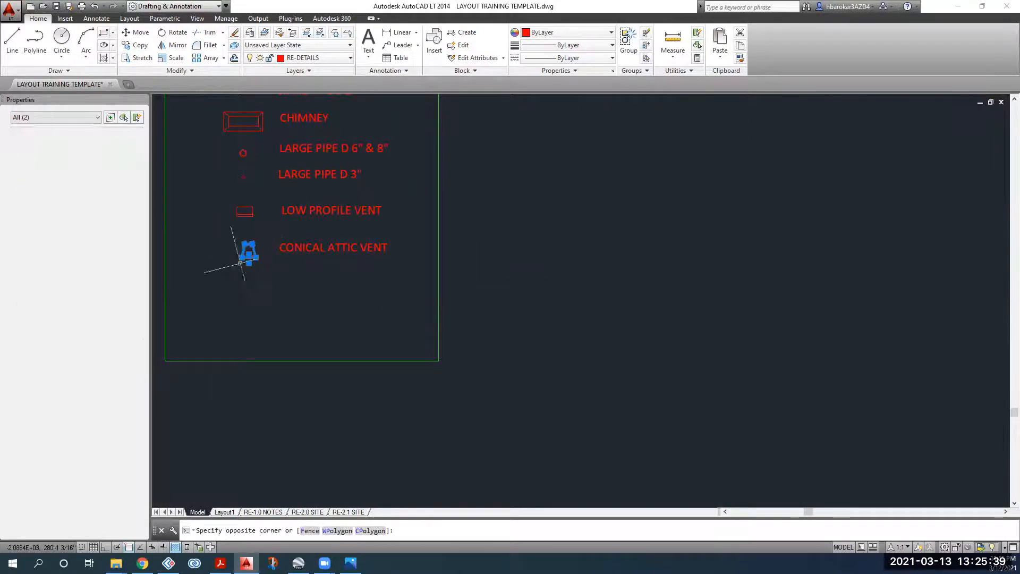
{"action": "left_click", "coordinate": [134, 45]}
{"action": "scroll", "coordinate": [213, 250], "scroll_direction": "up", "scroll_amount": 8}
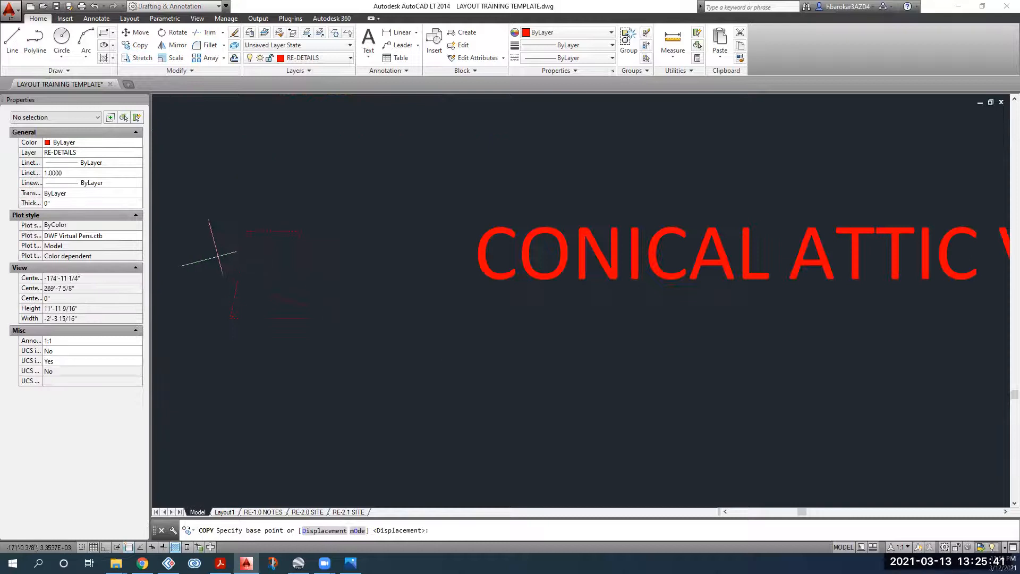
{"action": "scroll", "coordinate": [217, 255], "scroll_direction": "down", "scroll_amount": 6}
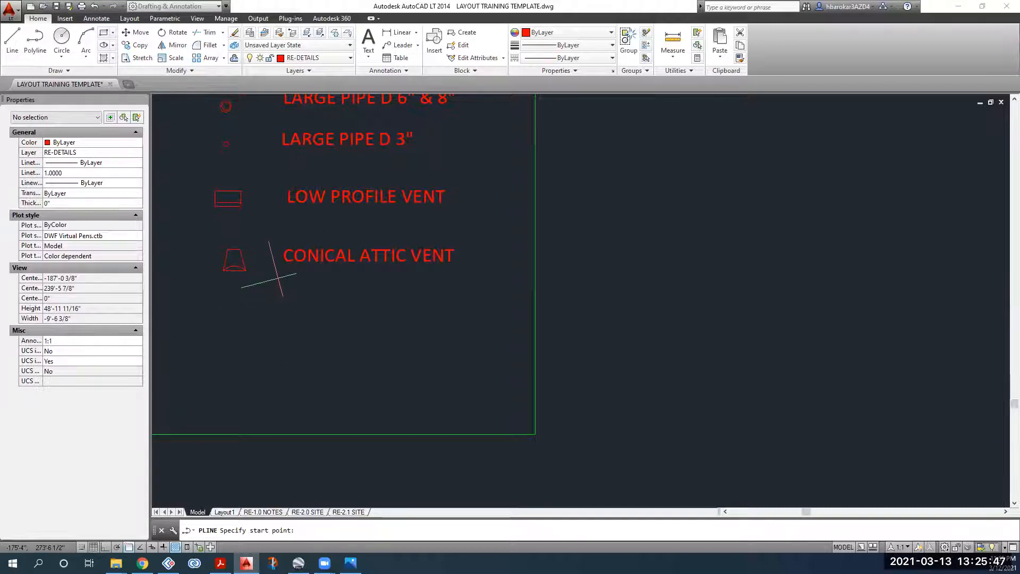
{"action": "scroll", "coordinate": [278, 304], "scroll_direction": "down", "scroll_amount": 4}
{"action": "middle_click_drag", "start_coordinate": [456, 200], "coordinate": [299, 538]}
{"action": "scroll", "coordinate": [480, 167], "scroll_direction": "down", "scroll_amount": 6}
{"action": "middle_click_drag", "start_coordinate": [480, 172], "coordinate": [320, 397]}
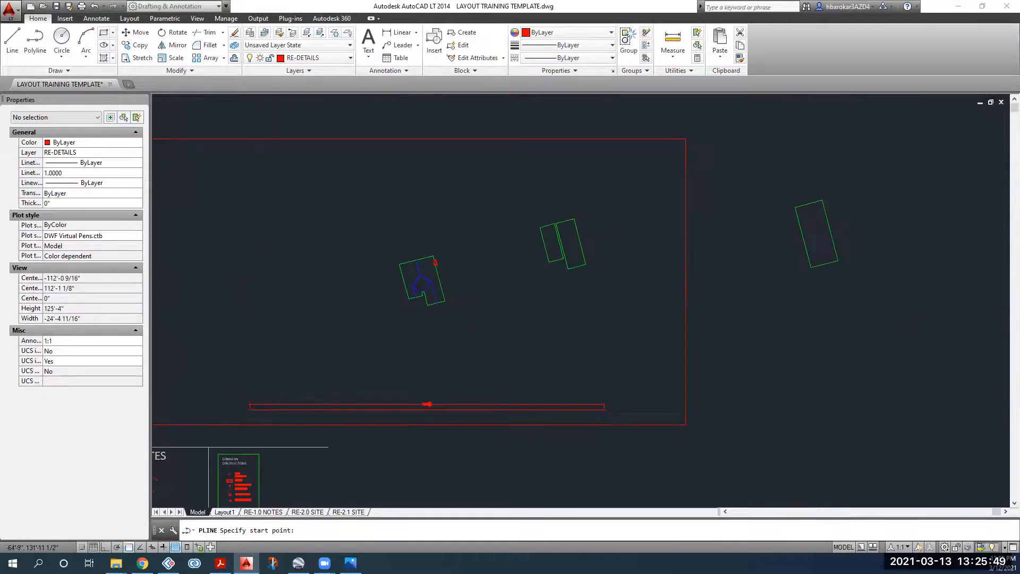
{"action": "scroll", "coordinate": [433, 265], "scroll_direction": "up", "scroll_amount": 4}
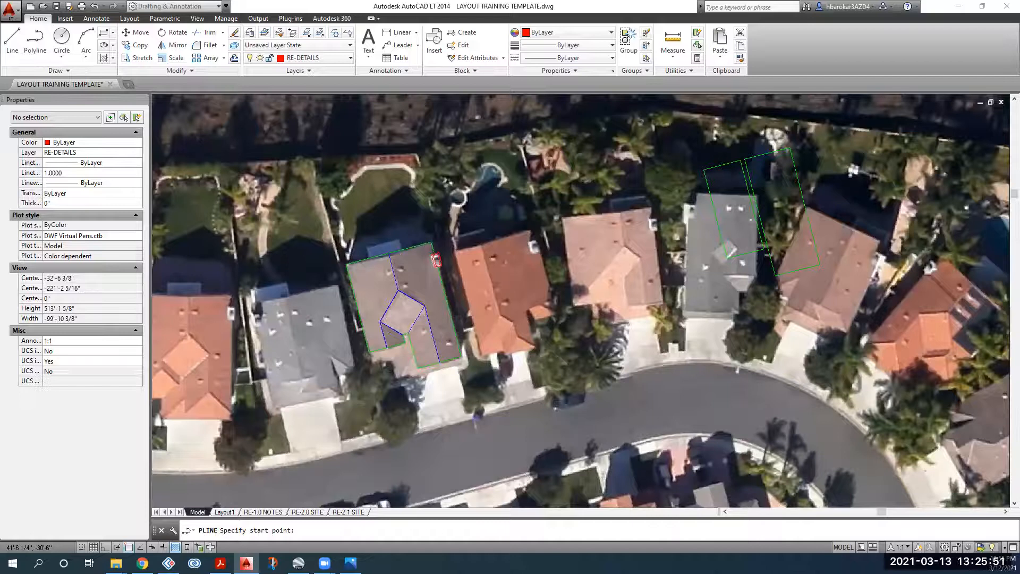
{"action": "scroll", "coordinate": [416, 286], "scroll_direction": "up", "scroll_amount": 15}
Step: Outline the vent's four-sided shape with a closed polyline over the roof vent
{"action": "left_click", "coordinate": [365, 232]}
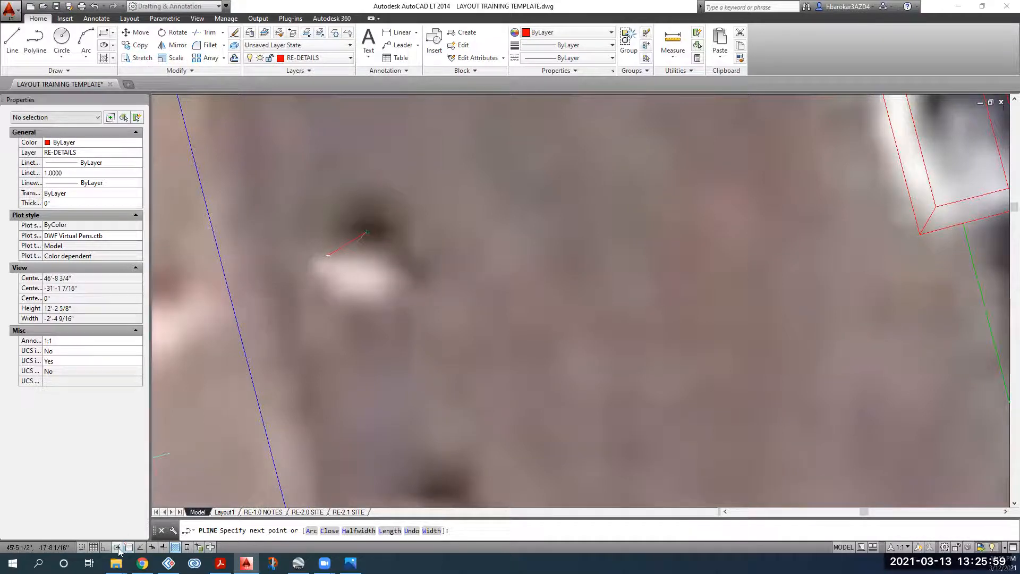
{"action": "key", "text": "F8"}
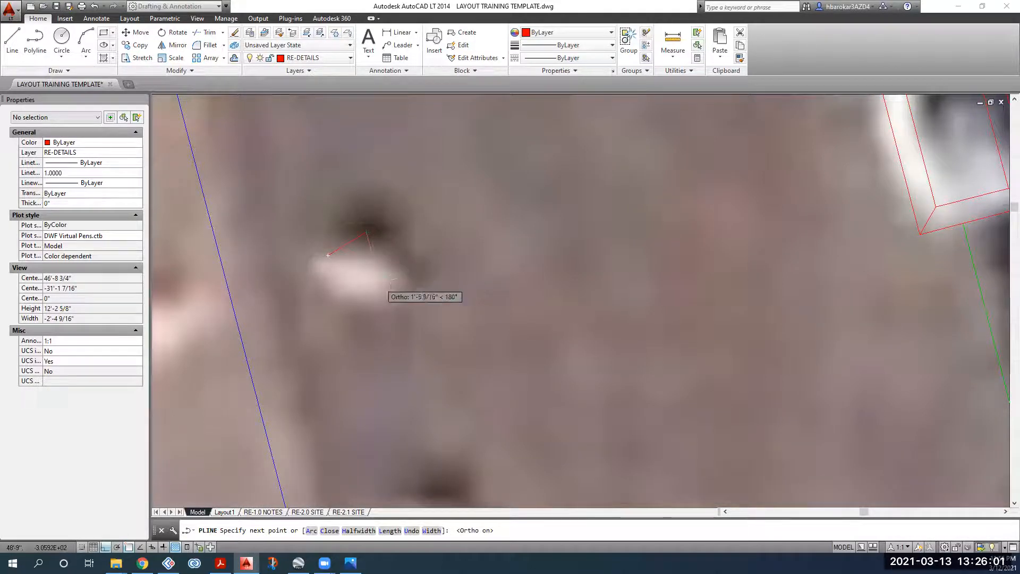
{"action": "key", "text": "F8"}
{"action": "left_click", "coordinate": [334, 282]}
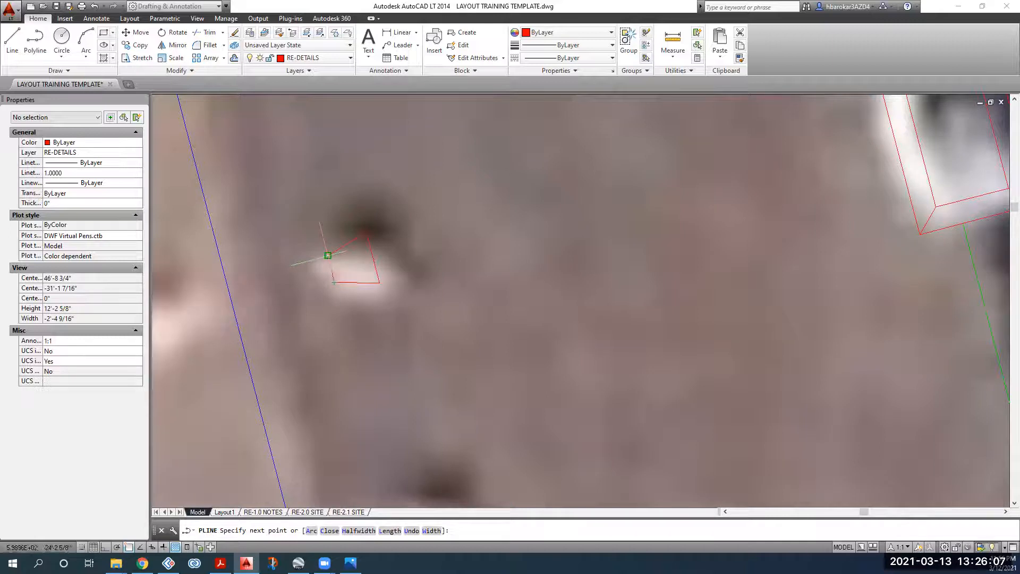
{"action": "left_click", "coordinate": [328, 255]}
{"action": "key", "text": "Return"}
Step: Add a three-point arc from the outline's top corner to its bottom corner
{"action": "left_click", "coordinate": [86, 40]}
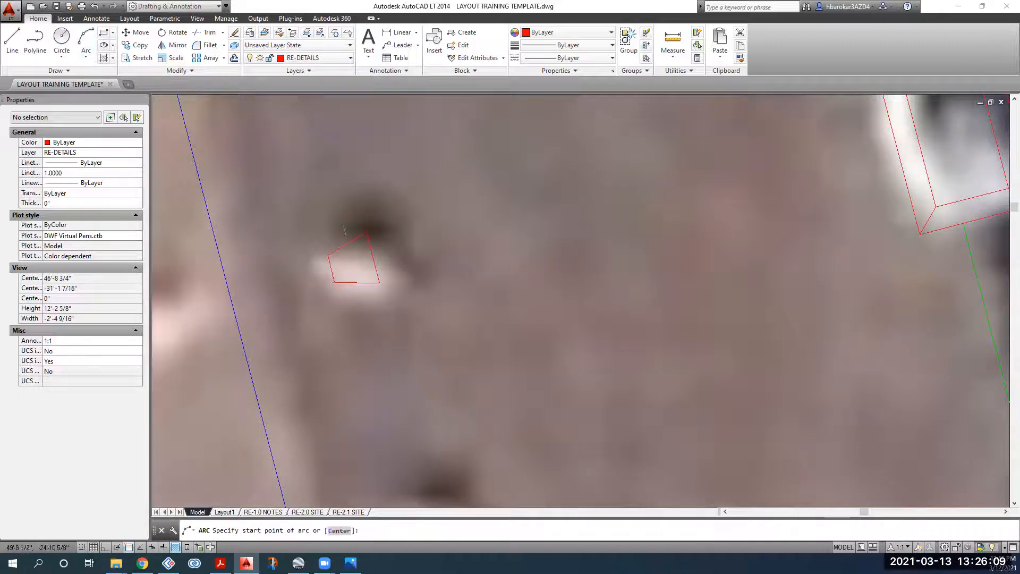
{"action": "left_click", "coordinate": [365, 232]}
{"action": "left_click", "coordinate": [359, 248]}
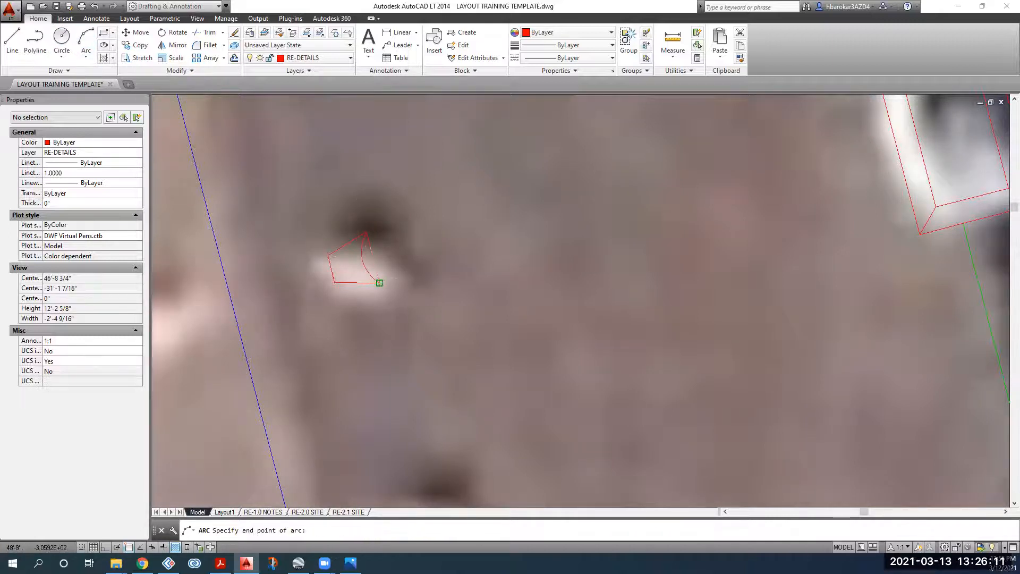
{"action": "left_click", "coordinate": [379, 284]}
{"action": "scroll", "coordinate": [404, 266], "scroll_direction": "down", "scroll_amount": 6}
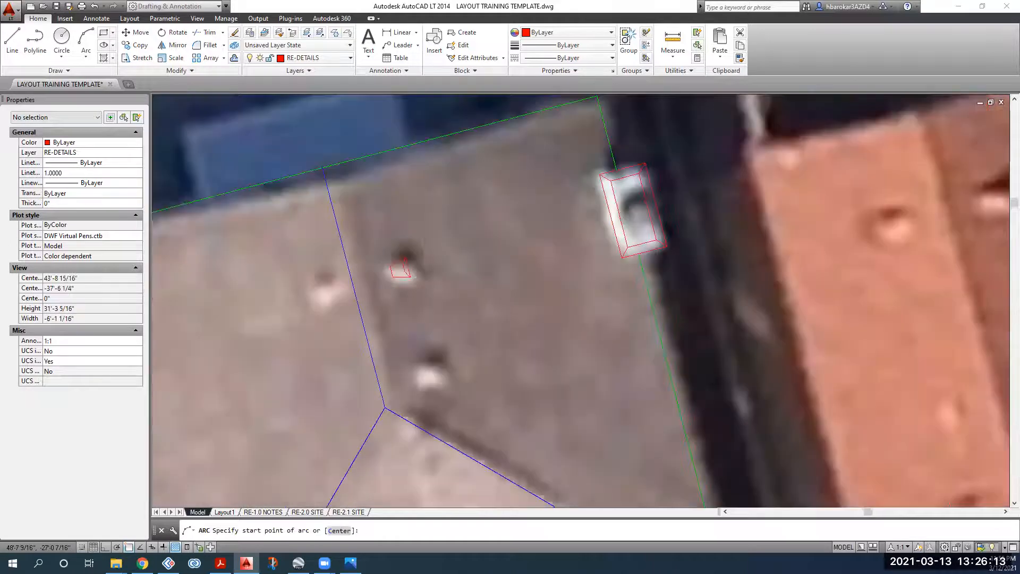
{"action": "scroll", "coordinate": [446, 270], "scroll_direction": "up", "scroll_amount": 2}
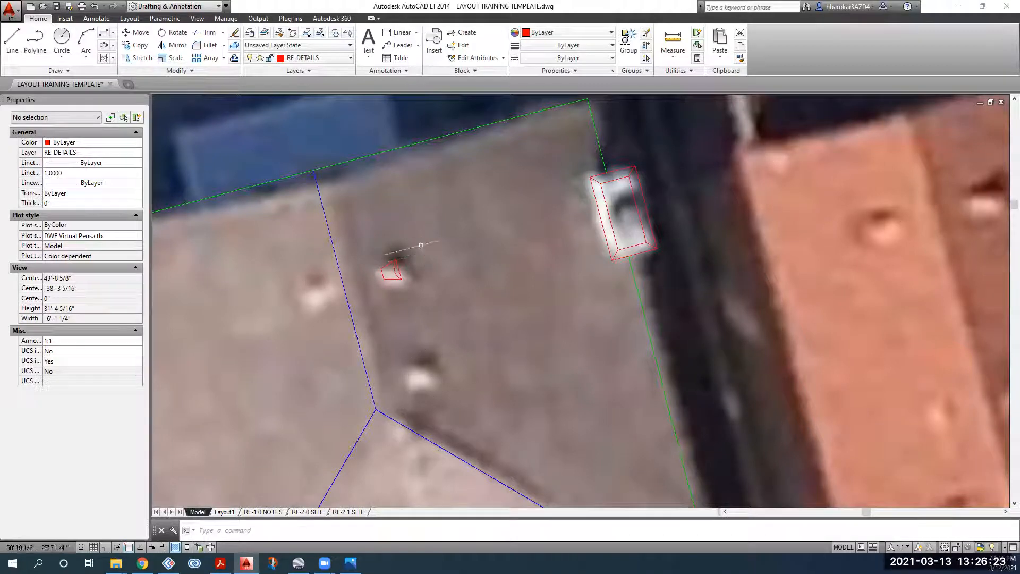
Step: Select both parts of the vent symbol and copy it onto the lower vent
{"action": "left_click", "coordinate": [423, 245]}
{"action": "left_click", "coordinate": [376, 286]}
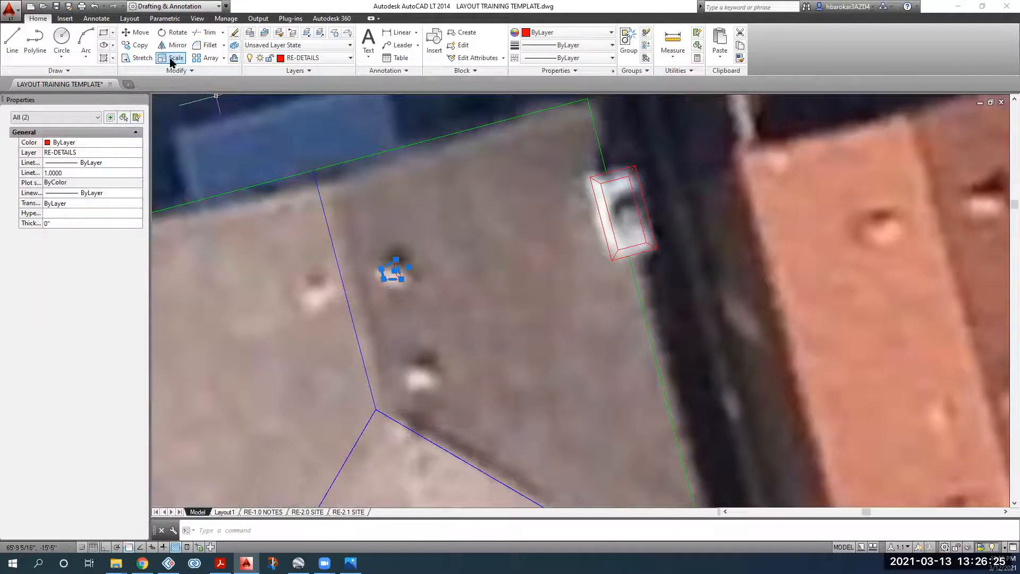
{"action": "left_click", "coordinate": [135, 45]}
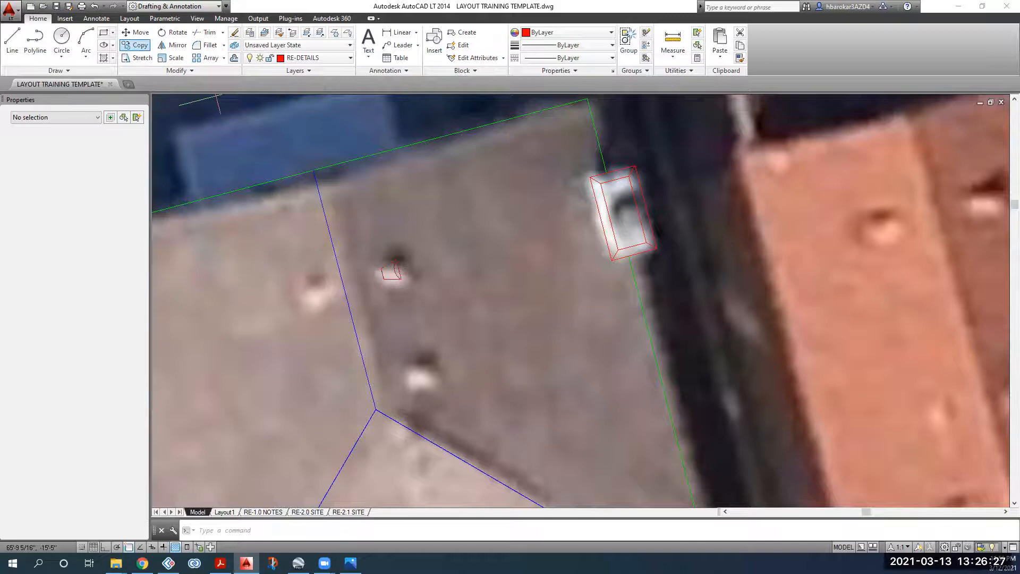
{"action": "key", "text": "Escape"}
{"action": "left_click", "coordinate": [414, 237]}
{"action": "left_click", "coordinate": [369, 296]}
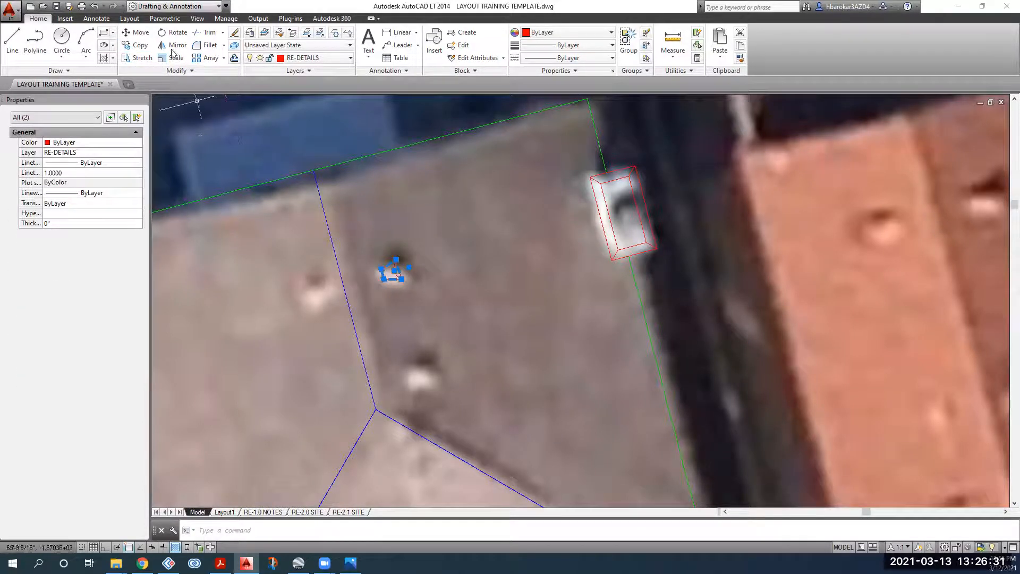
{"action": "left_click", "coordinate": [135, 45]}
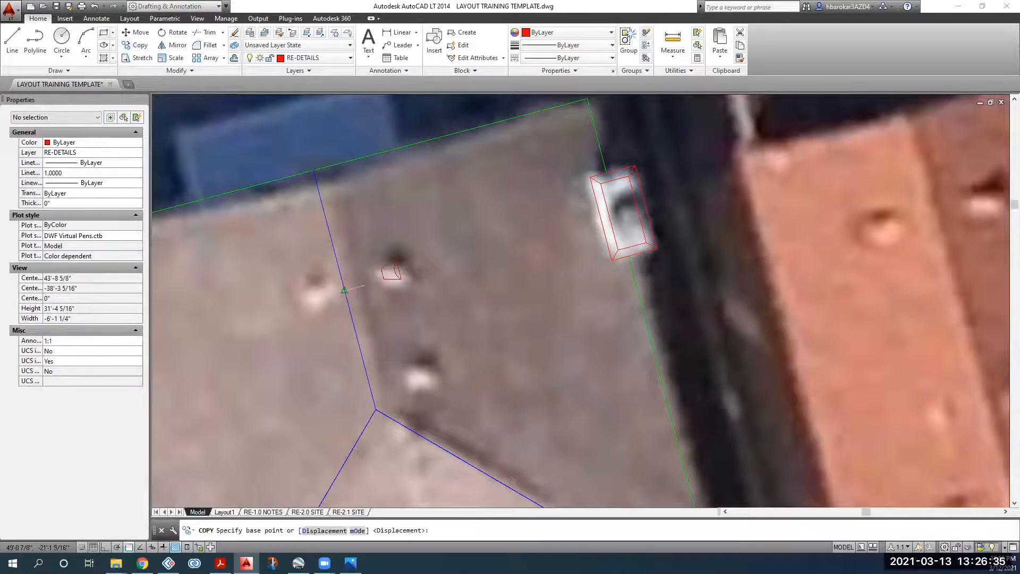
{"action": "left_click", "coordinate": [408, 267]}
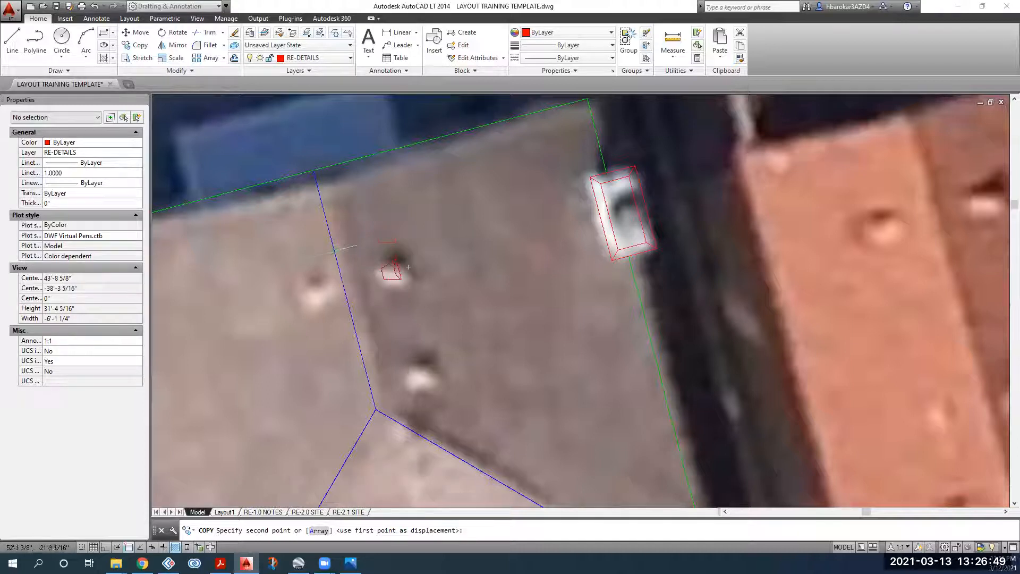
{"action": "left_click", "coordinate": [371, 394]}
{"action": "key", "text": "Return"}
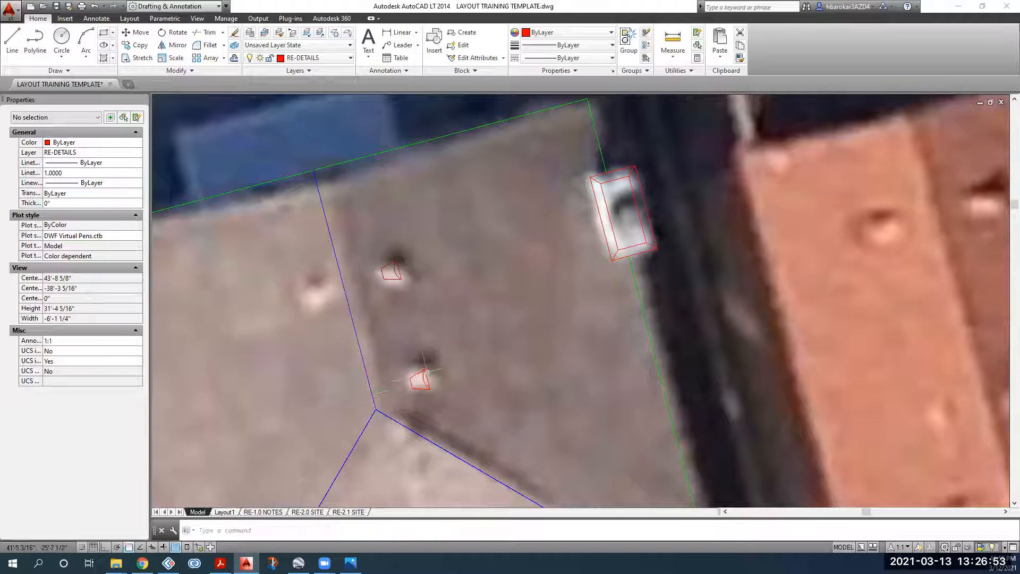
Step: Select the small red vent symbol and start a mirror, then cancel it
{"action": "scroll", "coordinate": [371, 394], "scroll_direction": "down", "scroll_amount": 4}
{"action": "middle_click_drag", "start_coordinate": [371, 394], "coordinate": [373, 317]}
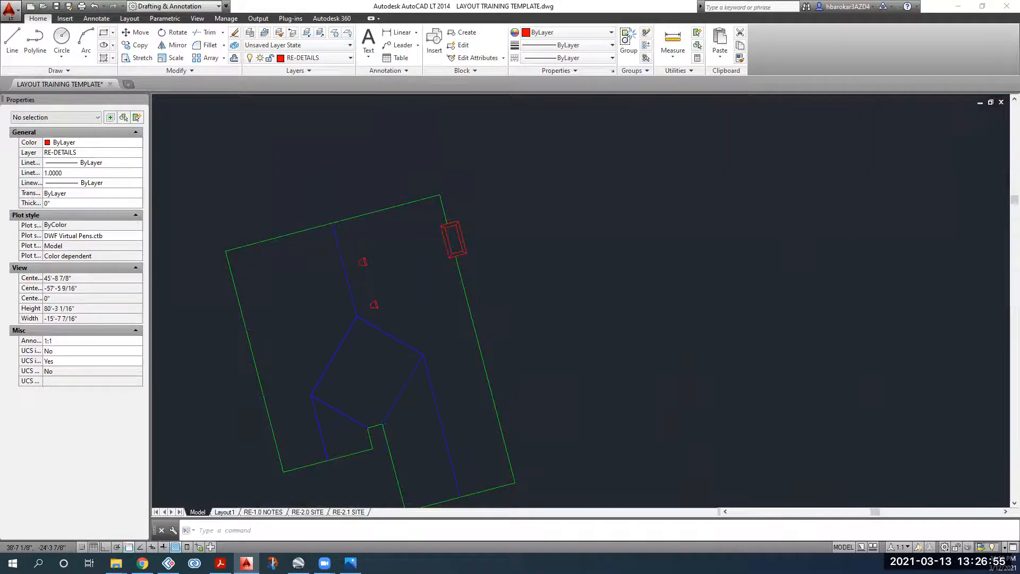
{"action": "scroll", "coordinate": [381, 241], "scroll_direction": "up", "scroll_amount": 2}
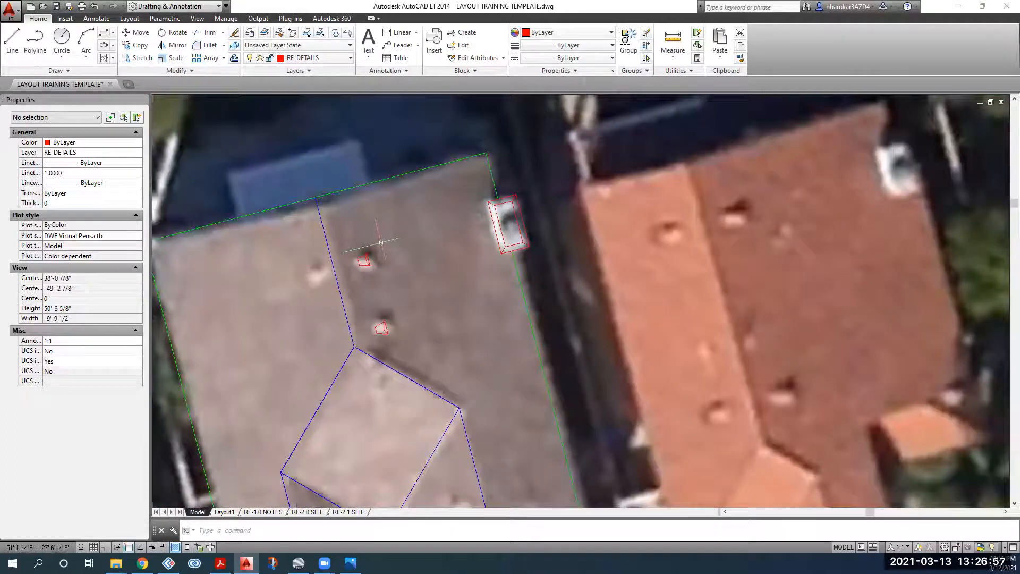
{"action": "scroll", "coordinate": [382, 243], "scroll_direction": "up", "scroll_amount": 4}
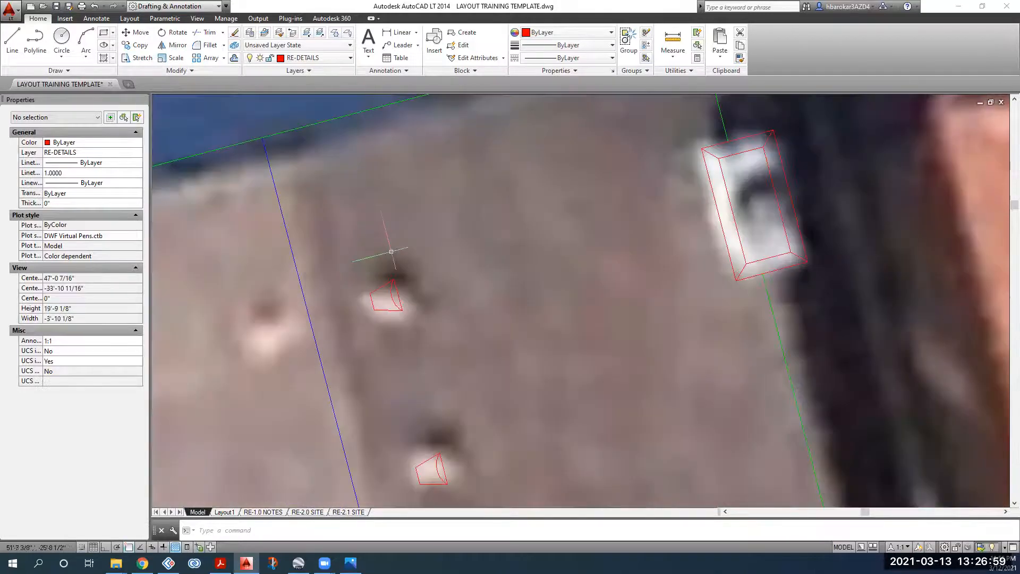
{"action": "left_click", "coordinate": [416, 304]}
{"action": "left_click", "coordinate": [370, 263]}
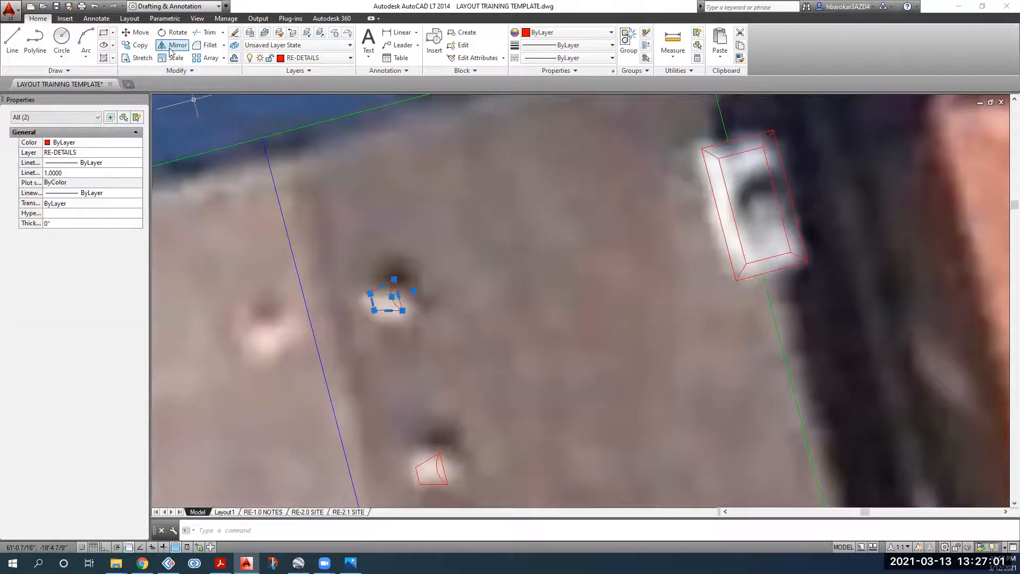
{"action": "left_click", "coordinate": [171, 45]}
{"action": "key", "text": "Escape"}
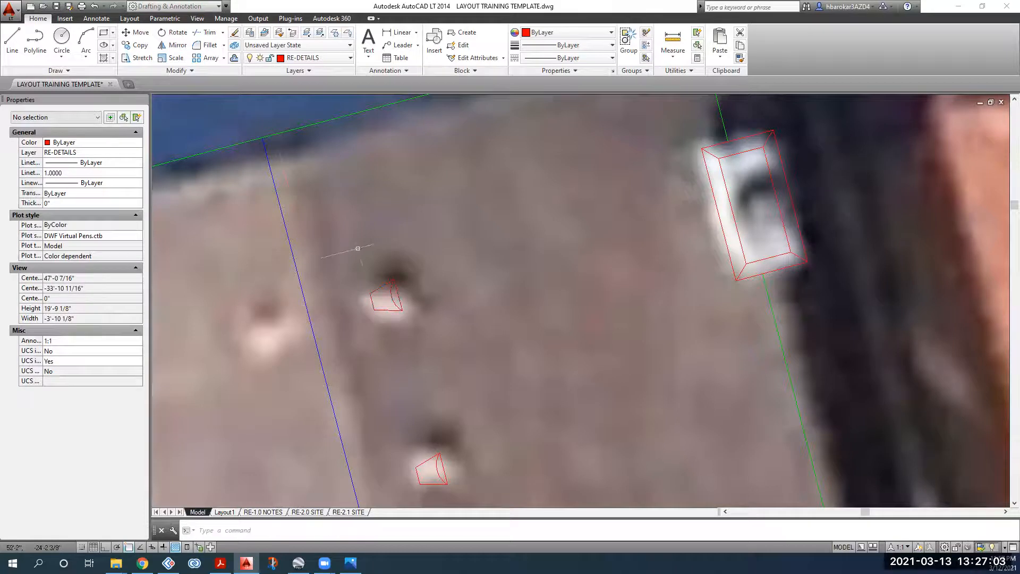
Step: Mirror the upper vent across the blue ridge line, then delete the misplaced copy
{"action": "scroll", "coordinate": [363, 291], "scroll_direction": "down", "scroll_amount": 2}
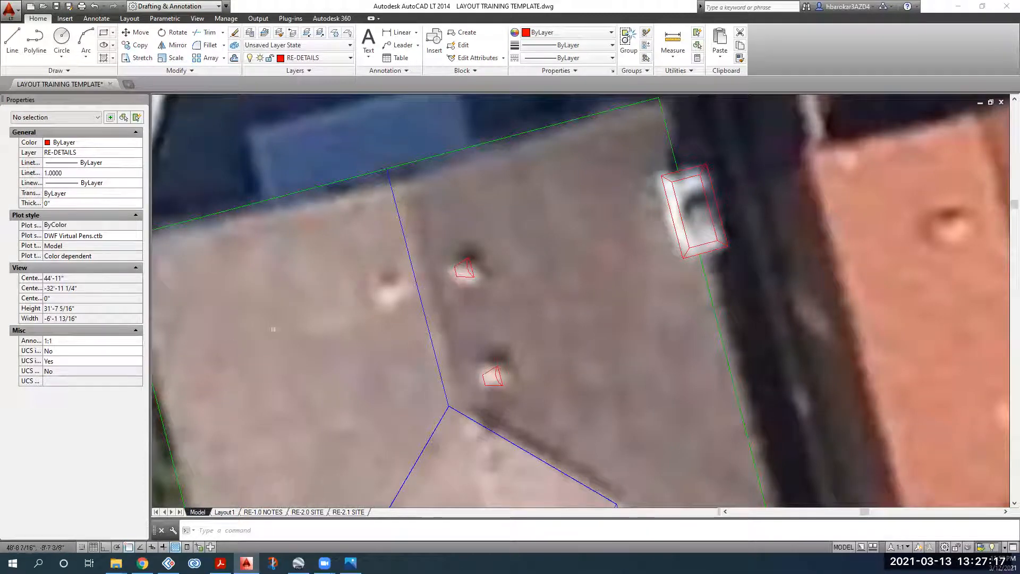
{"action": "scroll", "coordinate": [474, 268], "scroll_direction": "up", "scroll_amount": 2}
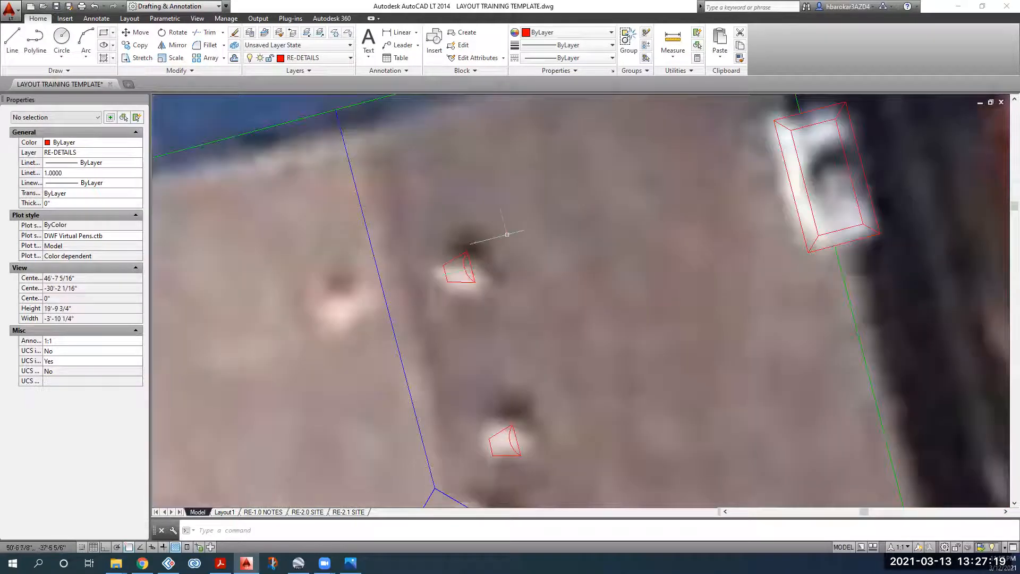
{"action": "left_click", "coordinate": [507, 230]}
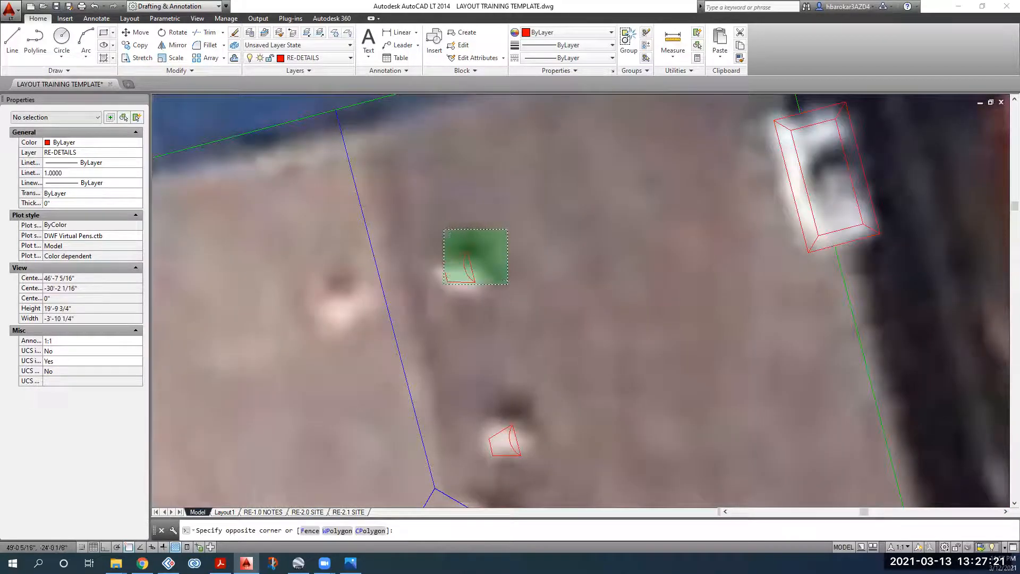
{"action": "left_click", "coordinate": [445, 285]}
{"action": "left_click", "coordinate": [172, 45]}
{"action": "left_click", "coordinate": [335, 110]}
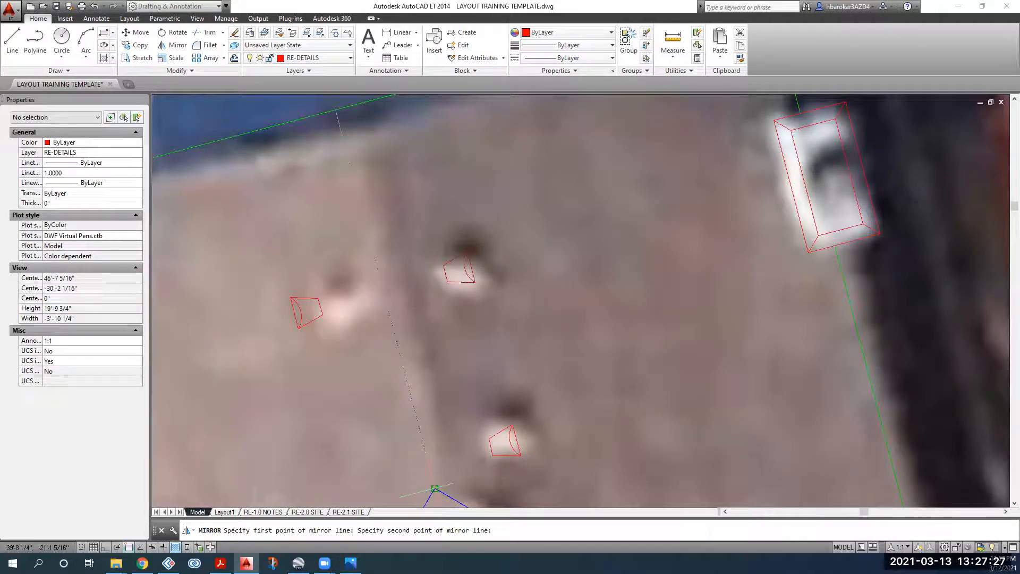
{"action": "left_click", "coordinate": [434, 488]}
{"action": "key", "text": "Return"}
{"action": "left_click", "coordinate": [323, 273]}
{"action": "left_click", "coordinate": [276, 331]}
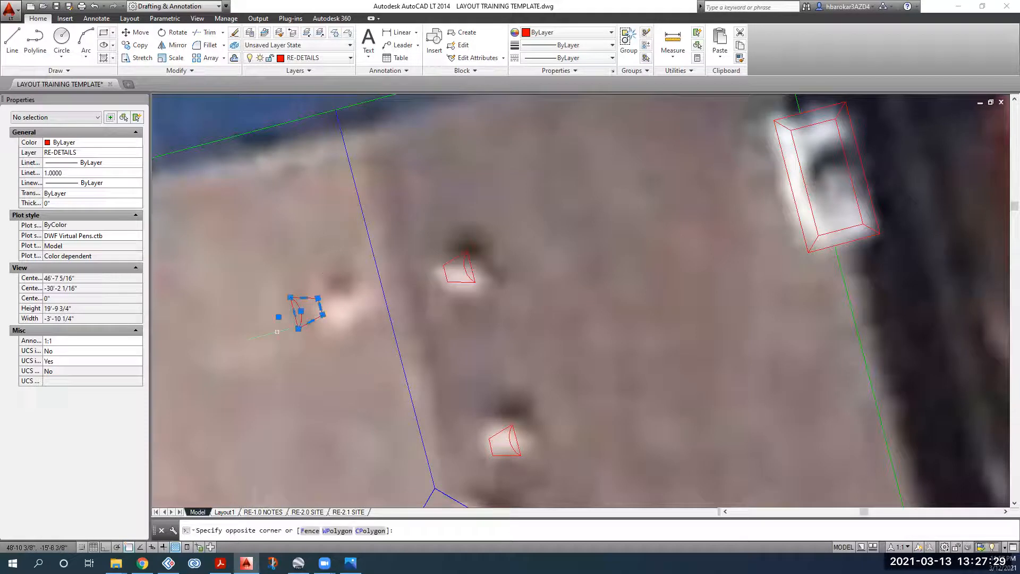
{"action": "key", "text": "Delete"}
Step: Mirror the upper vent across the blue ridge line again, keeping the original
{"action": "left_click", "coordinate": [501, 233]}
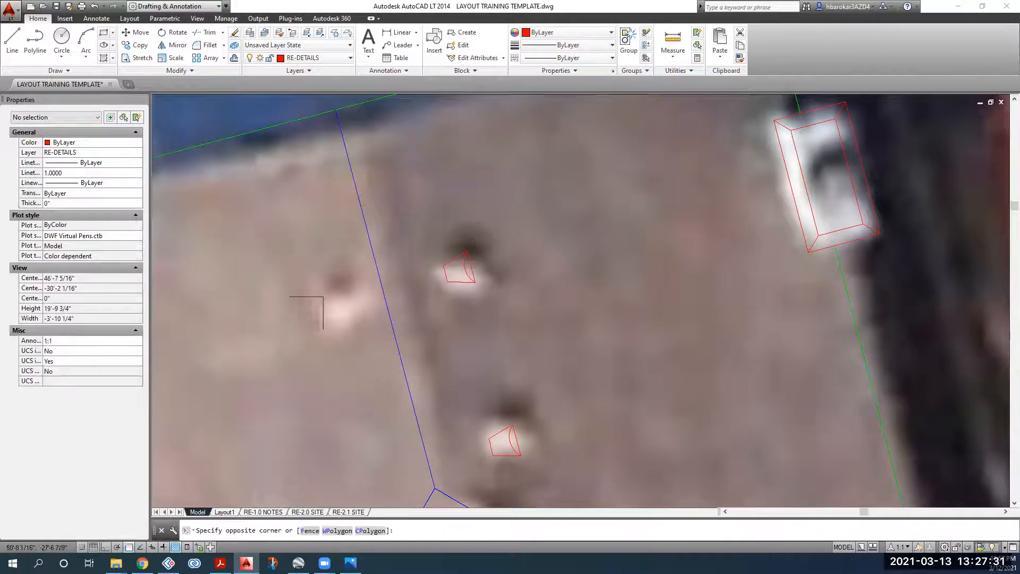
{"action": "left_click", "coordinate": [436, 289]}
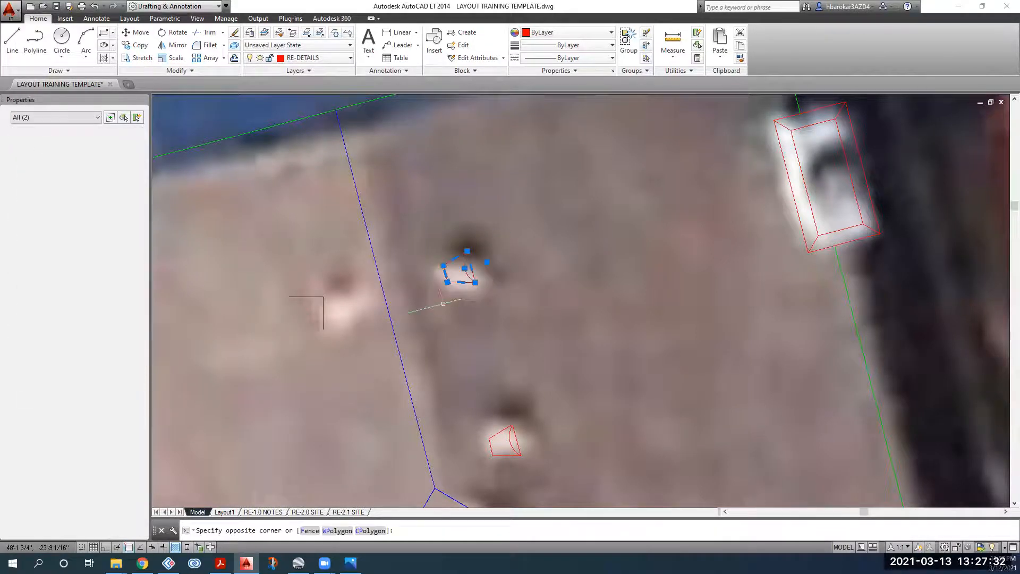
{"action": "left_click", "coordinate": [177, 50]}
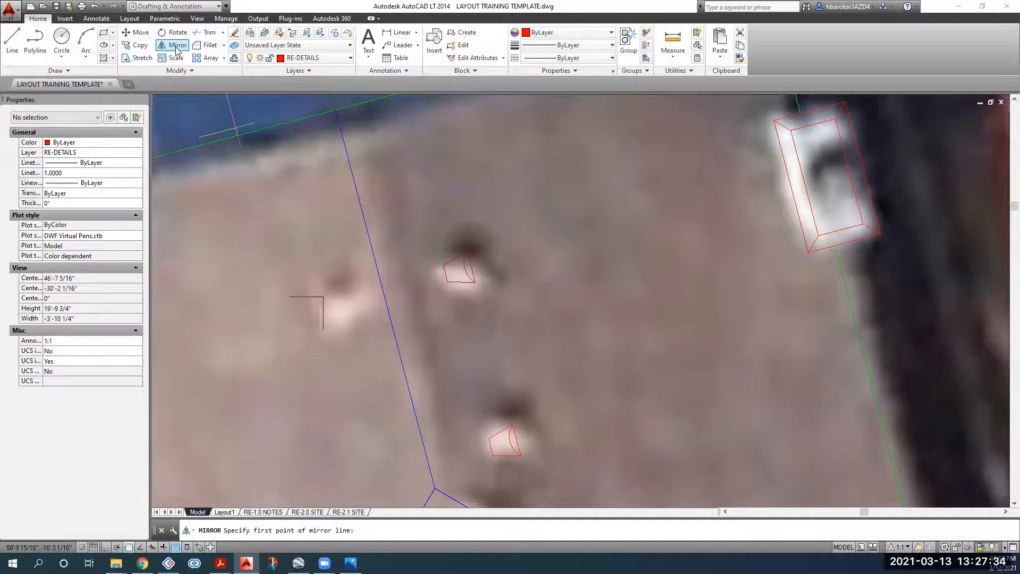
{"action": "left_click", "coordinate": [337, 113]}
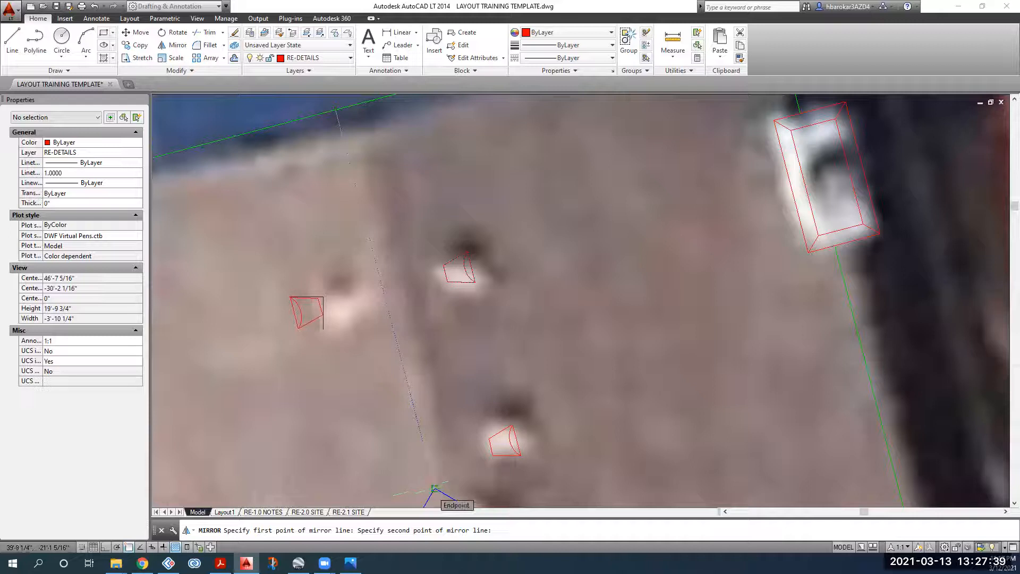
{"action": "left_click", "coordinate": [435, 488]}
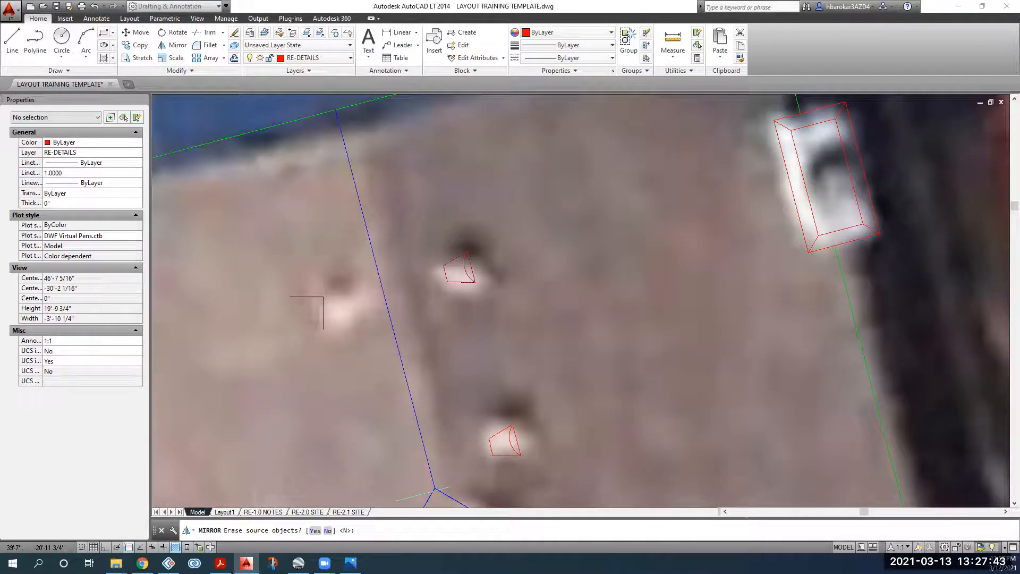
{"action": "key", "text": "Return"}
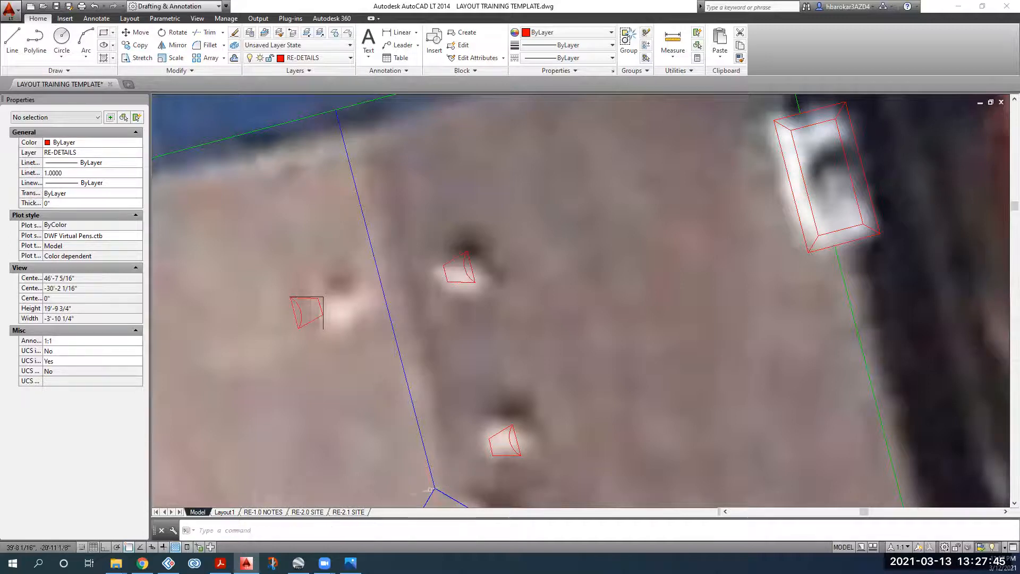
{"action": "scroll", "coordinate": [332, 353], "scroll_direction": "down", "scroll_amount": 4}
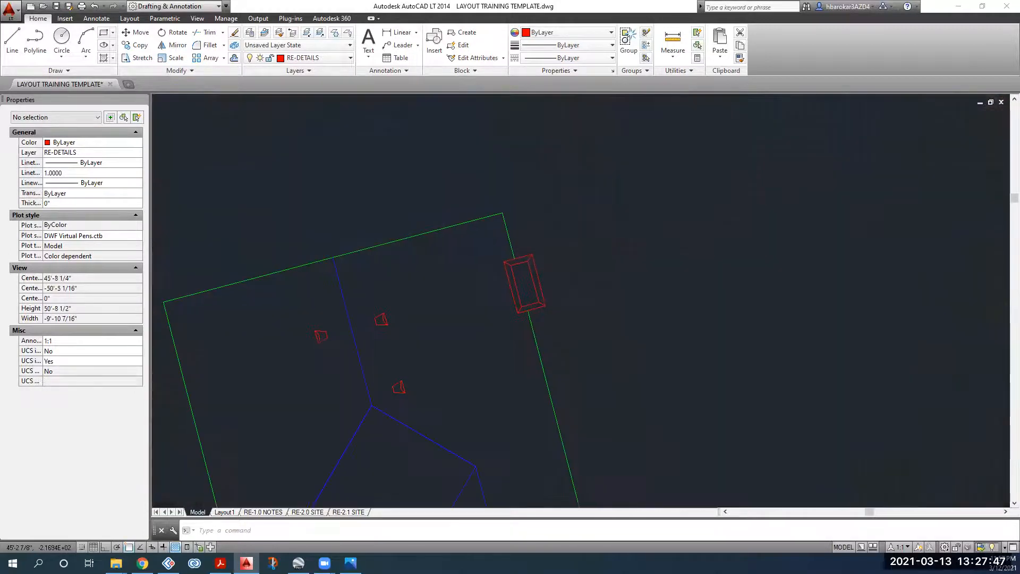
{"action": "scroll", "coordinate": [330, 332], "scroll_direction": "up", "scroll_amount": 4}
Step: Move the mirrored vent onto the roof vent on the left roof plane
{"action": "left_click_drag", "start_coordinate": [331, 324], "coordinate": [309, 347]}
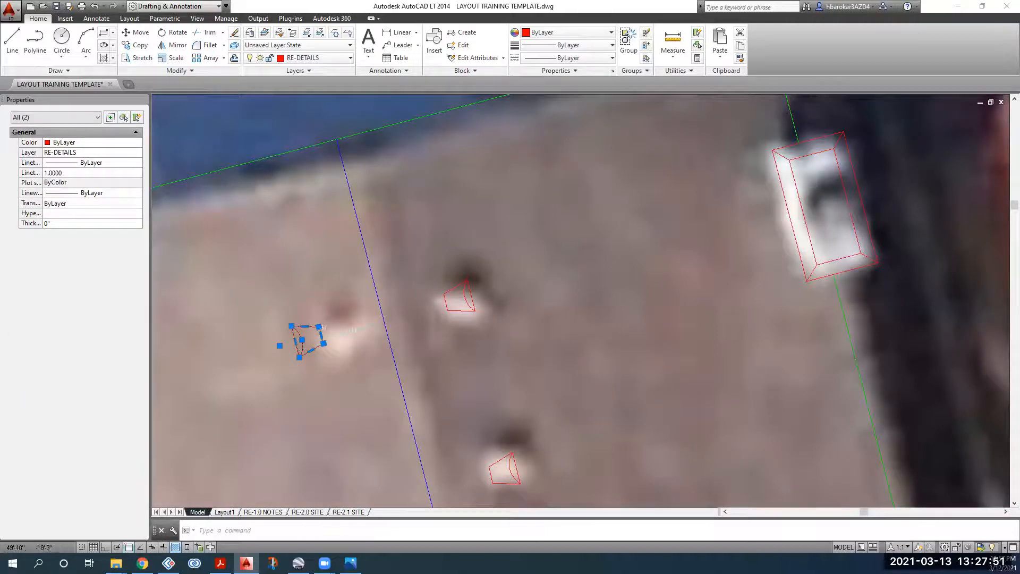
{"action": "key", "text": "Escape"}
{"action": "left_click_drag", "start_coordinate": [330, 314], "coordinate": [271, 372]}
{"action": "left_click", "coordinate": [134, 33]}
{"action": "left_click", "coordinate": [323, 382]}
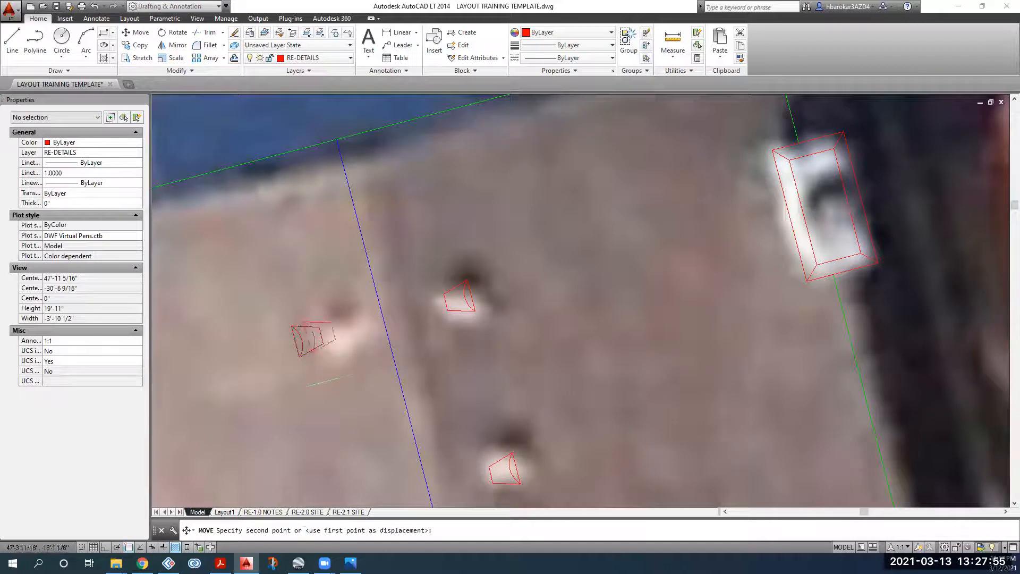
{"action": "left_click", "coordinate": [345, 376]}
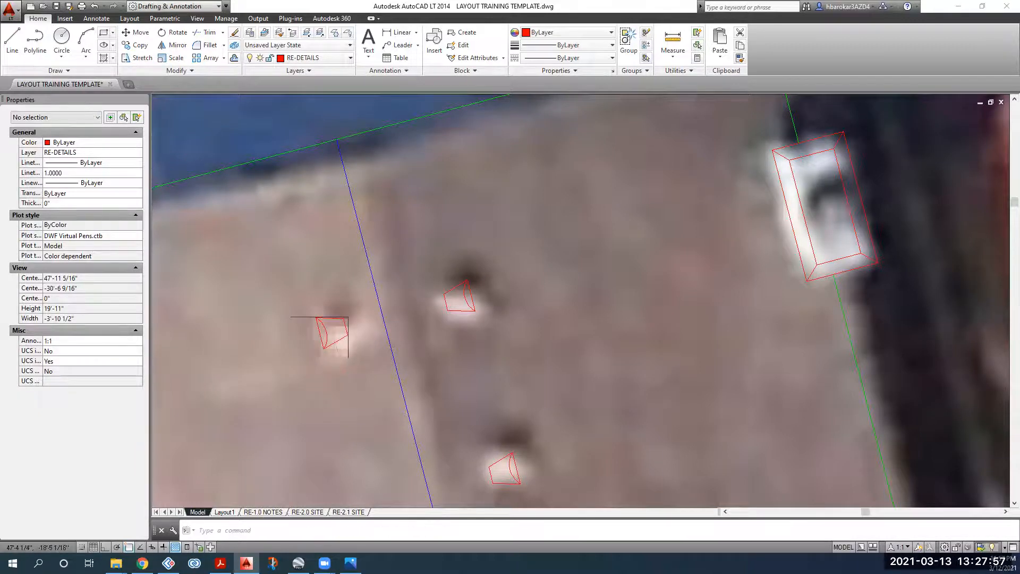
{"action": "scroll", "coordinate": [336, 158], "scroll_direction": "down", "scroll_amount": 4}
{"action": "scroll", "coordinate": [233, 341], "scroll_direction": "down", "scroll_amount": 4}
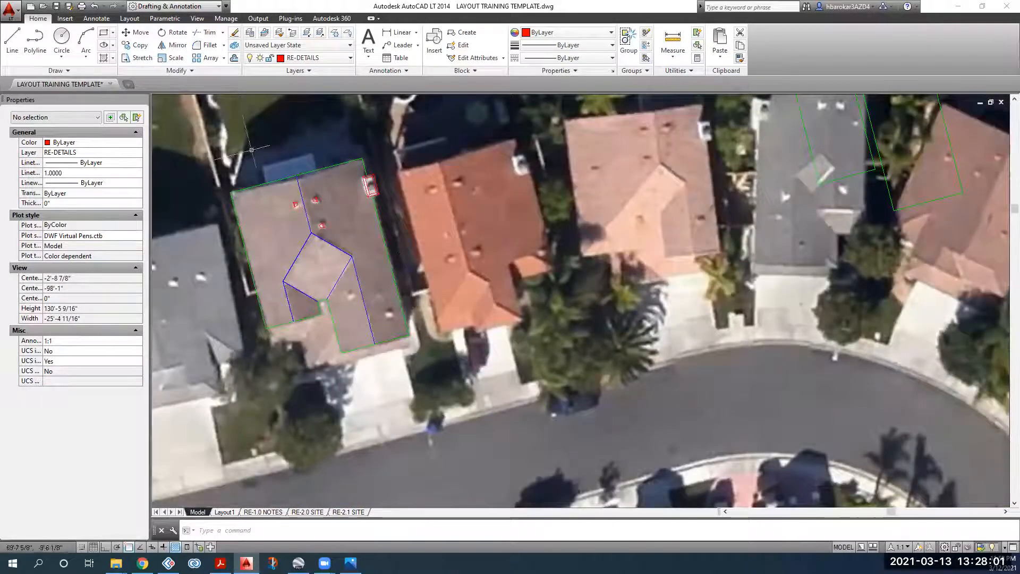
{"action": "scroll", "coordinate": [313, 207], "scroll_direction": "up", "scroll_amount": 2}
{"action": "scroll", "coordinate": [314, 205], "scroll_direction": "up", "scroll_amount": 2}
Step: Copy a red vent symbol onto the vent on the lower-right roof plane
{"action": "left_click", "coordinate": [319, 190]}
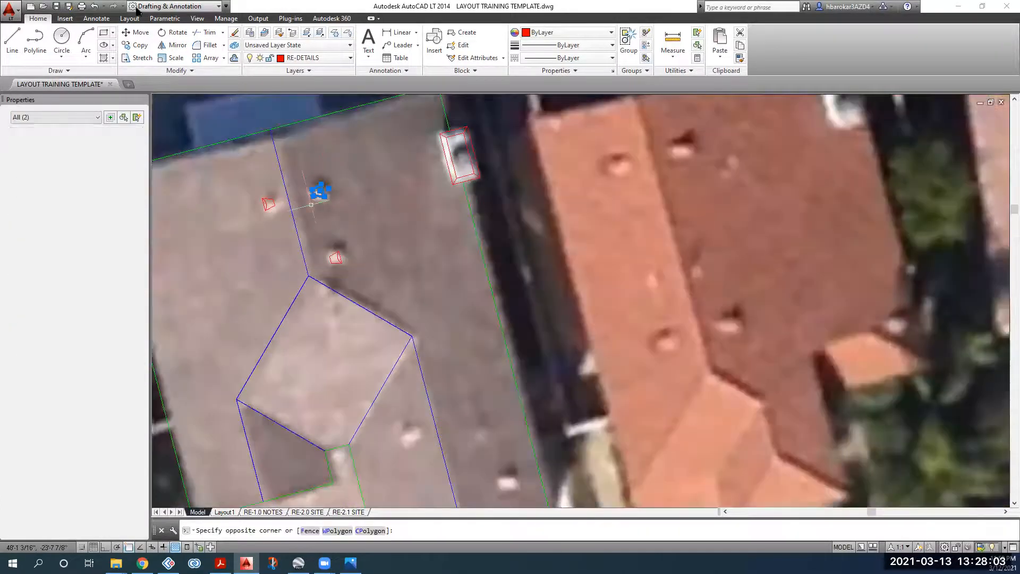
{"action": "left_click", "coordinate": [335, 198]}
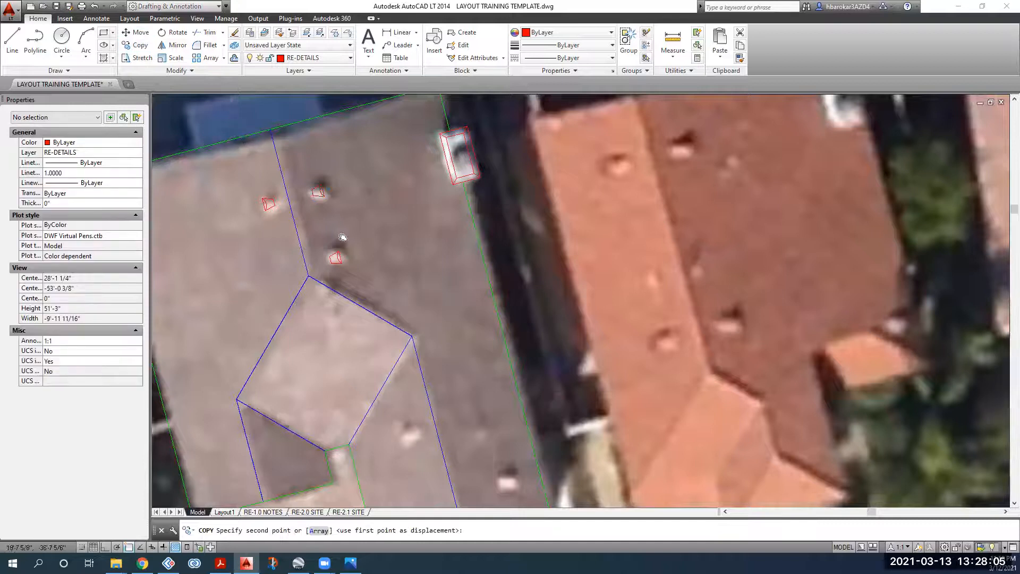
{"action": "scroll", "coordinate": [342, 239], "scroll_direction": "down", "scroll_amount": 3}
{"action": "scroll", "coordinate": [467, 400], "scroll_direction": "up", "scroll_amount": 3}
{"action": "left_click", "coordinate": [402, 323]}
{"action": "key", "text": "Escape"}
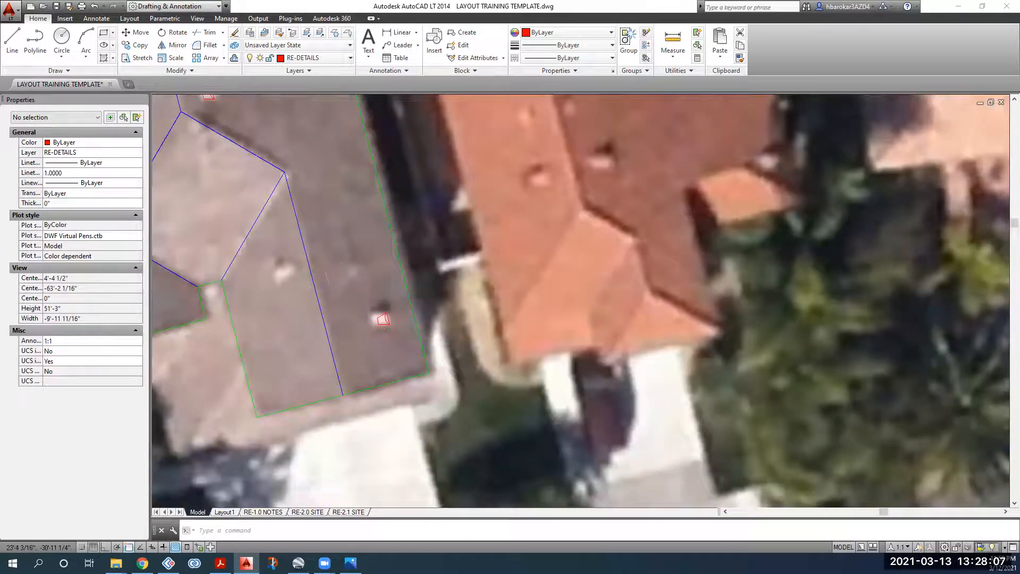
{"action": "scroll", "coordinate": [475, 354], "scroll_direction": "down", "scroll_amount": 2}
{"action": "scroll", "coordinate": [266, 205], "scroll_direction": "up", "scroll_amount": 2}
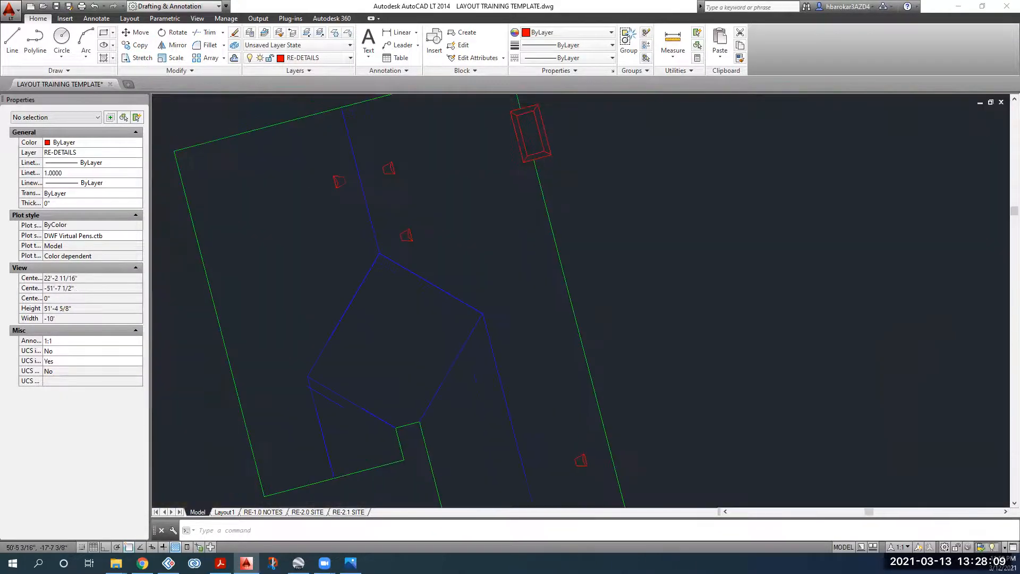
{"action": "scroll", "coordinate": [330, 176], "scroll_direction": "down", "scroll_amount": 2}
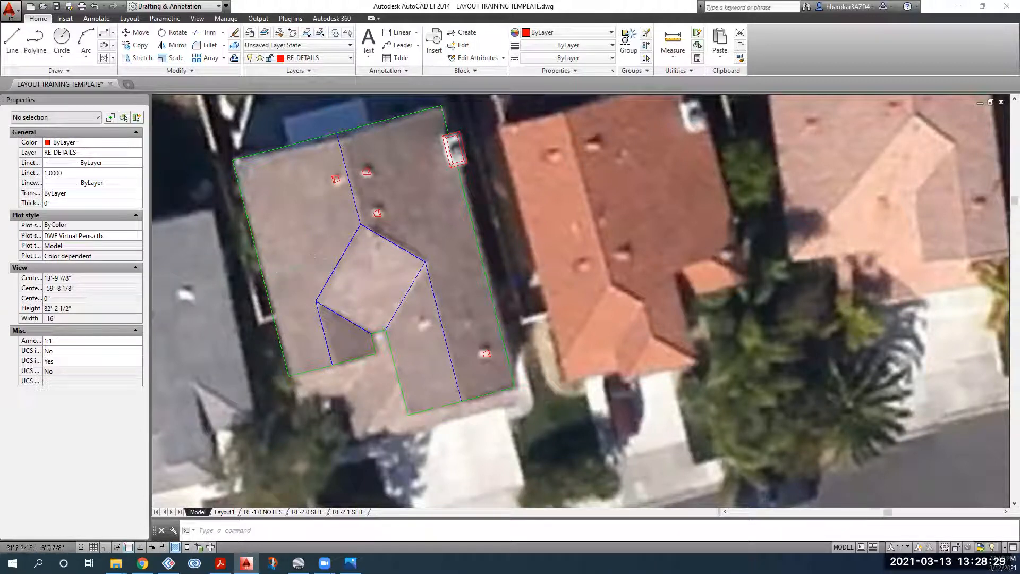
{"action": "scroll", "coordinate": [319, 321], "scroll_direction": "down", "scroll_amount": 2}
{"action": "scroll", "coordinate": [319, 321], "scroll_direction": "up", "scroll_amount": 2}
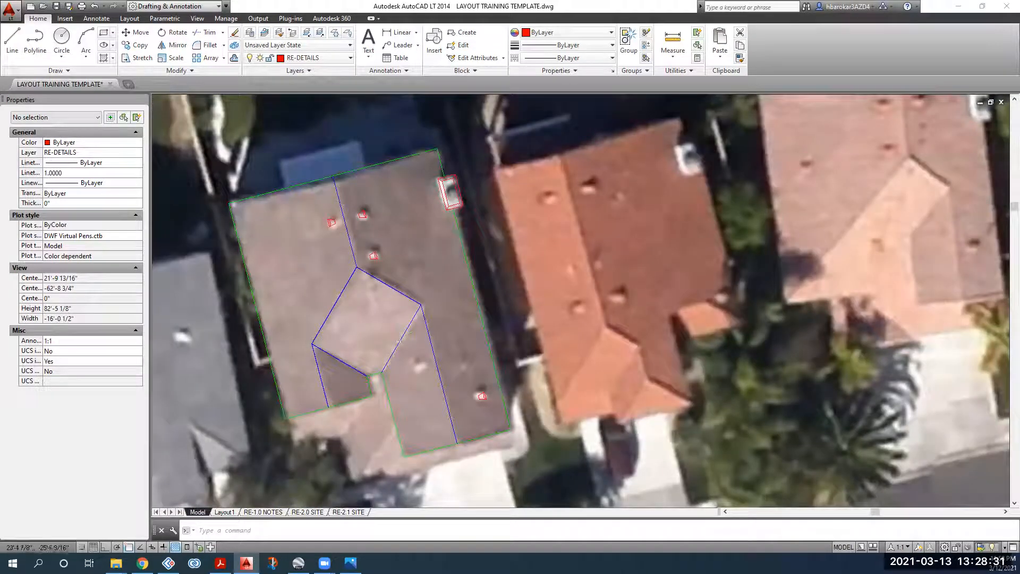
{"action": "middle_click_drag", "start_coordinate": [417, 369], "coordinate": [351, 317]}
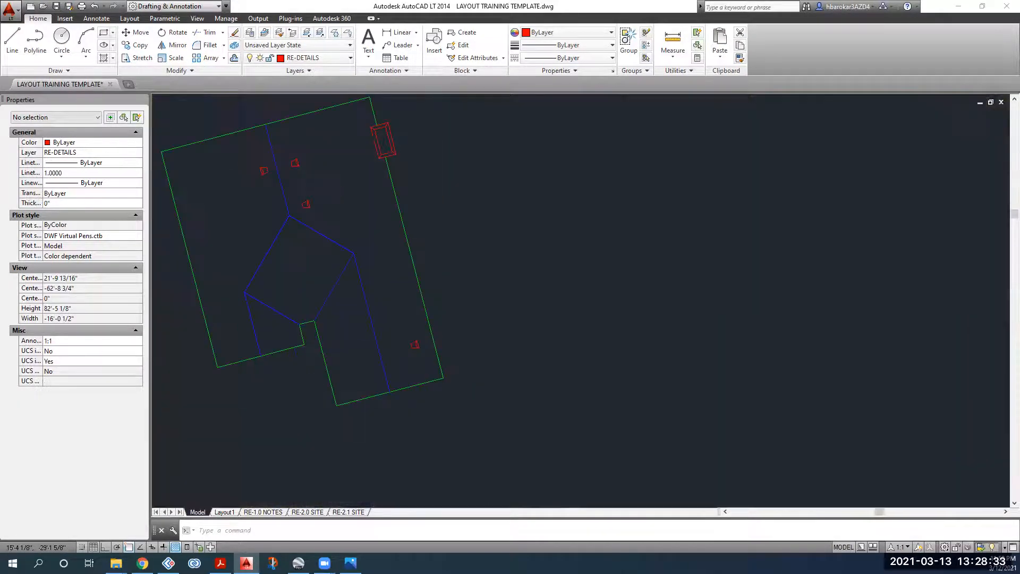
{"action": "scroll", "coordinate": [349, 317], "scroll_direction": "up", "scroll_amount": 2}
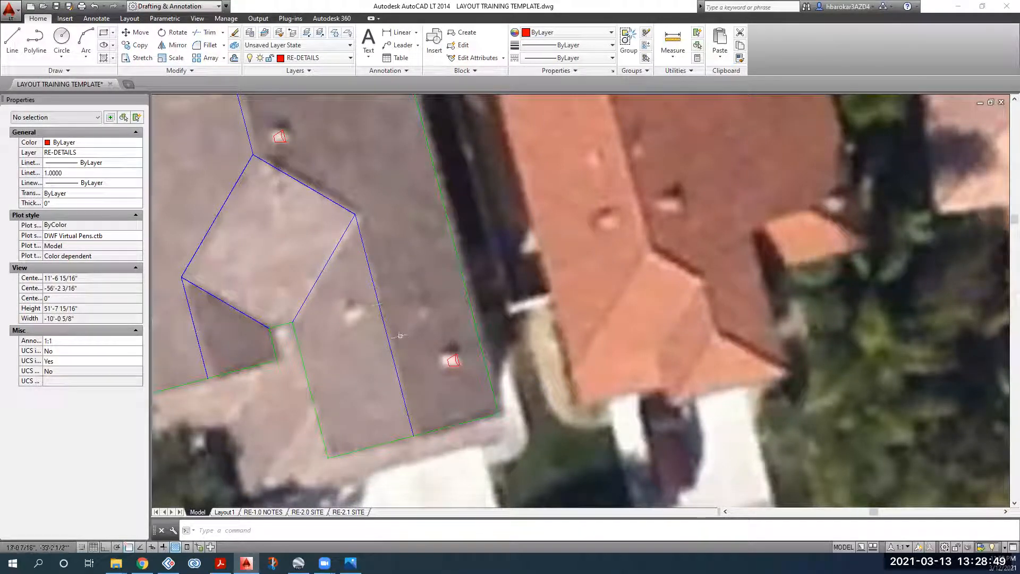
Step: Start the CIRCLE command, then switch to the DJI_0263.JPG drone photo
{"action": "scroll", "coordinate": [384, 322], "scroll_direction": "down", "scroll_amount": 6}
{"action": "scroll", "coordinate": [344, 308], "scroll_direction": "up", "scroll_amount": 5}
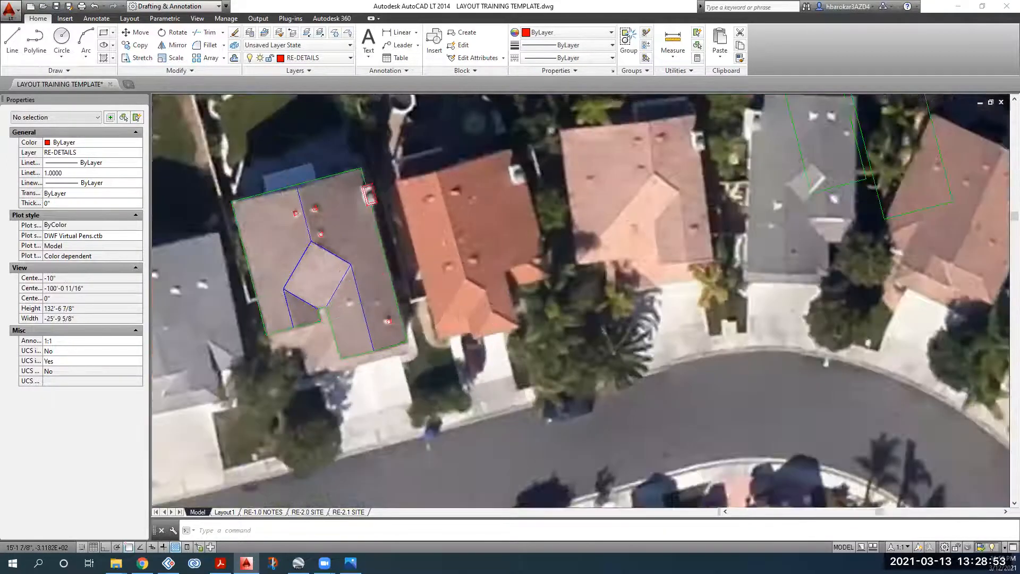
{"action": "left_click", "coordinate": [62, 38]}
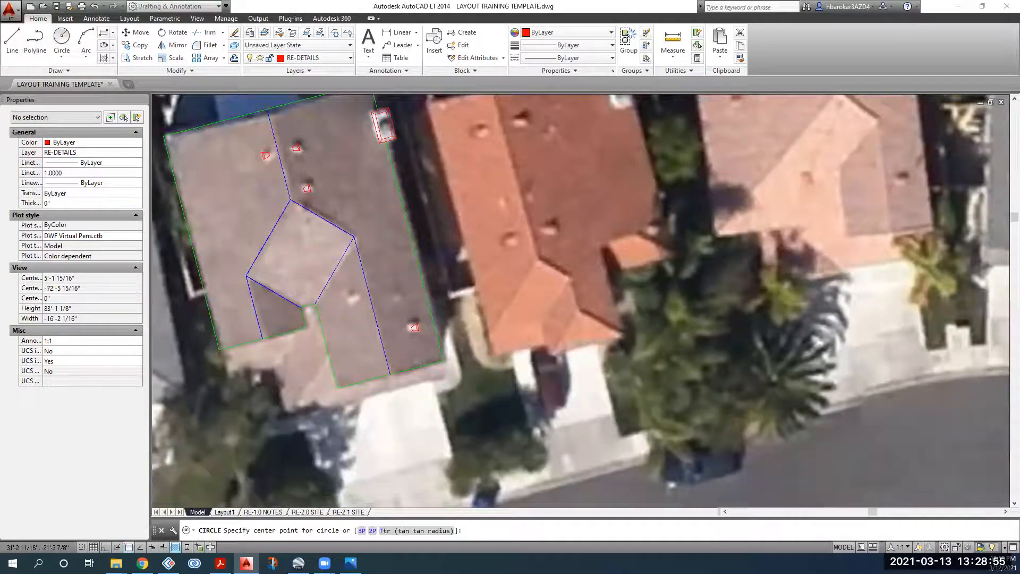
{"action": "scroll", "coordinate": [297, 229], "scroll_direction": "up", "scroll_amount": 6}
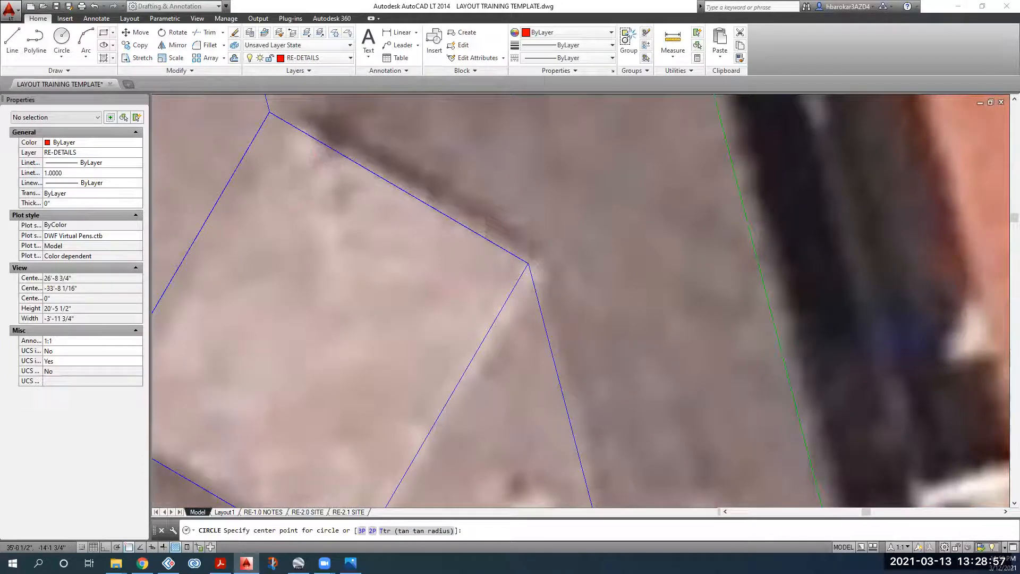
{"action": "key", "text": "alt+Tab"}
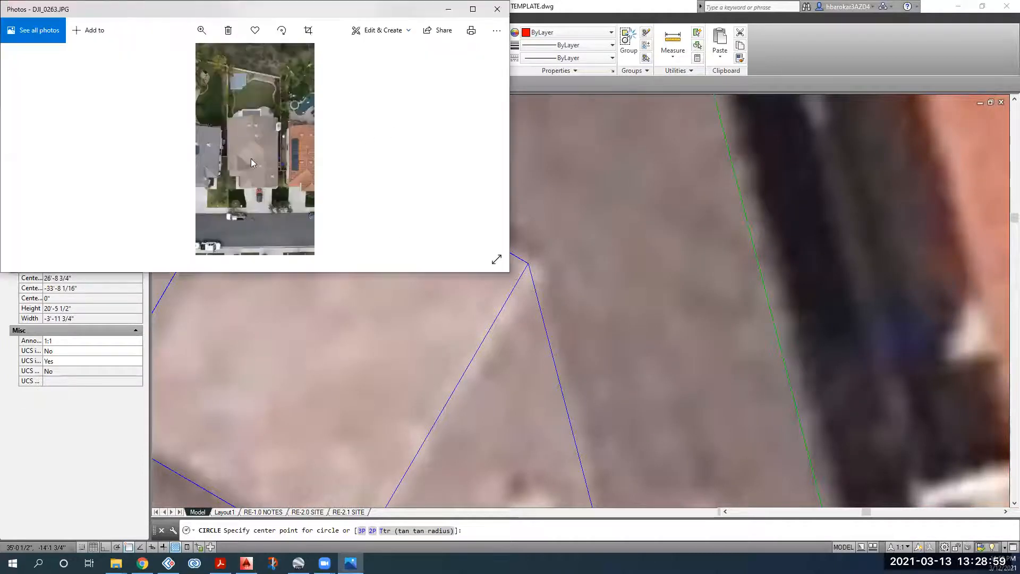
Step: Zoom the drone photo in on the roof above the red car
{"action": "scroll", "coordinate": [257, 148], "scroll_direction": "up", "scroll_amount": 2, "text": "ctrl"}
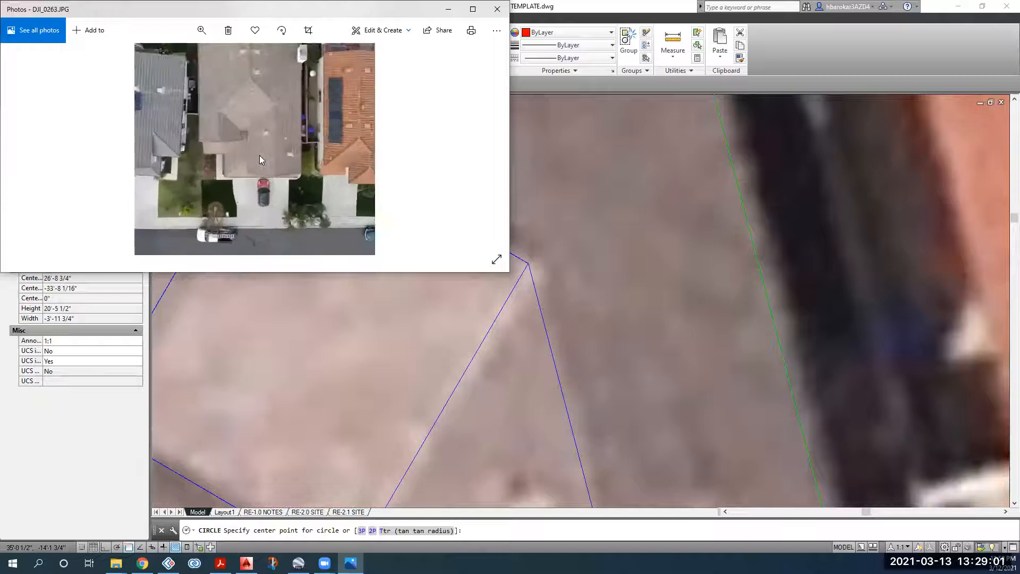
{"action": "scroll", "coordinate": [259, 155], "scroll_direction": "up", "scroll_amount": 2, "text": "ctrl"}
{"action": "left_click_drag", "start_coordinate": [325, 98], "coordinate": [333, 185]}
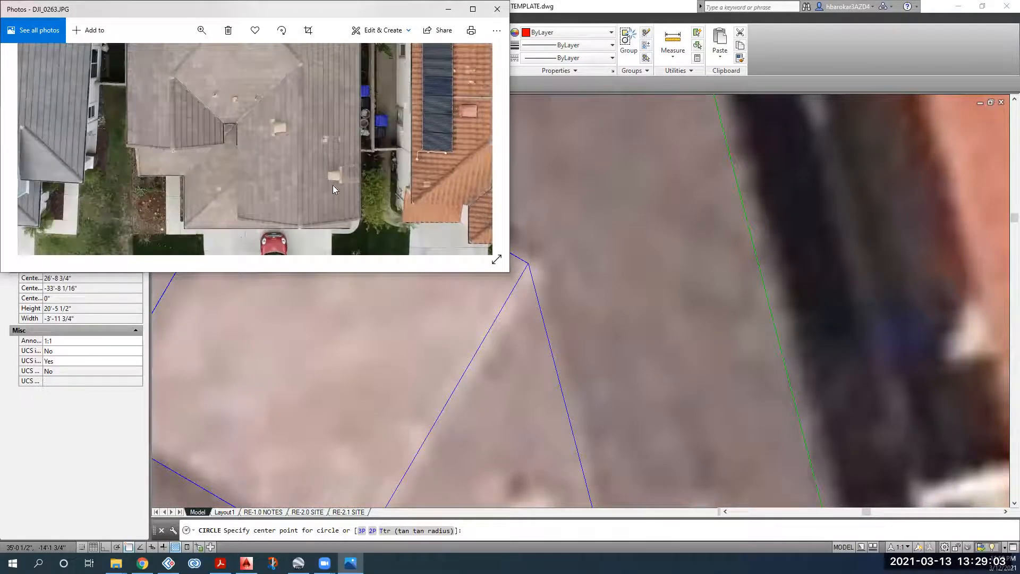
Step: Back in the drawing, cancel the circle and copy a red vent symbol to a new roof spot
{"action": "key", "text": "alt+Tab"}
{"action": "scroll", "coordinate": [265, 149], "scroll_direction": "down", "scroll_amount": 3}
{"action": "middle_click_drag", "start_coordinate": [263, 147], "coordinate": [312, 203]}
{"action": "key", "text": "Escape"}
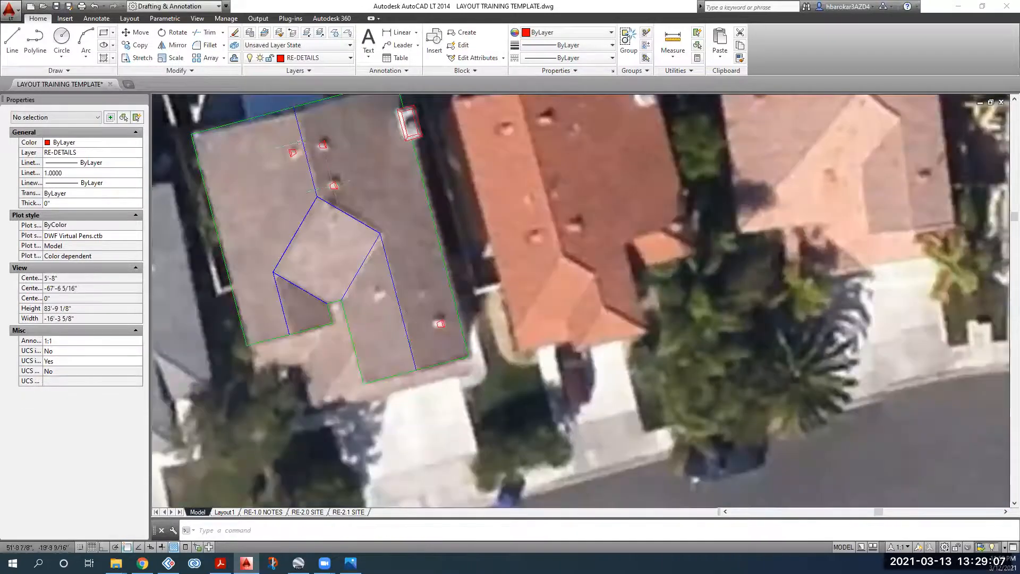
{"action": "left_click", "coordinate": [299, 142]}
{"action": "left_click", "coordinate": [284, 161]}
{"action": "left_click", "coordinate": [137, 45]}
{"action": "left_click", "coordinate": [293, 155]}
{"action": "left_click", "coordinate": [379, 295]}
{"action": "key", "text": "Escape"}
{"action": "middle_click_drag", "start_coordinate": [379, 294], "coordinate": [370, 339]}
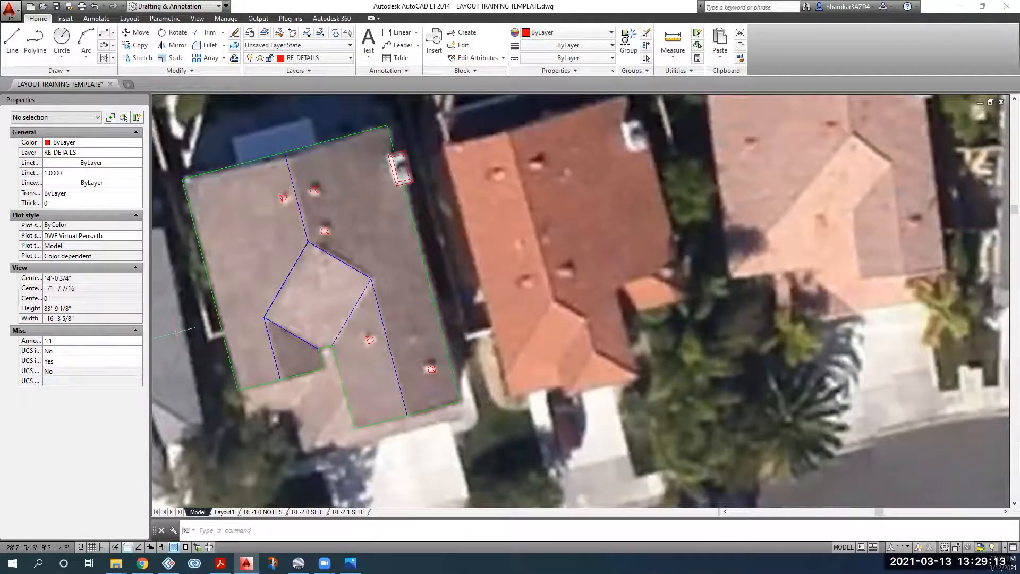
Step: Enlarge the drone photo view and maximize the Photos window
{"action": "key", "text": "alt+Tab"}
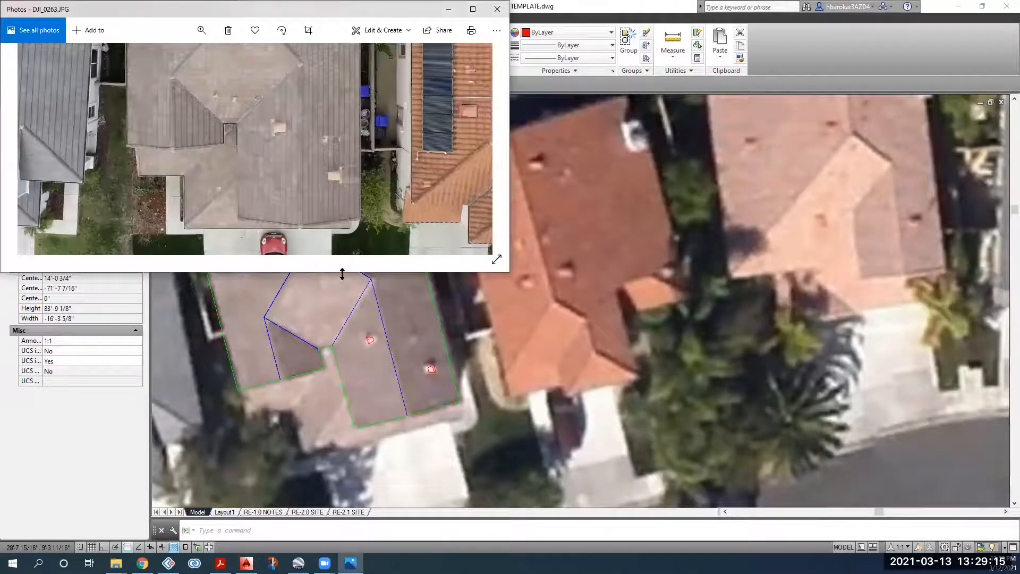
{"action": "left_click_drag", "start_coordinate": [342, 274], "coordinate": [374, 441]}
{"action": "double_click", "coordinate": [249, 19]}
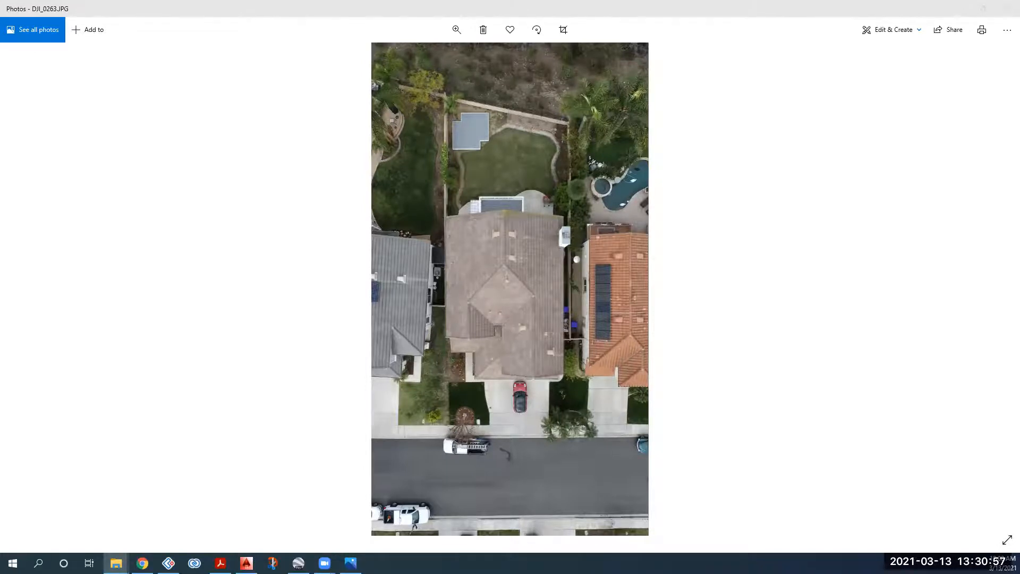
Step: After studying the maximized photo, switch to the Drone folder of photo thumbnails
{"action": "key", "text": "alt+Tab"}
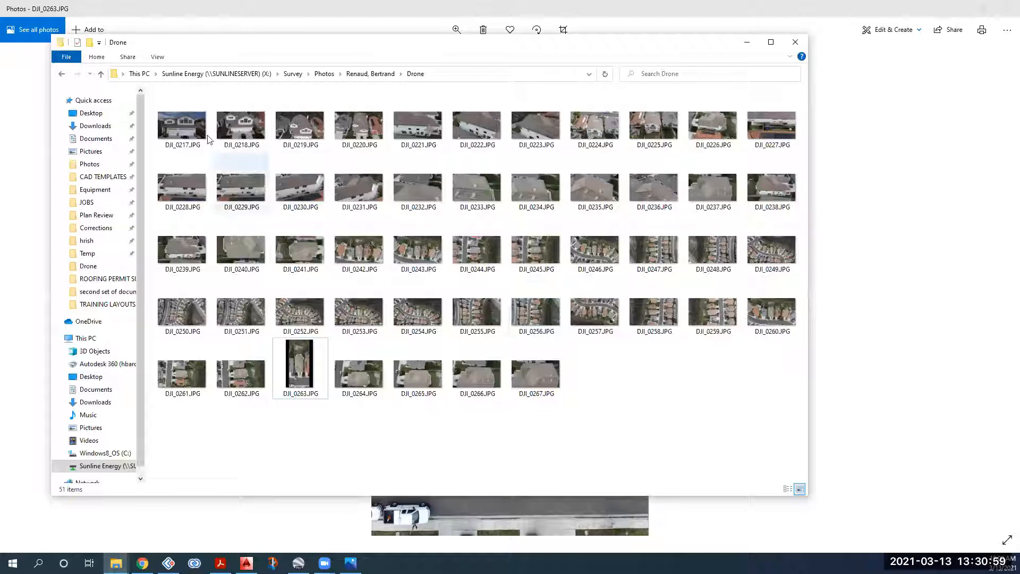
Step: Open DJI_0252.JPG and zoom in closely on the house roof, then back out to fit
{"action": "left_click", "coordinate": [476, 316]}
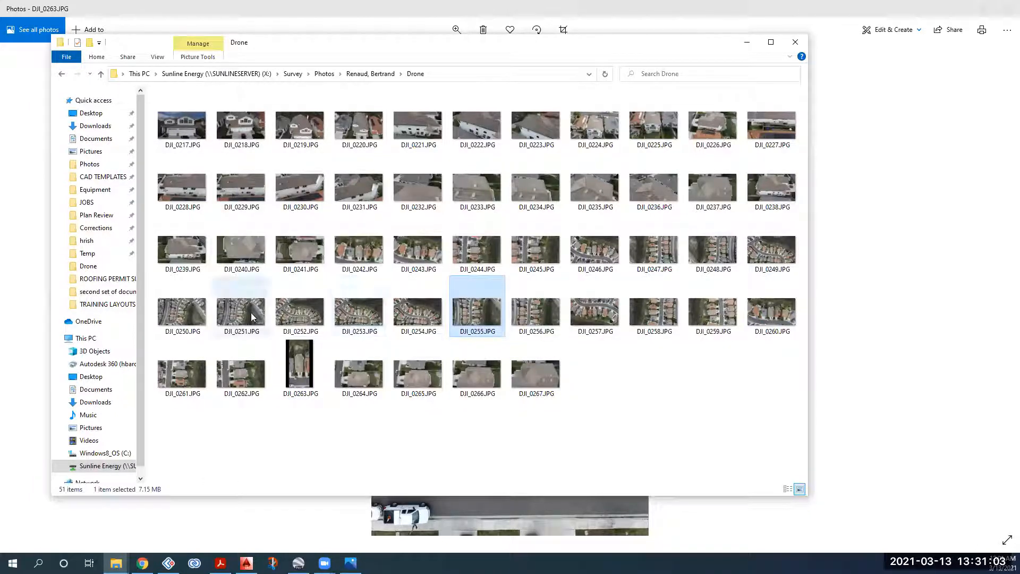
{"action": "left_click", "coordinate": [298, 318]}
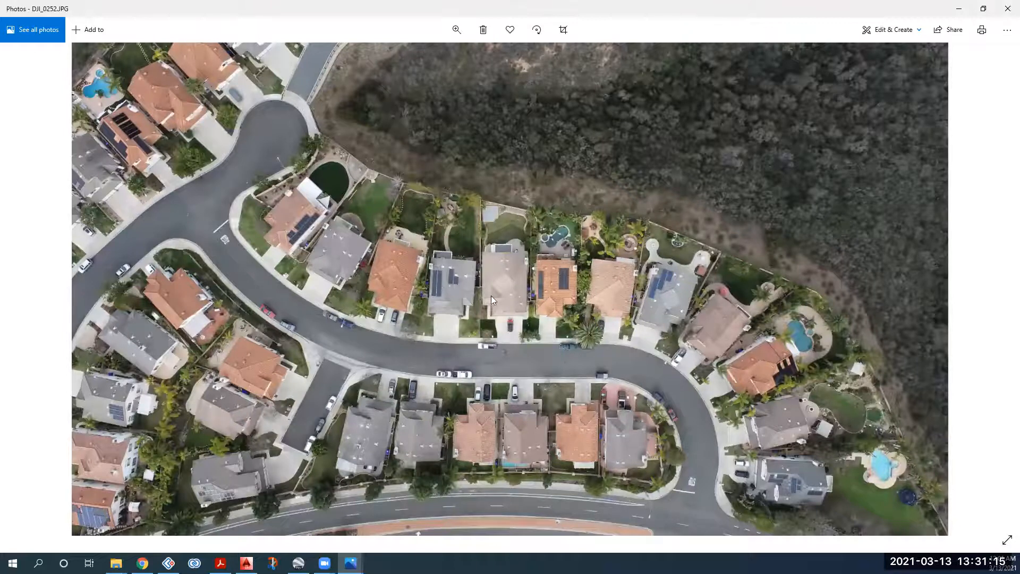
{"action": "left_click", "coordinate": [456, 30]}
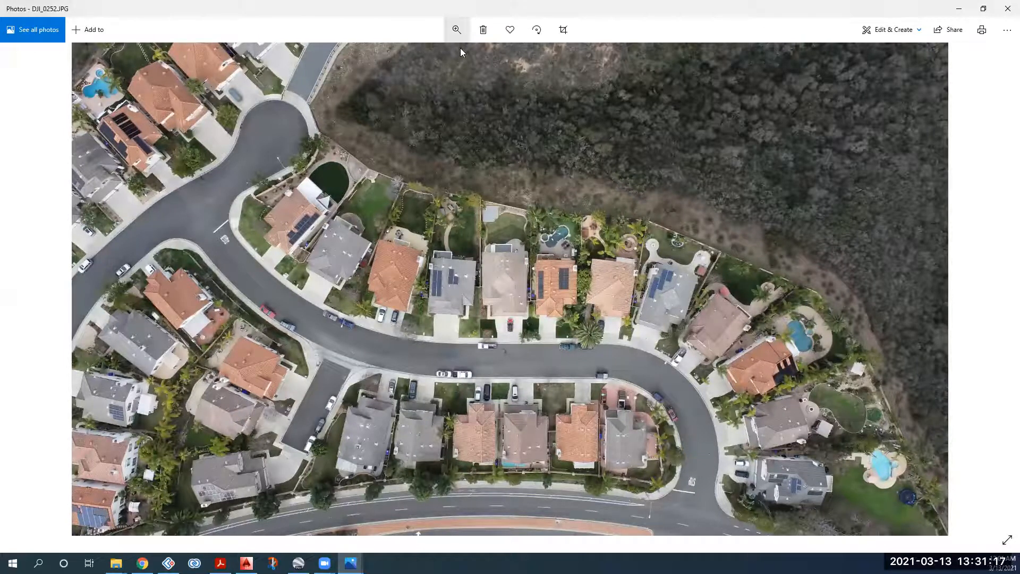
{"action": "left_click_drag", "start_coordinate": [476, 61], "coordinate": [427, 68]}
{"action": "scroll", "coordinate": [457, 91], "scroll_direction": "down", "scroll_amount": 5}
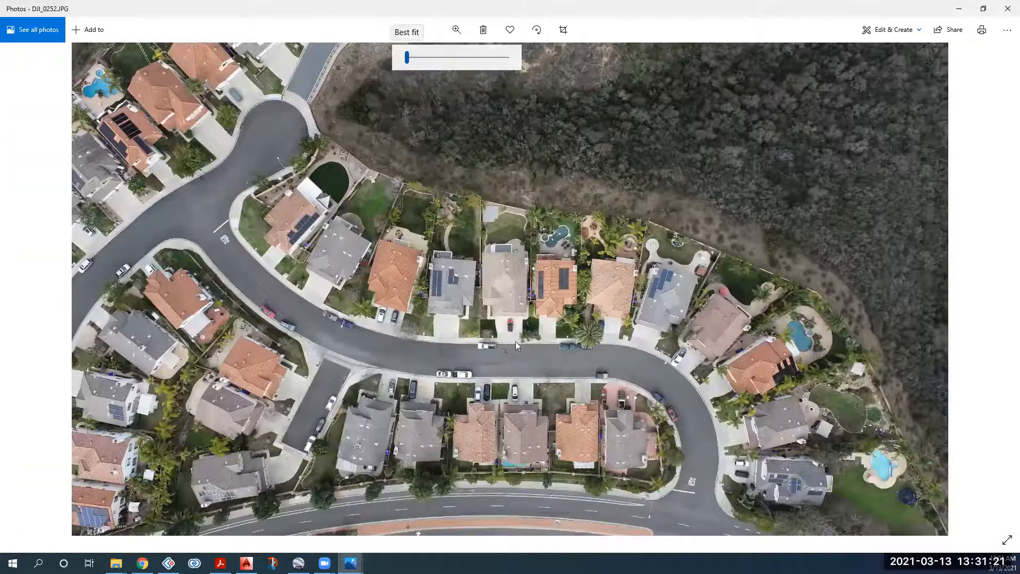
{"action": "scroll", "coordinate": [511, 368], "scroll_direction": "up", "scroll_amount": 2}
{"action": "left_click_drag", "start_coordinate": [414, 57], "coordinate": [450, 26]}
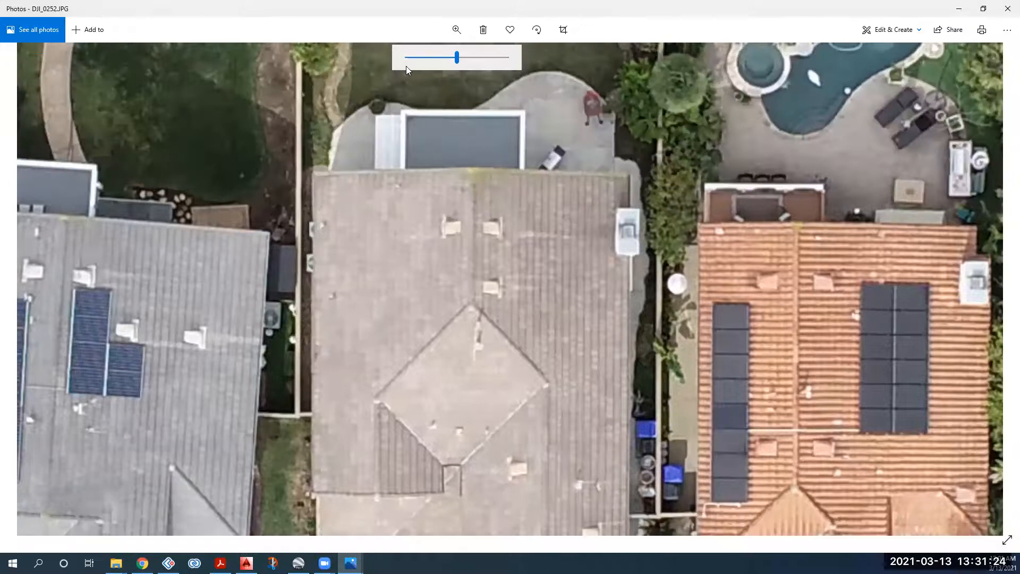
{"action": "left_click", "coordinate": [388, 71]}
{"action": "left_click", "coordinate": [456, 31]}
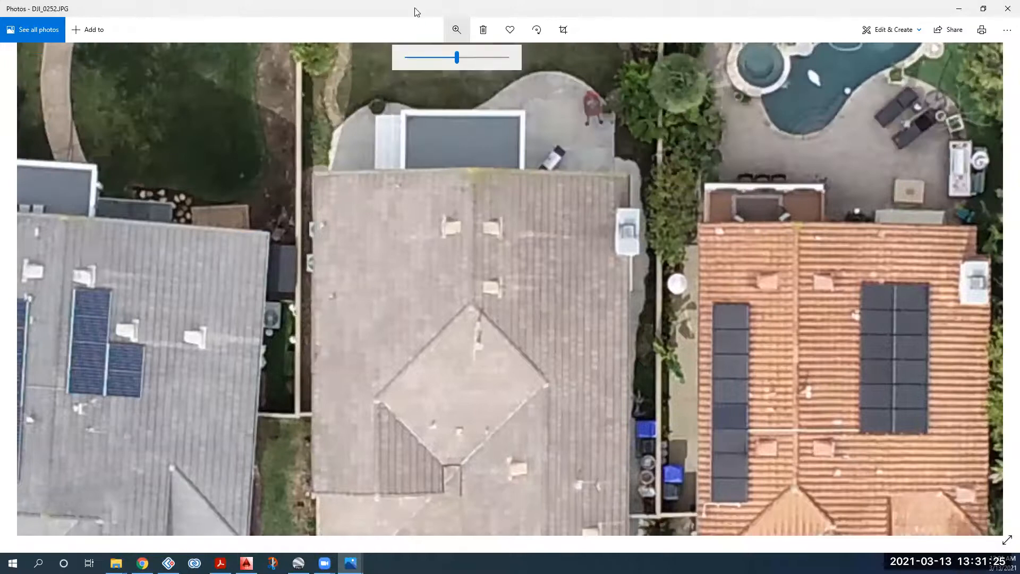
{"action": "left_click_drag", "start_coordinate": [457, 58], "coordinate": [417, 12]}
Step: Close DJI_0252.JPG, the Drone folder and the DJI_0263.JPG photo viewer
{"action": "left_click", "coordinate": [1007, 8]}
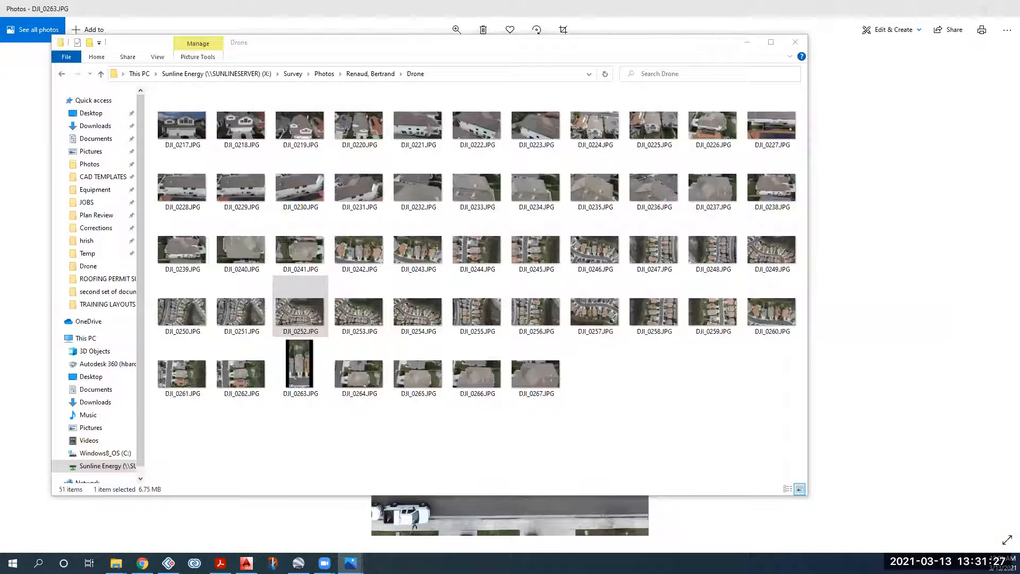
{"action": "left_click", "coordinate": [313, 292]}
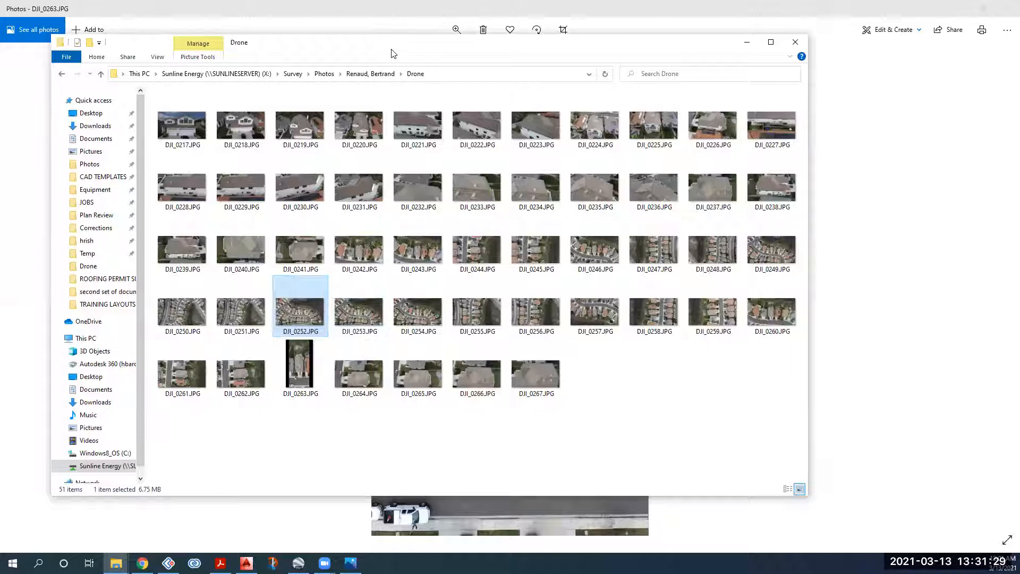
{"action": "left_click", "coordinate": [746, 42]}
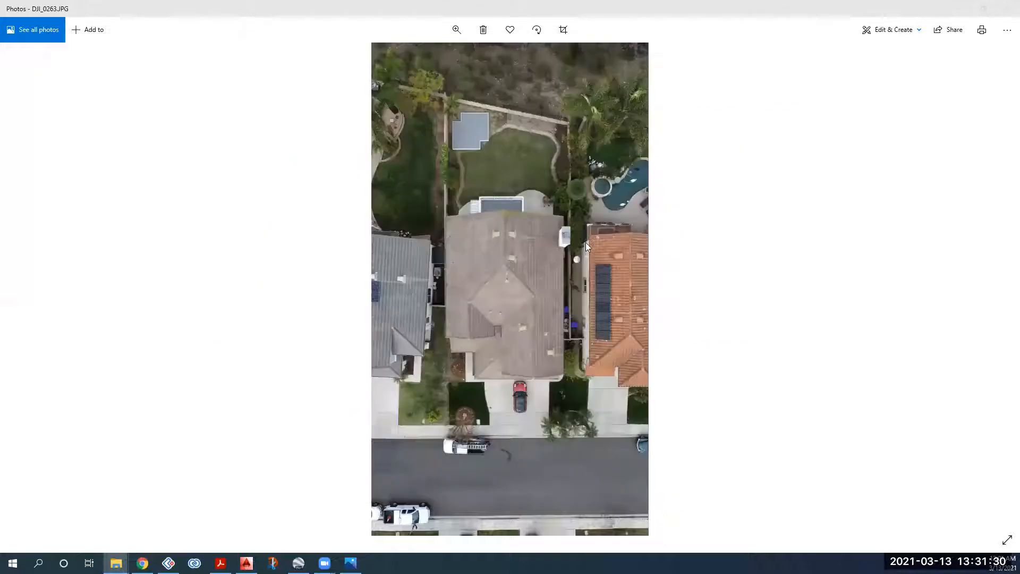
{"action": "left_click", "coordinate": [675, 245]}
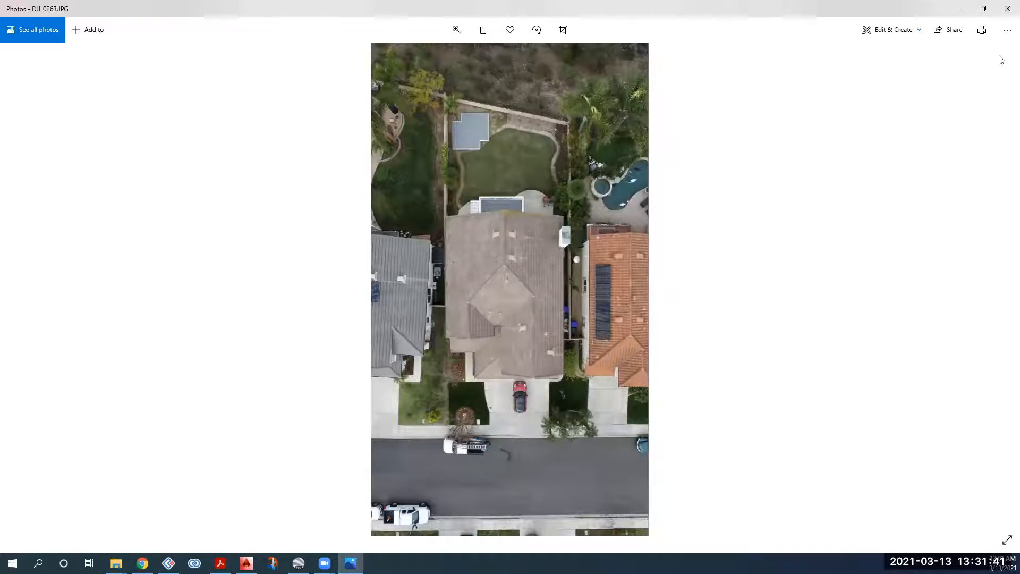
{"action": "key", "text": "alt+F4"}
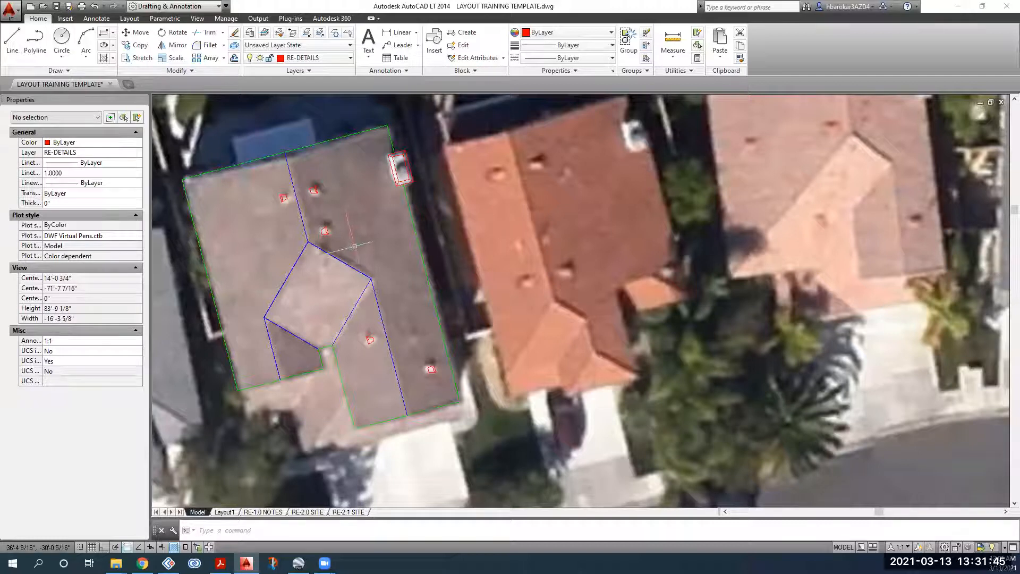
{"action": "mouse_move", "coordinate": [347, 242]}
{"action": "middle_mouse_down"}
{"action": "mouse_move", "coordinate": [378, 240]}
{"action": "mouse_move", "coordinate": [407, 258]}
{"action": "middle_mouse_up"}
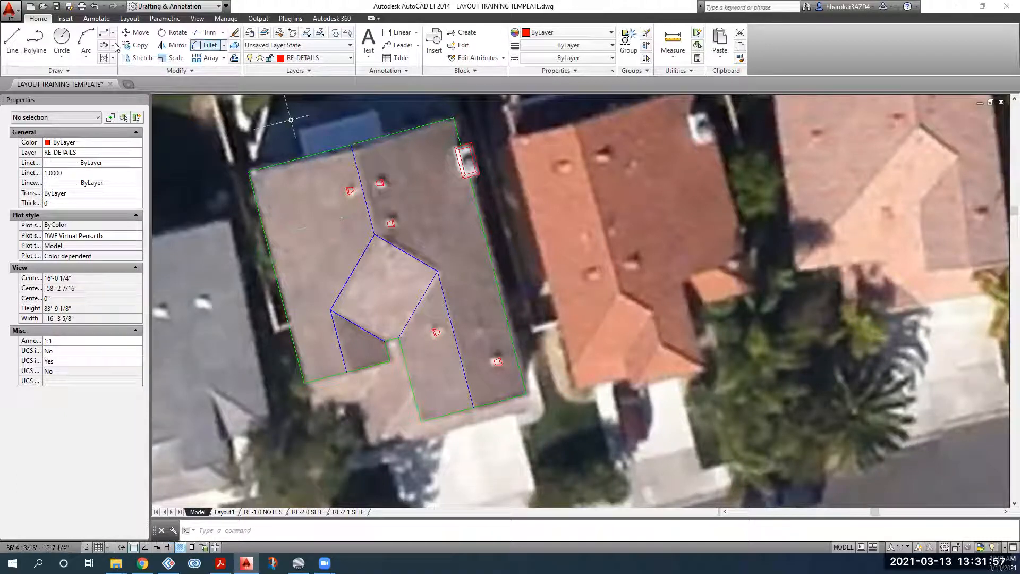
{"action": "left_click", "coordinate": [61, 36]}
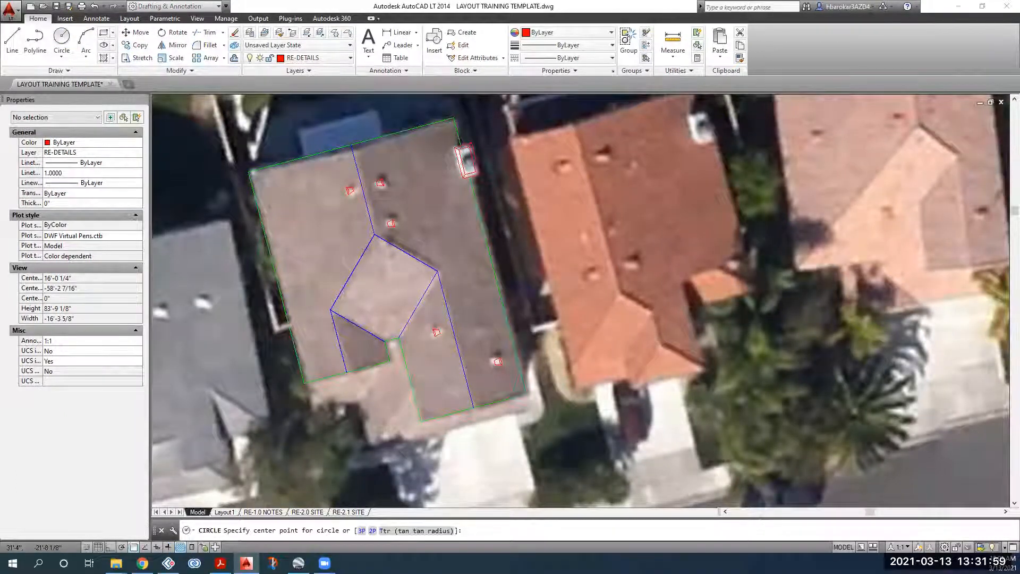
{"action": "scroll", "coordinate": [386, 264], "scroll_direction": "up", "scroll_amount": 4}
{"action": "key", "text": "Escape"}
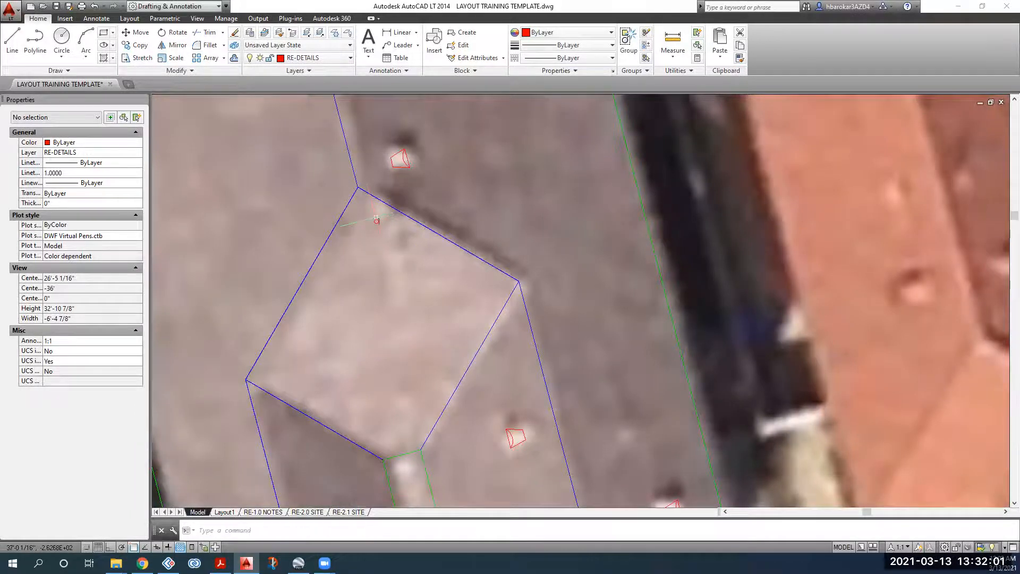
{"action": "scroll", "coordinate": [389, 253], "scroll_direction": "down", "scroll_amount": 4}
{"action": "scroll", "coordinate": [451, 356], "scroll_direction": "down", "scroll_amount": 2}
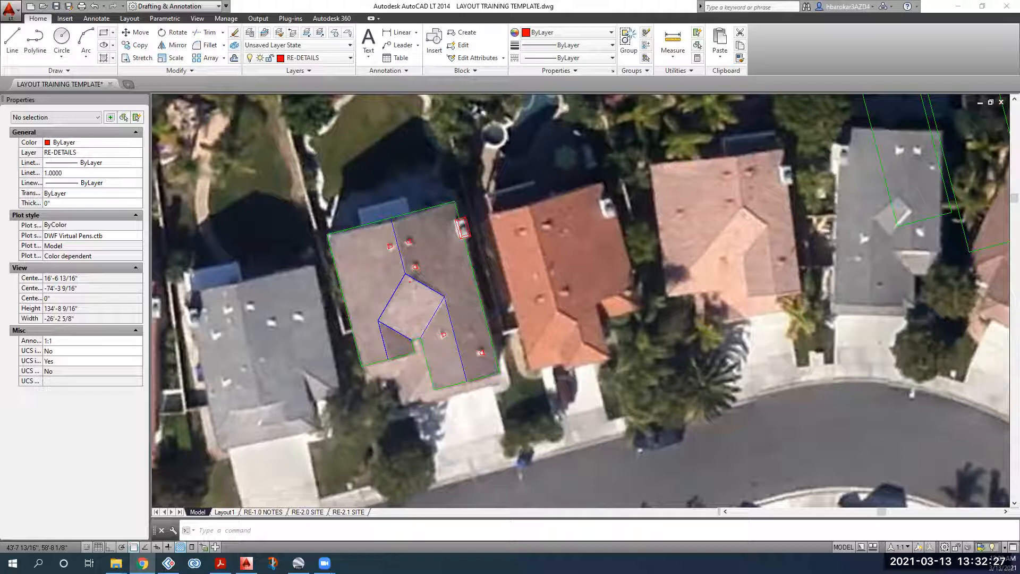
Step: Open the S&K Roofing terminology page, then zoom the ROOF PARTS results to 200%
{"action": "key", "text": "alt+Tab"}
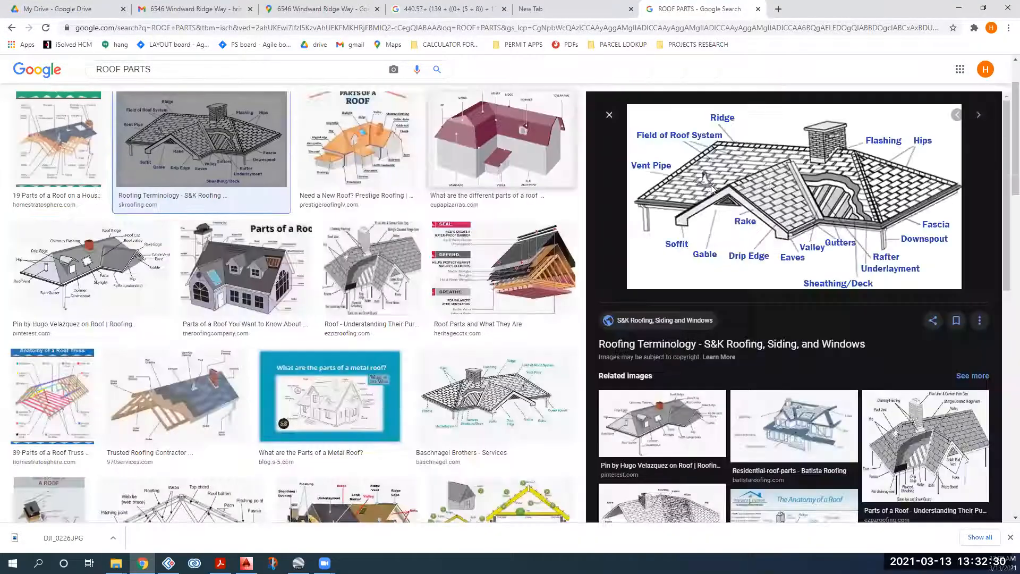
{"action": "left_click", "coordinate": [712, 189]}
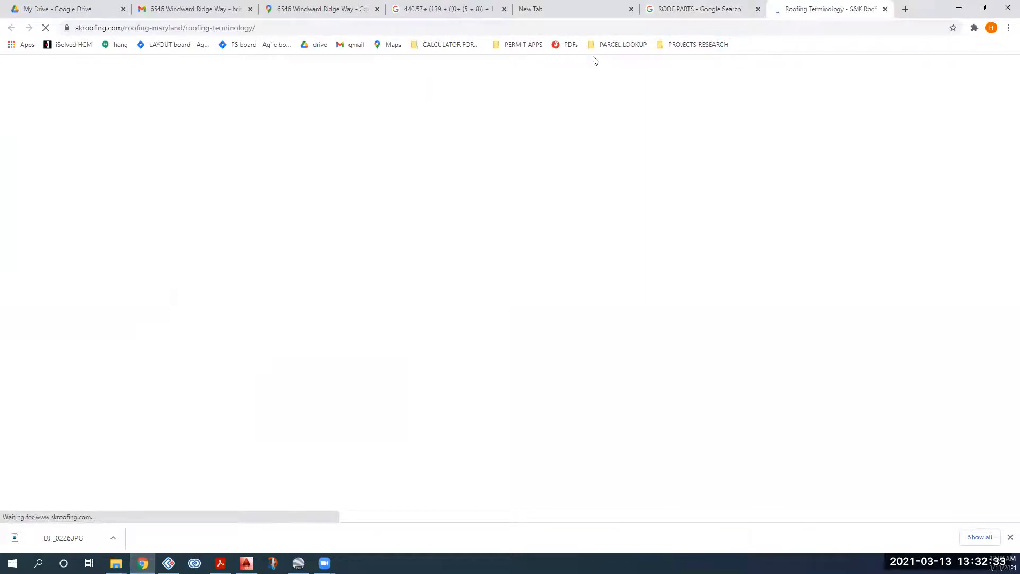
{"action": "left_click", "coordinate": [707, 10]}
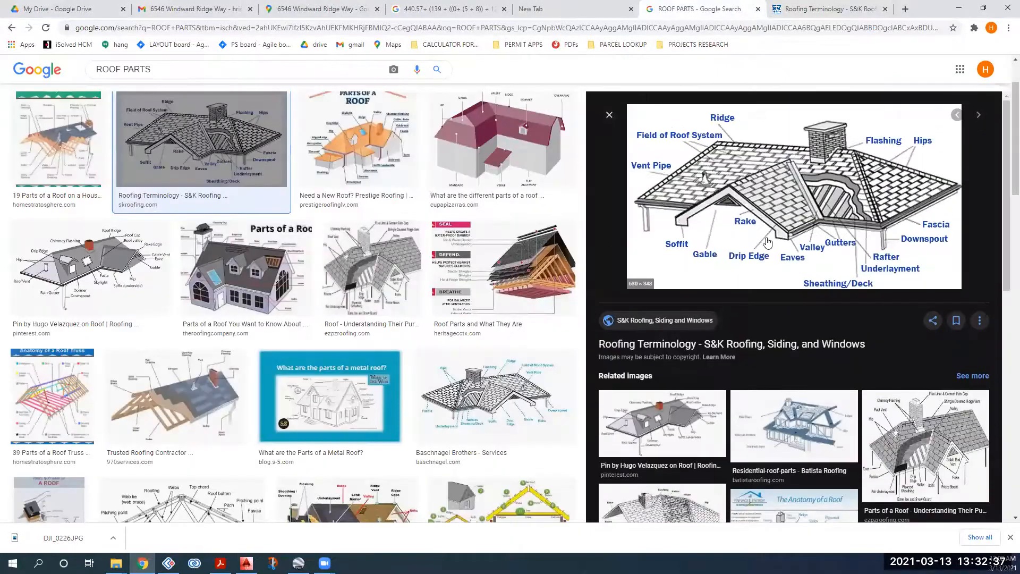
{"action": "key", "text": "ctrl+plus"}
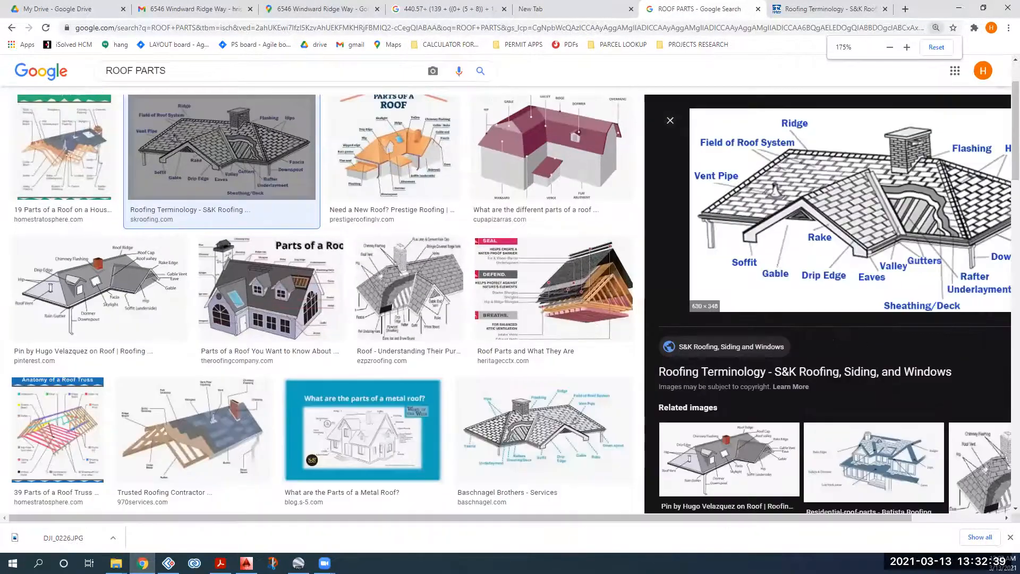
{"action": "key", "text": "ctrl+plus"}
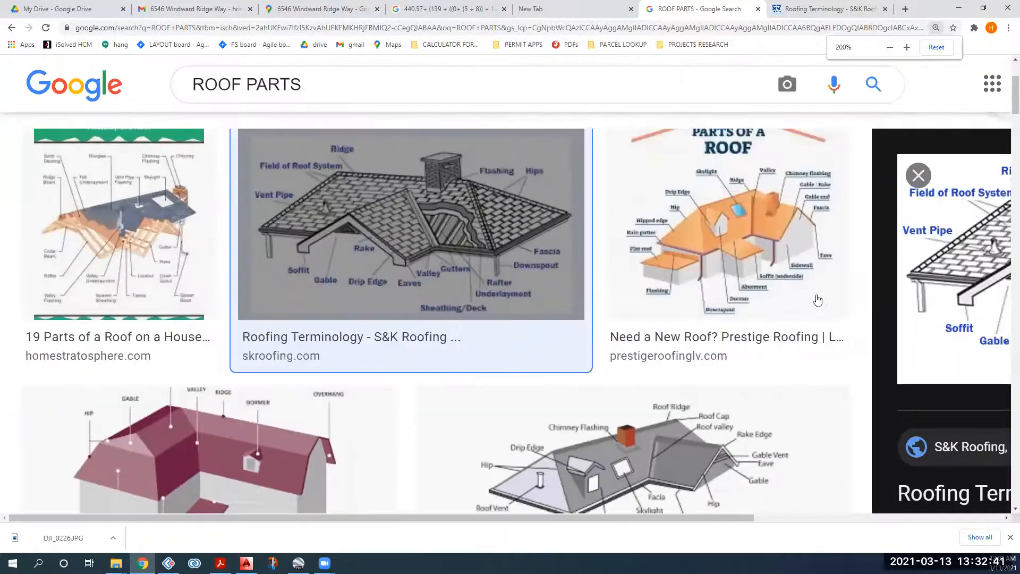
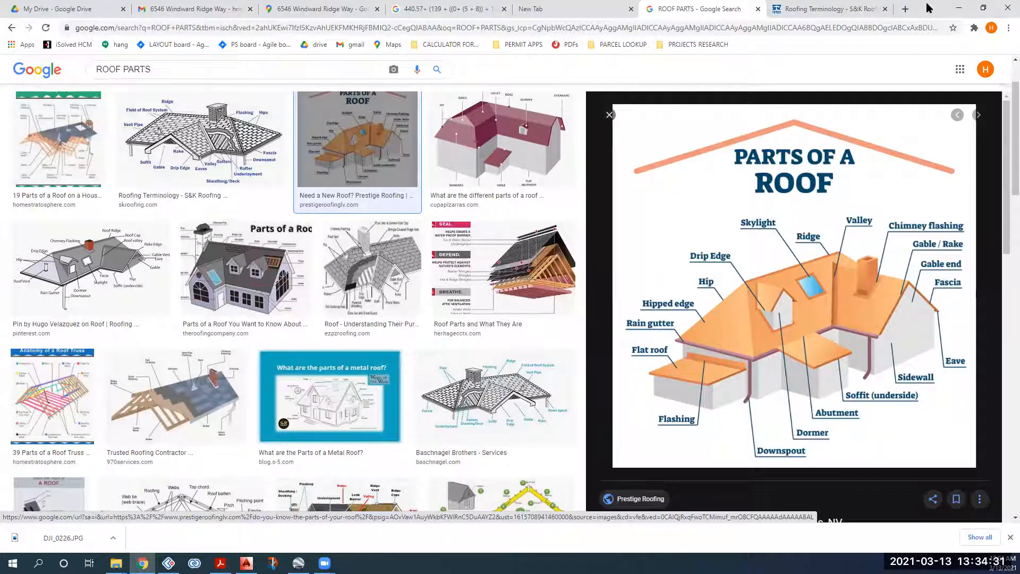
Step: Preview the S&K Roofing 'Roofing Terminology' diagram, then return to AutoCAD LT
{"action": "left_click", "coordinate": [180, 139]}
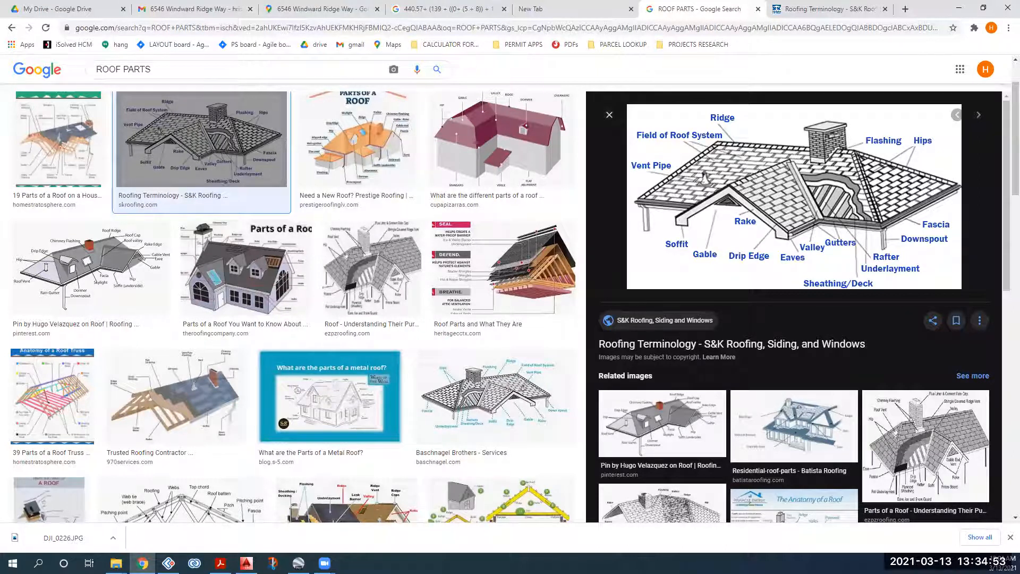
{"action": "key", "text": "alt+Tab"}
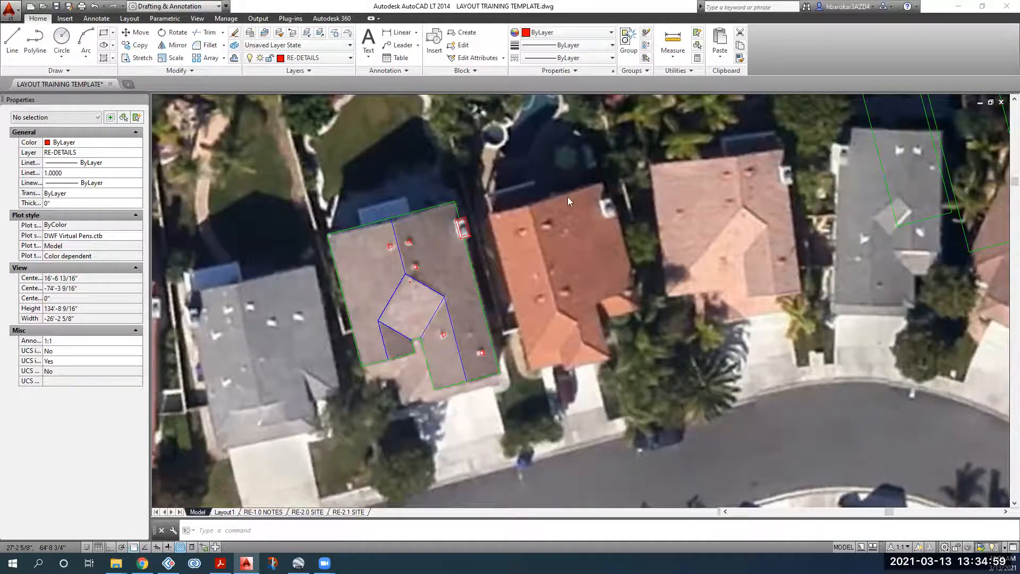
Step: Zoom in close on the green-outlined house roof and open the Layers dropdown
{"action": "scroll", "coordinate": [545, 277], "scroll_direction": "down", "scroll_amount": 5}
{"action": "scroll", "coordinate": [542, 277], "scroll_direction": "down", "scroll_amount": 3}
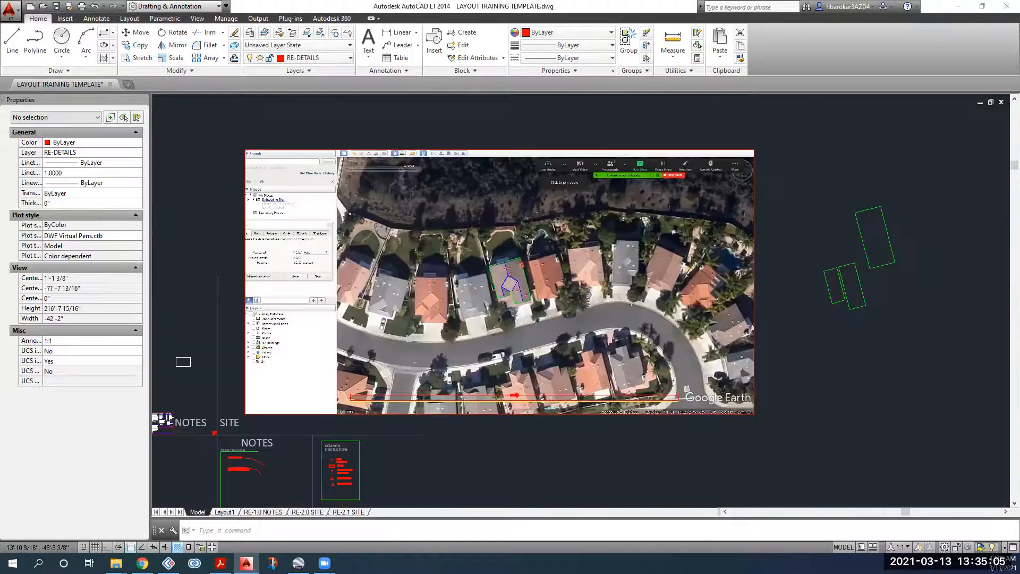
{"action": "scroll", "coordinate": [412, 199], "scroll_direction": "down", "scroll_amount": 2}
{"action": "scroll", "coordinate": [495, 252], "scroll_direction": "up", "scroll_amount": 2}
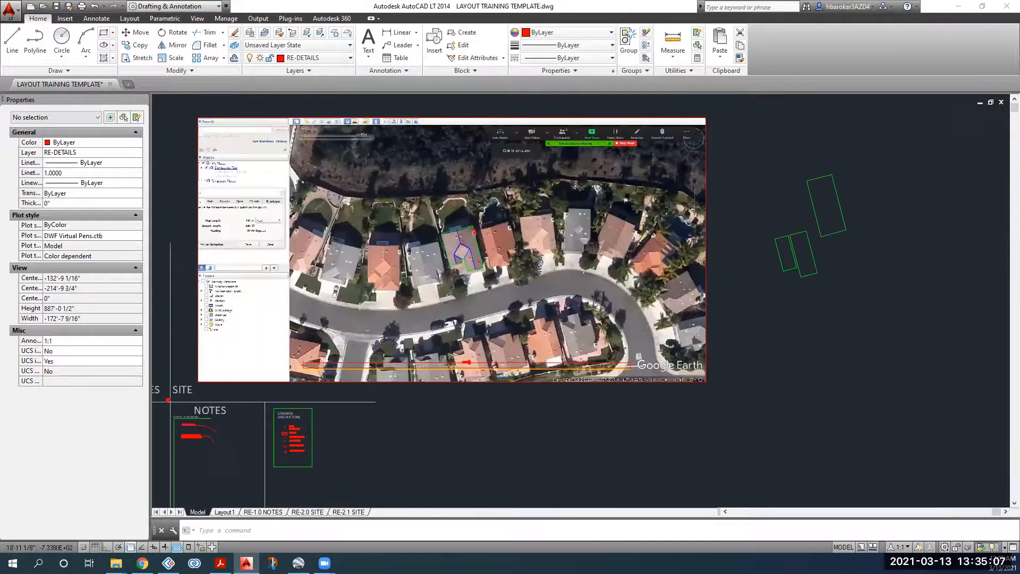
{"action": "scroll", "coordinate": [491, 249], "scroll_direction": "up", "scroll_amount": 2}
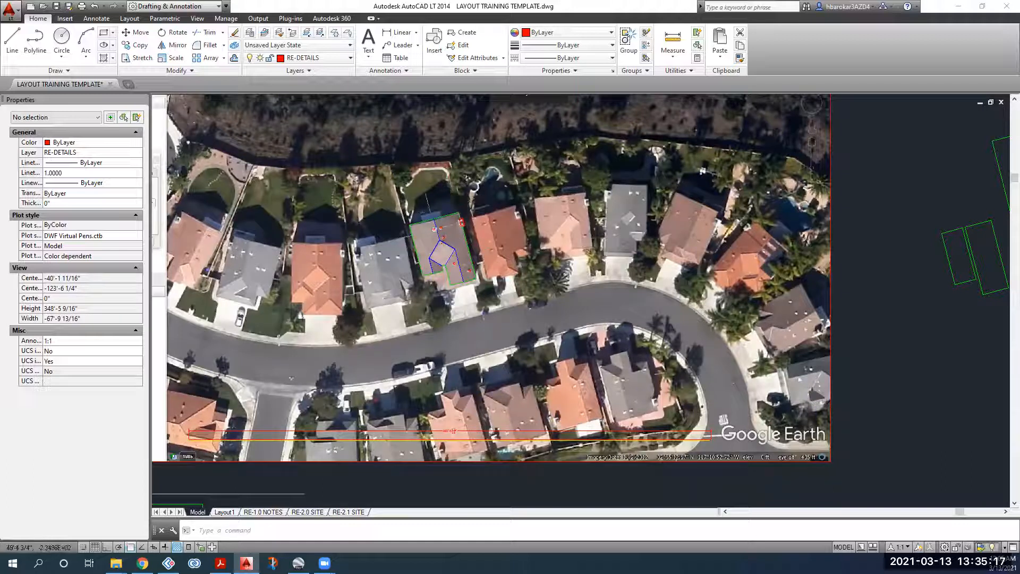
{"action": "scroll", "coordinate": [427, 209], "scroll_direction": "up", "scroll_amount": 4}
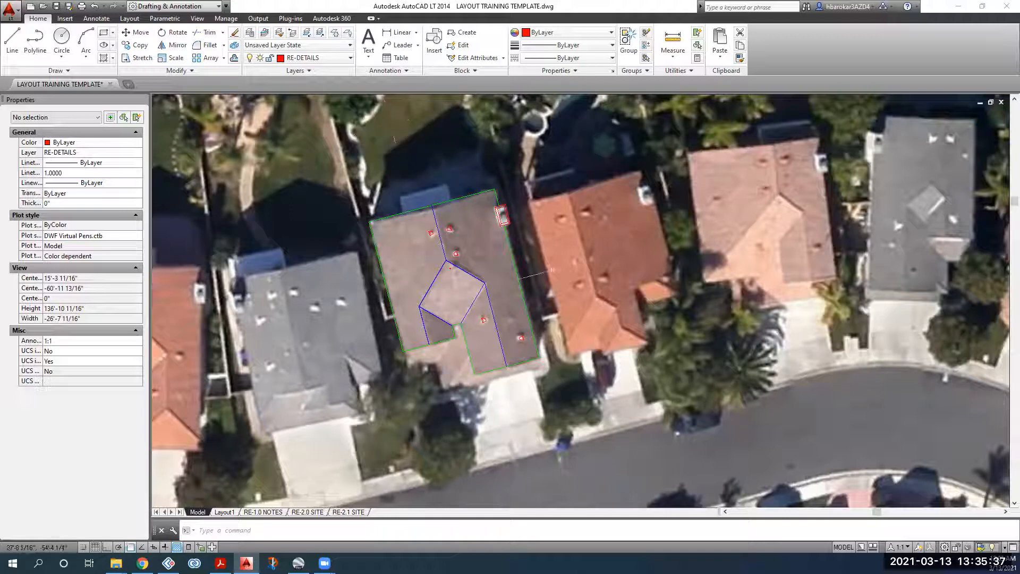
{"action": "mouse_move", "coordinate": [430, 363]}
{"action": "middle_mouse_down"}
{"action": "mouse_move", "coordinate": [369, 312]}
{"action": "mouse_move", "coordinate": [279, 304]}
{"action": "middle_mouse_up"}
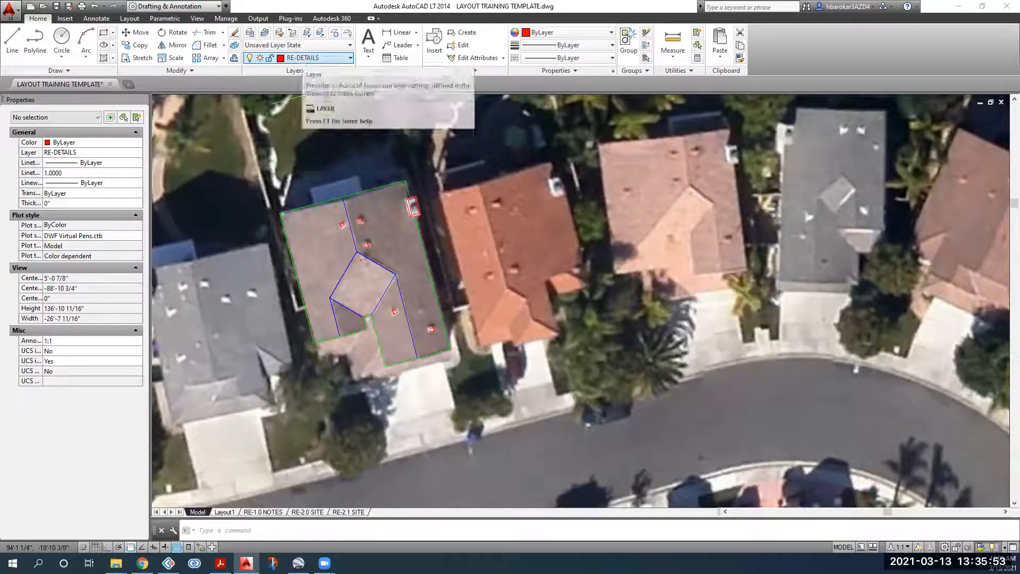
{"action": "scroll", "coordinate": [347, 207], "scroll_direction": "up", "scroll_amount": 4}
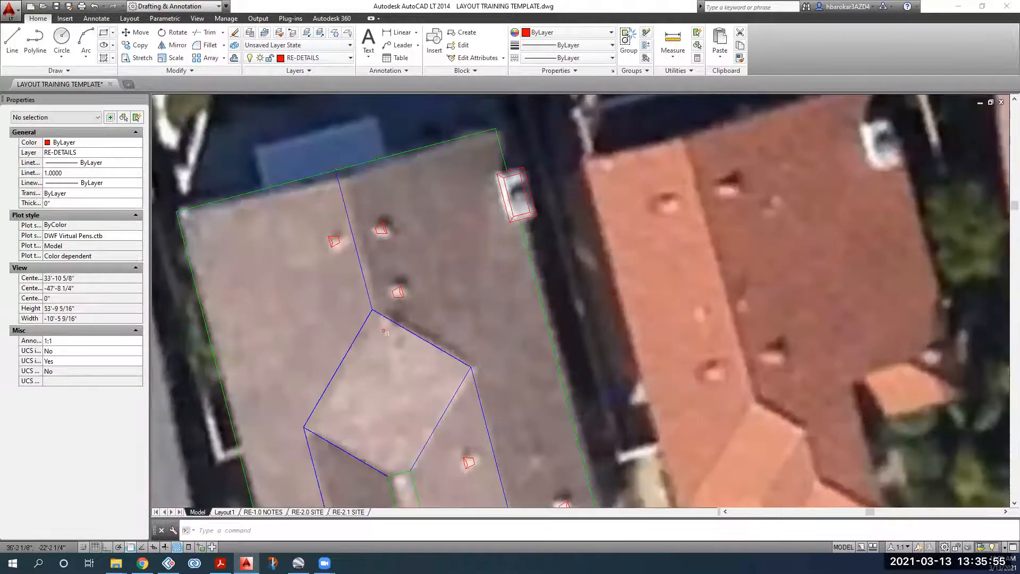
{"action": "left_click", "coordinate": [291, 63]}
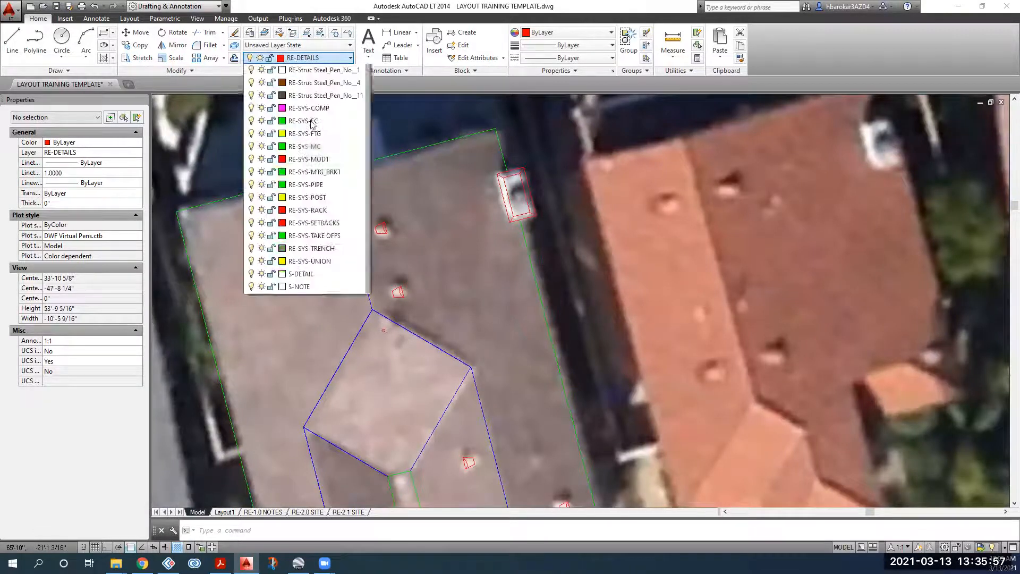
Step: Make INV. the current layer
{"action": "left_click", "coordinate": [336, 59]}
{"action": "scroll", "coordinate": [370, 242], "scroll_direction": "down", "scroll_amount": 2}
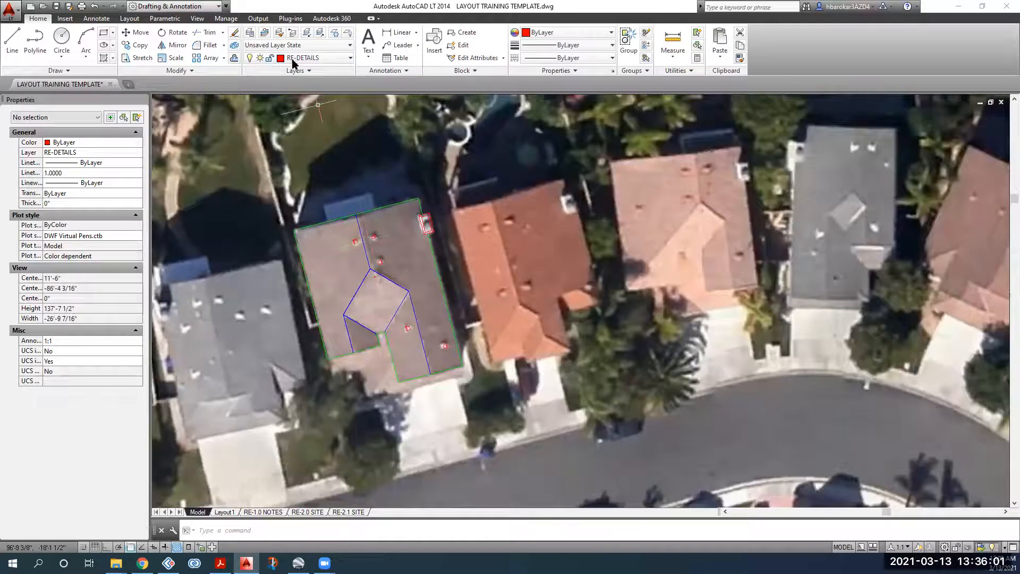
{"action": "left_click", "coordinate": [305, 58]}
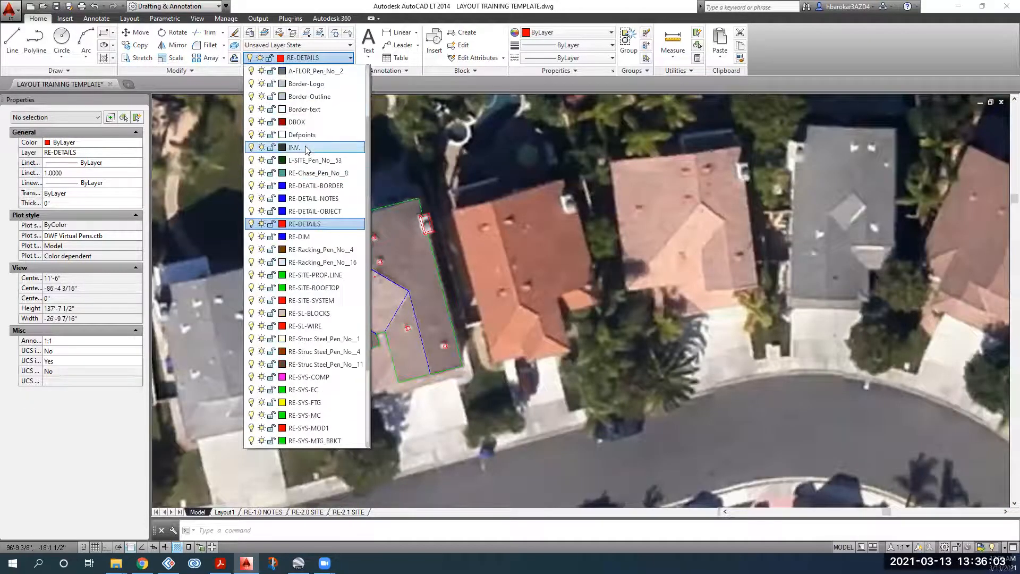
{"action": "left_click", "coordinate": [305, 147]}
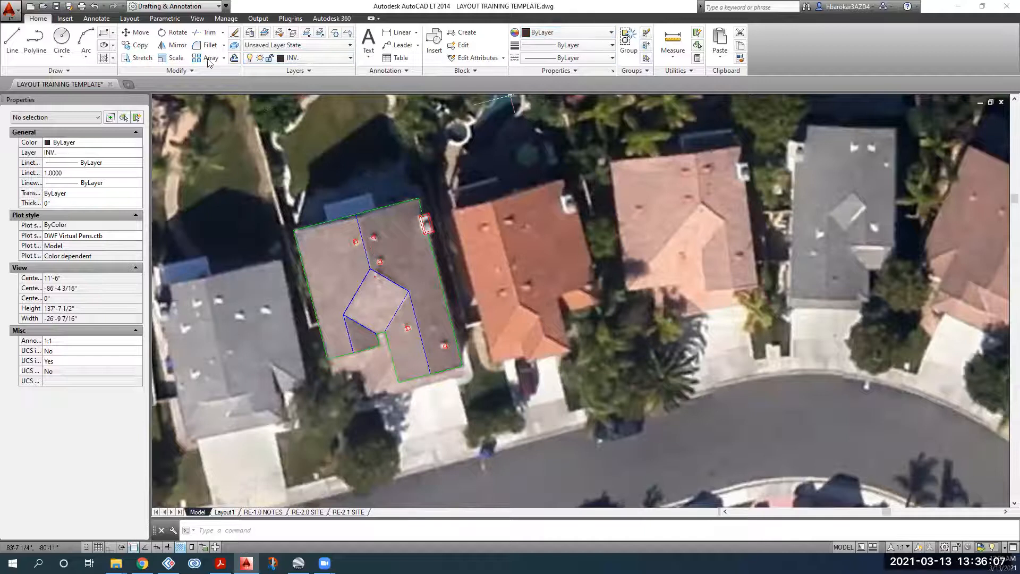
Step: Draw a polyline for the ridge line from the roof top to the ridge junction
{"action": "left_click", "coordinate": [38, 37]}
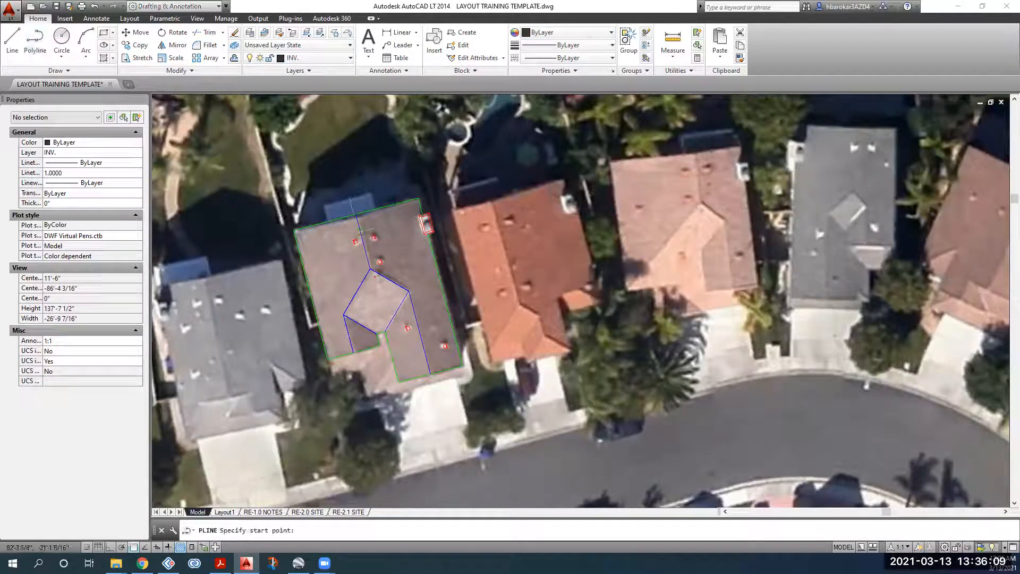
{"action": "scroll", "coordinate": [292, 225], "scroll_direction": "up", "scroll_amount": 4}
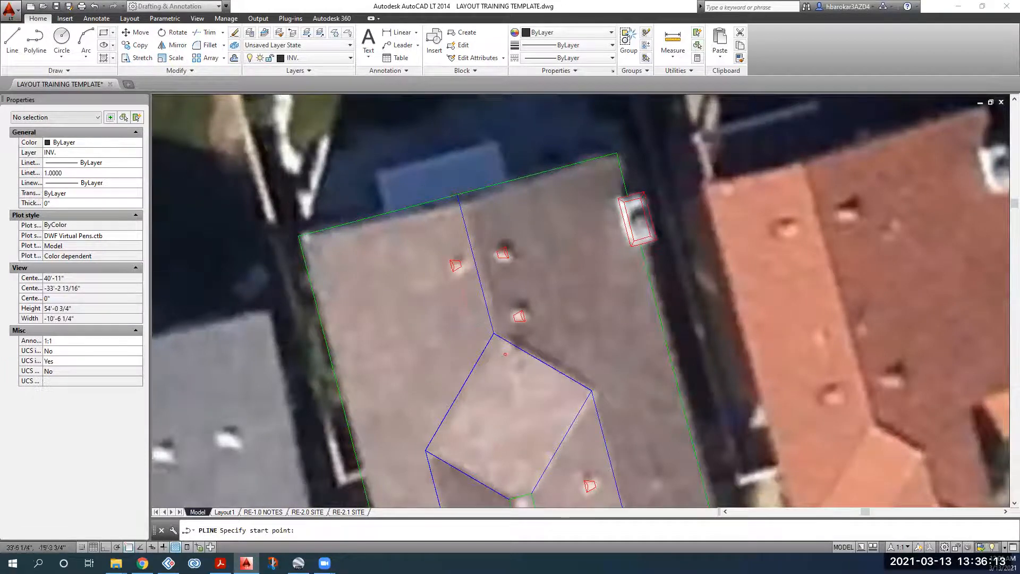
{"action": "left_click", "coordinate": [299, 236]}
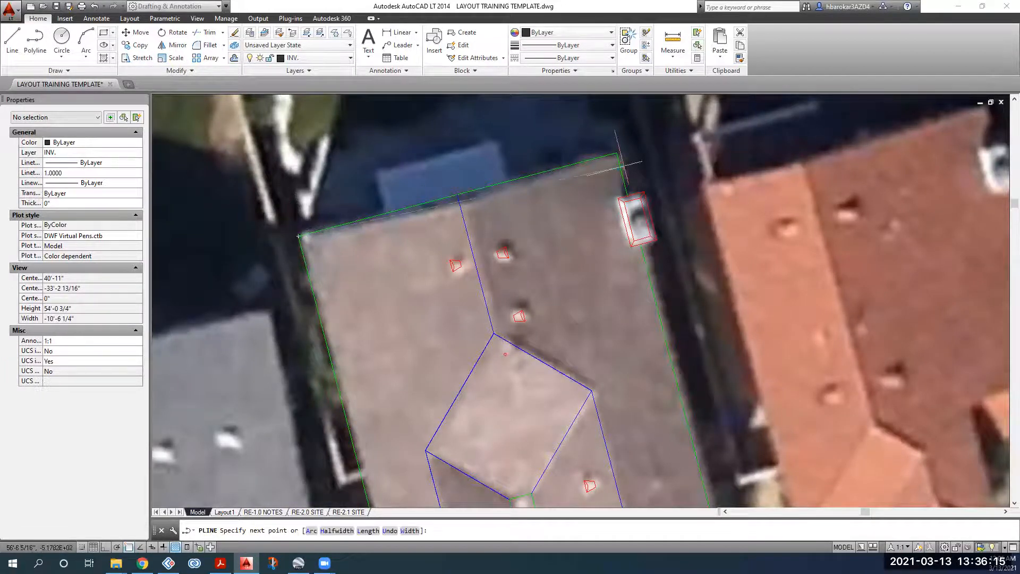
{"action": "key", "text": "Escape"}
{"action": "key", "text": "Return"}
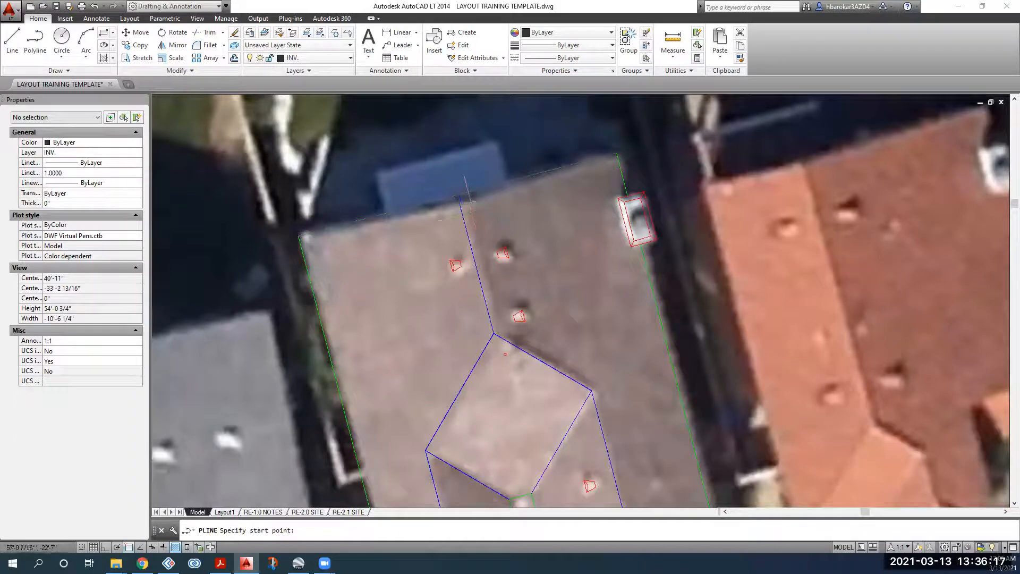
{"action": "left_click", "coordinate": [460, 197]}
{"action": "left_click", "coordinate": [494, 333]}
{"action": "key", "text": "Return"}
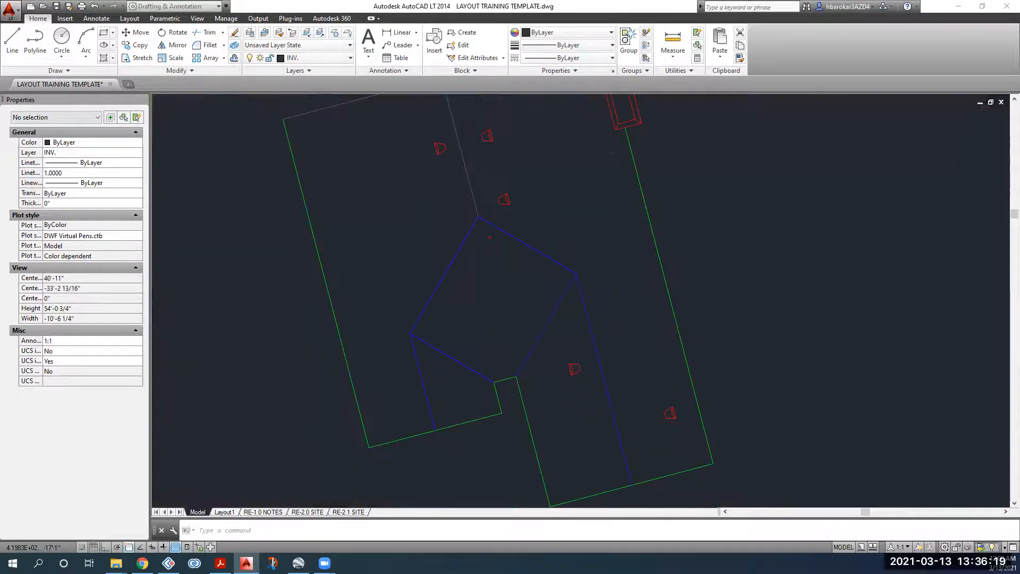
Step: Trace polylines from the ridge junction and blue segment down to the lower-left vertex
{"action": "middle_click_drag", "start_coordinate": [471, 374], "coordinate": [455, 258]}
{"action": "key", "text": "Return"}
{"action": "left_click", "coordinate": [478, 217]}
{"action": "left_click", "coordinate": [409, 333]}
{"action": "key", "text": "Return"}
{"action": "key", "text": "Return"}
{"action": "left_click", "coordinate": [409, 333]}
{"action": "key", "text": "Return"}
Step: Trace the right hip line through the ridge vertex to the bottom roof edge
{"action": "key", "text": "Return"}
{"action": "left_click", "coordinate": [493, 381]}
{"action": "left_click", "coordinate": [409, 334]}
{"action": "key", "text": "Return"}
{"action": "key", "text": "Return"}
{"action": "left_click", "coordinate": [515, 376]}
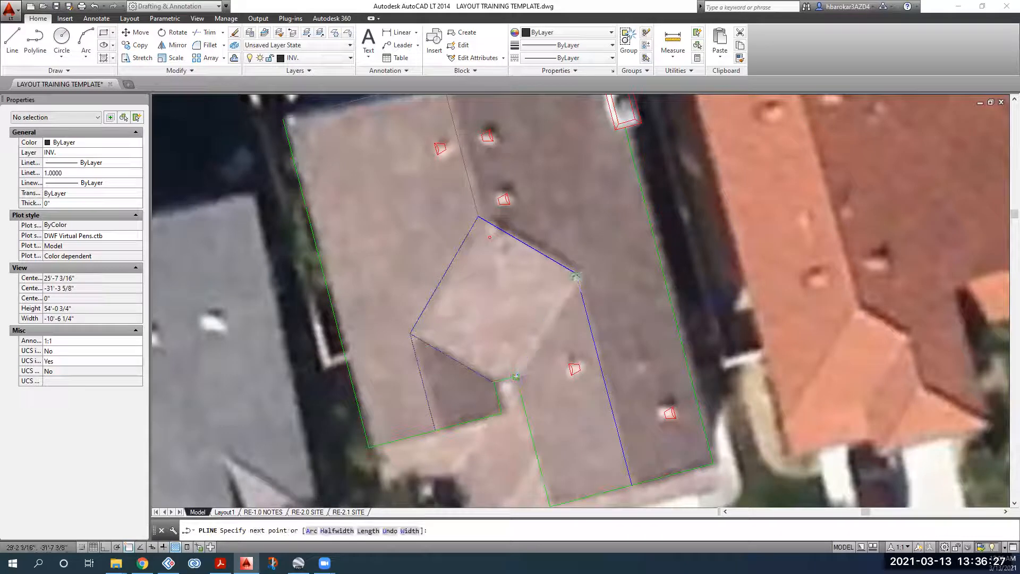
{"action": "key", "text": "Return"}
{"action": "key", "text": "Return"}
{"action": "left_click", "coordinate": [515, 376]}
{"action": "left_click", "coordinate": [575, 274]}
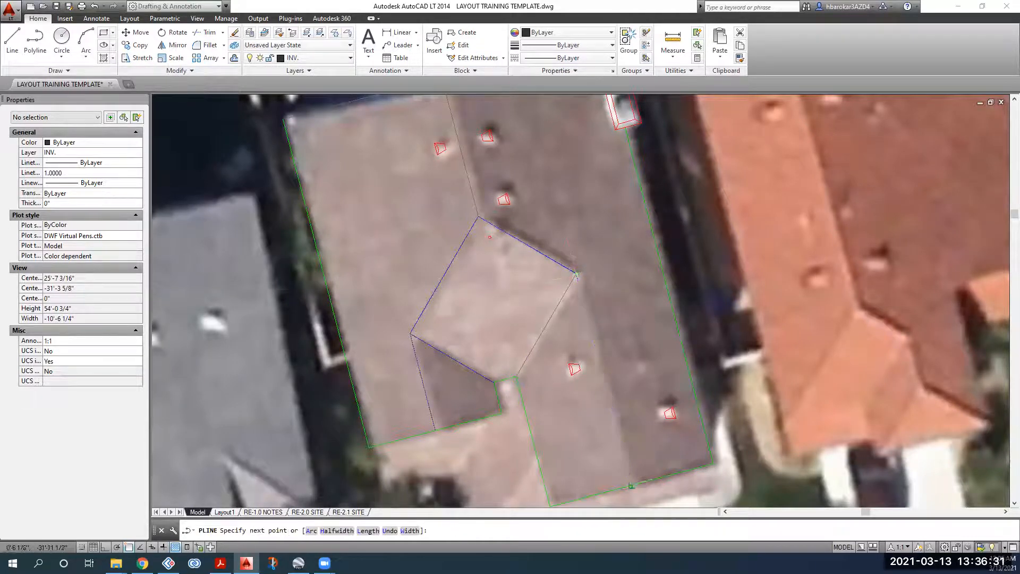
{"action": "left_click", "coordinate": [631, 485]}
{"action": "key", "text": "Return"}
{"action": "key", "text": "Return"}
Step: Trace the lower-left roof edge between the two green corners
{"action": "middle_click_drag", "start_coordinate": [687, 470], "coordinate": [634, 365]}
{"action": "left_click", "coordinate": [659, 359]}
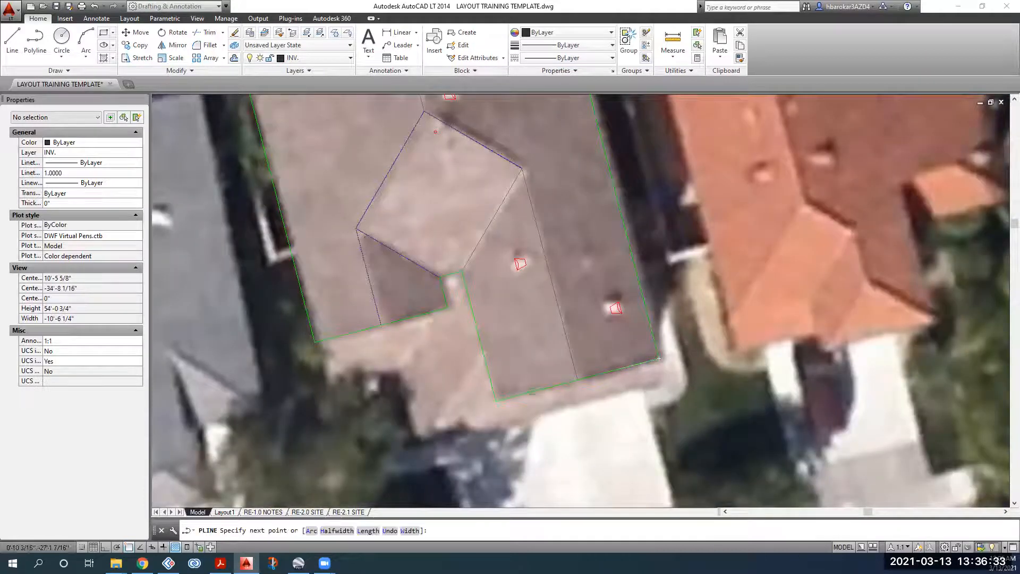
{"action": "left_click", "coordinate": [497, 399]}
{"action": "key", "text": "Return"}
{"action": "key", "text": "Return"}
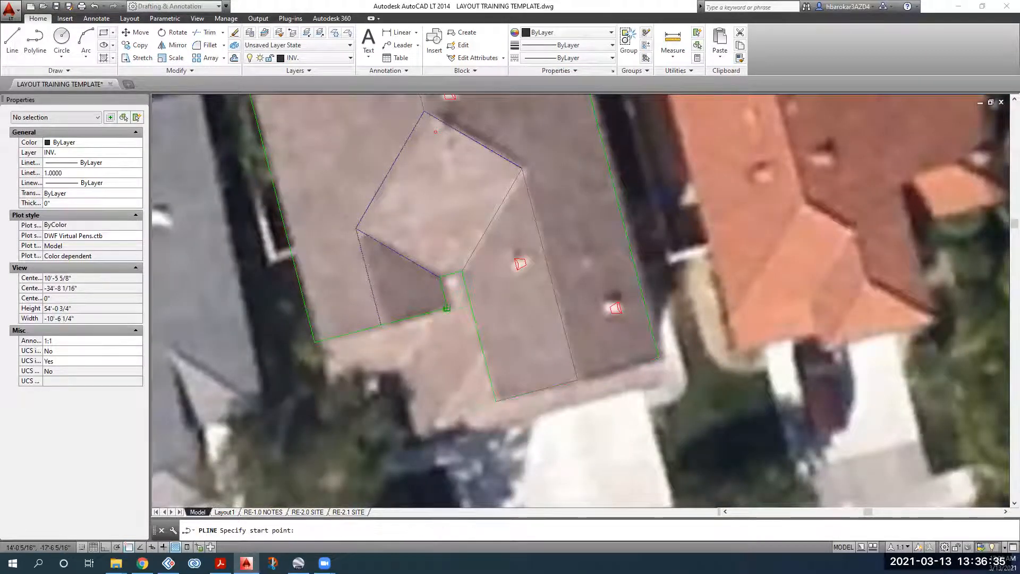
{"action": "key", "text": "Escape"}
Step: Recentre the roof in view and start the Offset command
{"action": "scroll", "coordinate": [342, 405], "scroll_direction": "down", "scroll_amount": 4}
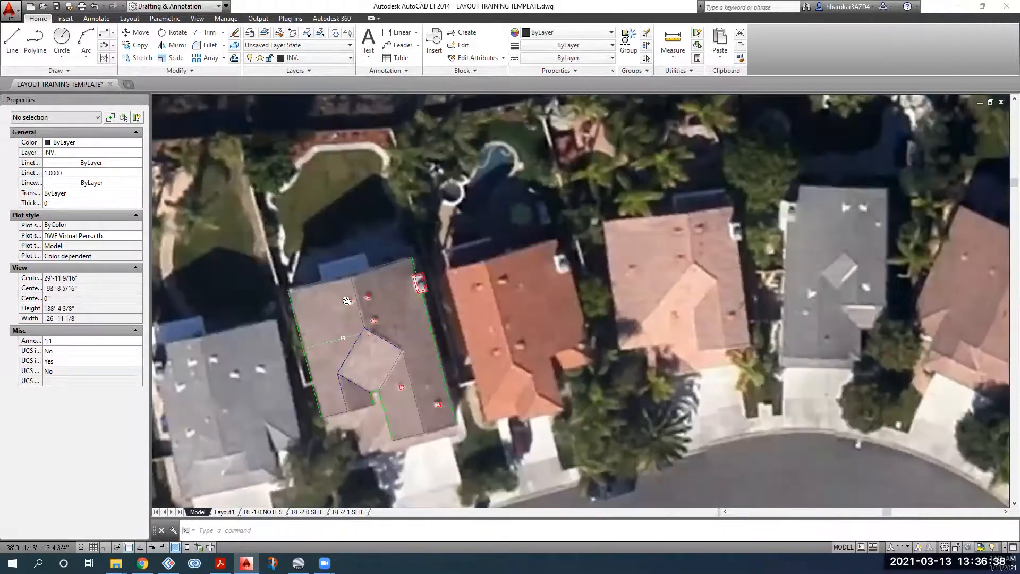
{"action": "middle_click_drag", "start_coordinate": [351, 251], "coordinate": [378, 205]}
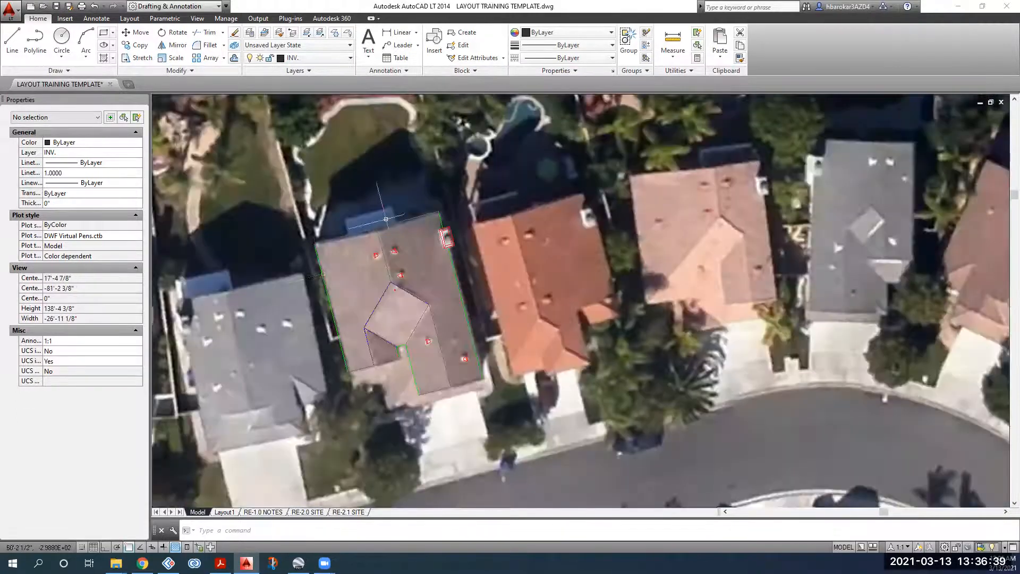
{"action": "scroll", "coordinate": [376, 224], "scroll_direction": "up", "scroll_amount": 2}
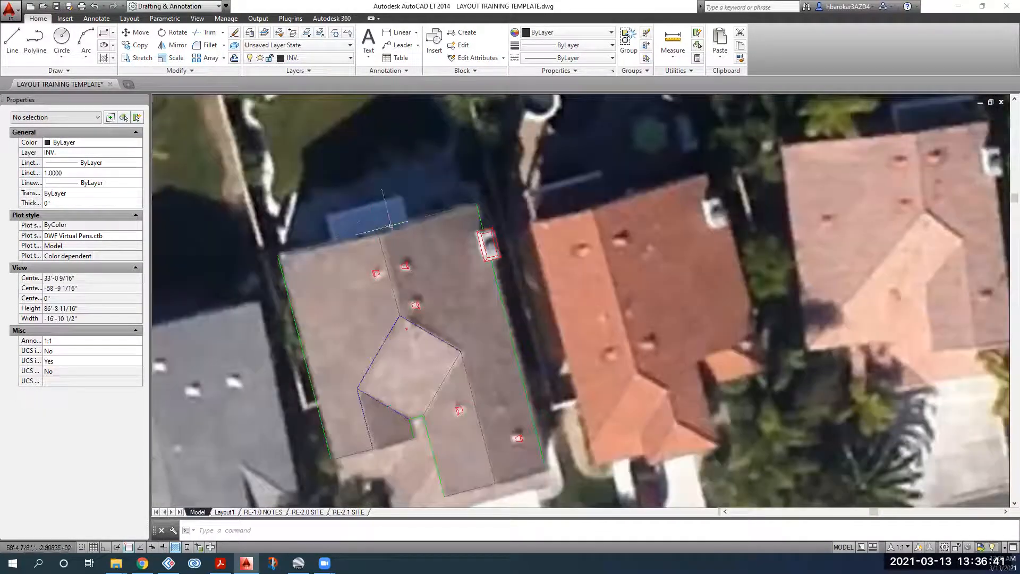
{"action": "left_click", "coordinate": [234, 57]}
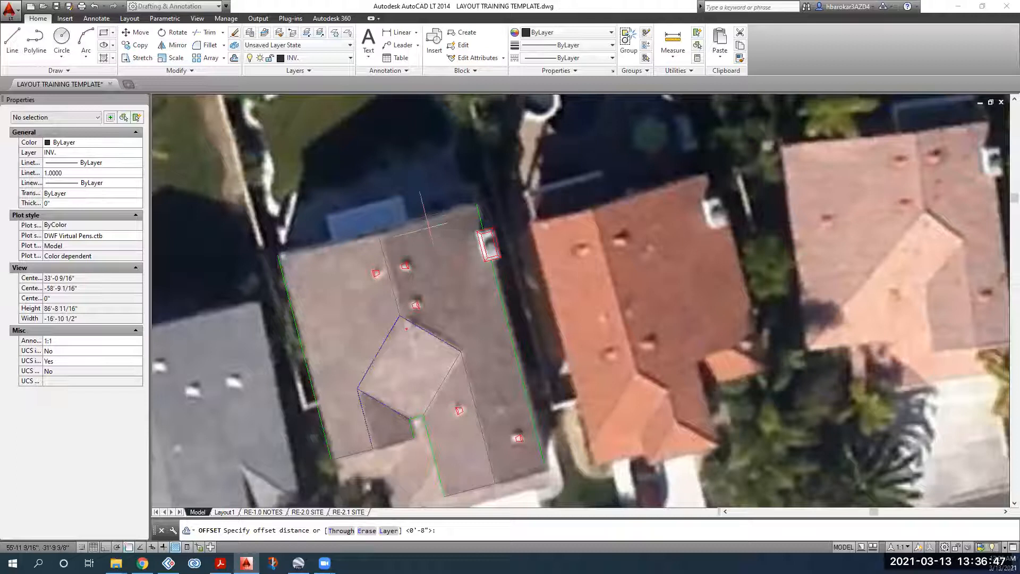
Step: Cancel the offset and clear the selected lower roof outlines, leaving the tracing unchanged
{"action": "key", "text": "Escape"}
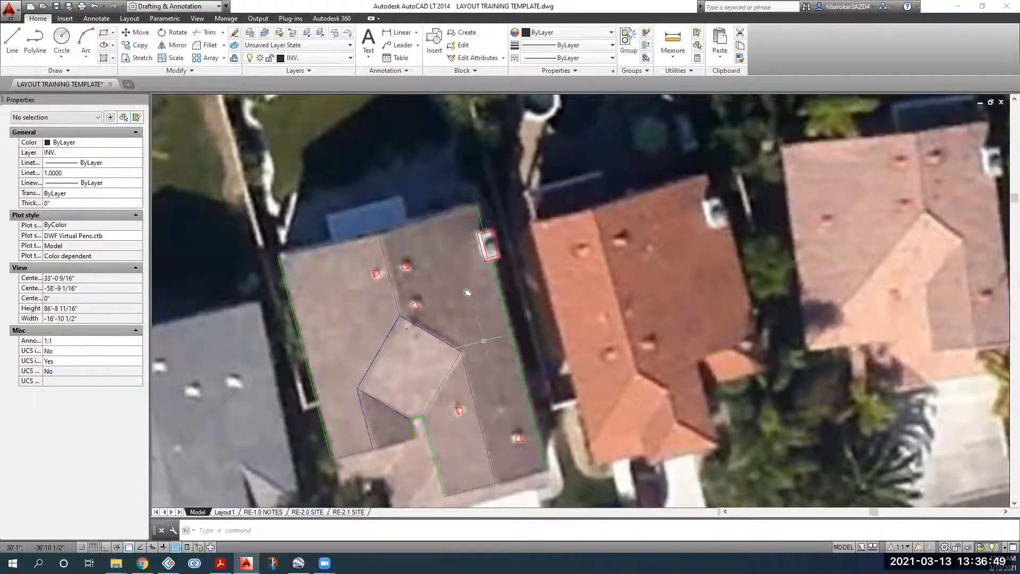
{"action": "middle_click_drag", "start_coordinate": [477, 342], "coordinate": [452, 277]}
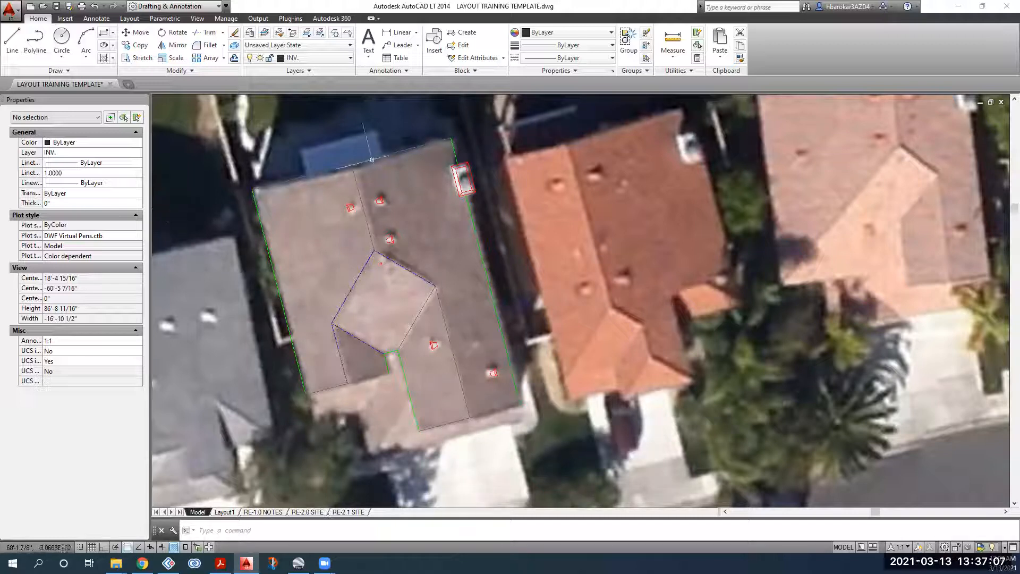
{"action": "left_click", "coordinate": [434, 440]}
{"action": "left_click", "coordinate": [409, 417]}
{"action": "key", "text": "Escape"}
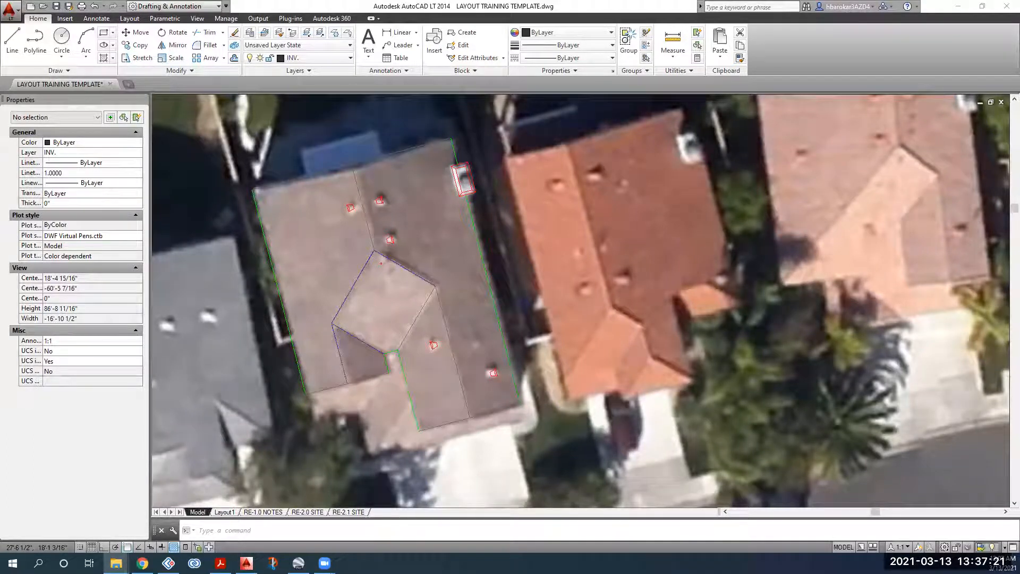
Step: Cancel the dropped file insert, review DJI_0220.JPG, and return to the drawing
{"action": "left_click_drag", "start_coordinate": [605, 232], "coordinate": [606, 232]}
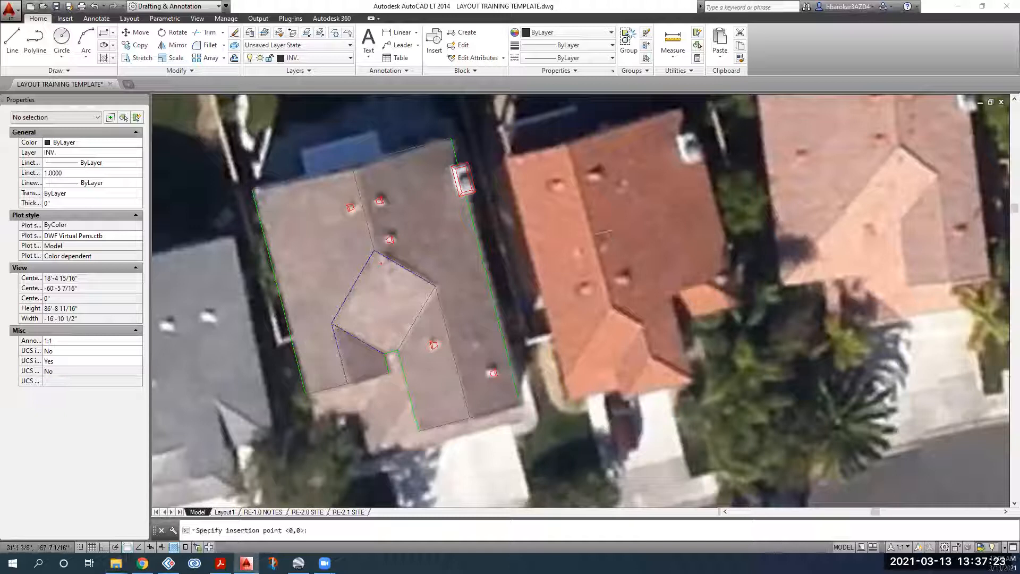
{"action": "key", "text": "Escape"}
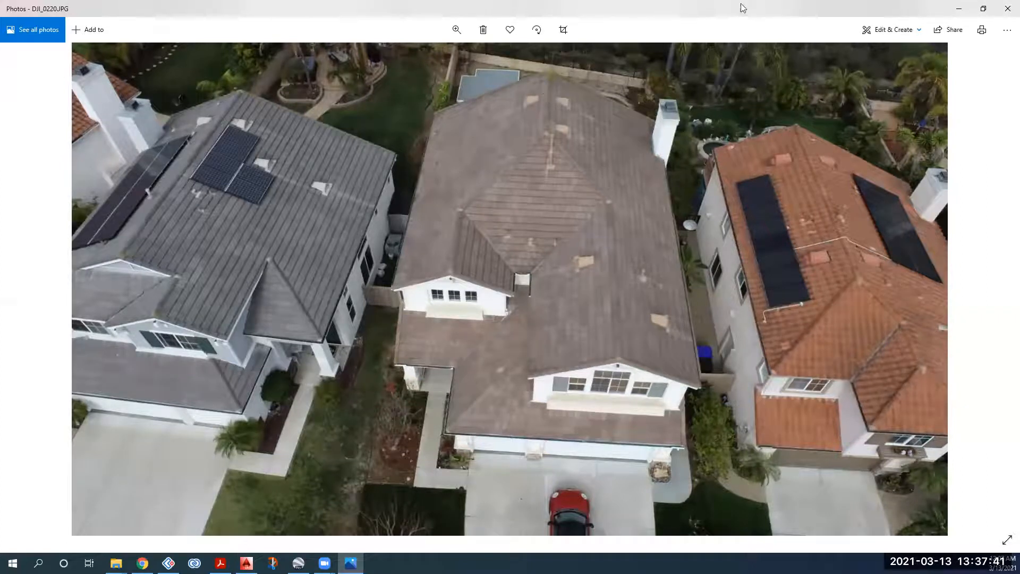
{"action": "left_click", "coordinate": [959, 9]}
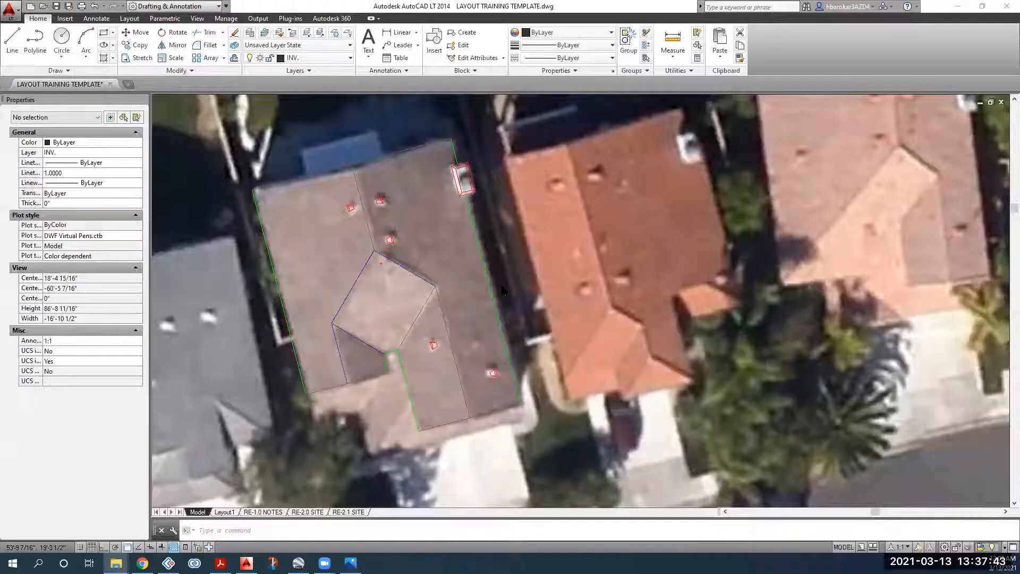
Step: Start Offset and set the setback distance by picking two points
{"action": "left_click", "coordinate": [369, 159]}
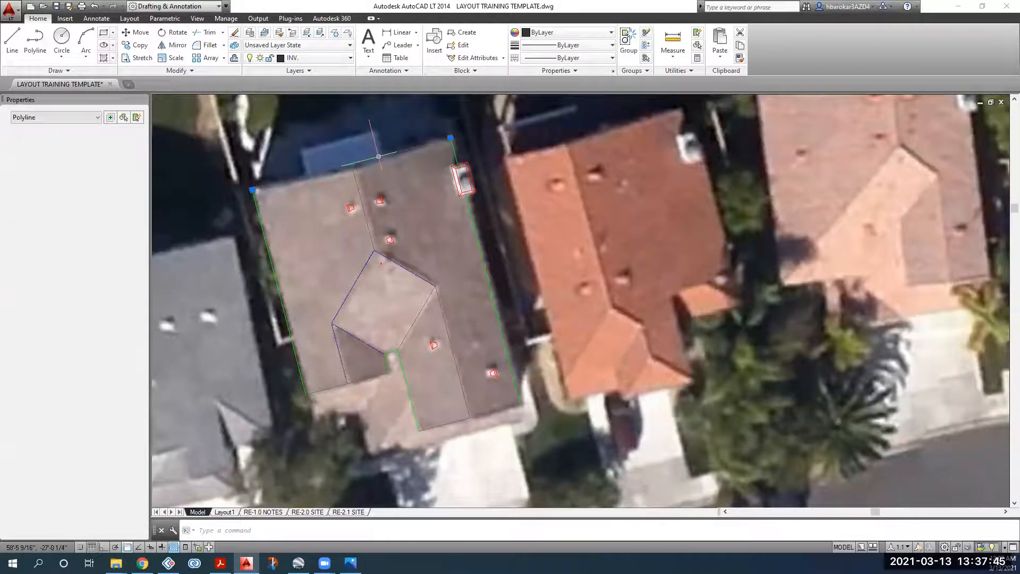
{"action": "left_click", "coordinate": [500, 410]}
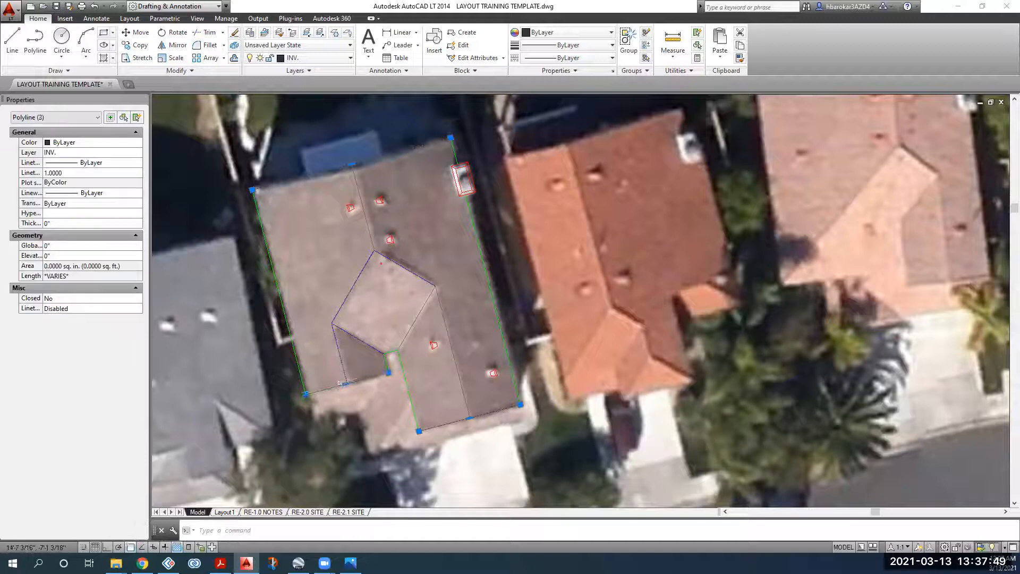
{"action": "key", "text": "Escape"}
{"action": "left_click", "coordinate": [234, 58]}
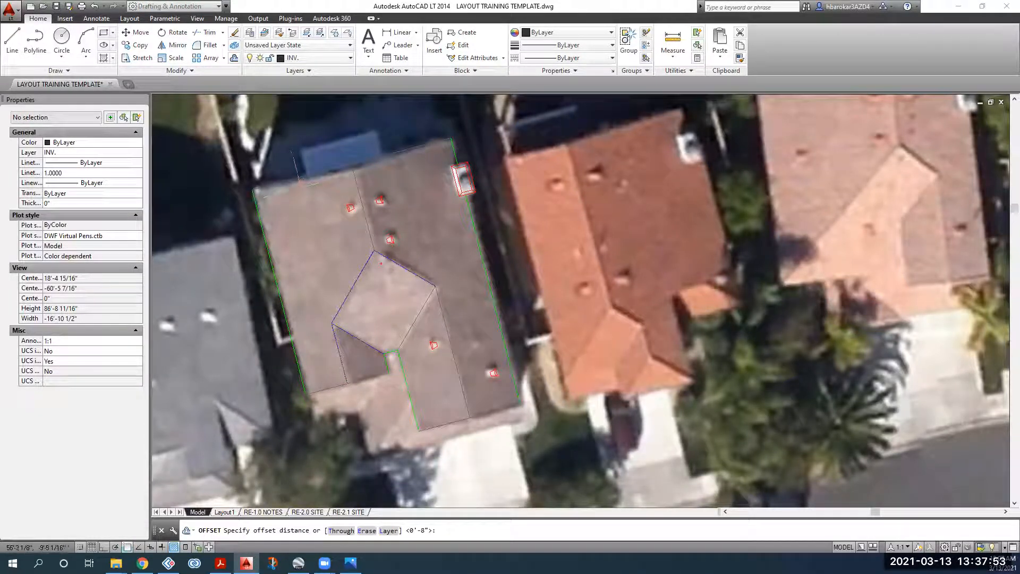
{"action": "left_click", "coordinate": [301, 180]}
{"action": "left_click", "coordinate": [302, 187]}
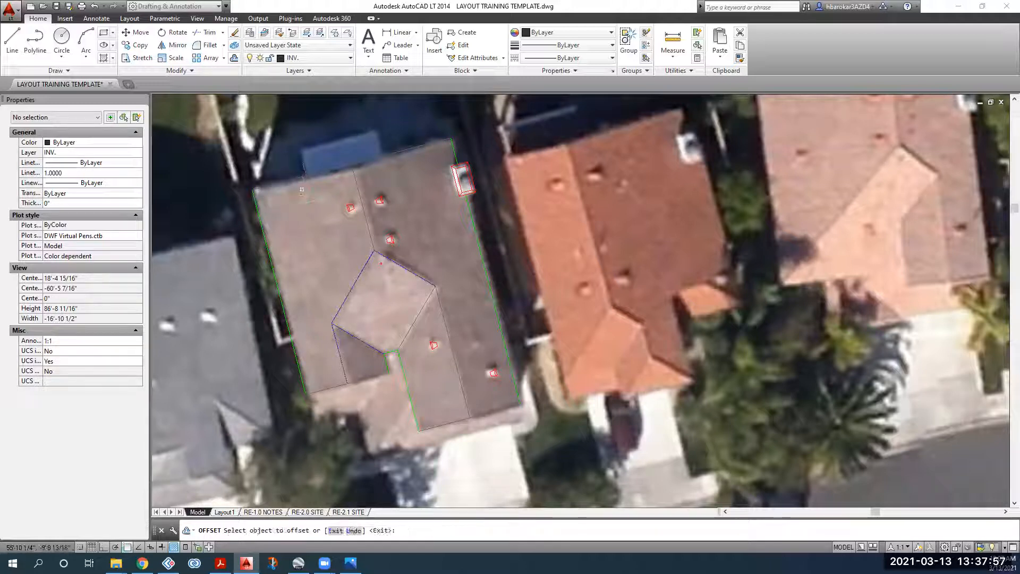
Step: Offset the top, lower-left and bottom roof edges inward as setback lines
{"action": "left_click", "coordinate": [302, 181]}
{"action": "left_click", "coordinate": [320, 250]}
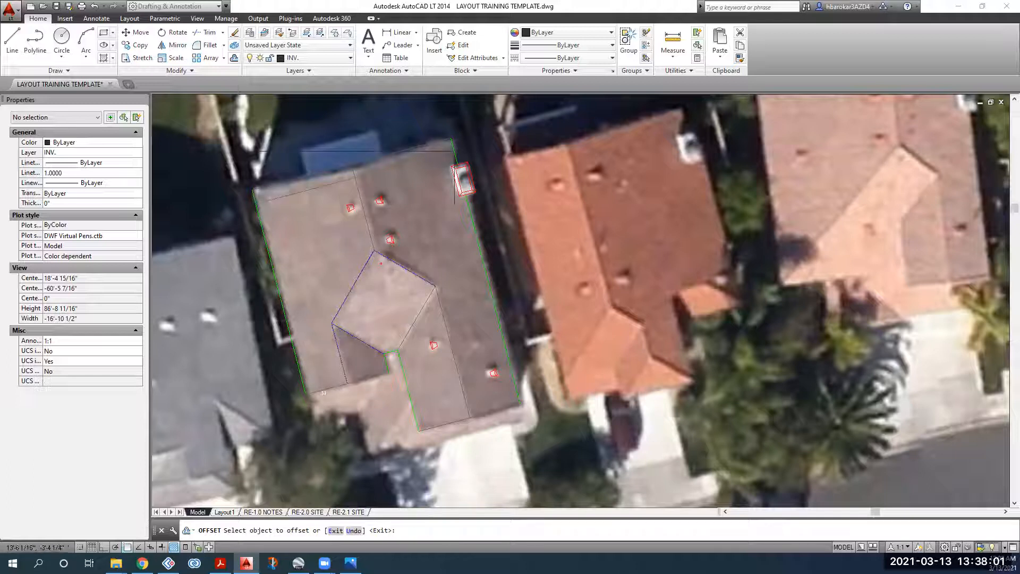
{"action": "left_click", "coordinate": [323, 392]}
{"action": "left_click", "coordinate": [392, 384]}
{"action": "left_click", "coordinate": [450, 423]}
{"action": "left_click", "coordinate": [433, 408]}
{"action": "middle_click_drag", "start_coordinate": [376, 344], "coordinate": [313, 273]}
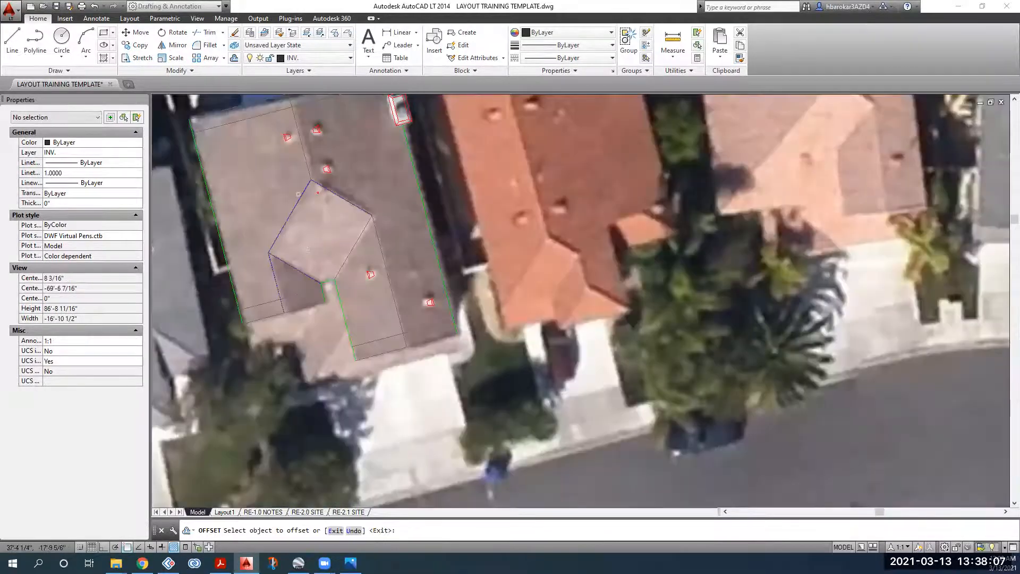
{"action": "middle_click_drag", "start_coordinate": [297, 191], "coordinate": [315, 240]}
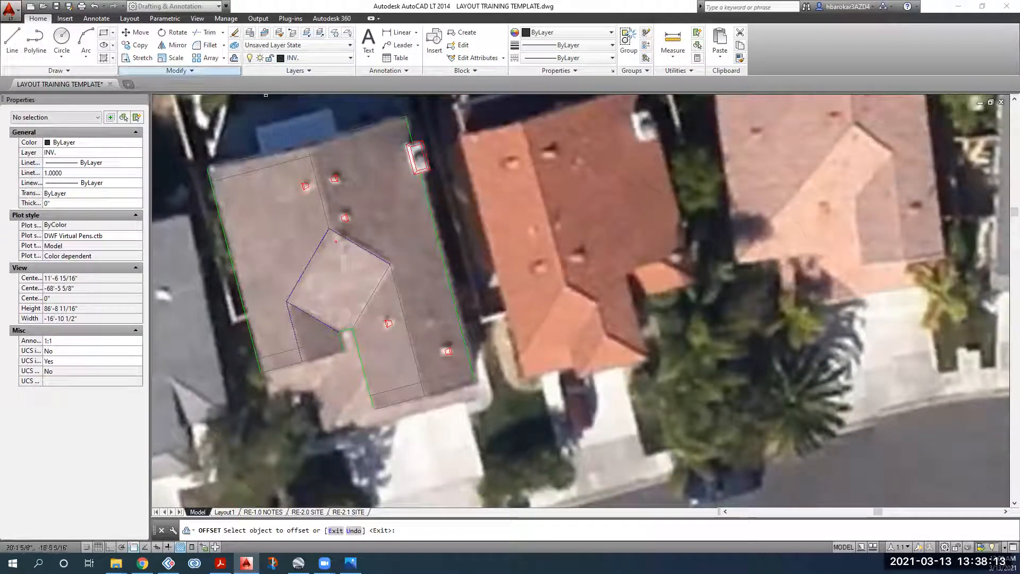
{"action": "middle_click_drag", "start_coordinate": [279, 171], "coordinate": [301, 197]}
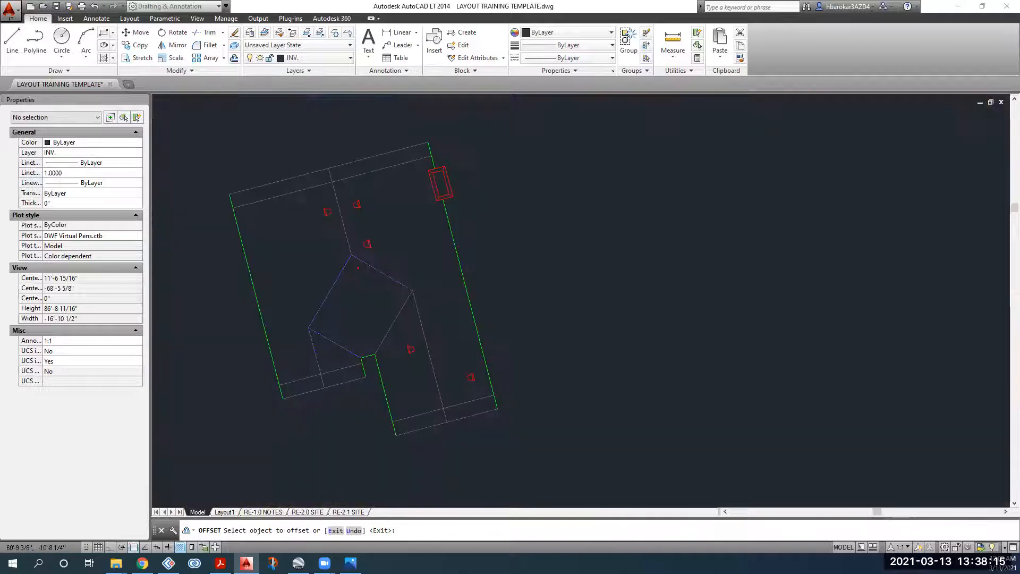
{"action": "scroll", "coordinate": [390, 213], "scroll_direction": "down", "scroll_amount": 2}
{"action": "key", "text": "Escape"}
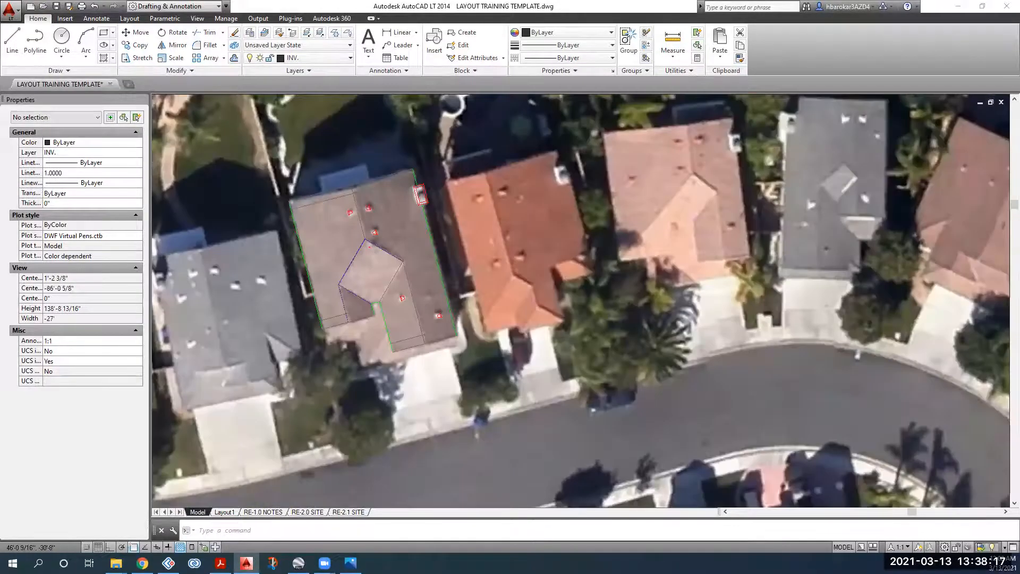
{"action": "scroll", "coordinate": [387, 212], "scroll_direction": "down", "scroll_amount": 1}
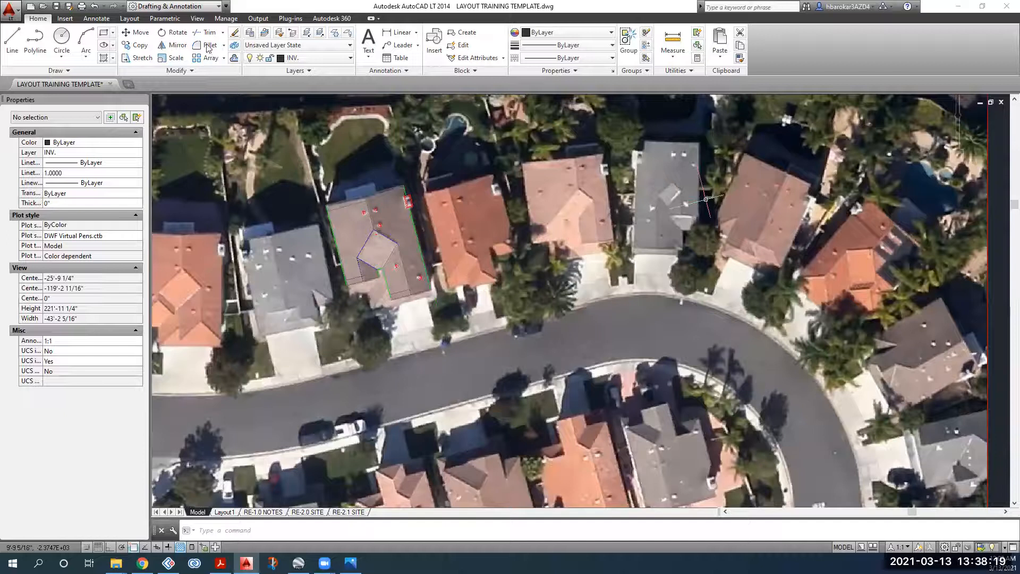
{"action": "scroll", "coordinate": [706, 199], "scroll_direction": "down", "scroll_amount": 4}
{"action": "middle_click_drag", "start_coordinate": [705, 199], "coordinate": [653, 256]}
{"action": "left_click", "coordinate": [408, 211]}
{"action": "key", "text": "Escape"}
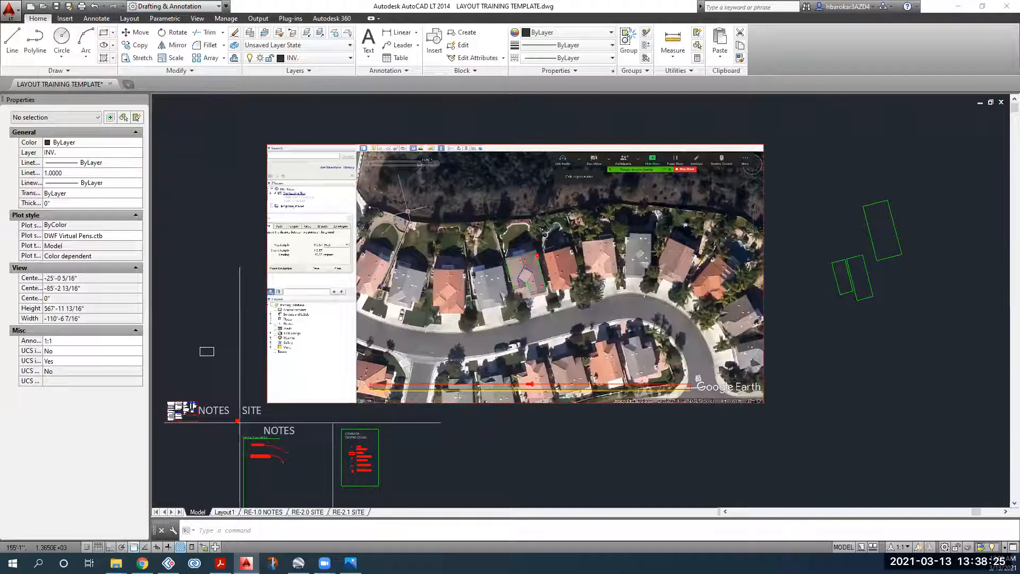
{"action": "scroll", "coordinate": [244, 270], "scroll_direction": "down", "scroll_amount": 2}
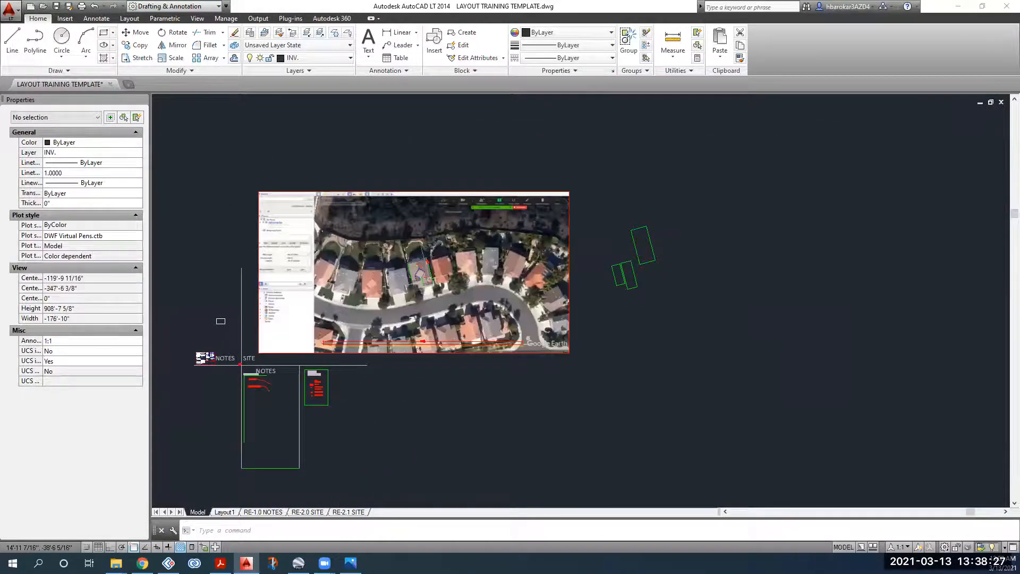
{"action": "scroll", "coordinate": [435, 187], "scroll_direction": "up", "scroll_amount": 2}
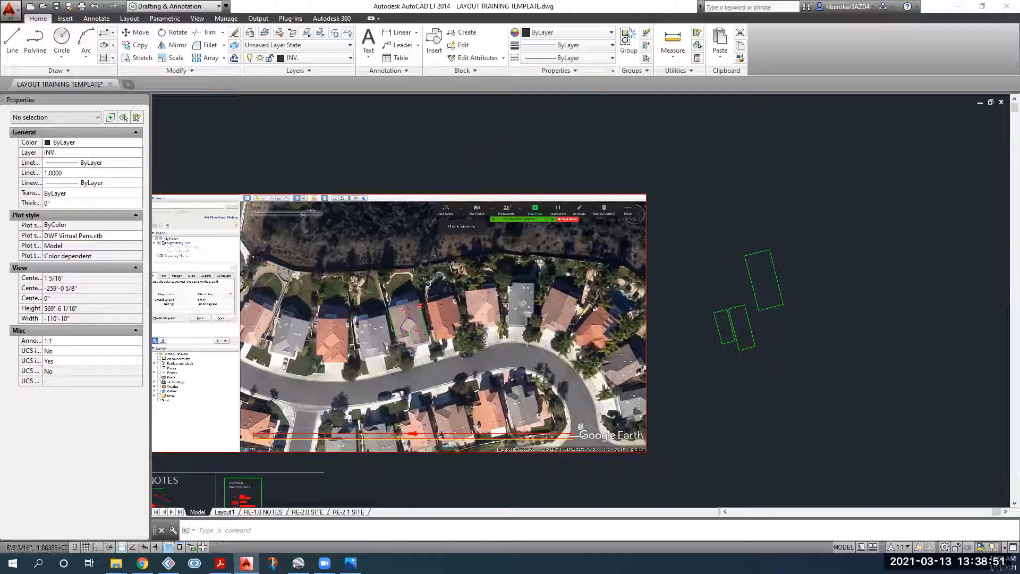
{"action": "scroll", "coordinate": [404, 328], "scroll_direction": "up", "scroll_amount": 2}
{"action": "scroll", "coordinate": [399, 322], "scroll_direction": "up", "scroll_amount": 3}
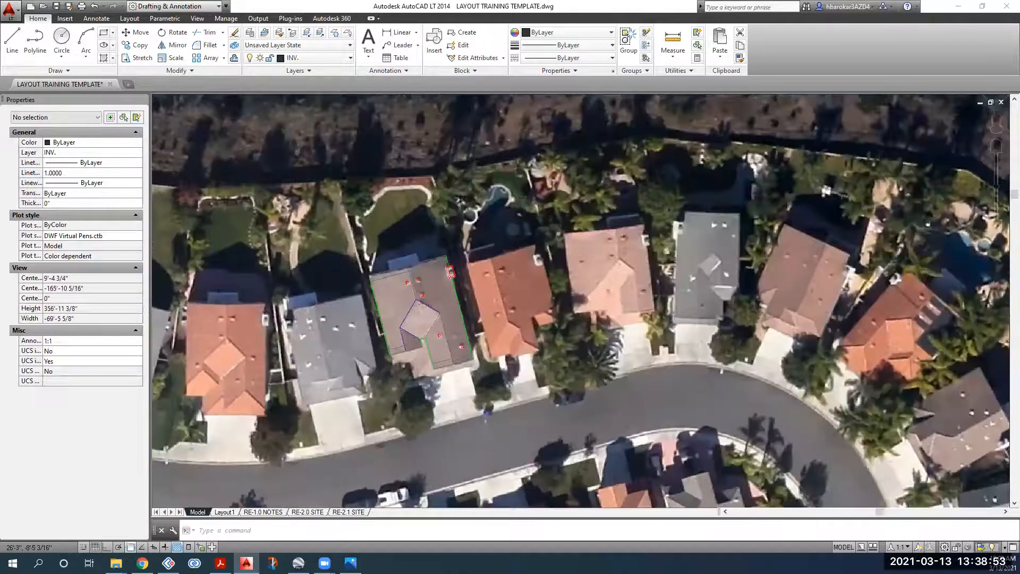
{"action": "scroll", "coordinate": [399, 322], "scroll_direction": "up", "scroll_amount": 3}
{"action": "scroll", "coordinate": [399, 322], "scroll_direction": "down", "scroll_amount": 3}
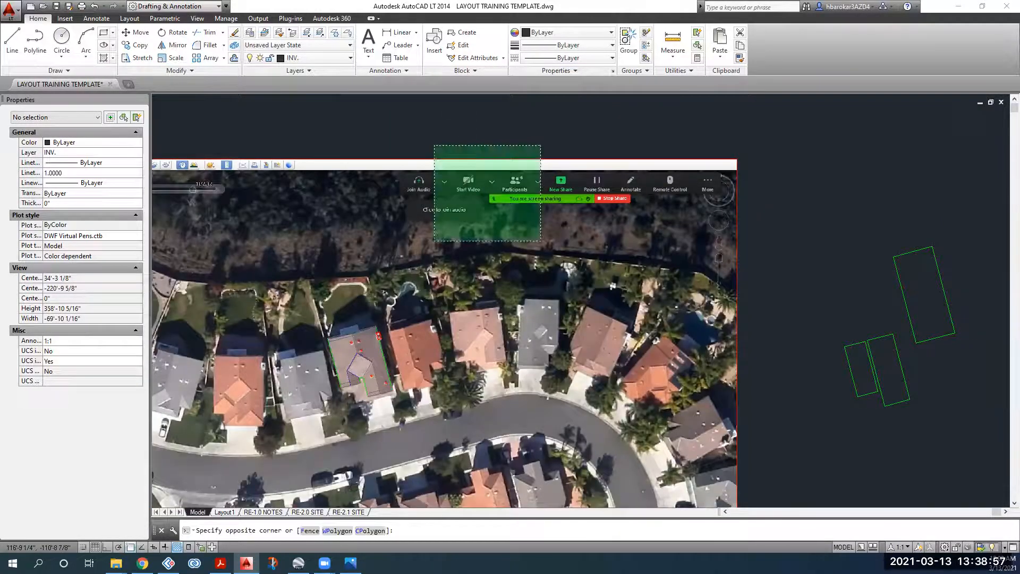
Step: Turn off Show Image for the aerial raster so only roof outlines remain
{"action": "left_click", "coordinate": [423, 220]}
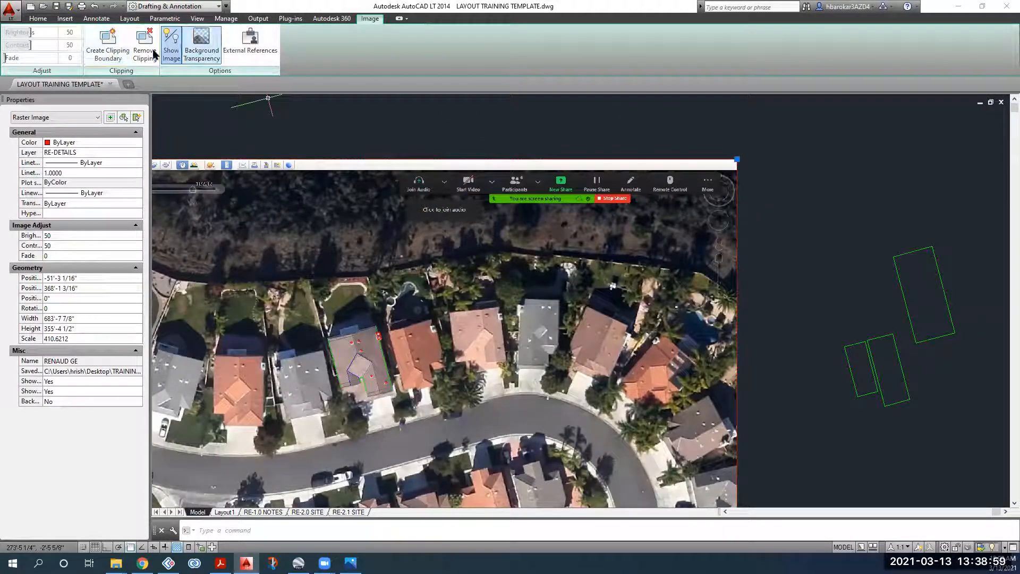
{"action": "left_click", "coordinate": [171, 48]}
{"action": "key", "text": "Escape"}
{"action": "scroll", "coordinate": [364, 292], "scroll_direction": "up", "scroll_amount": 5}
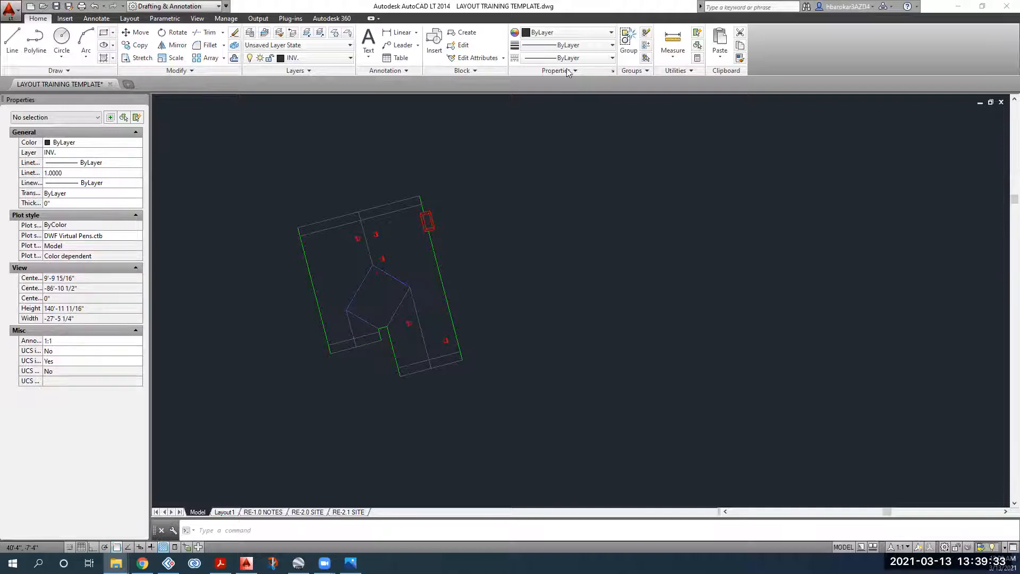
Step: Open roof photo IMG_8826.JPG from the site photos folder
{"action": "key", "text": "alt+Tab"}
{"action": "left_click", "coordinate": [542, 202]}
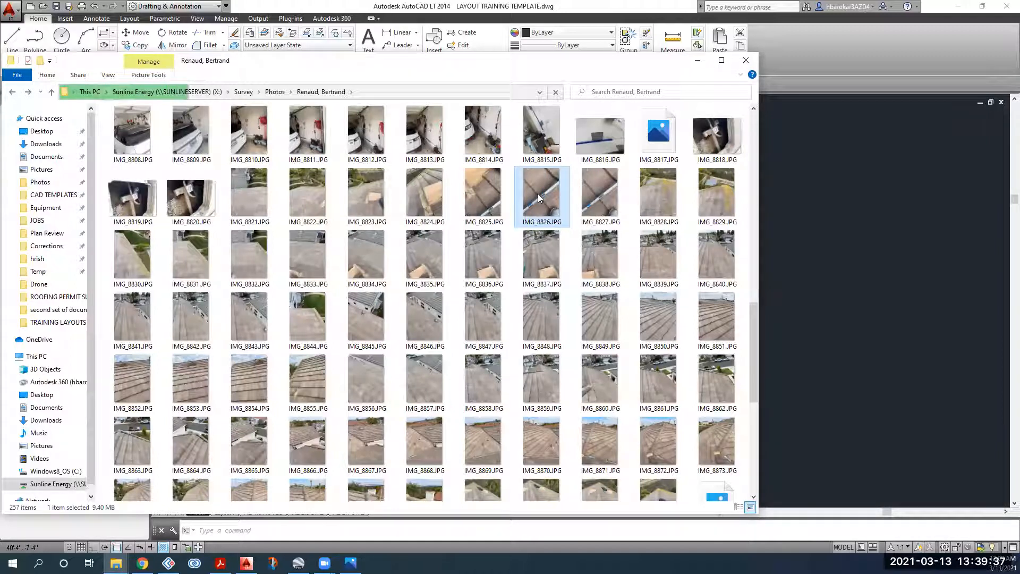
{"action": "double_click", "coordinate": [537, 193]}
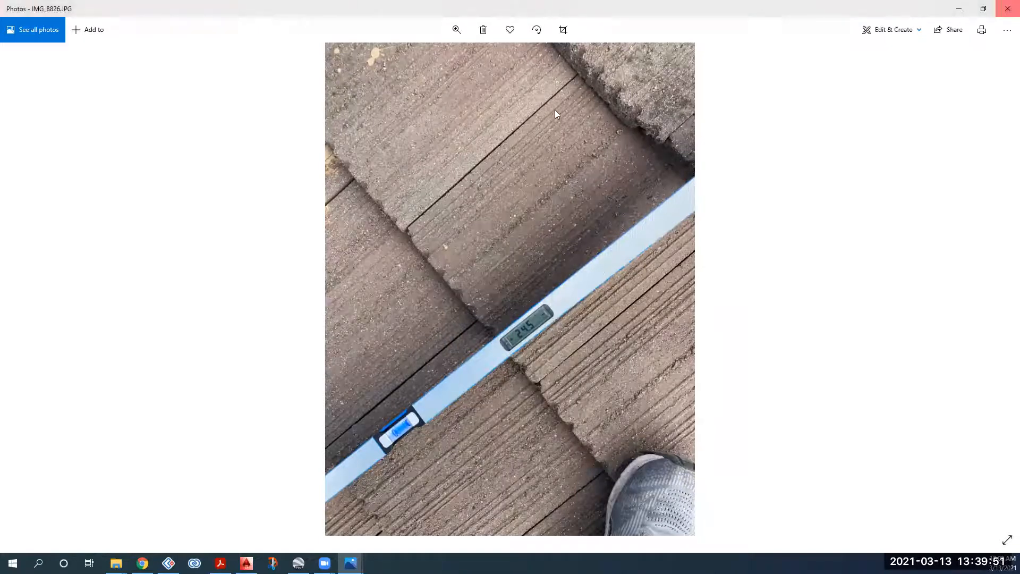
Step: Close IMG_8826.JPG after reading the 24.5 pitch on the digital level
{"action": "key", "text": "alt+F4"}
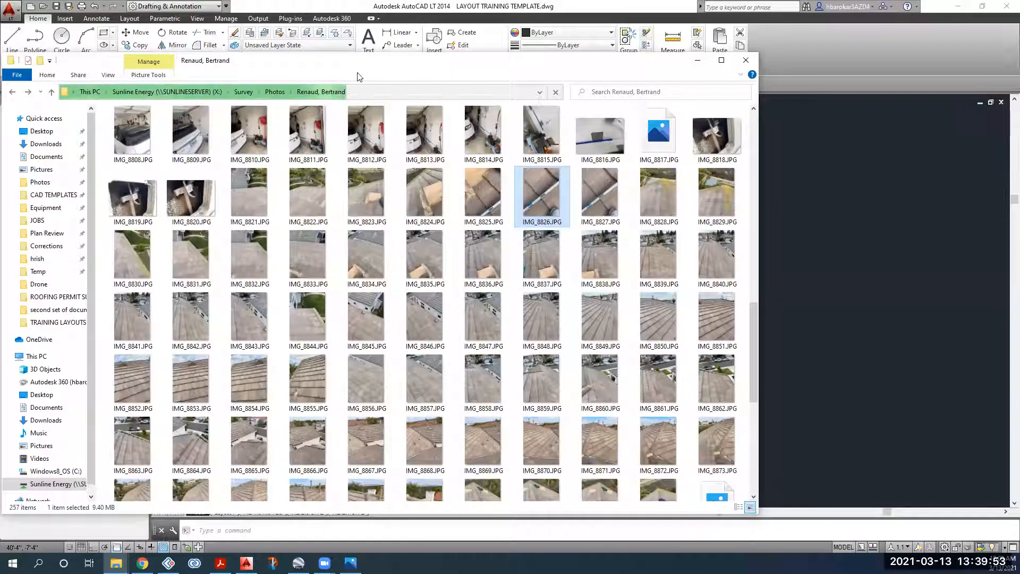
Step: Minimise the photo folder and maximise engineering cheat sheet 1711.pdf
{"action": "left_click", "coordinate": [698, 61]}
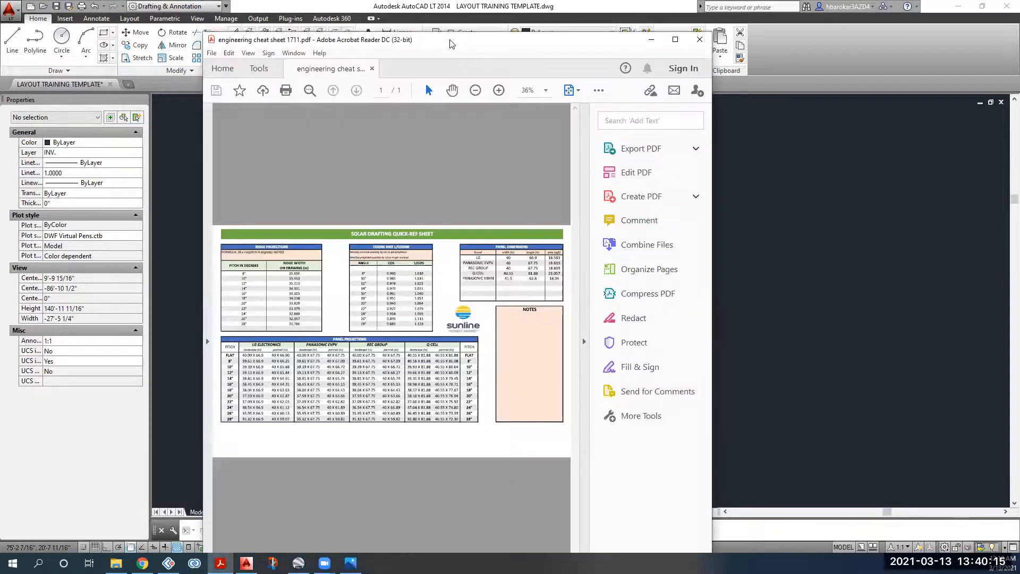
{"action": "double_click", "coordinate": [449, 41]}
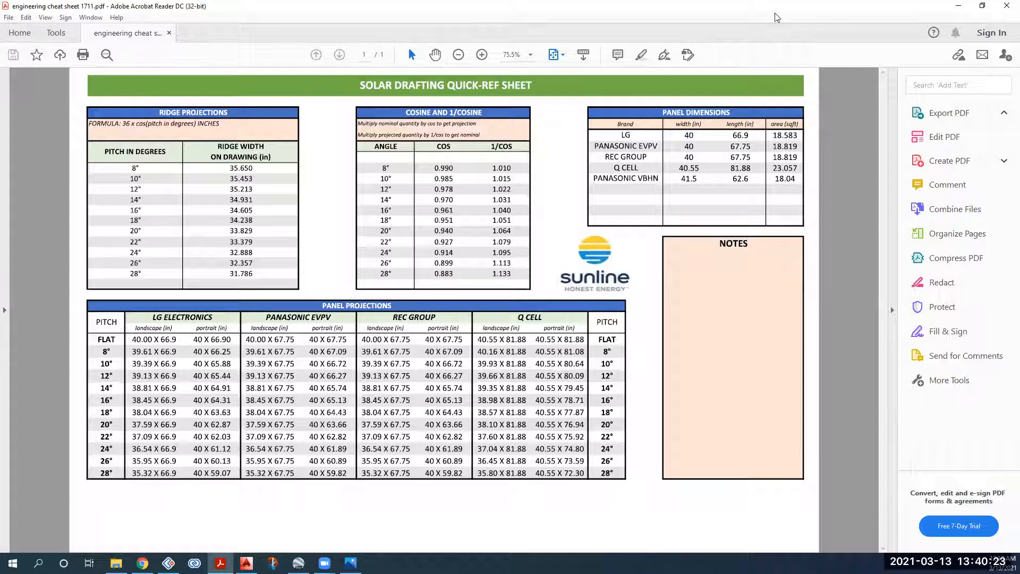
Step: Back in AutoCAD, start Offset with a distance of 32.625
{"action": "key", "text": "alt+Tab"}
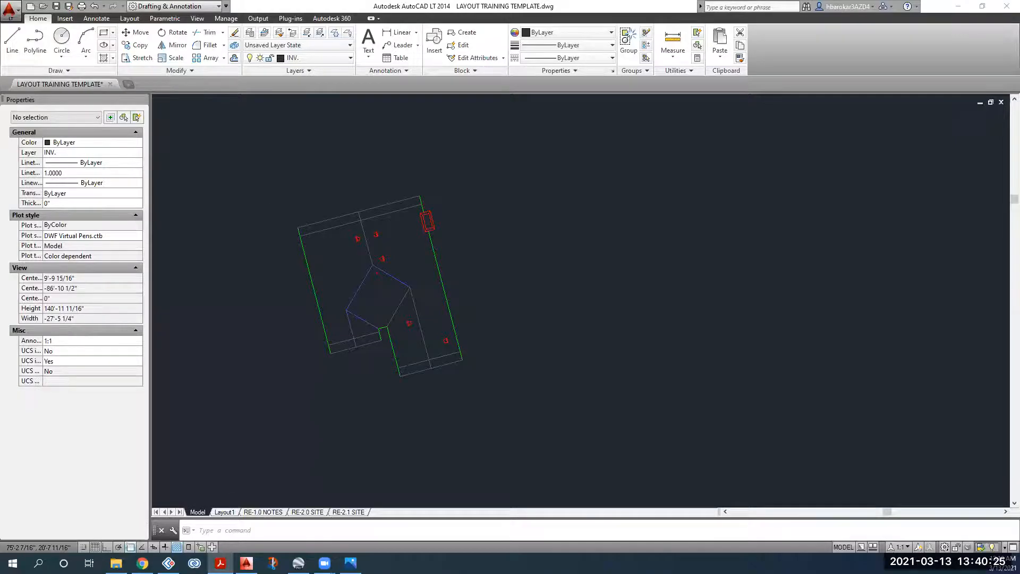
{"action": "scroll", "coordinate": [367, 237], "scroll_direction": "up", "scroll_amount": 5}
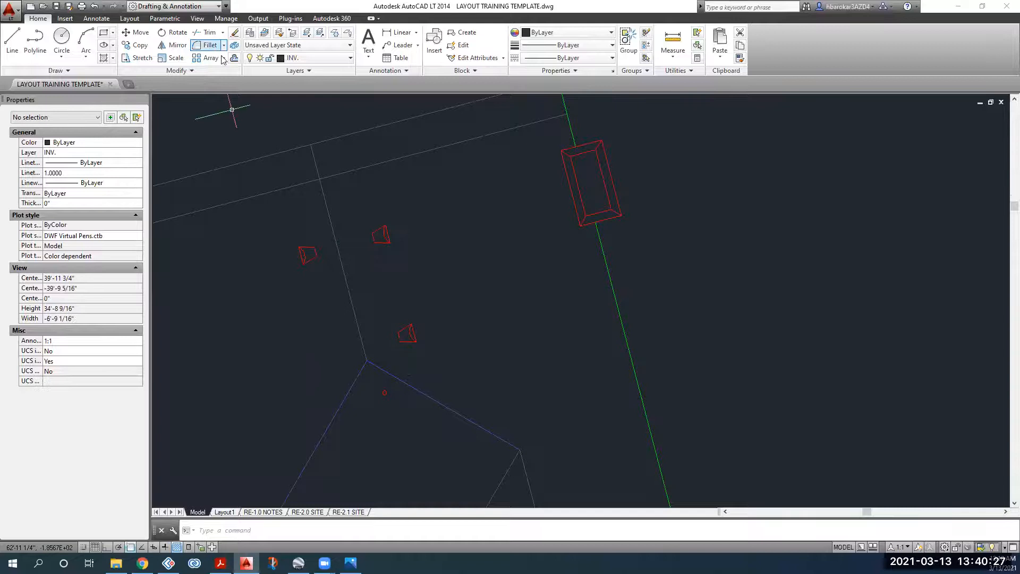
{"action": "type", "text": "o"}
{"action": "key", "text": "Return"}
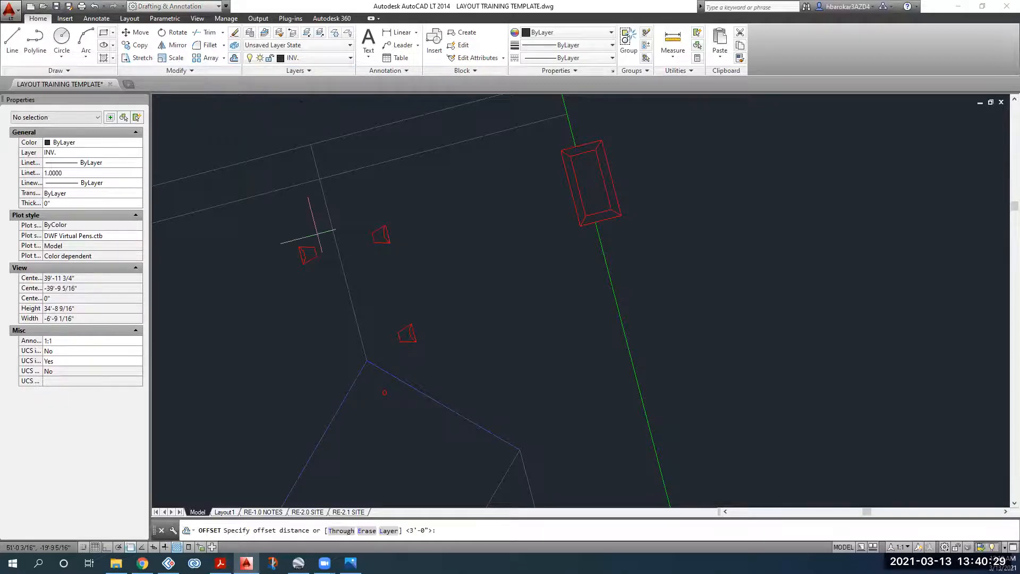
{"action": "key", "text": "Escape"}
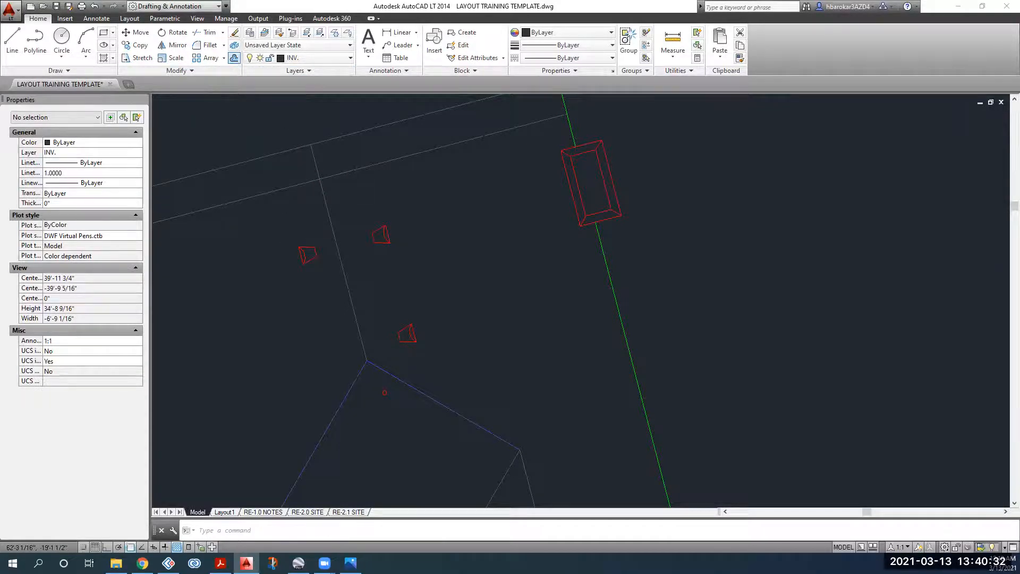
{"action": "left_click", "coordinate": [234, 59]}
{"action": "left_click", "coordinate": [327, 211]}
{"action": "type", "text": "32.625"}
{"action": "key", "text": "Return"}
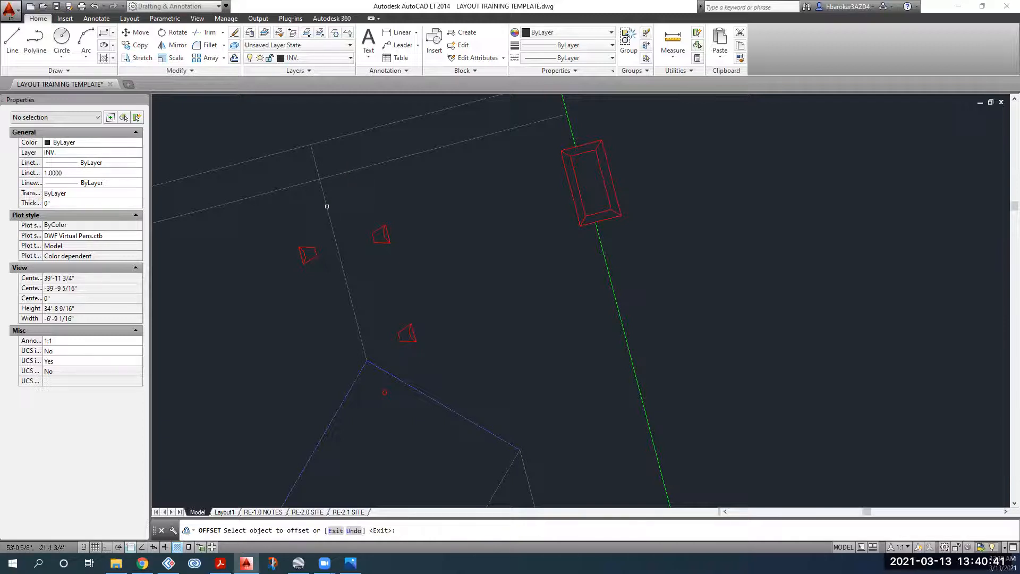
Step: Offset three grey roof lines by 32.625, including the lower roof section
{"action": "left_click", "coordinate": [326, 206]}
{"action": "left_click", "coordinate": [363, 200]}
{"action": "left_click", "coordinate": [324, 201]}
{"action": "left_click", "coordinate": [282, 223]}
{"action": "middle_click_drag", "start_coordinate": [285, 341], "coordinate": [299, 203]}
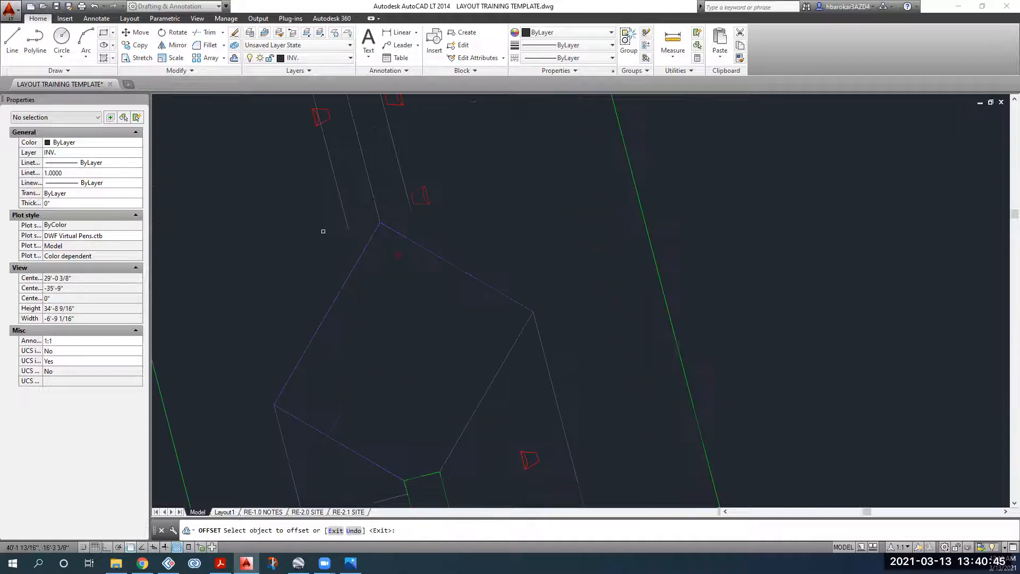
{"action": "scroll", "coordinate": [323, 231], "scroll_direction": "down", "scroll_amount": 2}
{"action": "left_click", "coordinate": [468, 330]}
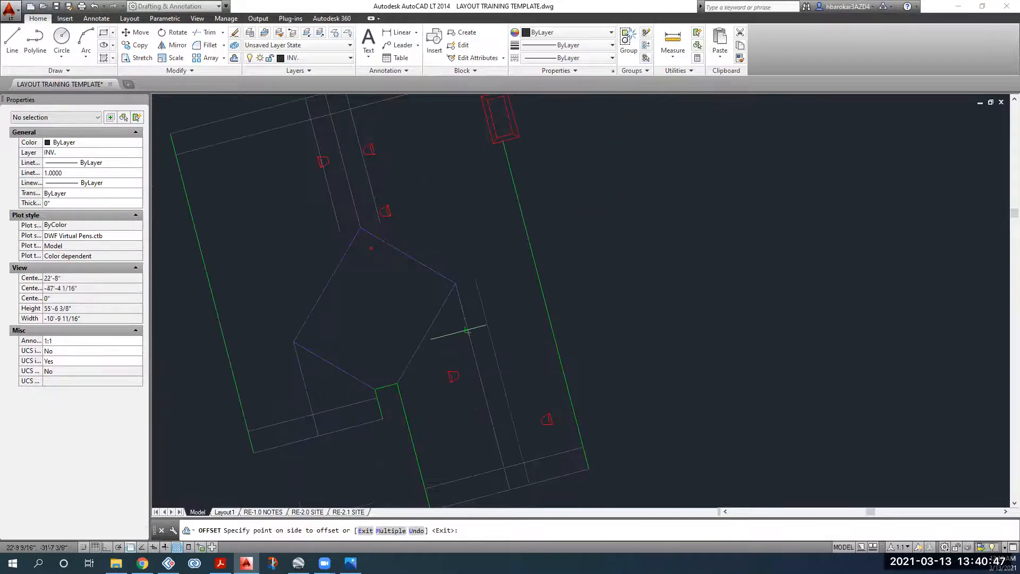
{"action": "left_click", "coordinate": [322, 378]}
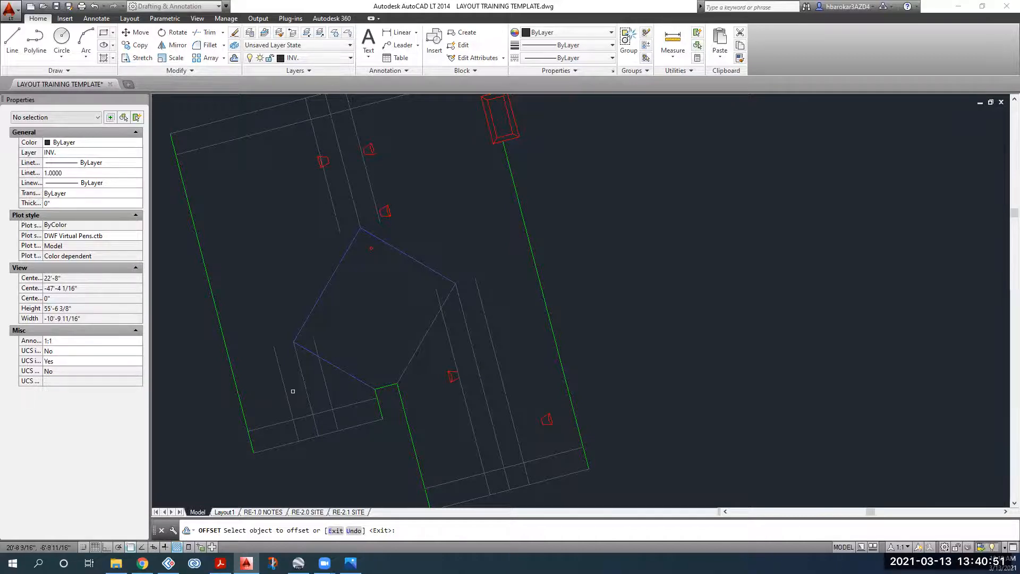
Step: Restart Offset at the blue roof section and pick the first distance point
{"action": "key", "text": "Escape"}
{"action": "scroll", "coordinate": [325, 334], "scroll_direction": "down", "scroll_amount": 4}
{"action": "scroll", "coordinate": [325, 334], "scroll_direction": "up", "scroll_amount": 2}
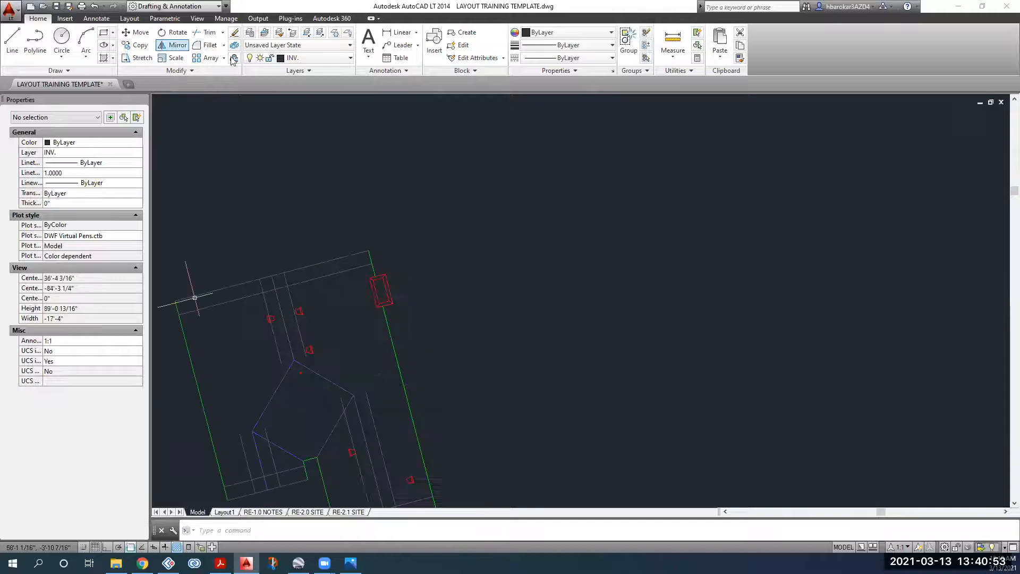
{"action": "key", "text": "Return"}
{"action": "middle_click_drag", "start_coordinate": [291, 415], "coordinate": [353, 311]}
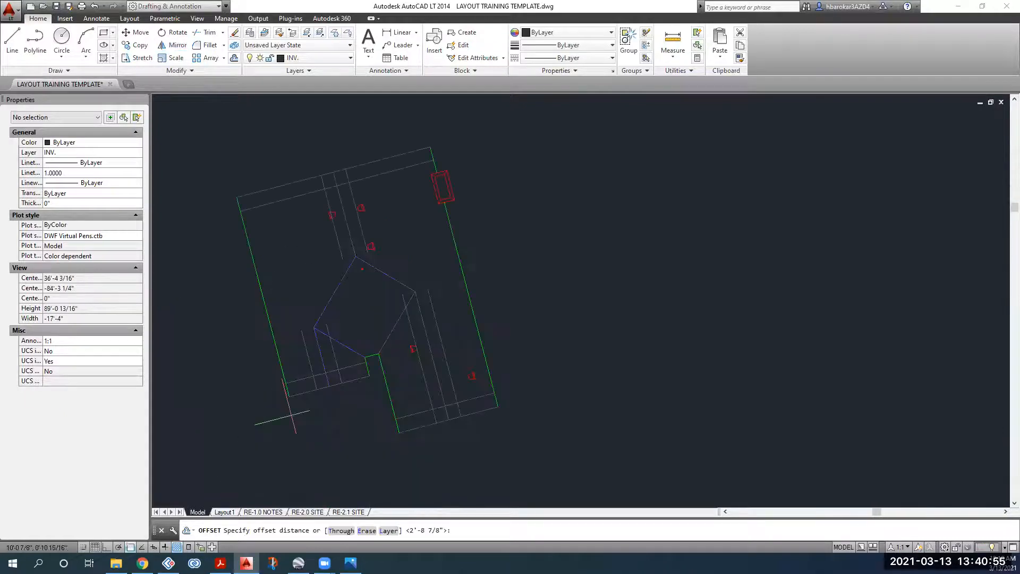
{"action": "scroll", "coordinate": [335, 284], "scroll_direction": "up", "scroll_amount": 4}
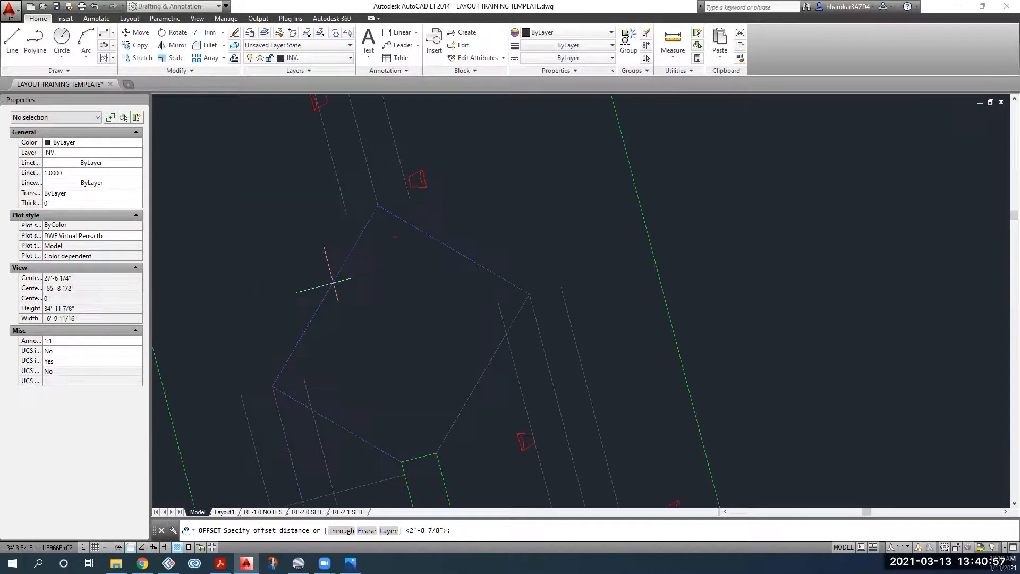
{"action": "left_click", "coordinate": [331, 285]}
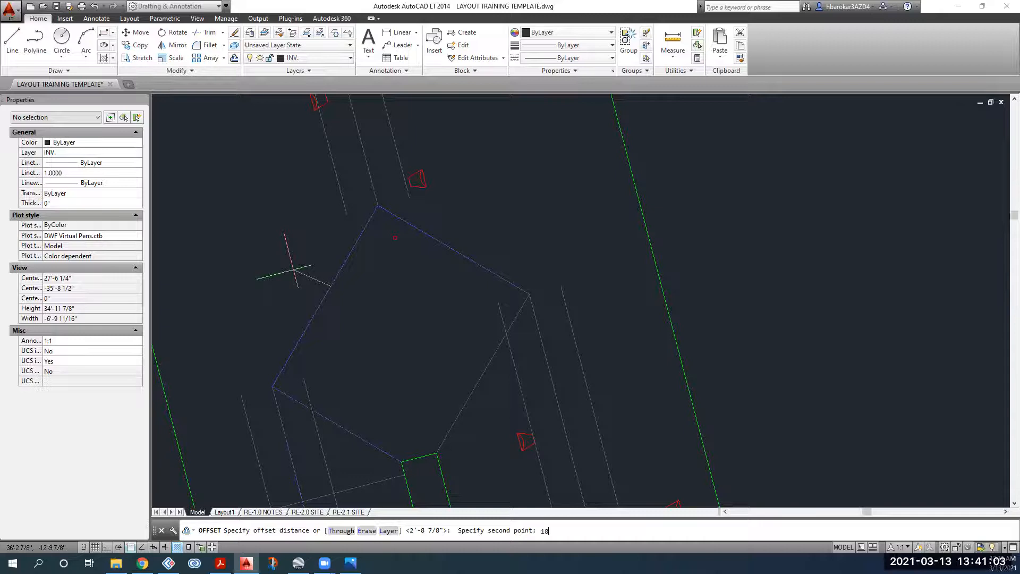
Step: Accept distance 18 and offset the left and upper-right blue roof edges
{"action": "key", "text": "Return"}
{"action": "left_click", "coordinate": [326, 289]}
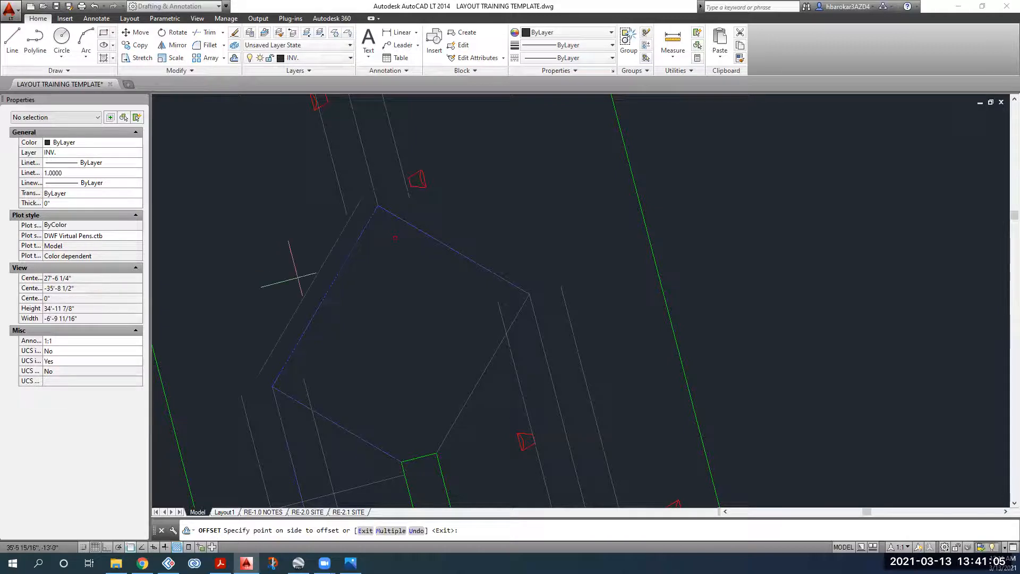
{"action": "left_click", "coordinate": [296, 280]}
{"action": "left_click", "coordinate": [445, 244]}
{"action": "left_click", "coordinate": [456, 224]}
{"action": "left_click", "coordinate": [445, 243]}
{"action": "left_click", "coordinate": [399, 262]}
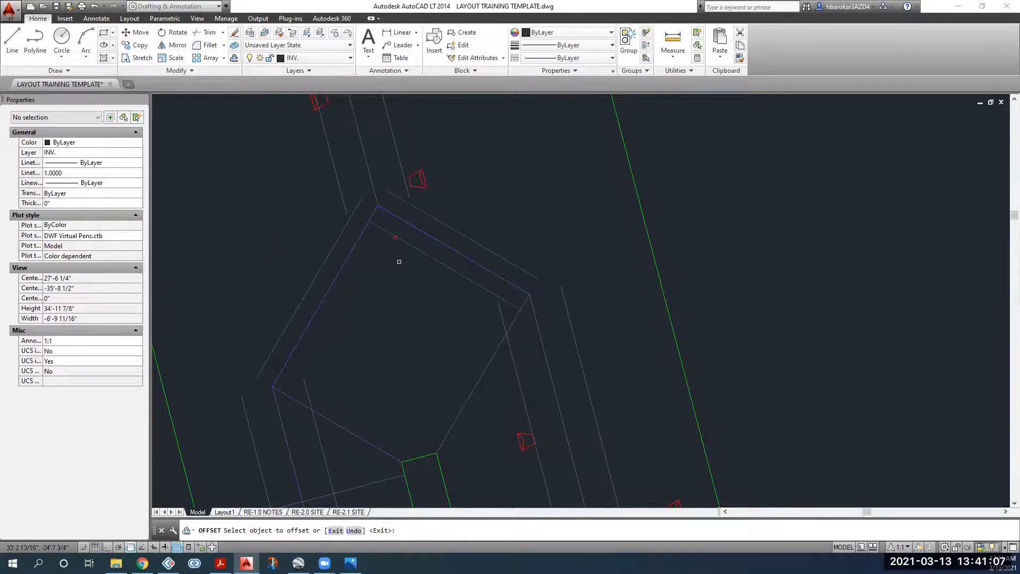
{"action": "left_click", "coordinate": [351, 255]}
{"action": "left_click", "coordinate": [352, 257]}
Step: Offset the remaining lower blue roof lines inward by 18
{"action": "left_click", "coordinate": [478, 381]}
{"action": "left_click", "coordinate": [471, 388]}
{"action": "left_click", "coordinate": [471, 388]}
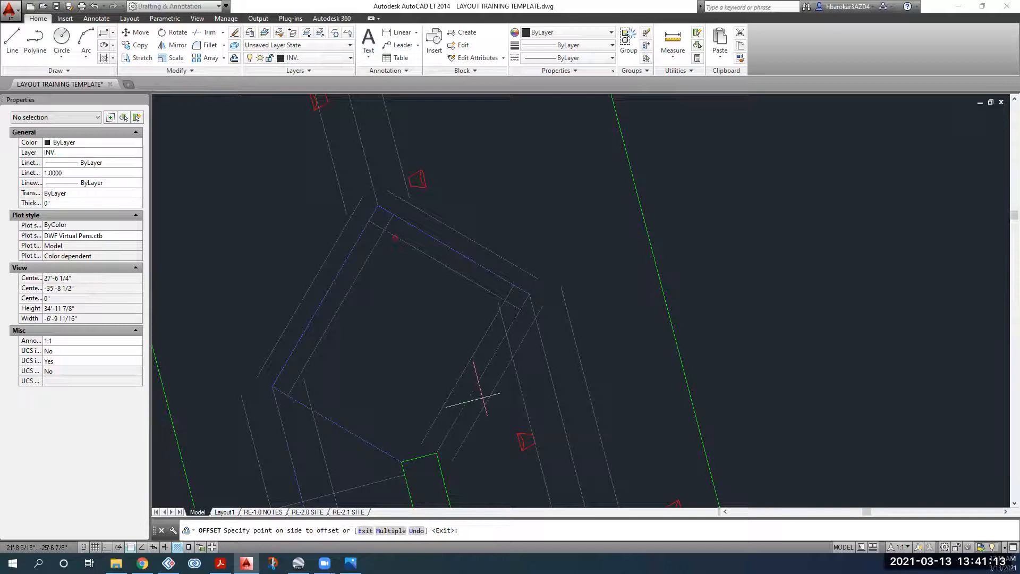
{"action": "left_click", "coordinate": [483, 398]}
{"action": "left_click", "coordinate": [362, 440]}
{"action": "left_click", "coordinate": [369, 429]}
{"action": "scroll", "coordinate": [378, 425], "scroll_direction": "down", "scroll_amount": 4}
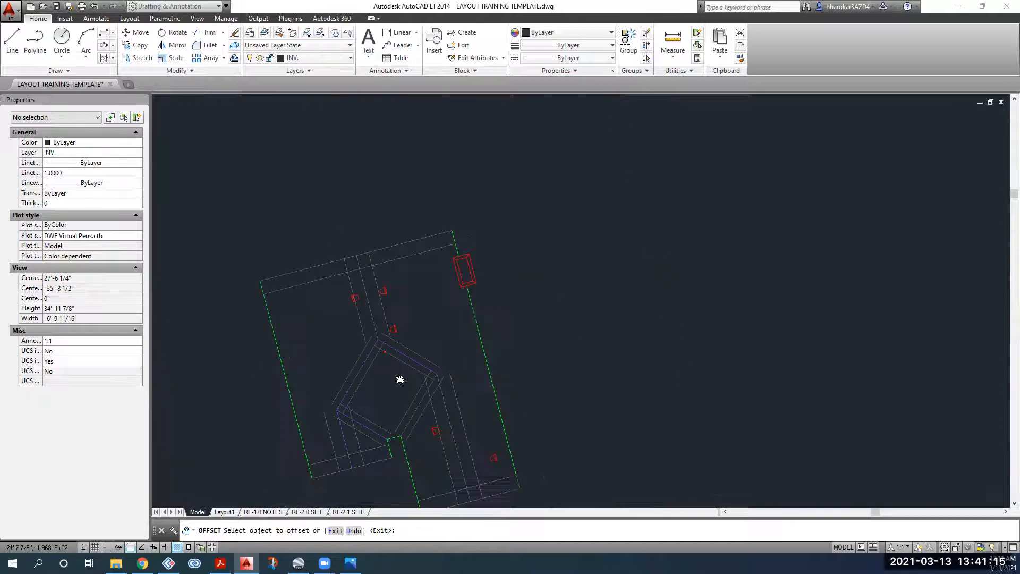
{"action": "middle_click_drag", "start_coordinate": [494, 342], "coordinate": [521, 280]}
{"action": "key", "text": "Escape"}
Step: Reframe the site outline and select the offset polyline near the roof corner
{"action": "middle_click_drag", "start_coordinate": [491, 313], "coordinate": [462, 286]}
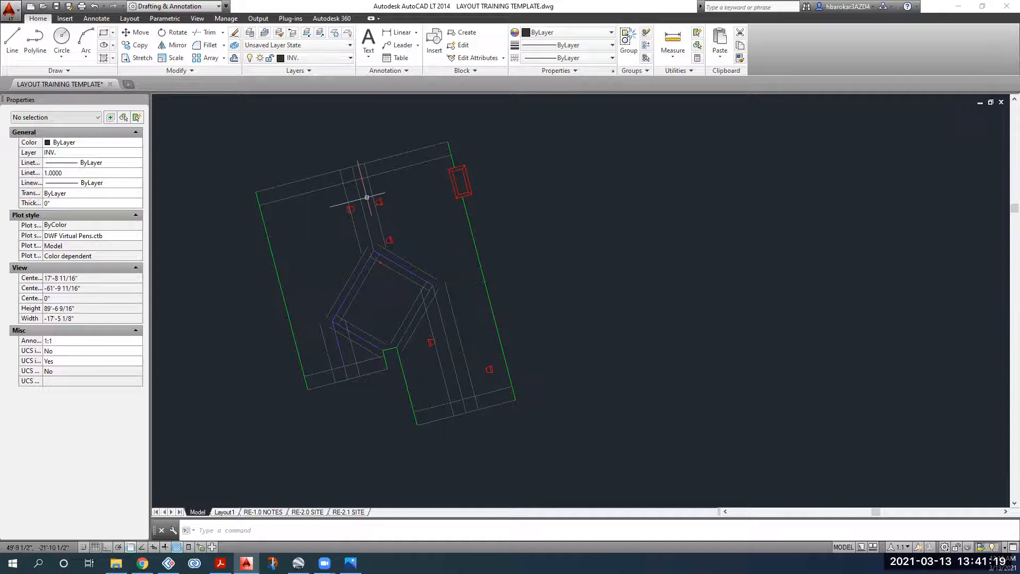
{"action": "scroll", "coordinate": [354, 252], "scroll_direction": "up", "scroll_amount": 4}
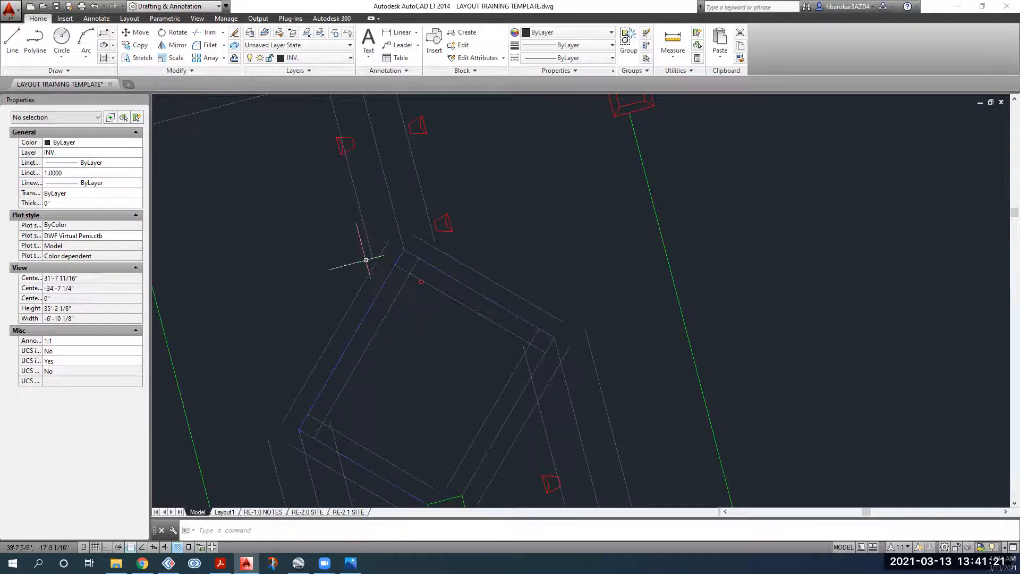
{"action": "scroll", "coordinate": [365, 259], "scroll_direction": "down", "scroll_amount": 4}
{"action": "scroll", "coordinate": [405, 259], "scroll_direction": "up", "scroll_amount": 4}
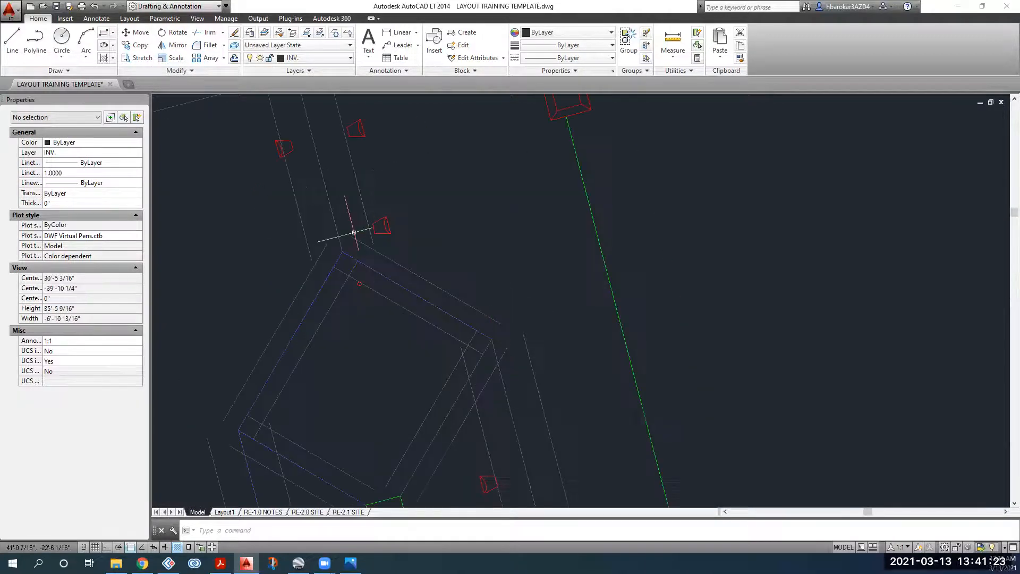
{"action": "left_click", "coordinate": [372, 233]}
{"action": "scroll", "coordinate": [374, 223], "scroll_direction": "up", "scroll_amount": 3}
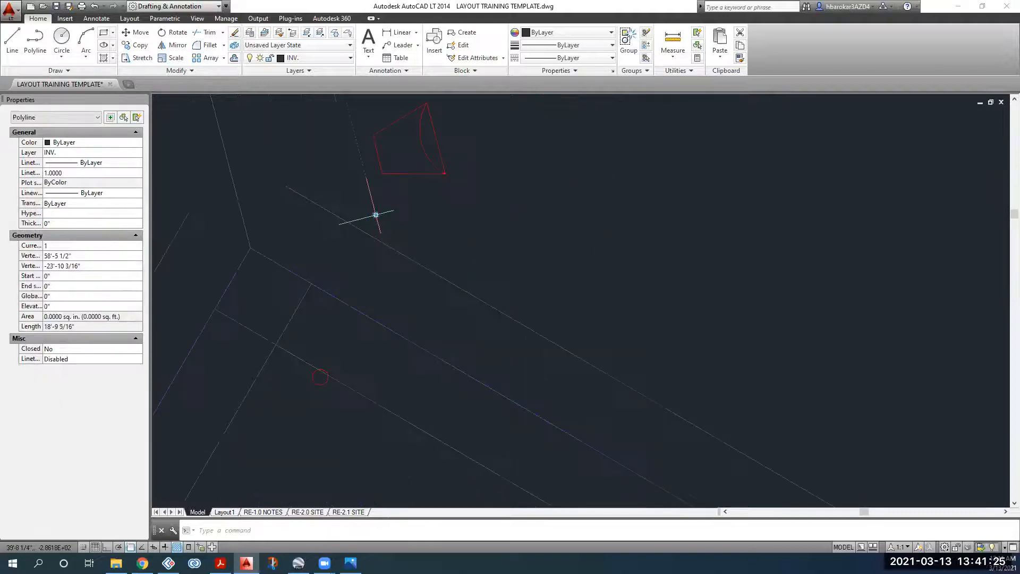
Step: Stretch the ends of two offset polylines down to the new corner points
{"action": "left_click", "coordinate": [375, 215]}
{"action": "left_click", "coordinate": [390, 269]}
{"action": "middle_click_drag", "start_coordinate": [390, 269], "coordinate": [580, 246]}
{"action": "key", "text": "Escape"}
{"action": "left_click", "coordinate": [317, 258]}
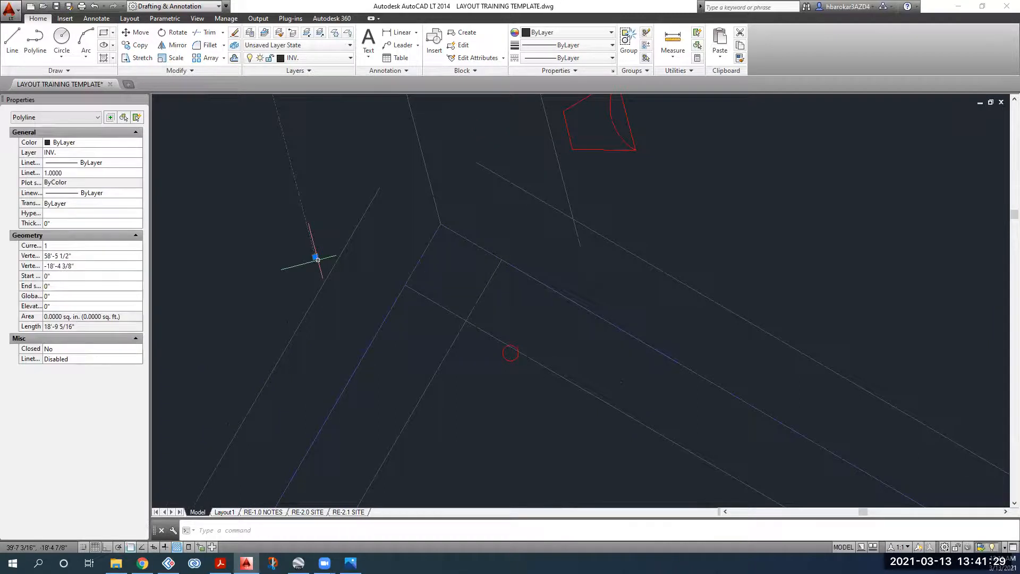
{"action": "left_click", "coordinate": [315, 257]}
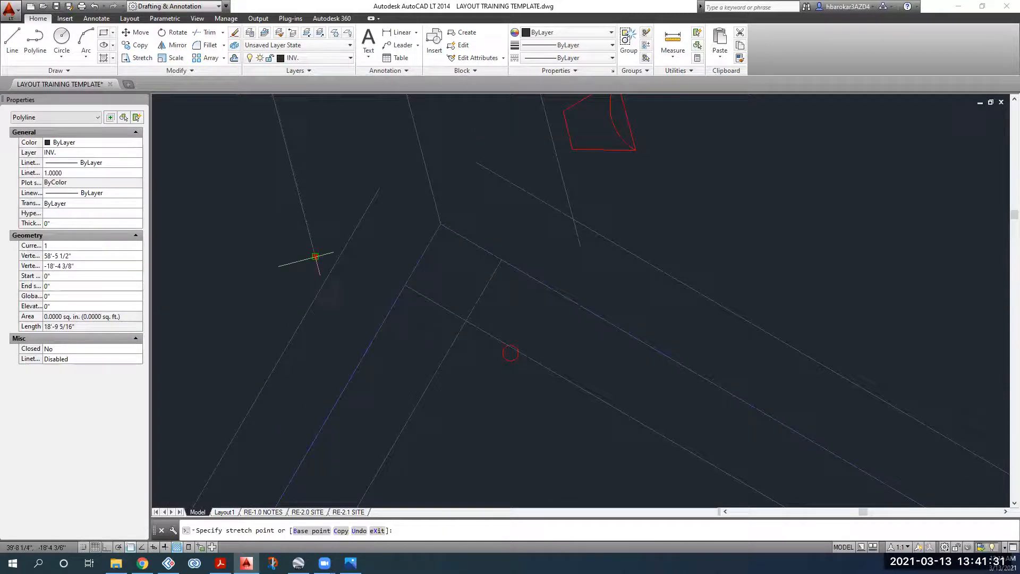
{"action": "left_click", "coordinate": [330, 315]}
{"action": "key", "text": "Escape"}
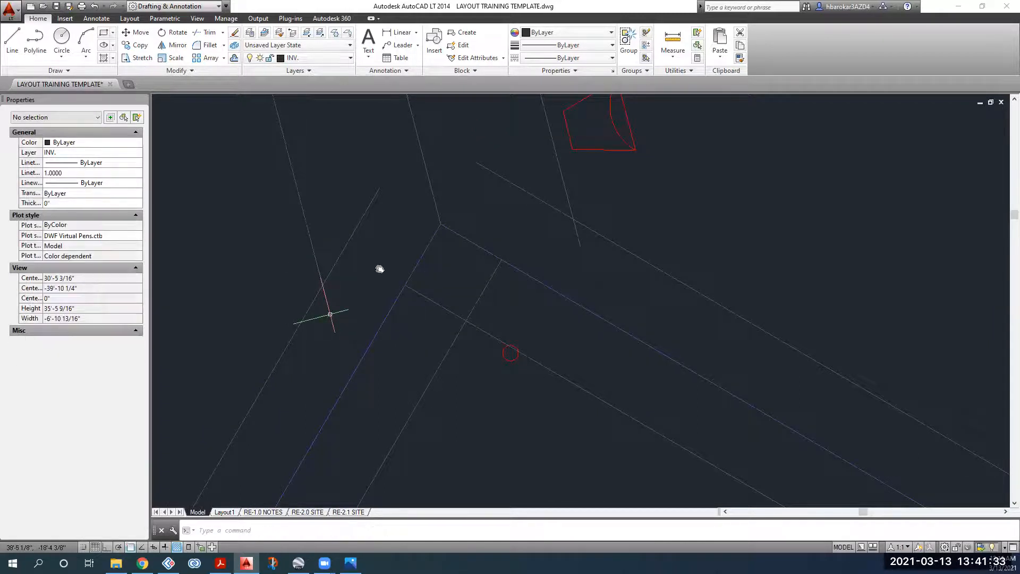
Step: Stretch the lower-edge offset polyline's vertex out to the tracked corner point
{"action": "scroll", "coordinate": [420, 376], "scroll_direction": "down", "scroll_amount": 2}
{"action": "mouse_move", "coordinate": [420, 376]}
{"action": "middle_mouse_down"}
{"action": "mouse_move", "coordinate": [410, 289]}
{"action": "mouse_move", "coordinate": [416, 118]}
{"action": "middle_mouse_up"}
{"action": "scroll", "coordinate": [411, 288], "scroll_direction": "down", "scroll_amount": 2}
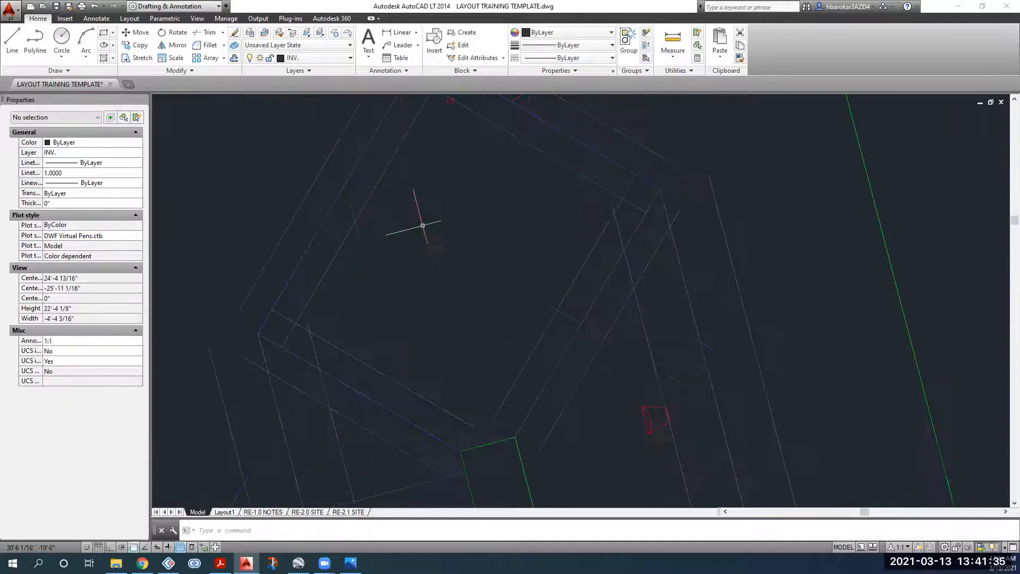
{"action": "left_click", "coordinate": [468, 425]}
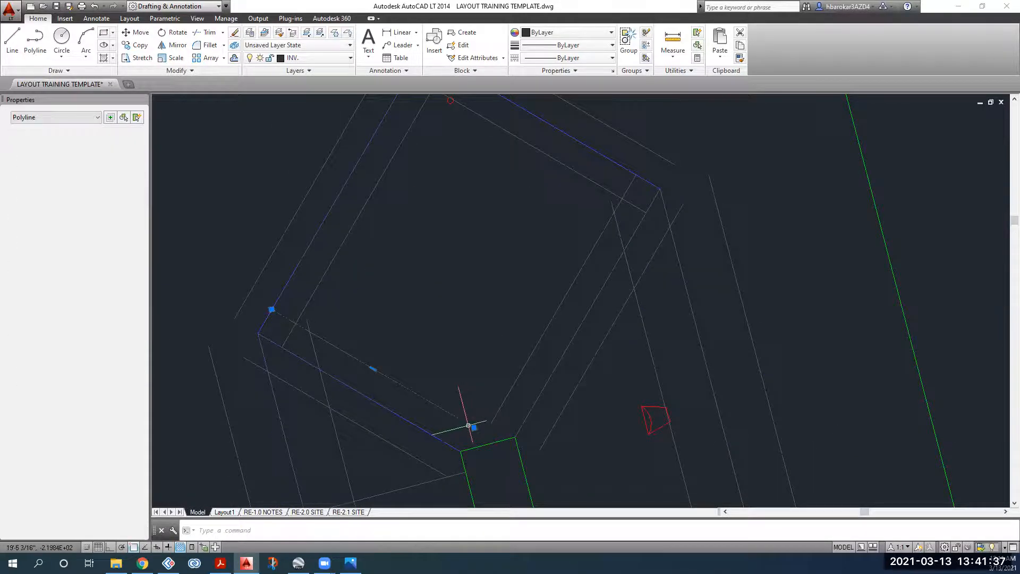
{"action": "scroll", "coordinate": [468, 425], "scroll_direction": "up", "scroll_amount": 2}
{"action": "left_click", "coordinate": [468, 422]}
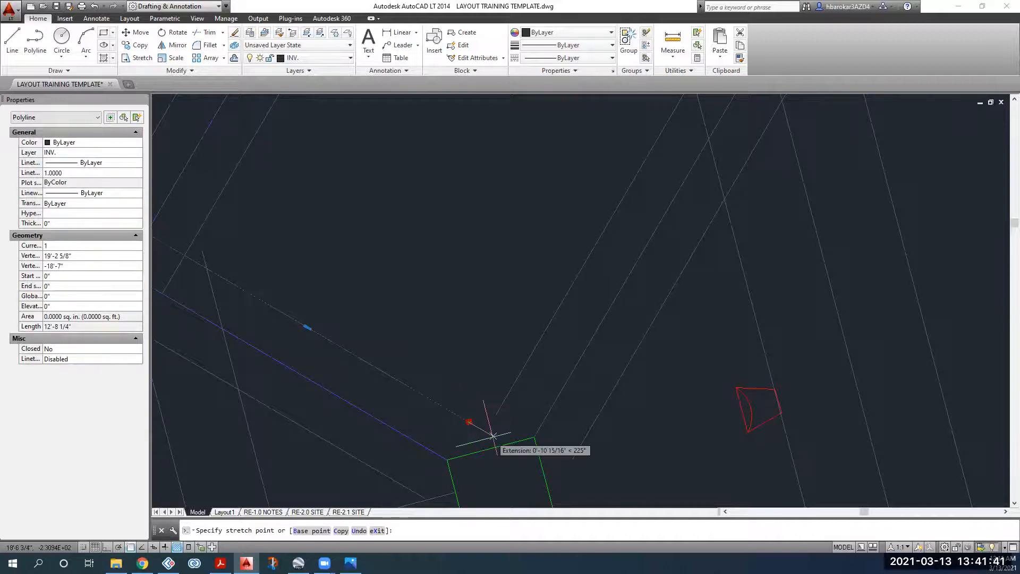
{"action": "left_click", "coordinate": [493, 436]}
{"action": "middle_click_drag", "start_coordinate": [493, 435], "coordinate": [457, 366]}
{"action": "key", "text": "Escape"}
Step: Stretch the short corner polyline's end to the extension point
{"action": "scroll", "coordinate": [460, 347], "scroll_direction": "up", "scroll_amount": 3}
{"action": "left_click", "coordinate": [459, 340]}
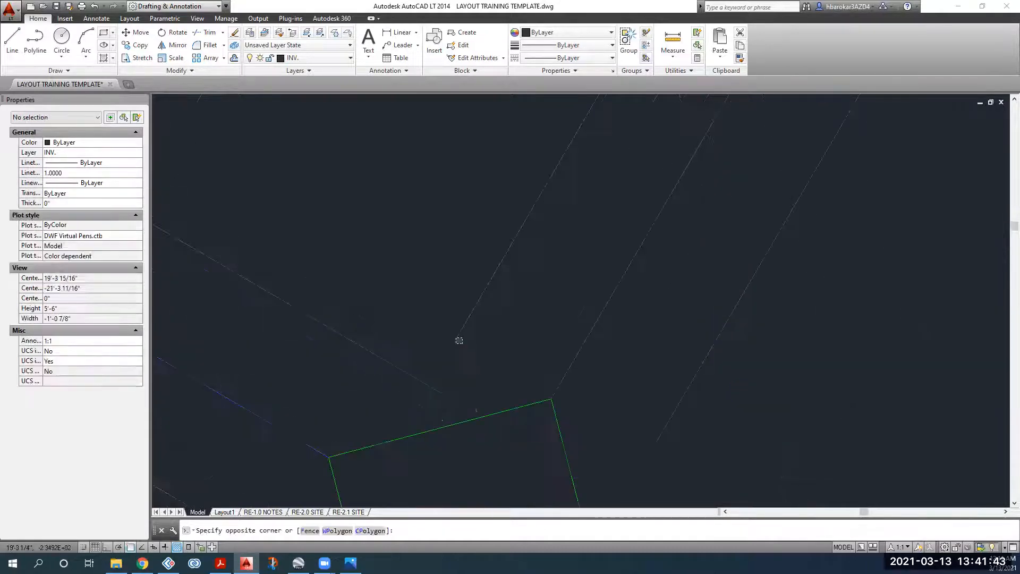
{"action": "left_click", "coordinate": [456, 342]}
{"action": "left_click", "coordinate": [454, 342]}
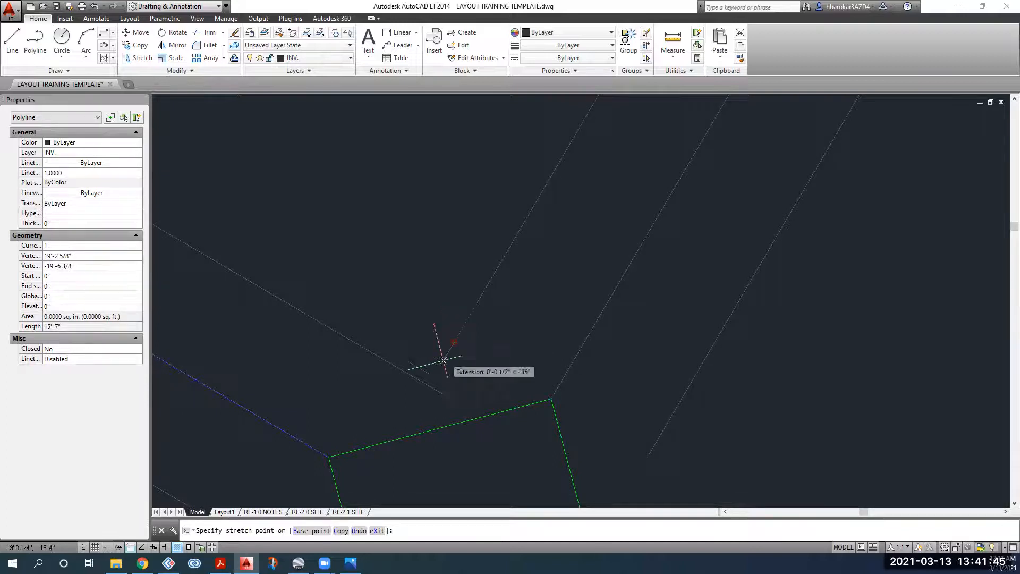
{"action": "left_click", "coordinate": [416, 405]}
Step: Move a polyline from its line endpoint onto the snapped corner
{"action": "scroll", "coordinate": [446, 375], "scroll_direction": "down", "scroll_amount": 3}
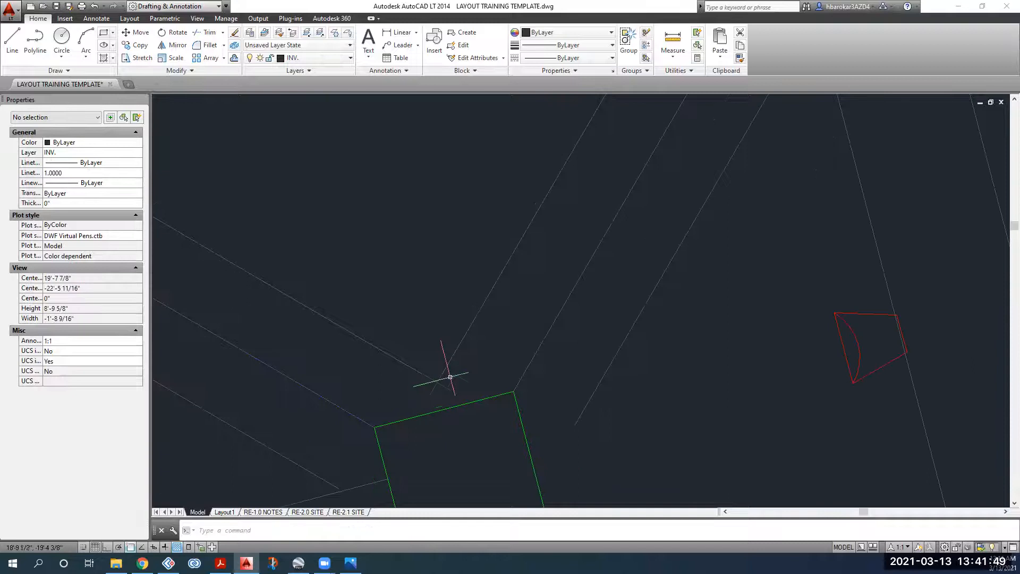
{"action": "scroll", "coordinate": [477, 343], "scroll_direction": "down", "scroll_amount": 2}
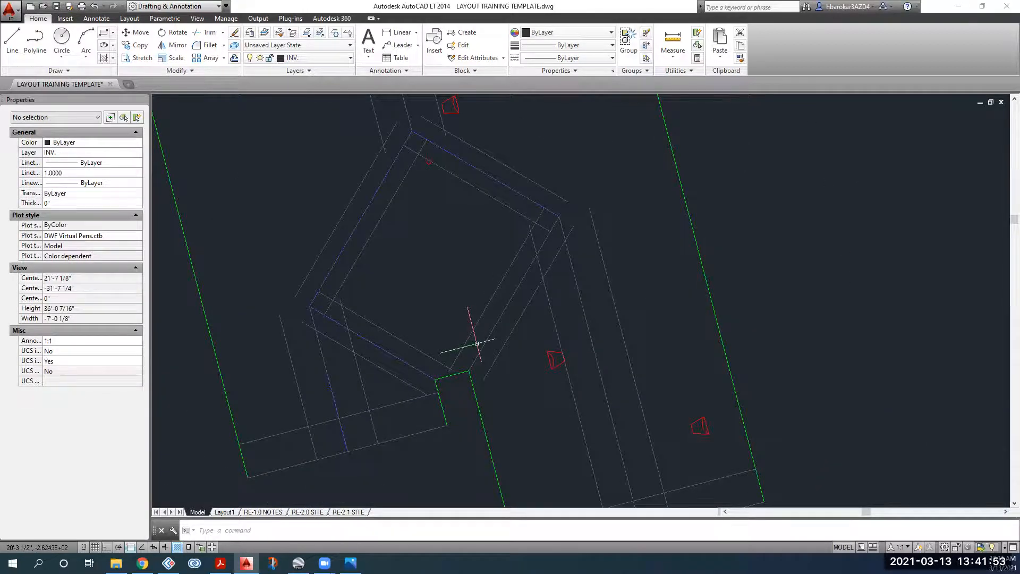
{"action": "left_click", "coordinate": [536, 325]}
{"action": "left_click", "coordinate": [509, 320]}
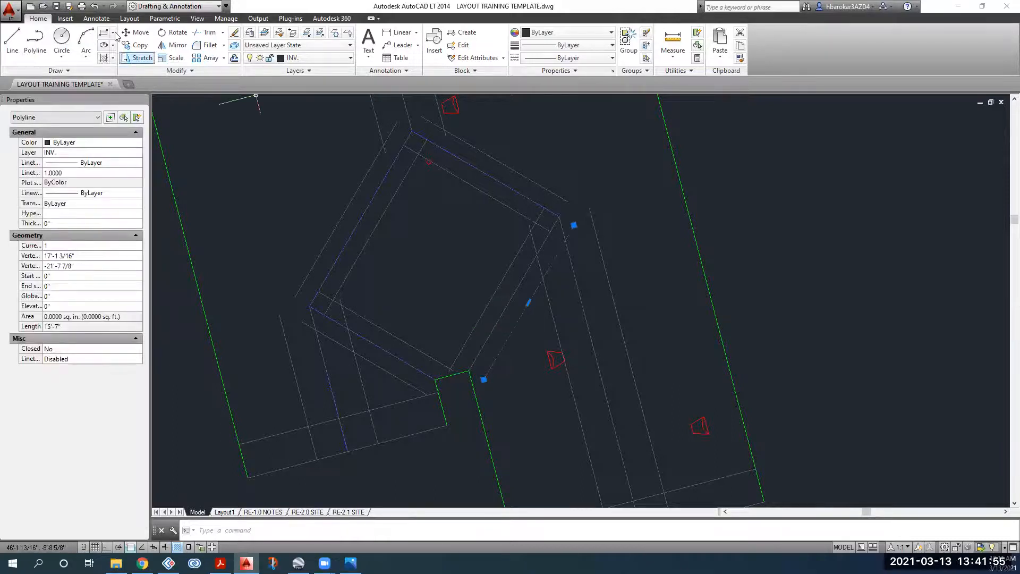
{"action": "left_click", "coordinate": [137, 32]}
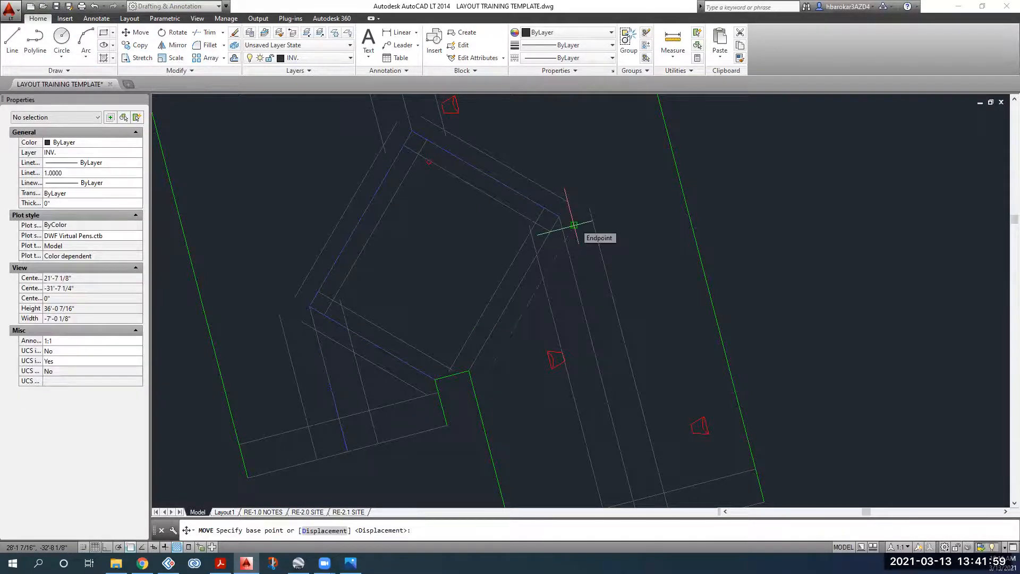
{"action": "left_click", "coordinate": [573, 225]}
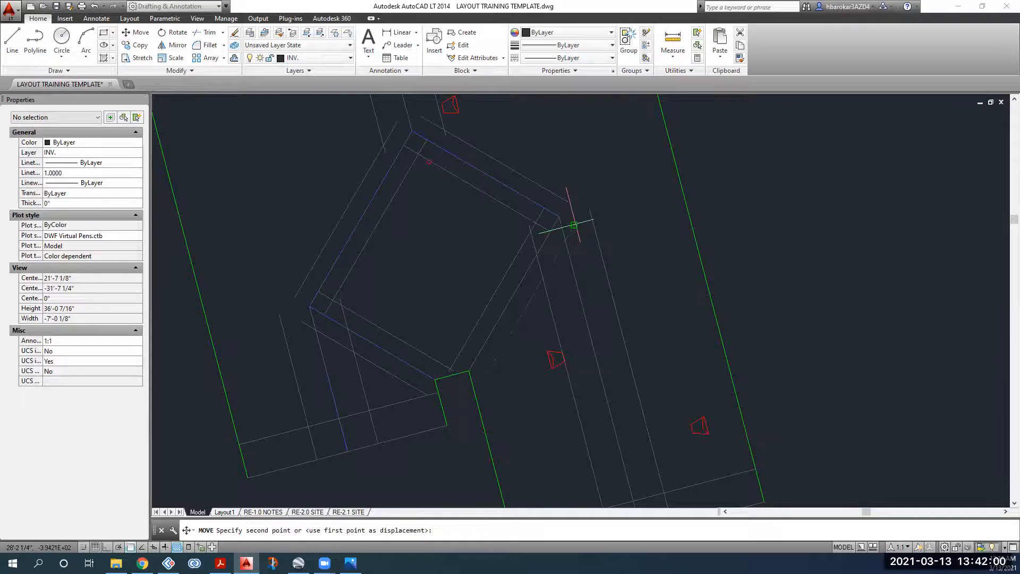
{"action": "left_click", "coordinate": [557, 254]}
Step: Move the lower offset polyline to its new position
{"action": "middle_click_drag", "start_coordinate": [425, 328], "coordinate": [449, 283]}
{"action": "left_click", "coordinate": [415, 332]}
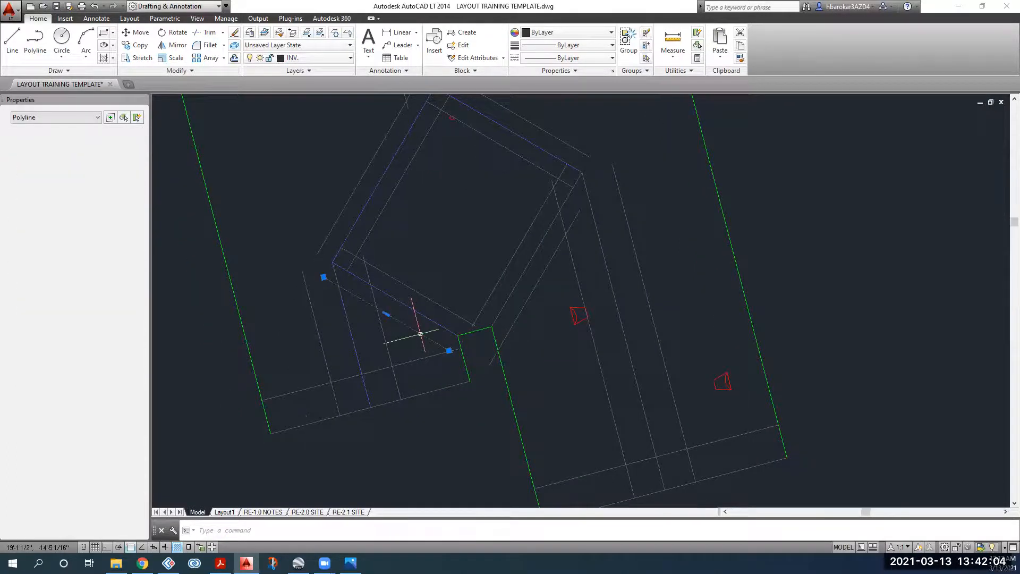
{"action": "left_click", "coordinate": [140, 33]}
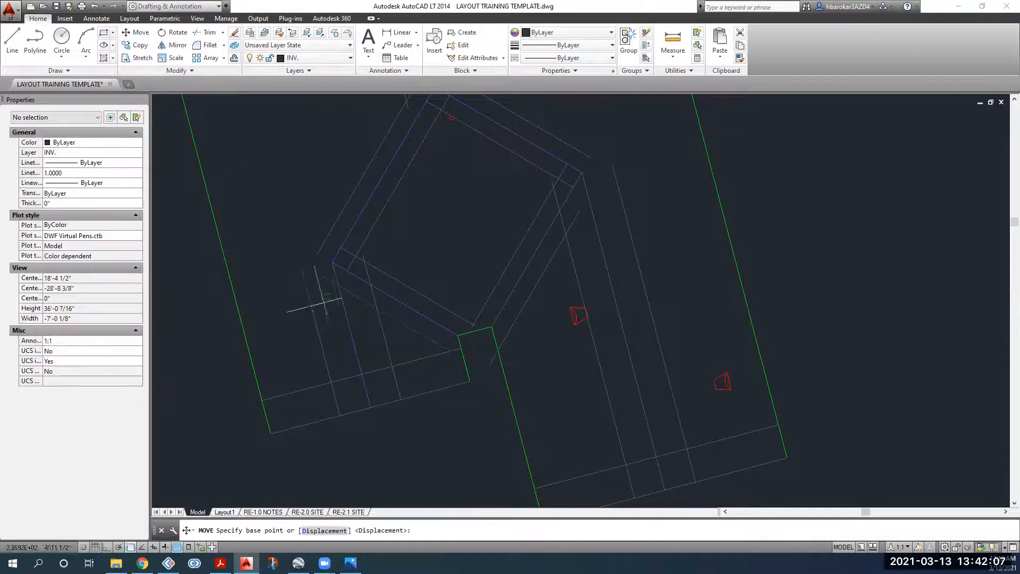
{"action": "left_click", "coordinate": [324, 277]}
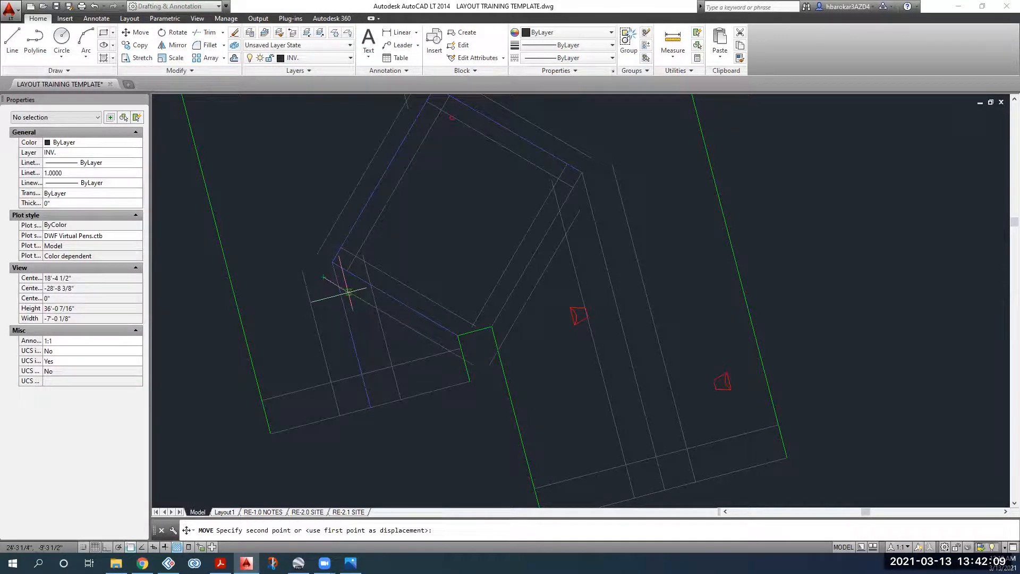
{"action": "left_click", "coordinate": [345, 289]}
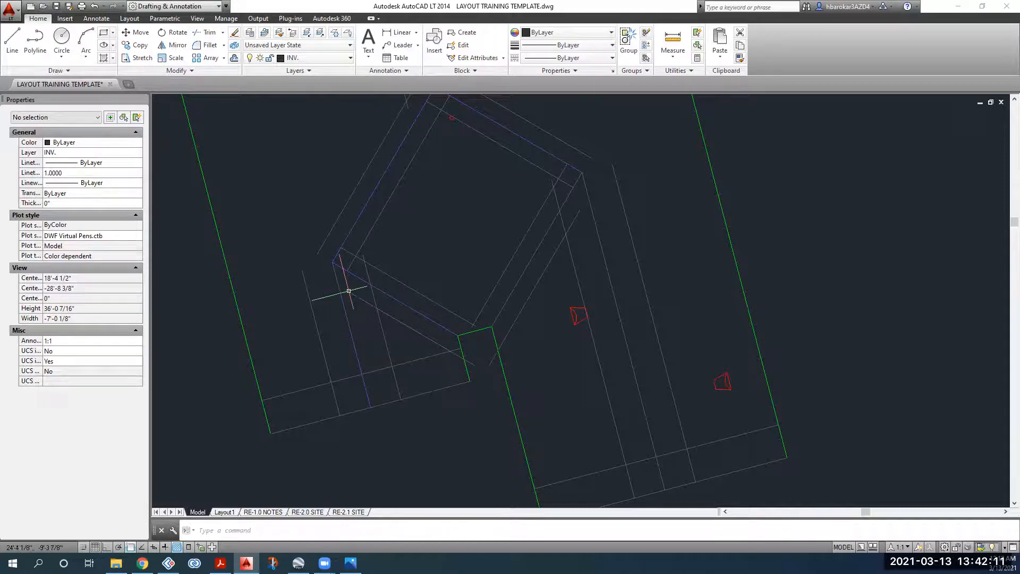
Step: Stretch the inner-edge polyline's endpoint to its new location
{"action": "middle_click_drag", "start_coordinate": [320, 250], "coordinate": [347, 292]}
{"action": "left_click", "coordinate": [348, 292]}
{"action": "left_click", "coordinate": [345, 295]}
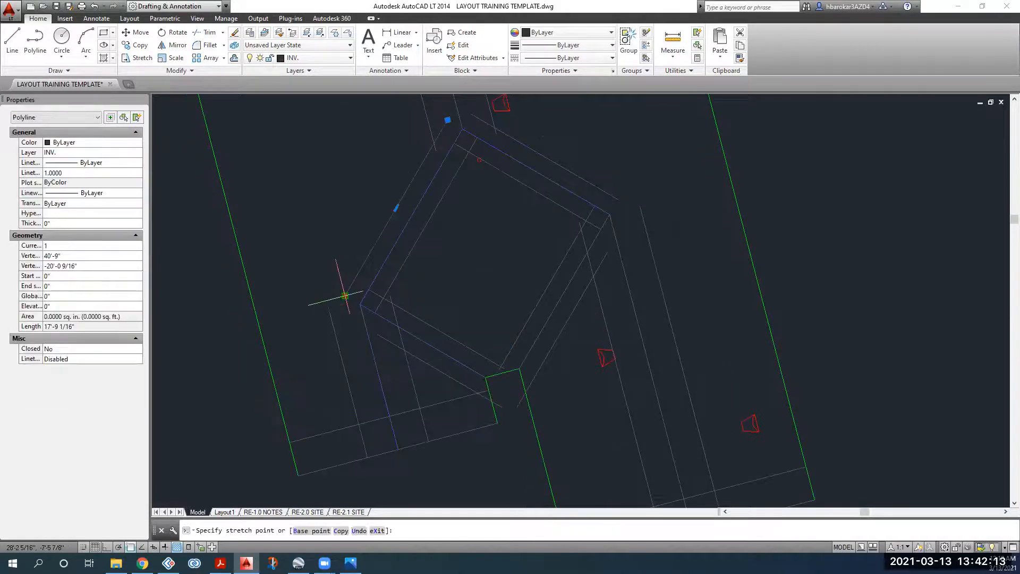
{"action": "scroll", "coordinate": [345, 295], "scroll_direction": "up", "scroll_amount": 3}
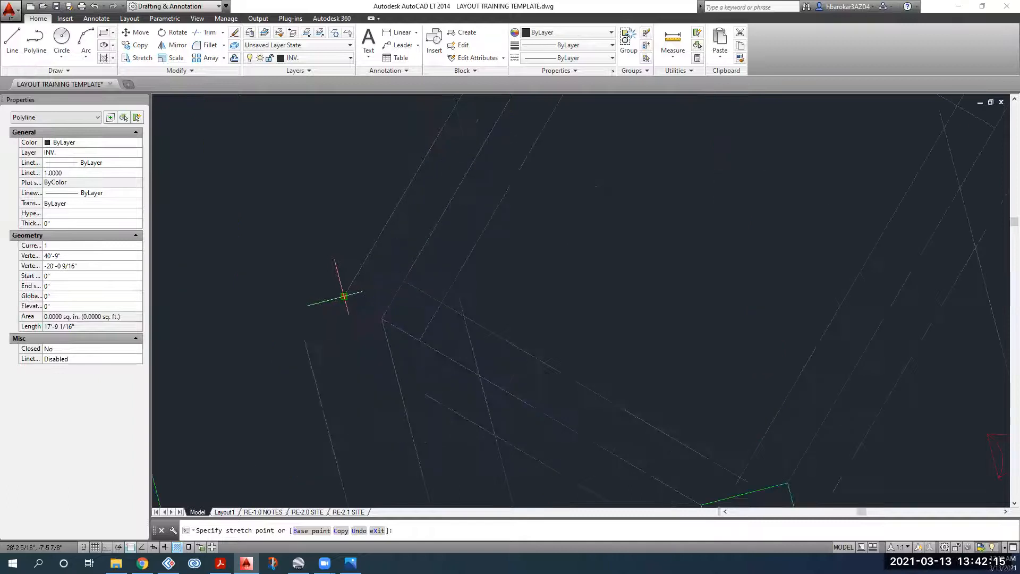
{"action": "left_click", "coordinate": [296, 378]}
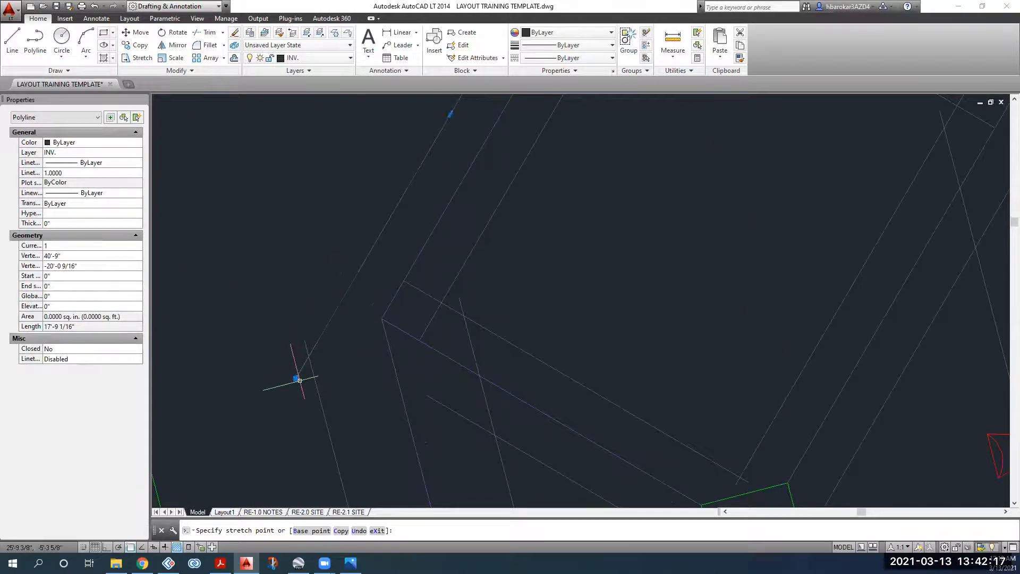
{"action": "key", "text": "Escape"}
Step: Stretch the path-edge polyline's end onto the crossing line of the walkway
{"action": "scroll", "coordinate": [296, 374], "scroll_direction": "down", "scroll_amount": 3}
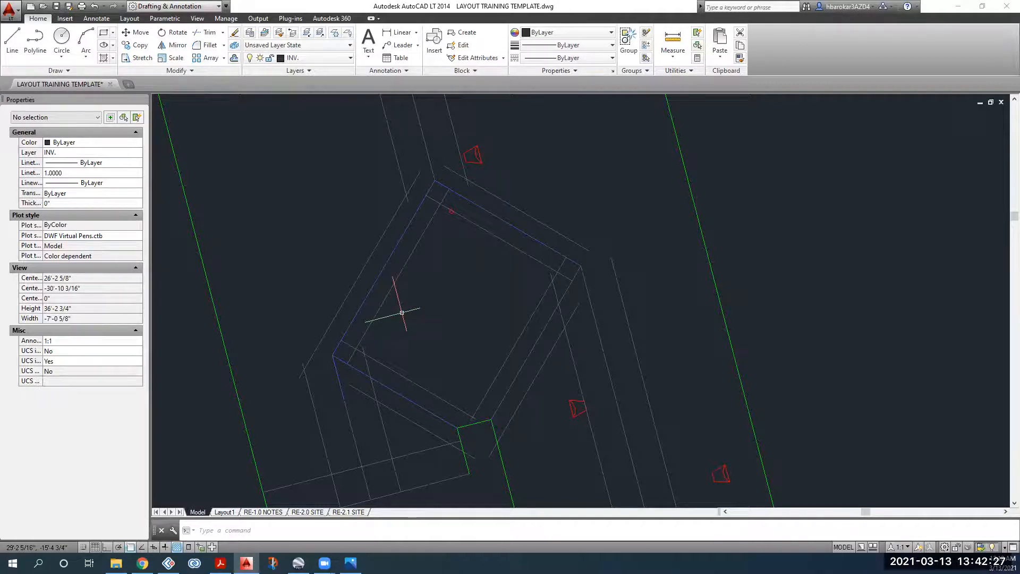
{"action": "scroll", "coordinate": [456, 316], "scroll_direction": "down", "scroll_amount": 2}
{"action": "middle_click_drag", "start_coordinate": [455, 316], "coordinate": [425, 330]}
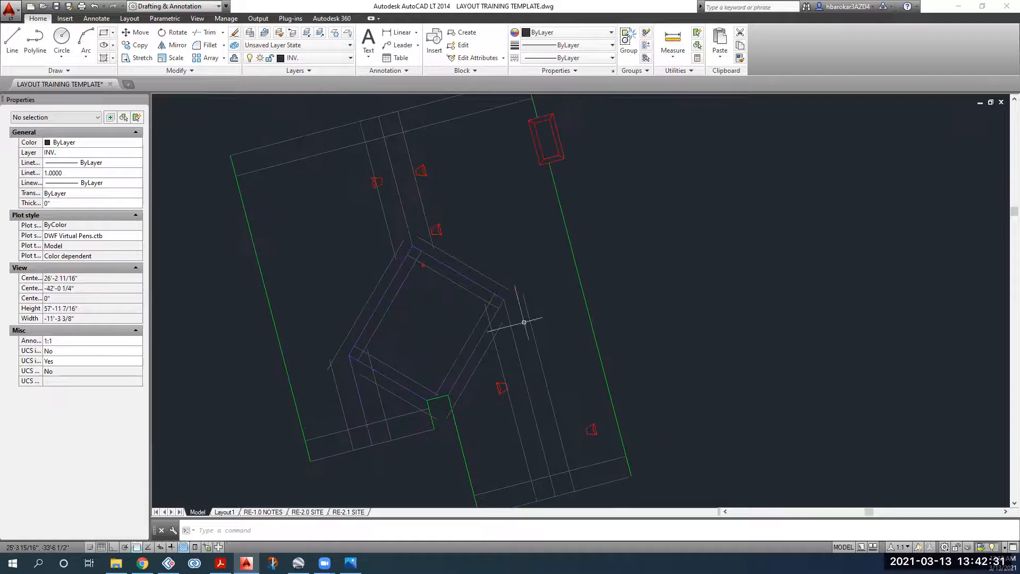
{"action": "left_click", "coordinate": [528, 306]}
{"action": "left_click", "coordinate": [521, 289]}
{"action": "key", "text": "Escape"}
{"action": "scroll", "coordinate": [538, 284], "scroll_direction": "up", "scroll_amount": 4}
{"action": "left_click", "coordinate": [498, 292]}
{"action": "left_click", "coordinate": [504, 297]}
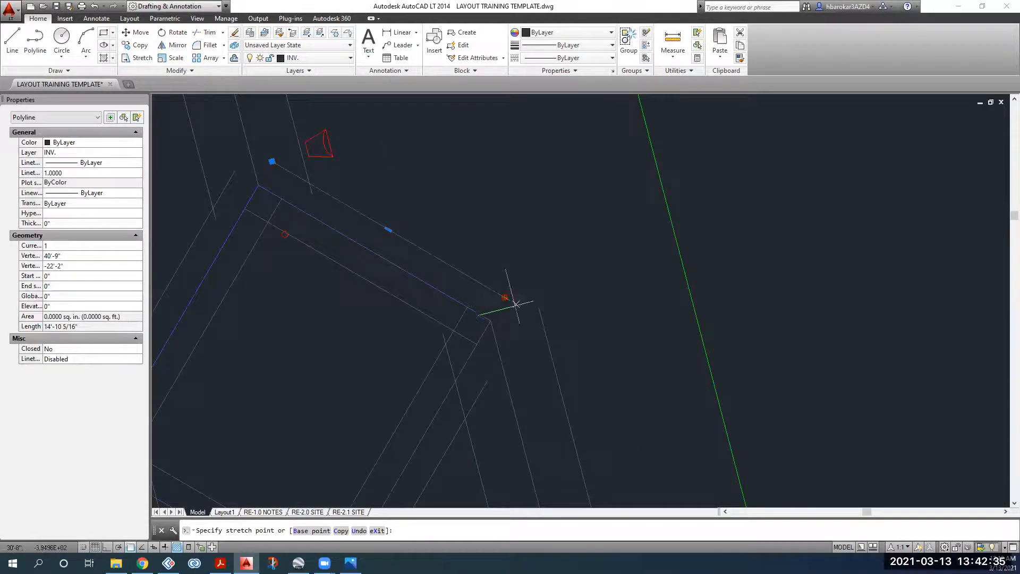
{"action": "left_click", "coordinate": [575, 339]}
{"action": "key", "text": "Escape"}
Step: Re-centre the whole site plan and begin a crossing window beside it
{"action": "scroll", "coordinate": [575, 339], "scroll_direction": "down", "scroll_amount": 2}
{"action": "middle_click_drag", "start_coordinate": [575, 339], "coordinate": [547, 245]}
{"action": "scroll", "coordinate": [483, 383], "scroll_direction": "down", "scroll_amount": 2}
{"action": "mouse_move", "coordinate": [482, 384]}
{"action": "middle_mouse_down"}
{"action": "mouse_move", "coordinate": [533, 377]}
{"action": "mouse_move", "coordinate": [513, 301]}
{"action": "middle_mouse_up"}
{"action": "scroll", "coordinate": [584, 195], "scroll_direction": "down", "scroll_amount": 2}
{"action": "mouse_move", "coordinate": [584, 195]}
{"action": "middle_mouse_down"}
{"action": "mouse_move", "coordinate": [578, 302]}
{"action": "mouse_move", "coordinate": [562, 307]}
{"action": "middle_mouse_up"}
{"action": "left_click", "coordinate": [613, 152]}
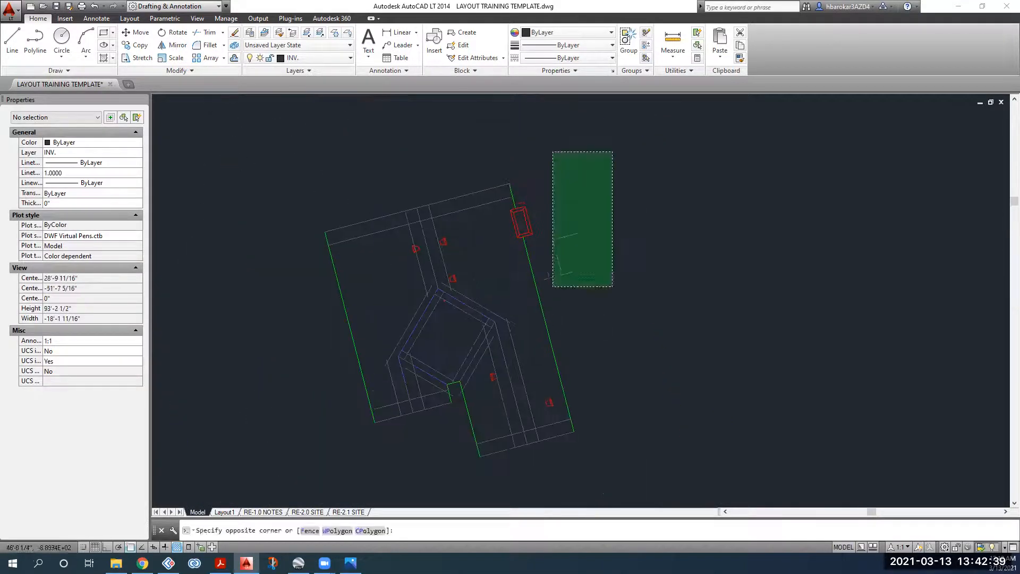
Step: Trim three overshooting line pieces near the first corner, using all plan lines as cutting edges
{"action": "left_click", "coordinate": [338, 472]}
{"action": "key", "text": "Escape"}
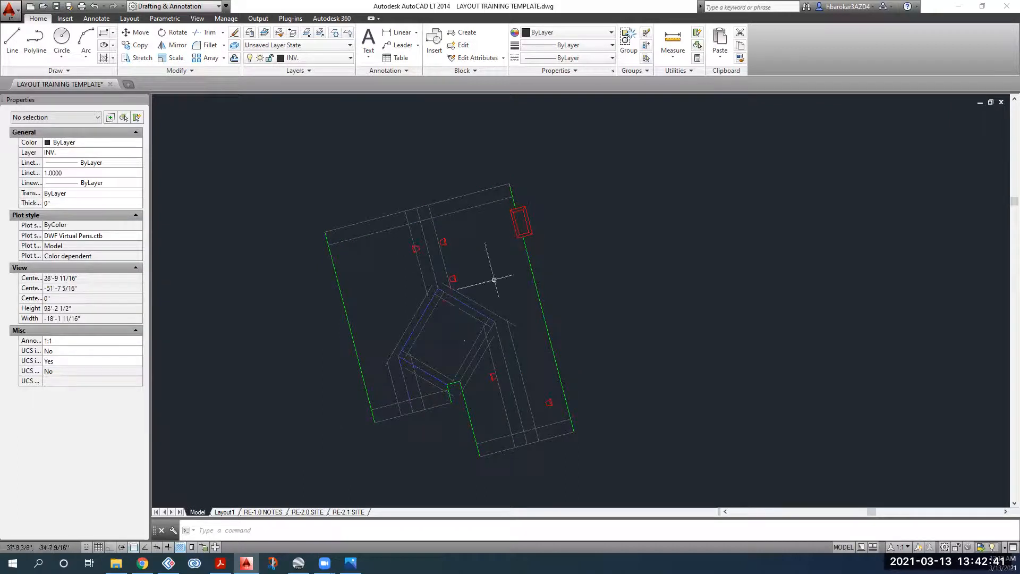
{"action": "left_click", "coordinate": [611, 155]}
{"action": "left_click", "coordinate": [316, 466]}
{"action": "left_click", "coordinate": [207, 33]}
{"action": "scroll", "coordinate": [408, 217], "scroll_direction": "up", "scroll_amount": 5}
{"action": "left_click", "coordinate": [388, 219]}
{"action": "left_click", "coordinate": [416, 225]}
{"action": "left_click", "coordinate": [415, 226]}
{"action": "left_click", "coordinate": [412, 235]}
Step: Trim the four small overshoots at the lower corner
{"action": "middle_click_drag", "start_coordinate": [457, 361], "coordinate": [452, 343]}
{"action": "middle_click_drag", "start_coordinate": [459, 380], "coordinate": [408, 272]}
{"action": "middle_click_drag", "start_coordinate": [301, 471], "coordinate": [352, 288]}
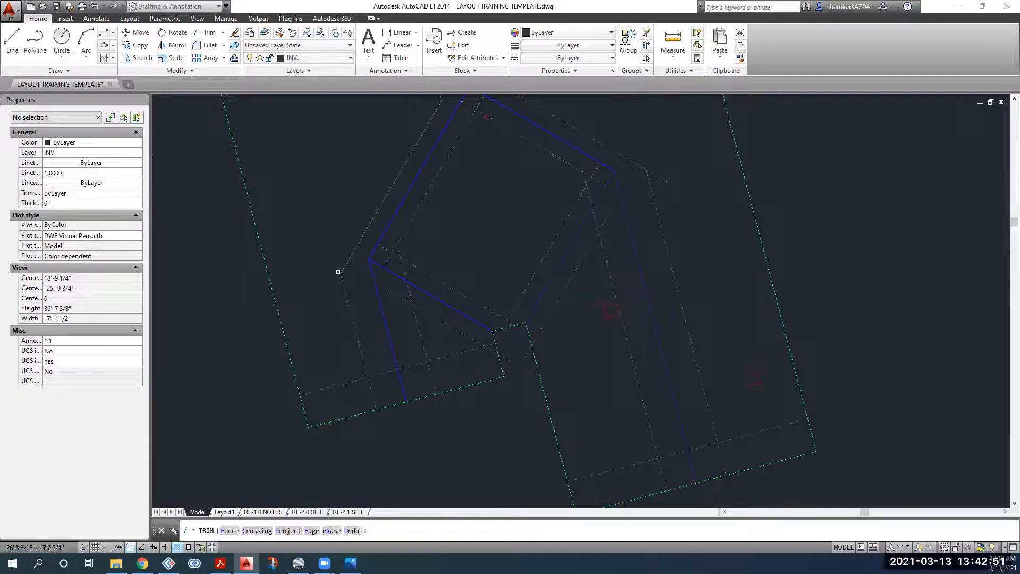
{"action": "left_click", "coordinate": [381, 378]}
{"action": "left_click", "coordinate": [380, 371]}
{"action": "left_click", "coordinate": [373, 390]}
{"action": "left_click", "coordinate": [370, 391]}
{"action": "key", "text": "Escape"}
Step: Trim the segment running past the edge against the lower-left lines
{"action": "left_click", "coordinate": [451, 441]}
{"action": "left_click", "coordinate": [291, 327]}
{"action": "left_click", "coordinate": [207, 34]}
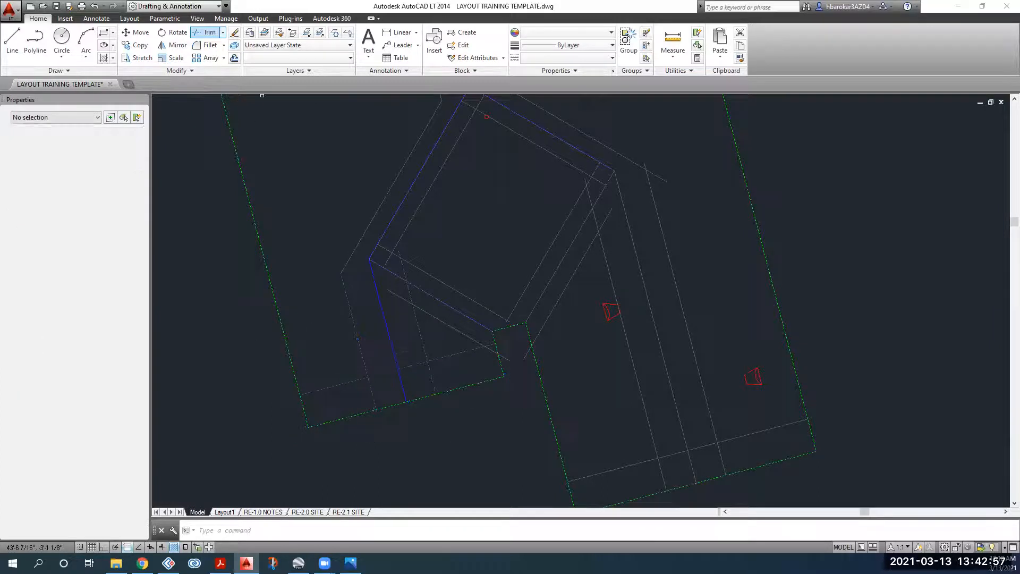
{"action": "left_click", "coordinate": [437, 377]}
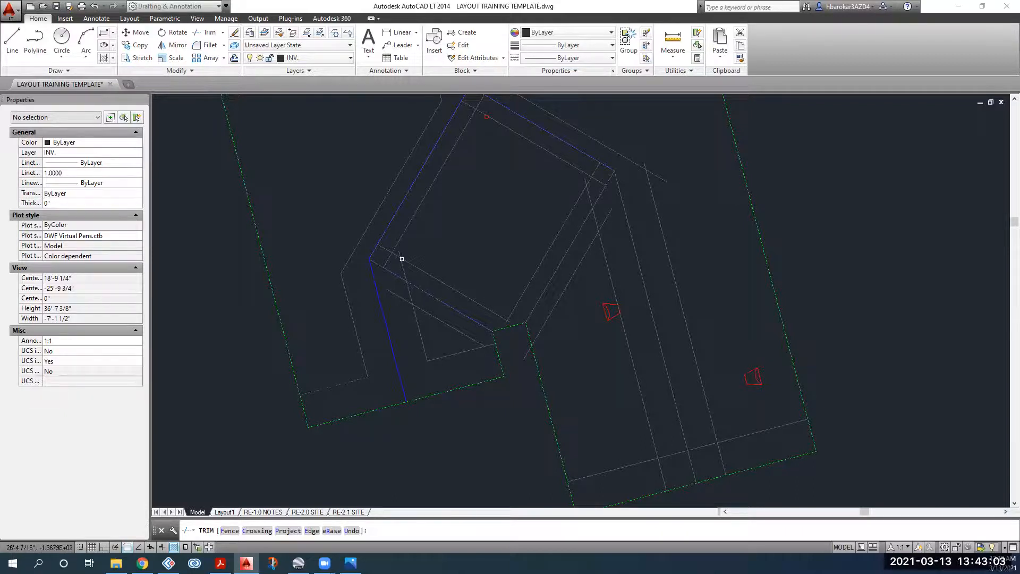
{"action": "key", "text": "Escape"}
Step: Trim overshooting line ends using the 31 selected lines as cutting edges
{"action": "left_click", "coordinate": [855, 180]}
{"action": "left_click", "coordinate": [293, 450]}
{"action": "left_click", "coordinate": [200, 34]}
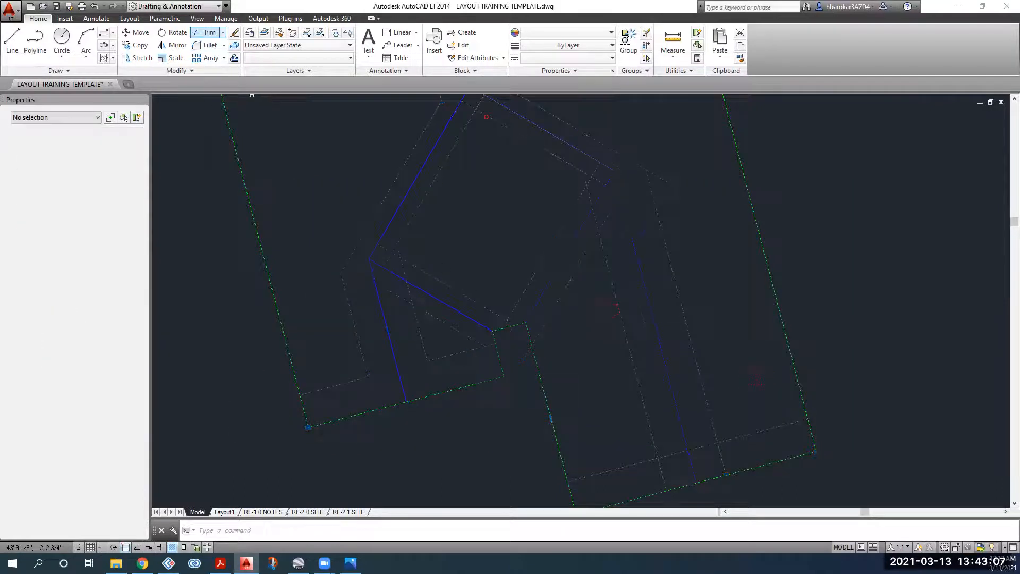
{"action": "scroll", "coordinate": [391, 239], "scroll_direction": "up", "scroll_amount": 3}
{"action": "left_click", "coordinate": [419, 259]}
{"action": "left_click", "coordinate": [429, 277]}
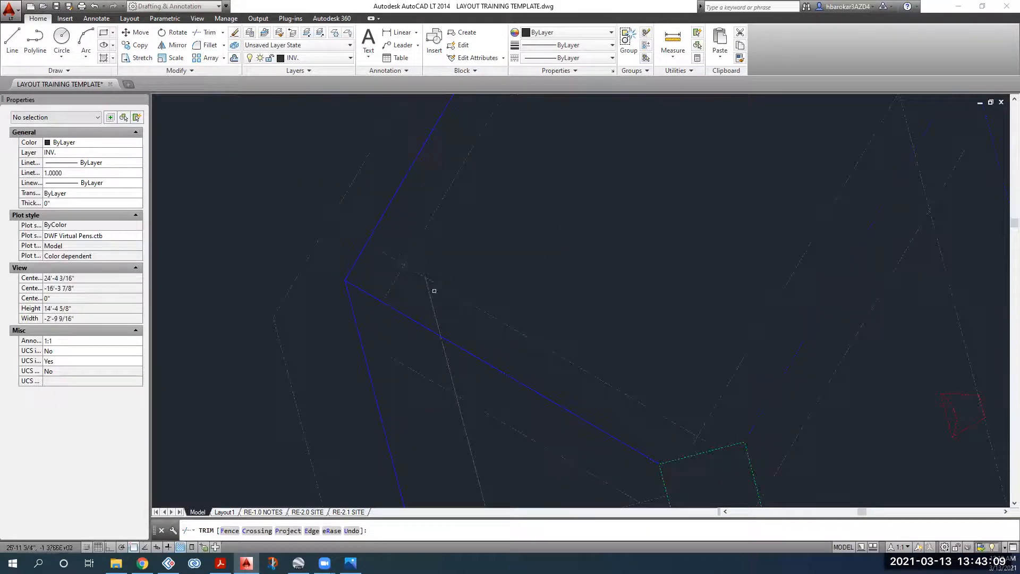
{"action": "scroll", "coordinate": [433, 378], "scroll_direction": "down", "scroll_amount": 2}
{"action": "middle_click_drag", "start_coordinate": [433, 378], "coordinate": [409, 320]}
Step: Remove the dashed piece left of the solid line at the upper-left corner
{"action": "left_click", "coordinate": [409, 324]}
{"action": "left_click", "coordinate": [411, 316]}
{"action": "left_click", "coordinate": [421, 316]}
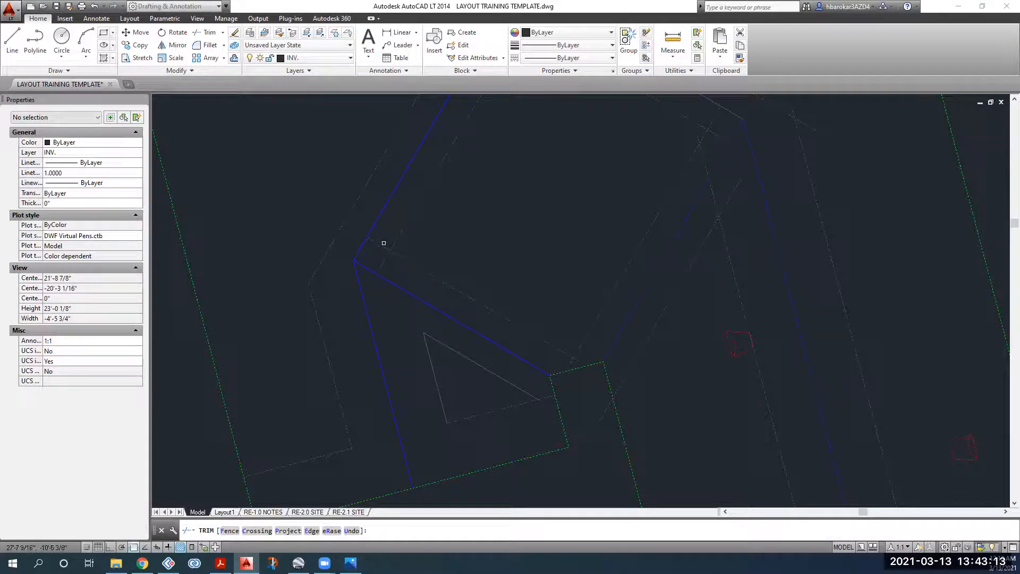
{"action": "key", "text": "Escape"}
{"action": "scroll", "coordinate": [393, 287], "scroll_direction": "down", "scroll_amount": 6}
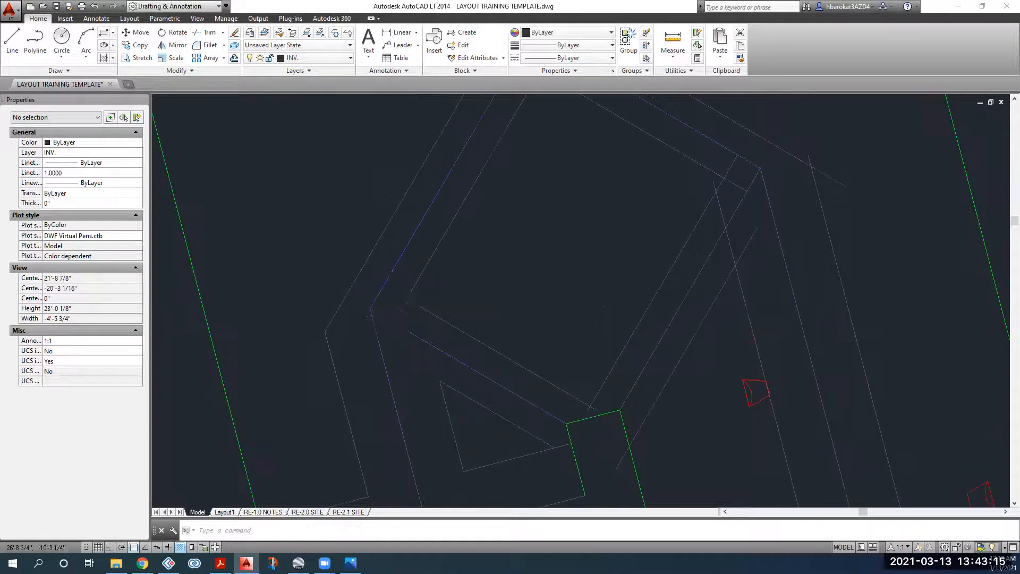
{"action": "left_click", "coordinate": [617, 225]}
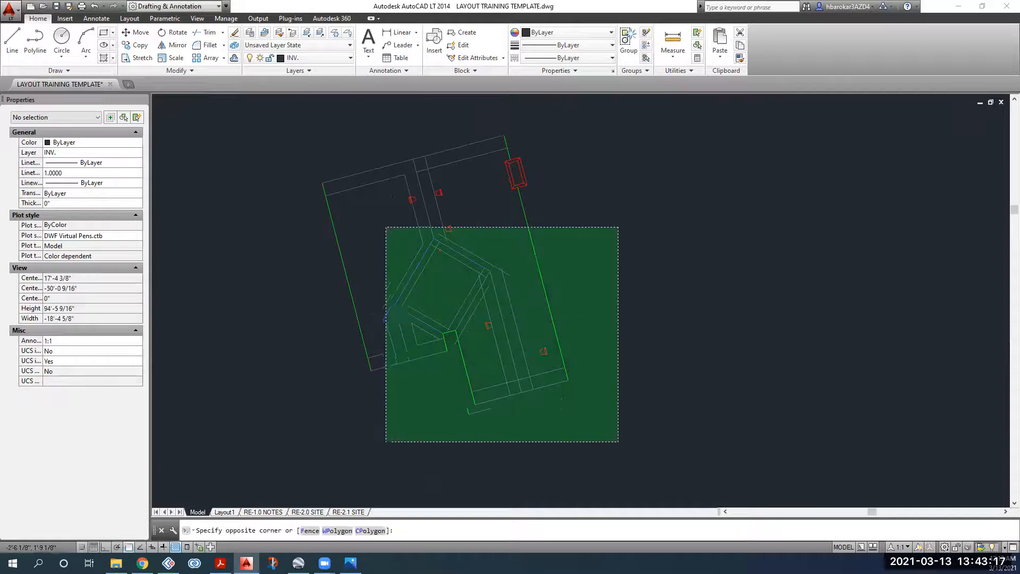
Step: Use the 41 lower-site lines as cutting edges for Trim
{"action": "left_click", "coordinate": [380, 443]}
{"action": "left_click", "coordinate": [203, 32]}
{"action": "scroll", "coordinate": [431, 248], "scroll_direction": "up", "scroll_amount": 5}
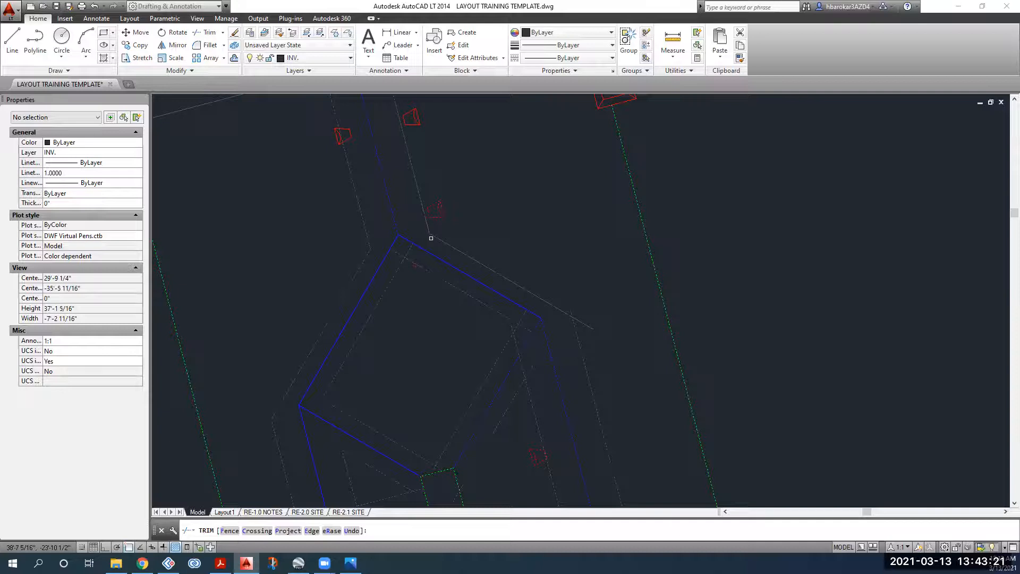
{"action": "scroll", "coordinate": [555, 303], "scroll_direction": "up", "scroll_amount": 5}
{"action": "scroll", "coordinate": [518, 318], "scroll_direction": "up", "scroll_amount": 3}
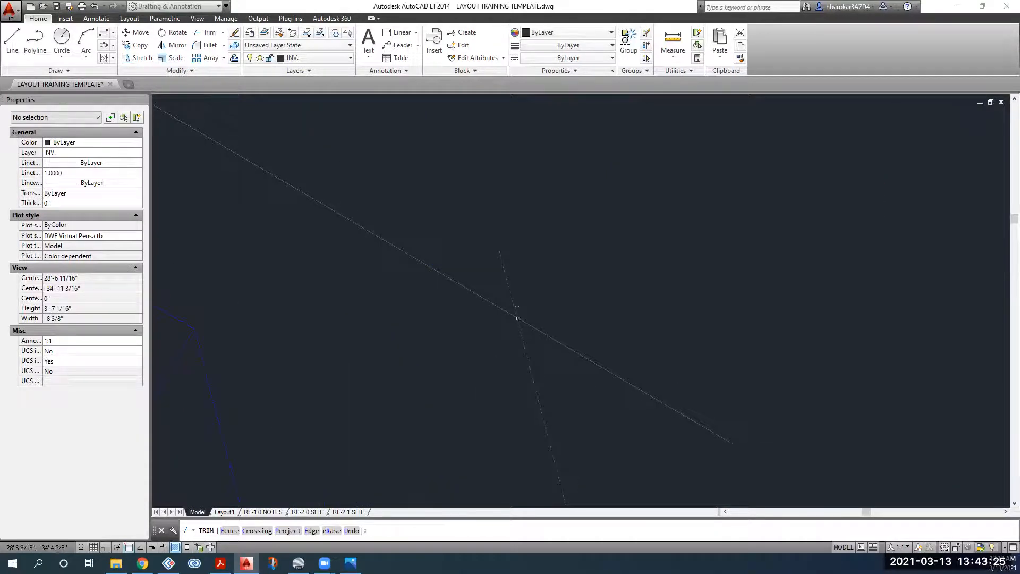
{"action": "scroll", "coordinate": [592, 375], "scroll_direction": "down", "scroll_amount": 8}
{"action": "right_click", "coordinate": [516, 294]}
Step: Trim the grey line ends and leftover pieces at the walkway intersection
{"action": "left_click", "coordinate": [524, 260]}
{"action": "left_click", "coordinate": [494, 396]}
{"action": "left_click", "coordinate": [503, 444]}
{"action": "left_click", "coordinate": [483, 432]}
{"action": "left_click", "coordinate": [449, 438]}
{"action": "left_click", "coordinate": [443, 460]}
Step: Trim the grey line's overshoot past the next intersection
{"action": "scroll", "coordinate": [306, 338], "scroll_direction": "up", "scroll_amount": 4}
{"action": "scroll", "coordinate": [266, 286], "scroll_direction": "down", "scroll_amount": 2}
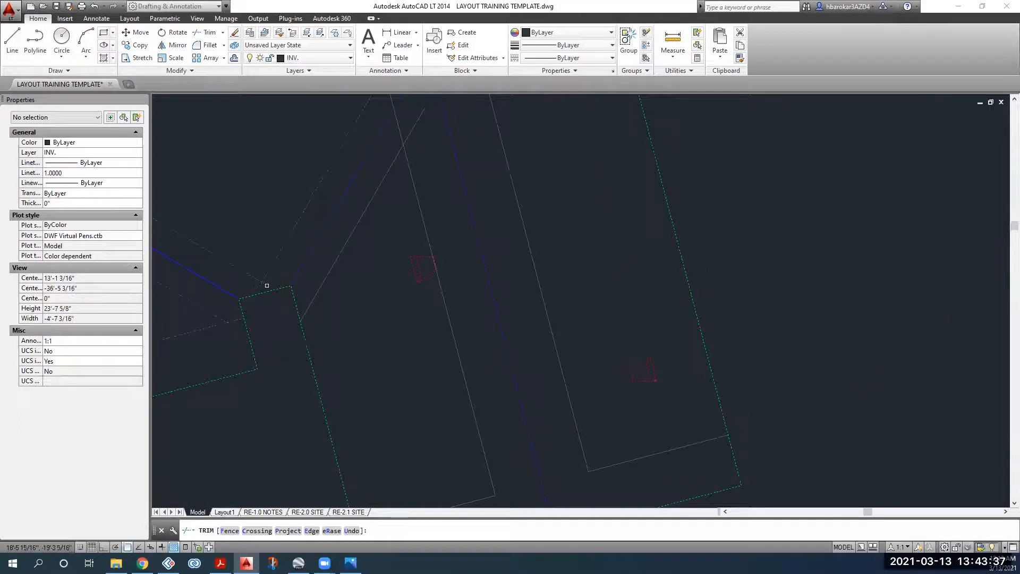
{"action": "scroll", "coordinate": [312, 259], "scroll_direction": "down", "scroll_amount": 4}
{"action": "scroll", "coordinate": [363, 194], "scroll_direction": "up", "scroll_amount": 6}
{"action": "left_click", "coordinate": [352, 200]}
{"action": "left_click", "coordinate": [325, 228]}
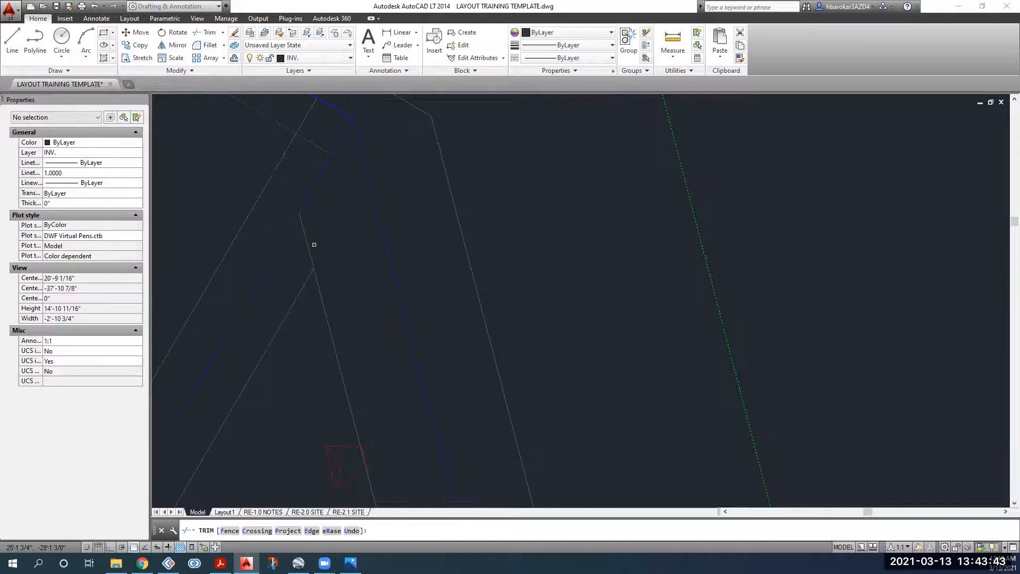
Step: Trim the stub line at the remaining intersection
{"action": "middle_click_drag", "start_coordinate": [303, 248], "coordinate": [325, 325]}
{"action": "scroll", "coordinate": [333, 218], "scroll_direction": "down", "scroll_amount": 2}
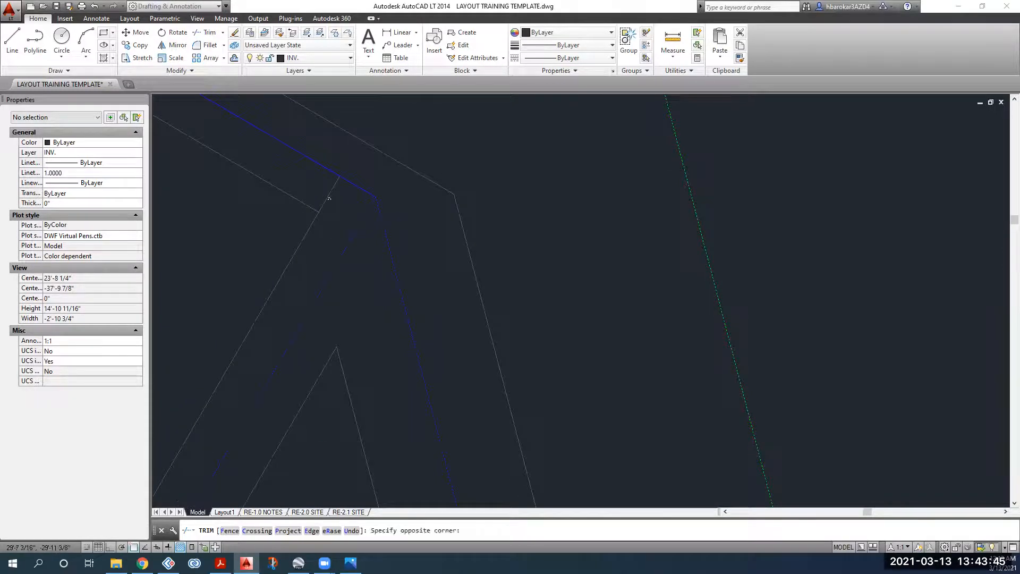
{"action": "scroll", "coordinate": [323, 193], "scroll_direction": "down", "scroll_amount": 2}
{"action": "middle_click_drag", "start_coordinate": [217, 208], "coordinate": [377, 321]}
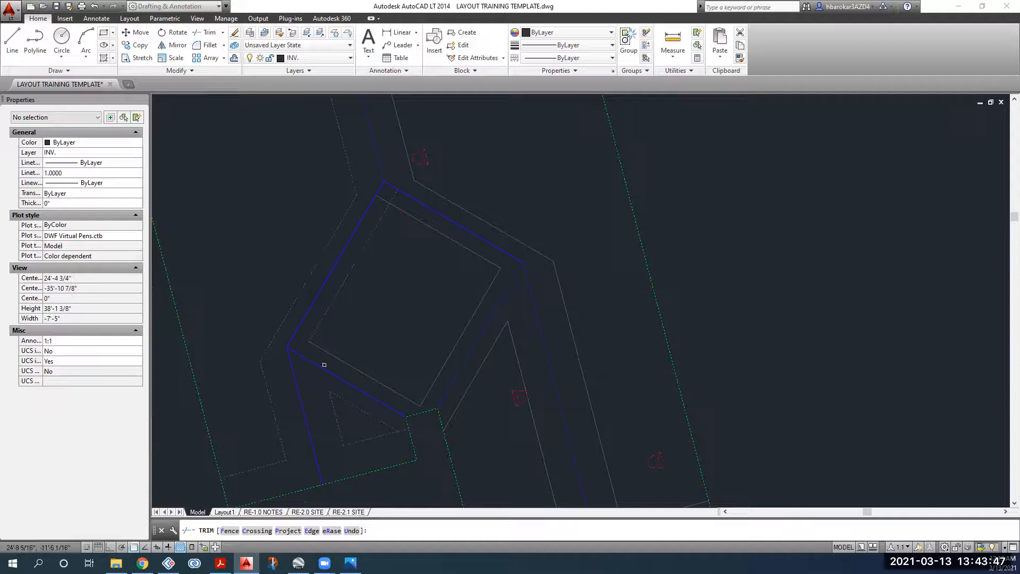
{"action": "left_click", "coordinate": [382, 199]}
{"action": "middle_click_drag", "start_coordinate": [393, 150], "coordinate": [444, 276]}
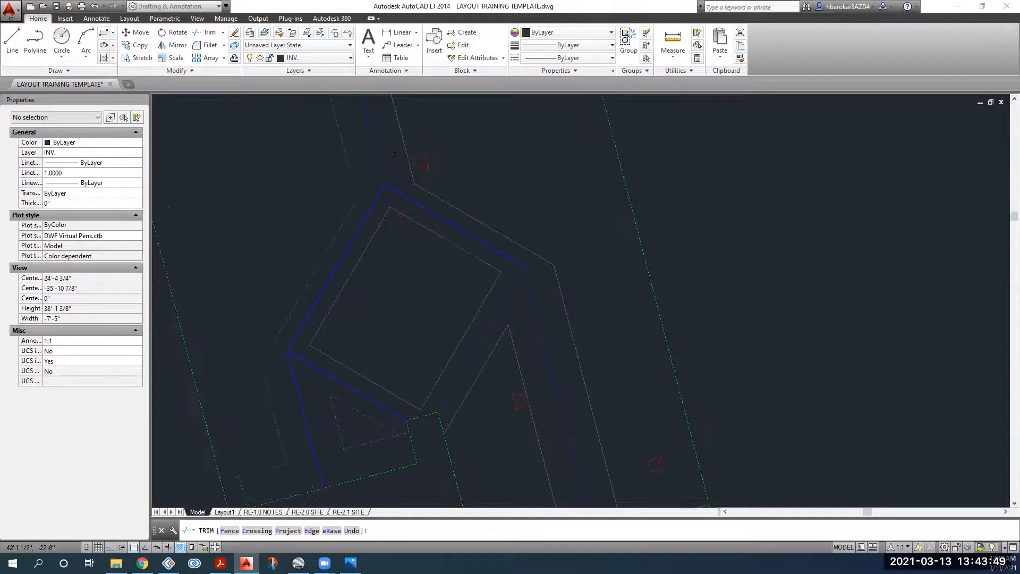
{"action": "key", "text": "Escape"}
Step: Window-select more lines as cutting edges, then cancel the trim
{"action": "scroll", "coordinate": [390, 305], "scroll_direction": "down", "scroll_amount": 2}
{"action": "left_click_drag", "start_coordinate": [504, 166], "coordinate": [319, 341]}
{"action": "left_click", "coordinate": [204, 32]}
{"action": "scroll", "coordinate": [407, 233], "scroll_direction": "up", "scroll_amount": 2}
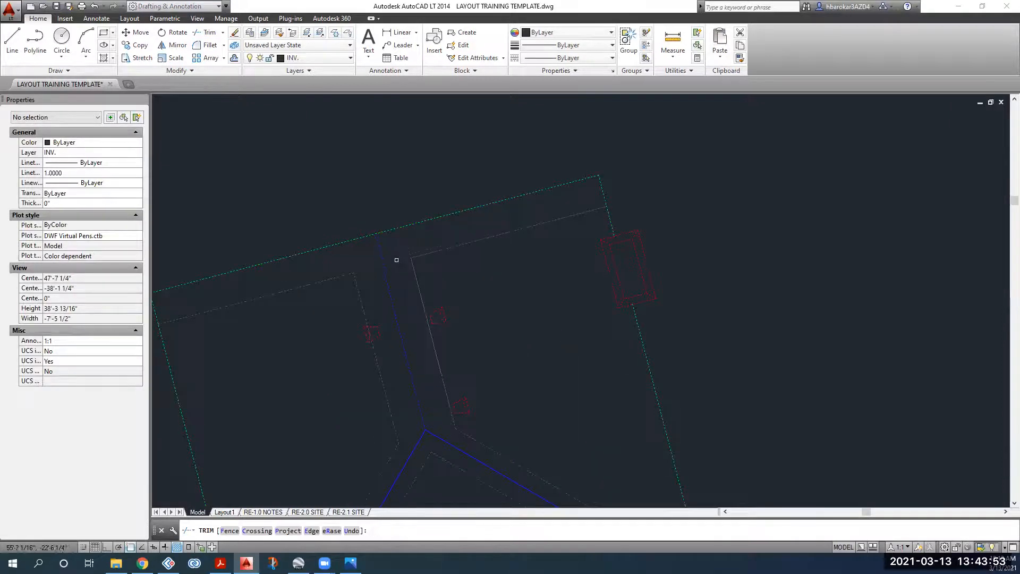
{"action": "key", "text": "Escape"}
{"action": "scroll", "coordinate": [384, 161], "scroll_direction": "down", "scroll_amount": 2}
Step: Select four walkway path polylines around the roof, then clear the selection
{"action": "left_click", "coordinate": [372, 184]}
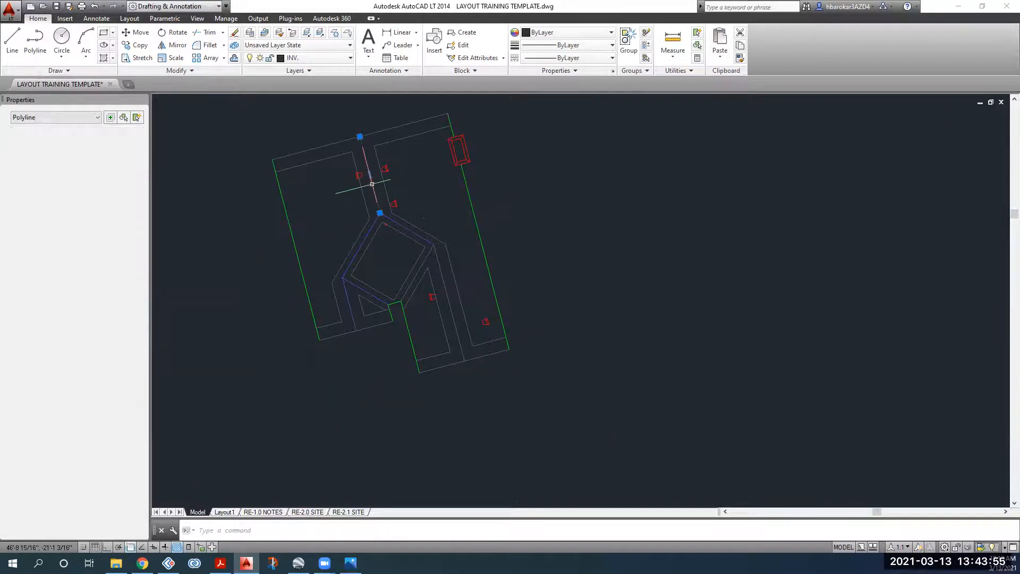
{"action": "left_click", "coordinate": [393, 220]}
{"action": "left_click", "coordinate": [359, 249]}
{"action": "left_click", "coordinate": [357, 290]}
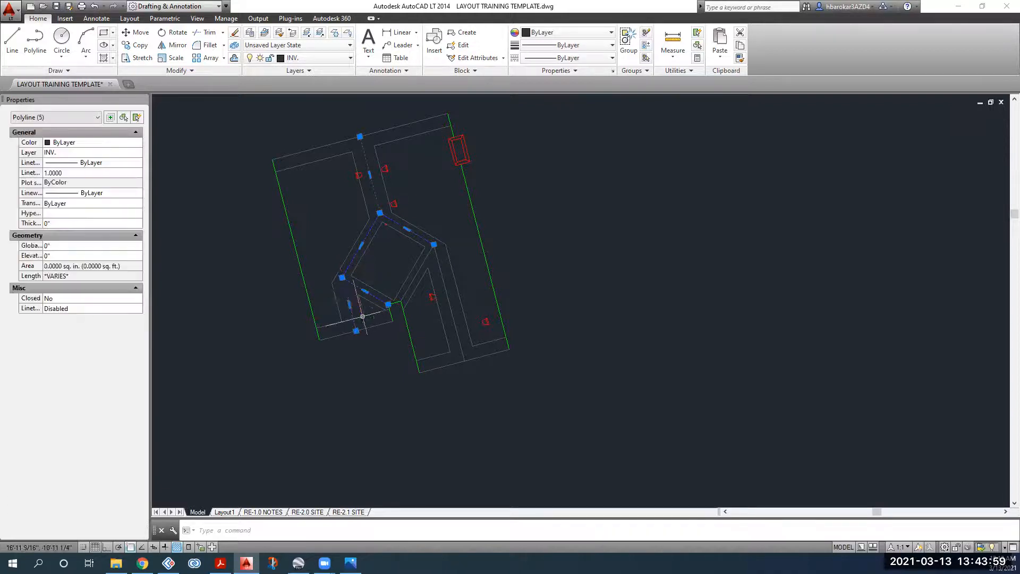
{"action": "key", "text": "Escape"}
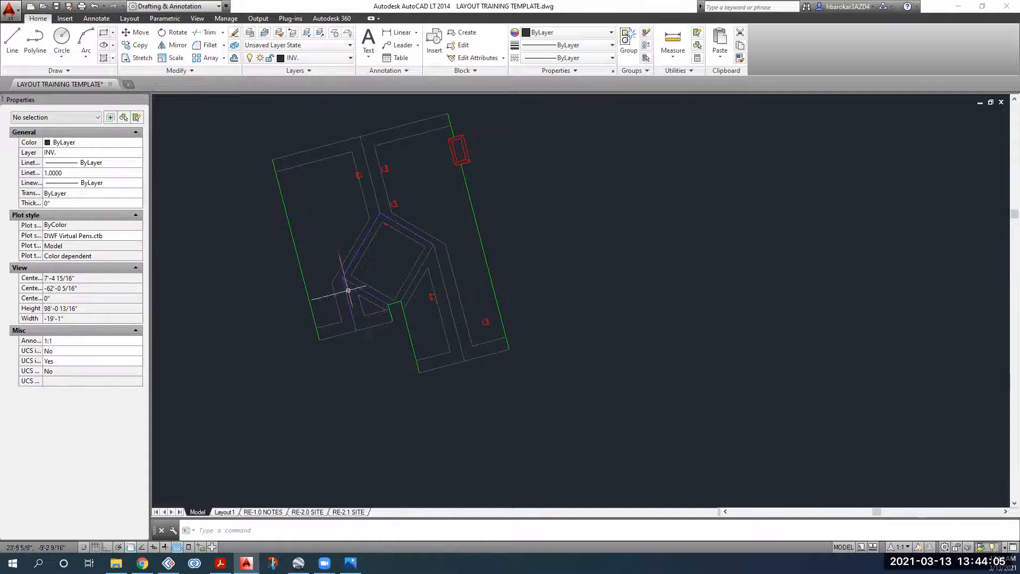
Step: Select nine polylines along the lower-left, right and top paths, then clear them
{"action": "left_click", "coordinate": [354, 320]}
{"action": "left_click", "coordinate": [346, 334]}
{"action": "left_click", "coordinate": [367, 295]}
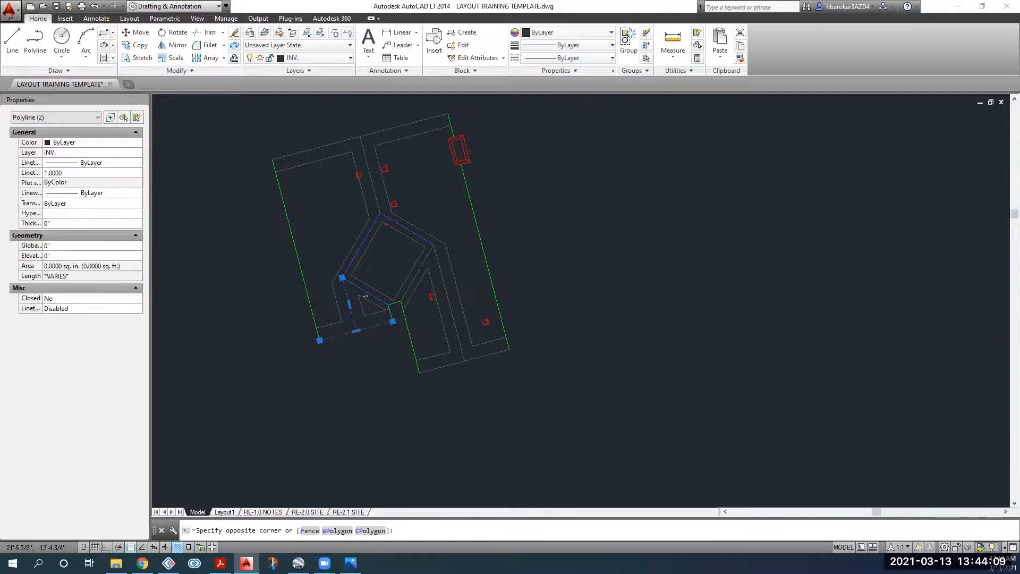
{"action": "left_click", "coordinate": [329, 258]}
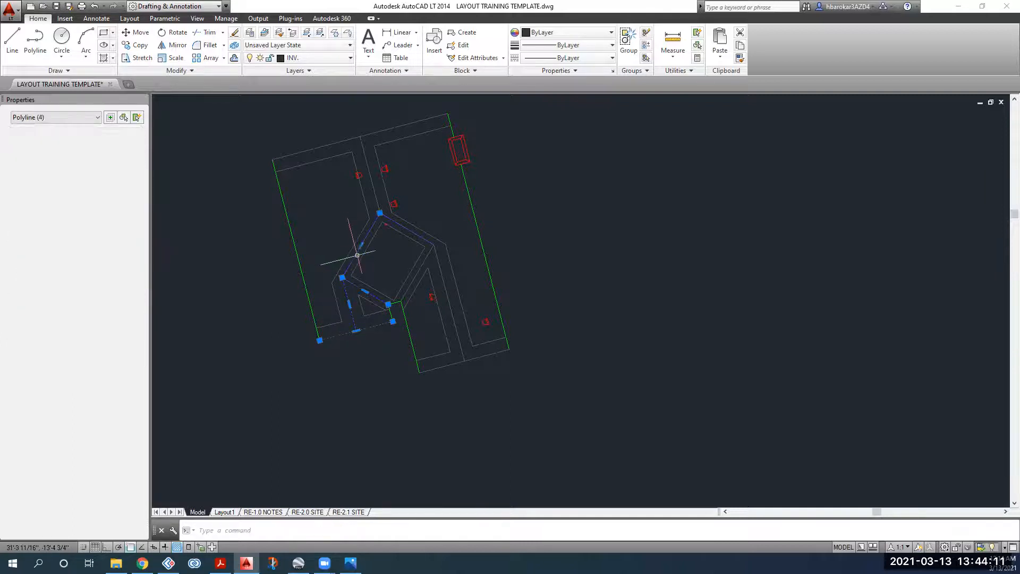
{"action": "left_click", "coordinate": [423, 264]}
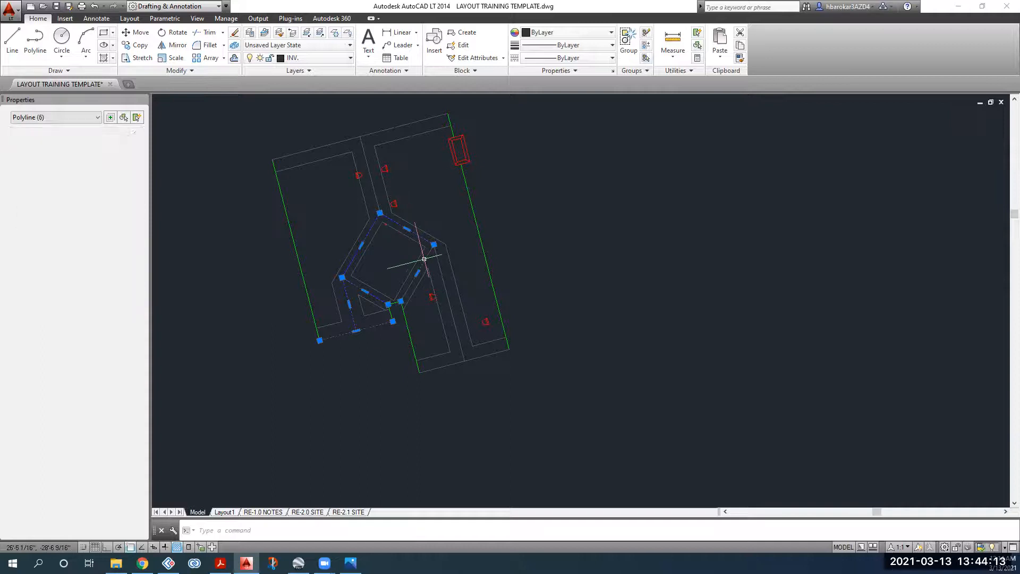
{"action": "left_click", "coordinate": [437, 261]}
{"action": "left_click", "coordinate": [476, 357]}
{"action": "left_click", "coordinate": [366, 155]}
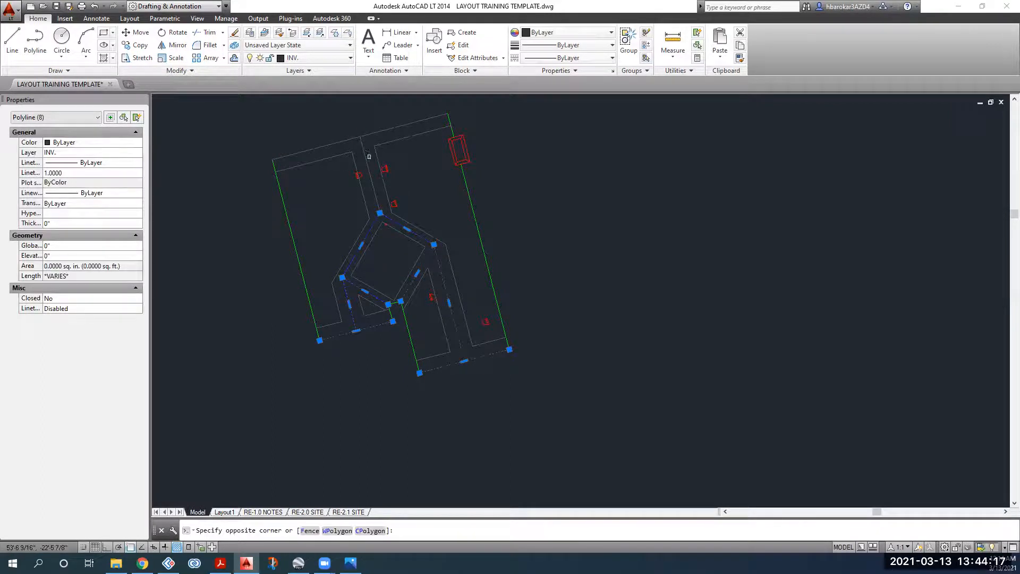
{"action": "left_click", "coordinate": [357, 137]}
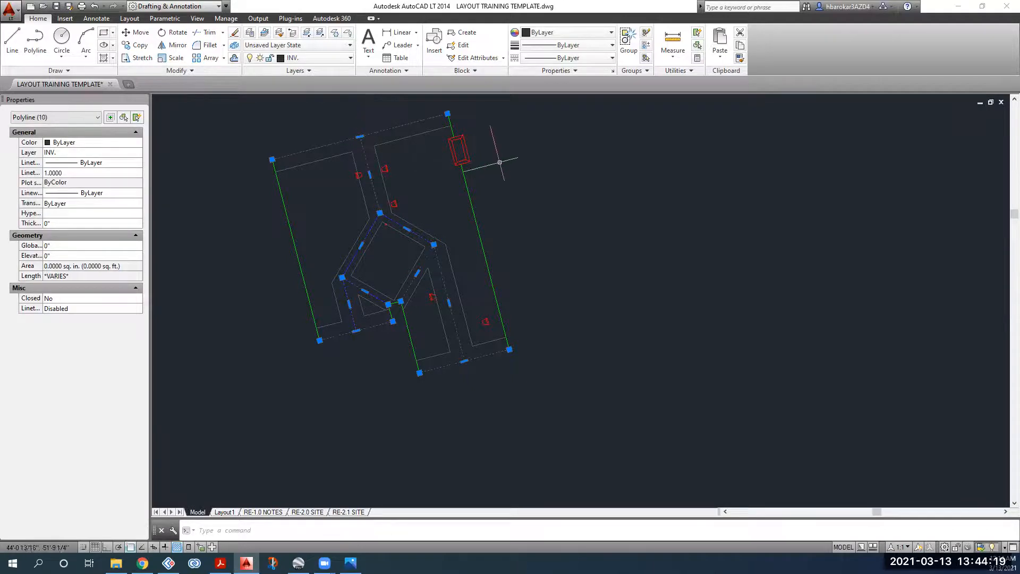
{"action": "key", "text": "Escape"}
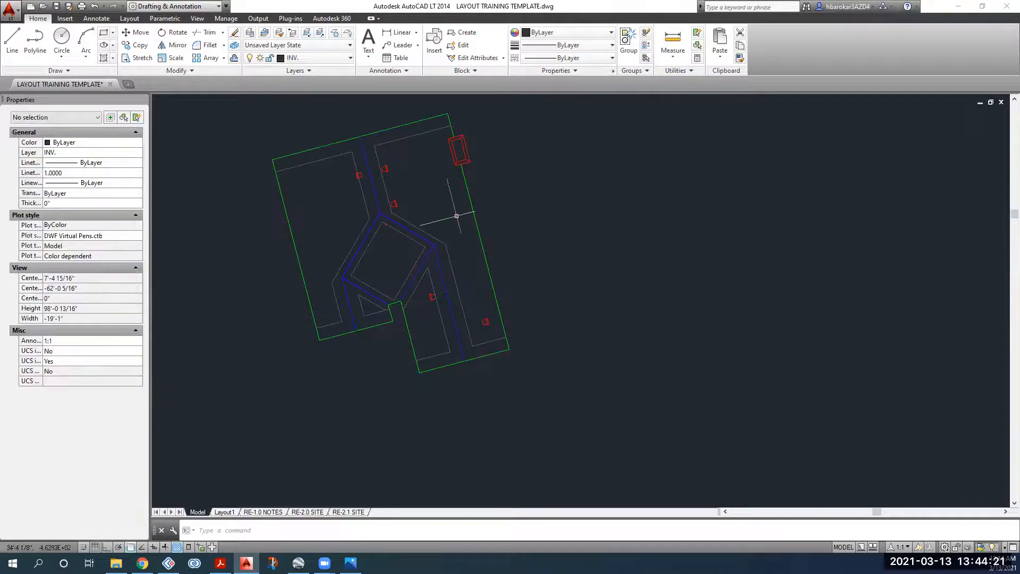
Step: Make RE-DETAILS the current layer in place of INV
{"action": "middle_click_drag", "start_coordinate": [462, 253], "coordinate": [460, 327]}
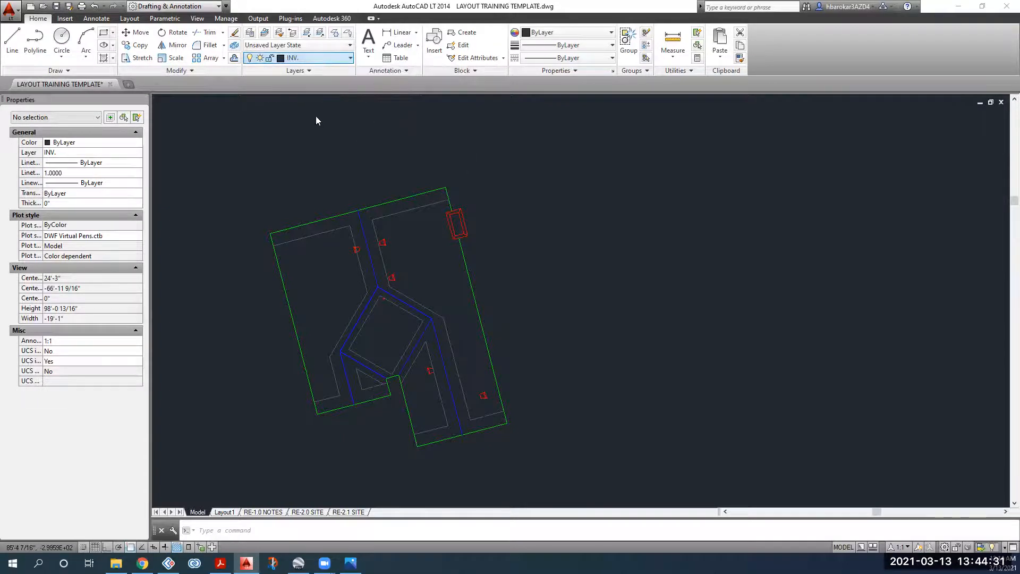
{"action": "left_click", "coordinate": [319, 58]}
{"action": "left_click", "coordinate": [308, 148]}
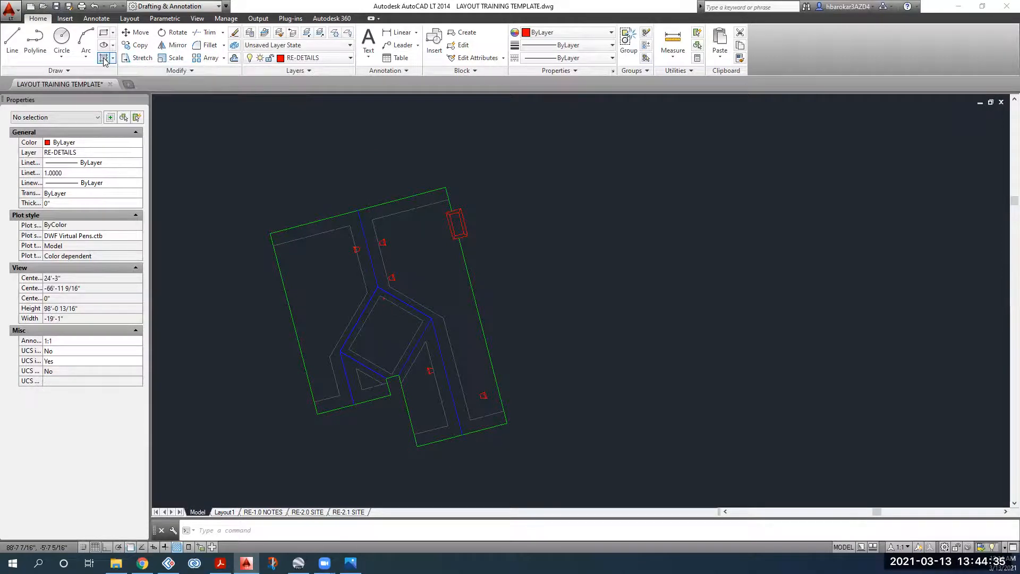
Step: Fill the left and right setback strips with SOLID hatch
{"action": "left_click", "coordinate": [104, 59]}
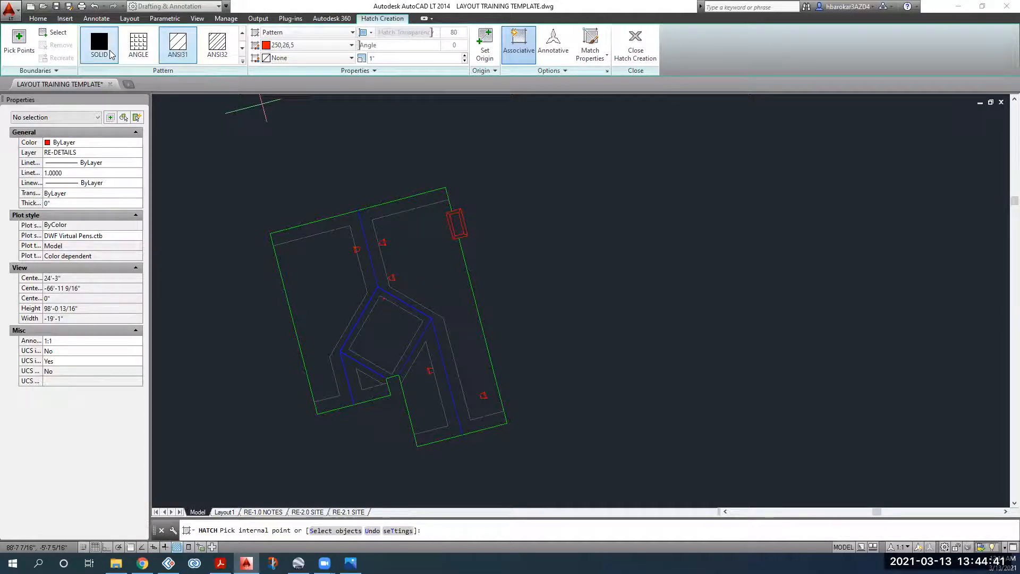
{"action": "left_click", "coordinate": [98, 49]}
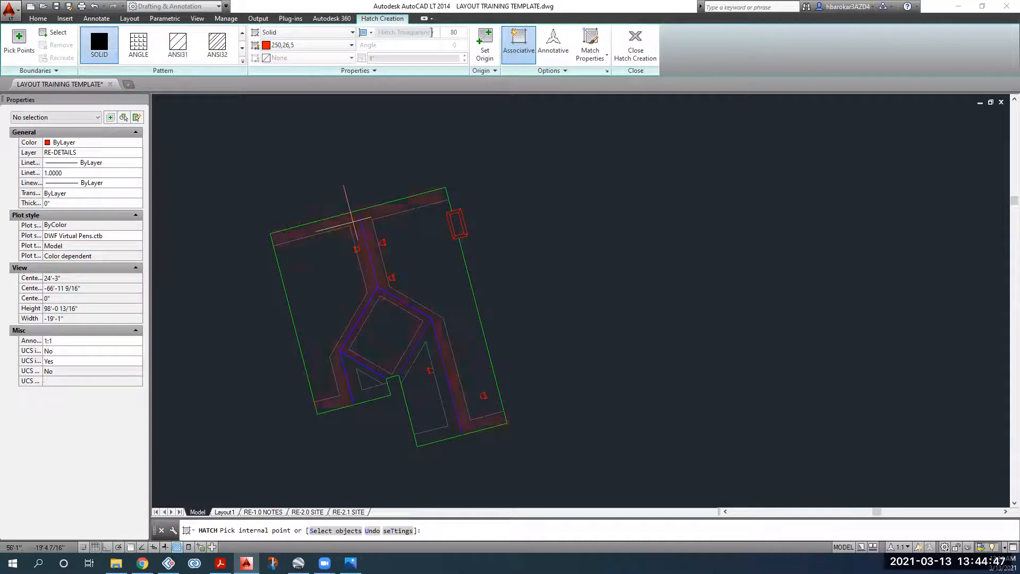
{"action": "left_click", "coordinate": [352, 222]}
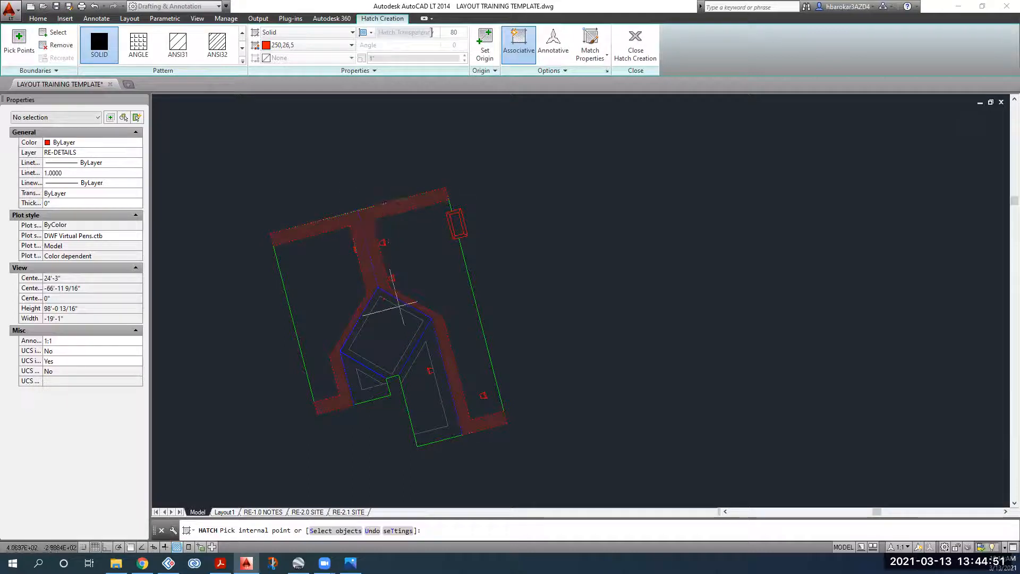
{"action": "left_click", "coordinate": [434, 341]}
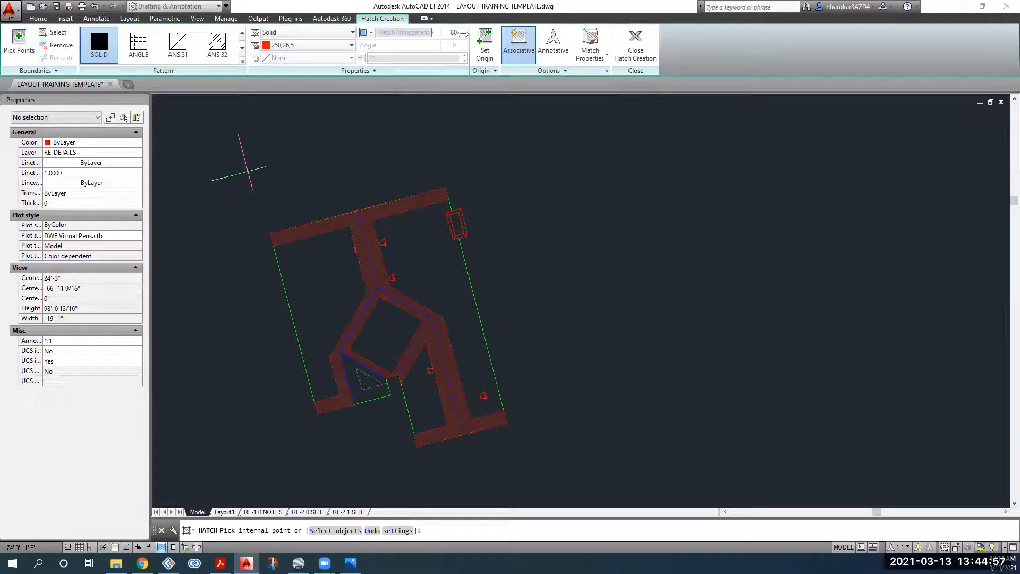
{"action": "key", "text": "Return"}
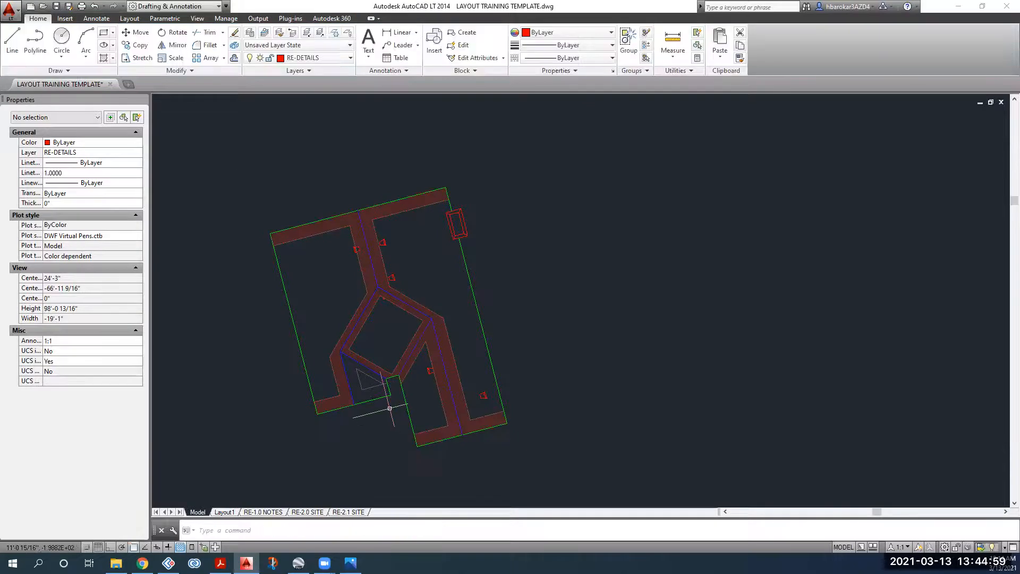
{"action": "scroll", "coordinate": [390, 408], "scroll_direction": "up", "scroll_amount": 6}
{"action": "scroll", "coordinate": [371, 319], "scroll_direction": "up", "scroll_amount": 5}
Step: Stretch the short notch line's endpoint with its grip to close the gap
{"action": "left_click_drag", "start_coordinate": [371, 281], "coordinate": [358, 308]}
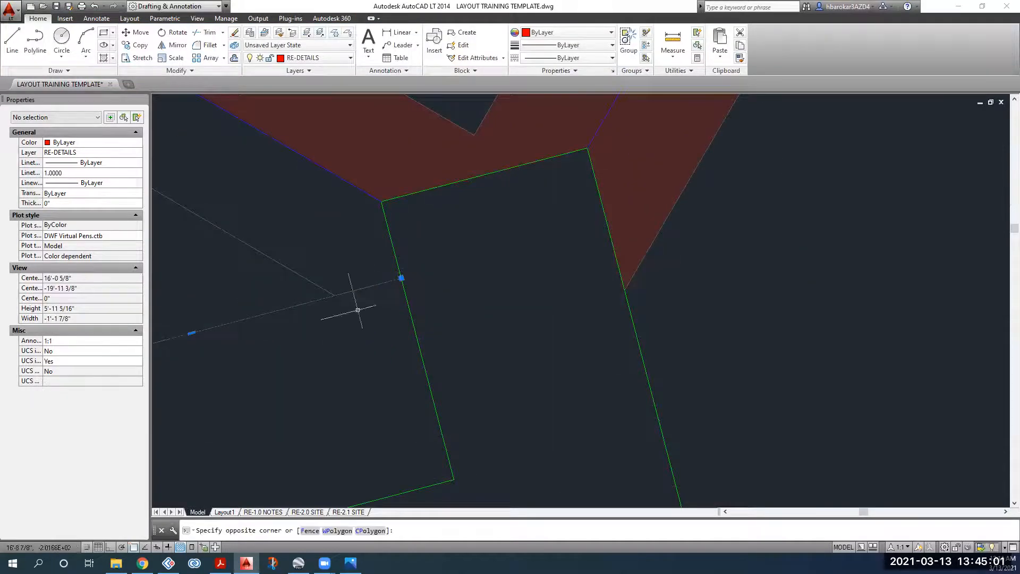
{"action": "left_click", "coordinate": [402, 278]}
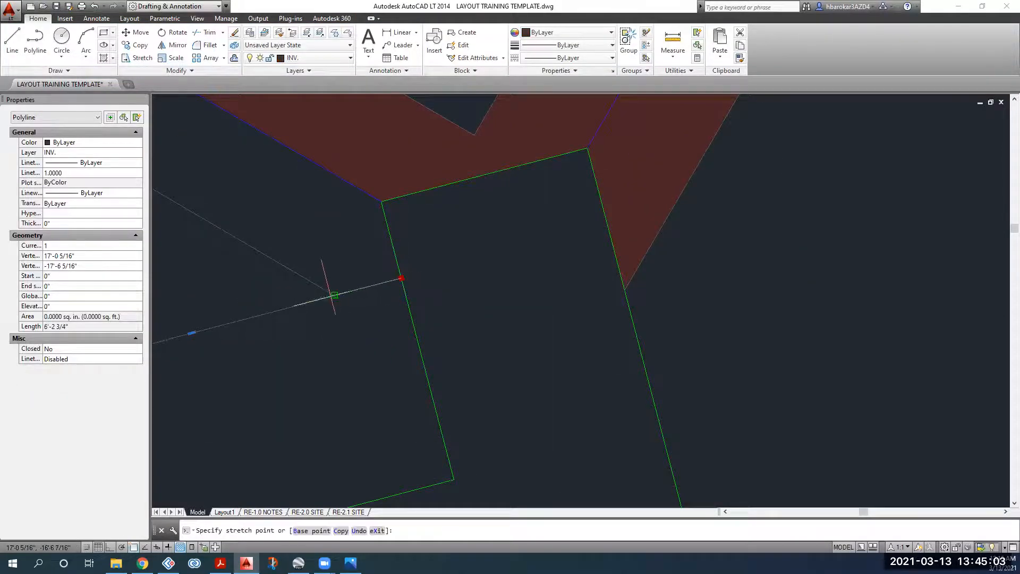
{"action": "left_click", "coordinate": [337, 292]}
{"action": "key", "text": "Escape"}
{"action": "scroll", "coordinate": [512, 269], "scroll_direction": "down", "scroll_amount": 5}
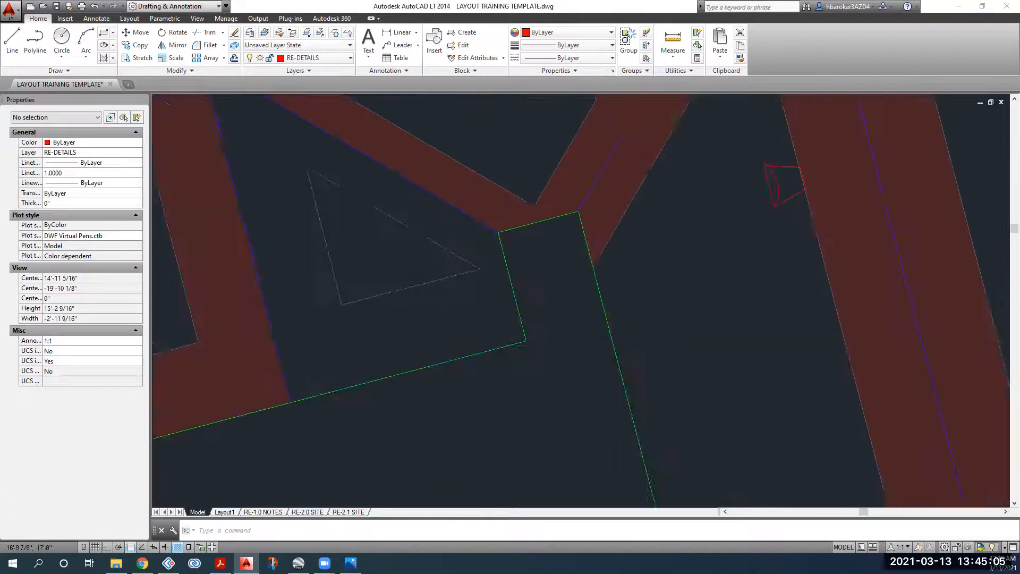
Step: Hatch the remaining area beside the notch triangle with solid fill
{"action": "left_click", "coordinate": [102, 60]}
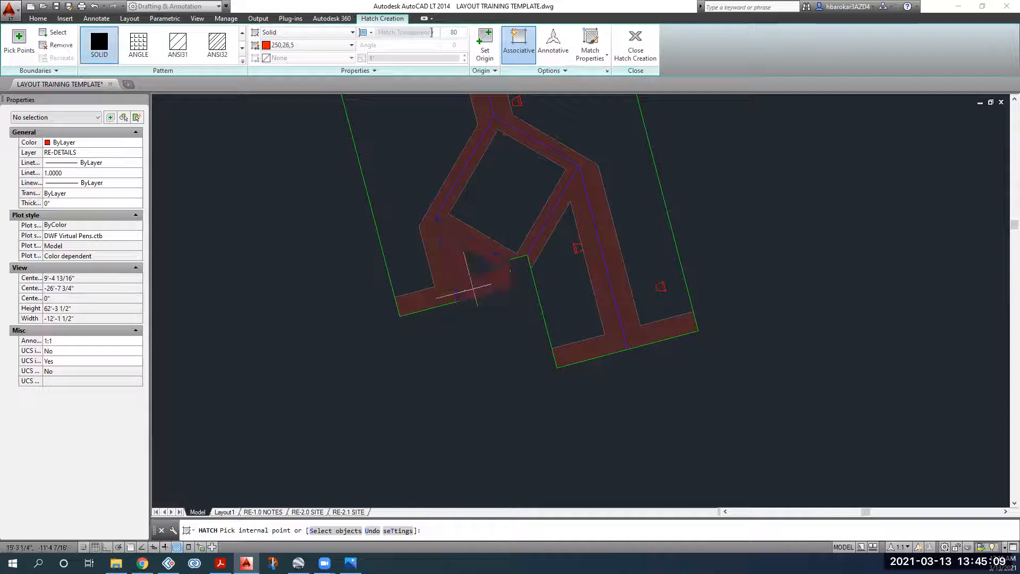
{"action": "left_click", "coordinate": [467, 292]}
{"action": "key", "text": "Return"}
{"action": "scroll", "coordinate": [464, 293], "scroll_direction": "down", "scroll_amount": 3}
{"action": "middle_click_drag", "start_coordinate": [465, 291], "coordinate": [366, 335]}
{"action": "scroll", "coordinate": [396, 300], "scroll_direction": "down", "scroll_amount": 2}
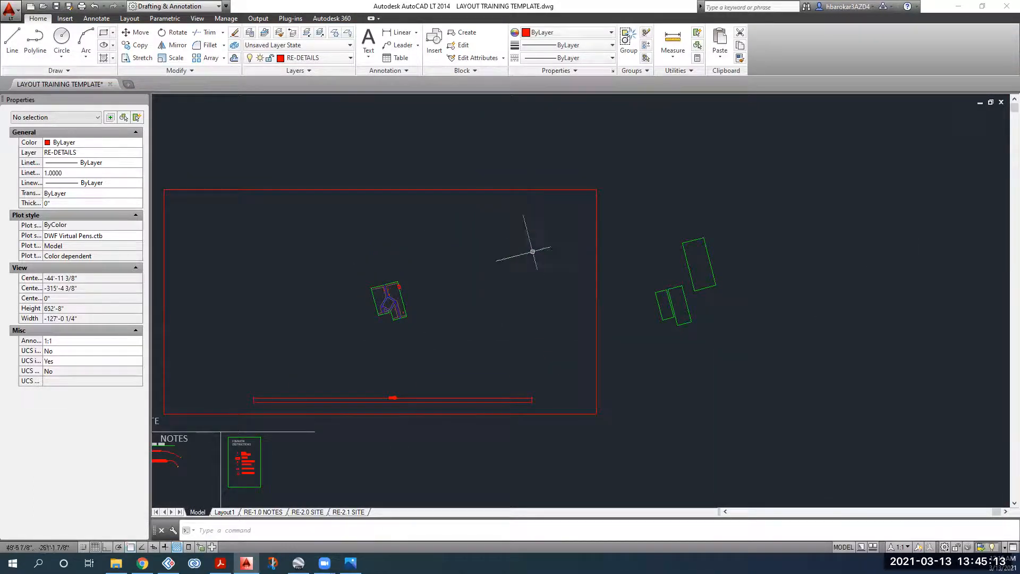
{"action": "scroll", "coordinate": [381, 293], "scroll_direction": "up", "scroll_amount": 4}
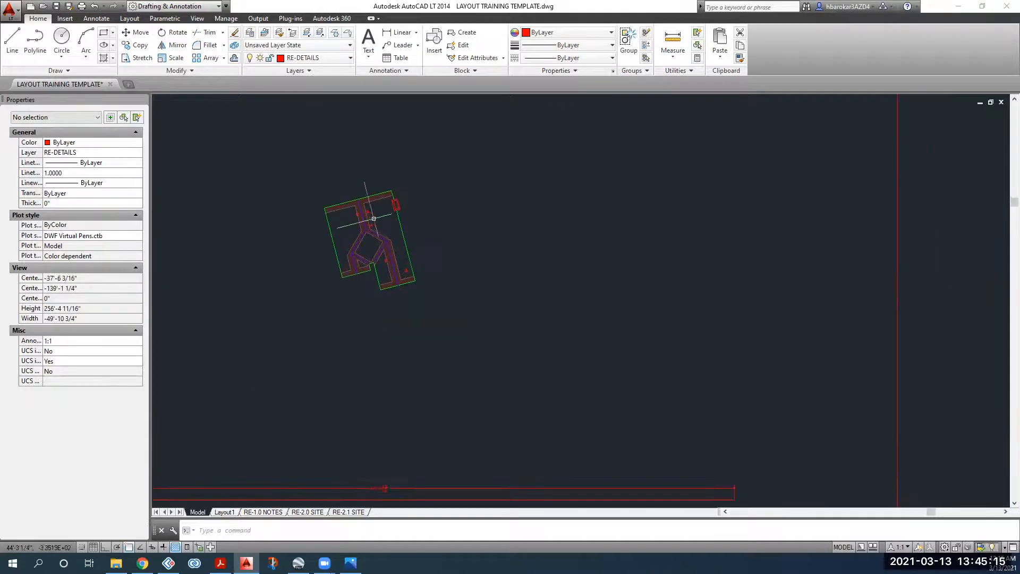
{"action": "scroll", "coordinate": [373, 218], "scroll_direction": "up", "scroll_amount": 4}
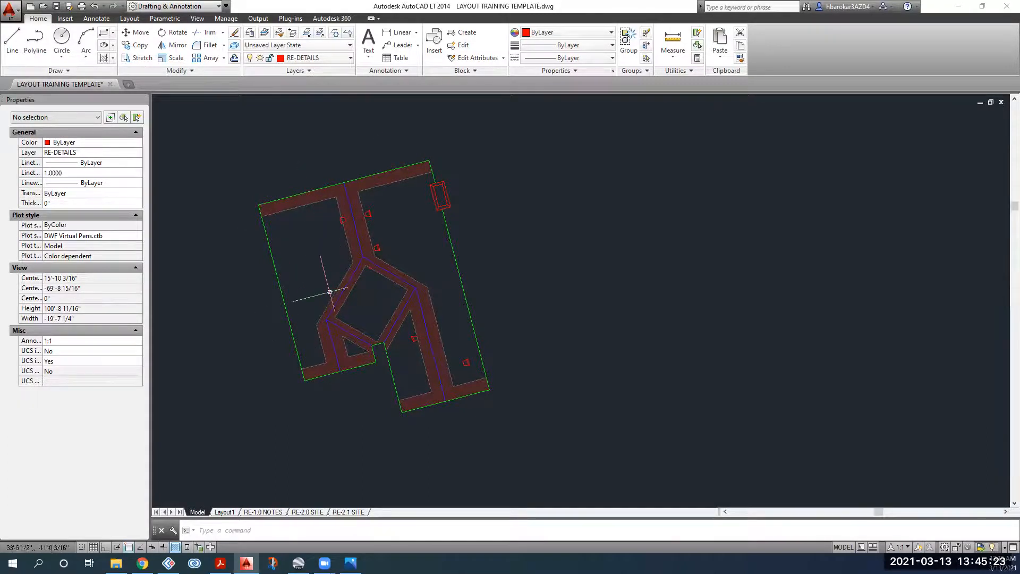
{"action": "scroll", "coordinate": [296, 221], "scroll_direction": "down", "scroll_amount": 2}
{"action": "scroll", "coordinate": [319, 222], "scroll_direction": "up", "scroll_amount": 2}
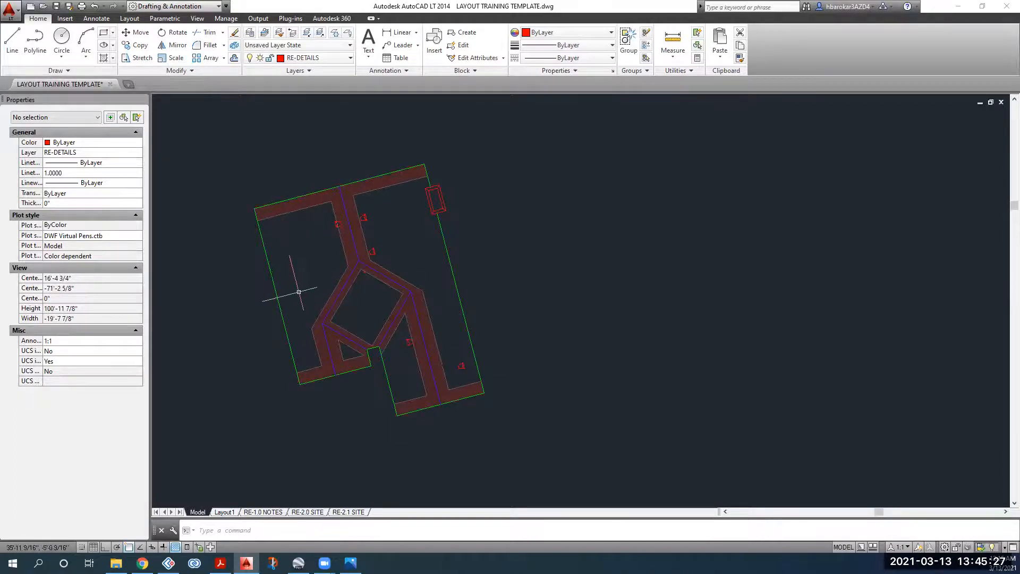
{"action": "scroll", "coordinate": [281, 291], "scroll_direction": "down", "scroll_amount": 5}
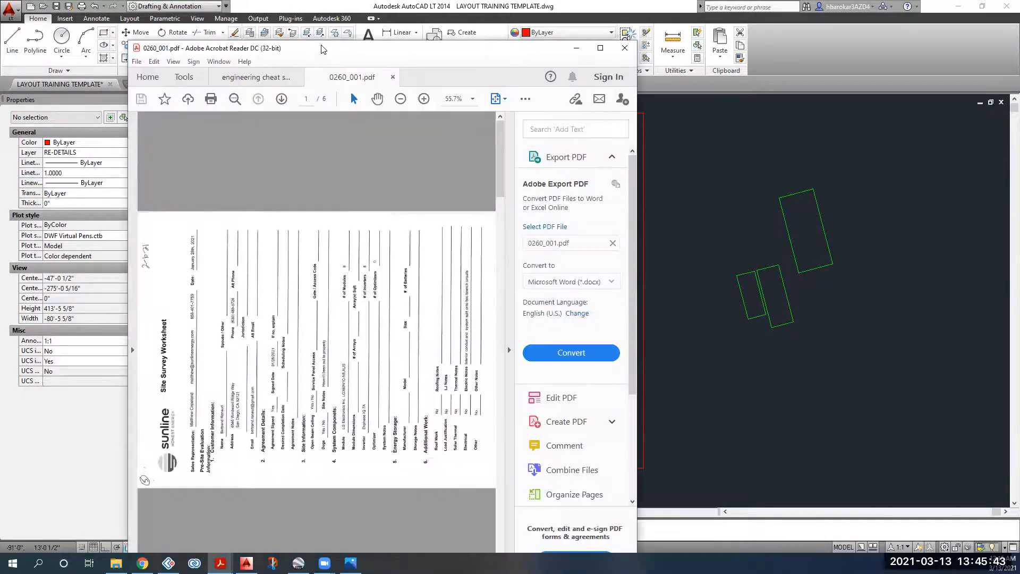
Step: Maximize Acrobat and rotate the site sketch on page 3 clockwise
{"action": "double_click", "coordinate": [320, 46]}
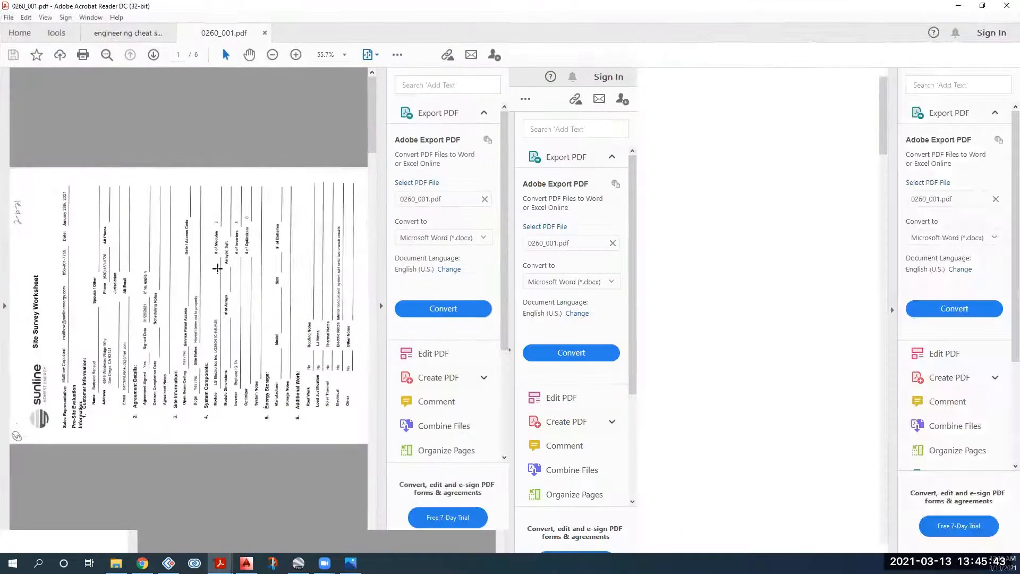
{"action": "scroll", "coordinate": [219, 268], "scroll_direction": "down", "scroll_amount": 6}
{"action": "scroll", "coordinate": [219, 267], "scroll_direction": "down", "scroll_amount": 8}
{"action": "right_click", "coordinate": [475, 168]}
{"action": "left_click", "coordinate": [515, 271]}
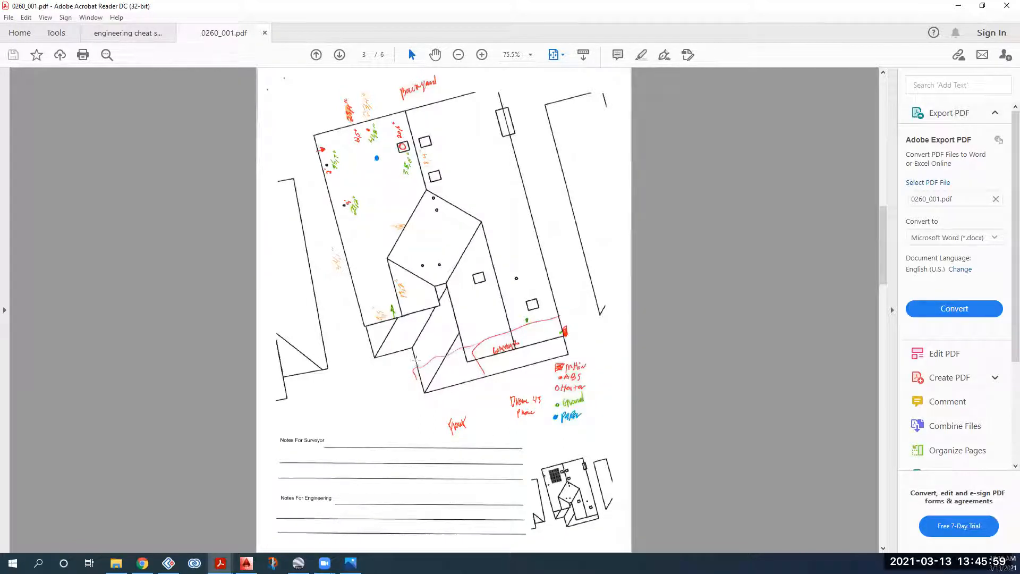
Step: Return to page 1, review the engineering cheat sheet, then go back to AutoCAD
{"action": "key", "text": "Home"}
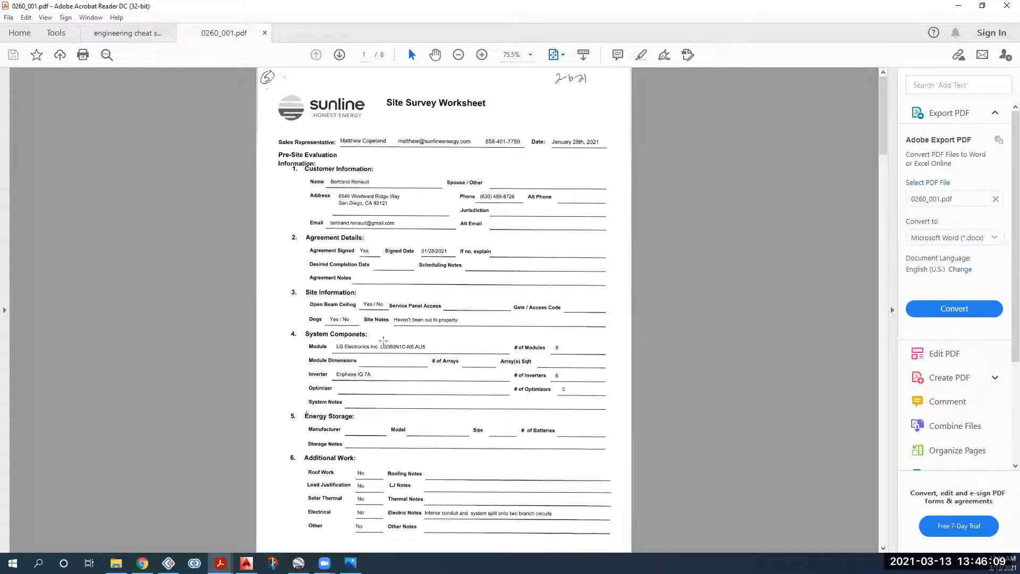
{"action": "left_click", "coordinate": [129, 35]}
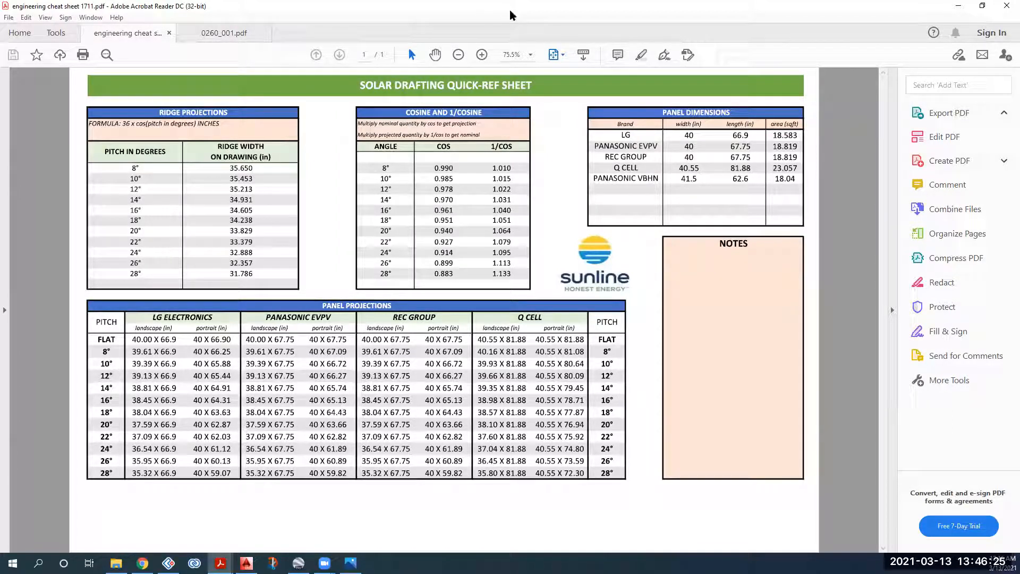
{"action": "key", "text": "alt+Tab"}
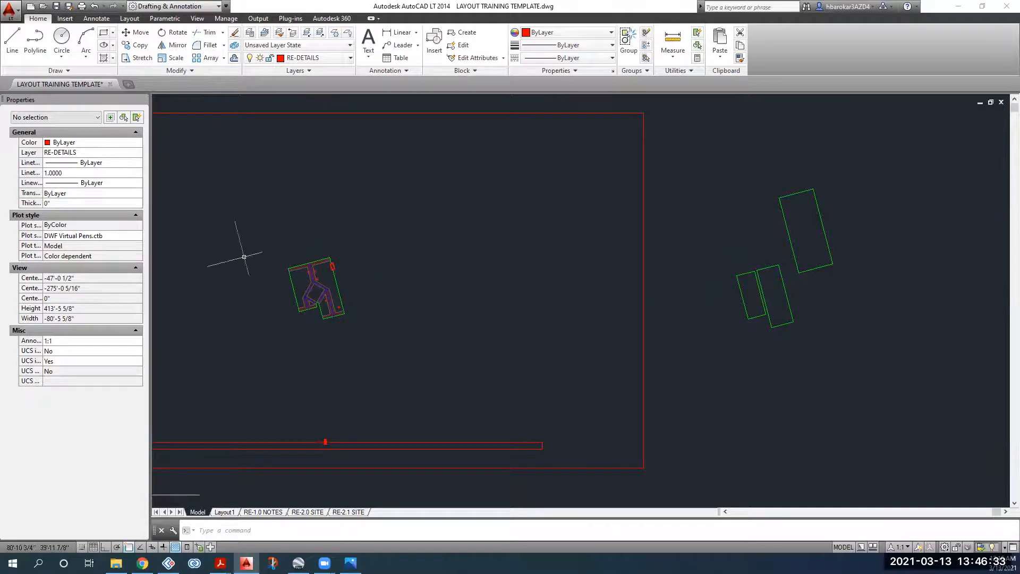
Step: Reset the UCS to World with the site boundary and modules in view
{"action": "scroll", "coordinate": [303, 267], "scroll_direction": "up", "scroll_amount": 8}
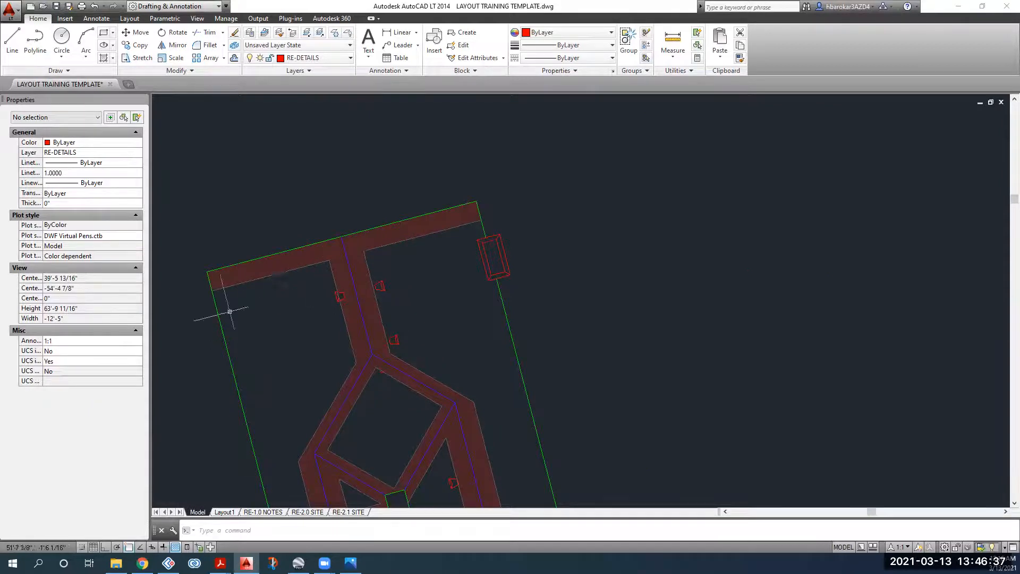
{"action": "middle_click_drag", "start_coordinate": [216, 126], "coordinate": [564, 285]}
{"action": "scroll", "coordinate": [563, 285], "scroll_direction": "down", "scroll_amount": 10}
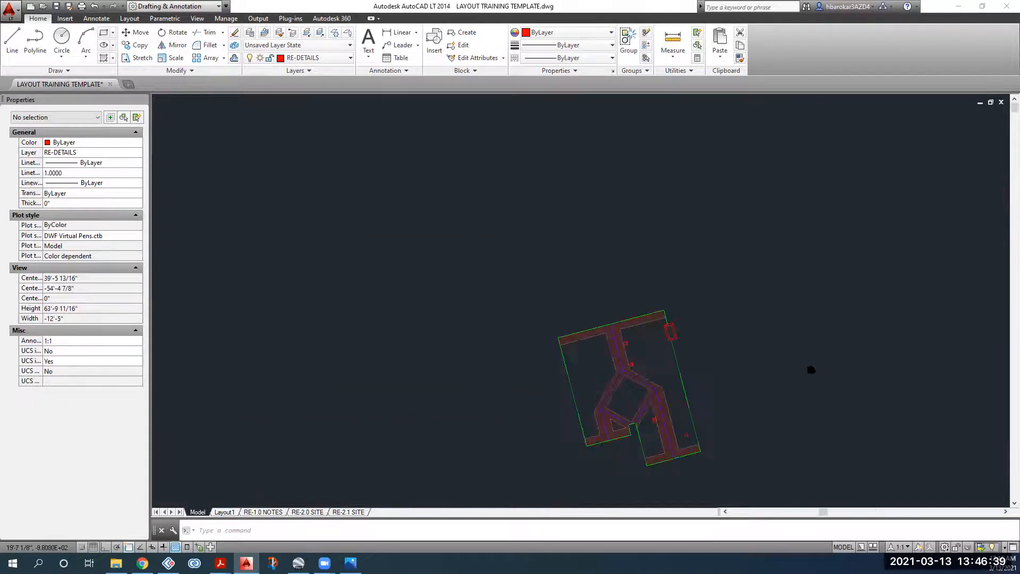
{"action": "middle_click_drag", "start_coordinate": [492, 234], "coordinate": [384, 219]}
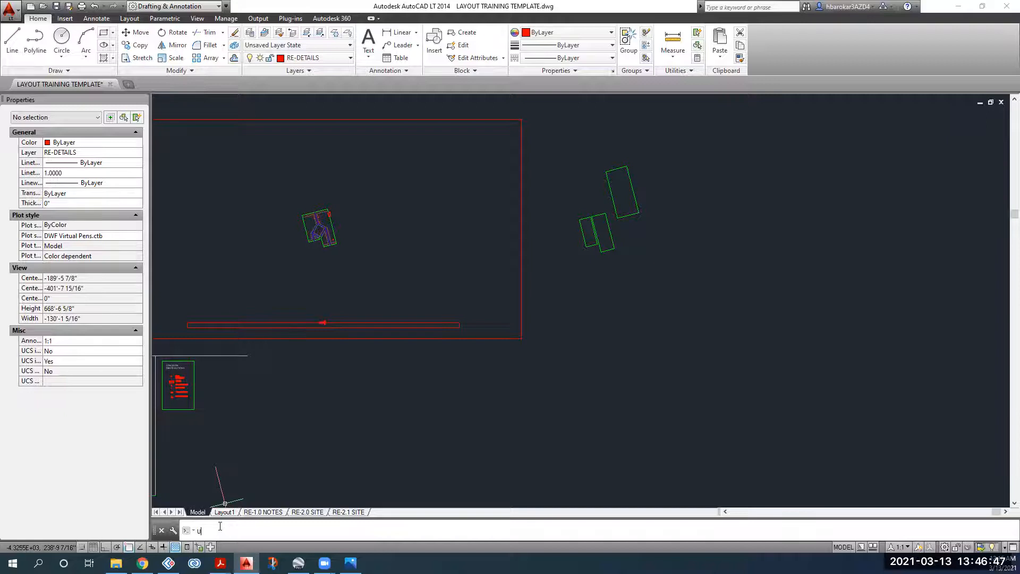
{"action": "type", "text": "cs"}
{"action": "key", "text": "Return"}
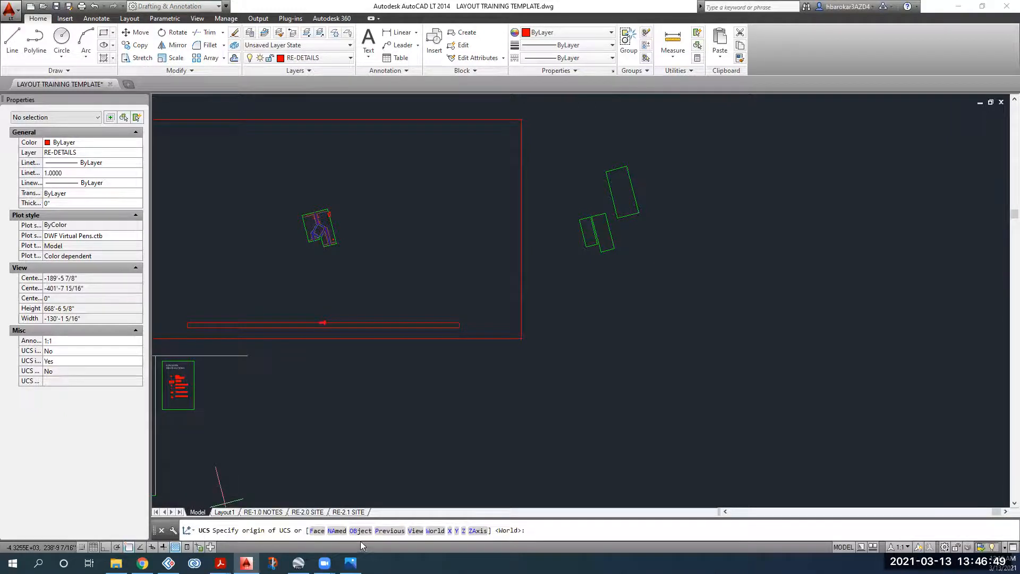
{"action": "left_click", "coordinate": [435, 530]}
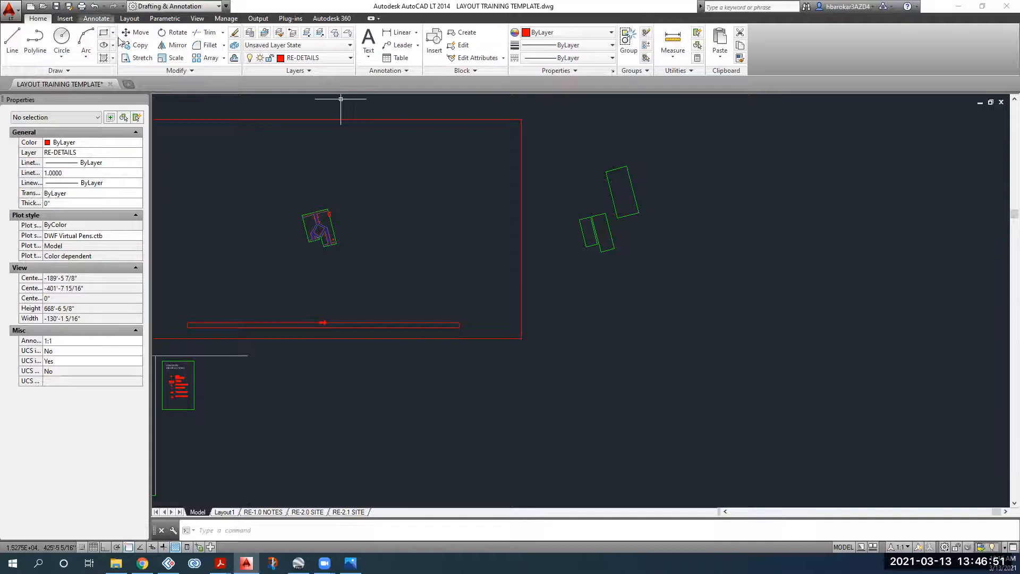
Step: Draw a rectangle around the green modules and delete them all with a crossing selection
{"action": "left_click", "coordinate": [103, 32]}
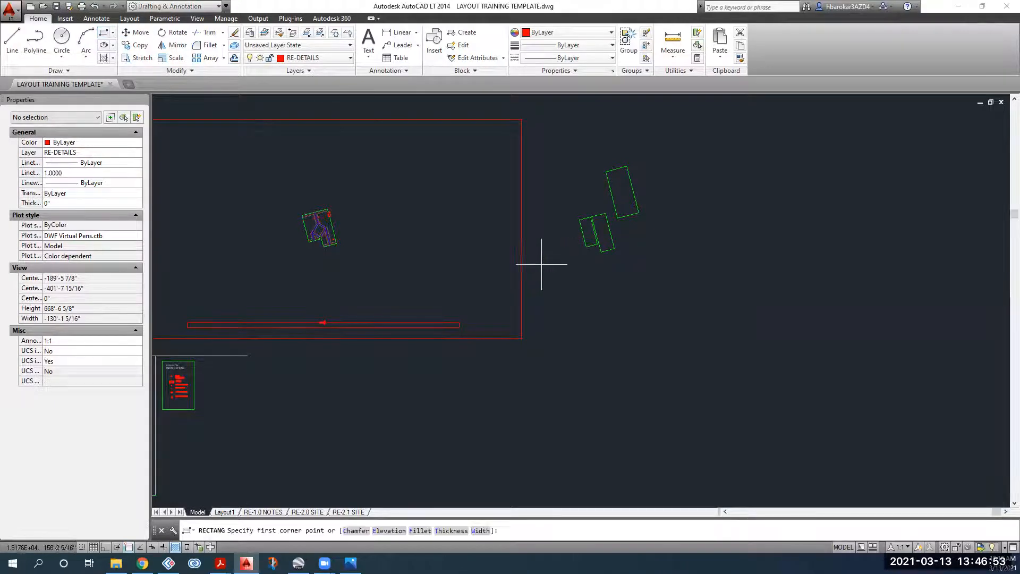
{"action": "left_click", "coordinate": [646, 166]}
{"action": "left_click", "coordinate": [594, 298]}
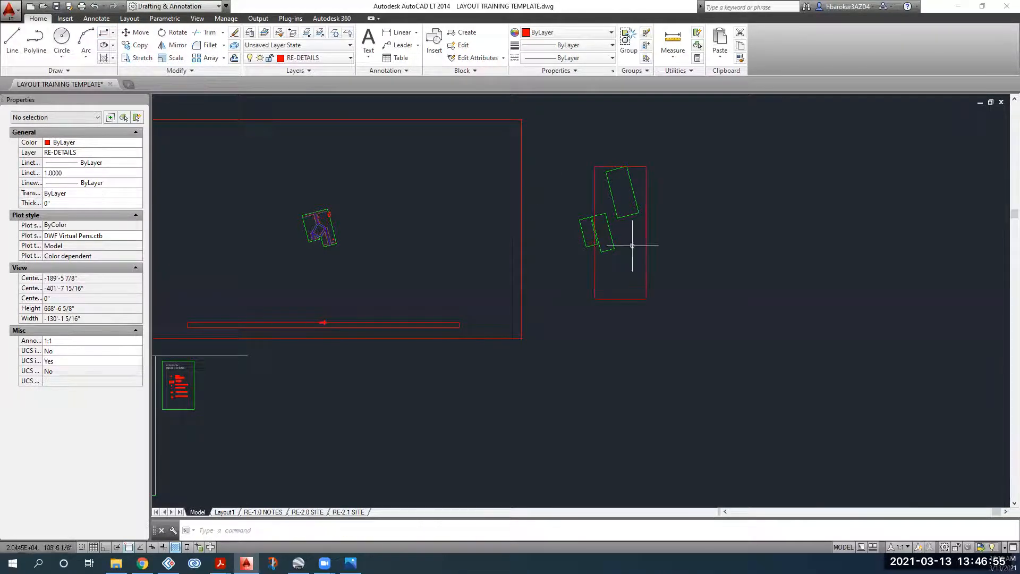
{"action": "left_click", "coordinate": [654, 211]}
{"action": "left_click", "coordinate": [580, 268]}
{"action": "key", "text": "Delete"}
{"action": "middle_click_drag", "start_coordinate": [572, 243], "coordinate": [475, 298]}
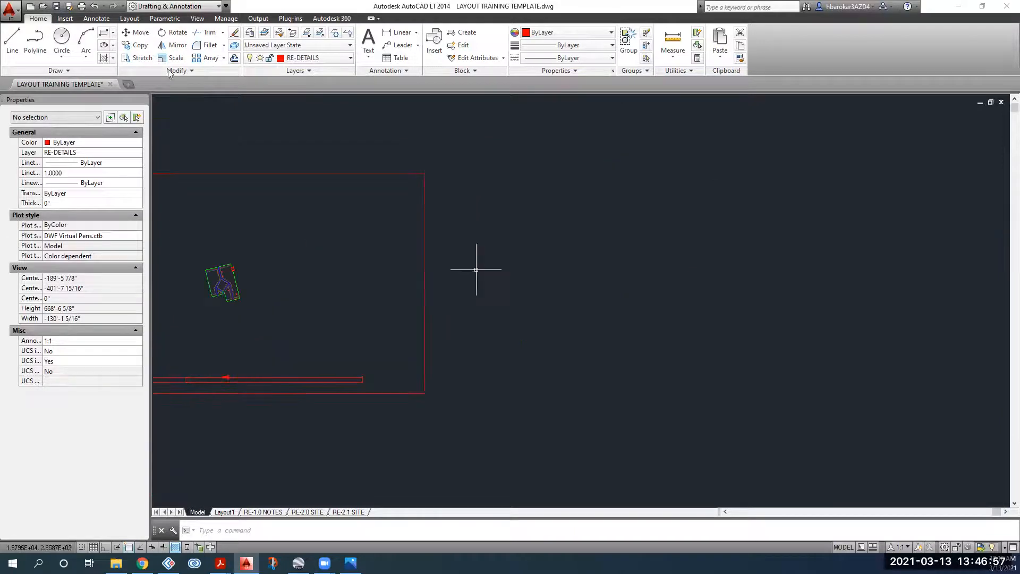
{"action": "left_click", "coordinate": [103, 32]}
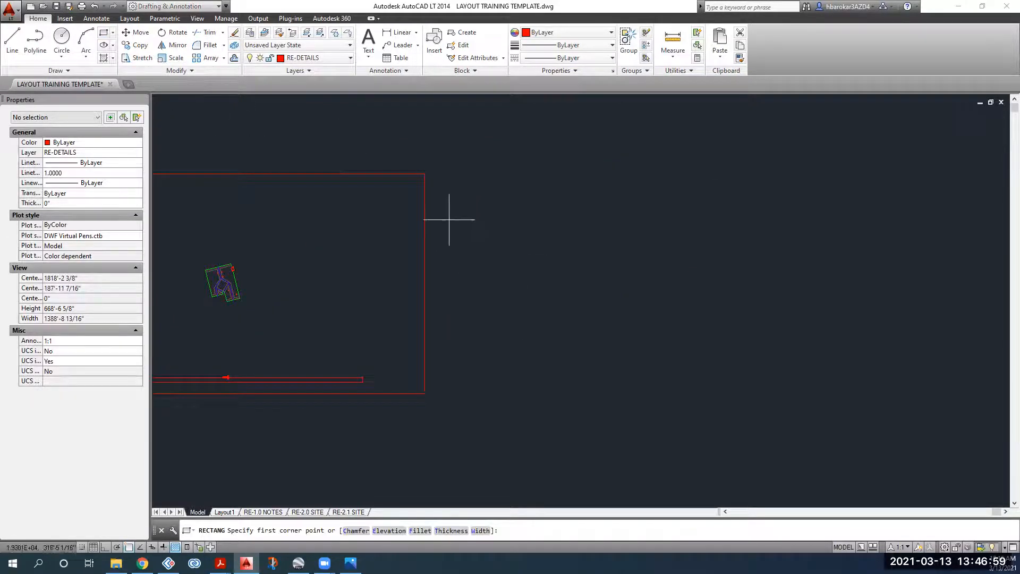
{"action": "key", "text": "Escape"}
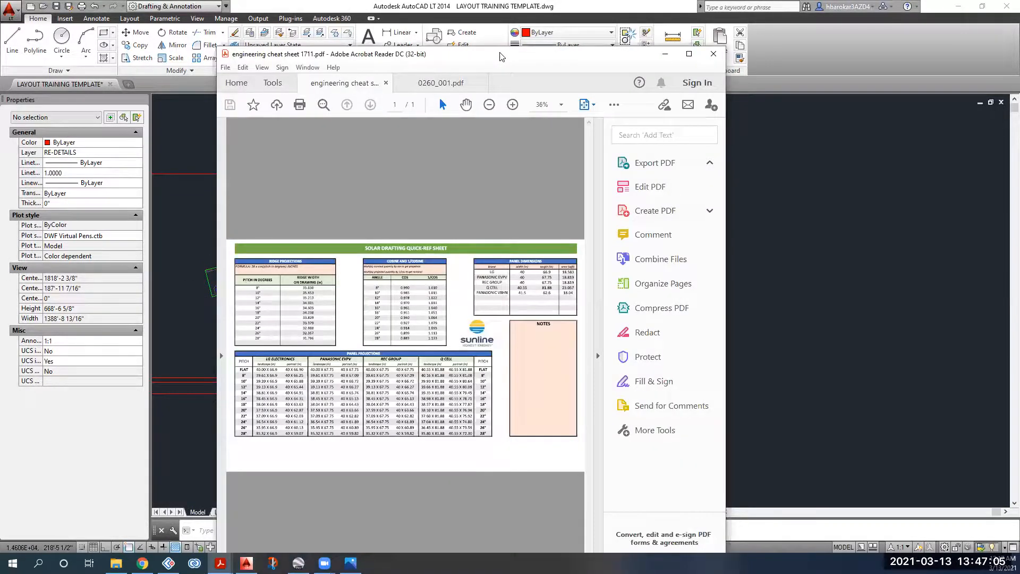
Step: Move the cheat sheet window off to the left and bring the AutoCAD drawing forward
{"action": "double_click", "coordinate": [502, 54]}
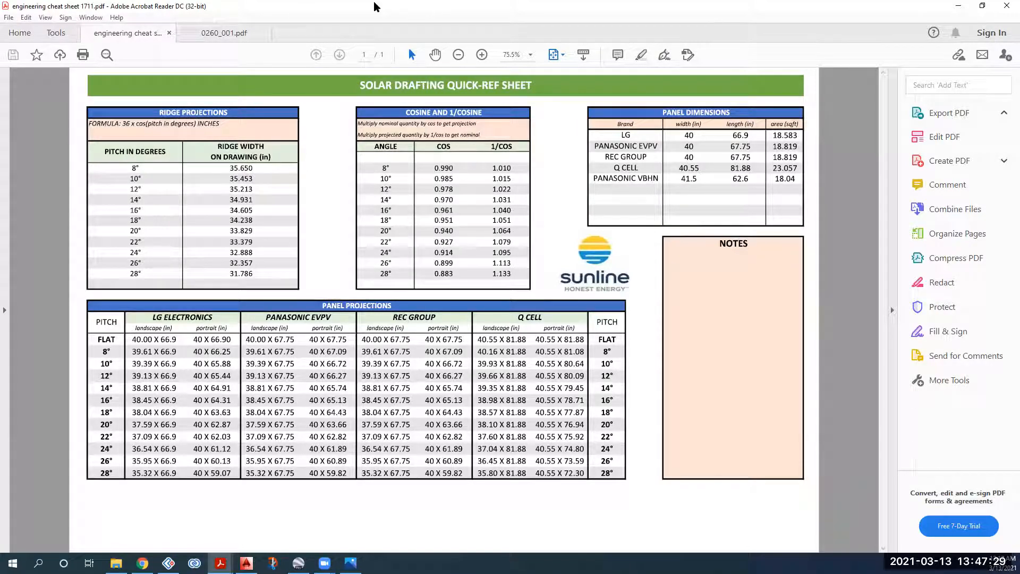
{"action": "left_click_drag", "start_coordinate": [374, 6], "coordinate": [0, 8]}
{"action": "left_click", "coordinate": [628, 292]}
{"action": "scroll", "coordinate": [254, 249], "scroll_direction": "down", "scroll_amount": 2}
{"action": "middle_click_drag", "start_coordinate": [254, 248], "coordinate": [295, 233]}
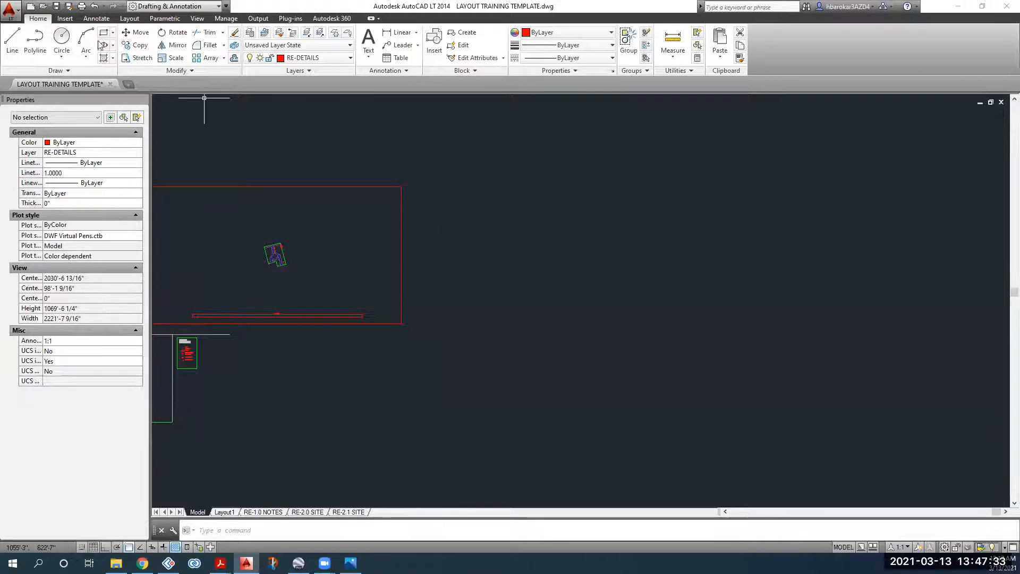
Step: Draw a closed triangle with the Line tool beside the site
{"action": "left_click", "coordinate": [12, 38]}
{"action": "left_click", "coordinate": [578, 223]}
{"action": "left_click", "coordinate": [520, 307]}
{"action": "left_click", "coordinate": [687, 308]}
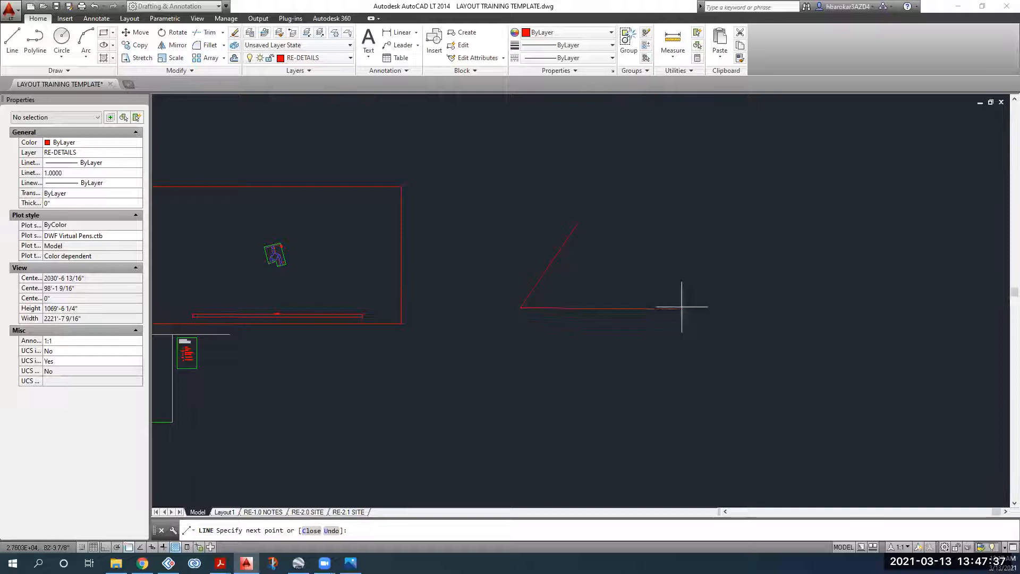
{"action": "left_click", "coordinate": [578, 223]}
{"action": "key", "text": "Return"}
Step: Draw a portrait rectangle and a landscape rectangle below it inside the triangle
{"action": "left_click", "coordinate": [104, 32]}
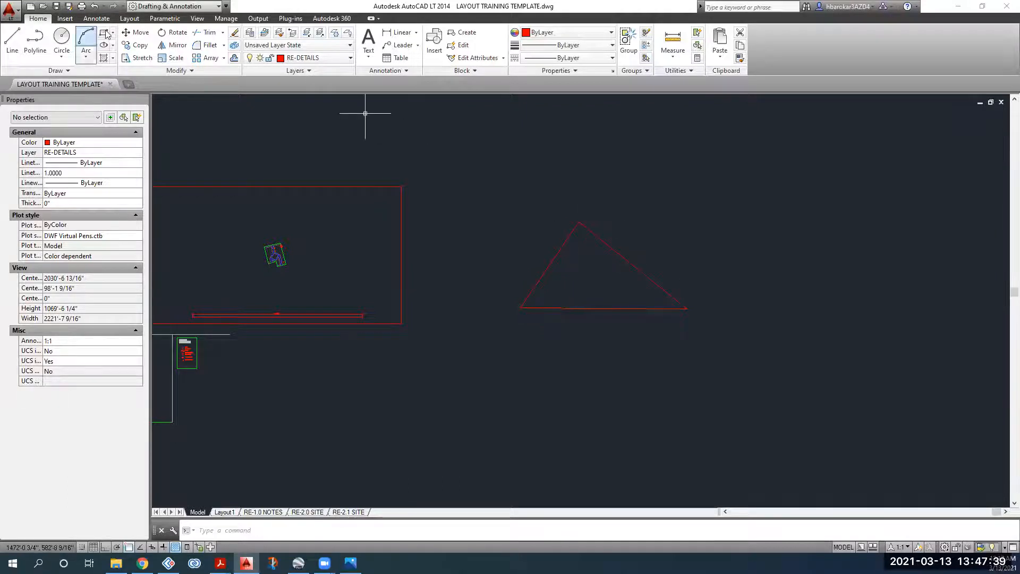
{"action": "scroll", "coordinate": [618, 265], "scroll_direction": "up", "scroll_amount": 4}
{"action": "left_click", "coordinate": [516, 224]}
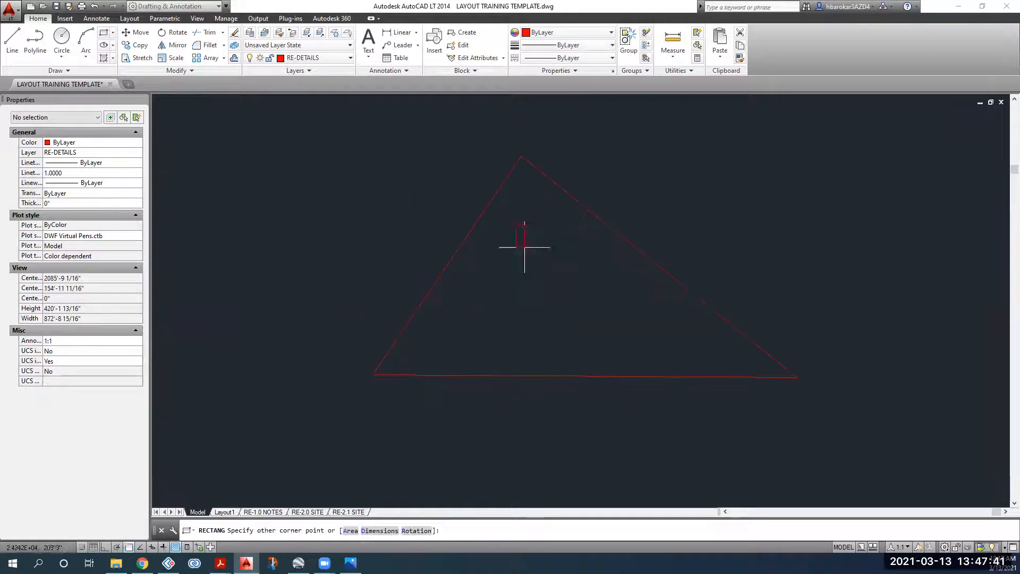
{"action": "left_click", "coordinate": [555, 281]}
{"action": "key", "text": "Return"}
{"action": "left_click", "coordinate": [494, 308]}
{"action": "left_click", "coordinate": [566, 349]}
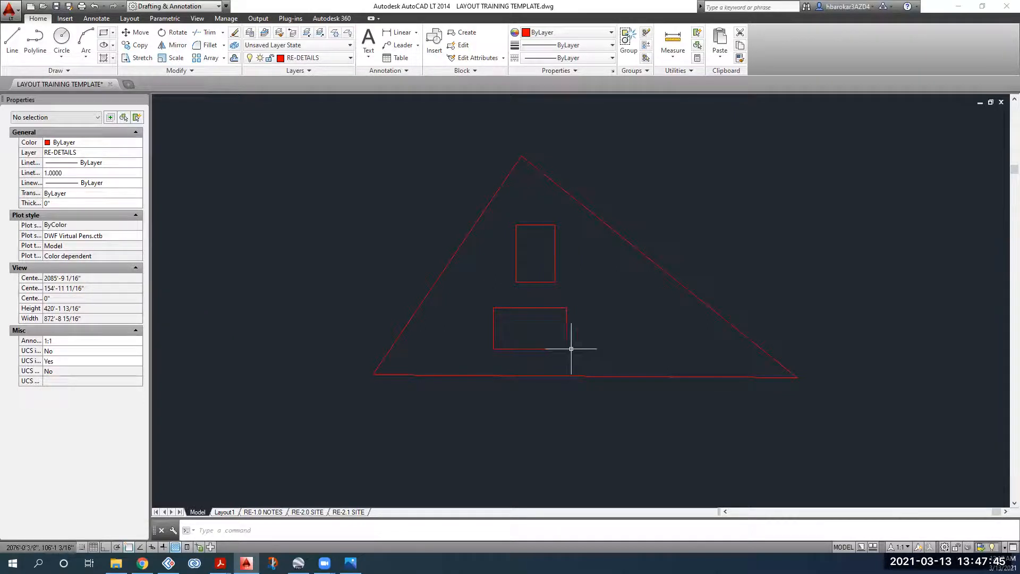
Step: Select the lower and upper rectangles in turn to check them
{"action": "middle_click_drag", "start_coordinate": [619, 346], "coordinate": [520, 330]}
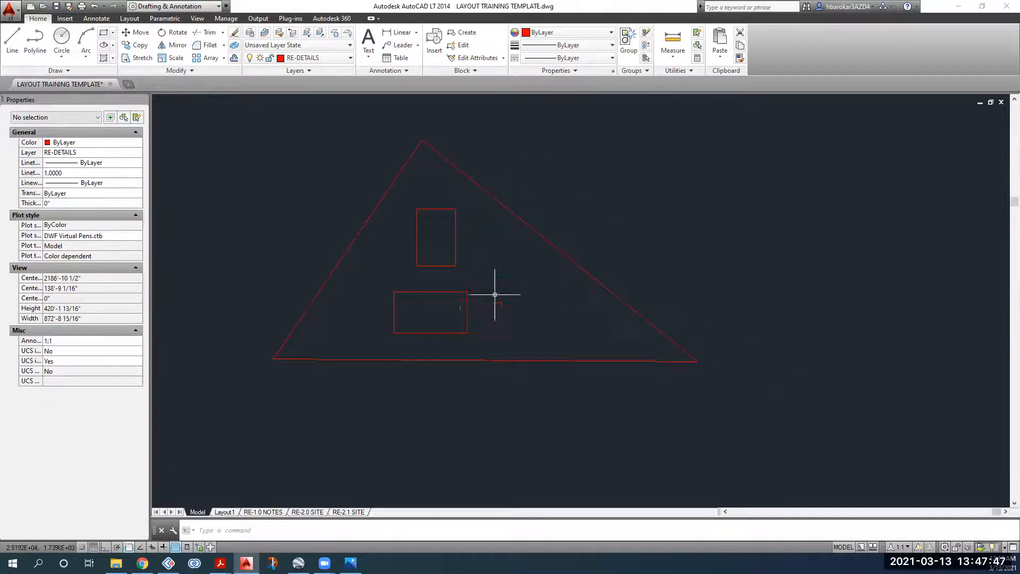
{"action": "left_click", "coordinate": [460, 333]}
{"action": "key", "text": "Escape"}
{"action": "left_click", "coordinate": [422, 235]}
{"action": "key", "text": "Escape"}
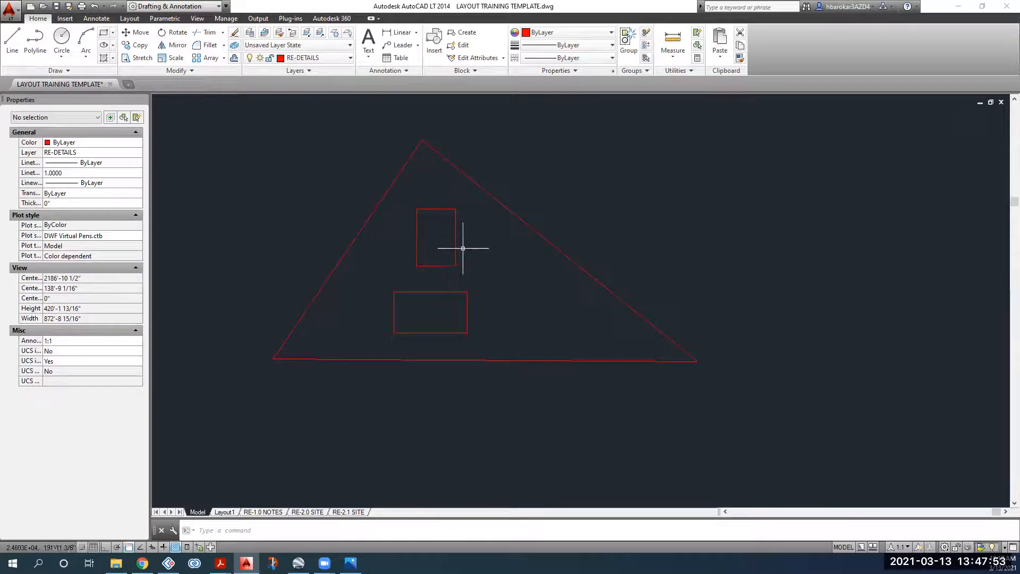
{"action": "left_click", "coordinate": [468, 230]}
{"action": "left_click", "coordinate": [439, 242]}
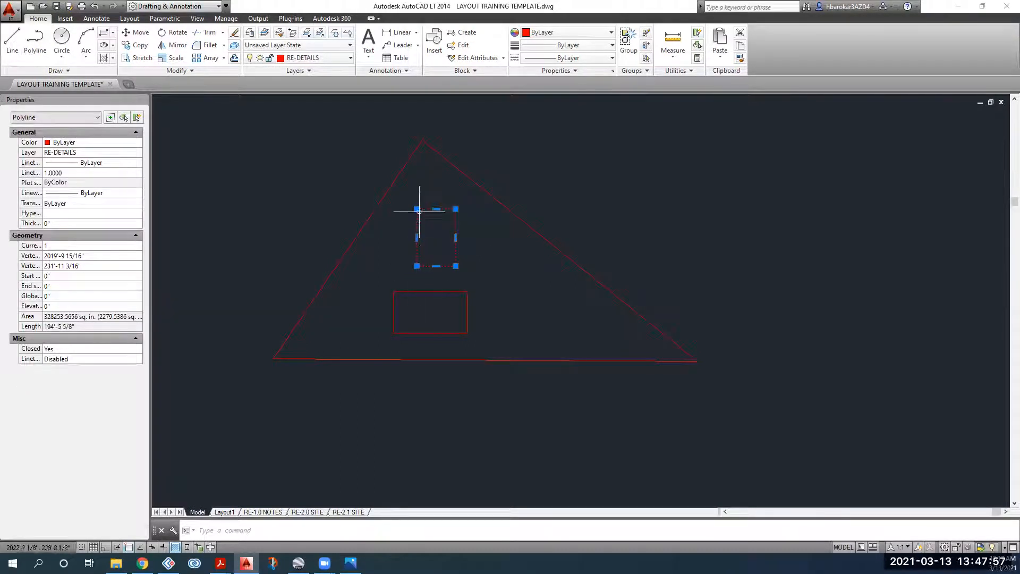
{"action": "key", "text": "Escape"}
{"action": "left_click", "coordinate": [485, 319]}
{"action": "left_click", "coordinate": [450, 304]}
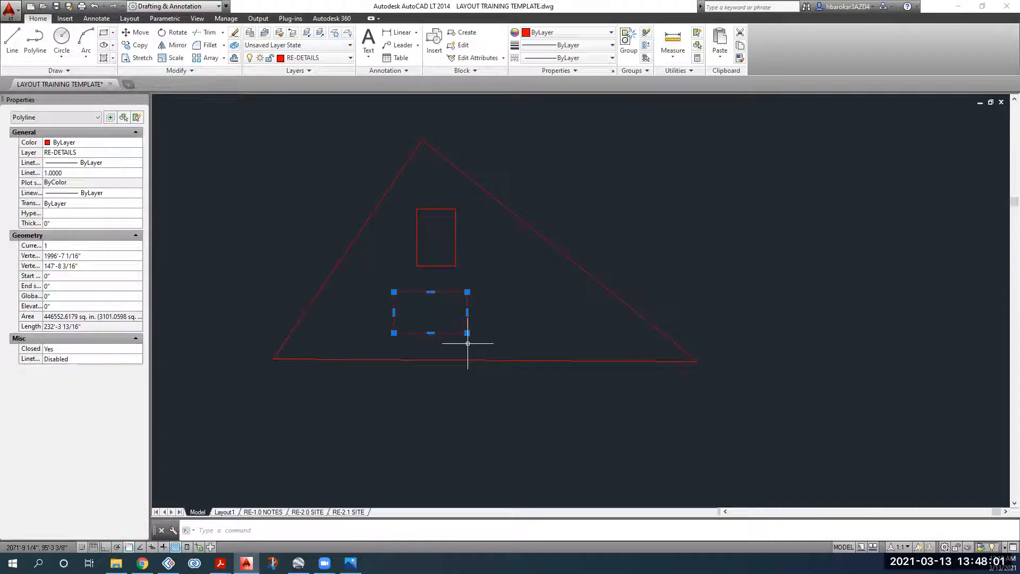
{"action": "scroll", "coordinate": [466, 340], "scroll_direction": "down", "scroll_amount": 2}
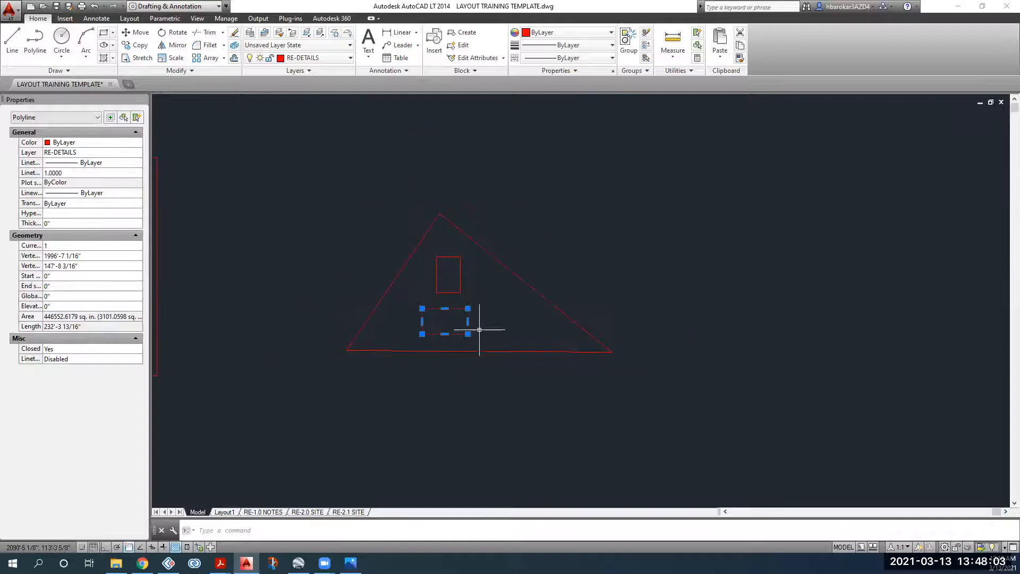
{"action": "key", "text": "Escape"}
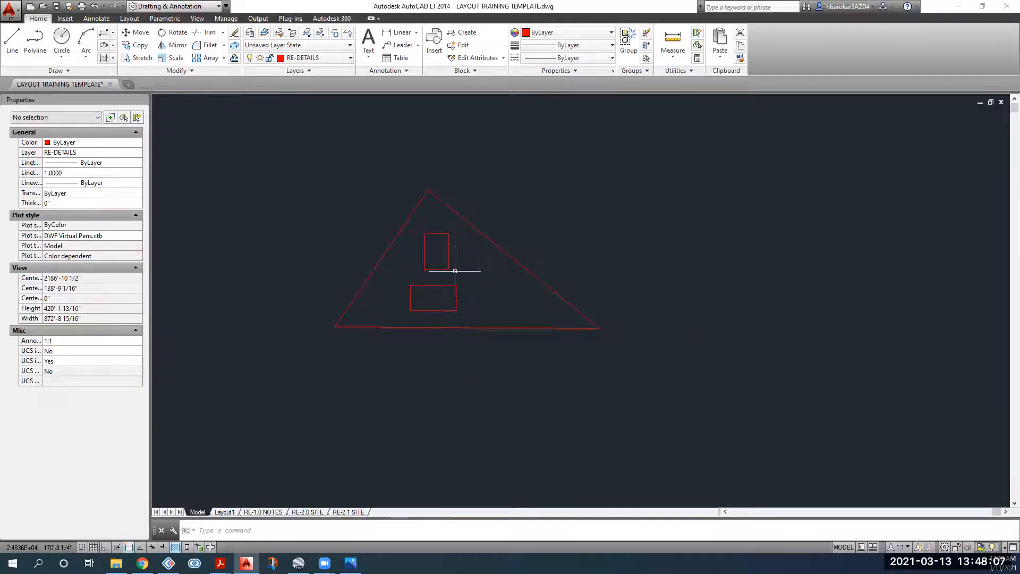
Step: Reselect each rectangle, then window-select the triangle with both rectangles
{"action": "scroll", "coordinate": [460, 273], "scroll_direction": "up", "scroll_amount": 2}
{"action": "scroll", "coordinate": [460, 252], "scroll_direction": "down", "scroll_amount": 3}
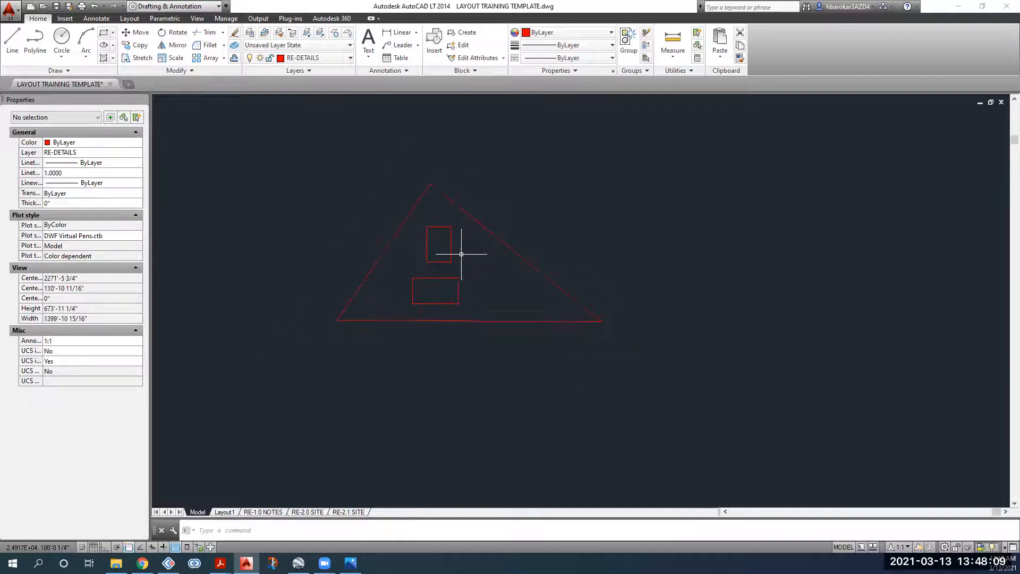
{"action": "scroll", "coordinate": [524, 250], "scroll_direction": "down", "scroll_amount": 2}
{"action": "scroll", "coordinate": [685, 234], "scroll_direction": "up", "scroll_amount": 5}
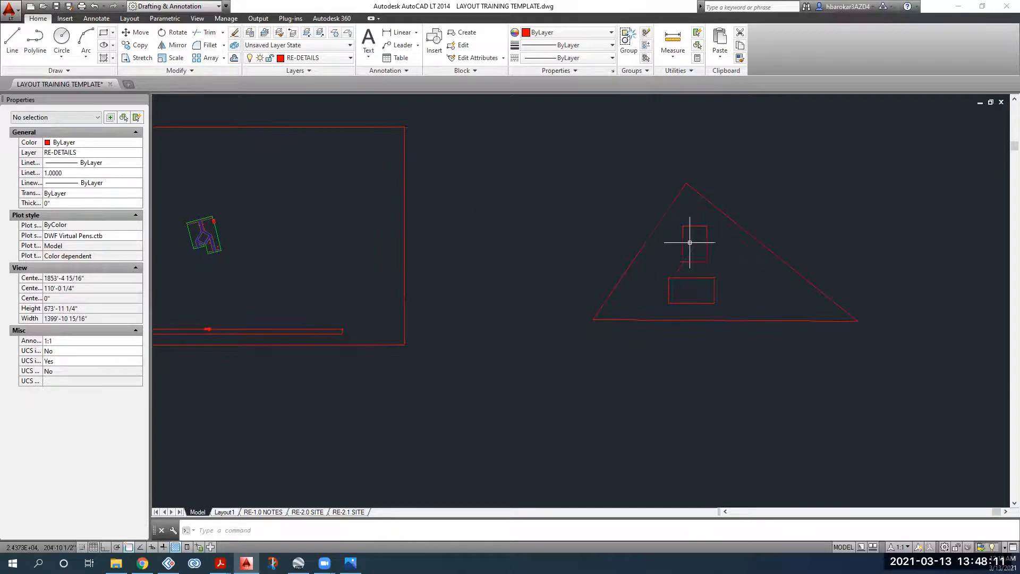
{"action": "left_click_drag", "start_coordinate": [691, 224], "coordinate": [611, 253]}
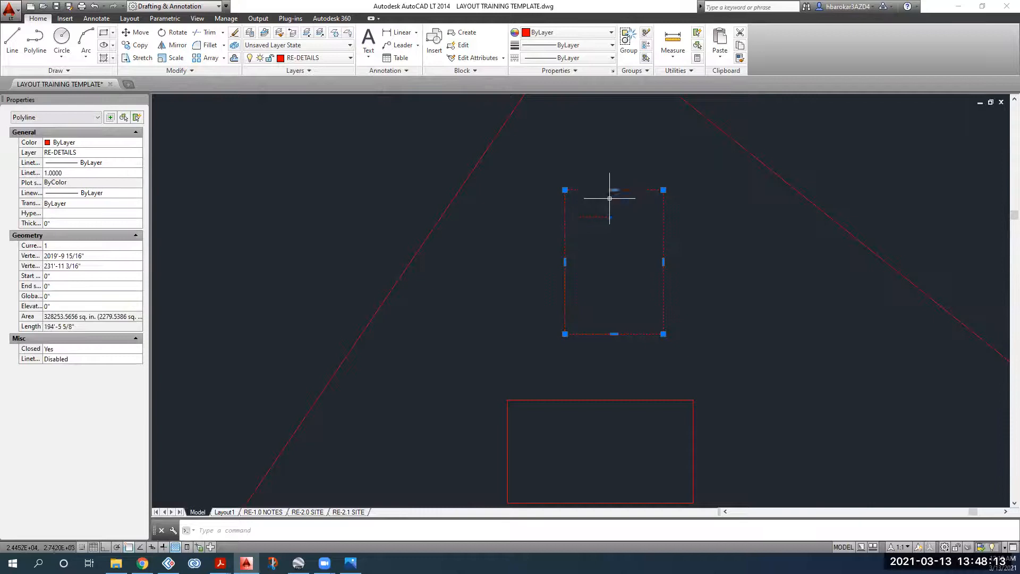
{"action": "middle_click_drag", "start_coordinate": [656, 334], "coordinate": [537, 160]}
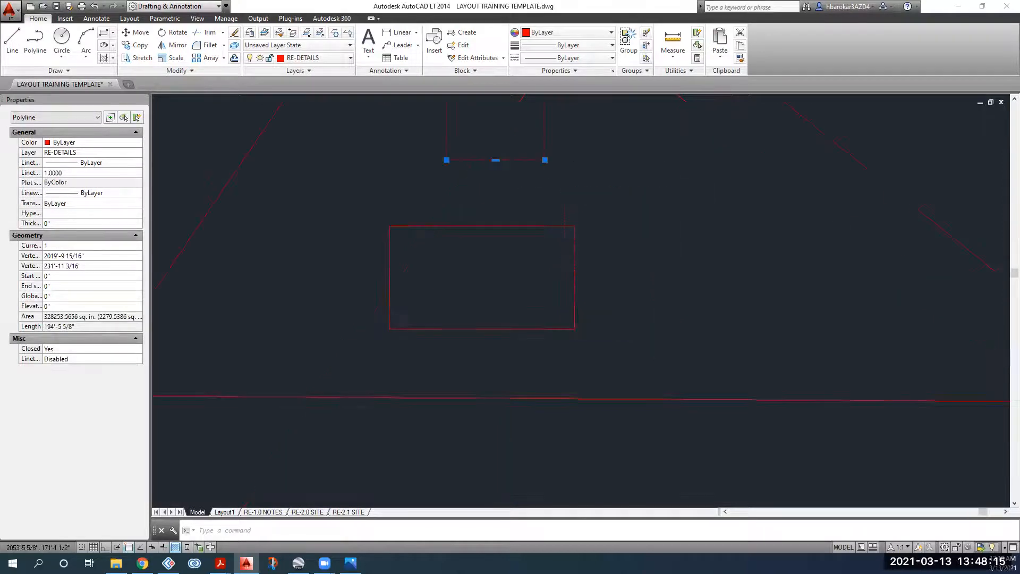
{"action": "key", "text": "Escape"}
{"action": "left_click_drag", "start_coordinate": [630, 239], "coordinate": [538, 297]}
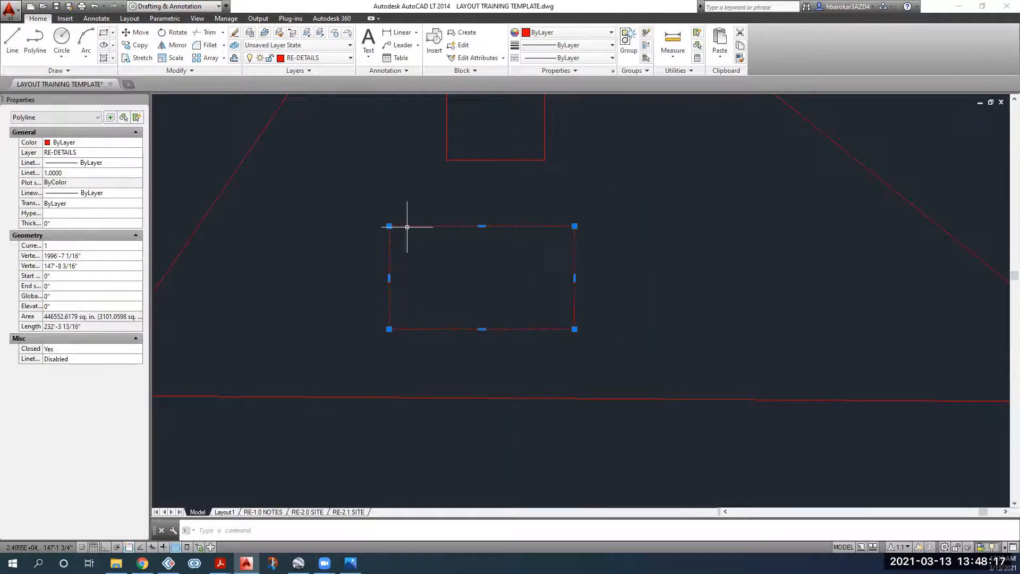
{"action": "scroll", "coordinate": [481, 229], "scroll_direction": "down", "scroll_amount": 2}
{"action": "key", "text": "Escape"}
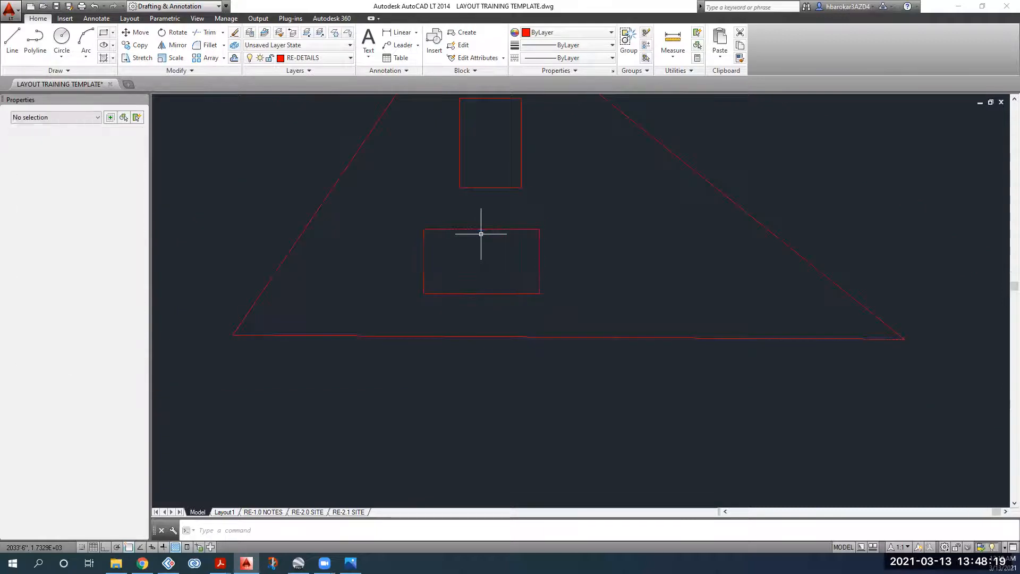
{"action": "scroll", "coordinate": [481, 234], "scroll_direction": "down", "scroll_amount": 4}
{"action": "left_click", "coordinate": [610, 142]}
{"action": "left_click", "coordinate": [440, 285]}
{"action": "middle_click_drag", "start_coordinate": [604, 305], "coordinate": [805, 393]}
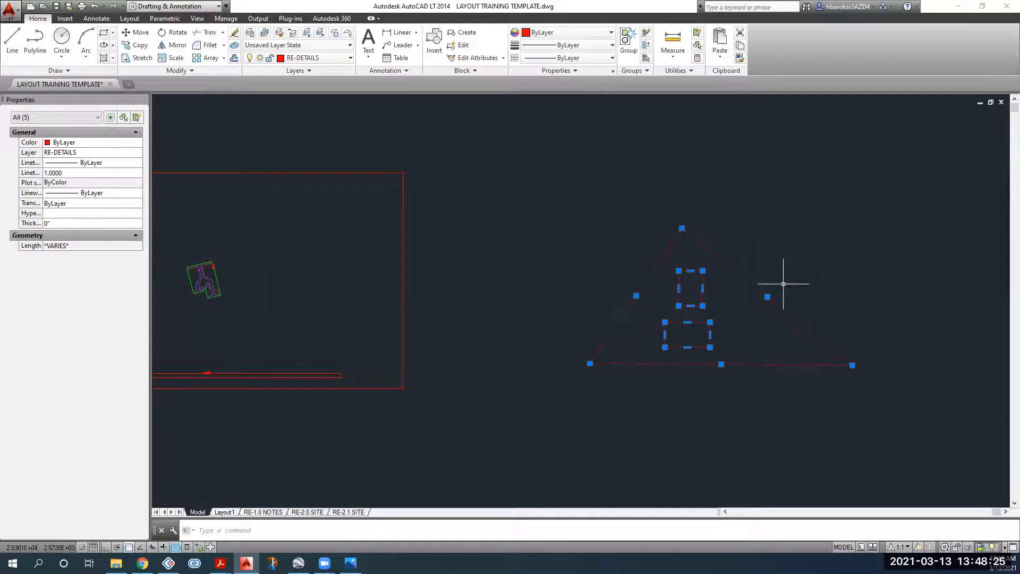
Step: Delete the triangle and its rectangles, then draw one small rectangle beside the frame
{"action": "key", "text": "Delete"}
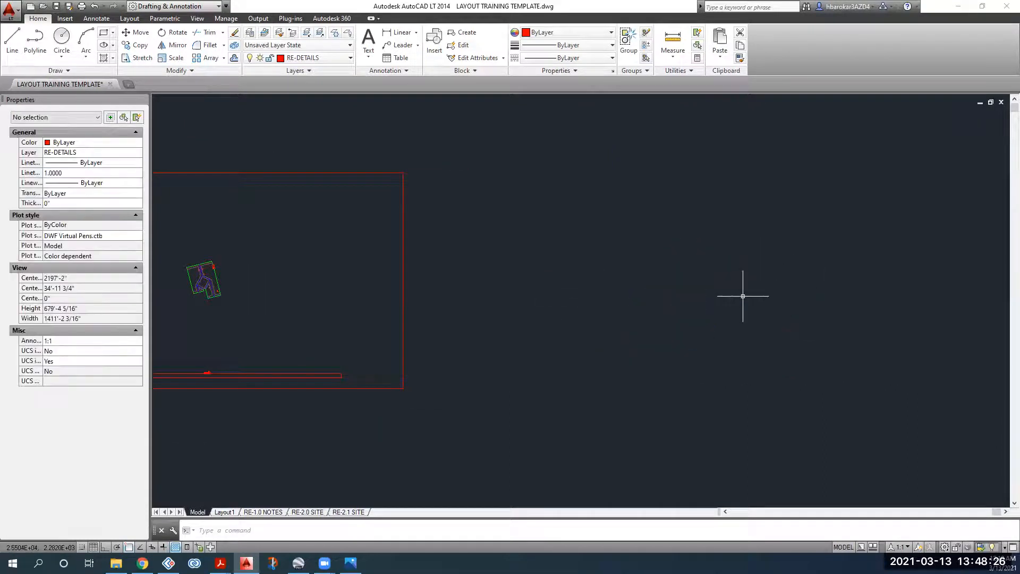
{"action": "left_click", "coordinate": [103, 34]}
{"action": "scroll", "coordinate": [434, 259], "scroll_direction": "up", "scroll_amount": 2}
{"action": "left_click", "coordinate": [421, 249]}
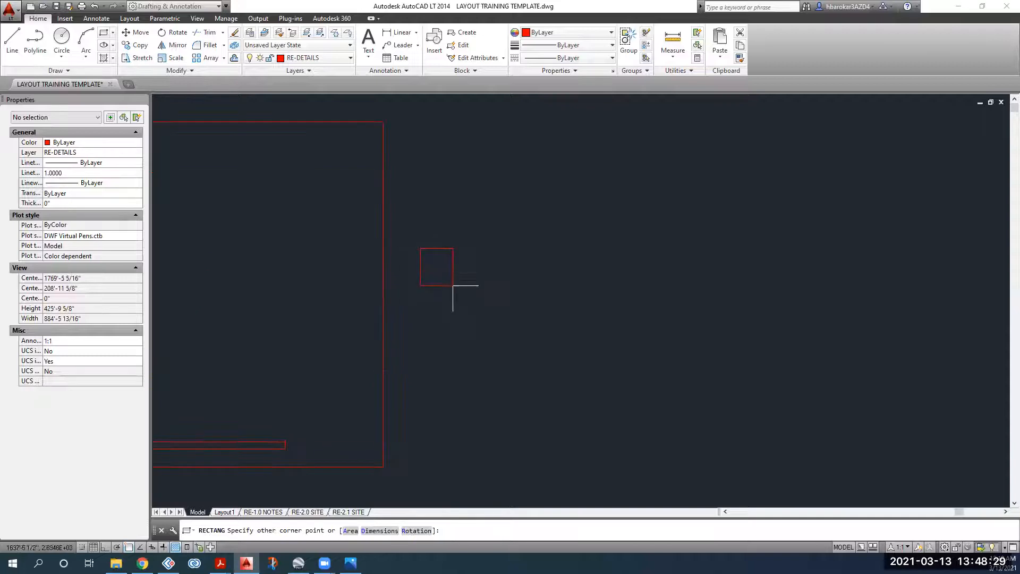
{"action": "left_click", "coordinate": [455, 290]}
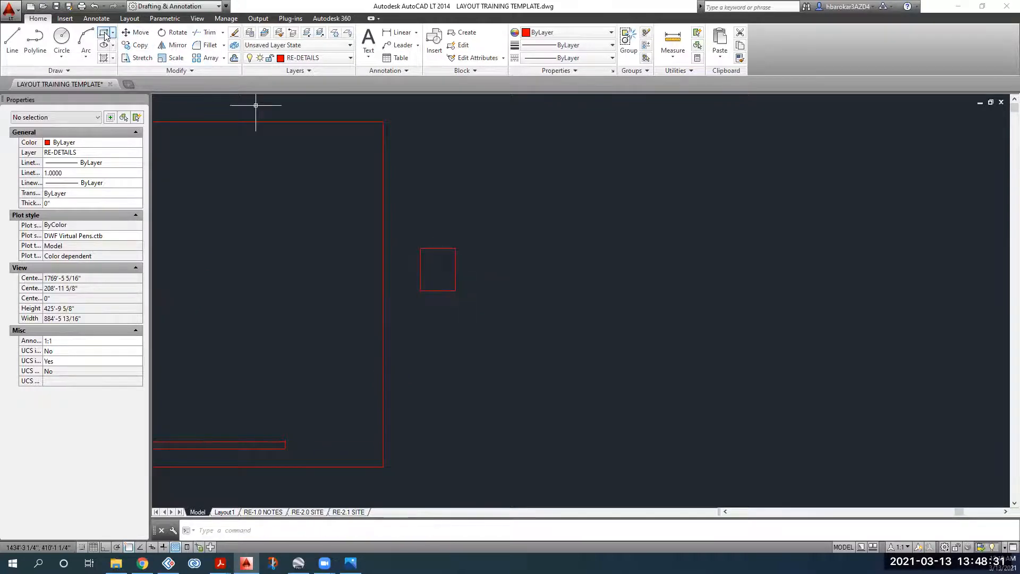
{"action": "key", "text": "Return"}
{"action": "scroll", "coordinate": [444, 266], "scroll_direction": "up", "scroll_amount": 8}
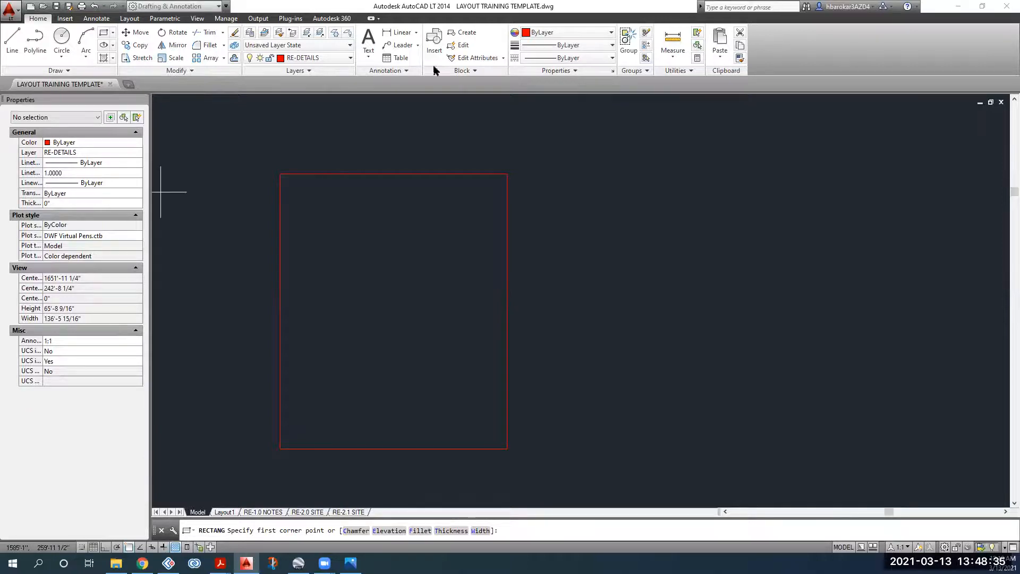
Step: Review the solar cheat sheet full screen in Acrobat, then return to AutoCAD
{"action": "key", "text": "alt+Tab"}
{"action": "left_click", "coordinate": [699, 63]}
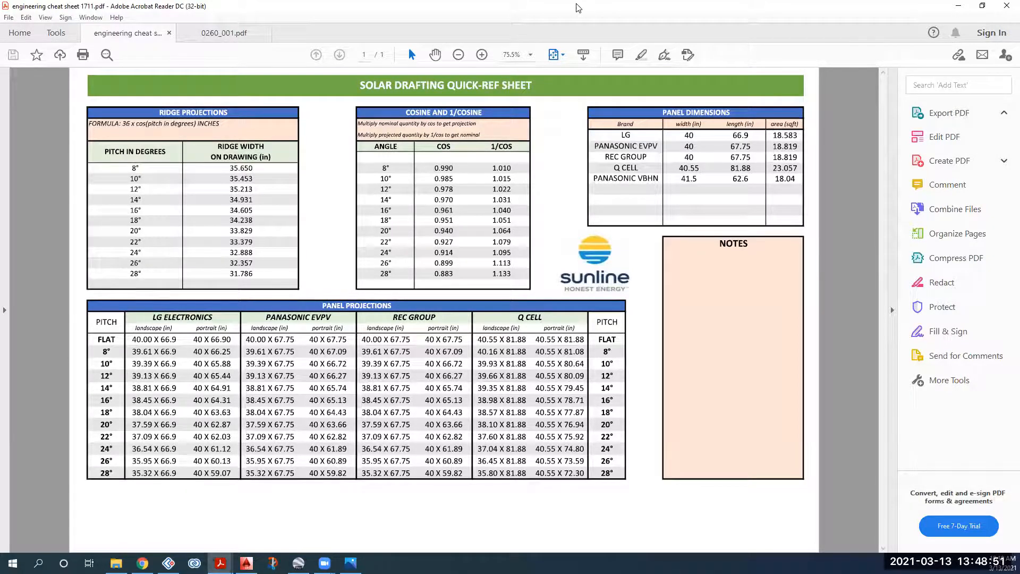
{"action": "key", "text": "alt+Tab"}
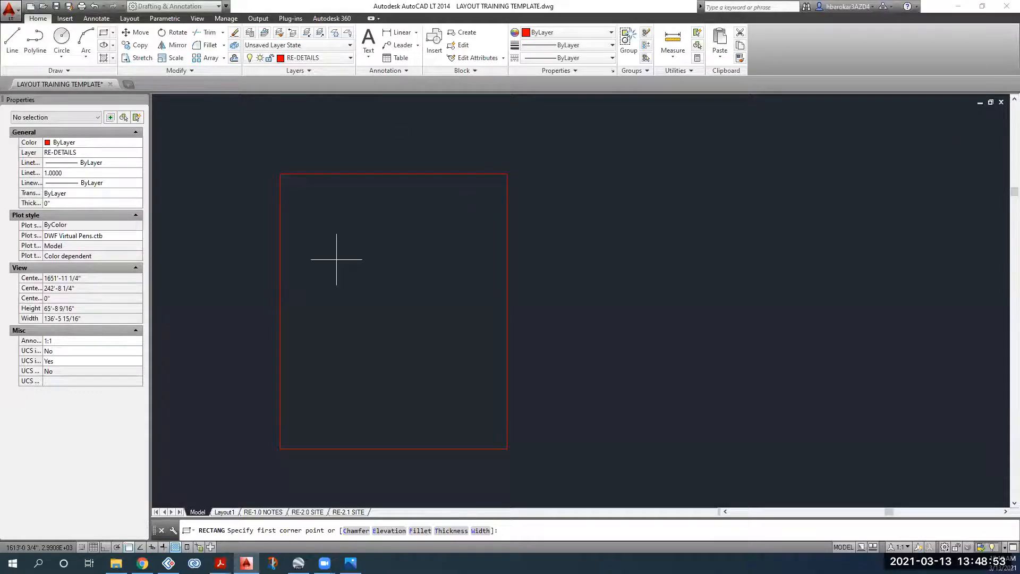
Step: Cancel the pending rectangle and a trial corner placed inside the large frame
{"action": "key", "text": "Escape"}
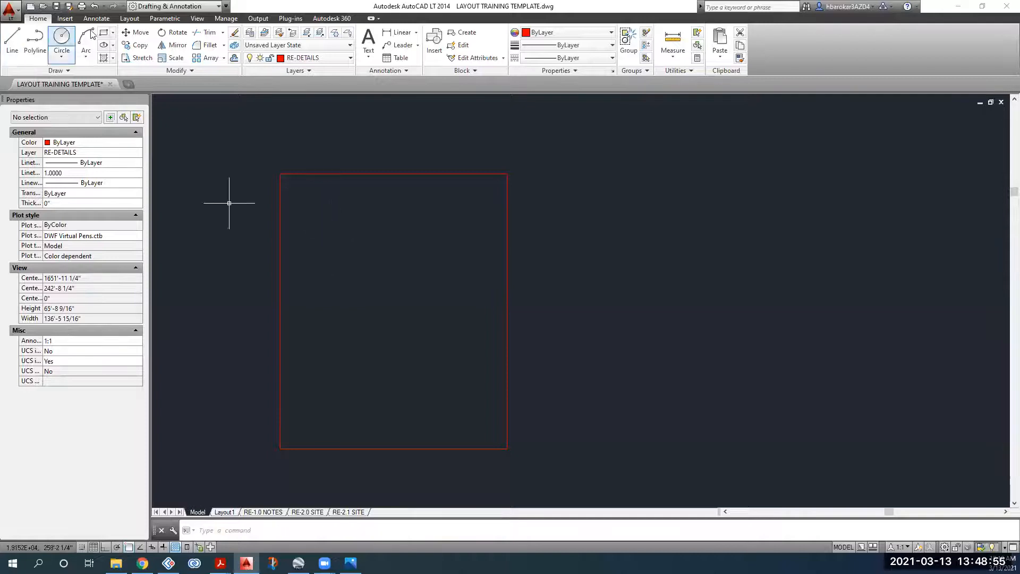
{"action": "key", "text": "Return"}
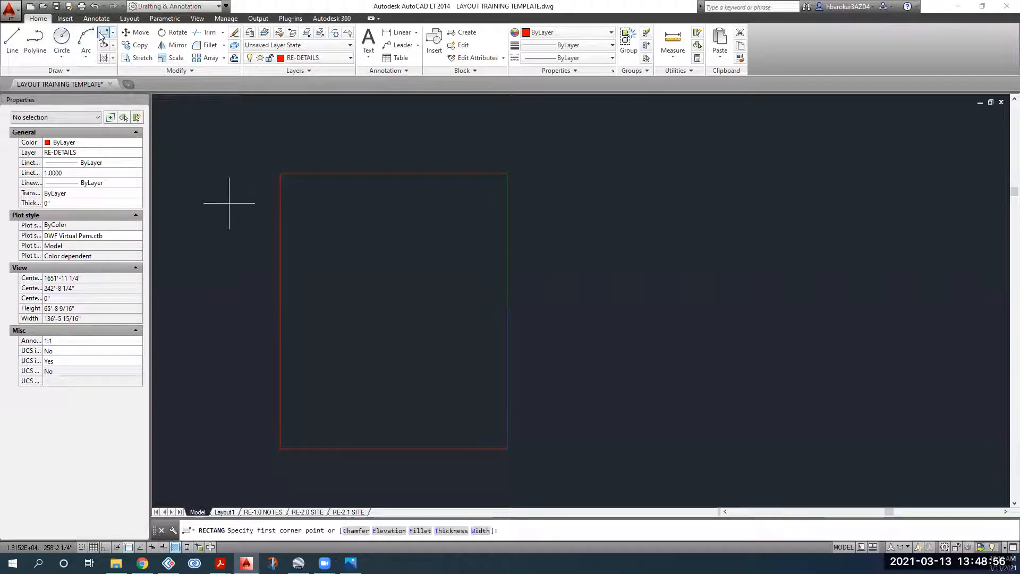
{"action": "left_click", "coordinate": [317, 209]}
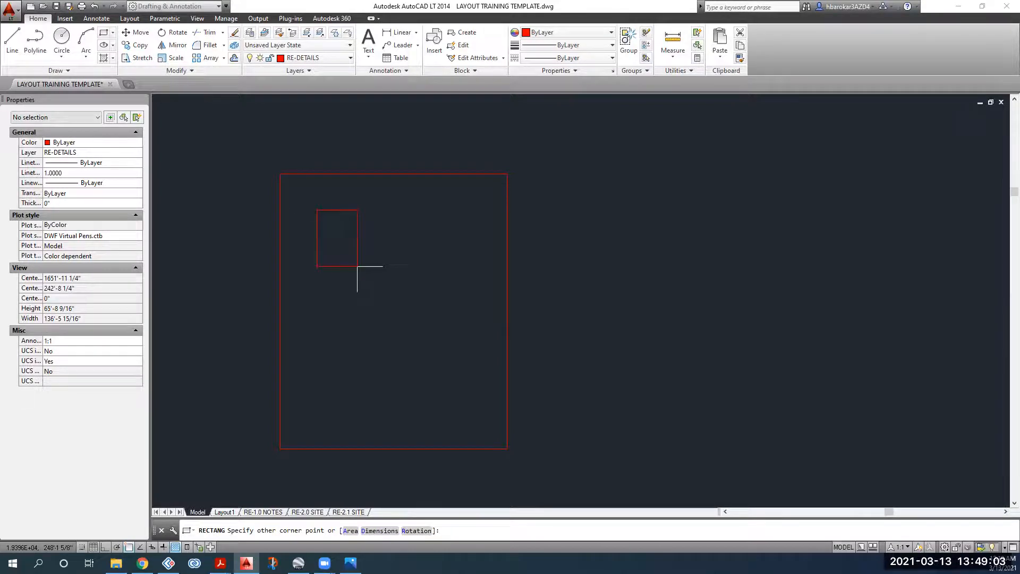
{"action": "key", "text": "Escape"}
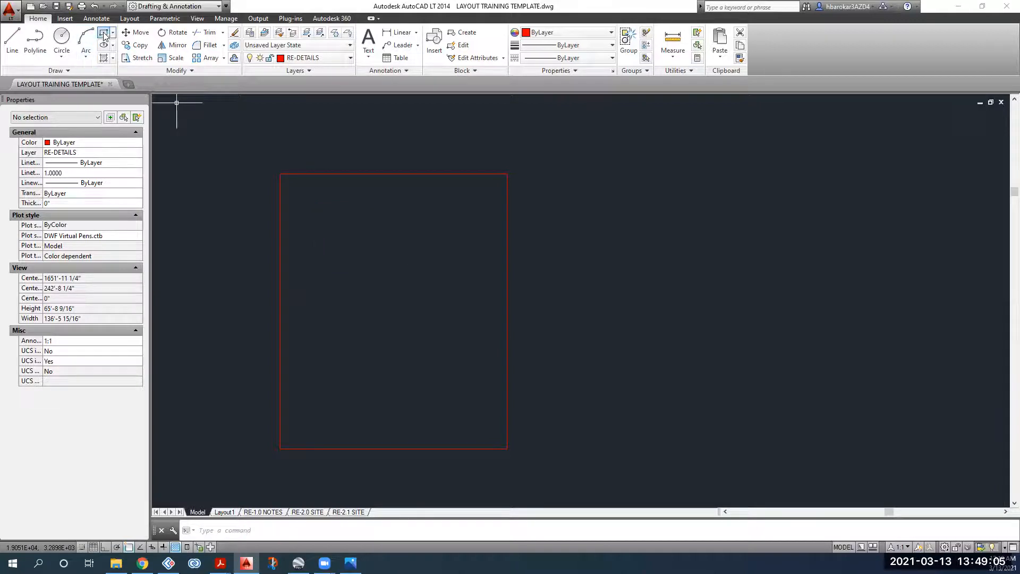
Step: Draw a 40 by 66.9 module rectangle inside the red frame and select it
{"action": "key", "text": "Return"}
{"action": "left_click", "coordinate": [392, 221]}
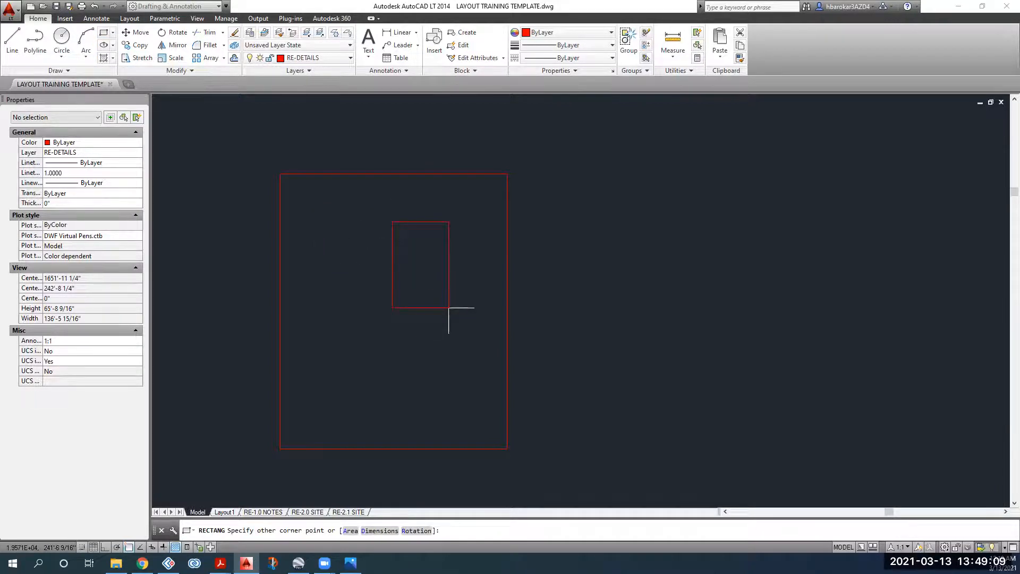
{"action": "type", "text": "D"}
{"action": "key", "text": "Return"}
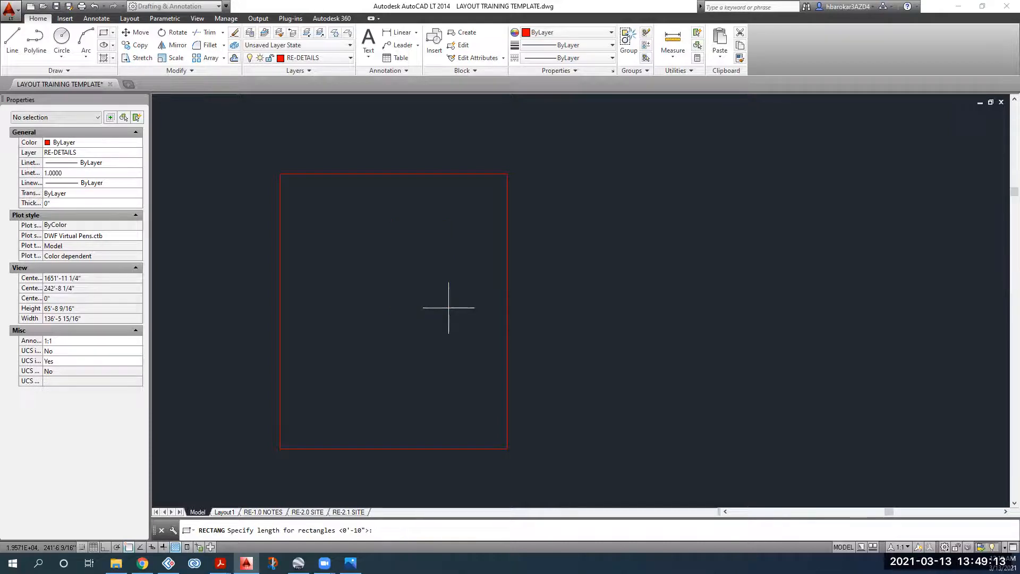
{"action": "type", "text": "40"}
{"action": "key", "text": "Return"}
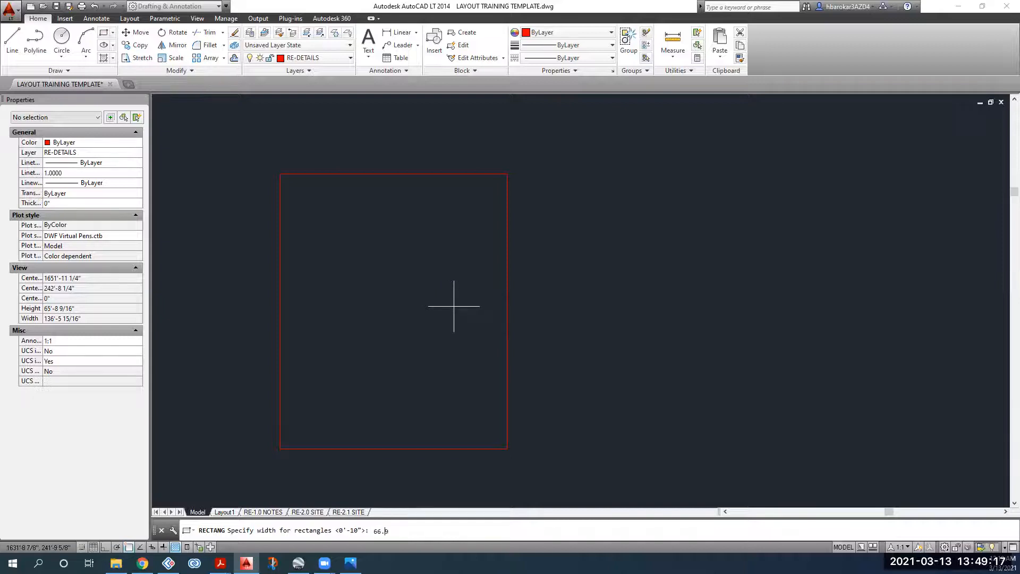
{"action": "type", "text": "66.9"}
{"action": "key", "text": "Return"}
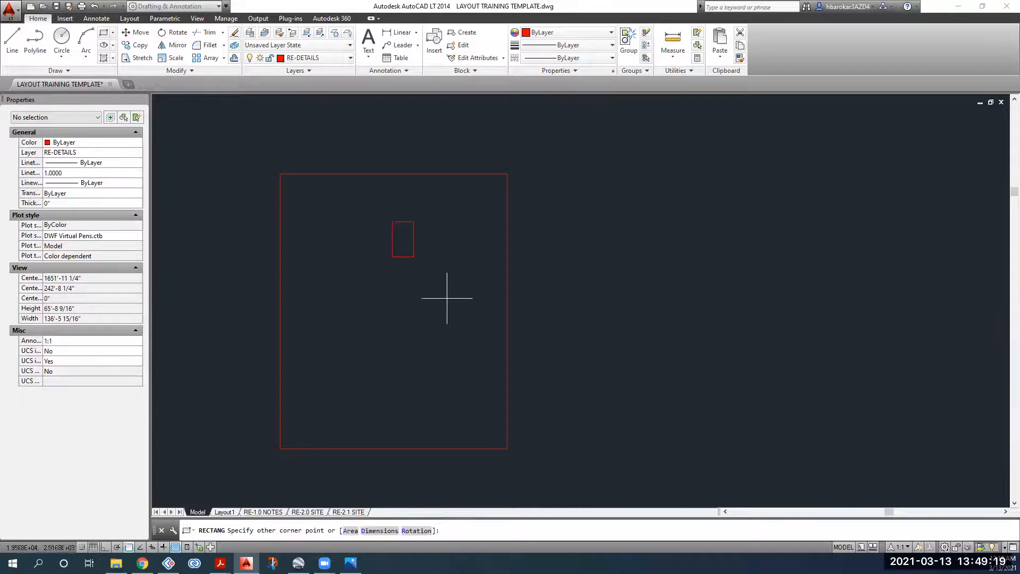
{"action": "left_click", "coordinate": [443, 267]}
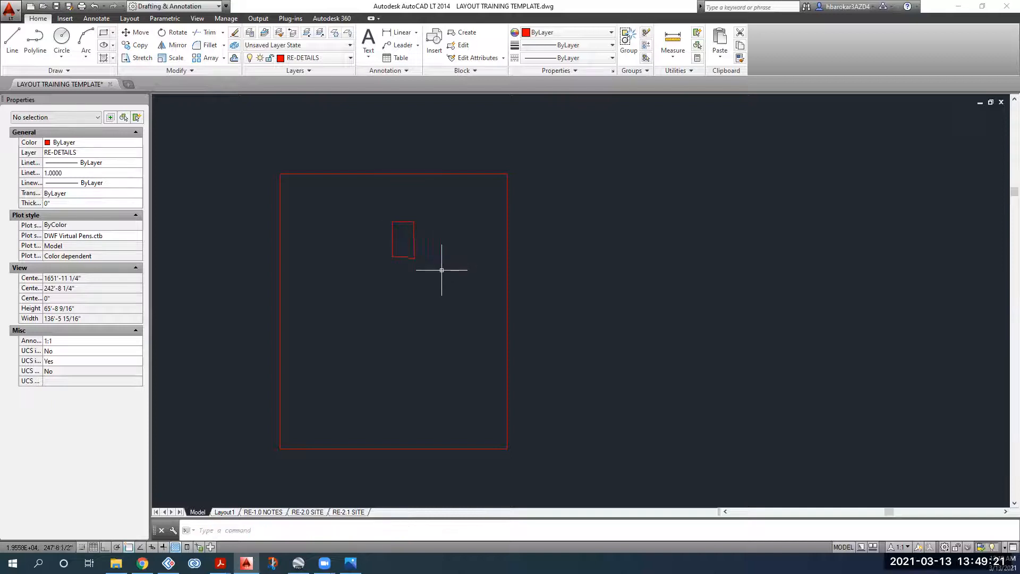
{"action": "scroll", "coordinate": [404, 236], "scroll_direction": "up", "scroll_amount": 4}
{"action": "left_click", "coordinate": [465, 221]}
{"action": "left_click", "coordinate": [391, 256]}
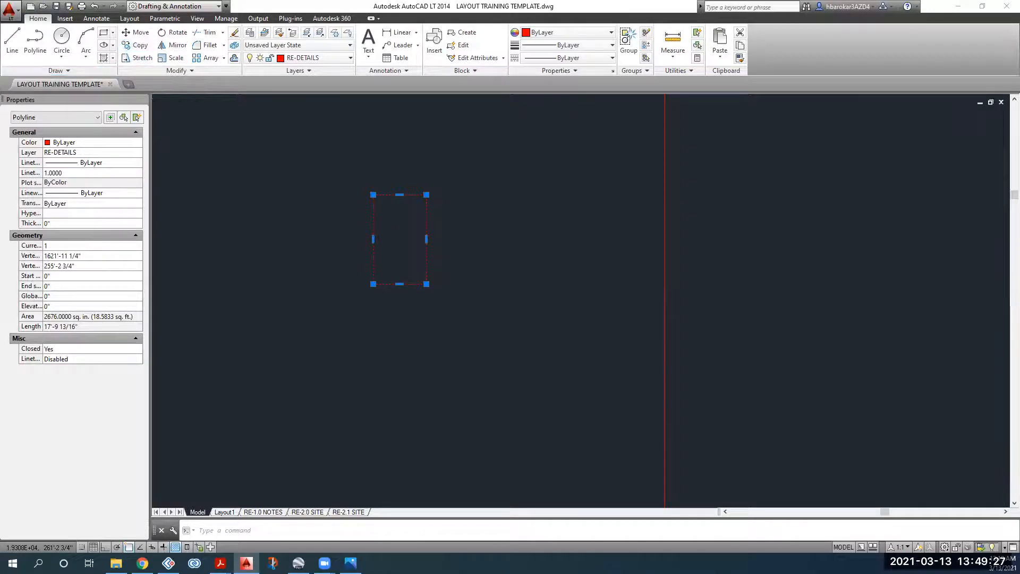
Step: Copy the module rectangle to a spot below the original
{"action": "left_click", "coordinate": [140, 46]}
{"action": "left_click", "coordinate": [383, 236]}
{"action": "key", "text": "Escape"}
{"action": "left_click", "coordinate": [406, 324]}
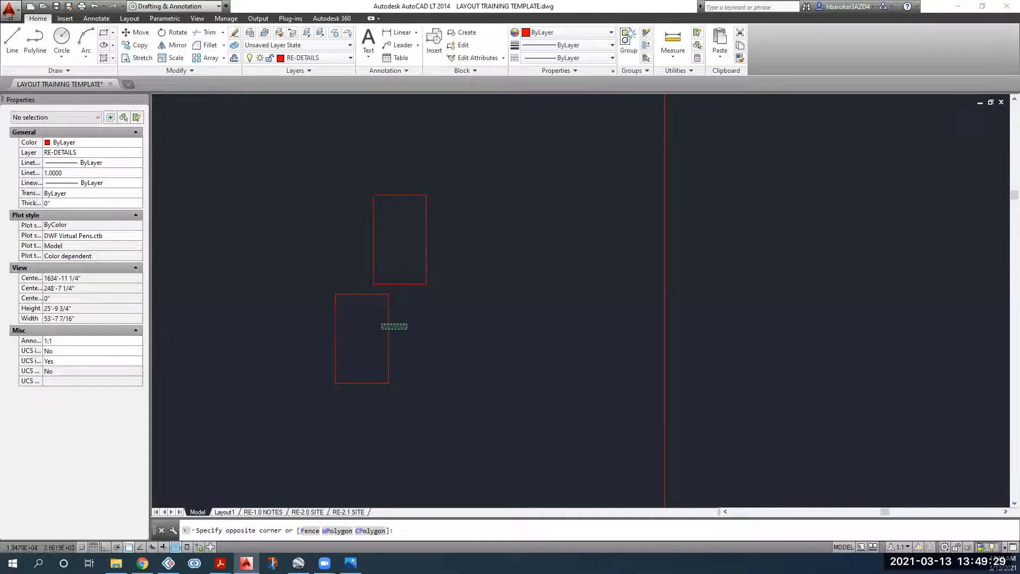
Step: Rotate the lower copy 90° about its corner so it lies horizontally
{"action": "left_click", "coordinate": [348, 341]}
{"action": "left_click", "coordinate": [175, 34]}
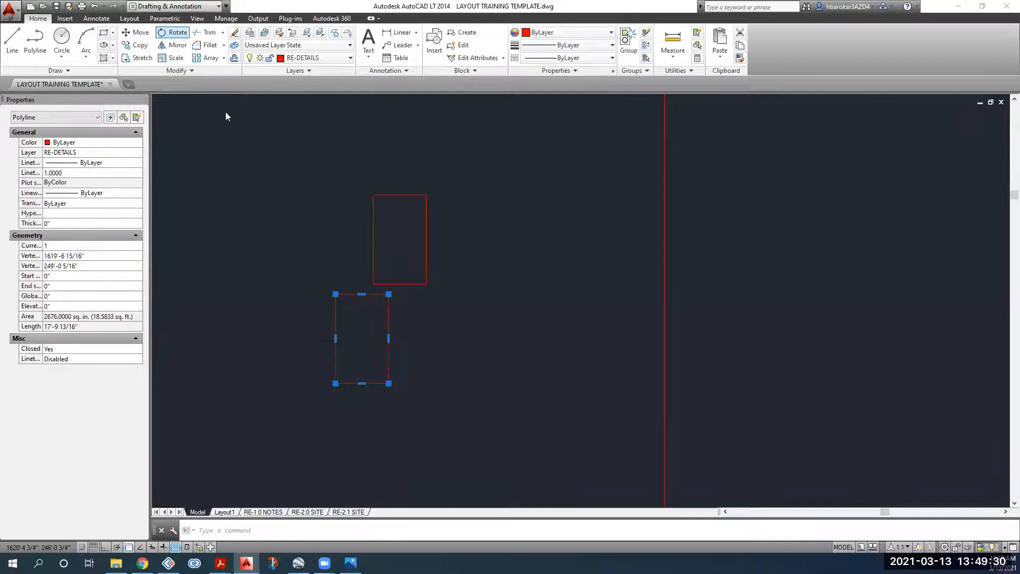
{"action": "left_click", "coordinate": [364, 341]}
{"action": "type", "text": "90"}
{"action": "key", "text": "Return"}
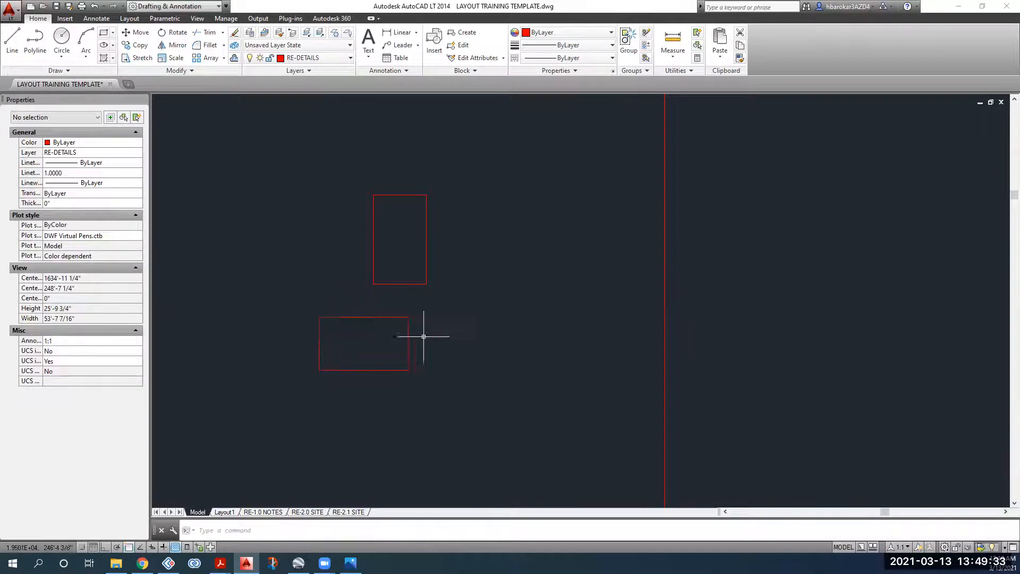
Step: Select the rotated rectangle and recentre the view on both rectangles to move it
{"action": "left_click", "coordinate": [423, 337]}
{"action": "left_click", "coordinate": [369, 355]}
{"action": "middle_click_drag", "start_coordinate": [405, 280], "coordinate": [368, 263]}
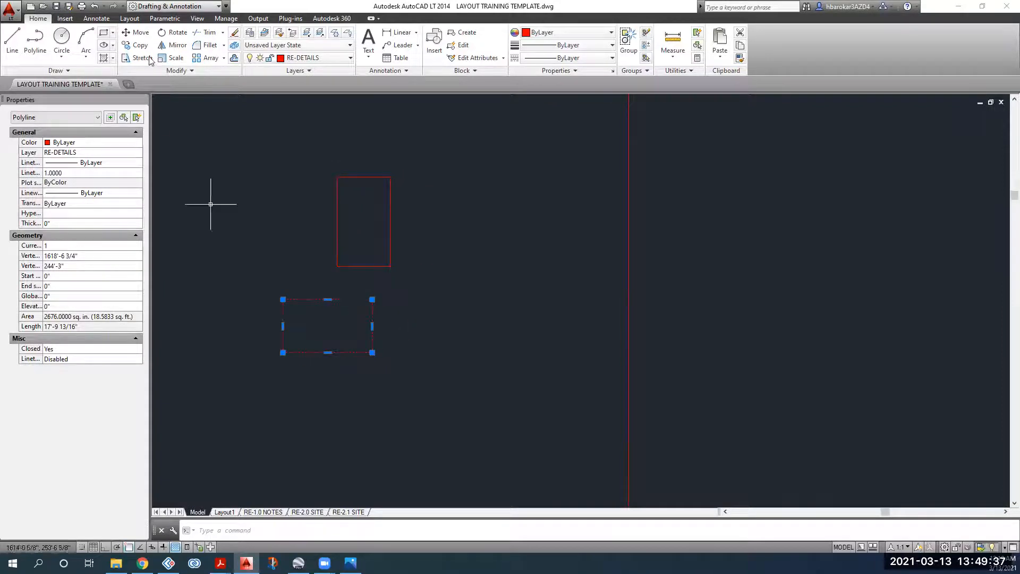
{"action": "left_click", "coordinate": [135, 32]}
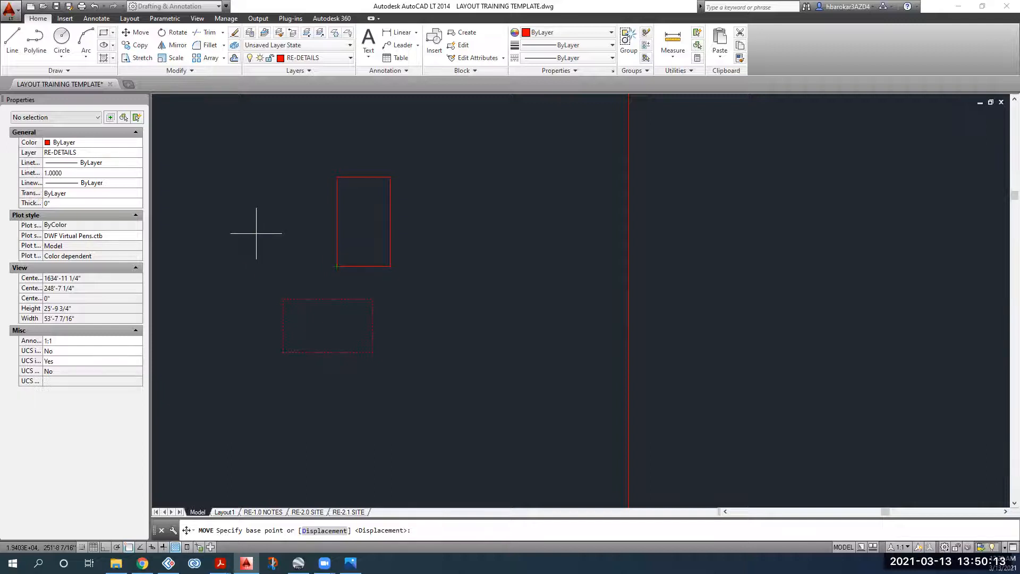
Step: Reselect the lower horizontal rectangle after cancelling the earlier move attempts
{"action": "key", "text": "Escape"}
{"action": "left_click", "coordinate": [330, 279]}
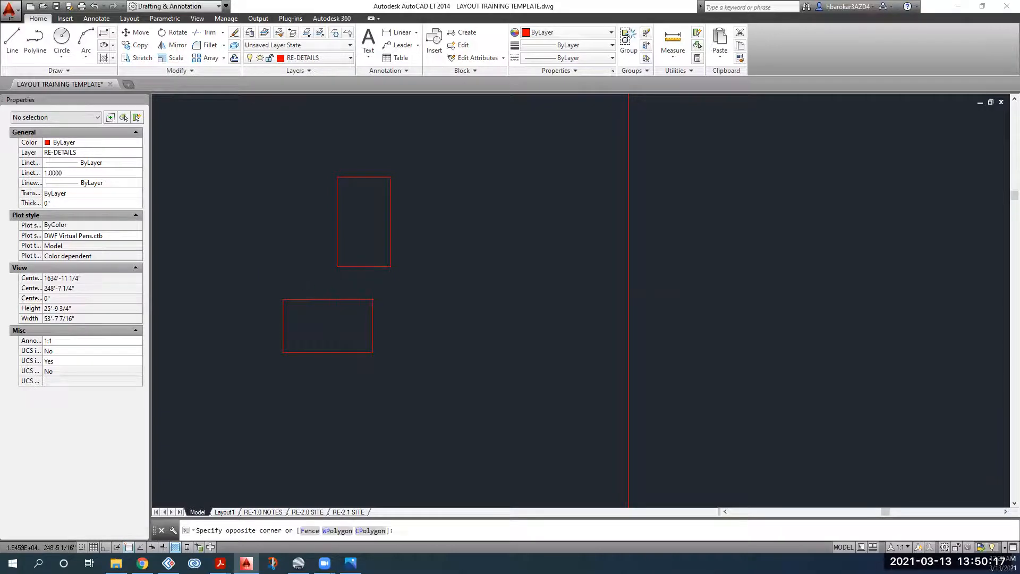
{"action": "left_click", "coordinate": [307, 317]}
{"action": "type", "text": "m"}
{"action": "key", "text": "Return"}
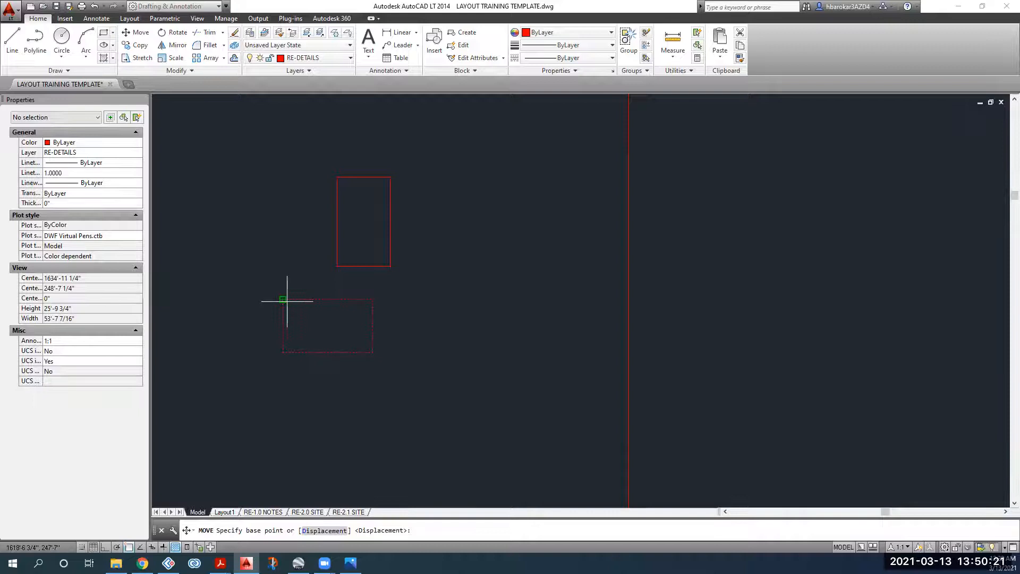
{"action": "key", "text": "Escape"}
{"action": "left_click", "coordinate": [351, 288]}
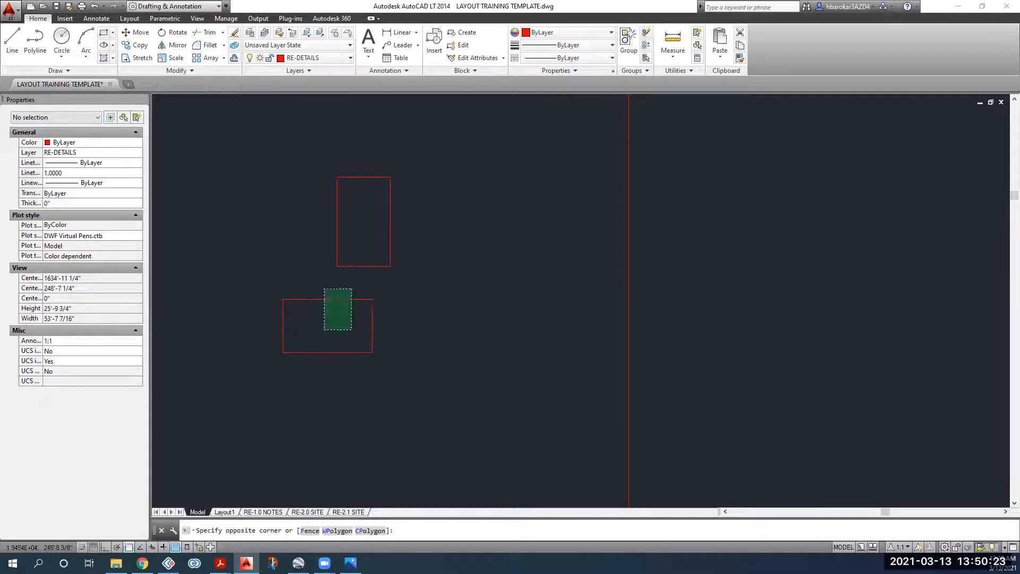
{"action": "left_click", "coordinate": [324, 329]}
Step: Move the horizontal rectangle so its top-left corner meets the vertical module's bottom-left corner
{"action": "left_click", "coordinate": [136, 32]}
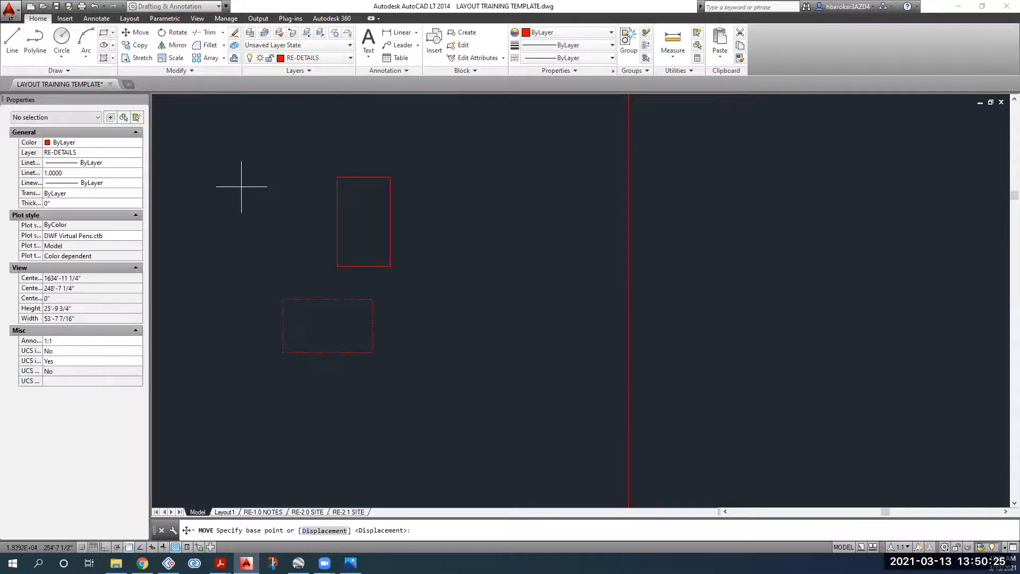
{"action": "scroll", "coordinate": [272, 287], "scroll_direction": "up", "scroll_amount": 5}
{"action": "scroll", "coordinate": [326, 323], "scroll_direction": "up", "scroll_amount": 3}
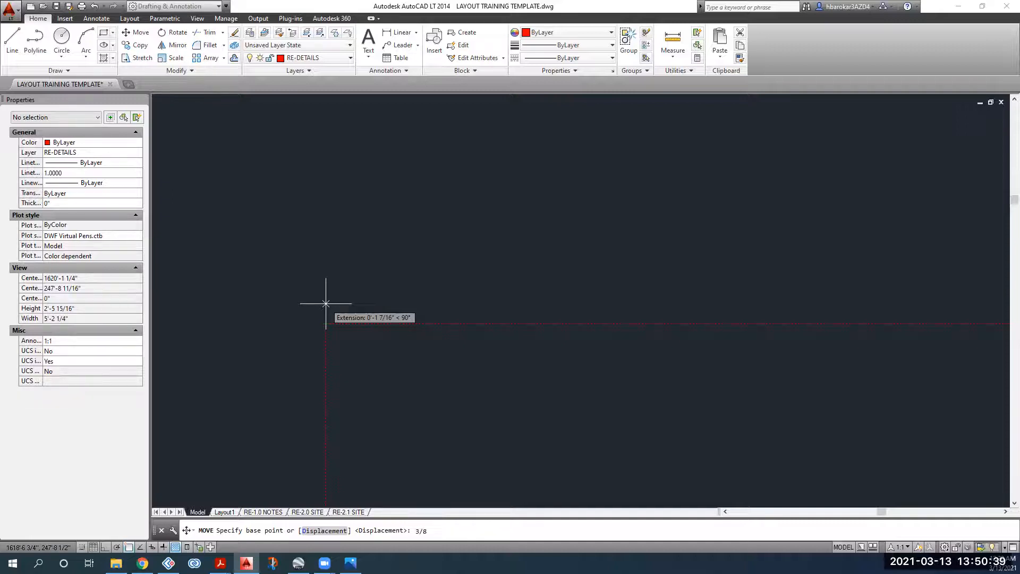
{"action": "key", "text": "Return"}
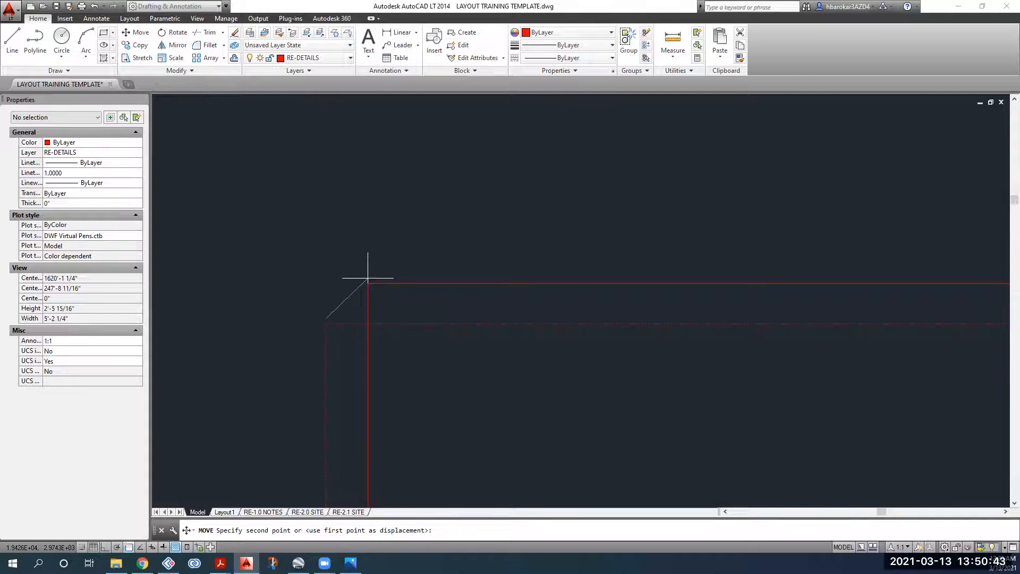
{"action": "scroll", "coordinate": [410, 277], "scroll_direction": "down", "scroll_amount": 2}
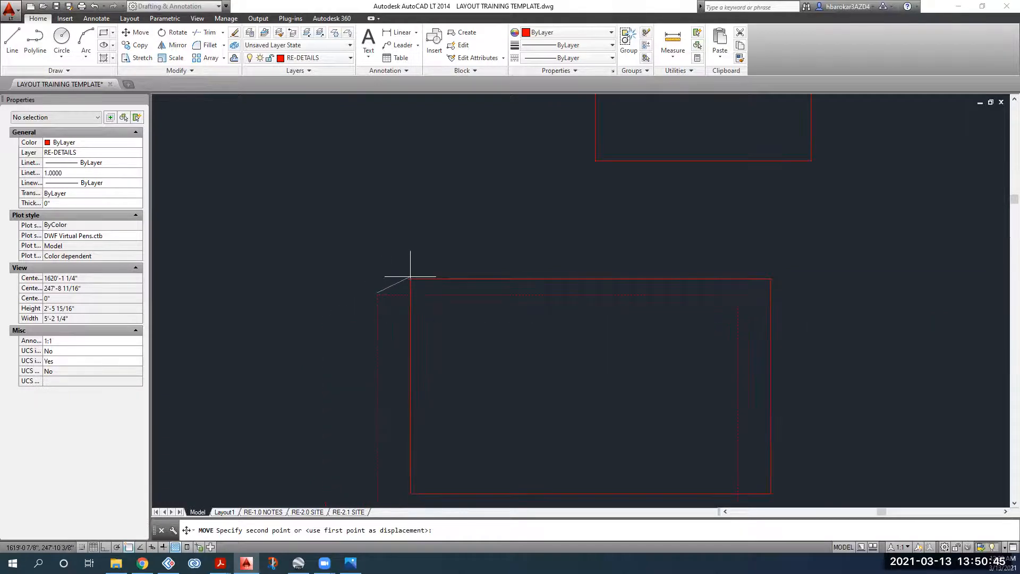
{"action": "scroll", "coordinate": [500, 243], "scroll_direction": "up", "scroll_amount": 3}
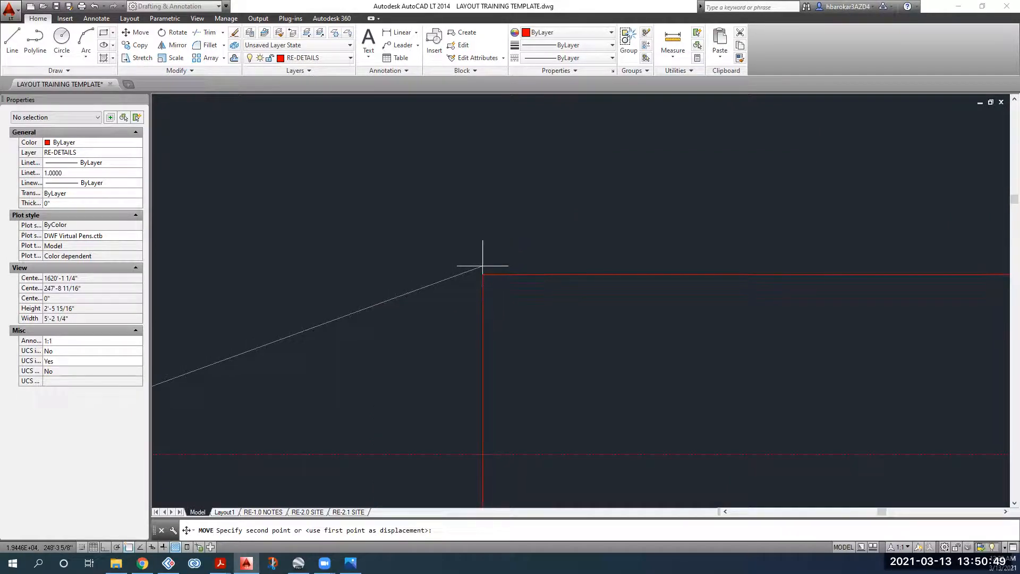
{"action": "scroll", "coordinate": [485, 282], "scroll_direction": "down", "scroll_amount": 4}
{"action": "scroll", "coordinate": [497, 289], "scroll_direction": "up", "scroll_amount": 4}
{"action": "left_click", "coordinate": [488, 229]}
{"action": "scroll", "coordinate": [497, 255], "scroll_direction": "down", "scroll_amount": 5}
{"action": "scroll", "coordinate": [658, 226], "scroll_direction": "down", "scroll_amount": 4}
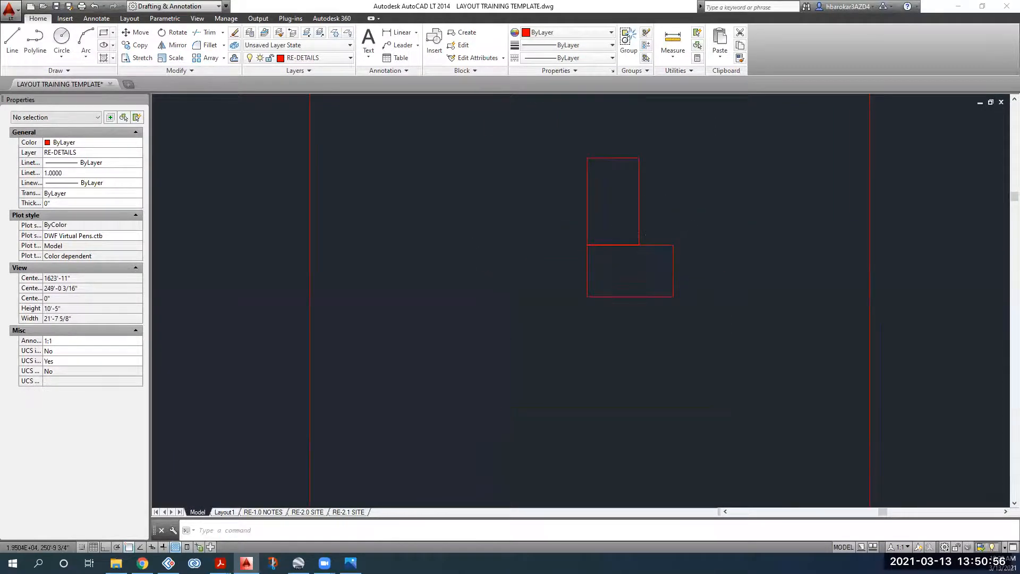
Step: Start a vertical line above the modules with Ortho on
{"action": "left_click", "coordinate": [12, 39]}
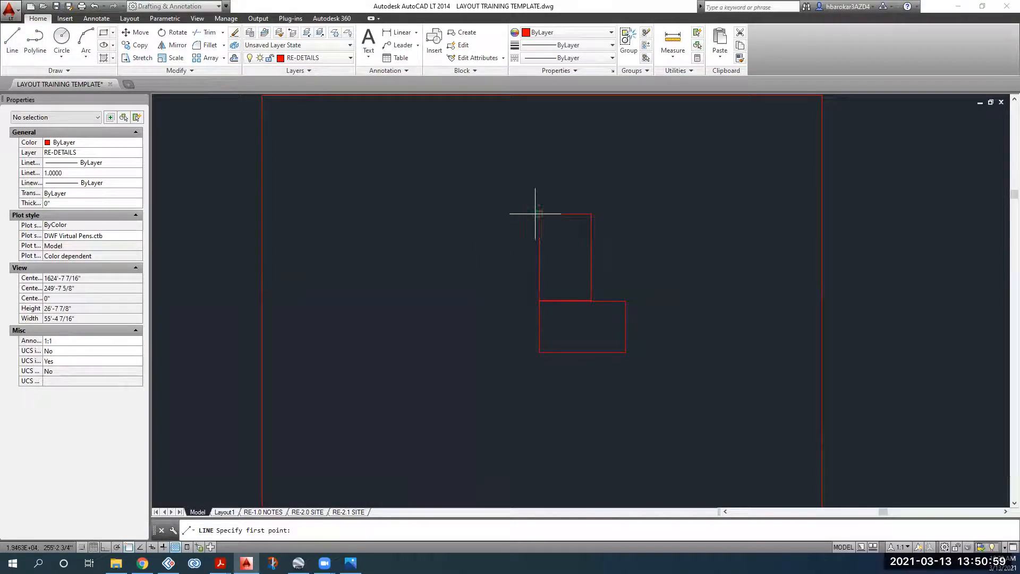
{"action": "left_click", "coordinate": [539, 184]}
{"action": "left_click", "coordinate": [104, 546]}
Step: End the vertical guide line below the modules
{"action": "left_click", "coordinate": [539, 419]}
{"action": "key", "text": "Return"}
{"action": "left_click", "coordinate": [539, 418]}
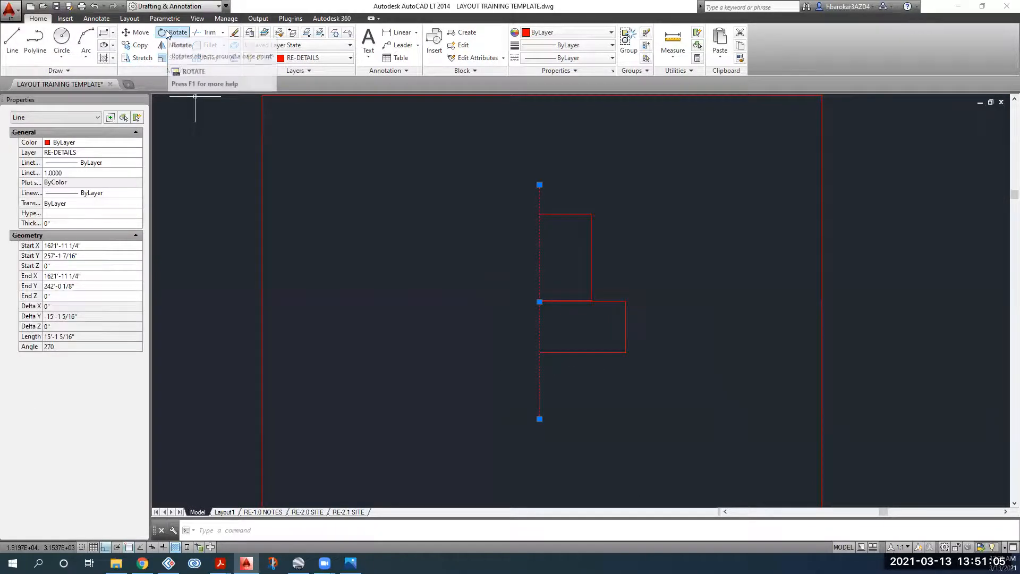
{"action": "left_click", "coordinate": [136, 45]}
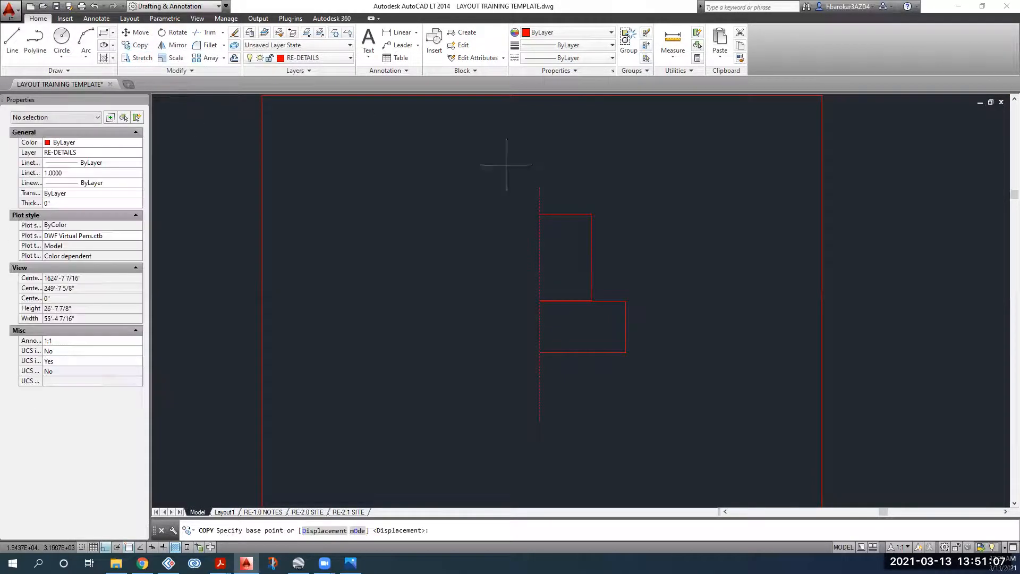
{"action": "left_click", "coordinate": [538, 186]}
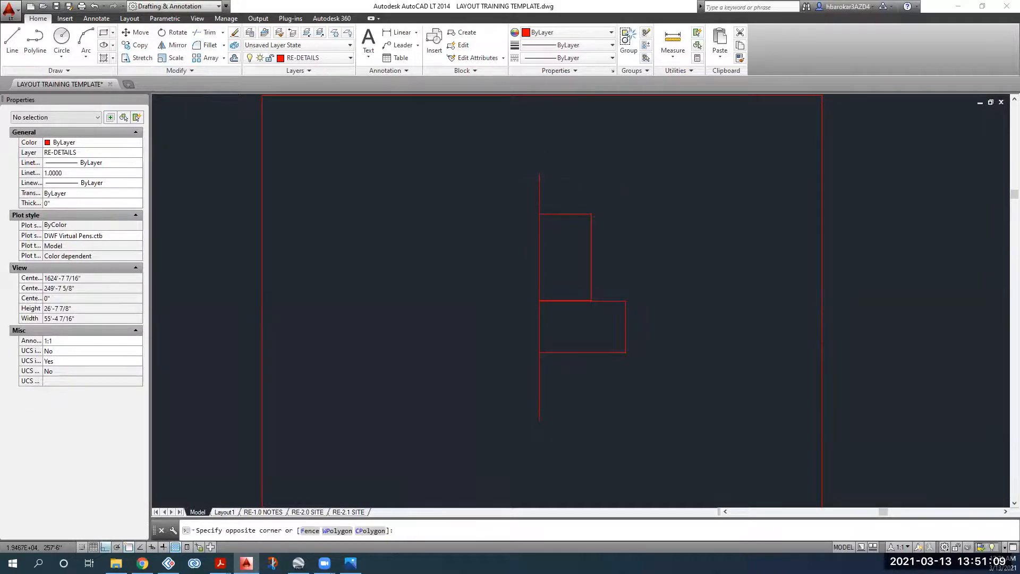
Step: Rotate the vertical line -24° about its top endpoint
{"action": "left_click", "coordinate": [539, 180]}
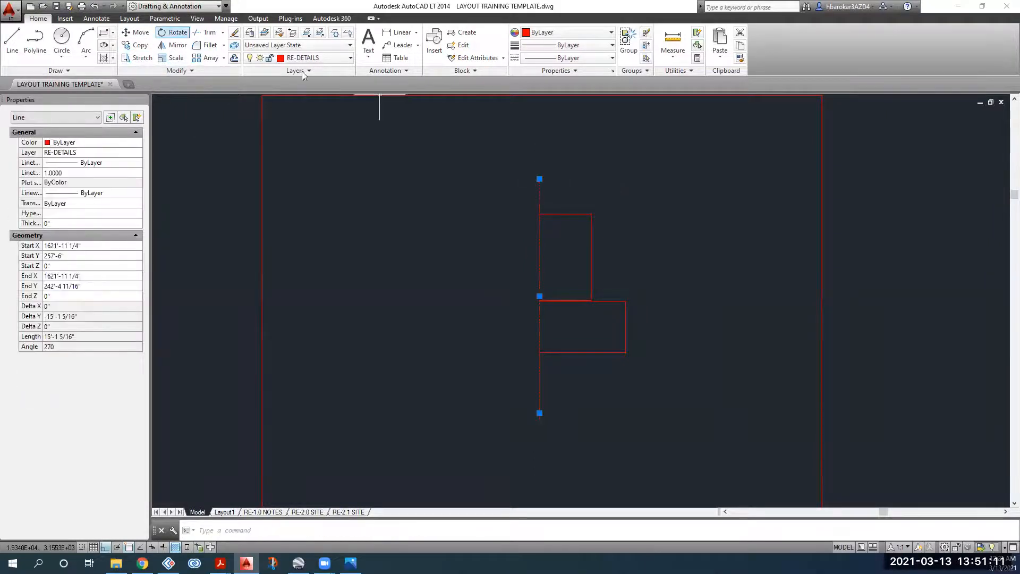
{"action": "left_click", "coordinate": [178, 33]}
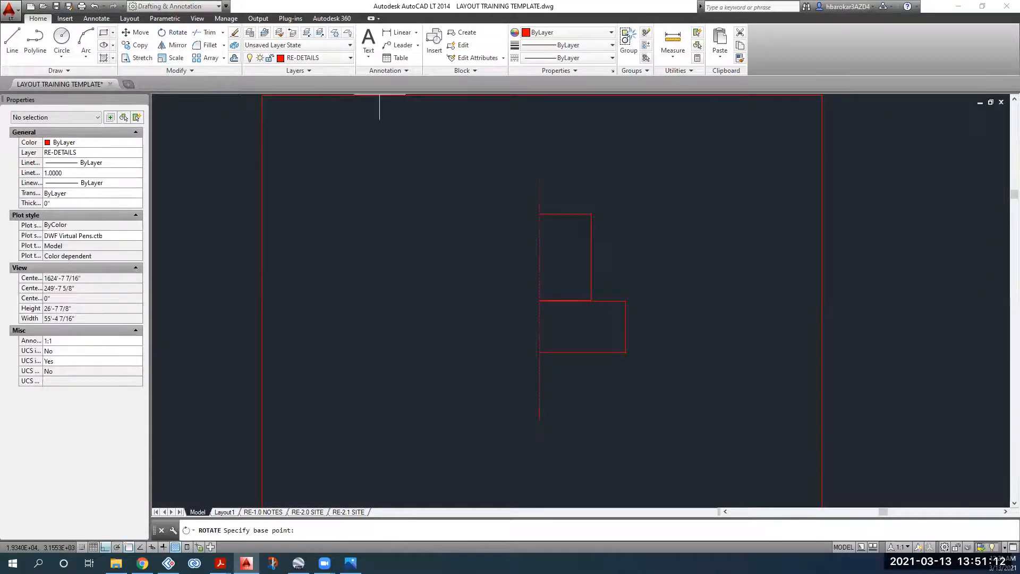
{"action": "left_click", "coordinate": [539, 179]}
{"action": "type", "text": "-24"}
{"action": "key", "text": "Return"}
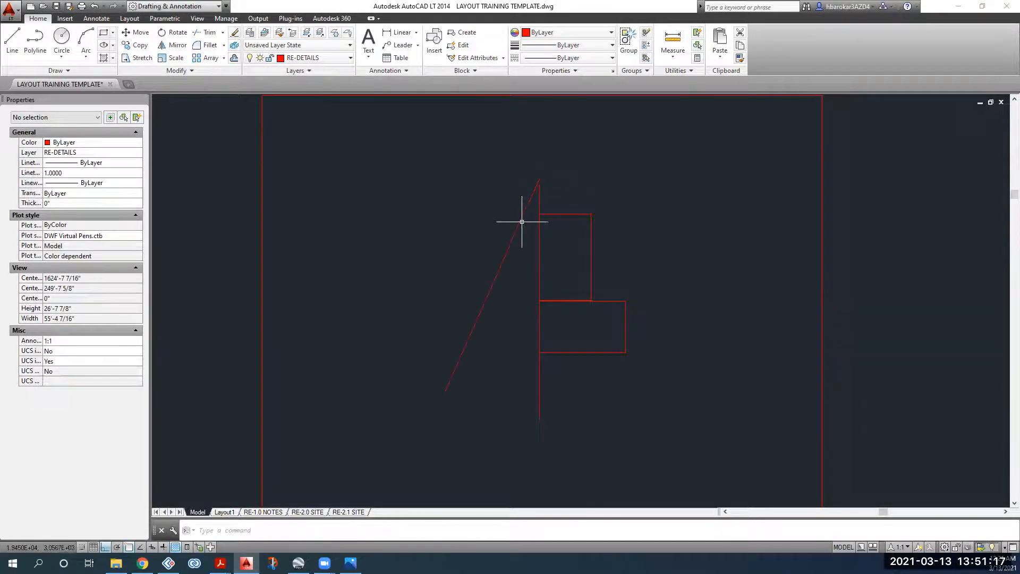
Step: Copy the slanted line to the left
{"action": "left_click", "coordinate": [502, 246]}
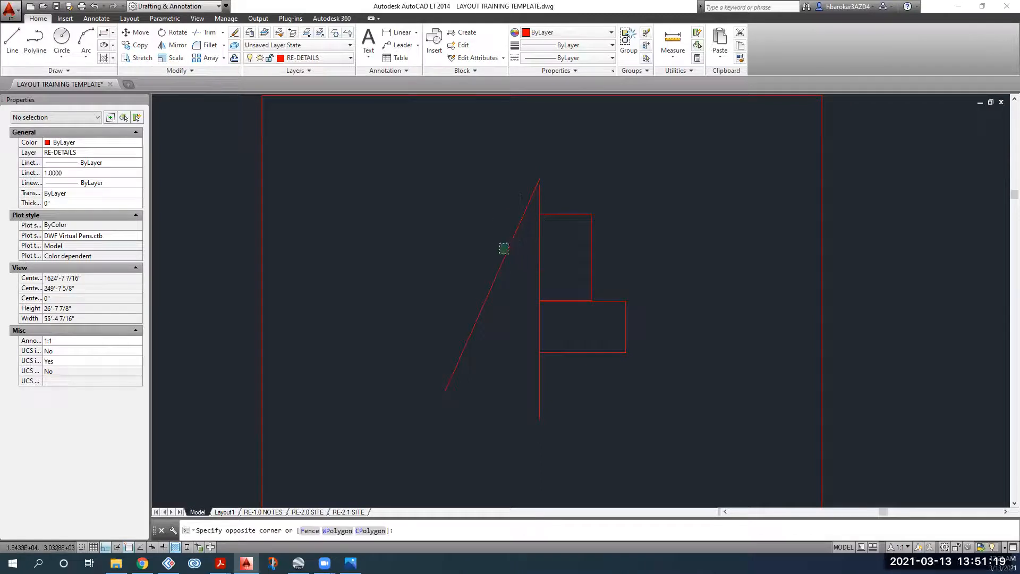
{"action": "left_click", "coordinate": [313, 155]}
{"action": "left_click", "coordinate": [136, 45]}
{"action": "left_click", "coordinate": [450, 239]}
{"action": "left_click", "coordinate": [332, 189]}
{"action": "key", "text": "Escape"}
Step: Rotate the copied line 90° about its midpoint so it crosses the slanted line
{"action": "left_click", "coordinate": [437, 243]}
{"action": "left_click", "coordinate": [371, 229]}
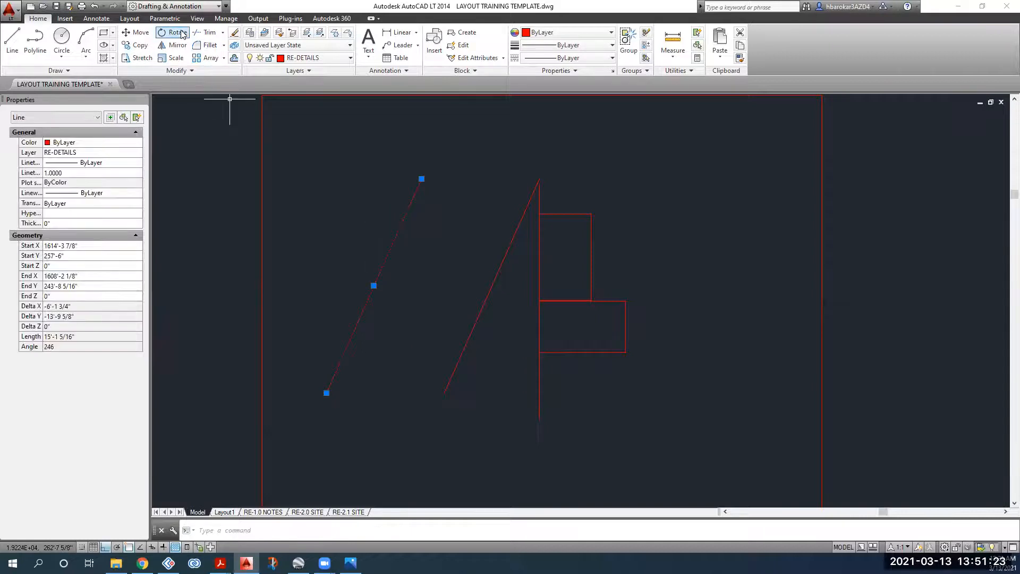
{"action": "left_click", "coordinate": [181, 34]}
{"action": "left_click", "coordinate": [373, 285]}
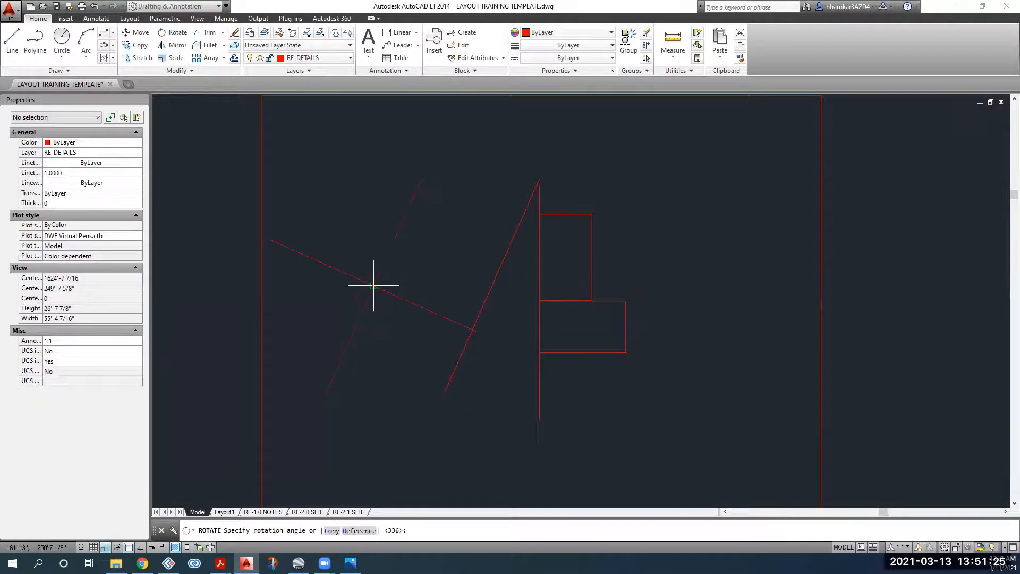
{"action": "left_click", "coordinate": [382, 285]}
{"action": "left_click", "coordinate": [393, 296]}
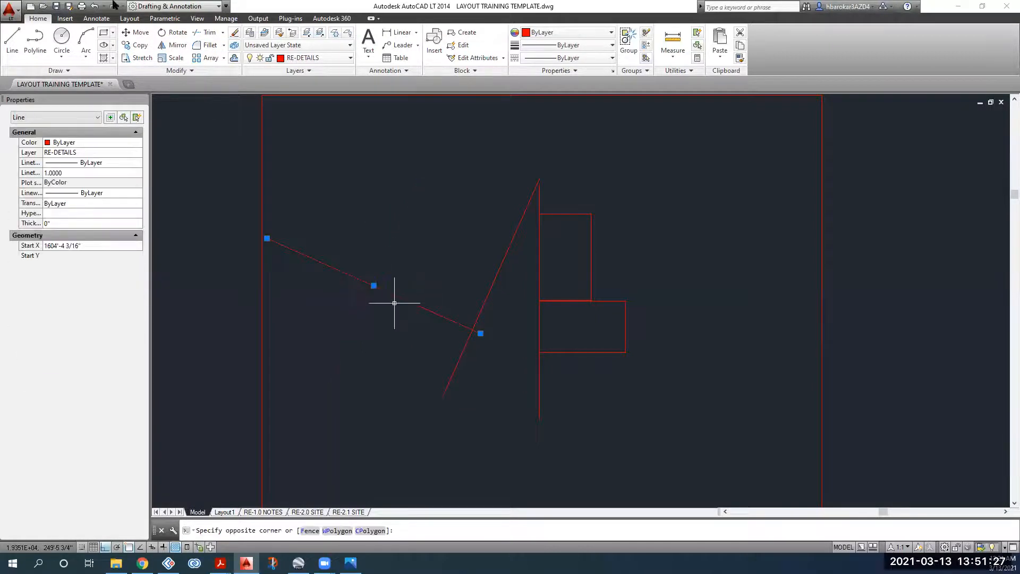
Step: Move the perpendicular line so its end sits on the module corner
{"action": "left_click", "coordinate": [139, 33]}
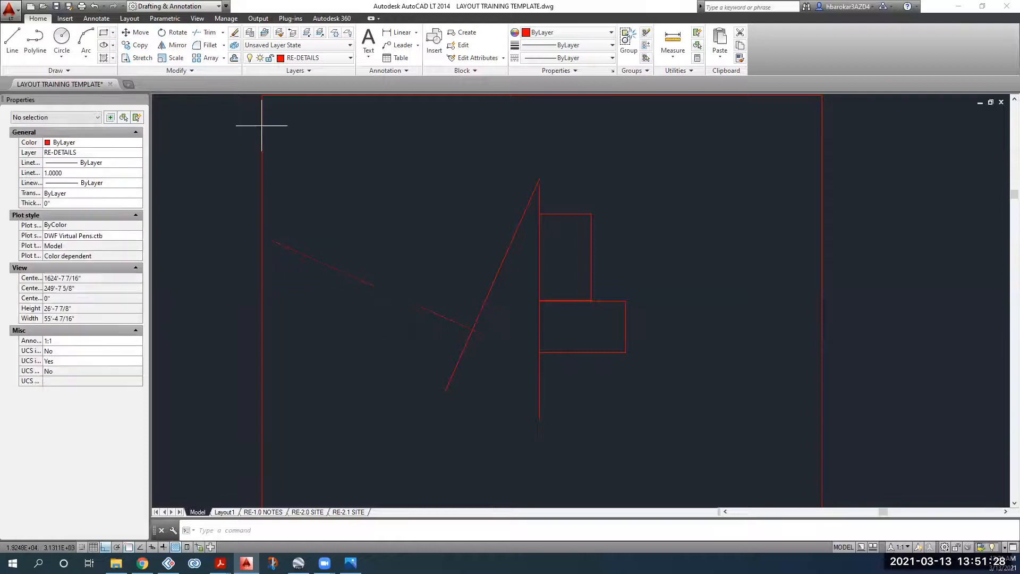
{"action": "left_click", "coordinate": [480, 333]}
{"action": "left_click", "coordinate": [539, 352]}
{"action": "left_click", "coordinate": [520, 344]}
Step: Copy the line to the small rectangle's top-left corner
{"action": "left_click", "coordinate": [139, 45]}
{"action": "scroll", "coordinate": [555, 373], "scroll_direction": "up", "scroll_amount": 5}
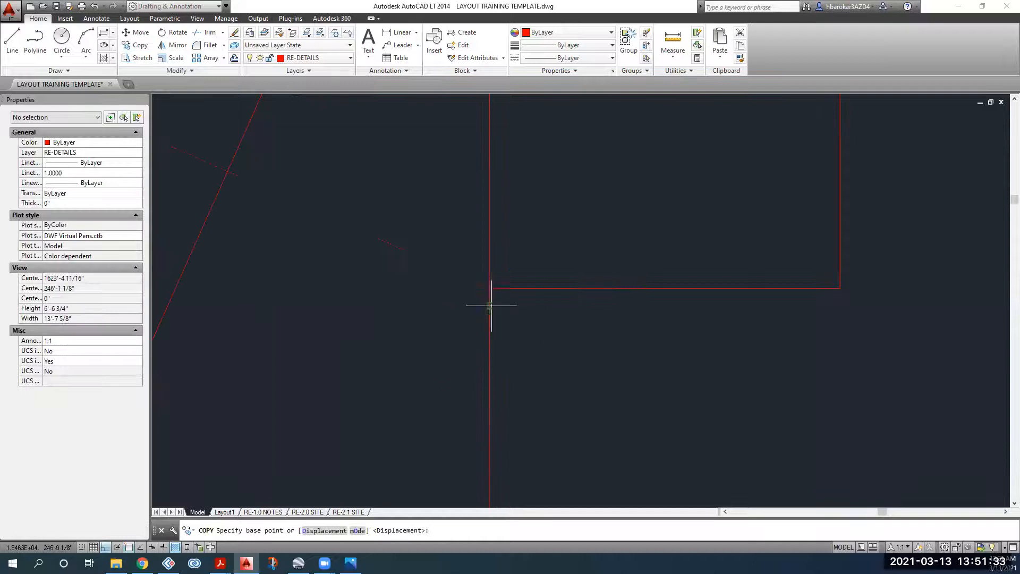
{"action": "left_click", "coordinate": [489, 288]}
{"action": "scroll", "coordinate": [467, 358], "scroll_direction": "up", "scroll_amount": 5}
{"action": "left_click", "coordinate": [507, 290]}
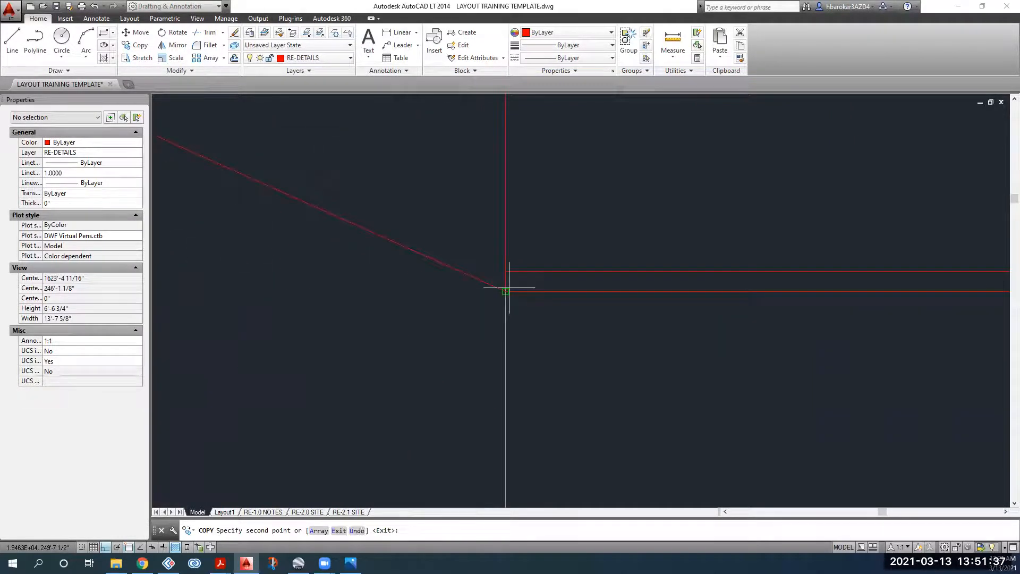
{"action": "scroll", "coordinate": [503, 268], "scroll_direction": "down", "scroll_amount": 4}
{"action": "middle_click_drag", "start_coordinate": [493, 163], "coordinate": [499, 419]}
{"action": "middle_click_drag", "start_coordinate": [502, 184], "coordinate": [495, 418]}
{"action": "middle_click_drag", "start_coordinate": [494, 139], "coordinate": [494, 418]}
{"action": "left_click", "coordinate": [499, 298]}
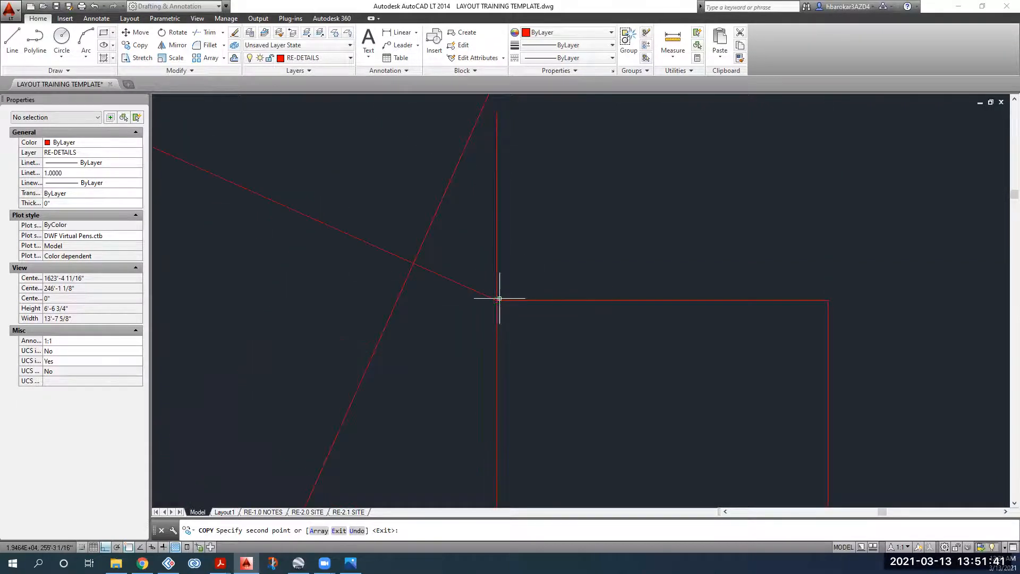
{"action": "key", "text": "Return"}
{"action": "scroll", "coordinate": [499, 298], "scroll_direction": "down", "scroll_amount": 6}
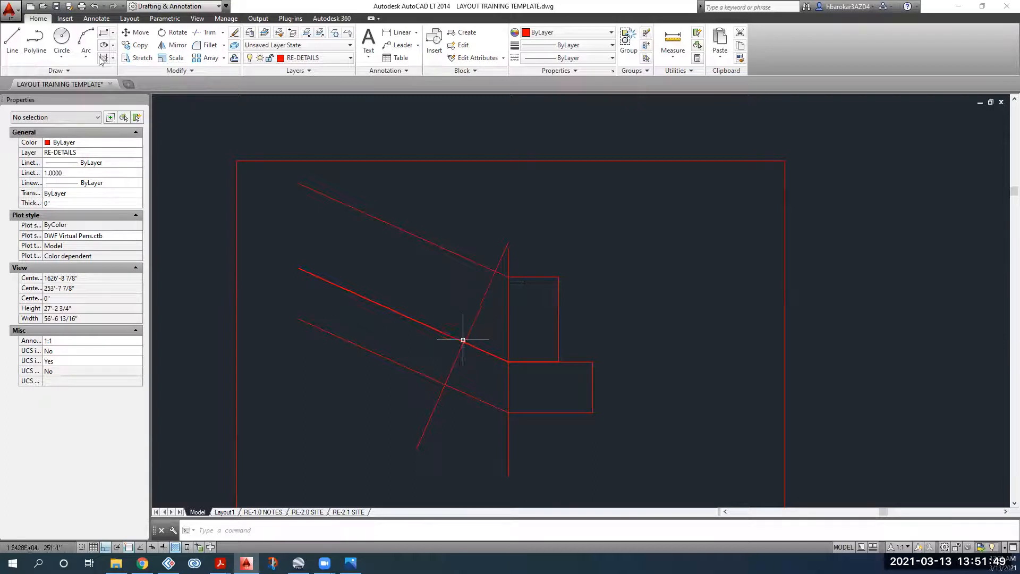
Step: Draw the first roof polyline from the diagonals' intersection, Ortho off, with a 40-unit segment
{"action": "left_click", "coordinate": [35, 38]}
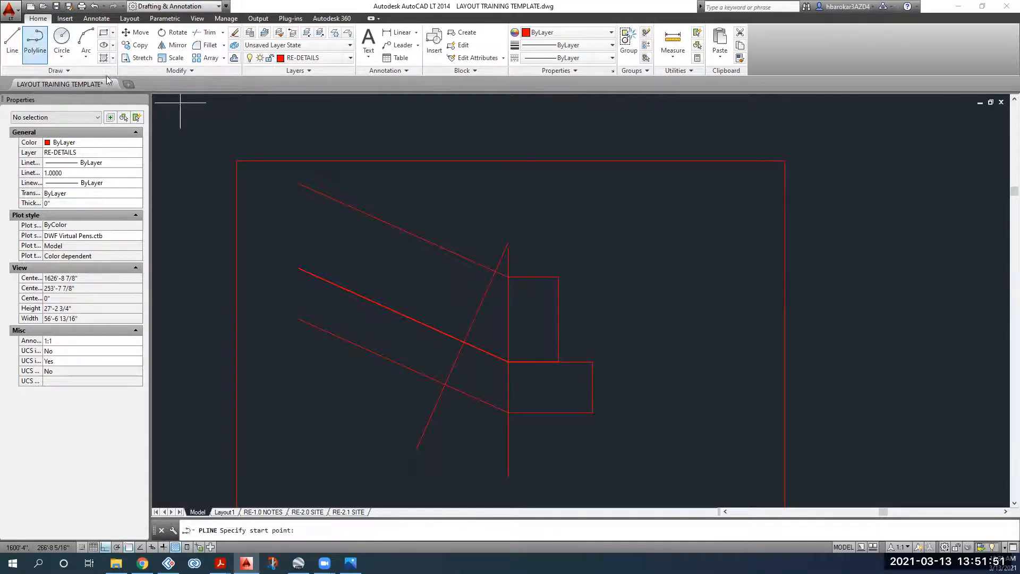
{"action": "scroll", "coordinate": [466, 266], "scroll_direction": "up", "scroll_amount": 4}
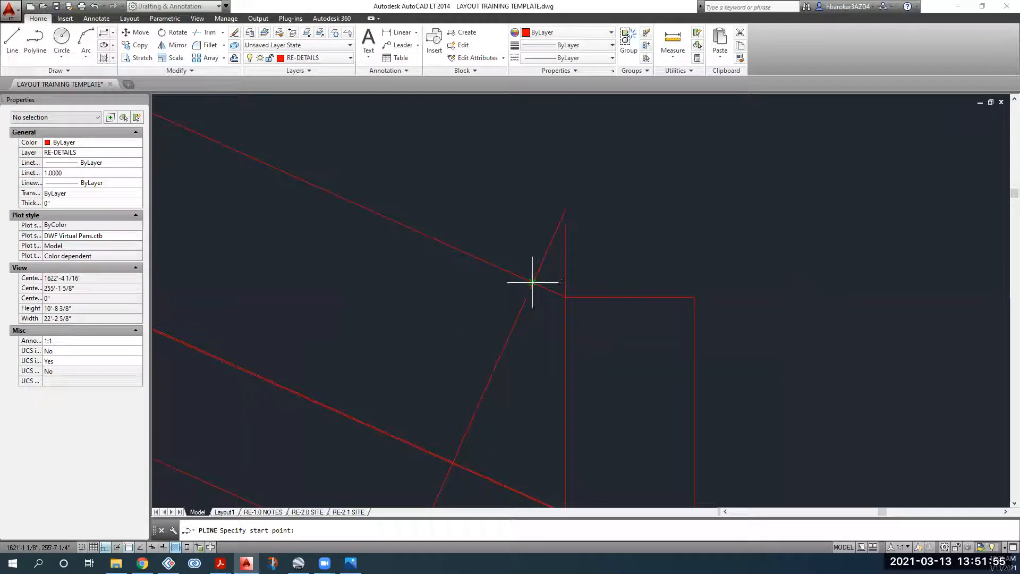
{"action": "left_click", "coordinate": [533, 282]}
{"action": "left_click", "coordinate": [106, 548]}
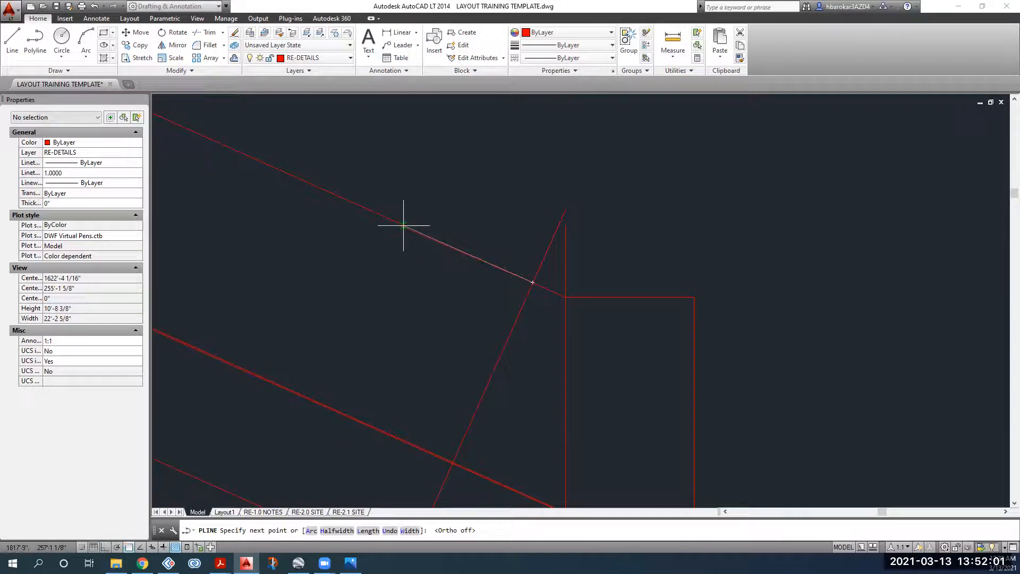
{"action": "key", "text": "Return"}
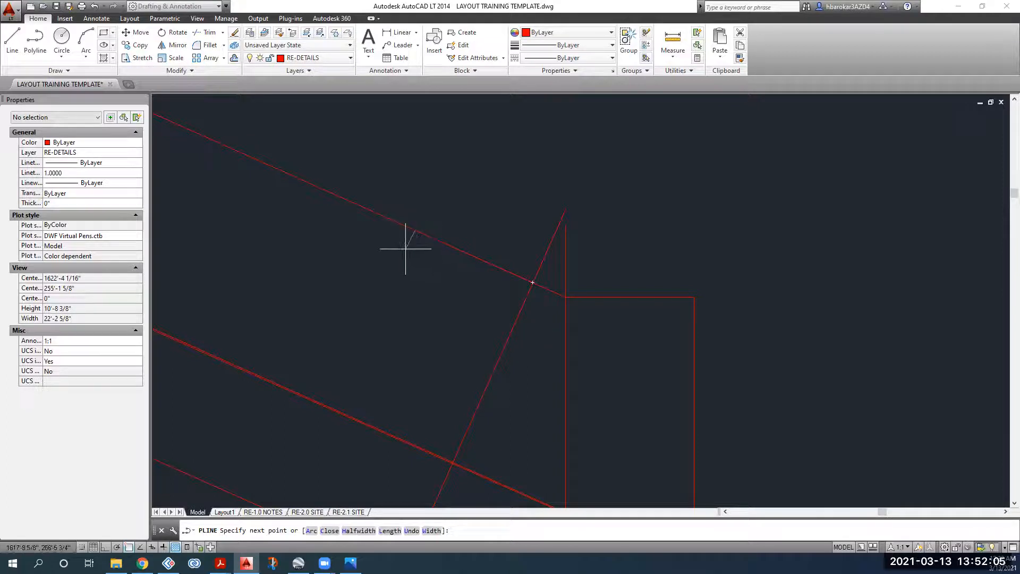
{"action": "left_click", "coordinate": [336, 410]}
{"action": "scroll", "coordinate": [335, 410], "scroll_direction": "up", "scroll_amount": 6}
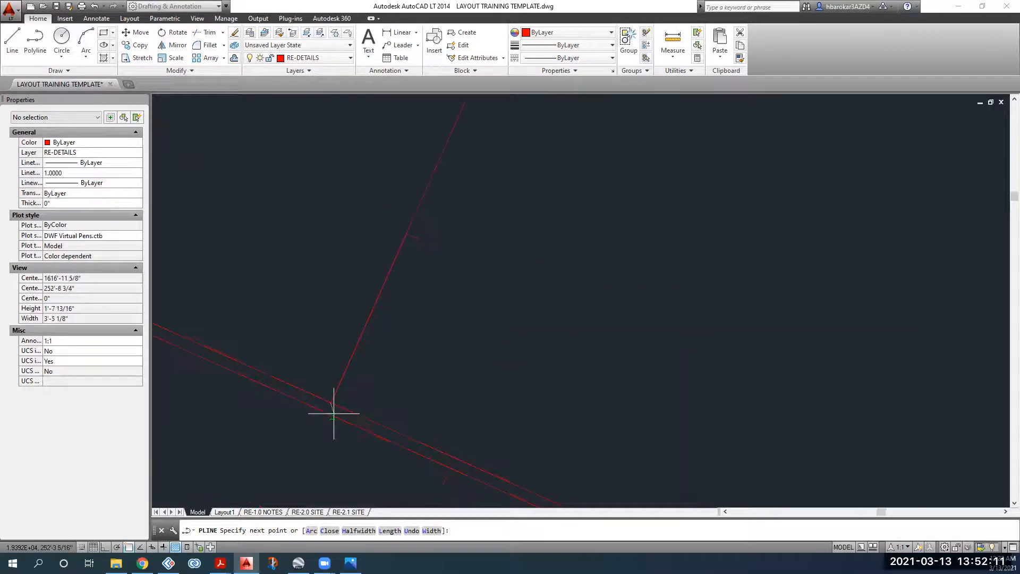
{"action": "scroll", "coordinate": [457, 437], "scroll_direction": "up", "scroll_amount": 10}
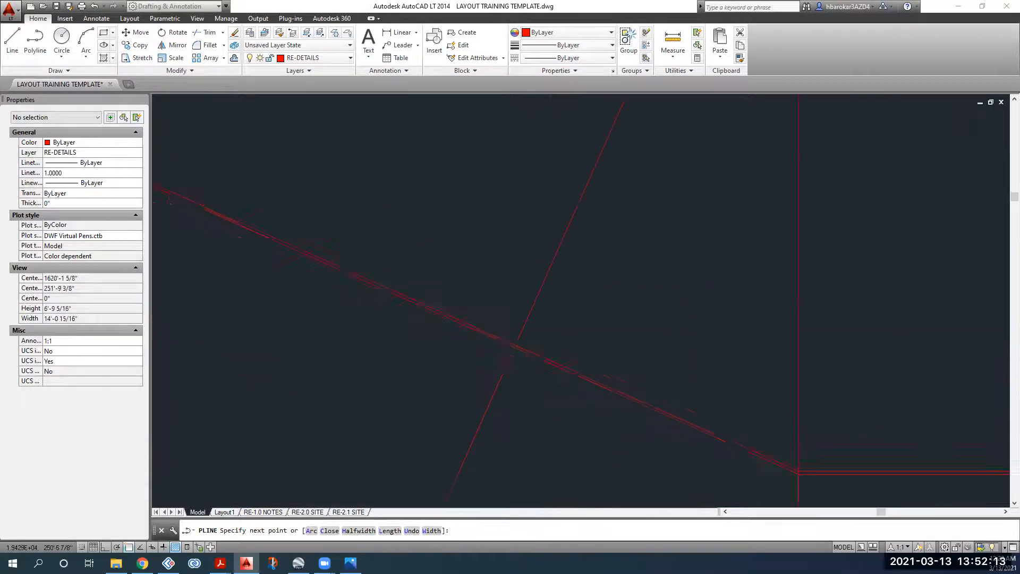
{"action": "scroll", "coordinate": [566, 352], "scroll_direction": "down", "scroll_amount": 10}
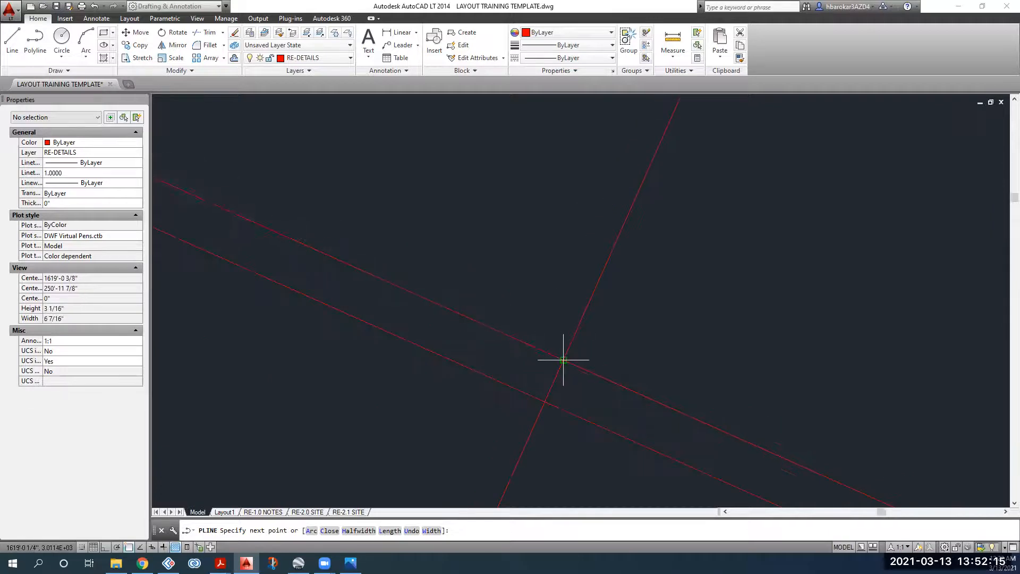
{"action": "scroll", "coordinate": [553, 351], "scroll_direction": "down", "scroll_amount": 4}
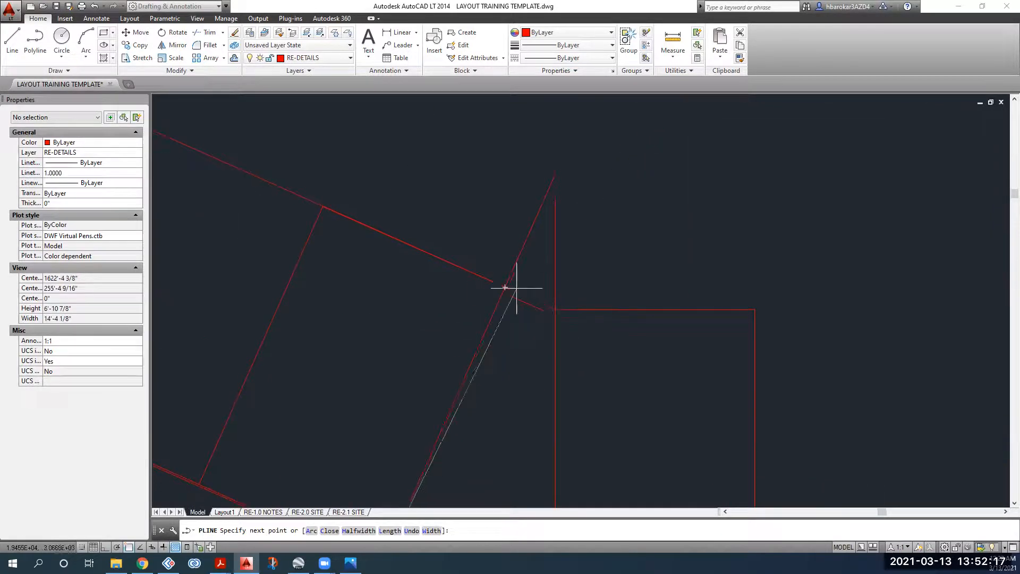
{"action": "scroll", "coordinate": [507, 287], "scroll_direction": "up", "scroll_amount": 7}
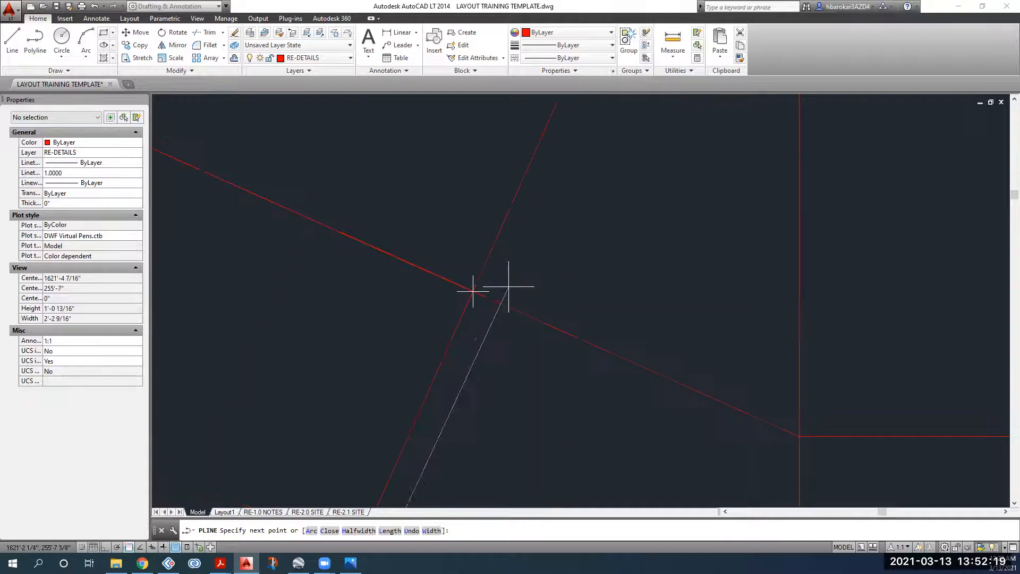
{"action": "left_click", "coordinate": [472, 290]}
{"action": "scroll", "coordinate": [483, 353], "scroll_direction": "down", "scroll_amount": 12}
{"action": "key", "text": "Escape"}
{"action": "scroll", "coordinate": [485, 352], "scroll_direction": "down", "scroll_amount": 4}
{"action": "scroll", "coordinate": [492, 295], "scroll_direction": "up", "scroll_amount": 15}
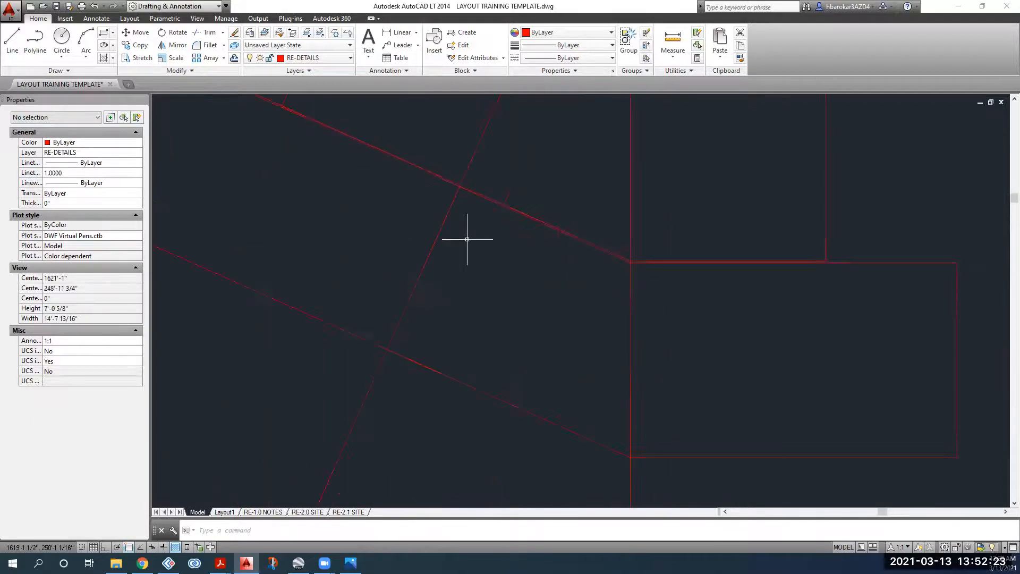
Step: Draw the second polyline with a 66.9 segment along the red line, ending at the intersections
{"action": "key", "text": "space"}
{"action": "left_click", "coordinate": [561, 153]}
{"action": "scroll", "coordinate": [387, 278], "scroll_direction": "down", "scroll_amount": 3}
{"action": "scroll", "coordinate": [364, 285], "scroll_direction": "down", "scroll_amount": 3}
{"action": "scroll", "coordinate": [391, 278], "scroll_direction": "up", "scroll_amount": 10}
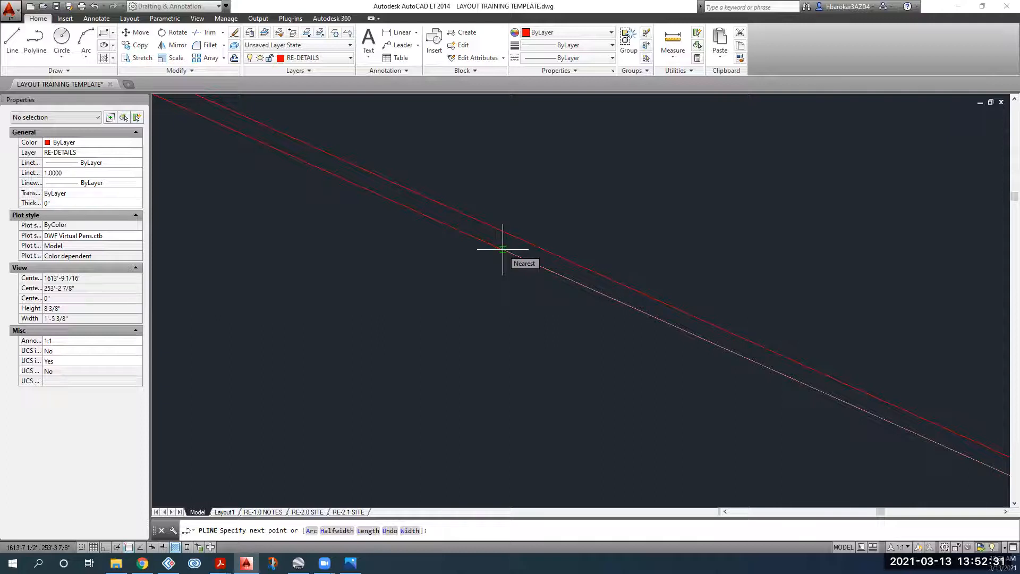
{"action": "type", "text": "66.9"}
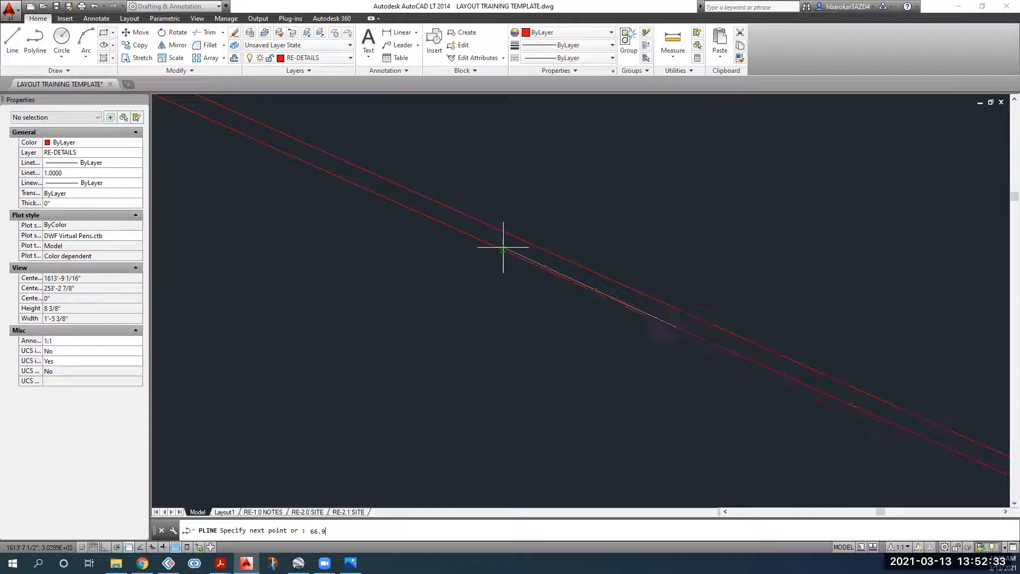
{"action": "key", "text": "Return"}
{"action": "scroll", "coordinate": [503, 247], "scroll_direction": "down", "scroll_amount": 5}
{"action": "scroll", "coordinate": [542, 302], "scroll_direction": "down", "scroll_amount": 5}
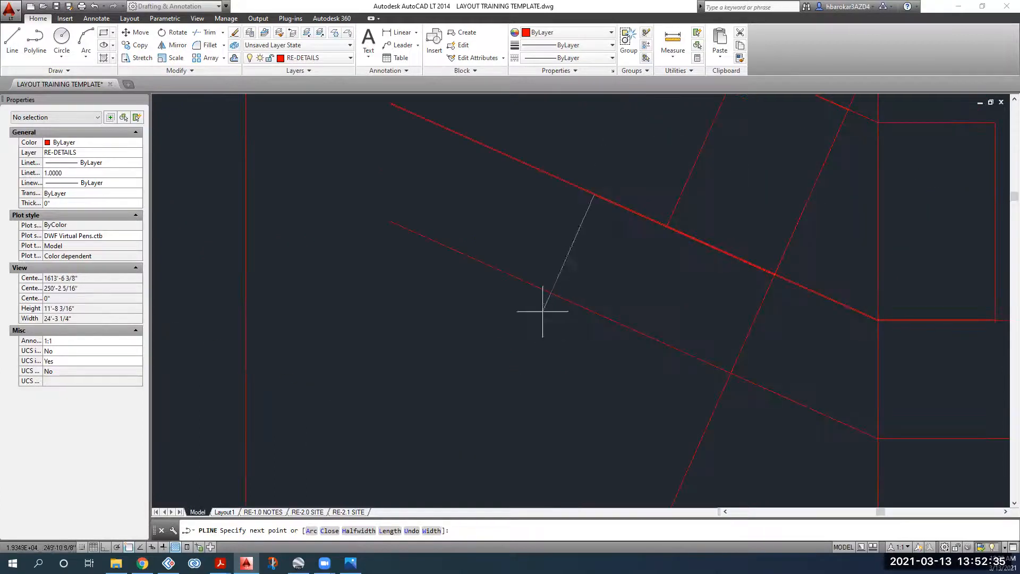
{"action": "left_click", "coordinate": [550, 293]}
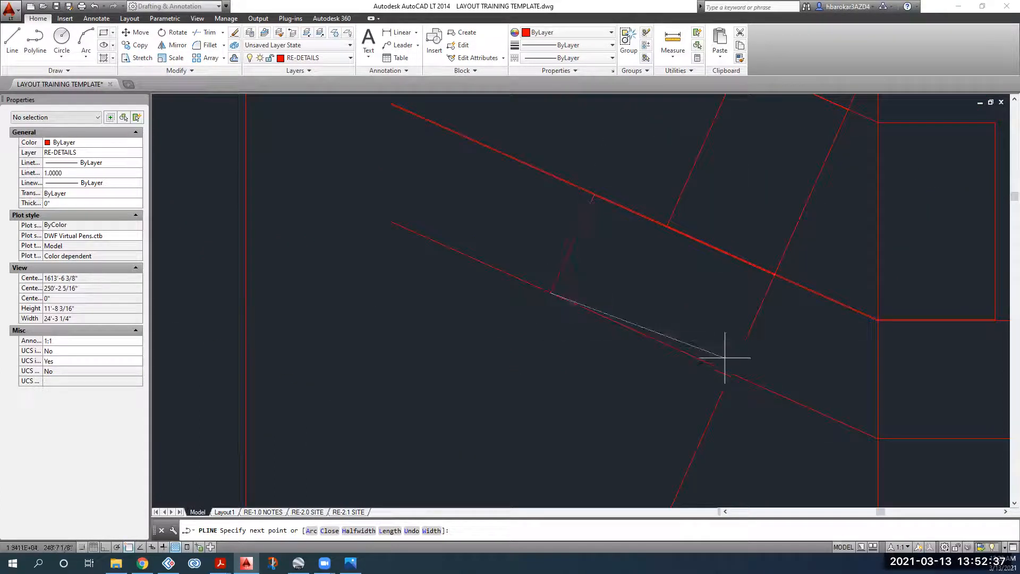
{"action": "left_click", "coordinate": [731, 373]}
{"action": "scroll", "coordinate": [767, 293], "scroll_direction": "up", "scroll_amount": 5}
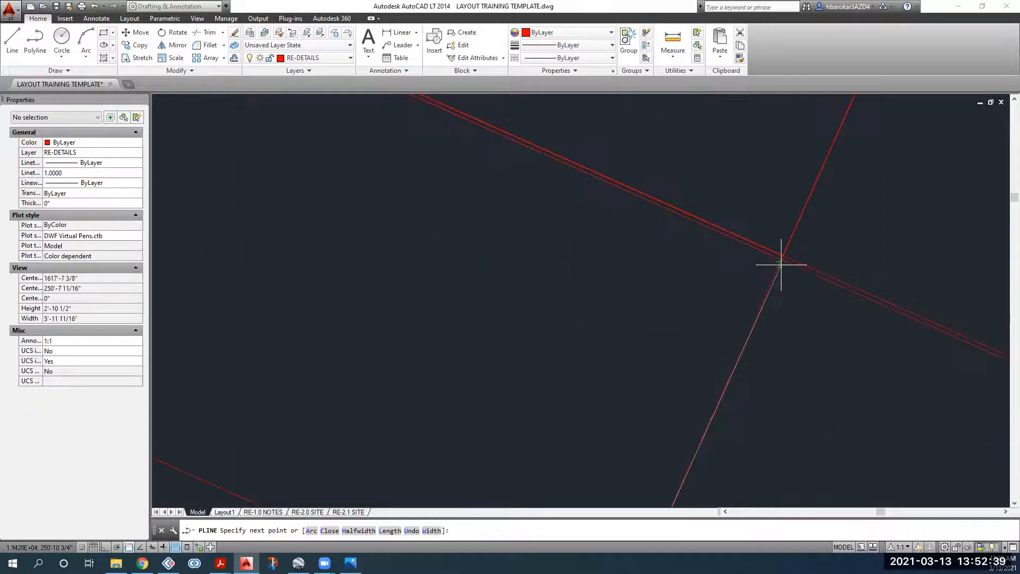
{"action": "left_click", "coordinate": [781, 259]}
{"action": "key", "text": "Escape"}
{"action": "scroll", "coordinate": [658, 274], "scroll_direction": "down", "scroll_amount": 5}
Step: Window-select both polylines to review the roof section, then bring the reference PDF forward
{"action": "left_click", "coordinate": [637, 181]}
{"action": "left_click", "coordinate": [589, 155]}
{"action": "left_click", "coordinate": [509, 244]}
{"action": "left_click", "coordinate": [476, 239]}
{"action": "scroll", "coordinate": [538, 268], "scroll_direction": "down", "scroll_amount": 2}
{"action": "middle_click_drag", "start_coordinate": [537, 268], "coordinate": [497, 320]}
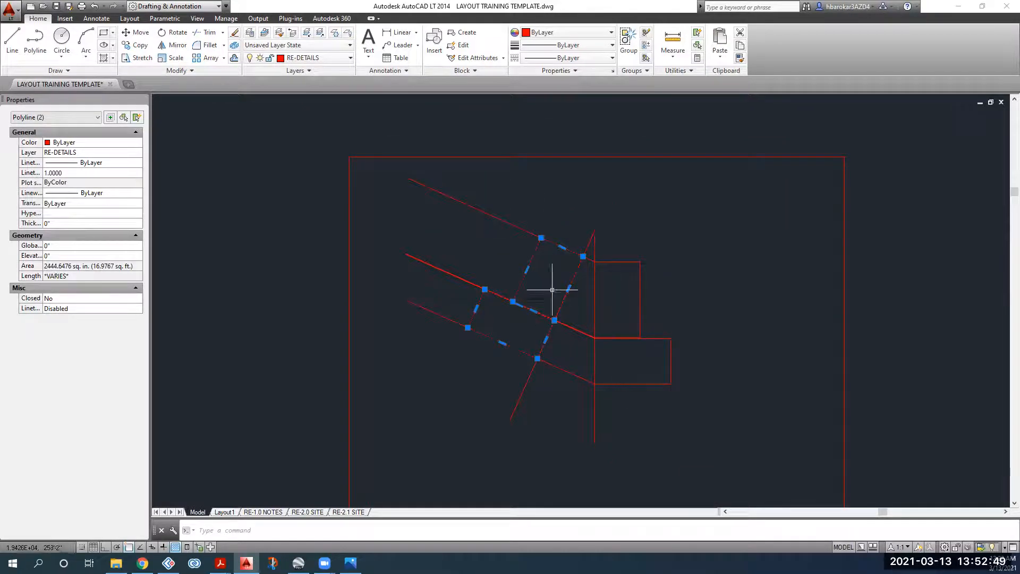
{"action": "key", "text": "Escape"}
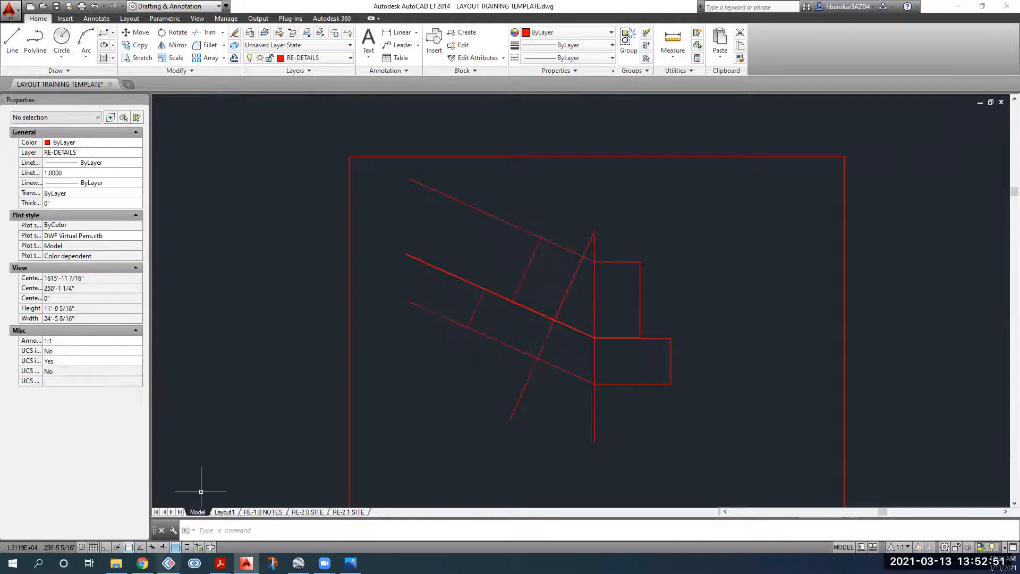
{"action": "mouse_move", "coordinate": [220, 562]}
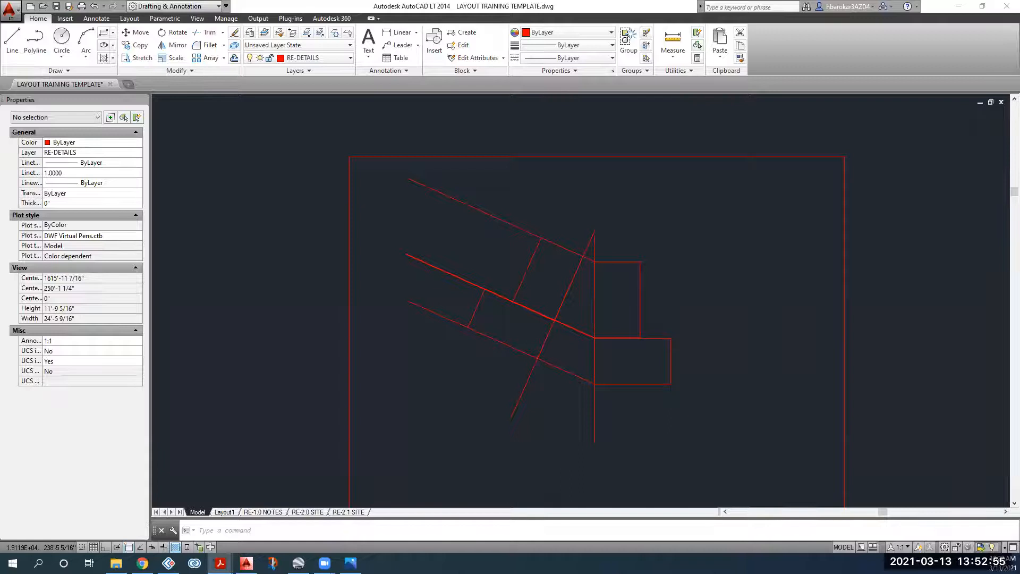
{"action": "left_click_drag", "start_coordinate": [526, 12], "coordinate": [526, 11]}
Step: Zoom page 3 to 200% and scroll to the 'Drone 43 Phone' notes and colour legend
{"action": "scroll", "coordinate": [526, 314], "scroll_direction": "down", "scroll_amount": 2}
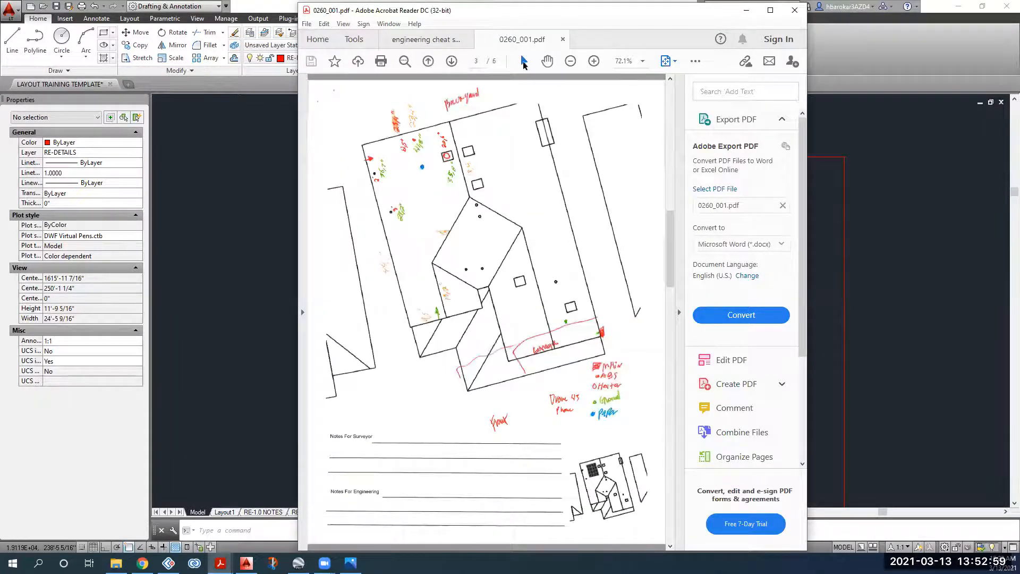
{"action": "left_click", "coordinate": [593, 61]}
{"action": "left_click", "coordinate": [593, 61]}
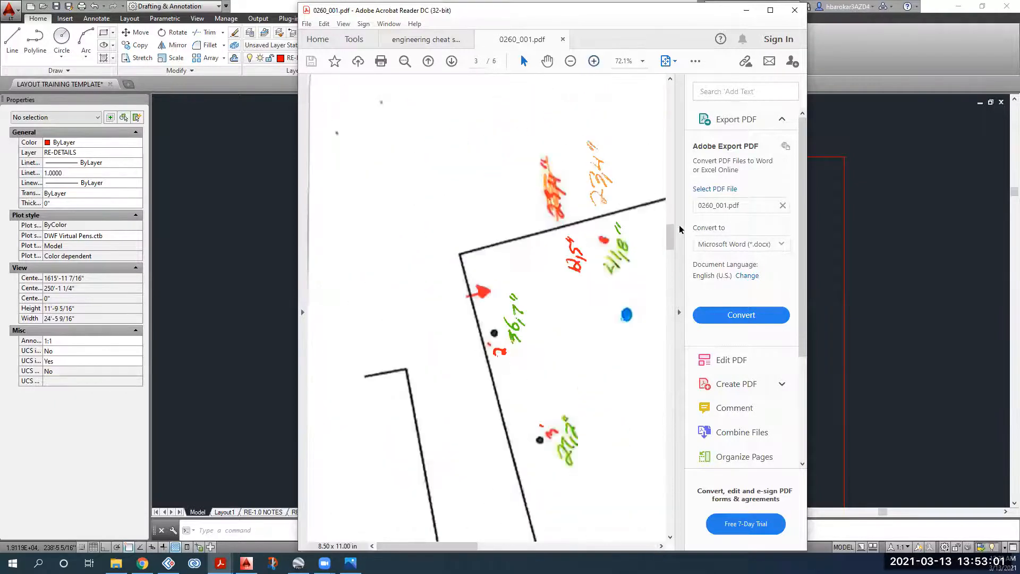
{"action": "mouse_move", "coordinate": [666, 319]}
{"action": "left_mouse_down"}
{"action": "mouse_move", "coordinate": [663, 330]}
{"action": "mouse_move", "coordinate": [671, 303]}
{"action": "left_mouse_up"}
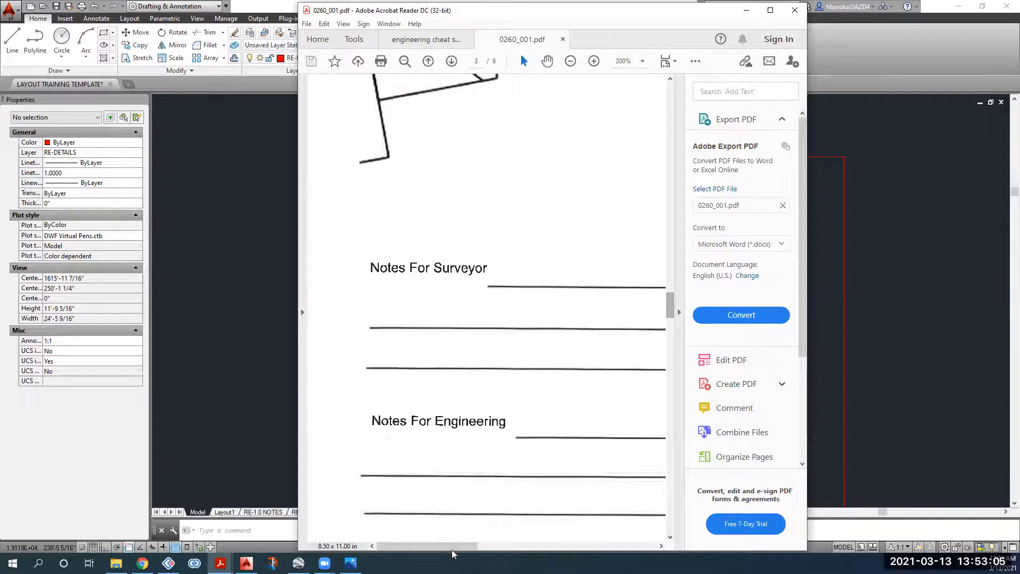
{"action": "left_click_drag", "start_coordinate": [471, 547], "coordinate": [622, 547]}
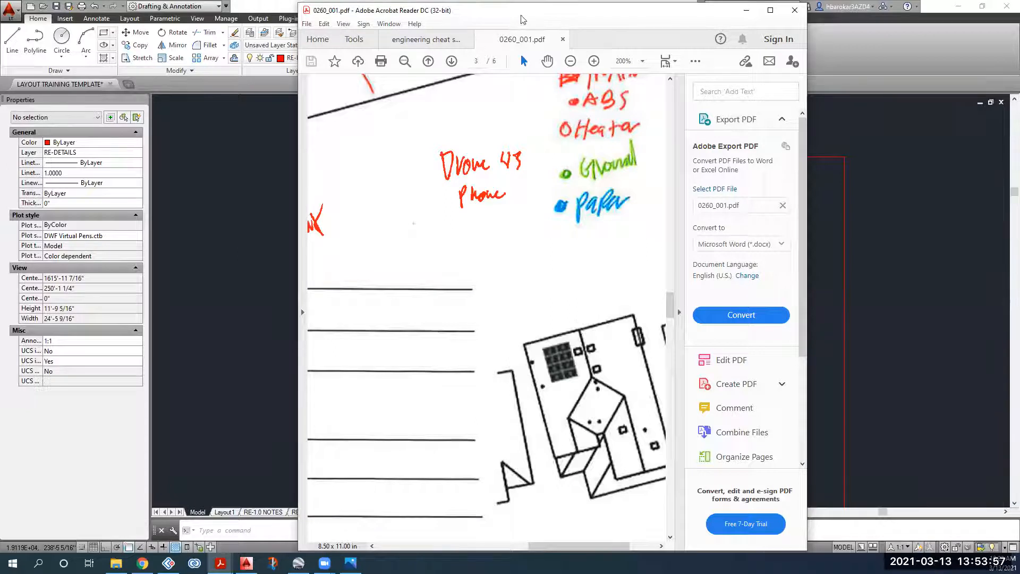
Step: Minimize Acrobat Reader so the AutoCAD drawing is back in front
{"action": "left_click", "coordinate": [745, 10]}
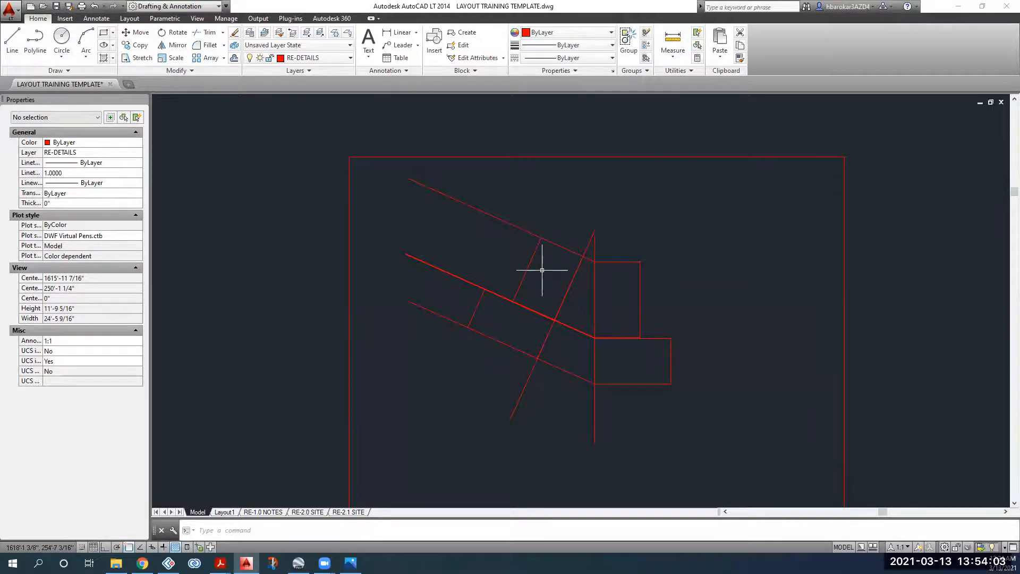
Step: Copy both rectangle outlines from the detail to an open spot up-left of the building
{"action": "scroll", "coordinate": [541, 268], "scroll_direction": "down", "scroll_amount": 4}
{"action": "scroll", "coordinate": [540, 268], "scroll_direction": "up", "scroll_amount": 6}
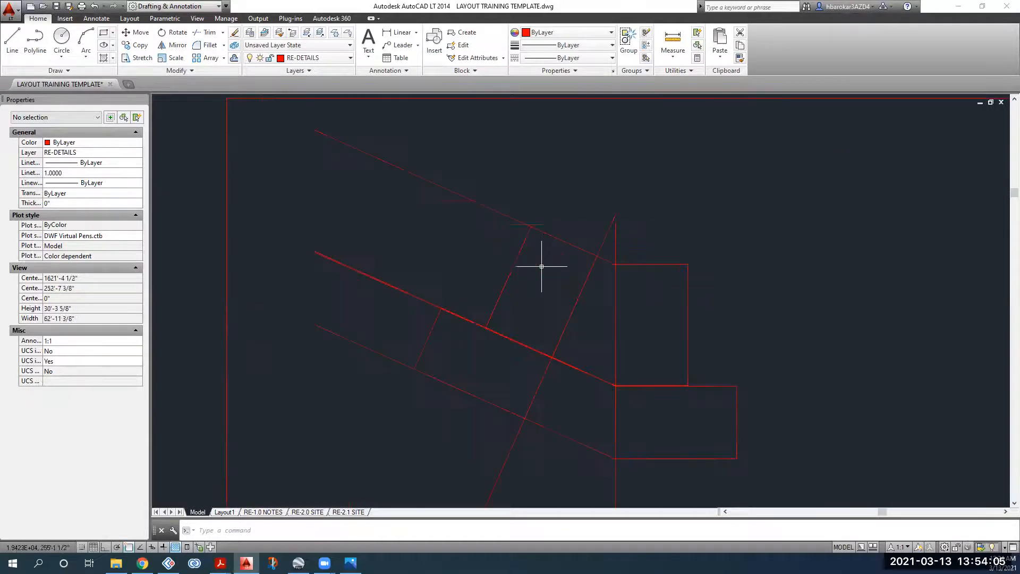
{"action": "left_click", "coordinate": [512, 266]}
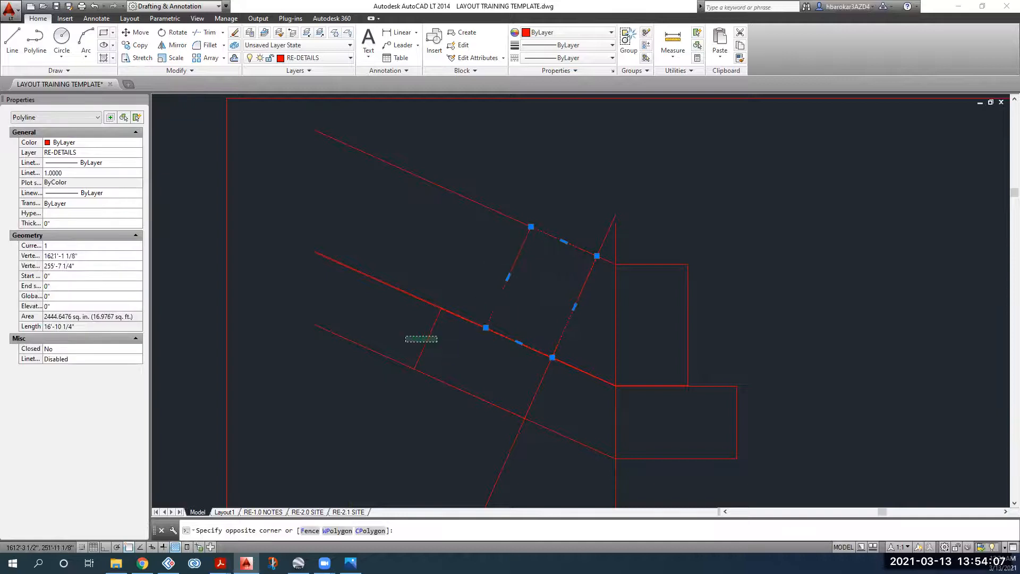
{"action": "left_click", "coordinate": [427, 344]}
{"action": "left_click", "coordinate": [136, 45]}
{"action": "scroll", "coordinate": [597, 257], "scroll_direction": "up", "scroll_amount": 4}
{"action": "left_click", "coordinate": [596, 257]}
{"action": "scroll", "coordinate": [411, 355], "scroll_direction": "down", "scroll_amount": 5}
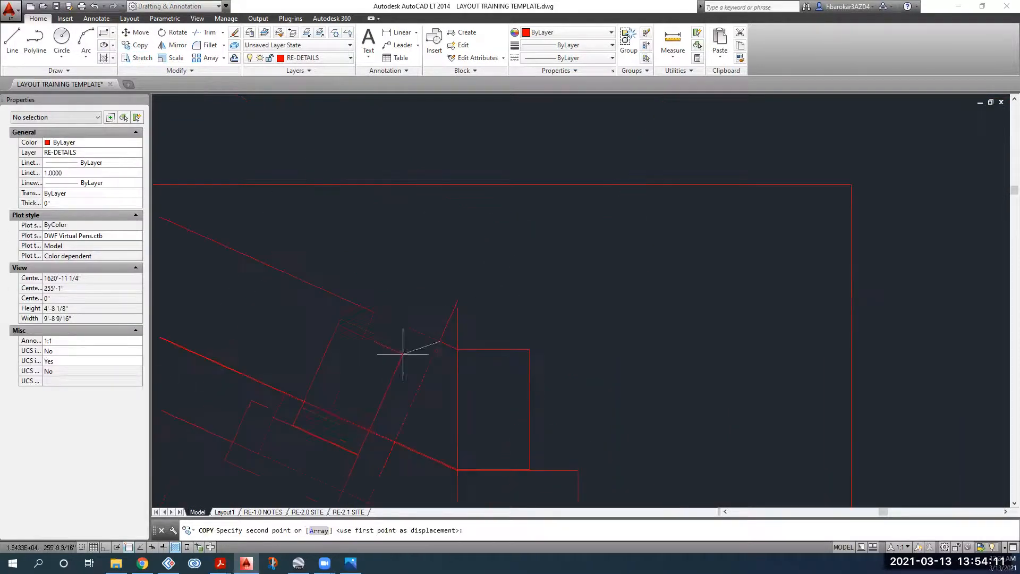
{"action": "middle_click_drag", "start_coordinate": [415, 421], "coordinate": [438, 167]}
{"action": "scroll", "coordinate": [341, 373], "scroll_direction": "down", "scroll_amount": 5}
{"action": "middle_click_drag", "start_coordinate": [342, 373], "coordinate": [918, 343]}
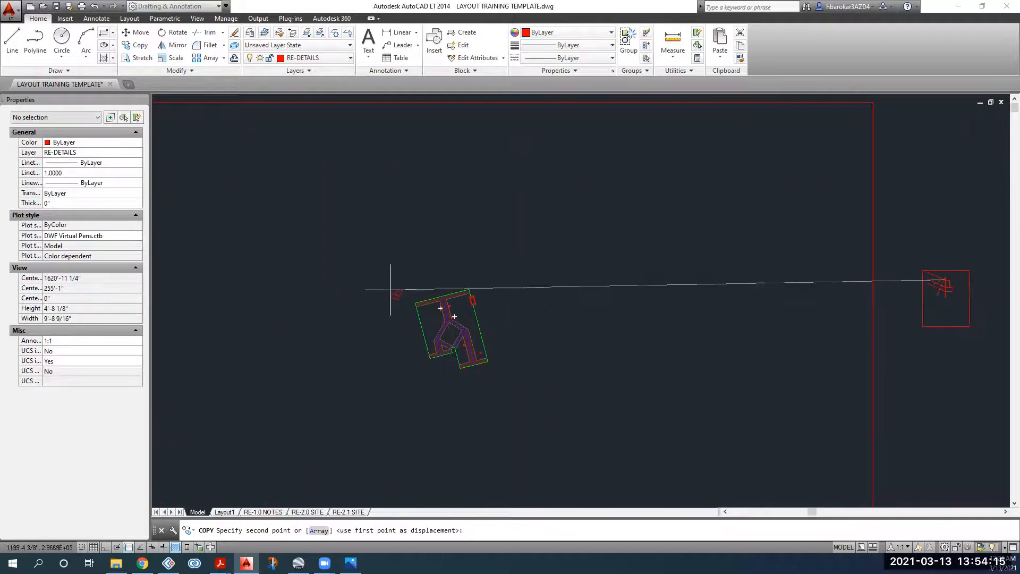
{"action": "scroll", "coordinate": [403, 284], "scroll_direction": "up", "scroll_amount": 5}
{"action": "left_click", "coordinate": [489, 190]}
Step: Select the copied outlines and compare them against the job PDF before returning to the drawing
{"action": "left_click_drag", "start_coordinate": [540, 173], "coordinate": [449, 238]}
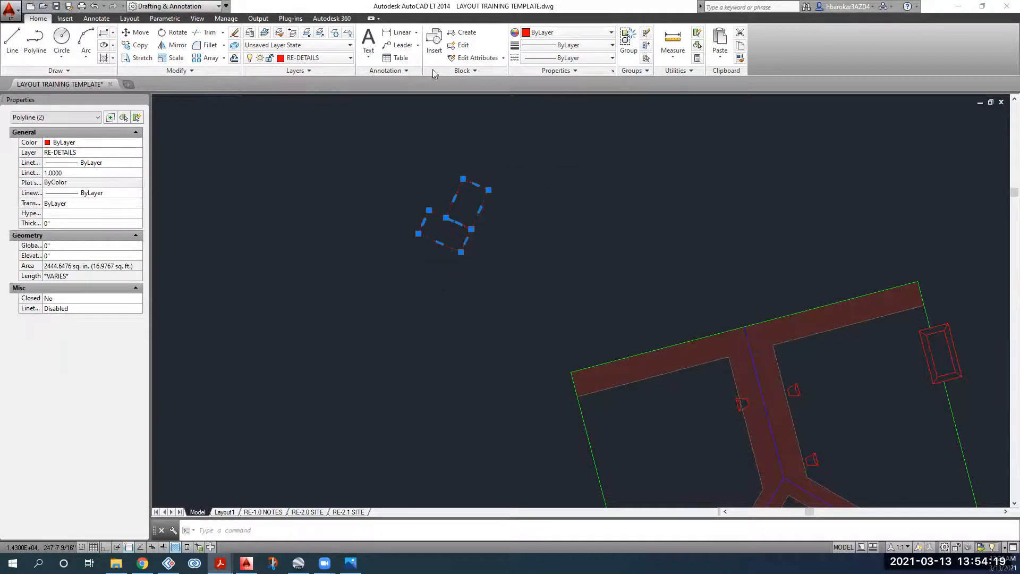
{"action": "key", "text": "alt+Tab"}
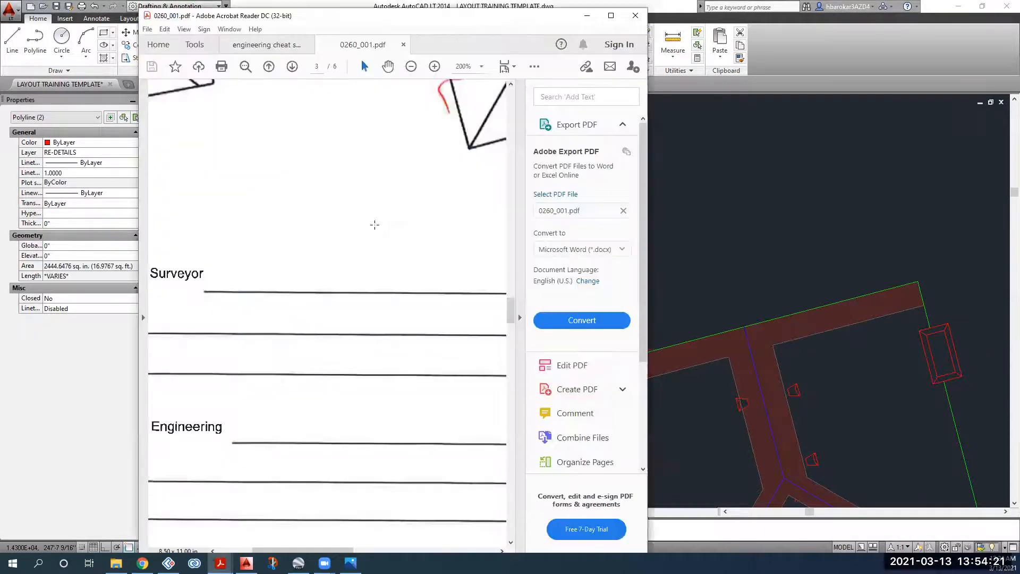
{"action": "left_click_drag", "start_coordinate": [334, 547], "coordinate": [443, 548]}
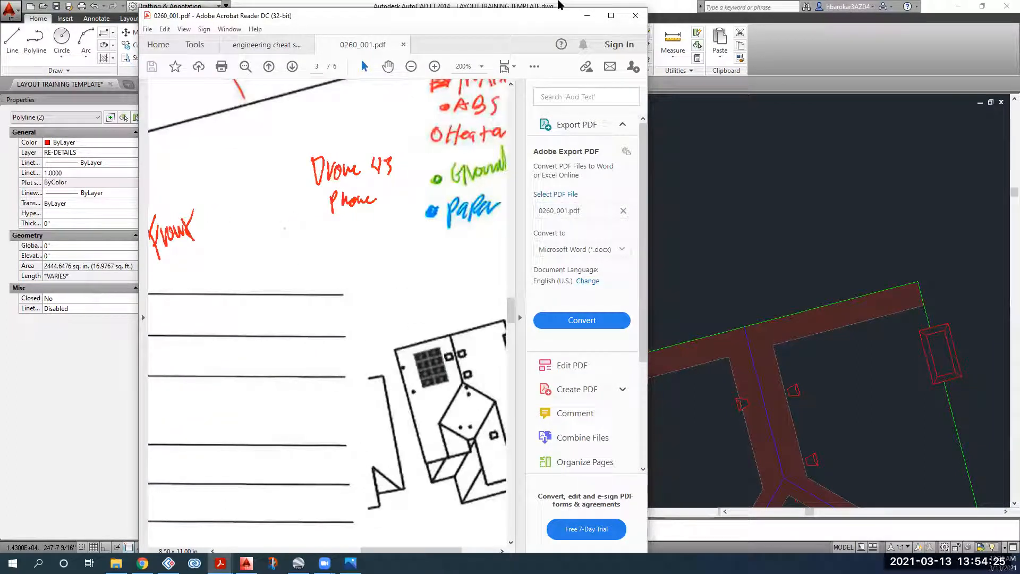
{"action": "key", "text": "alt+Tab"}
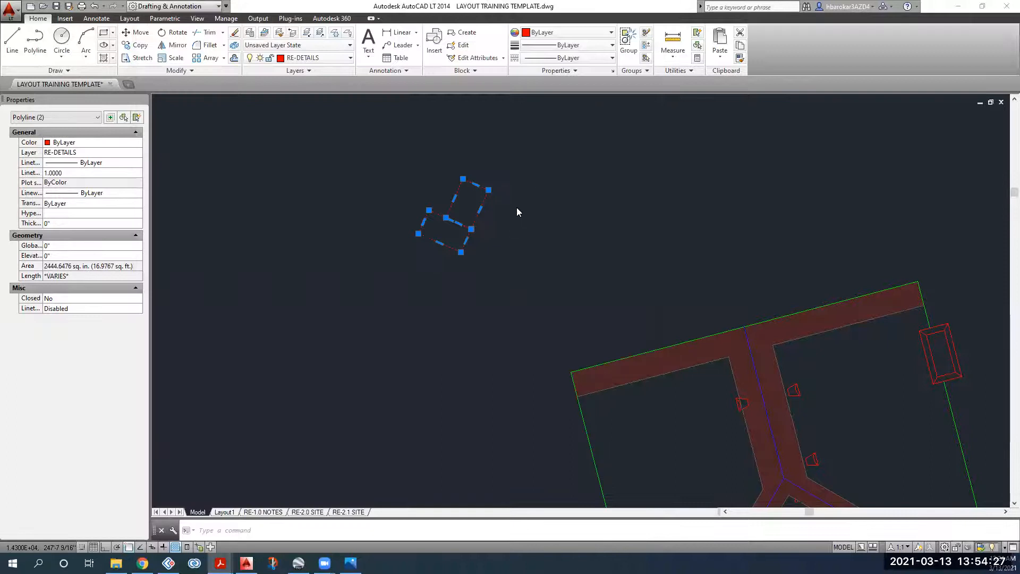
Step: Delete the lower copied rectangle
{"action": "left_click", "coordinate": [530, 245]}
{"action": "left_click", "coordinate": [477, 249]}
{"action": "left_click", "coordinate": [450, 239]}
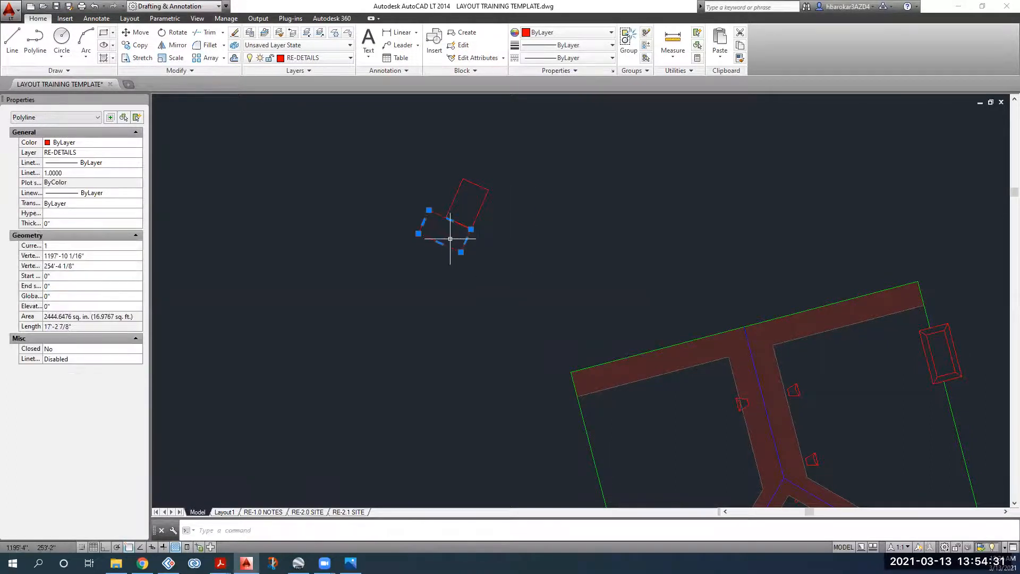
{"action": "key", "text": "Delete"}
Step: Move the remaining rectangle down closer to the building with M
{"action": "left_click", "coordinate": [523, 178]}
{"action": "left_click", "coordinate": [472, 214]}
{"action": "type", "text": "m"}
{"action": "key", "text": "Return"}
{"action": "left_click", "coordinate": [530, 197]}
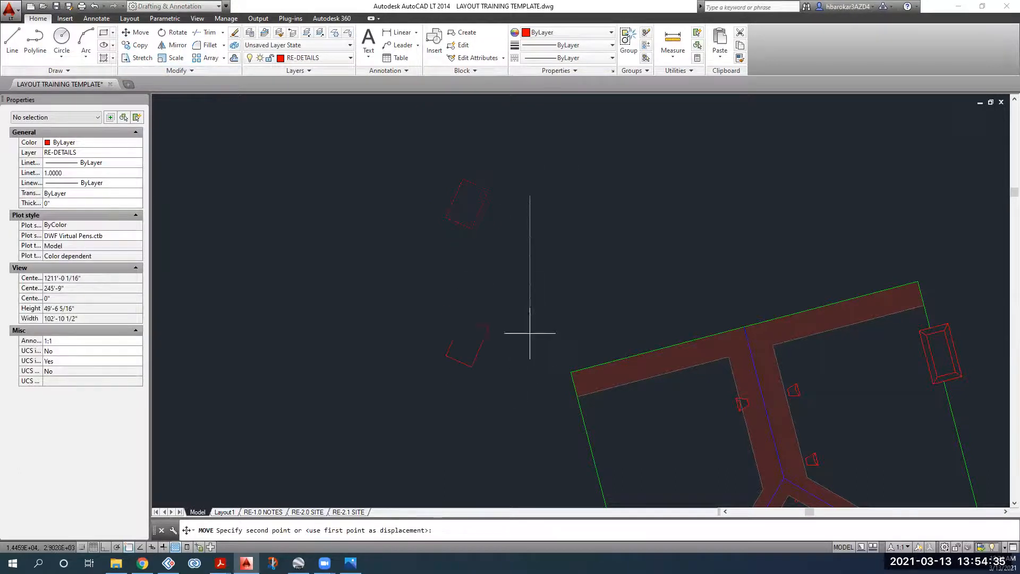
{"action": "left_click", "coordinate": [543, 438]}
{"action": "middle_click_drag", "start_coordinate": [539, 436], "coordinate": [520, 288]}
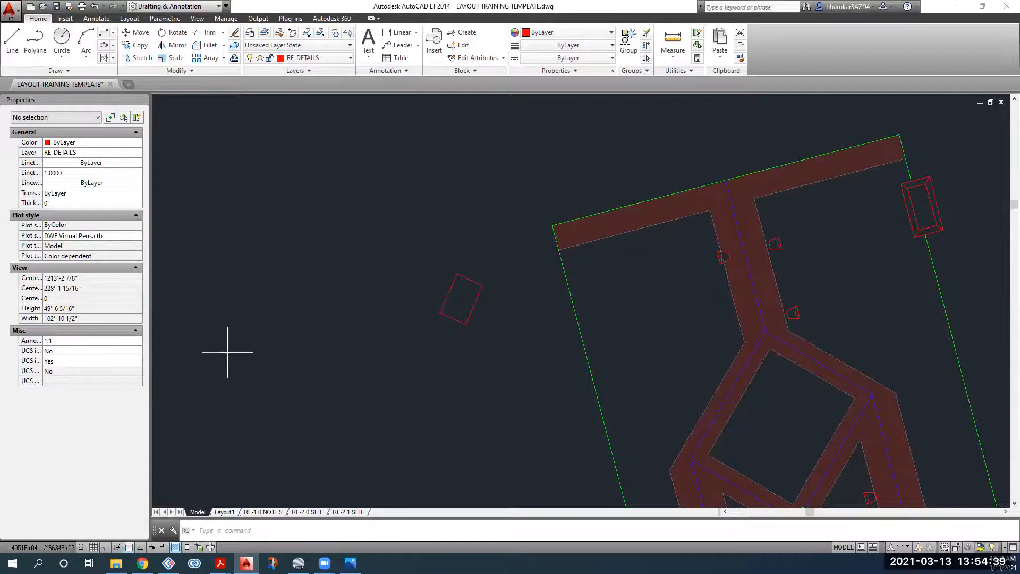
Step: Rotate the red rectangle 24 degrees about an edge midpoint
{"action": "left_click", "coordinate": [500, 269]}
{"action": "left_click", "coordinate": [455, 320]}
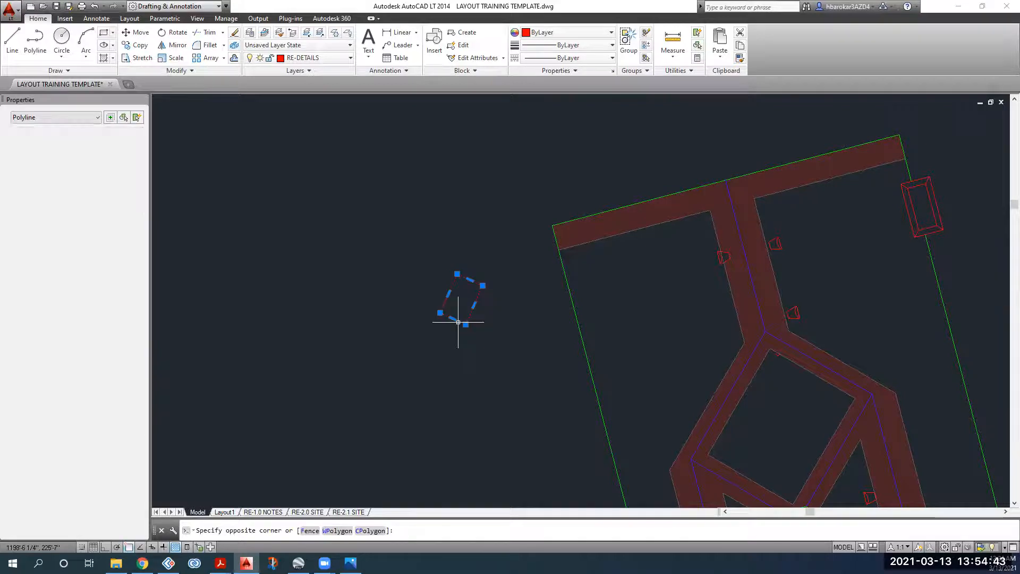
{"action": "left_click", "coordinate": [177, 33]}
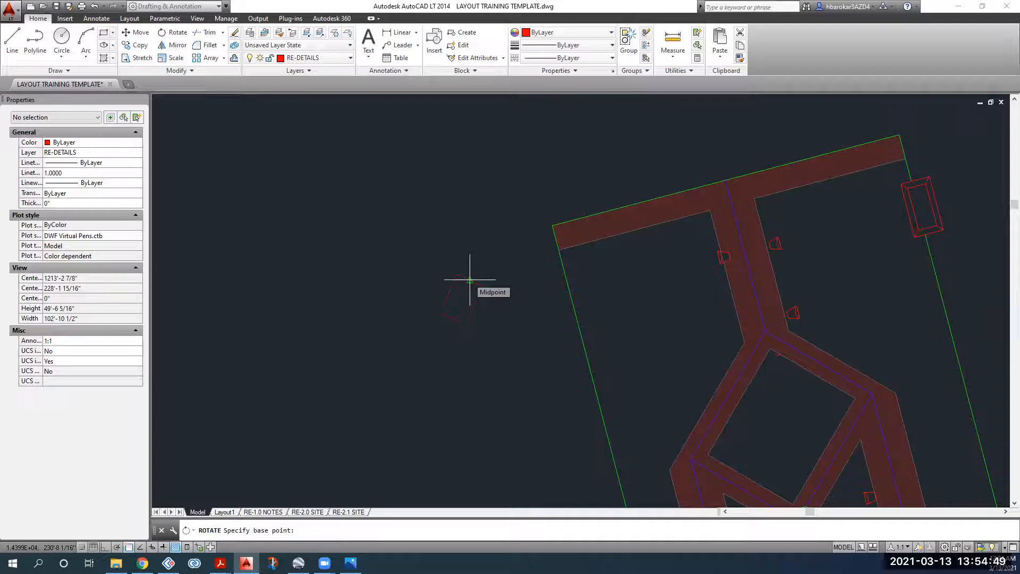
{"action": "left_click", "coordinate": [470, 279]}
{"action": "type", "text": "24"}
{"action": "key", "text": "Return"}
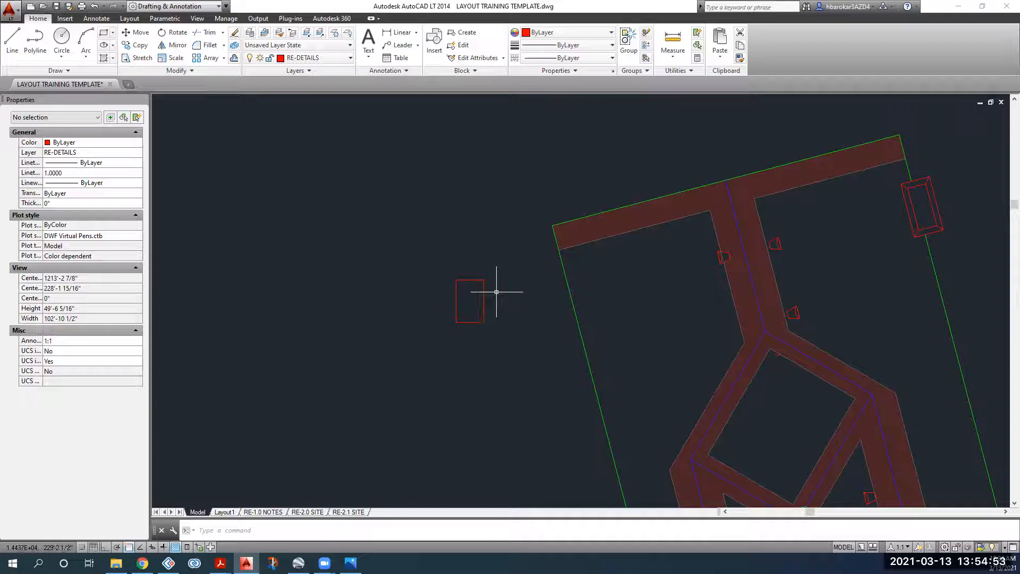
{"action": "scroll", "coordinate": [497, 291], "scroll_direction": "down", "scroll_amount": 2}
{"action": "middle_click_drag", "start_coordinate": [468, 279], "coordinate": [468, 278]}
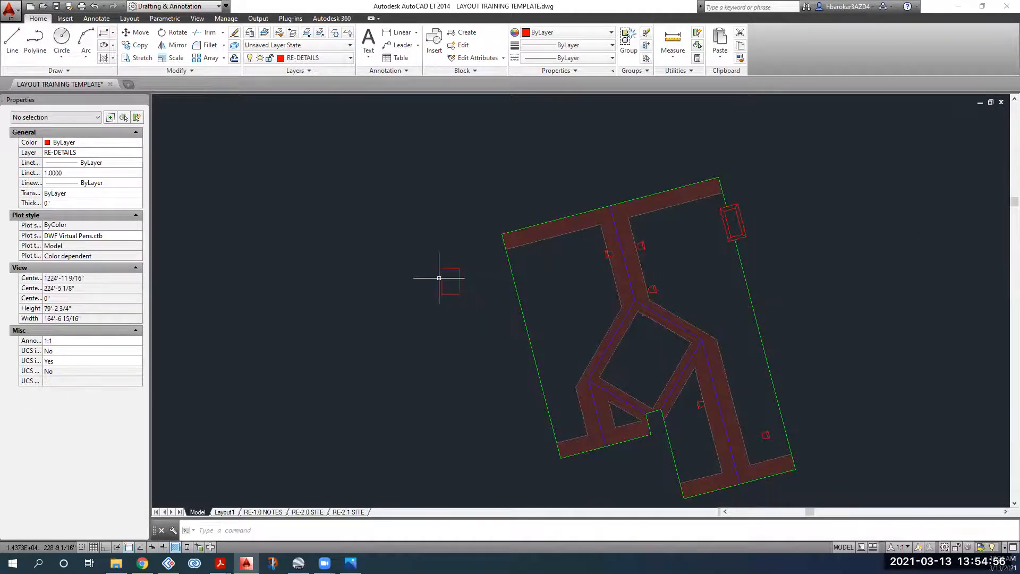
{"action": "scroll", "coordinate": [462, 273], "scroll_direction": "up", "scroll_amount": 3}
Step: Rotate the rectangle about its top-left corner to align with the property line corner
{"action": "left_click", "coordinate": [476, 267]}
{"action": "left_click", "coordinate": [412, 315]}
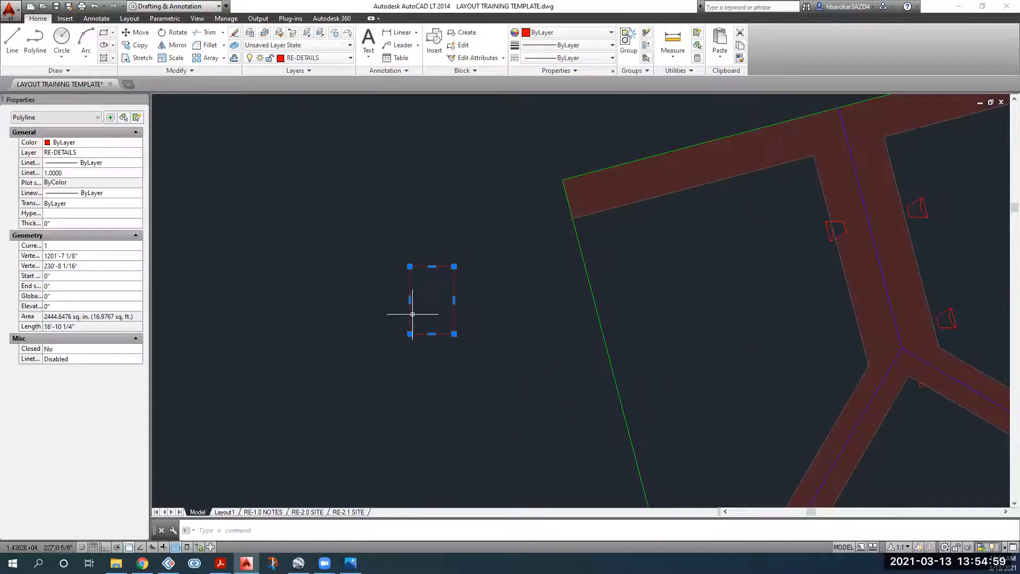
{"action": "left_click", "coordinate": [171, 33]}
{"action": "key", "text": "Escape"}
{"action": "left_click", "coordinate": [490, 244]}
{"action": "left_click", "coordinate": [422, 313]}
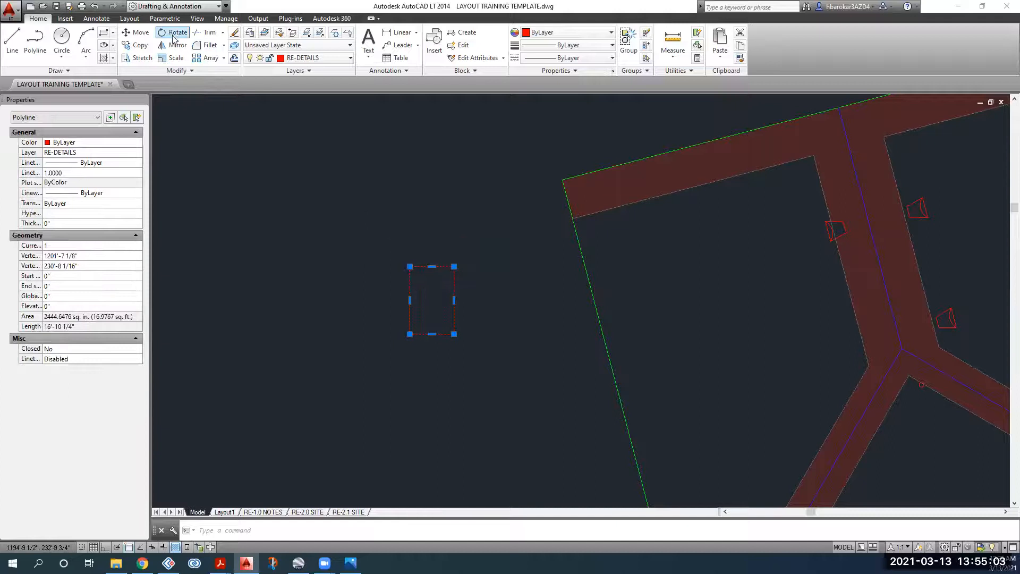
{"action": "key", "text": "Return"}
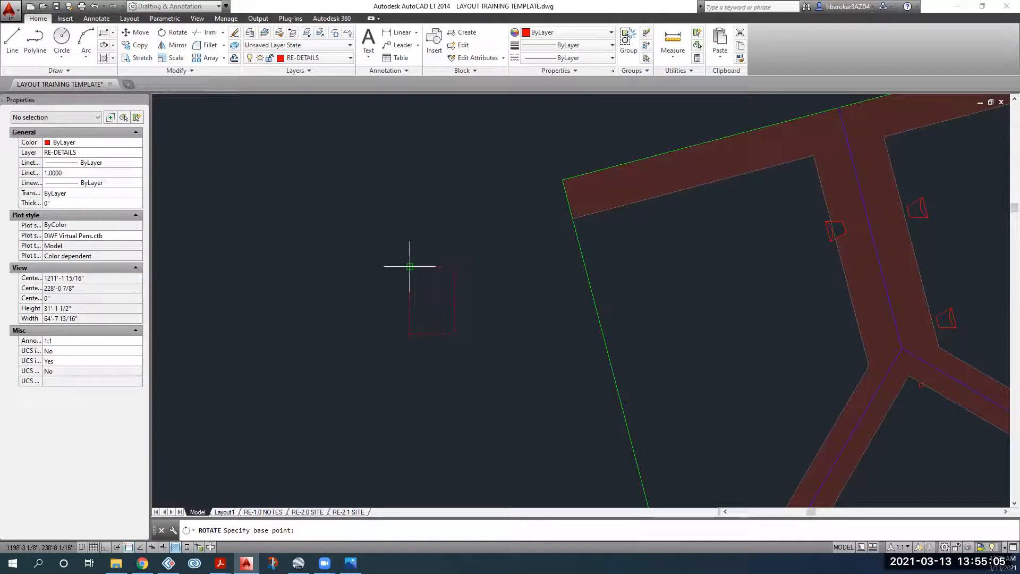
{"action": "left_click", "coordinate": [409, 266]}
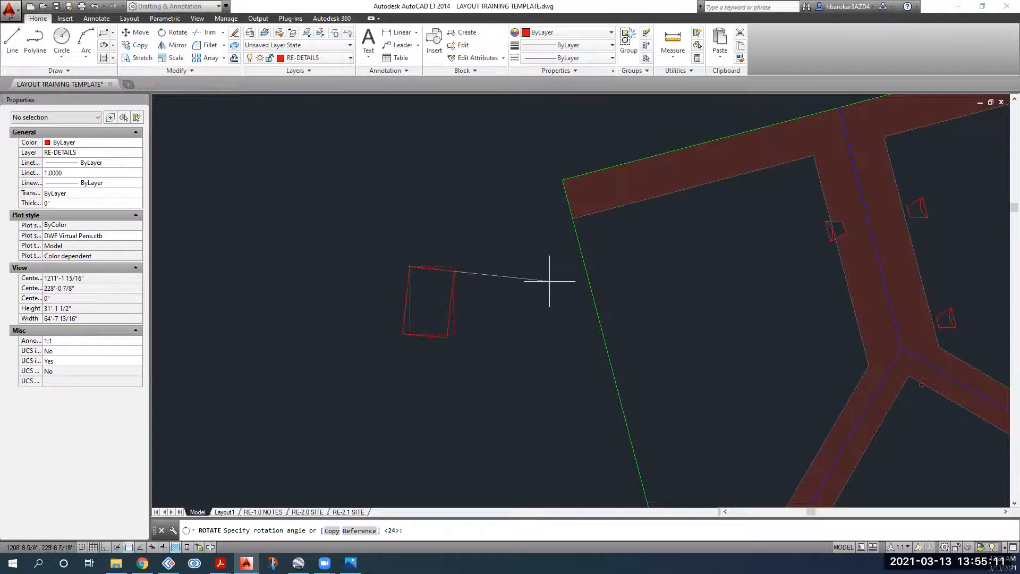
{"action": "left_click", "coordinate": [573, 225]}
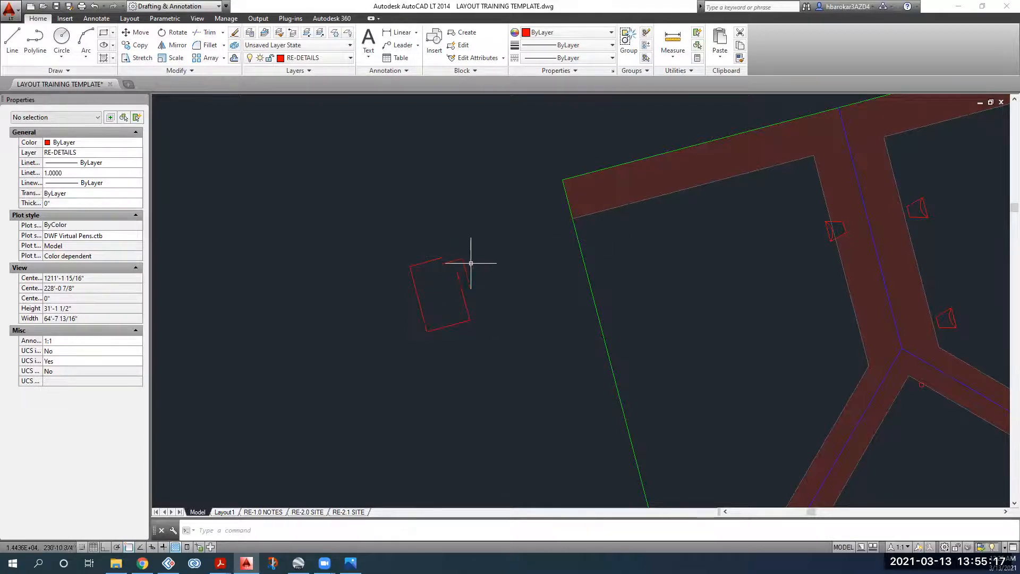
Step: Rotate the rectangle a further 90 degrees about a pivot point and reselect it
{"action": "left_click", "coordinate": [484, 287]}
{"action": "left_click", "coordinate": [429, 327]}
{"action": "left_click", "coordinate": [173, 34]}
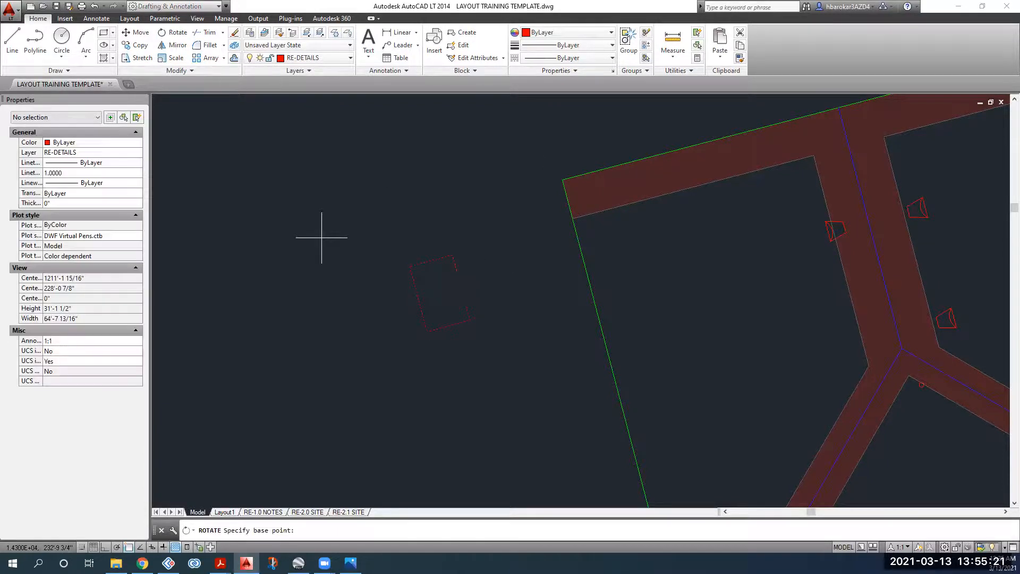
{"action": "left_click", "coordinate": [440, 290]}
{"action": "key", "text": "Return"}
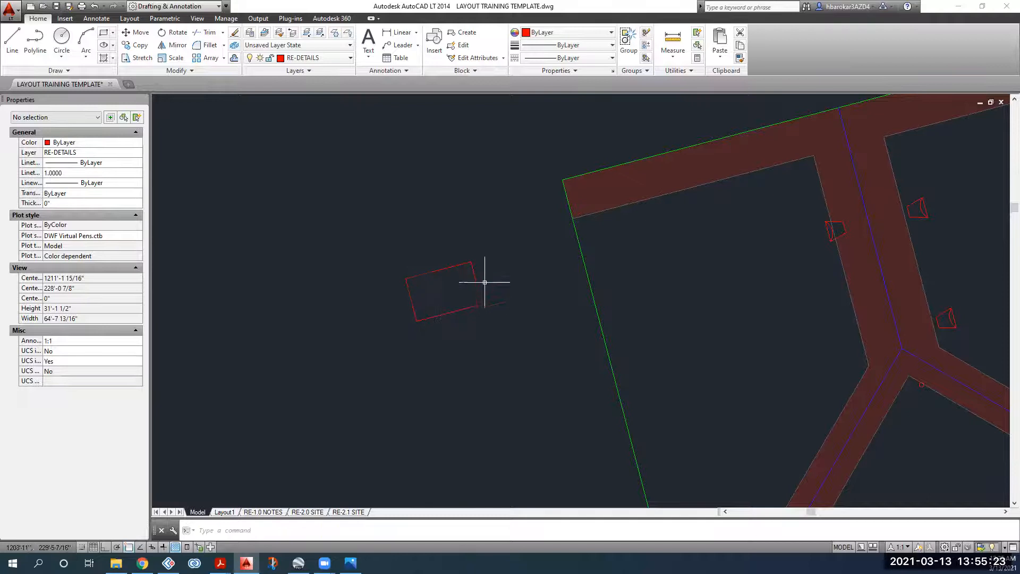
{"action": "left_click", "coordinate": [492, 279]}
{"action": "left_click", "coordinate": [426, 303]}
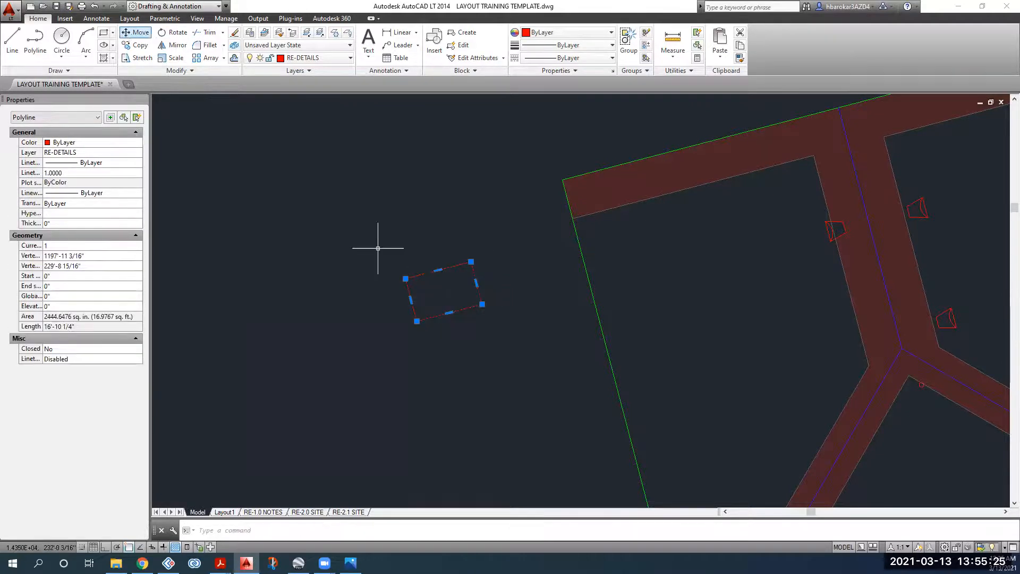
Step: Copy the panel rectangle corner-to-corner to stack a column of four panels
{"action": "key", "text": "Escape"}
{"action": "left_click", "coordinate": [489, 273]}
{"action": "left_click", "coordinate": [465, 286]}
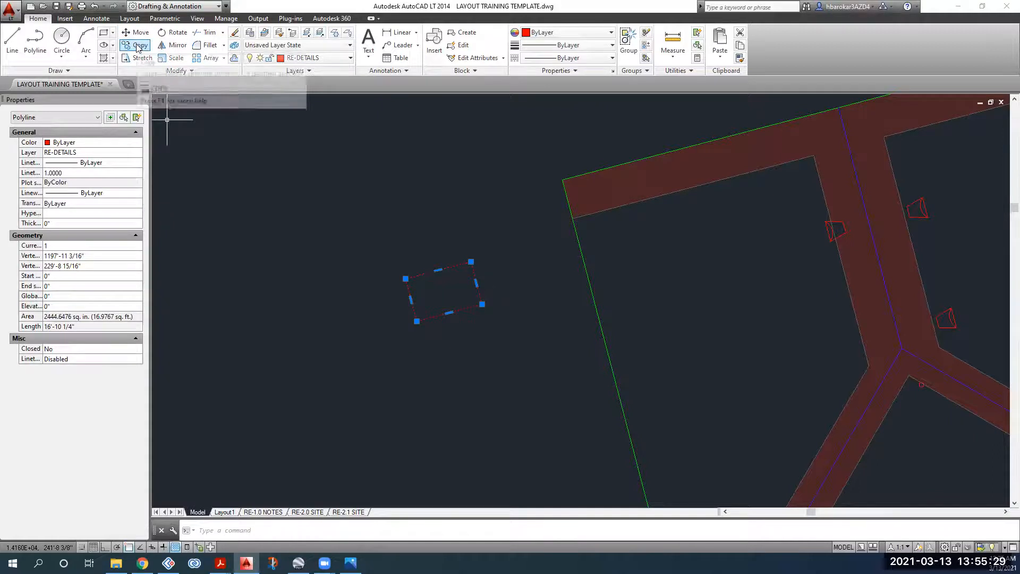
{"action": "key", "text": "Escape"}
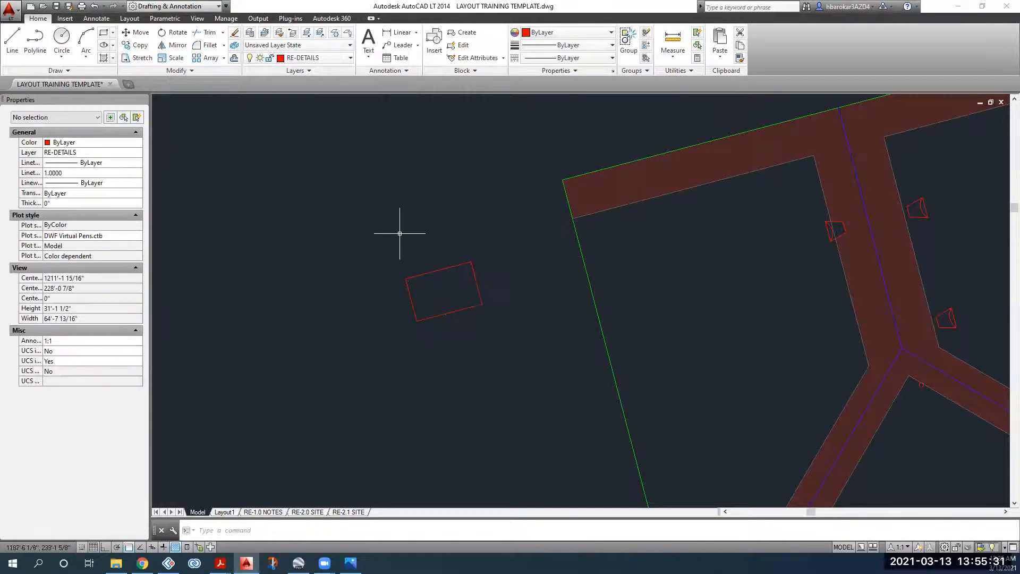
{"action": "left_click", "coordinate": [481, 282]}
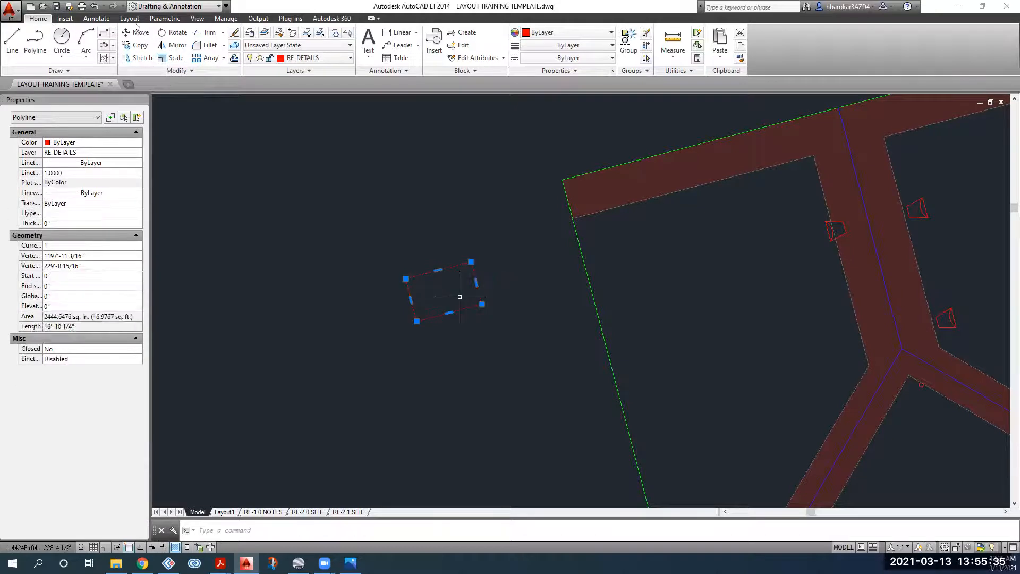
{"action": "left_click", "coordinate": [141, 46]}
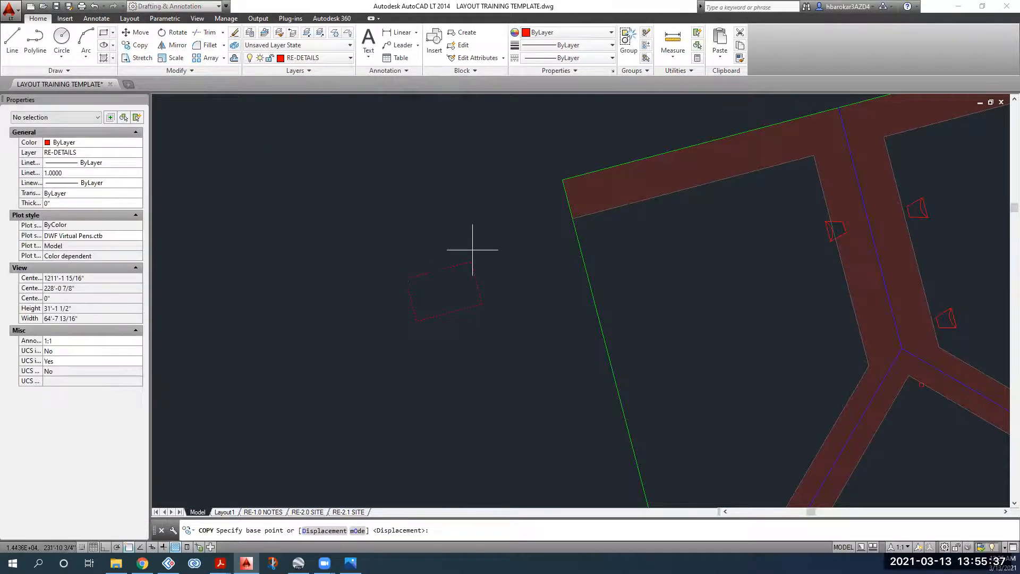
{"action": "scroll", "coordinate": [464, 273], "scroll_direction": "up", "scroll_amount": 8}
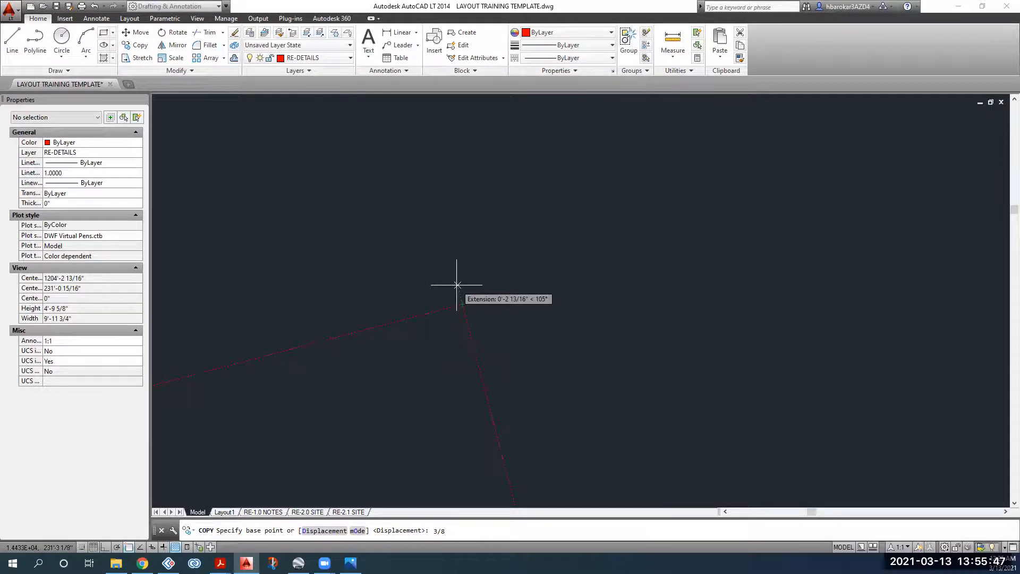
{"action": "left_click", "coordinate": [457, 285]}
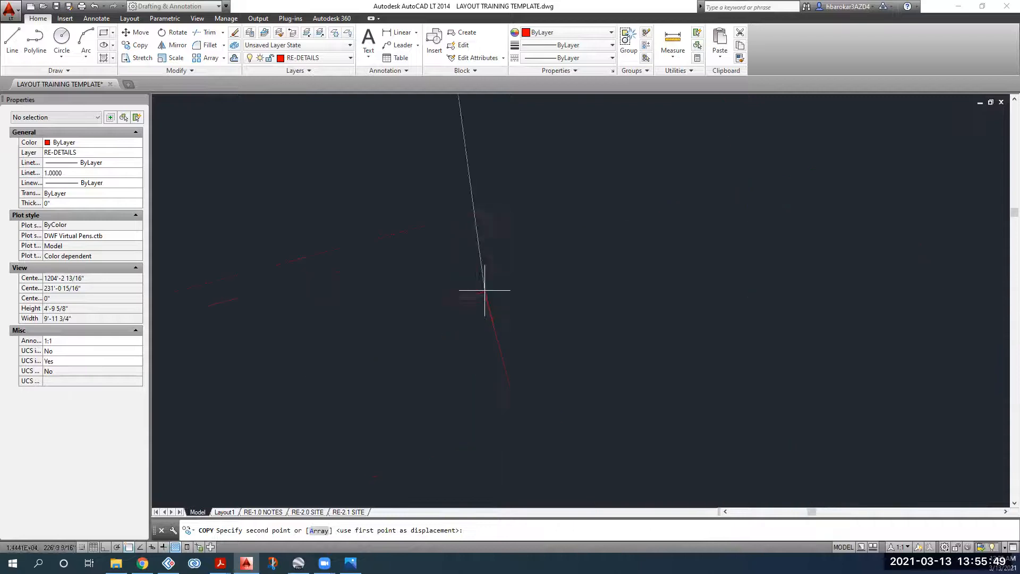
{"action": "left_click", "coordinate": [508, 205]}
{"action": "scroll", "coordinate": [557, 338], "scroll_direction": "down", "scroll_amount": 6}
{"action": "scroll", "coordinate": [532, 227], "scroll_direction": "up", "scroll_amount": 5}
{"action": "scroll", "coordinate": [532, 227], "scroll_direction": "down", "scroll_amount": 3}
{"action": "left_click", "coordinate": [495, 323]}
{"action": "key", "text": "Return"}
Step: Copy the four-panel column with a 3/8 base offset to form a second column beside it
{"action": "scroll", "coordinate": [549, 250], "scroll_direction": "down", "scroll_amount": 5}
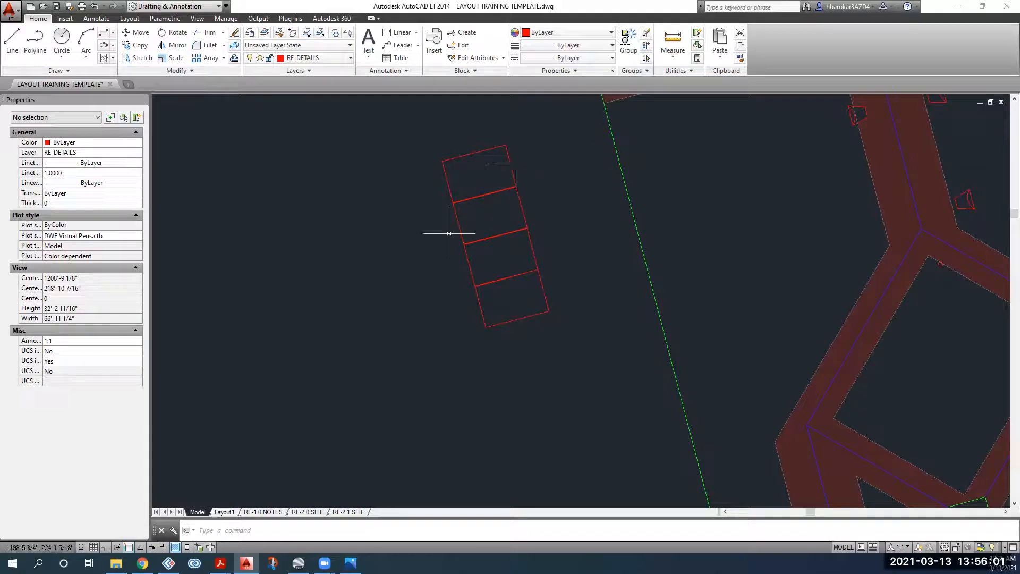
{"action": "left_click", "coordinate": [566, 154]}
{"action": "left_click", "coordinate": [477, 385]}
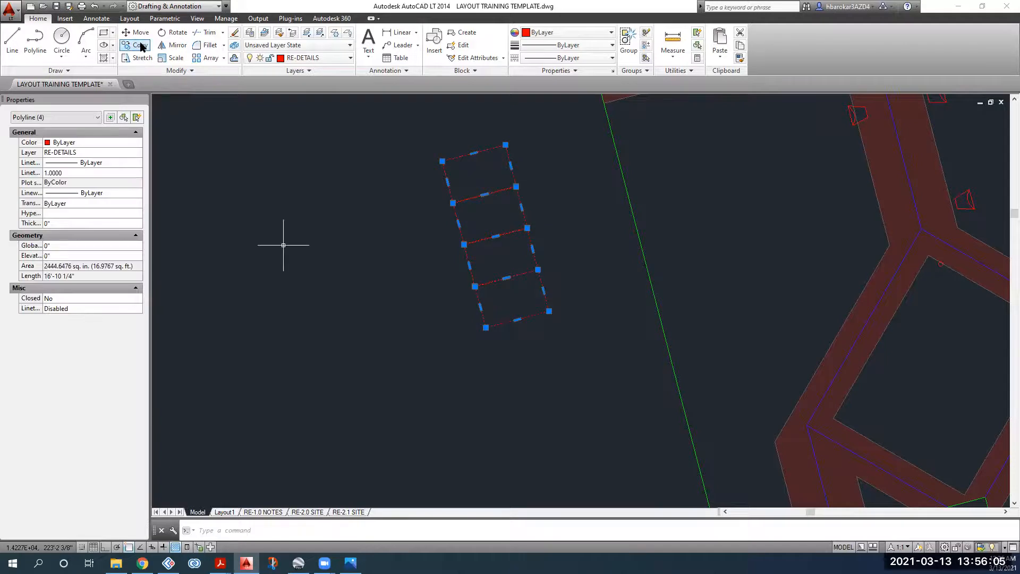
{"action": "left_click", "coordinate": [140, 45]}
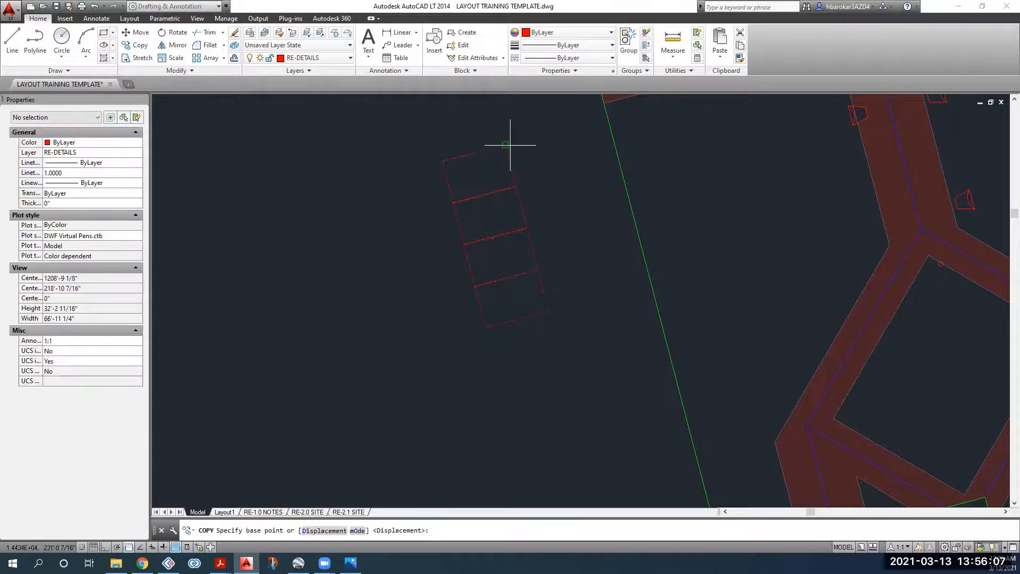
{"action": "scroll", "coordinate": [508, 146], "scroll_direction": "up", "scroll_amount": 10}
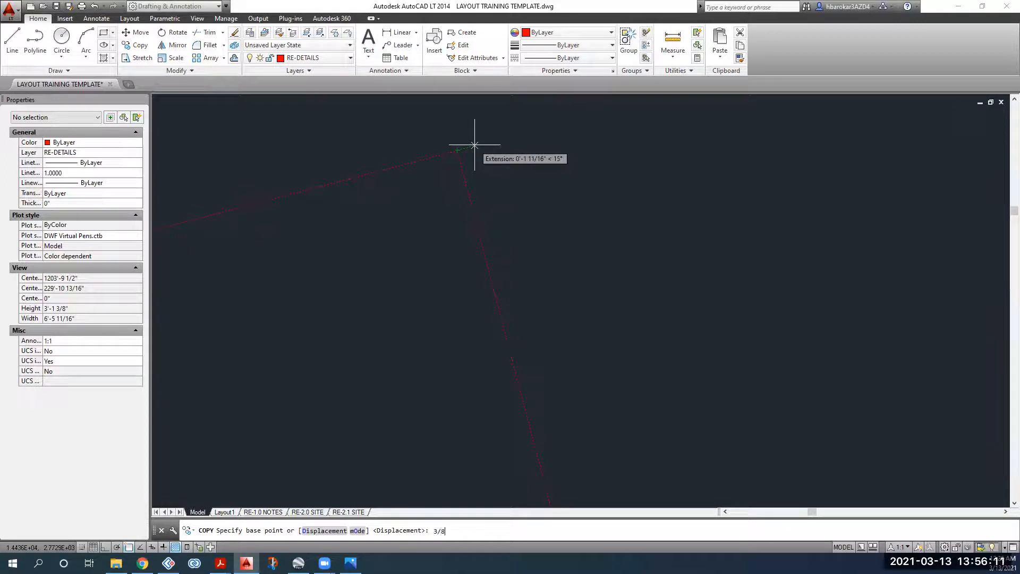
{"action": "type", "text": "3/8"}
{"action": "key", "text": "Return"}
{"action": "scroll", "coordinate": [421, 217], "scroll_direction": "down", "scroll_amount": 5}
{"action": "scroll", "coordinate": [403, 228], "scroll_direction": "up", "scroll_amount": 6}
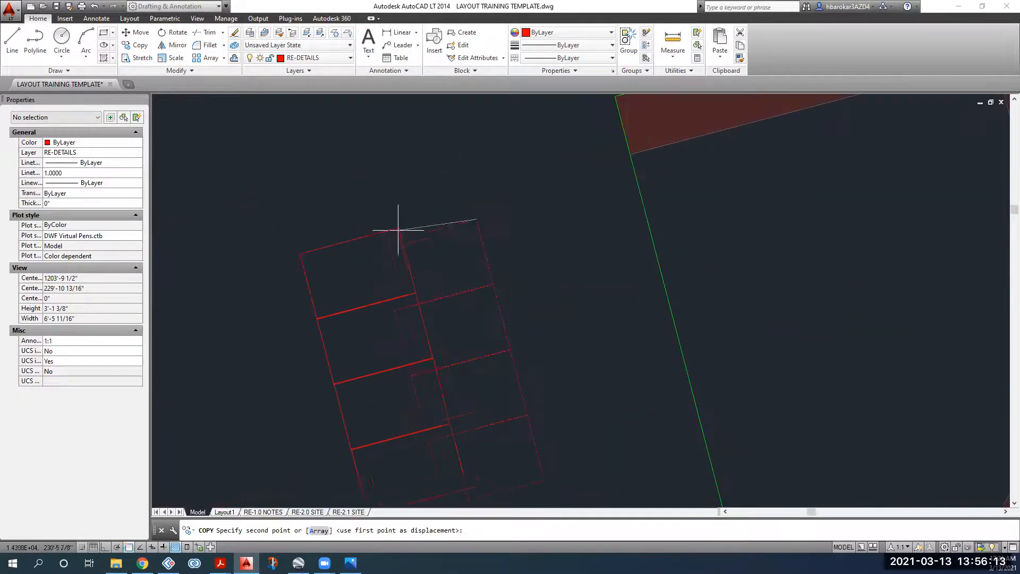
{"action": "left_click", "coordinate": [338, 239]}
{"action": "scroll", "coordinate": [382, 278], "scroll_direction": "down", "scroll_amount": 8}
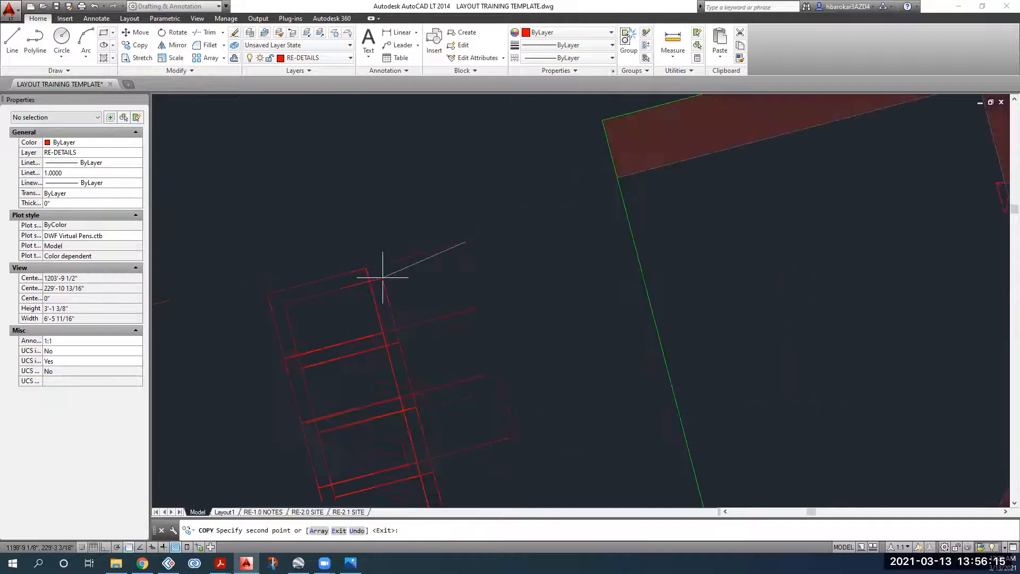
{"action": "key", "text": "Escape"}
Step: Move the eight-panel grid by its corner into the roof's upper corner below the top band
{"action": "left_click", "coordinate": [456, 275]}
{"action": "left_click", "coordinate": [337, 428]}
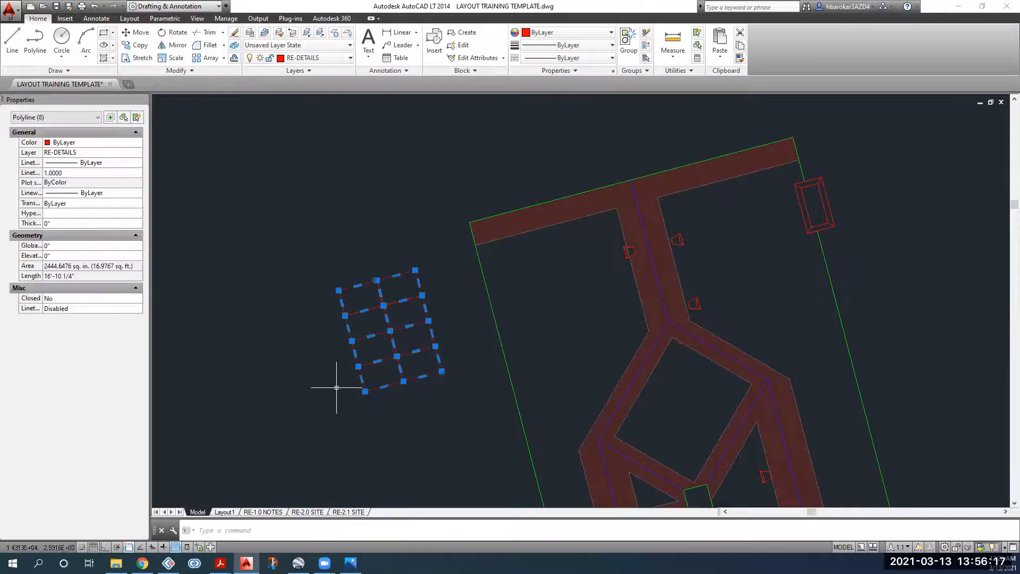
{"action": "left_click", "coordinate": [137, 32]}
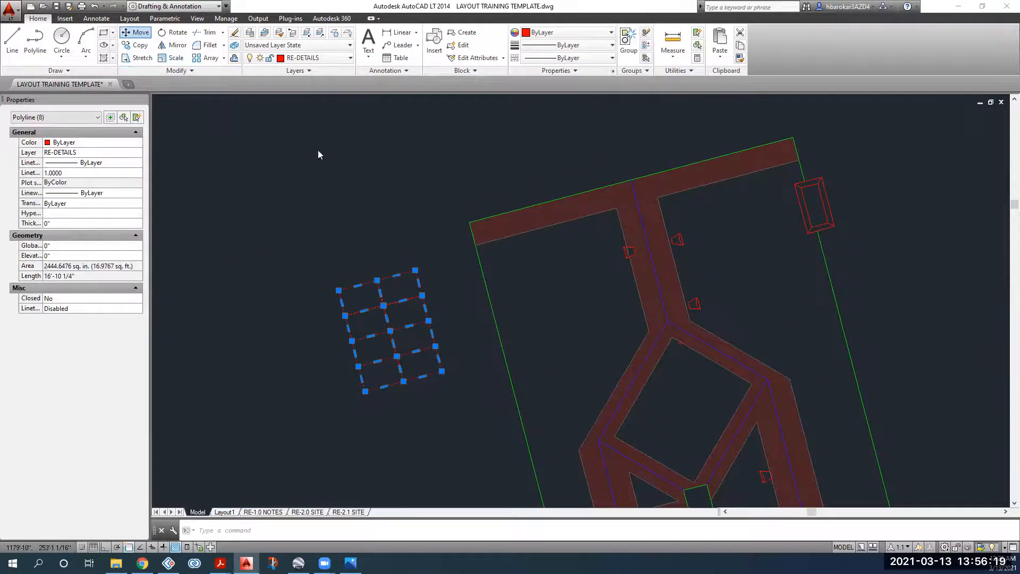
{"action": "left_click", "coordinate": [415, 270]}
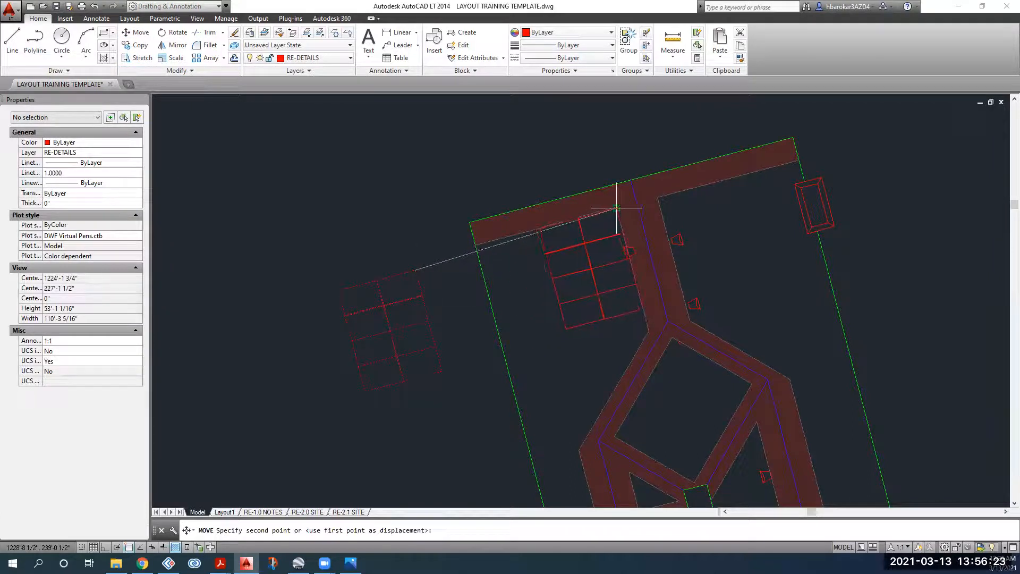
{"action": "scroll", "coordinate": [616, 209], "scroll_direction": "up", "scroll_amount": 2}
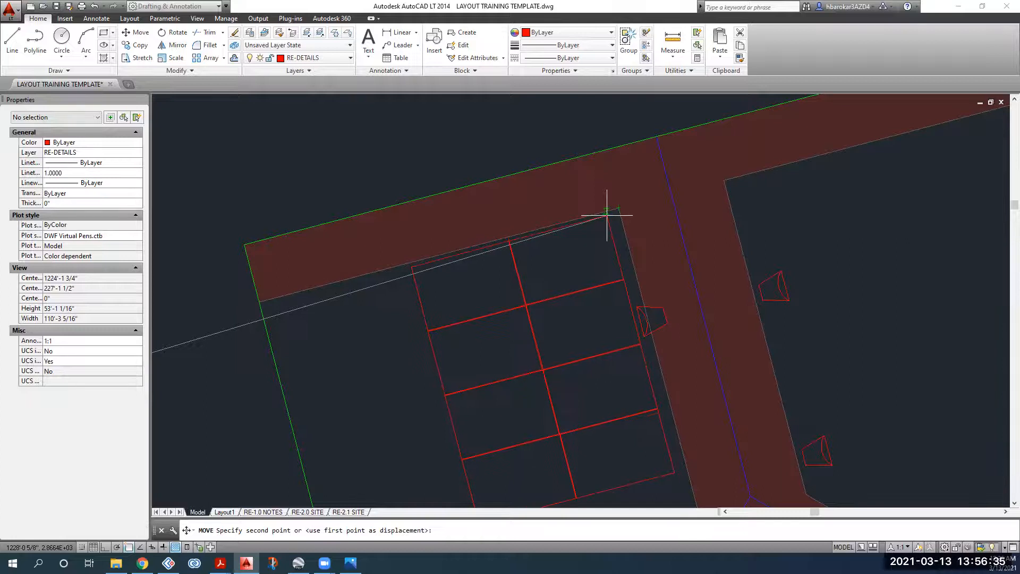
{"action": "left_click", "coordinate": [607, 213]}
{"action": "scroll", "coordinate": [481, 336], "scroll_direction": "down", "scroll_amount": 4}
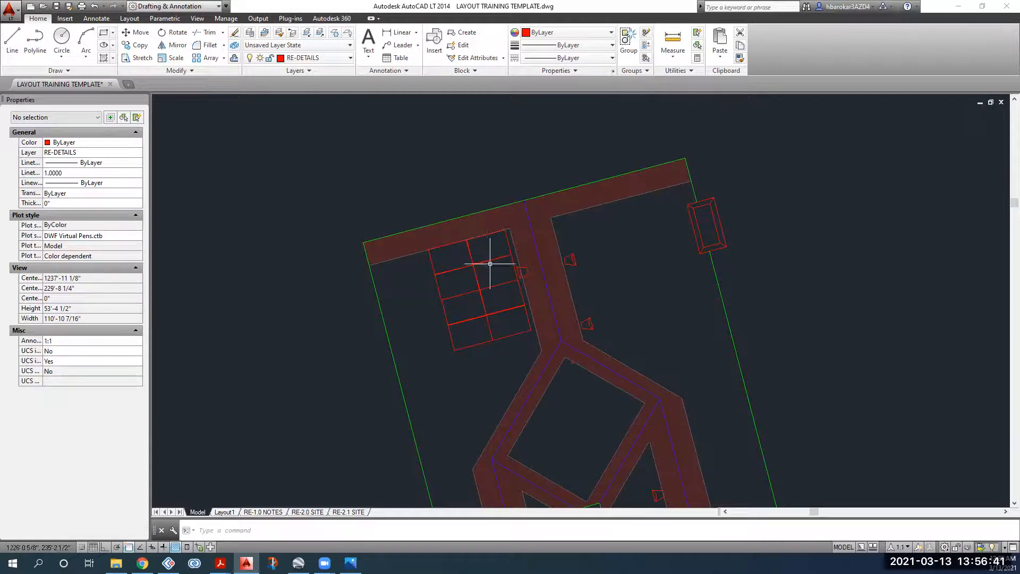
{"action": "scroll", "coordinate": [483, 274], "scroll_direction": "down", "scroll_amount": 6}
{"action": "middle_click_drag", "start_coordinate": [406, 292], "coordinate": [321, 279]}
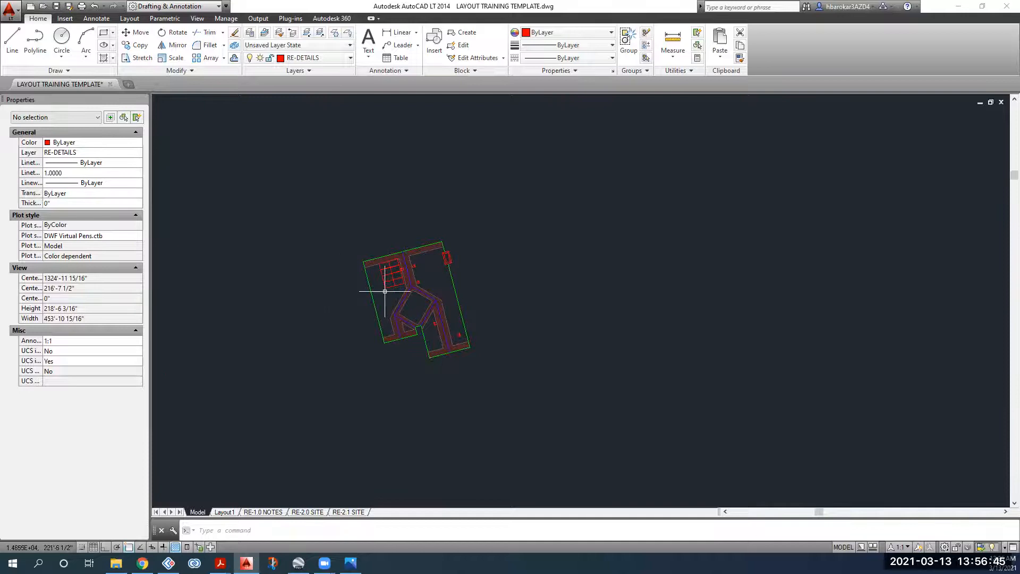
{"action": "scroll", "coordinate": [388, 290], "scroll_direction": "down", "scroll_amount": 5}
Step: Turn on Show Image for the aerial photo and center the house in view
{"action": "left_click", "coordinate": [433, 200]}
{"action": "left_click", "coordinate": [397, 250]}
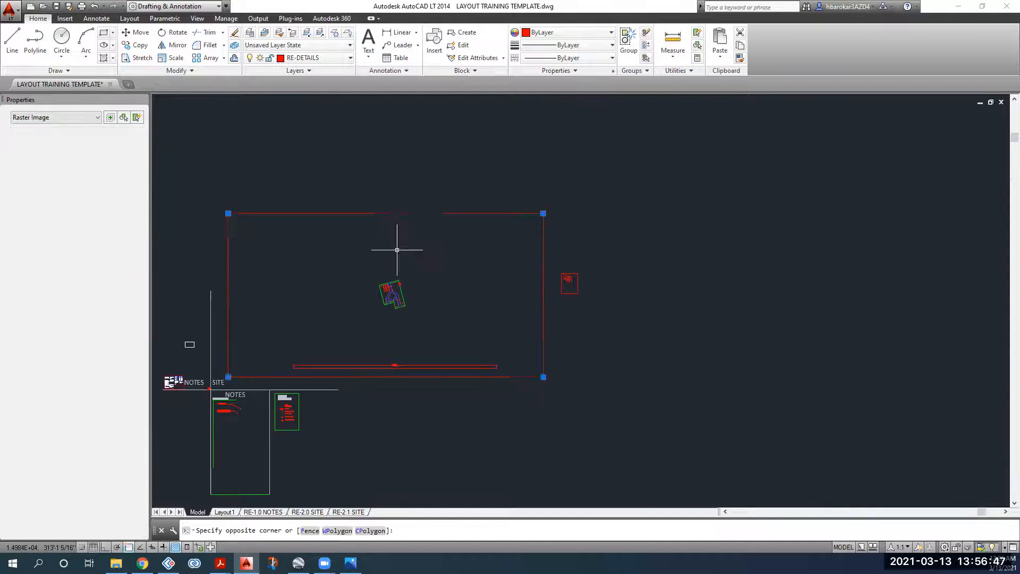
{"action": "left_click", "coordinate": [171, 50]}
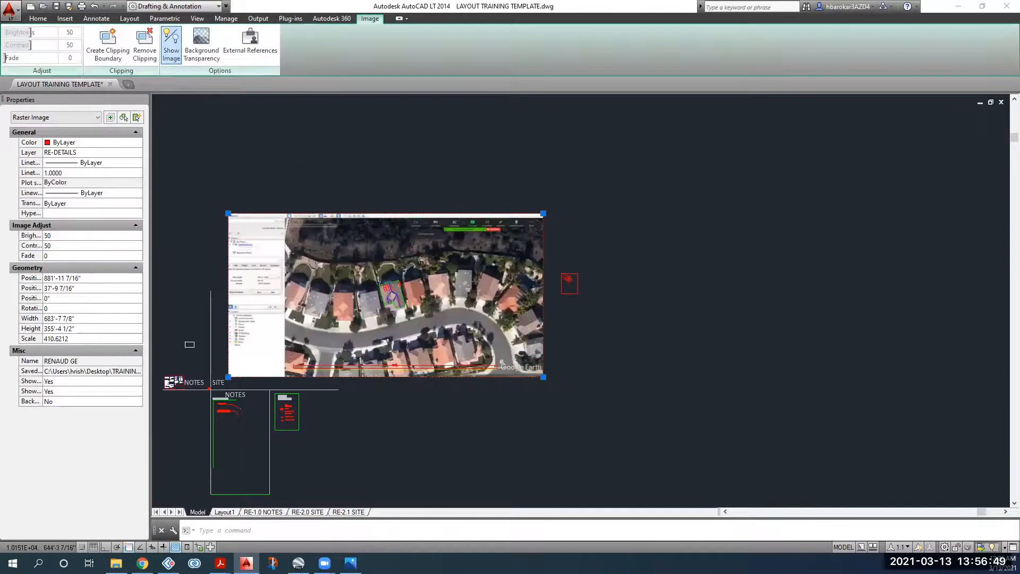
{"action": "key", "text": "Escape"}
{"action": "scroll", "coordinate": [388, 313], "scroll_direction": "up", "scroll_amount": 4}
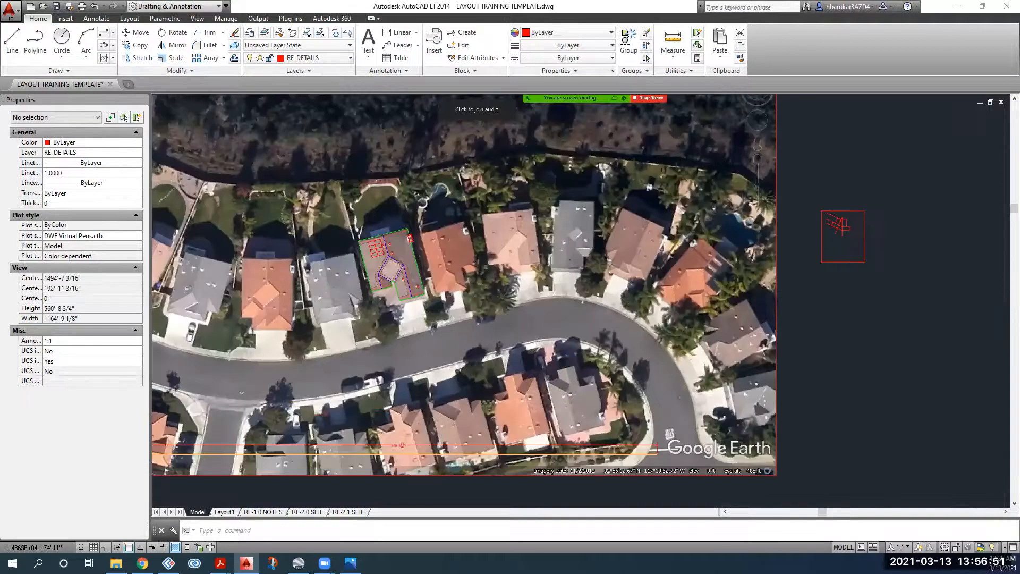
{"action": "scroll", "coordinate": [392, 314], "scroll_direction": "up", "scroll_amount": 2}
{"action": "middle_click_drag", "start_coordinate": [372, 145], "coordinate": [364, 208]}
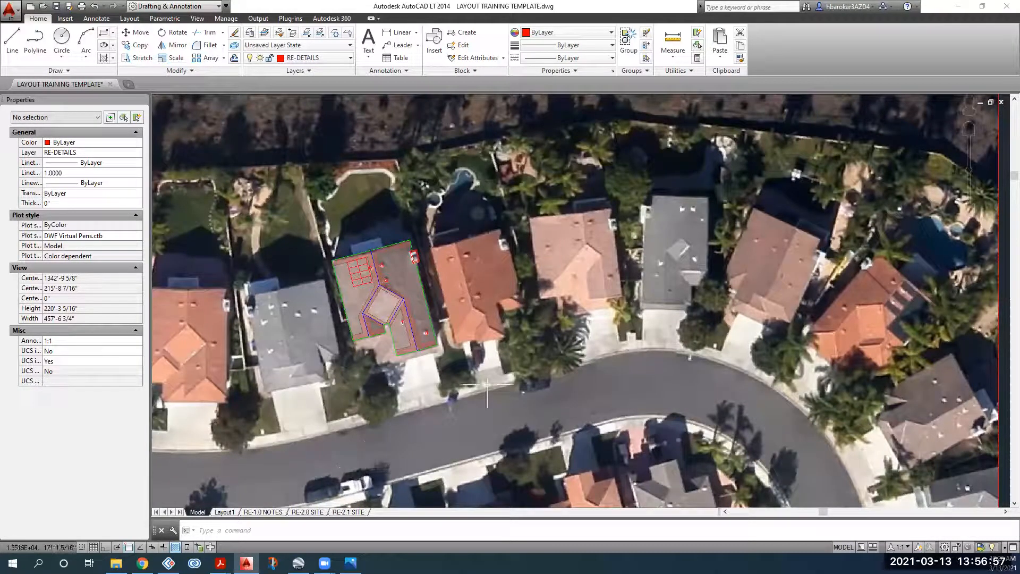
Step: Start a new polyline, frame the street and house, then bring up the Chrome window
{"action": "left_click", "coordinate": [33, 38]}
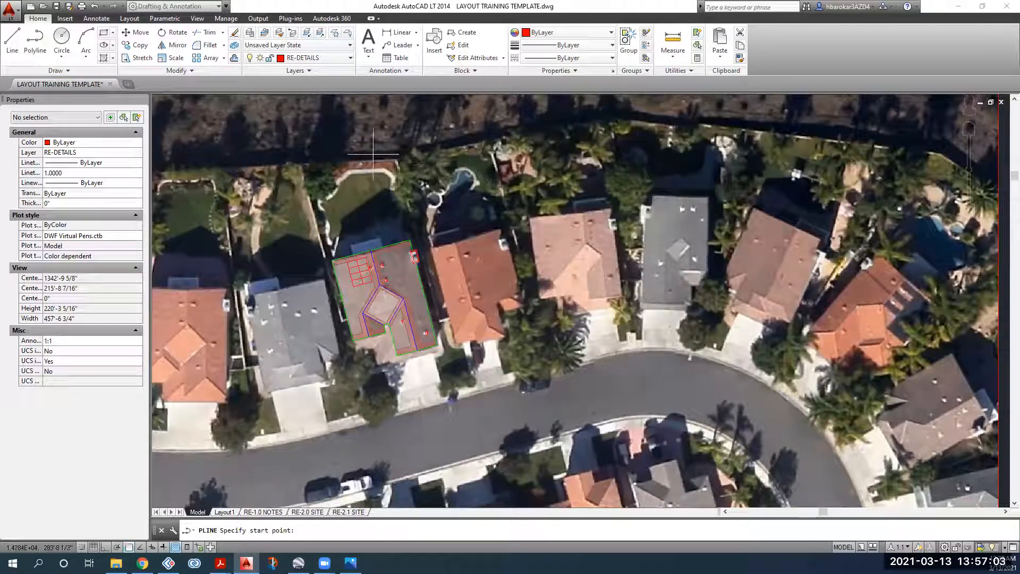
{"action": "scroll", "coordinate": [382, 158], "scroll_direction": "down", "scroll_amount": 2}
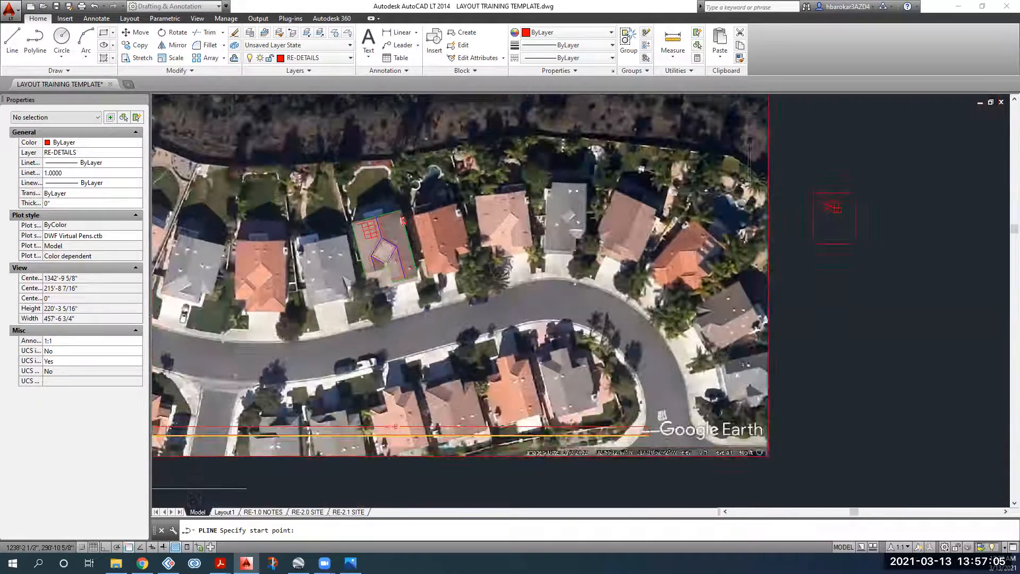
{"action": "scroll", "coordinate": [384, 159], "scroll_direction": "down", "scroll_amount": 2}
{"action": "middle_click_drag", "start_coordinate": [384, 159], "coordinate": [370, 219]}
{"action": "scroll", "coordinate": [368, 219], "scroll_direction": "up", "scroll_amount": 3}
{"action": "scroll", "coordinate": [368, 219], "scroll_direction": "down", "scroll_amount": 1}
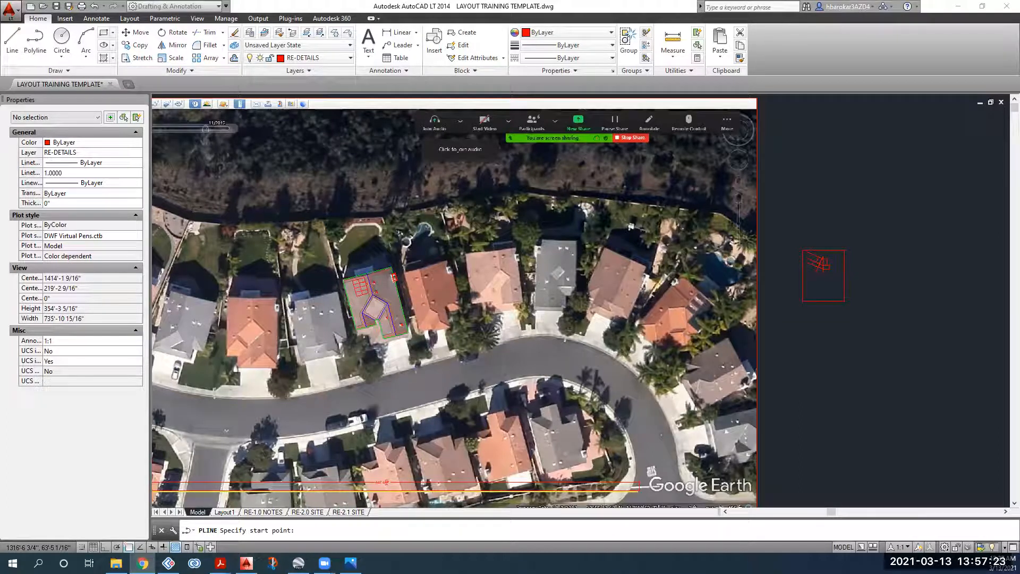
{"action": "left_click_drag", "start_coordinate": [685, 24], "coordinate": [687, 23]}
Step: Maximize Chrome and open the San Diego Parcel Lookup Tool from the bookmarks
{"action": "double_click", "coordinate": [572, 23]}
{"action": "key", "text": "ctrl+shift+Tab"}
{"action": "left_click", "coordinate": [690, 44]}
{"action": "mouse_move", "coordinate": [616, 44]}
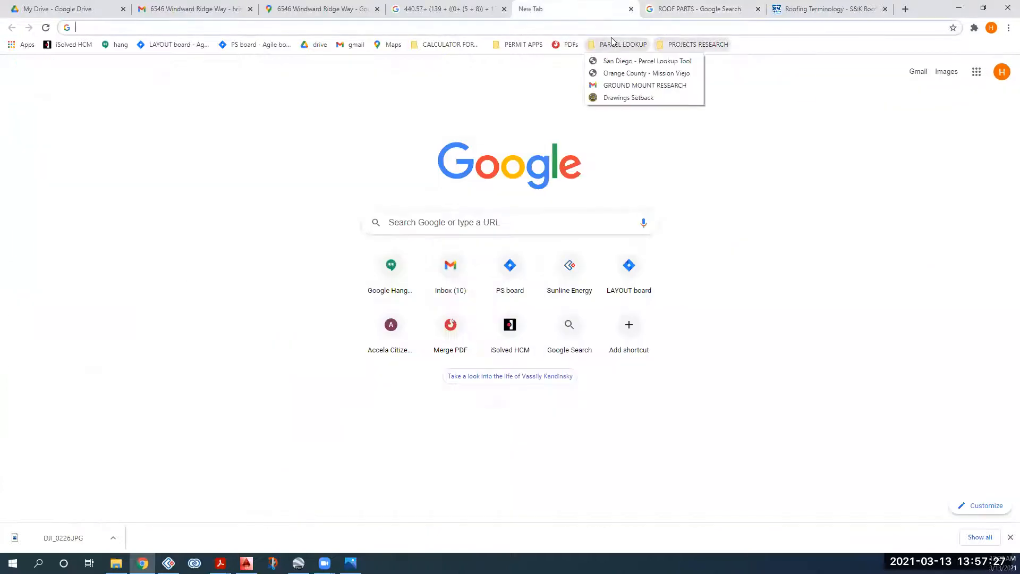
{"action": "left_click", "coordinate": [593, 61]}
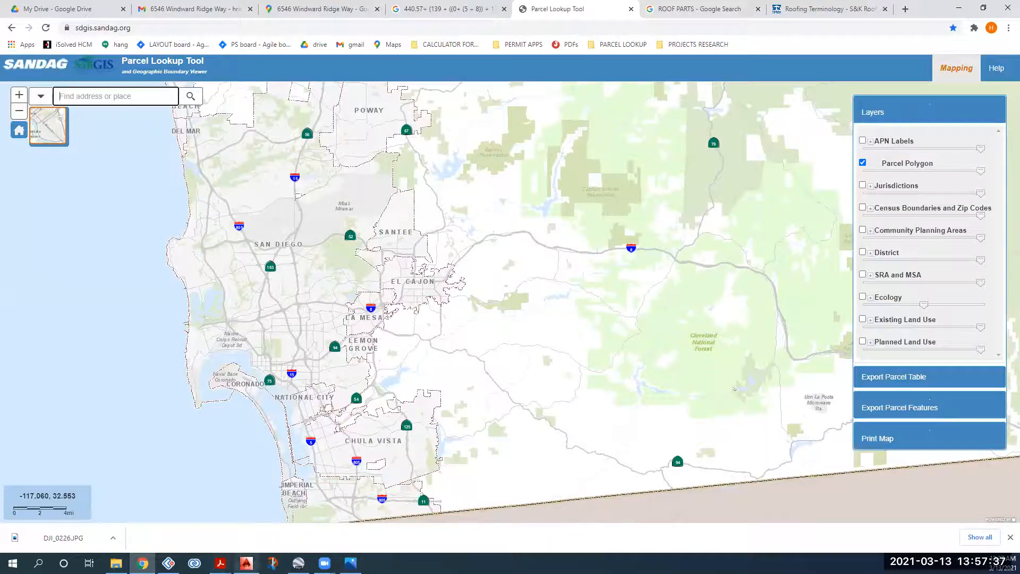
Step: Search the customer's address, review their parcel details, then switch back to AutoCAD
{"action": "left_click", "coordinate": [246, 563]}
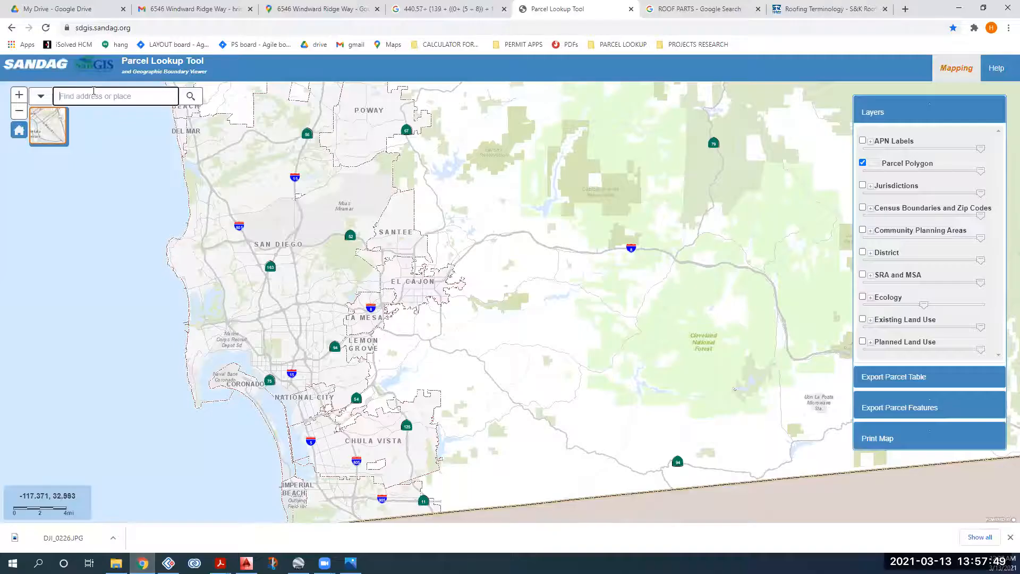
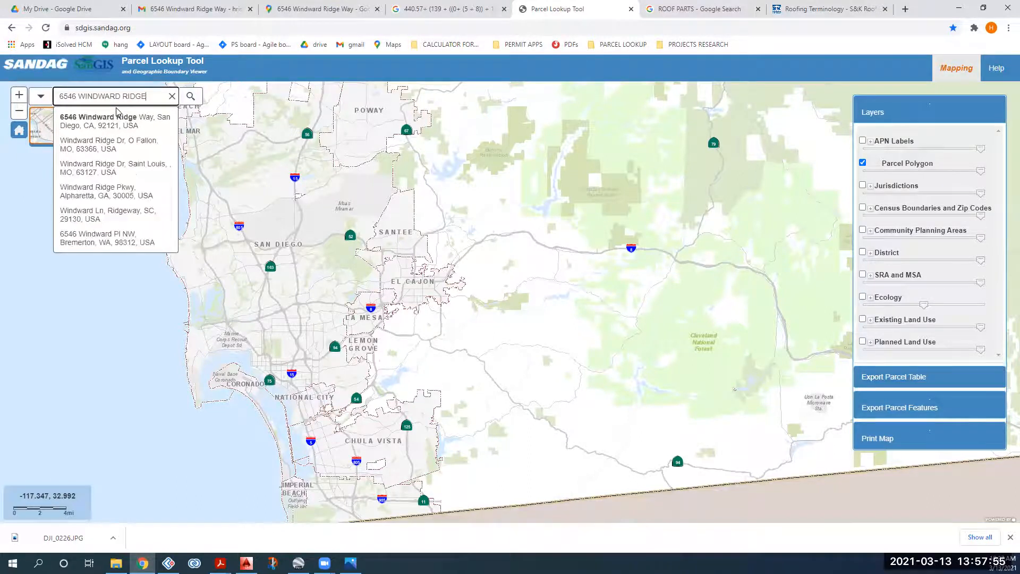
{"action": "left_click", "coordinate": [116, 118]}
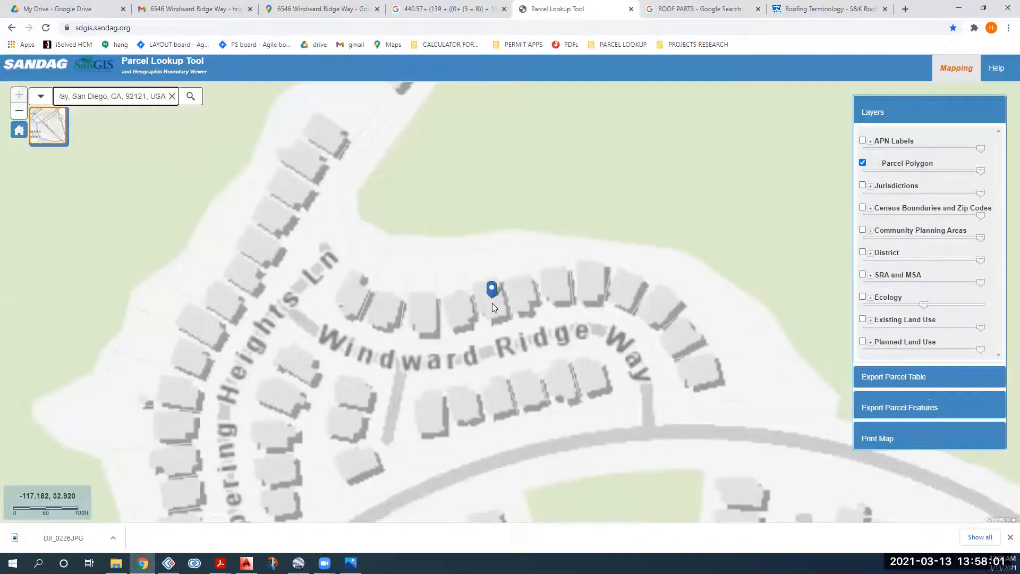
{"action": "left_click", "coordinate": [480, 274]}
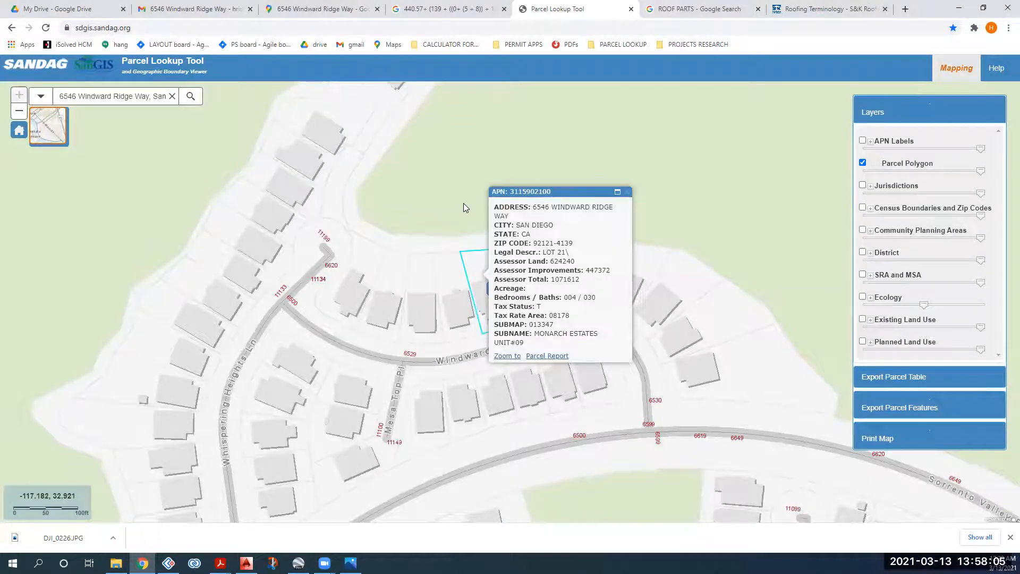
{"action": "scroll", "coordinate": [463, 203], "scroll_direction": "down", "scroll_amount": 2}
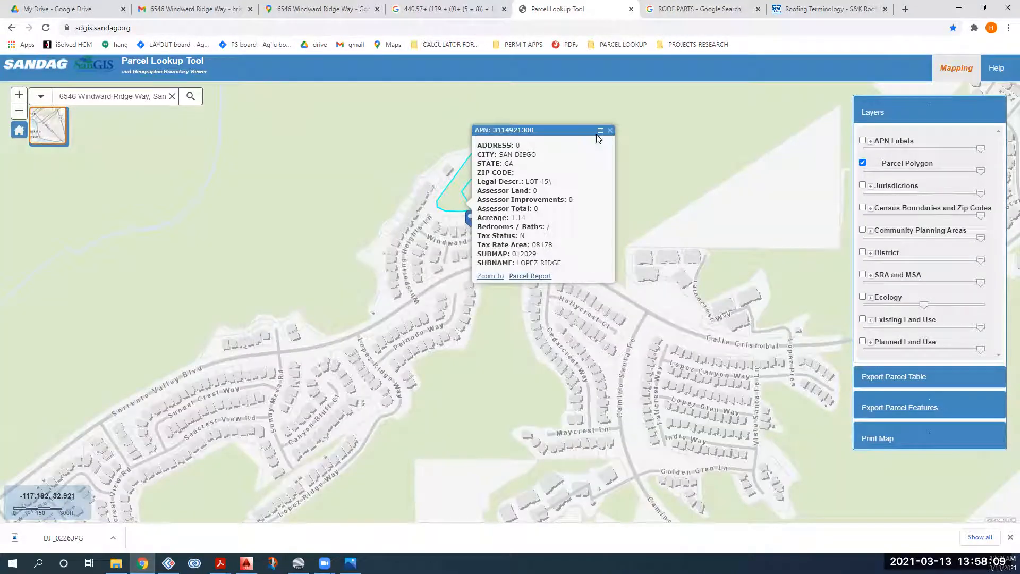
{"action": "left_click", "coordinate": [609, 131]}
{"action": "scroll", "coordinate": [471, 227], "scroll_direction": "up", "scroll_amount": 2}
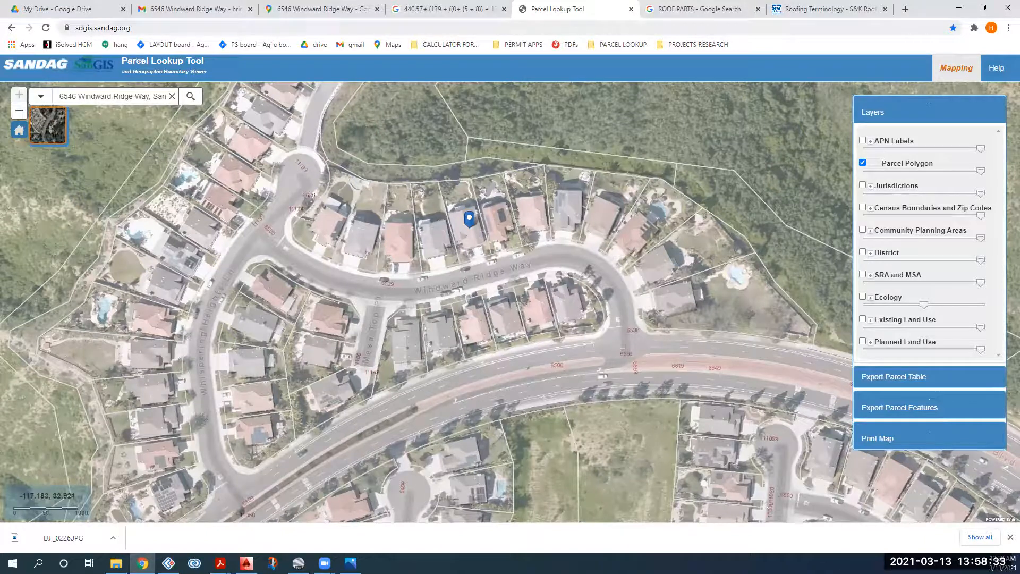
{"action": "mouse_move", "coordinate": [220, 562]}
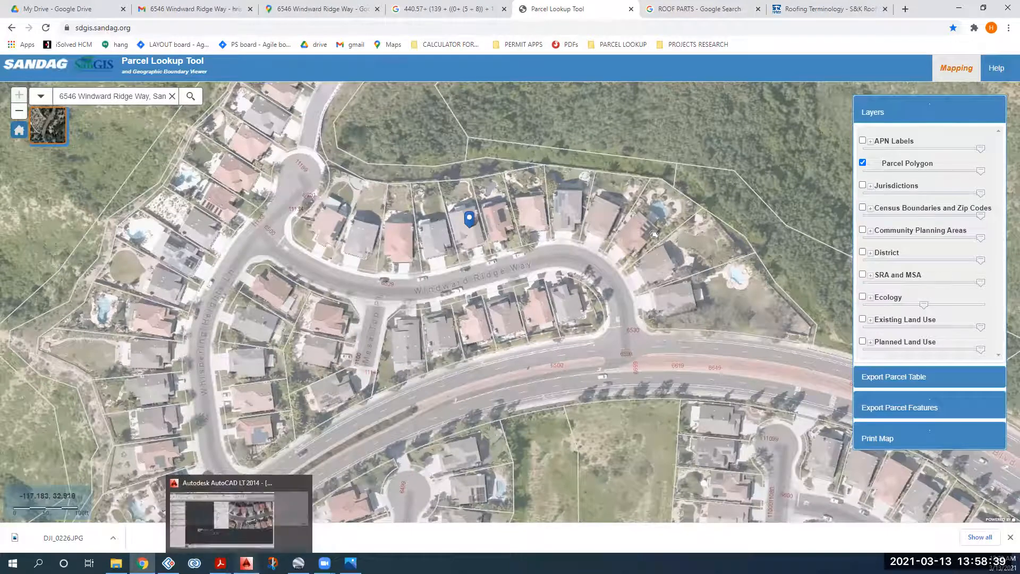
{"action": "left_click", "coordinate": [246, 562]}
Step: Cancel the pending polyline and set RE-SITE-PROP.LINE current with Blue color and PHANTOM2 linetype
{"action": "scroll", "coordinate": [310, 410], "scroll_direction": "down", "scroll_amount": 4}
{"action": "scroll", "coordinate": [536, 287], "scroll_direction": "up", "scroll_amount": 2}
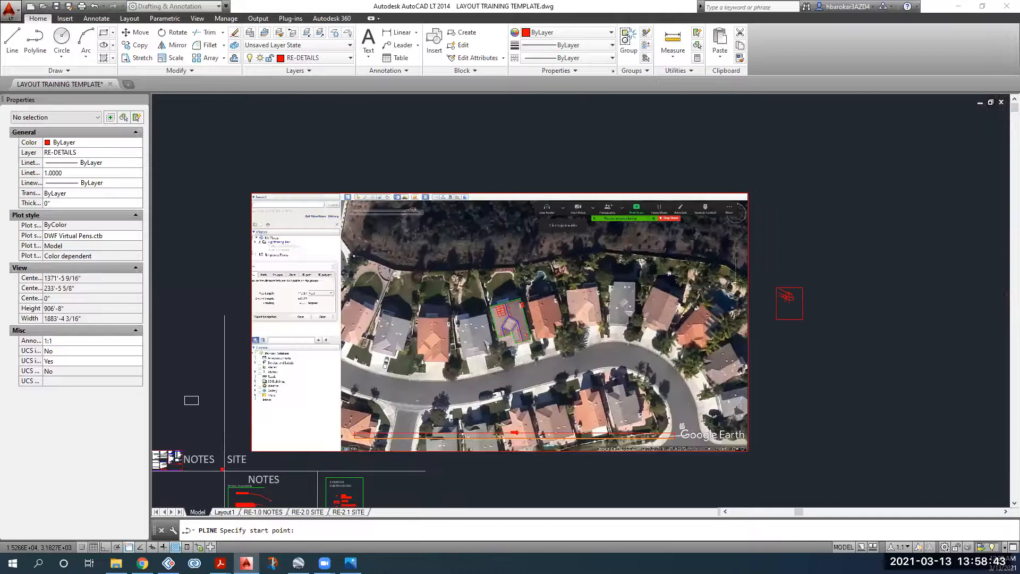
{"action": "scroll", "coordinate": [535, 285], "scroll_direction": "up", "scroll_amount": 3}
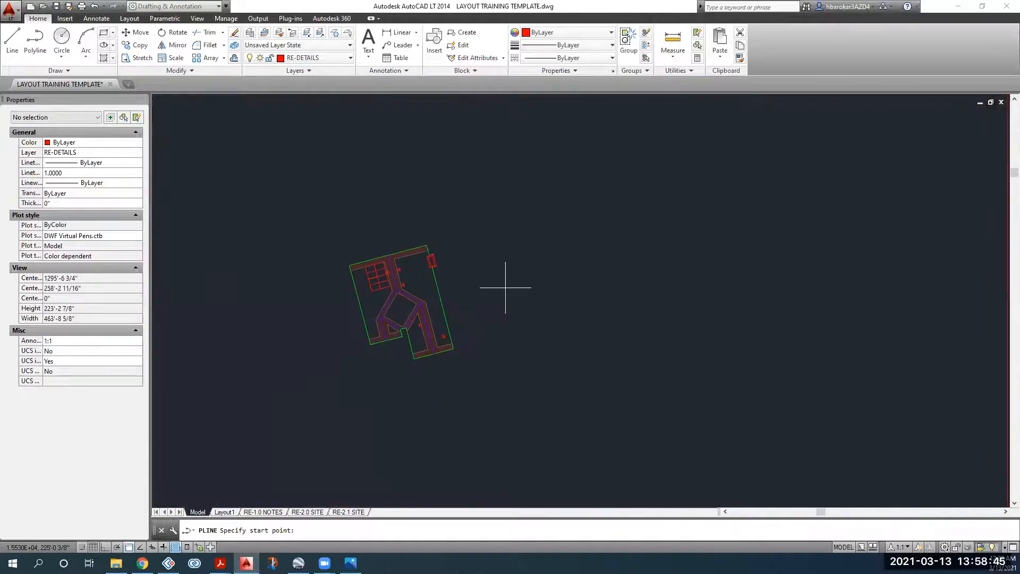
{"action": "key", "text": "Escape"}
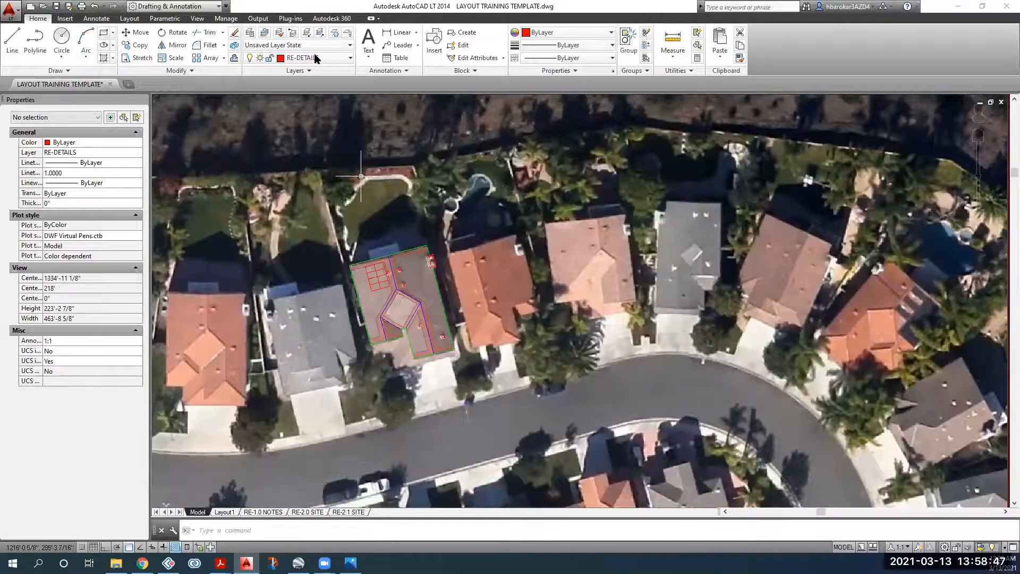
{"action": "left_click", "coordinate": [315, 57]}
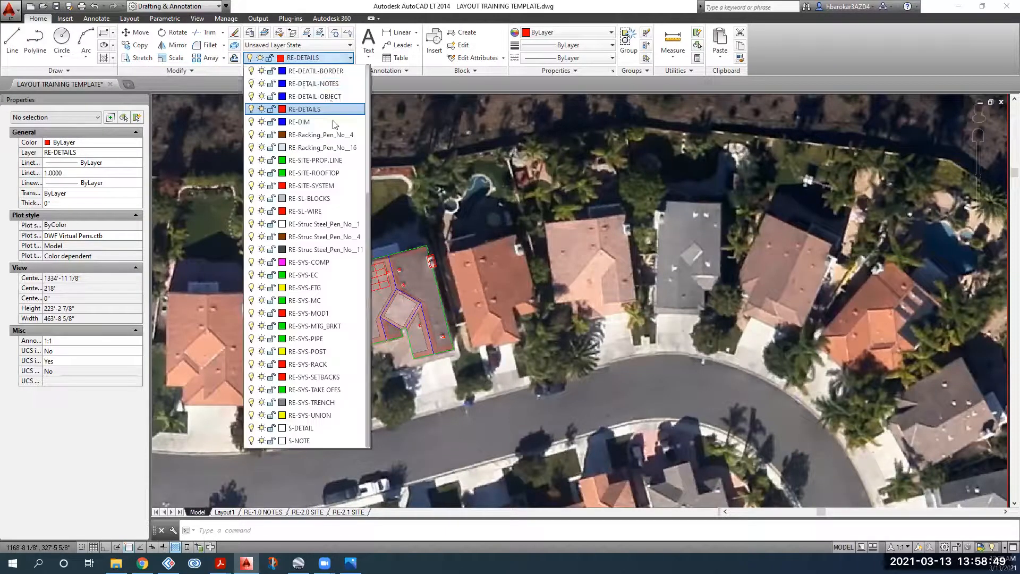
{"action": "left_click", "coordinate": [305, 160]}
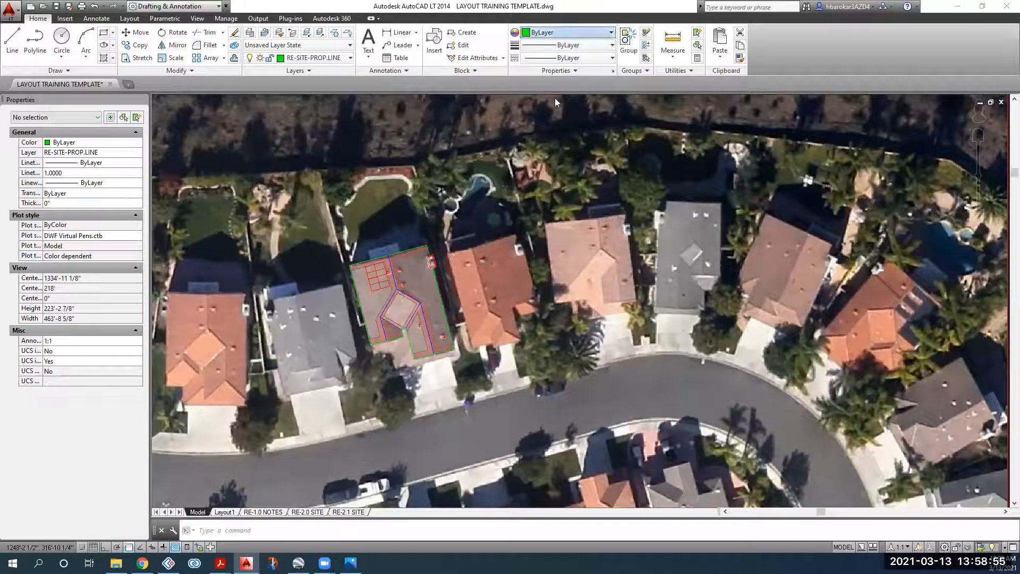
{"action": "left_click", "coordinate": [555, 33]}
{"action": "left_click", "coordinate": [539, 124]}
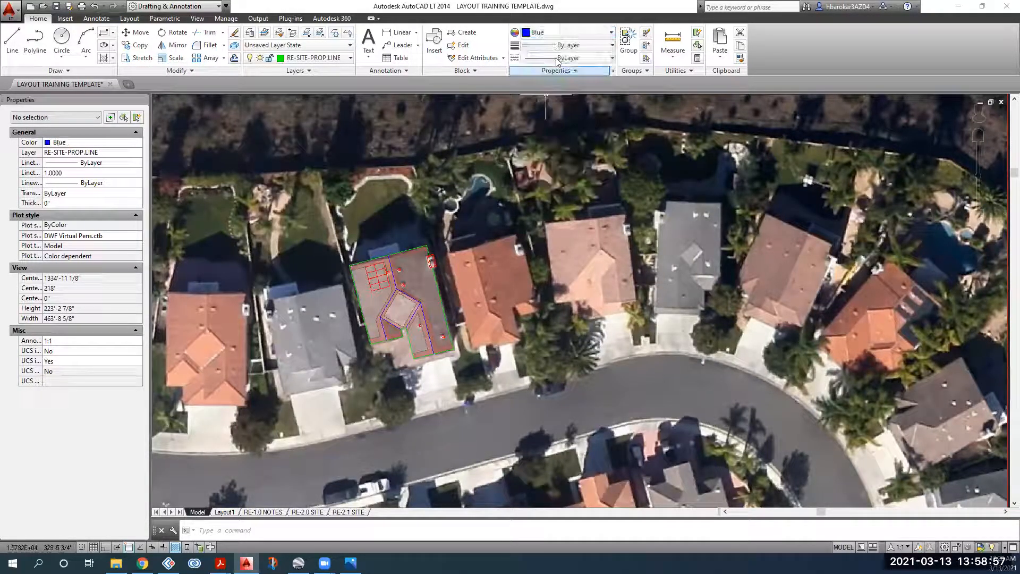
{"action": "left_click", "coordinate": [595, 57]}
{"action": "left_click", "coordinate": [584, 205]}
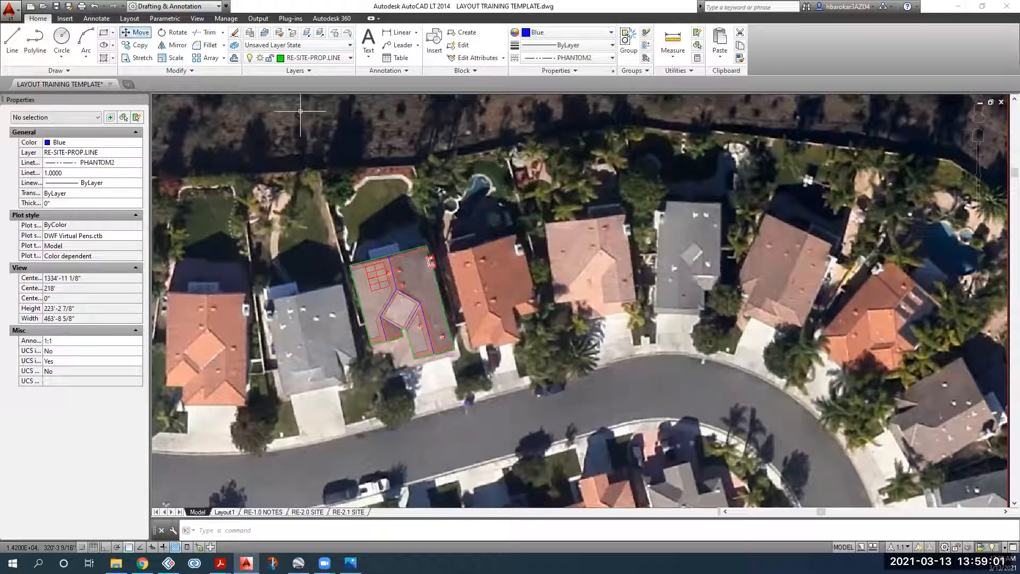
Step: Trace a closed polyline around the lot's back, side and street edges on the aerial image
{"action": "left_click", "coordinate": [34, 45]}
{"action": "left_click", "coordinate": [415, 167]}
{"action": "left_click", "coordinate": [317, 168]}
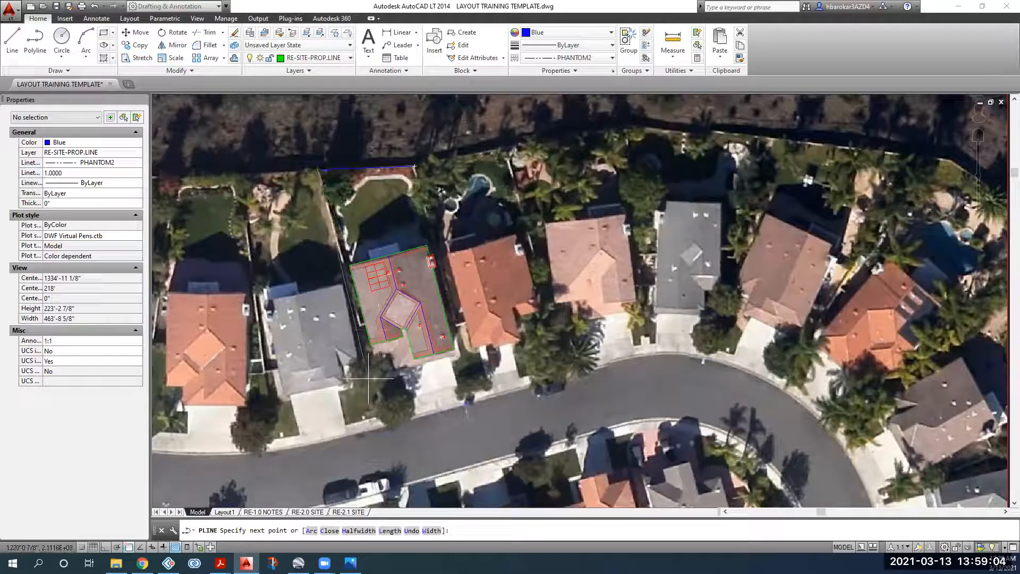
{"action": "left_click", "coordinate": [382, 415]}
{"action": "left_click", "coordinate": [474, 399]}
{"action": "left_click", "coordinate": [415, 166]}
{"action": "key", "text": "Return"}
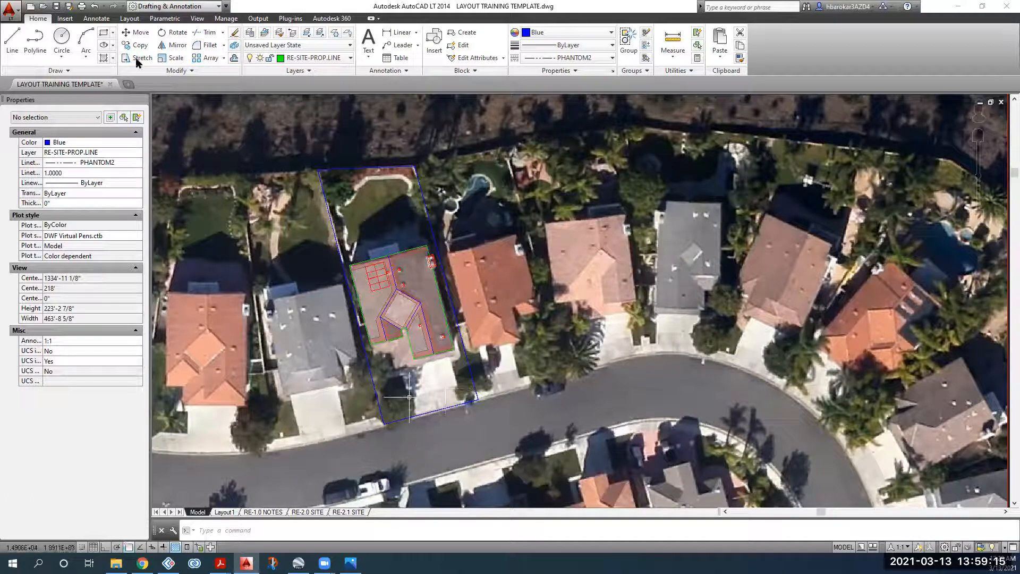
Step: Draw a line from the front of the house to the driveway edge
{"action": "left_click", "coordinate": [12, 38]}
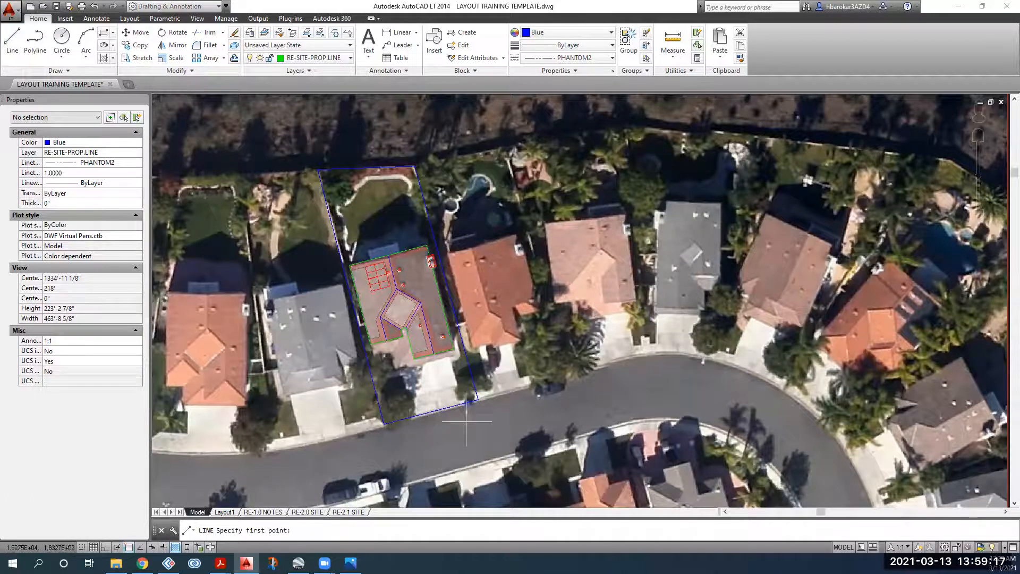
{"action": "scroll", "coordinate": [441, 403], "scroll_direction": "up", "scroll_amount": 4}
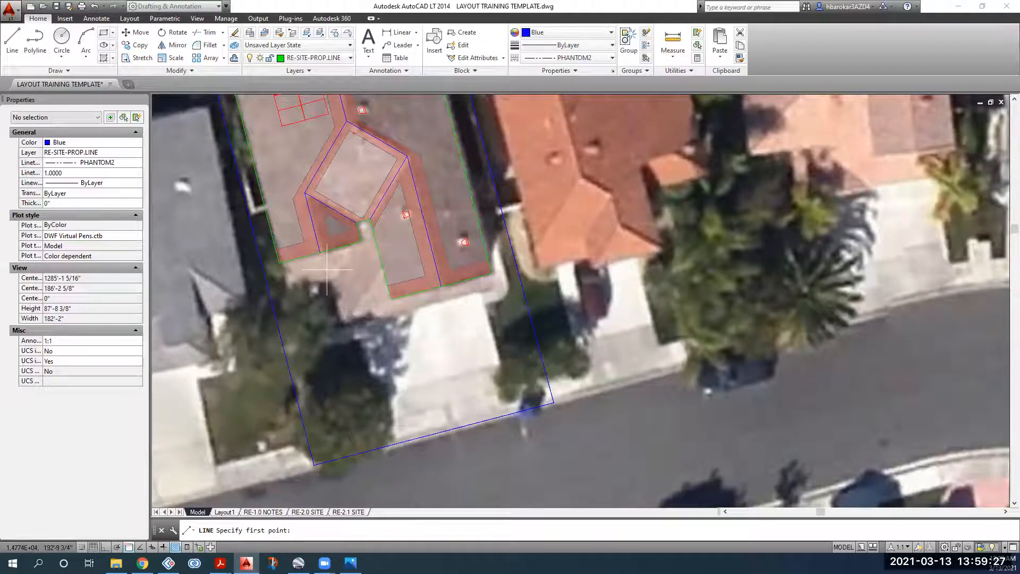
{"action": "left_click", "coordinate": [344, 321]}
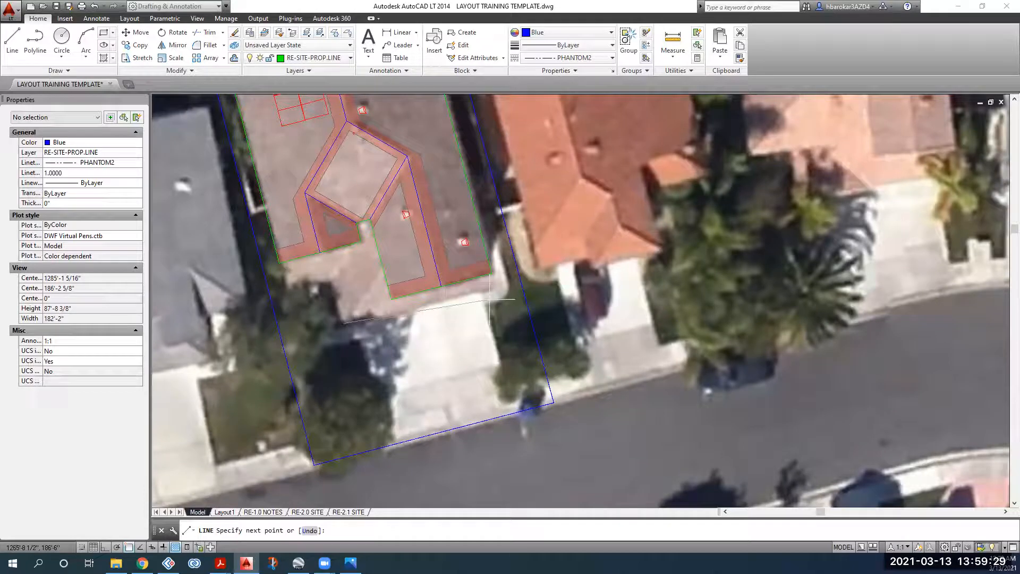
{"action": "left_click", "coordinate": [493, 285]}
{"action": "key", "text": "Return"}
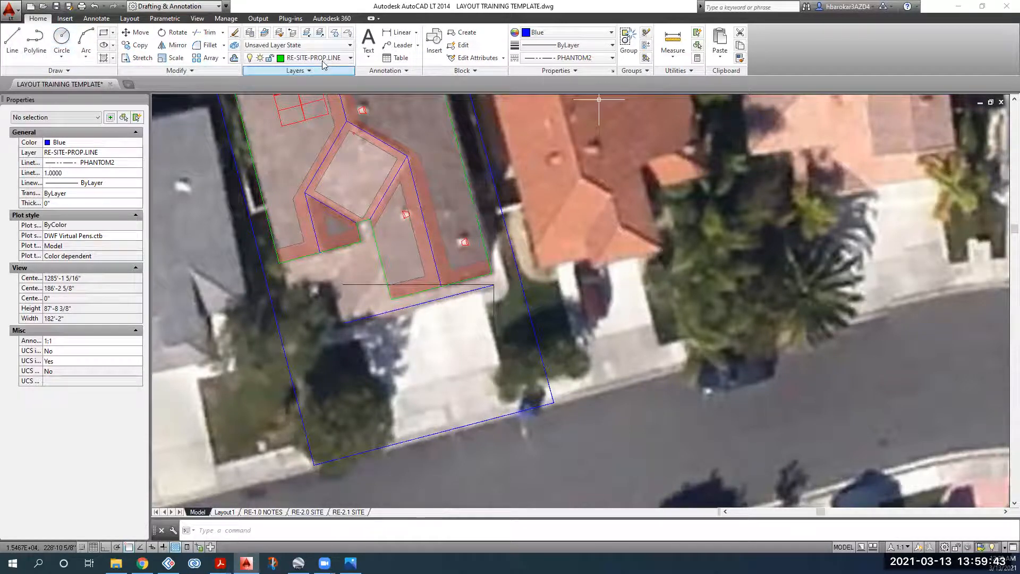
Step: Make RE-DETAILS the current layer with colour and linetype both set to ByLayer
{"action": "left_click", "coordinate": [550, 35]}
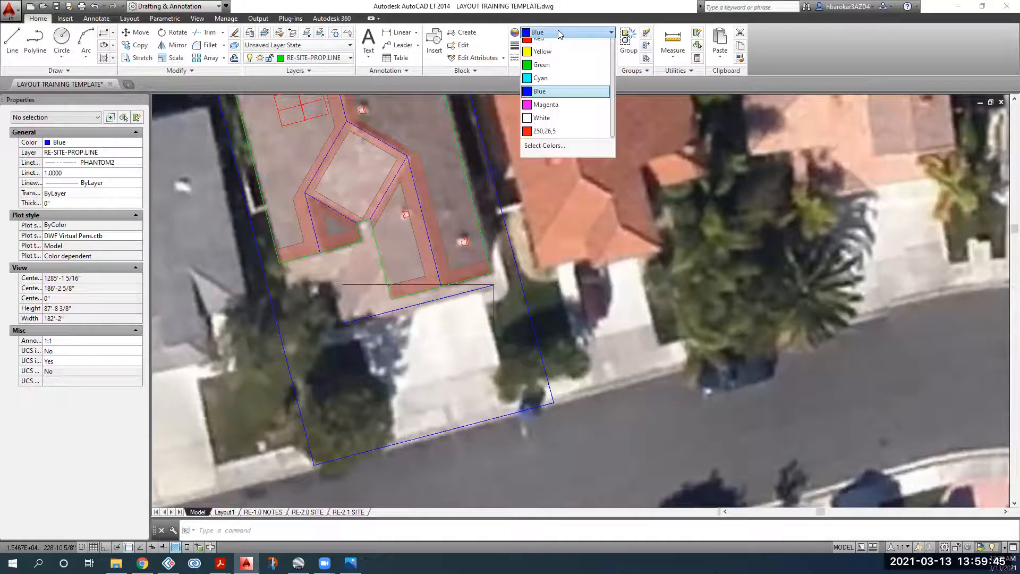
{"action": "left_click", "coordinate": [317, 57]}
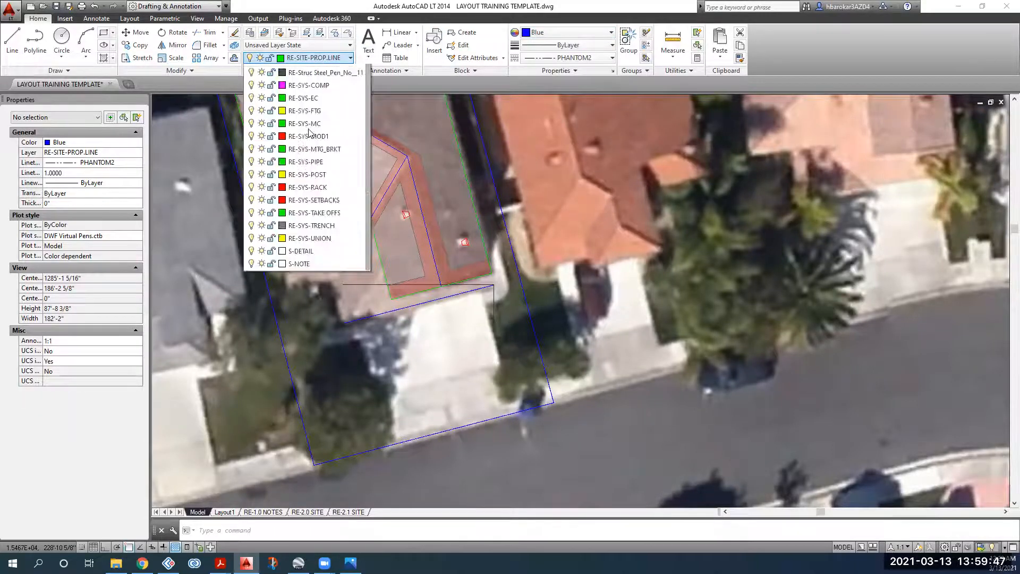
{"action": "left_click", "coordinate": [318, 110]}
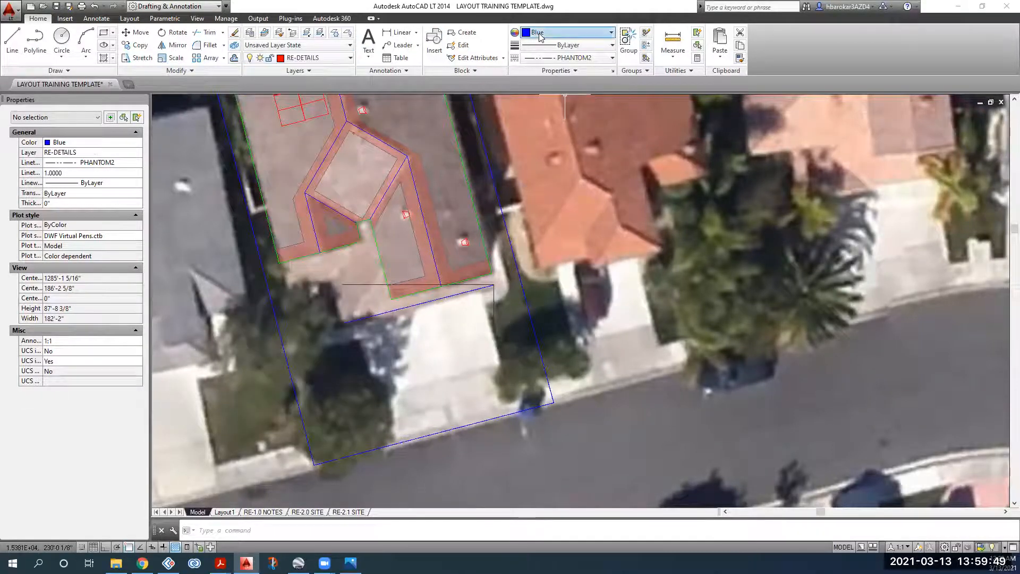
{"action": "left_click", "coordinate": [539, 33]}
{"action": "left_click", "coordinate": [549, 45]}
{"action": "left_click", "coordinate": [557, 58]}
{"action": "left_click", "coordinate": [563, 69]}
Step: Draw a two-segment red line from the house front to the blue property boundary
{"action": "left_click", "coordinate": [16, 46]}
{"action": "left_click", "coordinate": [348, 322]}
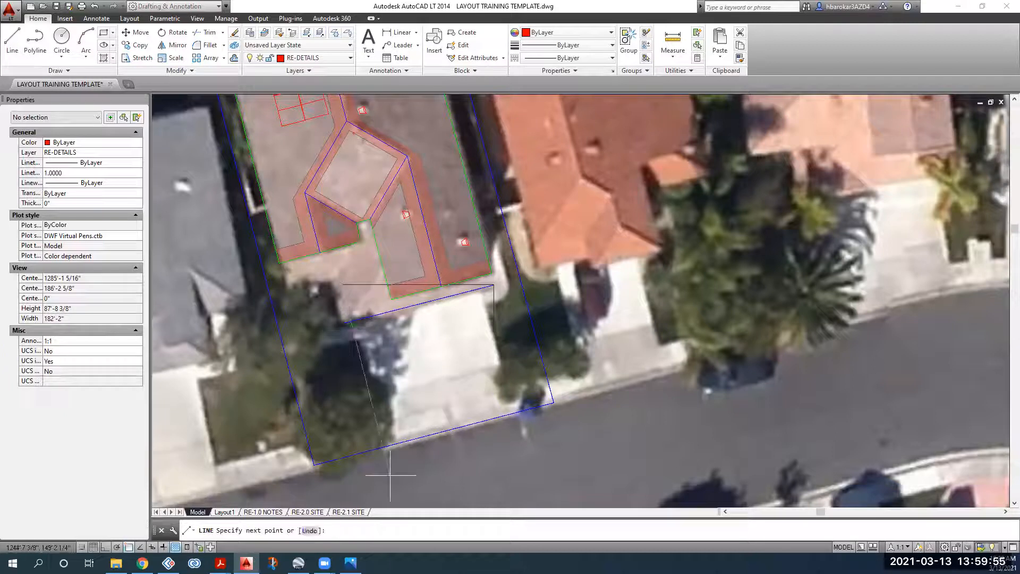
{"action": "left_click", "coordinate": [384, 447]}
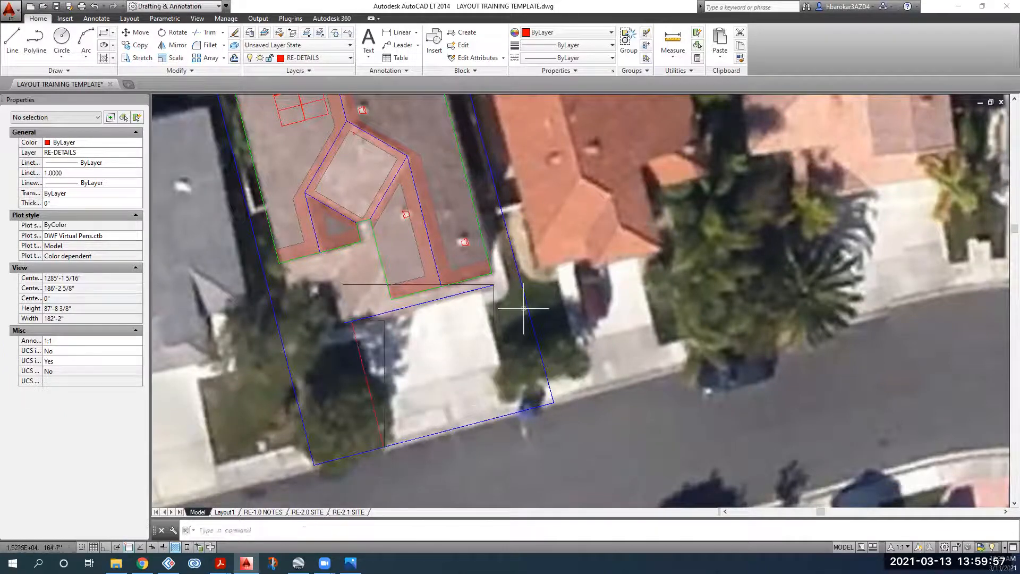
{"action": "left_click", "coordinate": [512, 413]}
{"action": "key", "text": "Escape"}
{"action": "scroll", "coordinate": [428, 400], "scroll_direction": "down", "scroll_amount": 2}
{"action": "scroll", "coordinate": [458, 377], "scroll_direction": "down", "scroll_amount": 2}
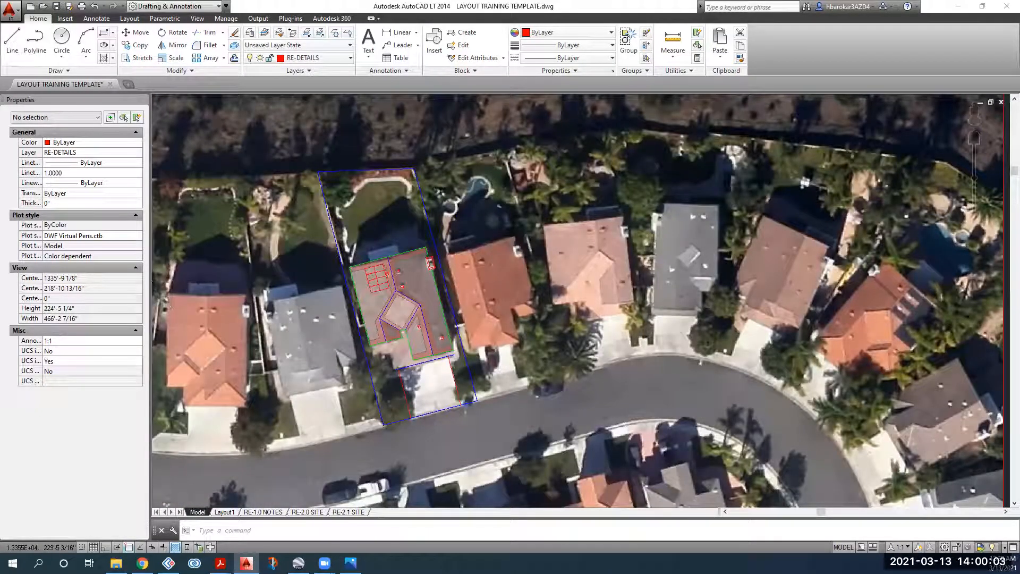
{"action": "left_click", "coordinate": [220, 563]}
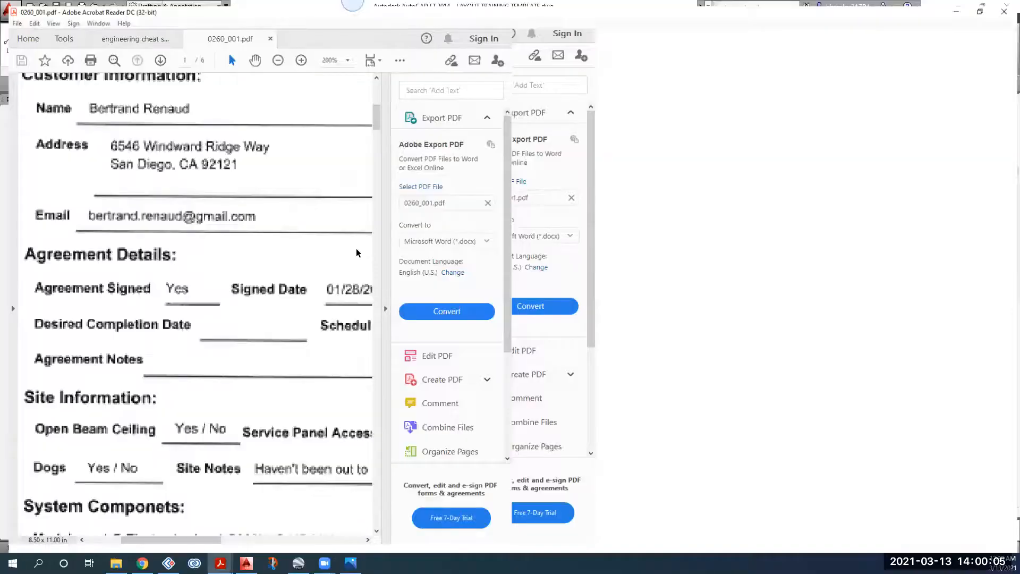
{"action": "scroll", "coordinate": [792, 144], "scroll_direction": "down", "scroll_amount": 2}
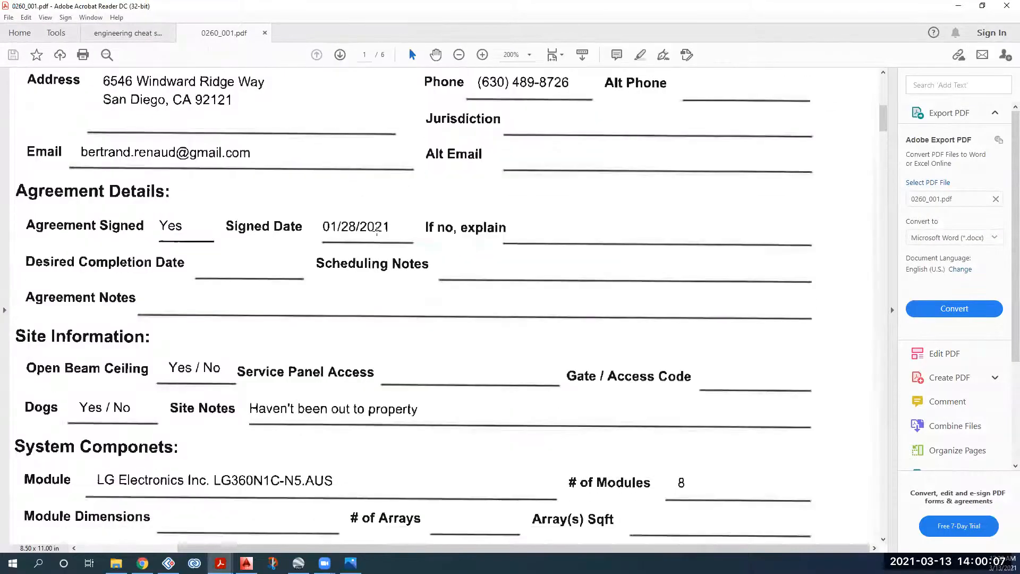
{"action": "scroll", "coordinate": [376, 230], "scroll_direction": "down", "scroll_amount": 2, "text": "ctrl"}
{"action": "scroll", "coordinate": [377, 230], "scroll_direction": "down", "scroll_amount": 3, "text": "ctrl"}
{"action": "scroll", "coordinate": [470, 302], "scroll_direction": "down", "scroll_amount": 2}
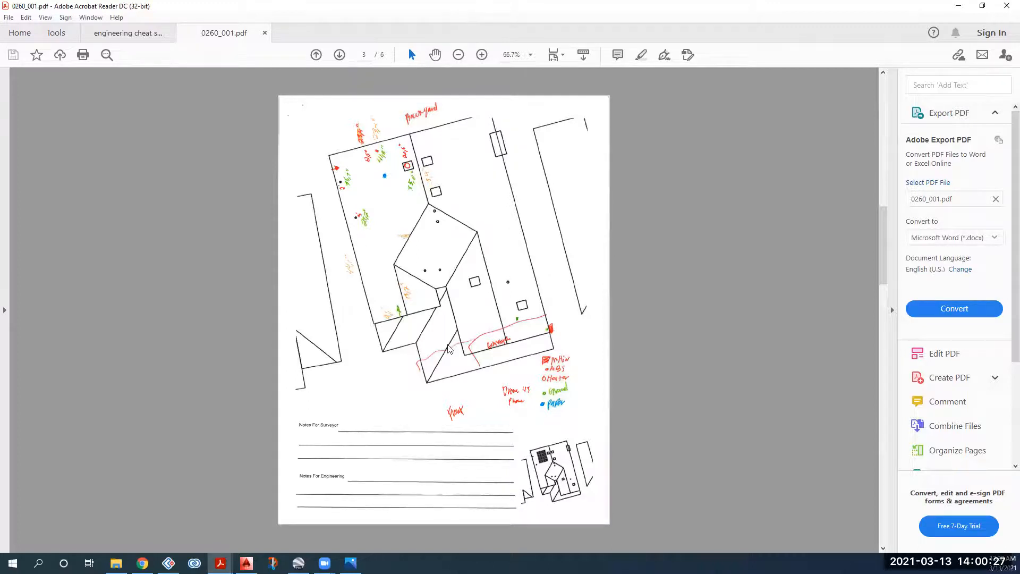
{"action": "key", "text": "alt+Tab"}
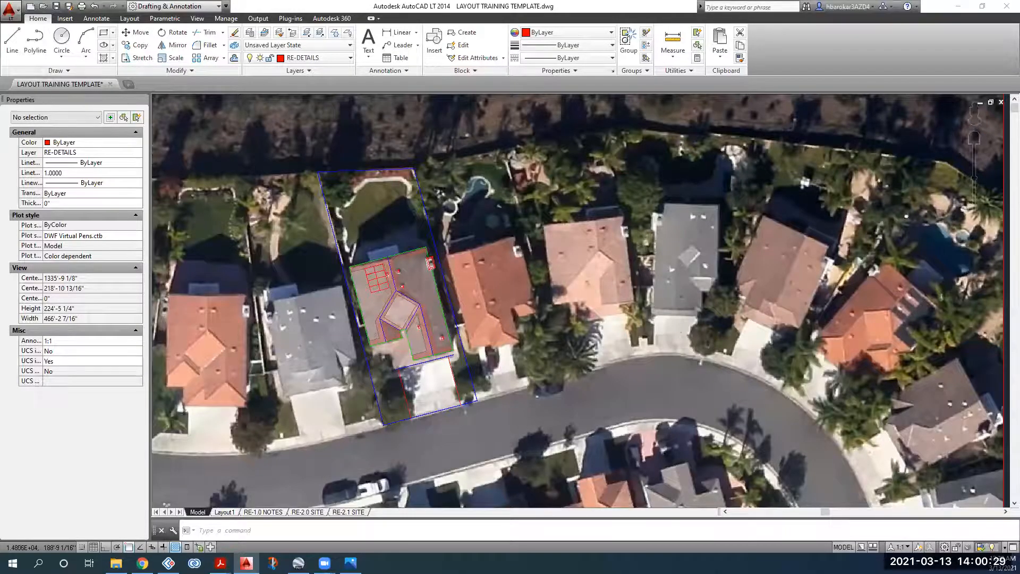
Step: Crossing-select the (E) SERVICE PANEL note together with its leader
{"action": "scroll", "coordinate": [410, 308], "scroll_direction": "down", "scroll_amount": 5}
{"action": "scroll", "coordinate": [409, 308], "scroll_direction": "up", "scroll_amount": 3}
{"action": "scroll", "coordinate": [326, 361], "scroll_direction": "up", "scroll_amount": 2}
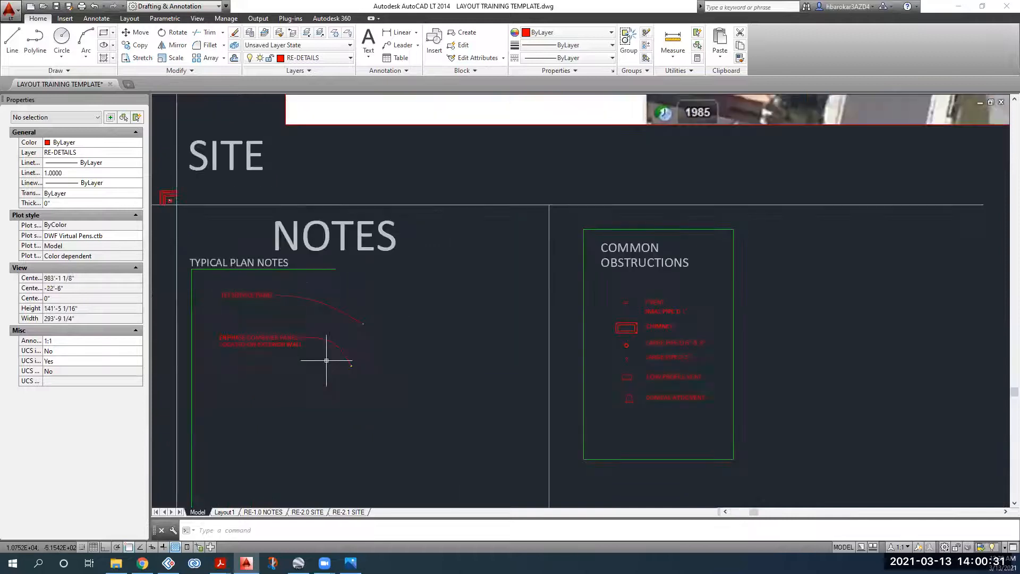
{"action": "scroll", "coordinate": [365, 353], "scroll_direction": "up", "scroll_amount": 3}
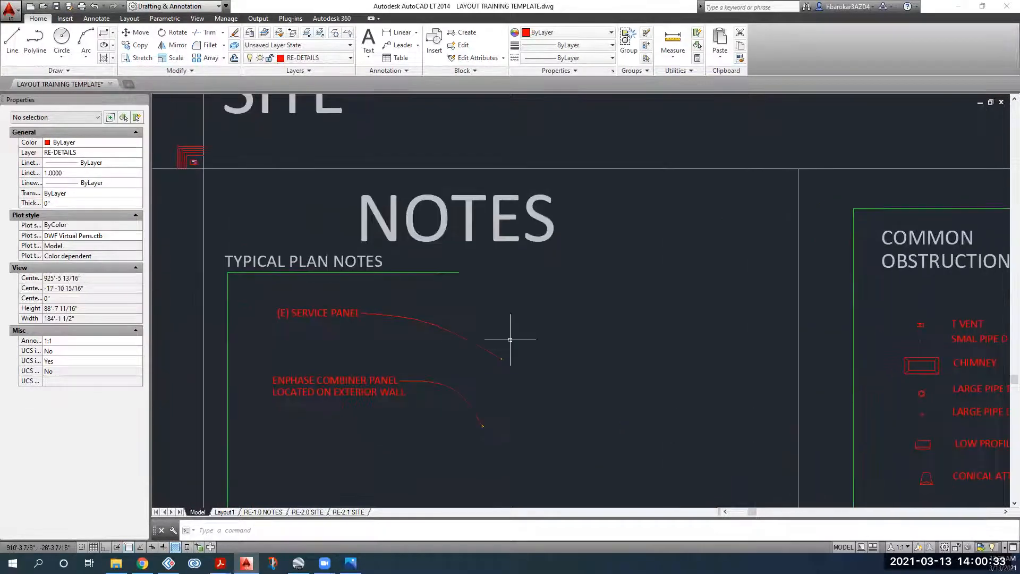
{"action": "left_click", "coordinate": [533, 325]}
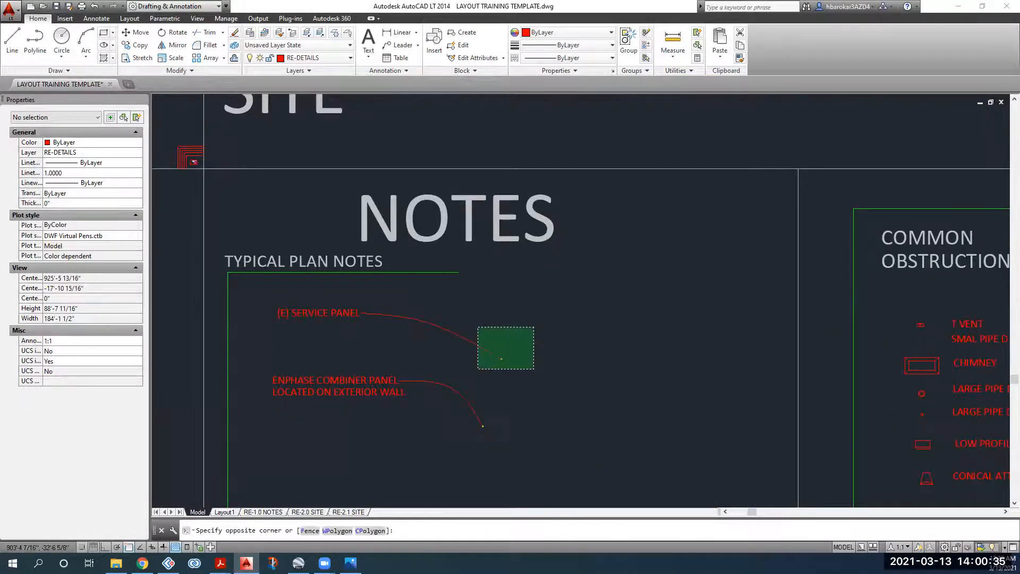
{"action": "left_click", "coordinate": [476, 370]}
{"action": "scroll", "coordinate": [353, 292], "scroll_direction": "down", "scroll_amount": 8}
{"action": "scroll", "coordinate": [412, 300], "scroll_direction": "up", "scroll_amount": 8}
Step: Copy the service panel note onto the aerial site plan beside the house
{"action": "left_click", "coordinate": [136, 45]}
{"action": "scroll", "coordinate": [346, 282], "scroll_direction": "up", "scroll_amount": 6}
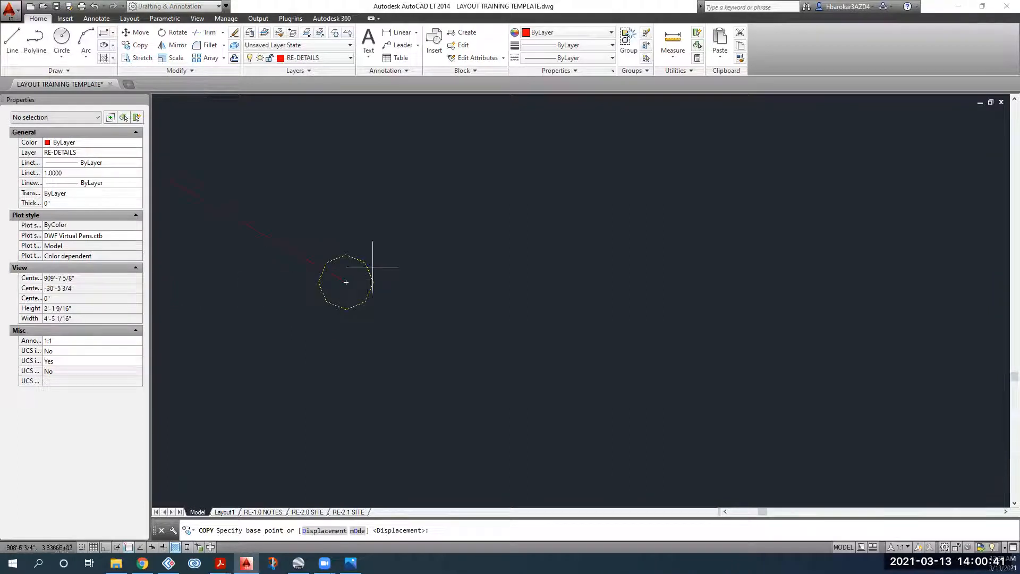
{"action": "left_click", "coordinate": [346, 282]}
{"action": "scroll", "coordinate": [410, 291], "scroll_direction": "down", "scroll_amount": 6}
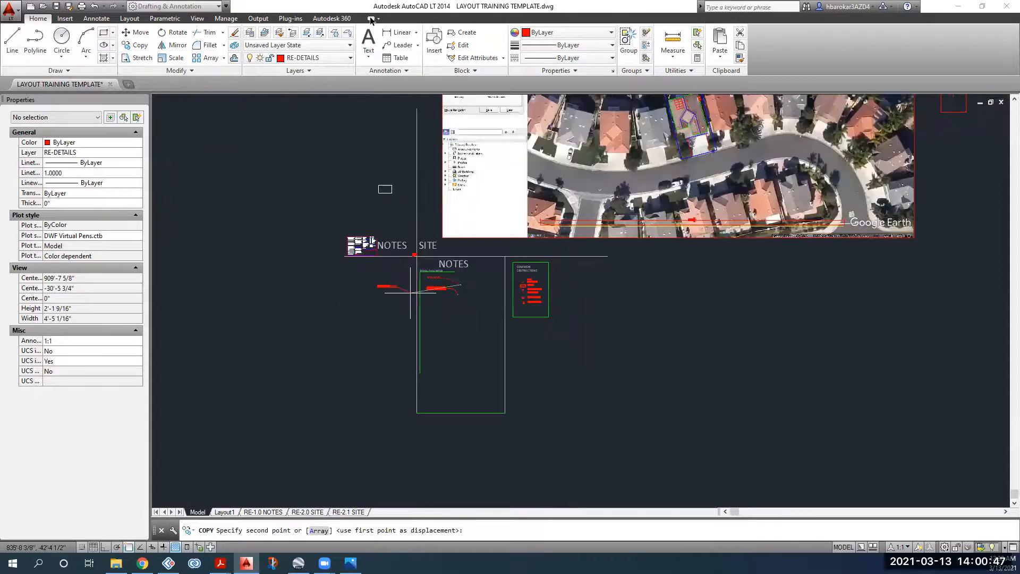
{"action": "key", "text": "alt+Tab"}
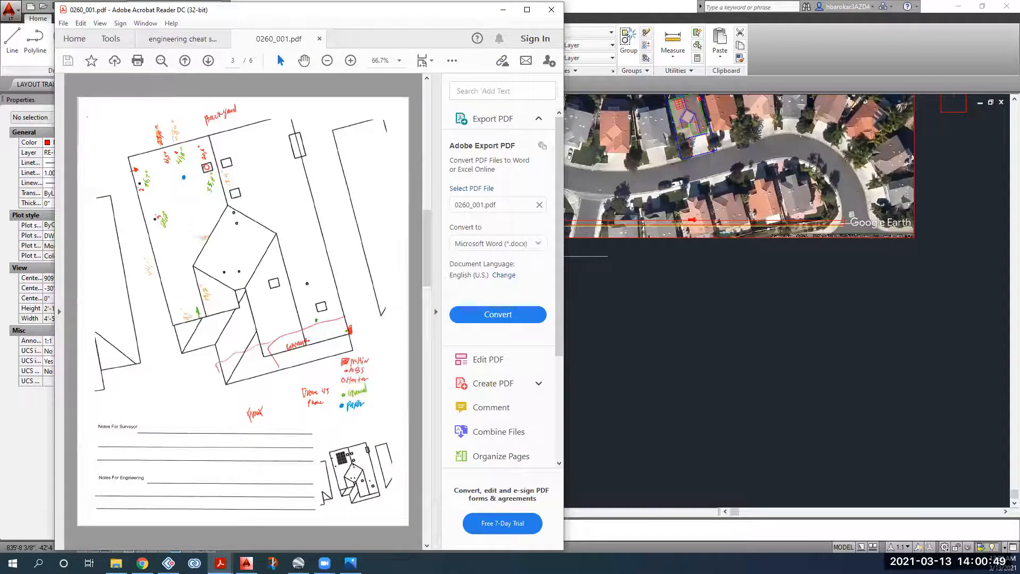
{"action": "key", "text": "alt+Tab"}
{"action": "scroll", "coordinate": [636, 226], "scroll_direction": "up", "scroll_amount": 8}
{"action": "middle_click_drag", "start_coordinate": [637, 226], "coordinate": [595, 291]}
{"action": "scroll", "coordinate": [627, 210], "scroll_direction": "up", "scroll_amount": 4}
{"action": "left_click", "coordinate": [592, 197]}
{"action": "scroll", "coordinate": [553, 275], "scroll_direction": "down", "scroll_amount": 4}
Step: Reshape the copied spline leader so its arrow points at the house's service panel location
{"action": "left_click", "coordinate": [518, 256]}
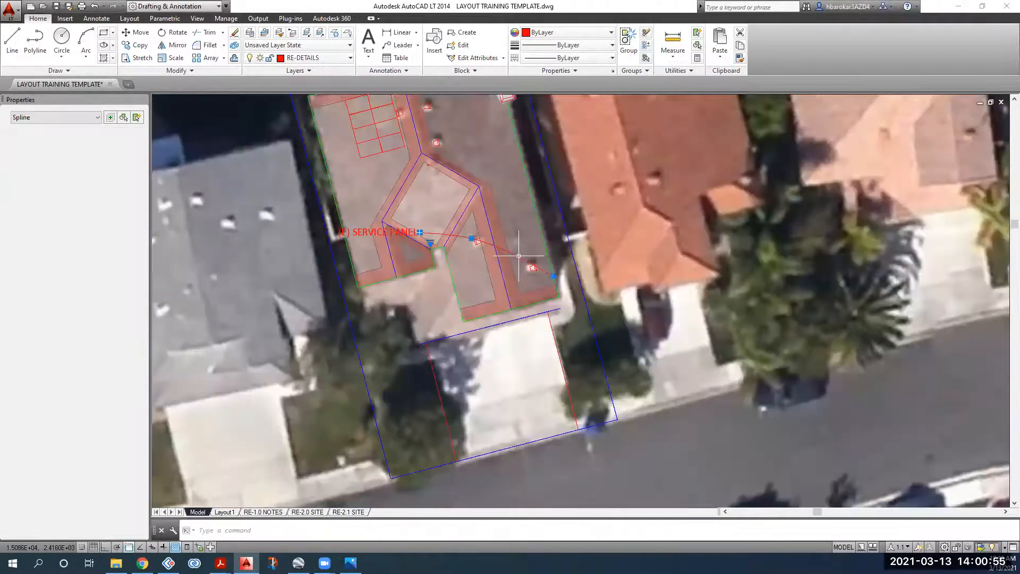
{"action": "left_click", "coordinate": [471, 238]}
{"action": "left_click", "coordinate": [600, 242]}
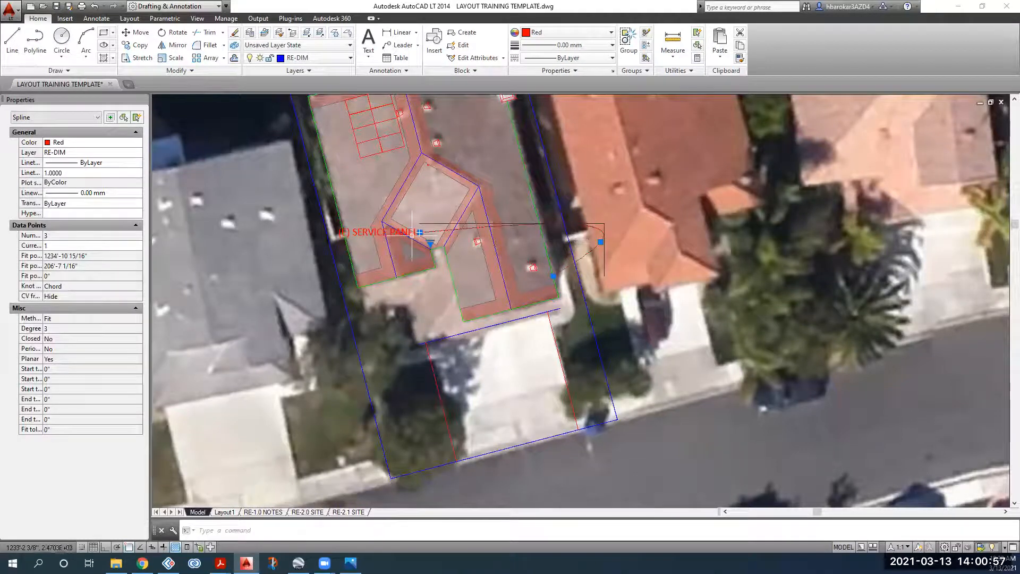
{"action": "left_click", "coordinate": [419, 232]}
{"action": "left_click", "coordinate": [624, 234]}
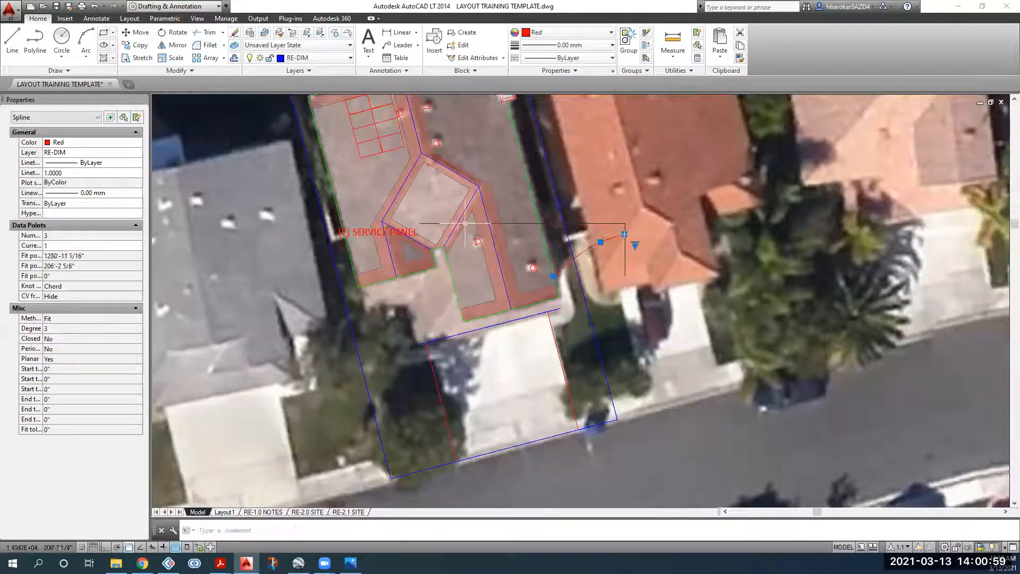
{"action": "key", "text": "Escape"}
Step: Move the (E) SERVICE PANEL label to the end of the leader
{"action": "left_click", "coordinate": [340, 229]}
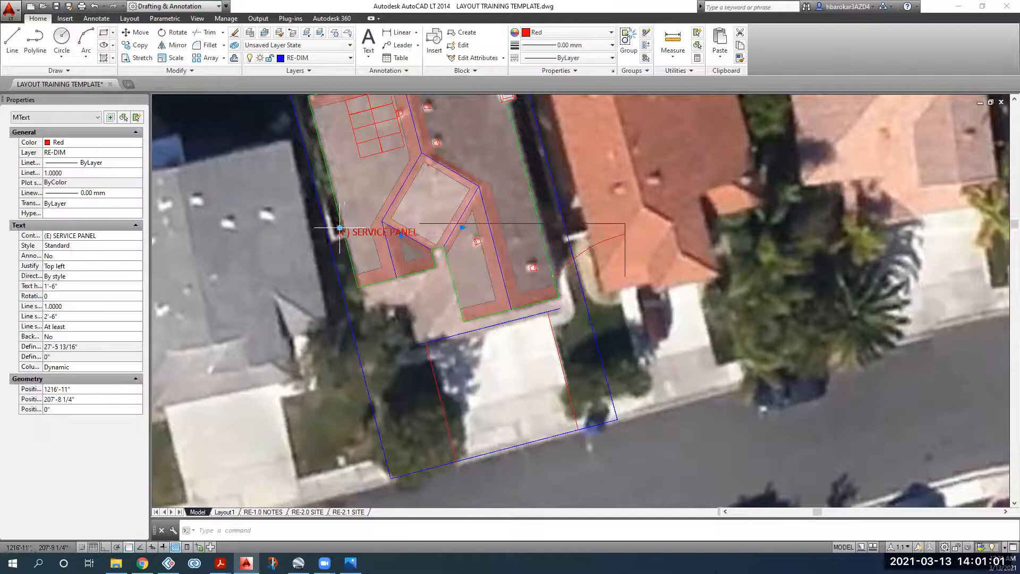
{"action": "left_click", "coordinate": [341, 228]}
{"action": "scroll", "coordinate": [611, 229], "scroll_direction": "up", "scroll_amount": 6}
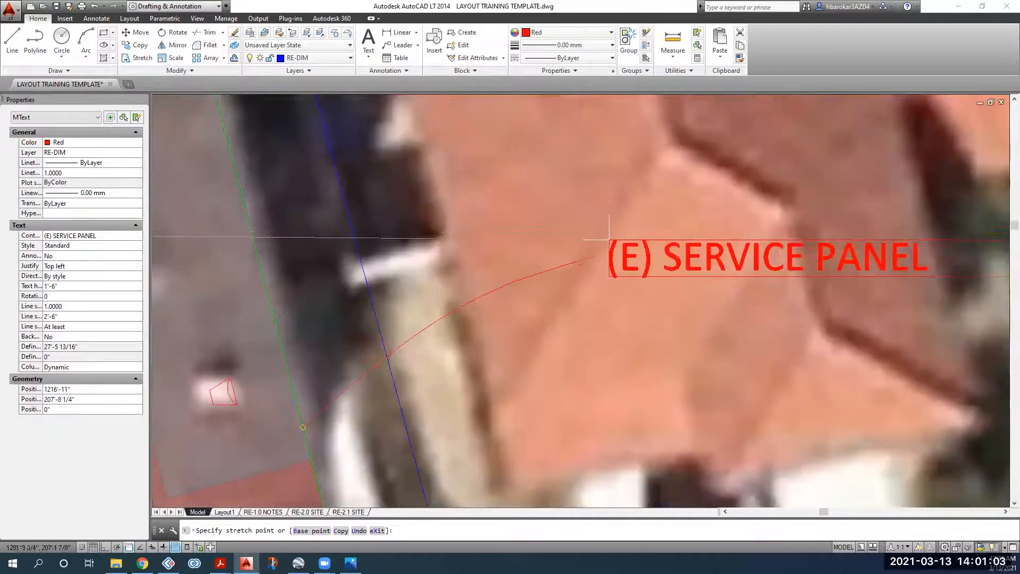
{"action": "left_click", "coordinate": [608, 240]}
{"action": "key", "text": "Escape"}
Step: Select the aerial image
{"action": "scroll", "coordinate": [614, 244], "scroll_direction": "down", "scroll_amount": 8}
{"action": "scroll", "coordinate": [585, 316], "scroll_direction": "down", "scroll_amount": 4}
{"action": "scroll", "coordinate": [485, 352], "scroll_direction": "up", "scroll_amount": 2}
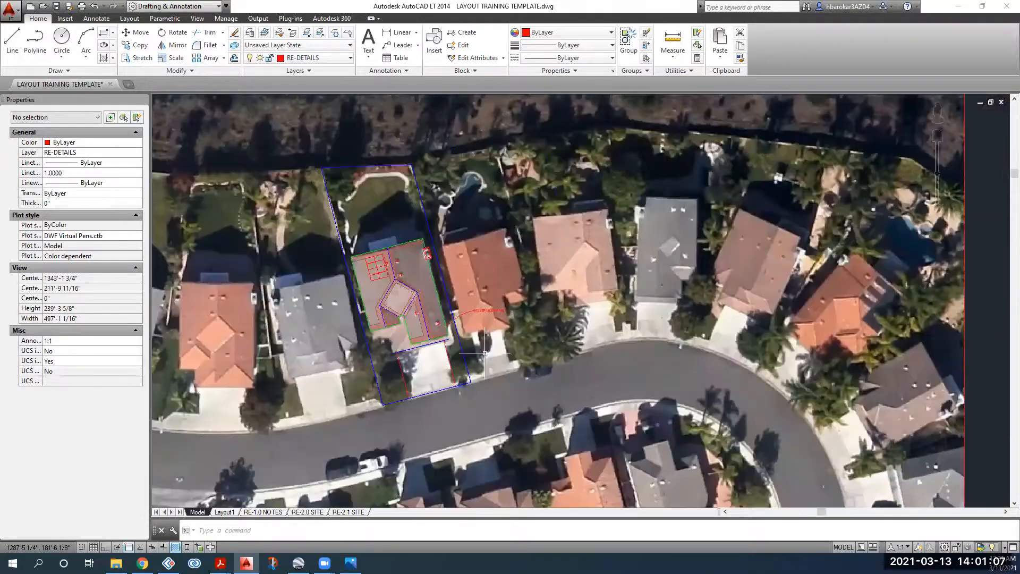
{"action": "scroll", "coordinate": [486, 351], "scroll_direction": "down", "scroll_amount": 4}
{"action": "left_click", "coordinate": [692, 203]}
{"action": "left_click", "coordinate": [607, 245]}
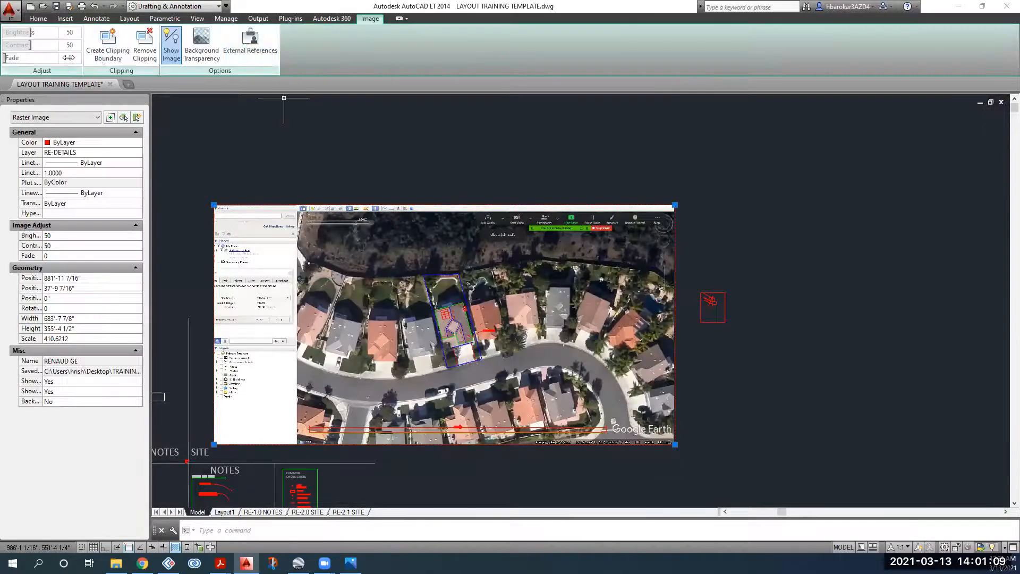
Step: Set the aerial image's fade to 60
{"action": "type", "text": "60"}
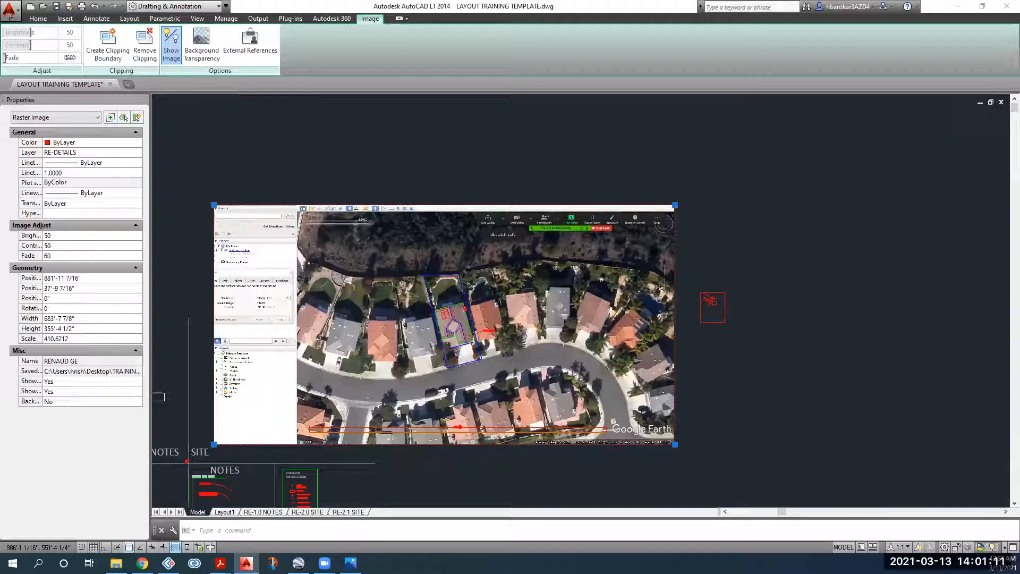
{"action": "key", "text": "Return"}
{"action": "key", "text": "Escape"}
Step: Switch to the RE-2.0 SITE layout sheet
{"action": "left_click", "coordinate": [296, 513]}
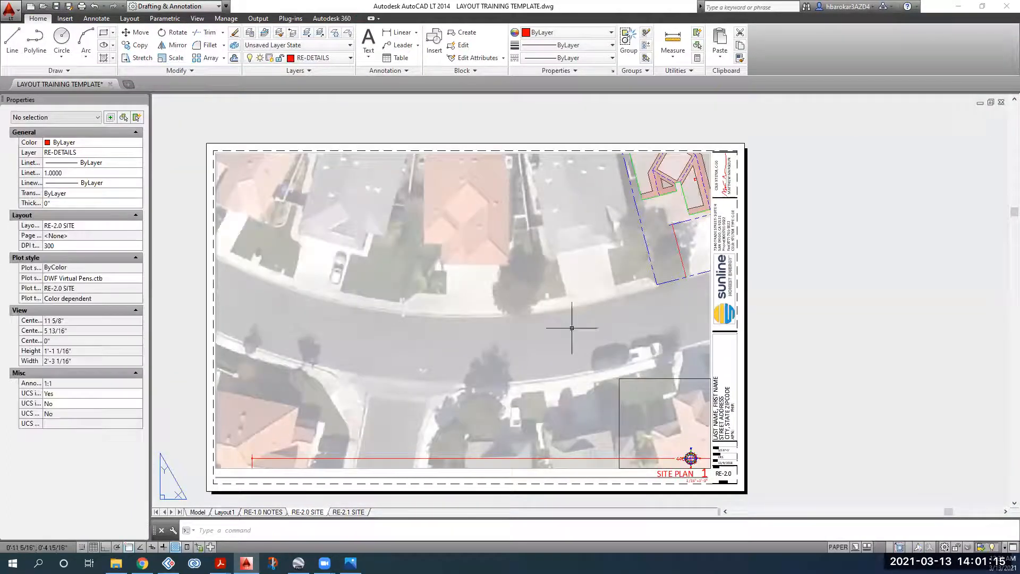
{"action": "double_click", "coordinate": [504, 279]}
{"action": "left_click", "coordinate": [198, 511]}
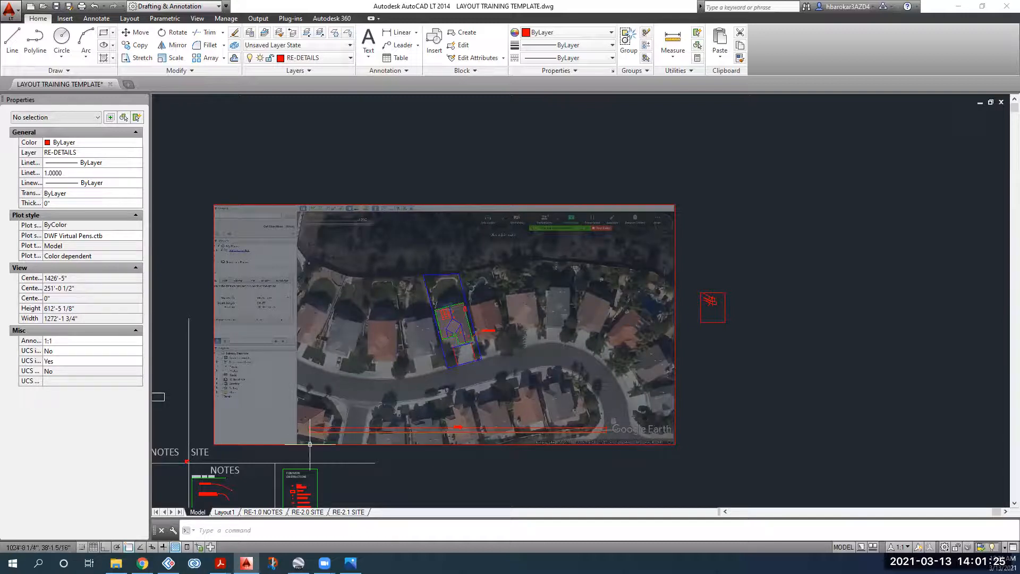
{"action": "mouse_move", "coordinate": [297, 514]}
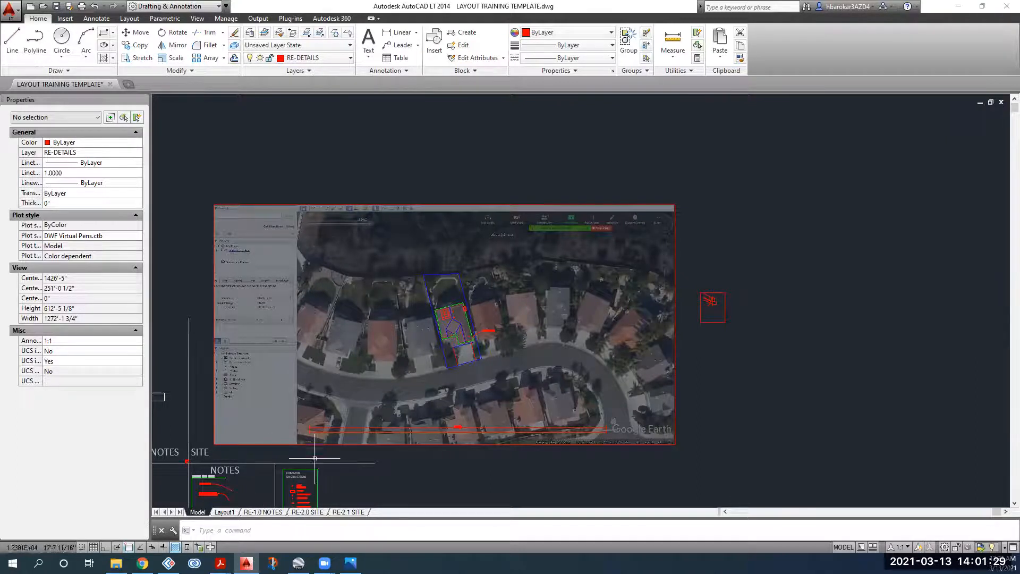
{"action": "left_click", "coordinate": [308, 513]}
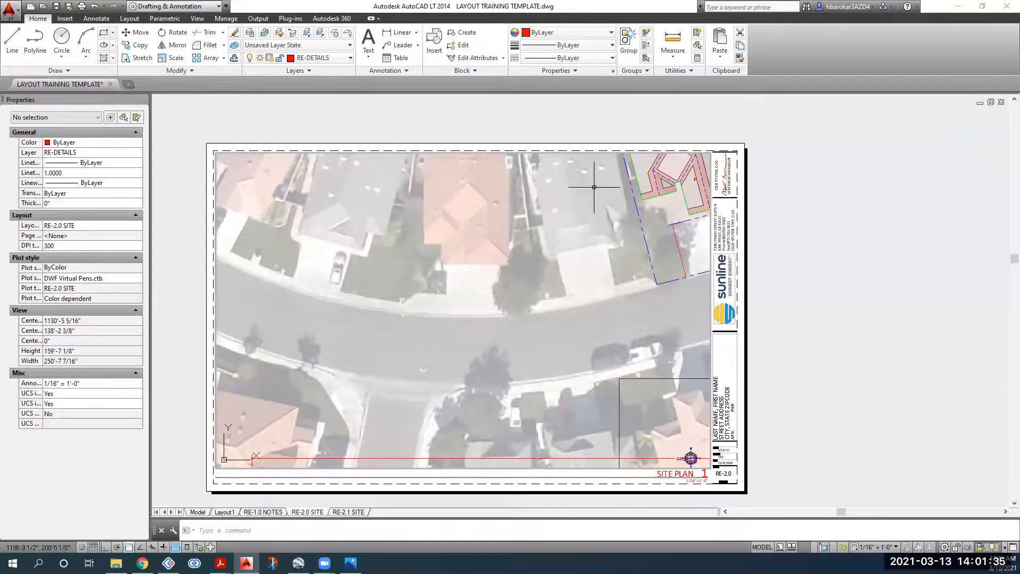
Step: Pan the house and lot into place in the viewport, keeping the 1/16" = 1'-0" scale
{"action": "middle_click_drag", "start_coordinate": [486, 281], "coordinate": [371, 373]}
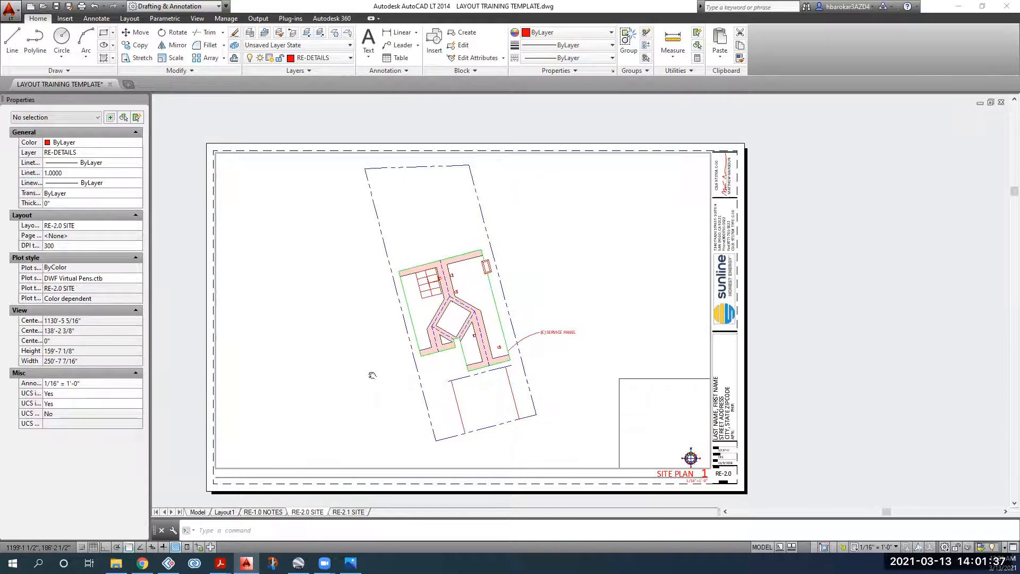
{"action": "middle_click_drag", "start_coordinate": [537, 310], "coordinate": [544, 286]}
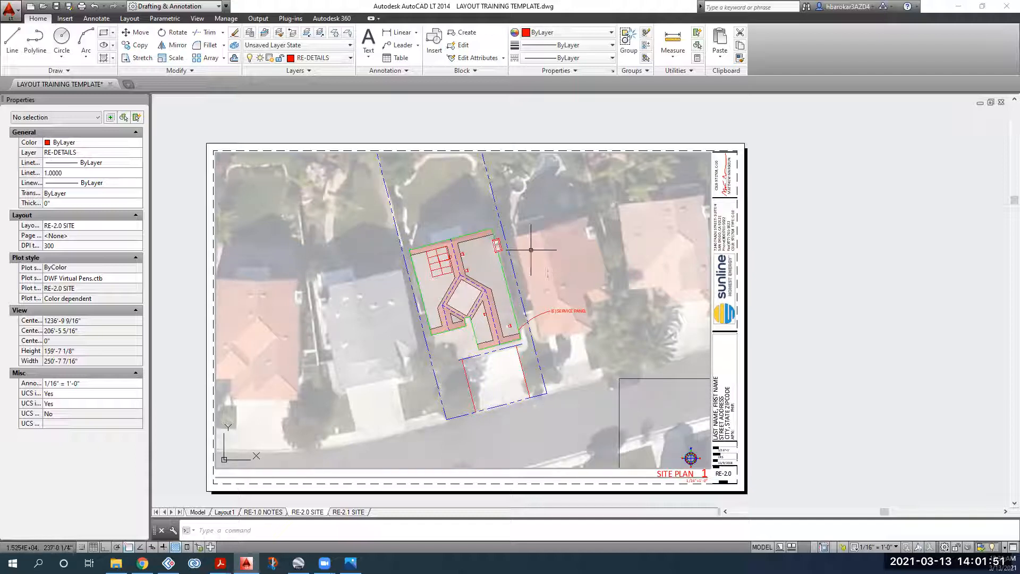
{"action": "middle_click_drag", "start_coordinate": [583, 224], "coordinate": [571, 228]}
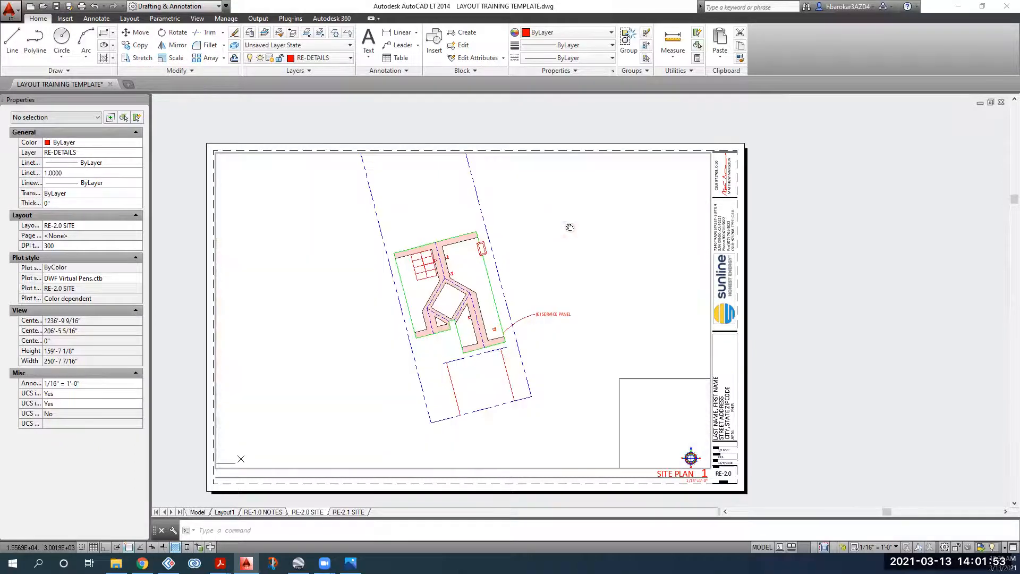
{"action": "left_click", "coordinate": [871, 548]}
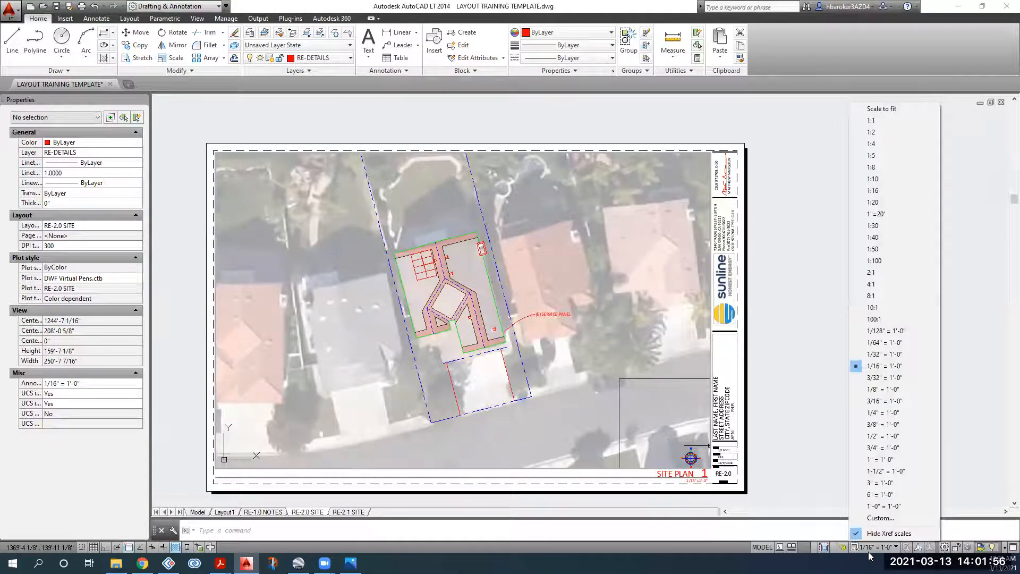
{"action": "left_click", "coordinate": [896, 367]}
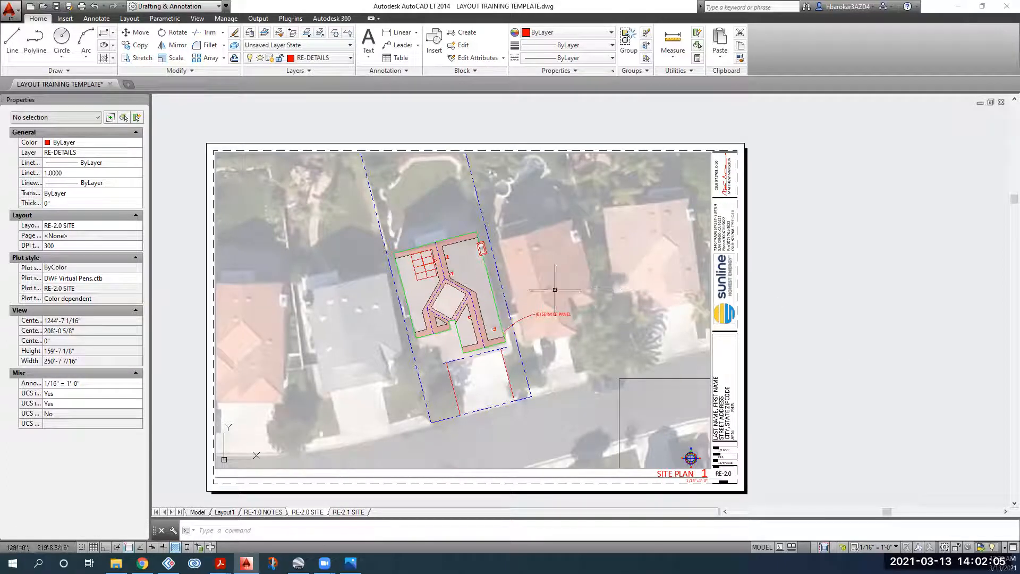
{"action": "double_click", "coordinate": [780, 309]}
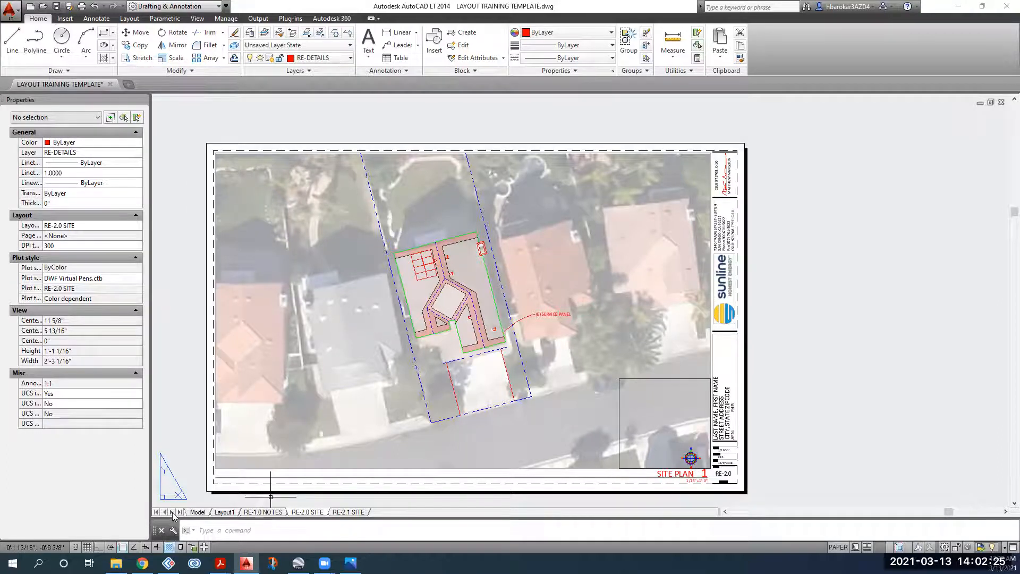
Step: Switch to model space and pan to the faded aerial image above the notes sheets
{"action": "left_click", "coordinate": [197, 512]}
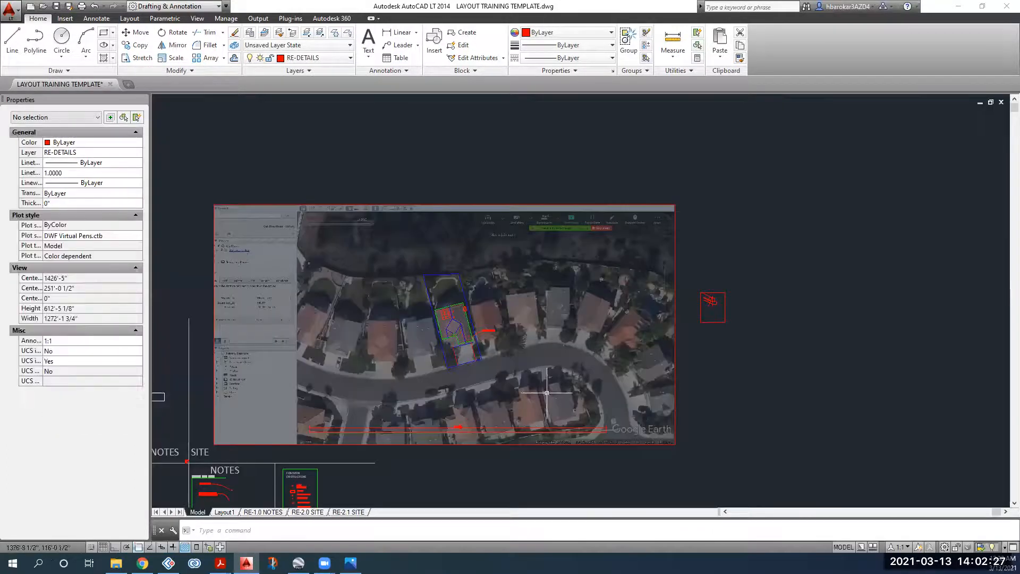
{"action": "middle_click_drag", "start_coordinate": [480, 395], "coordinate": [533, 394]}
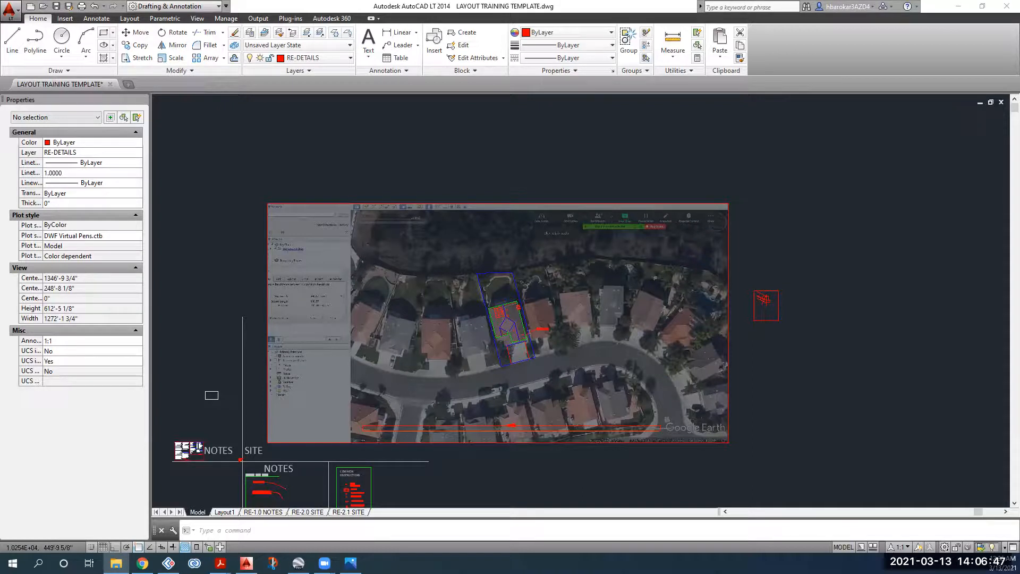
Step: Open the GENESEE COVE job's earlier individual buildings RE-2.0 SITE PDF
{"action": "left_click", "coordinate": [116, 563]}
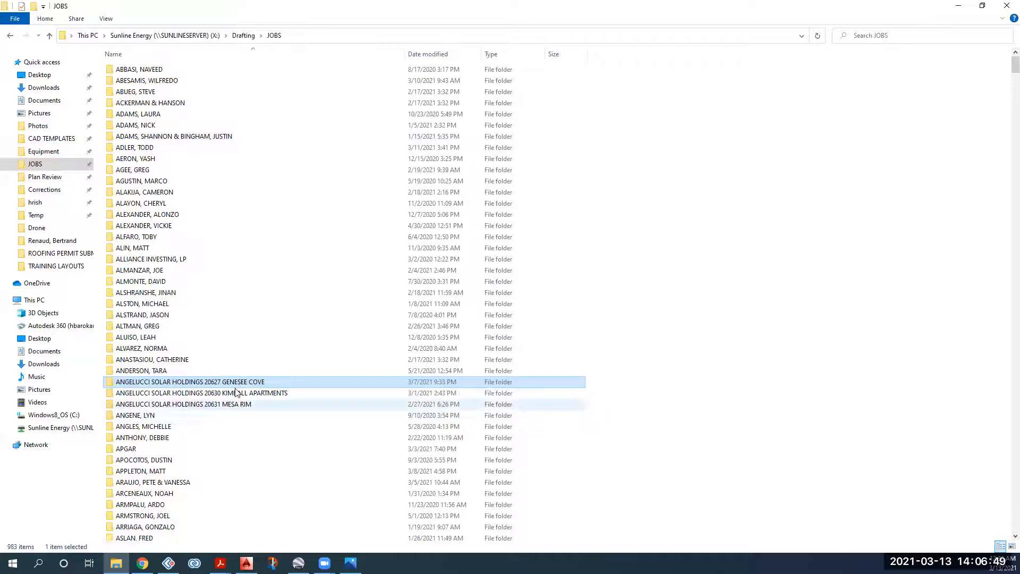
{"action": "double_click", "coordinate": [238, 382]}
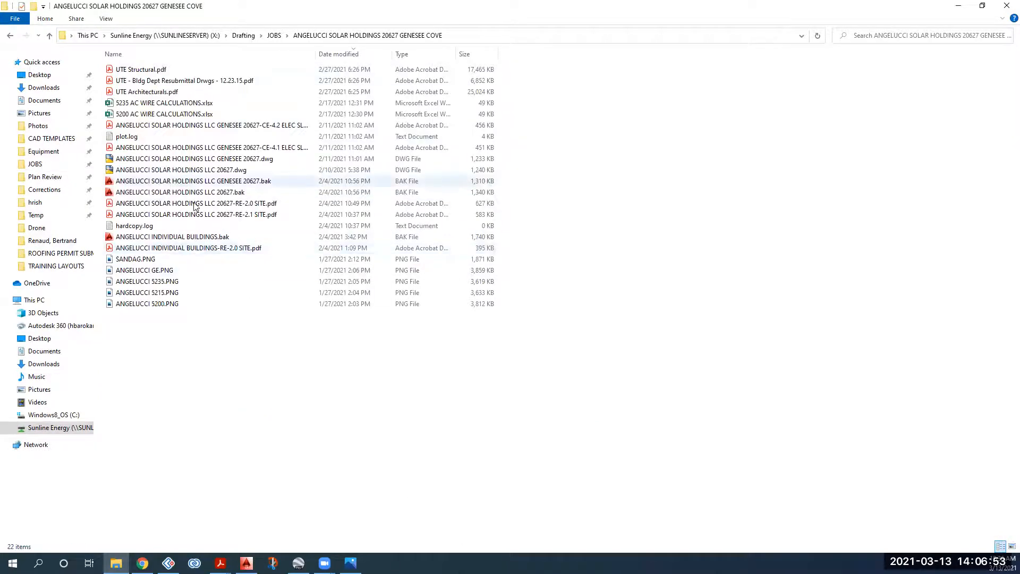
{"action": "double_click", "coordinate": [207, 248]}
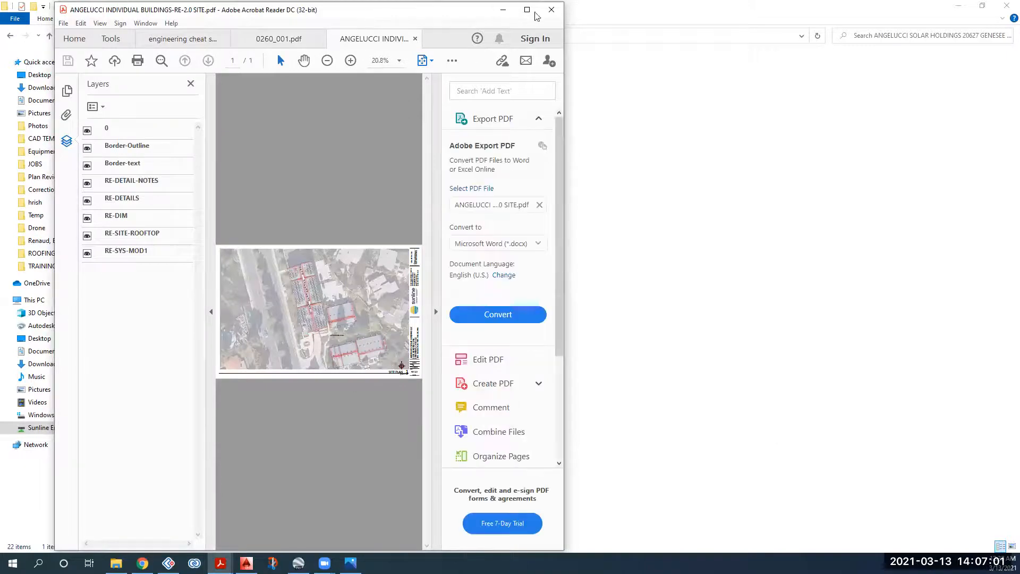
{"action": "left_click", "coordinate": [14, 41]}
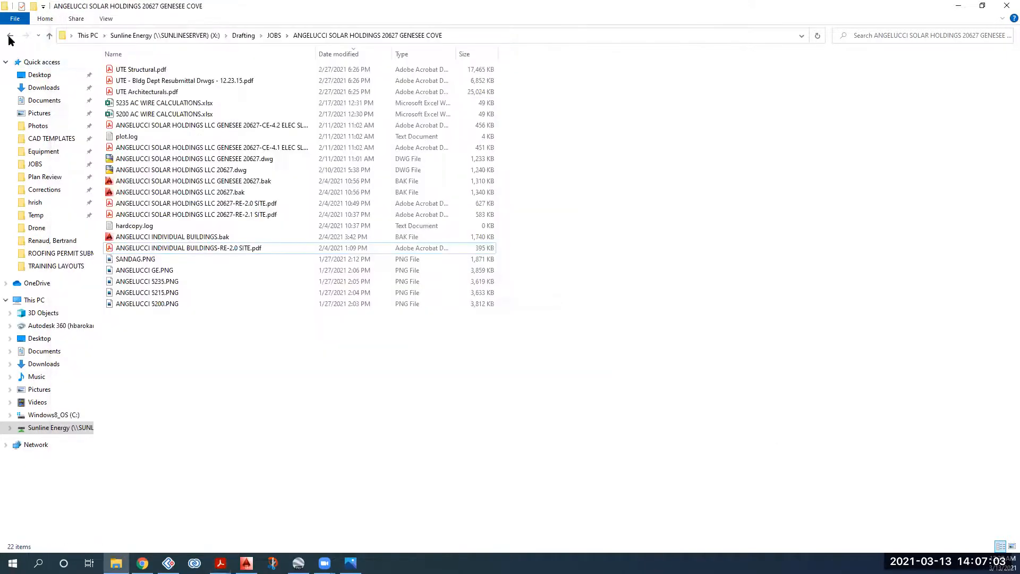
{"action": "left_click", "coordinate": [10, 37]}
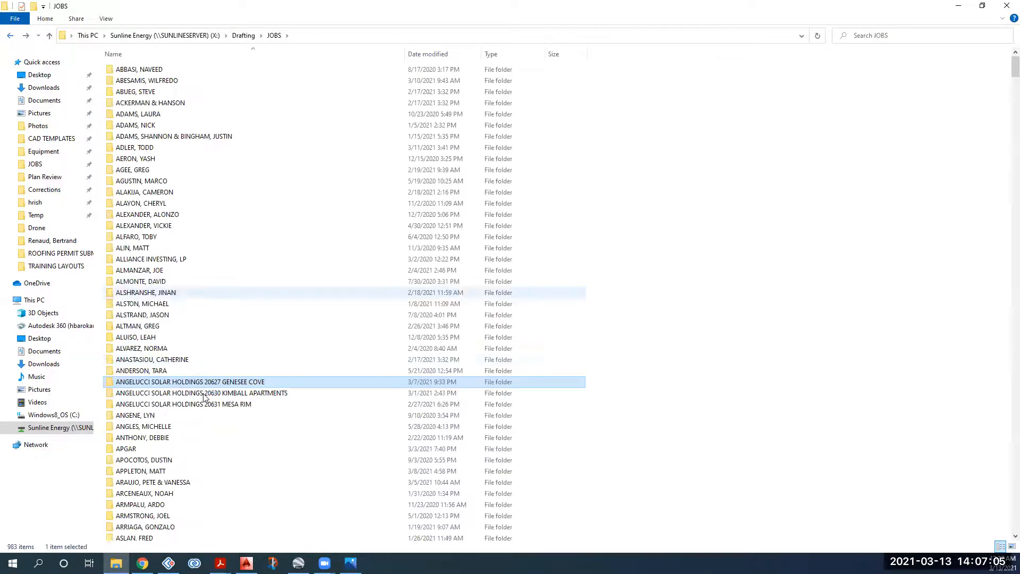
{"action": "left_click", "coordinate": [203, 393]}
{"action": "double_click", "coordinate": [203, 393]}
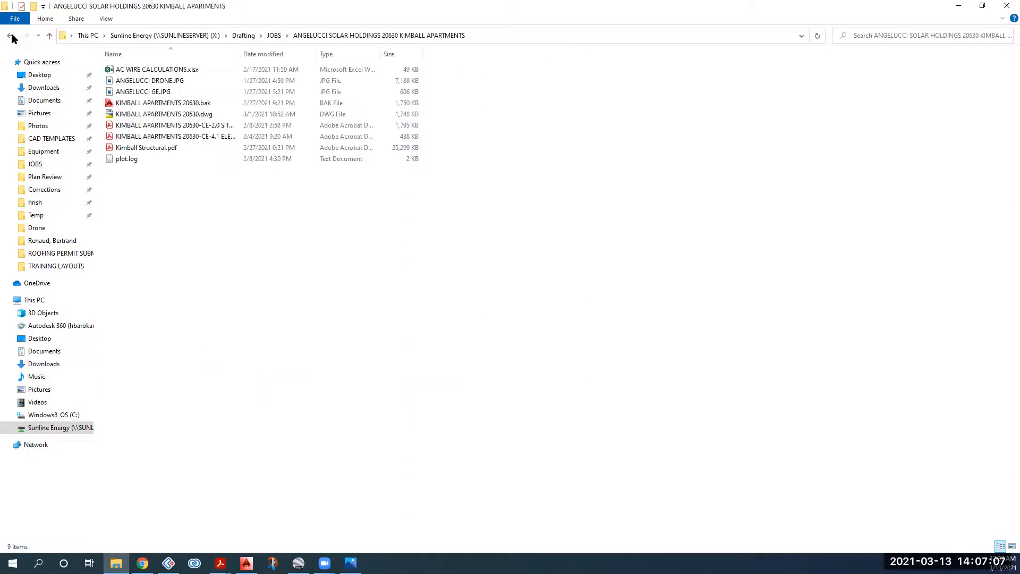
{"action": "left_click", "coordinate": [10, 35]}
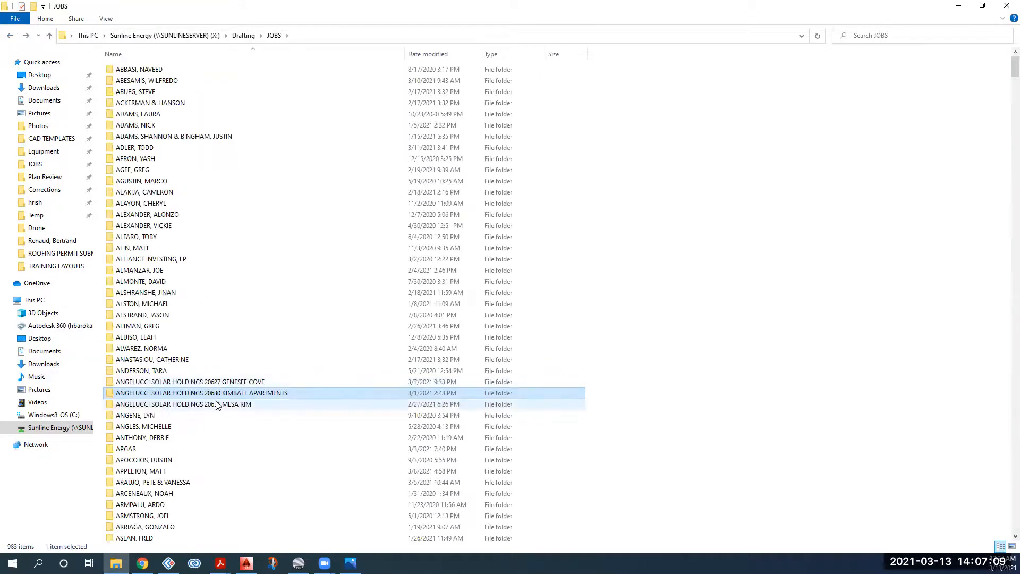
{"action": "double_click", "coordinate": [217, 404]}
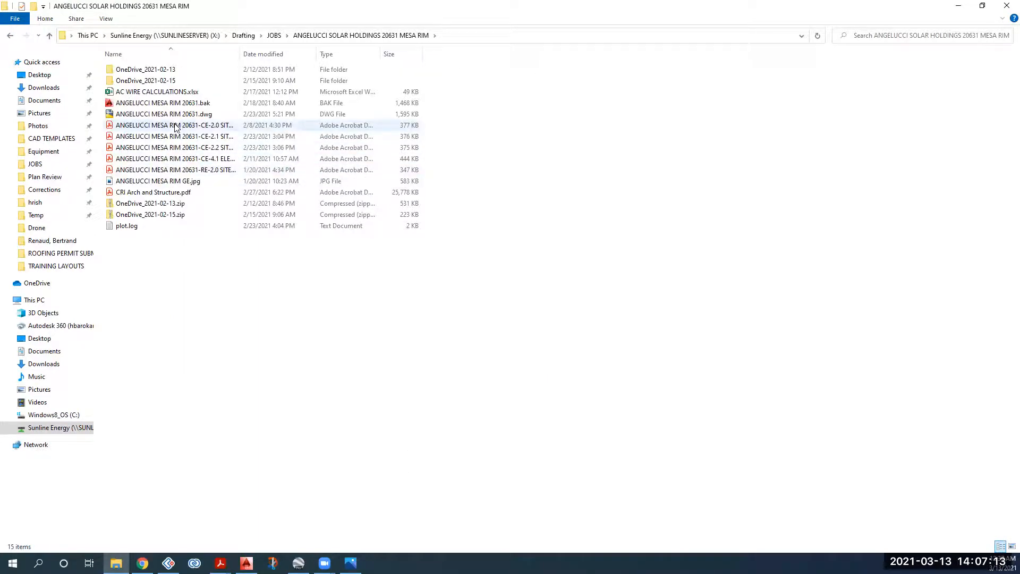
{"action": "left_click", "coordinate": [186, 171]}
Step: View the MESA RIM RE-2.0 SITE PDF maximized in Acrobat, then minimize the reader
{"action": "double_click", "coordinate": [186, 170]}
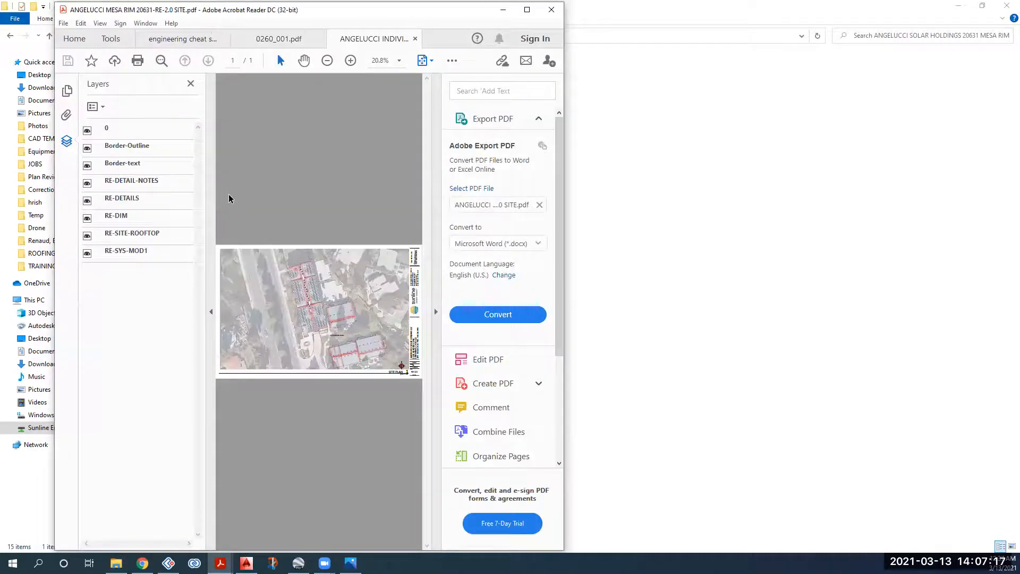
{"action": "double_click", "coordinate": [328, 19]}
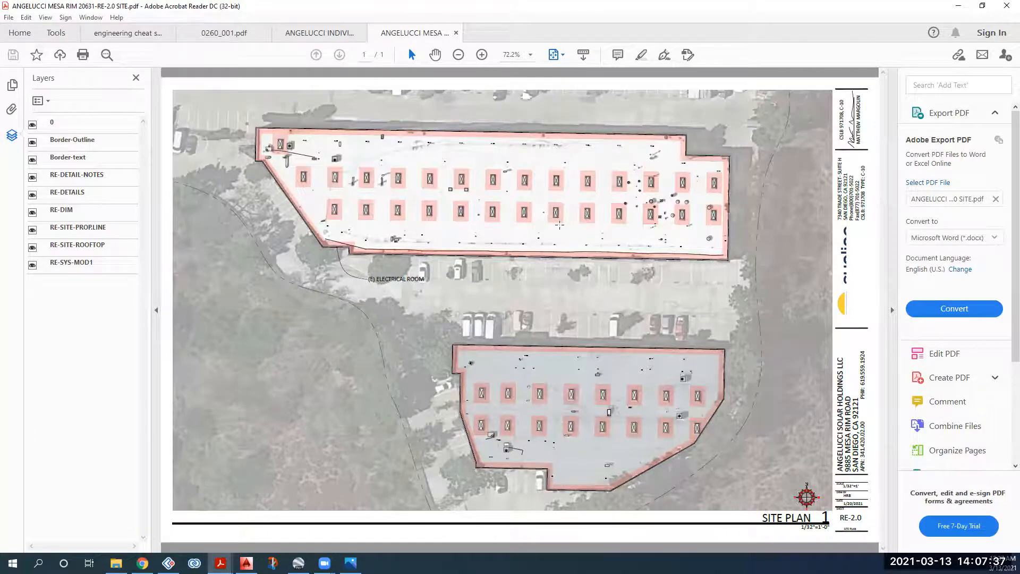
{"action": "left_click", "coordinate": [958, 6]}
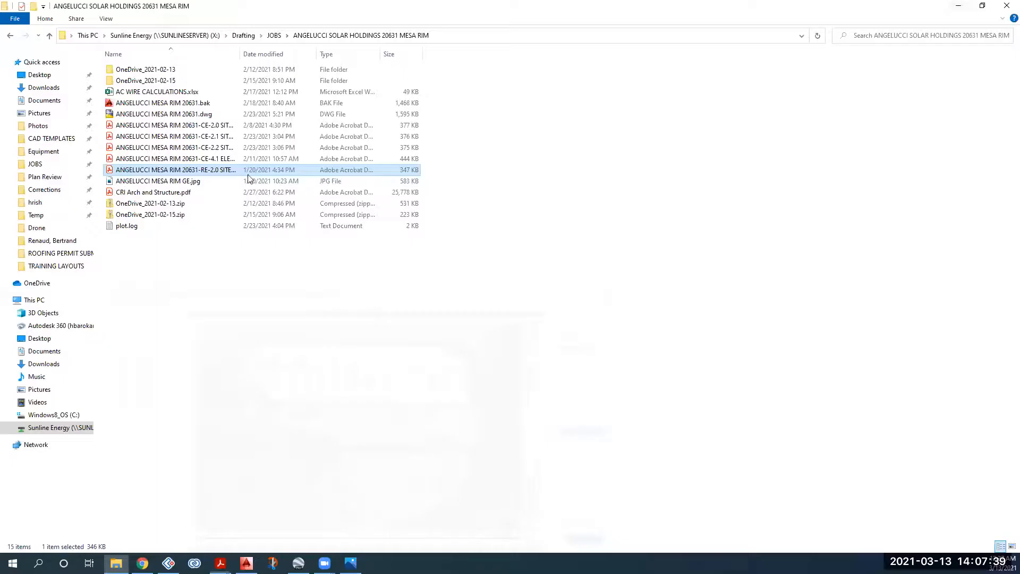
Step: Open the MESA RIM CE-2.1 PDF, compare it with the INDIVIDUAL BUILDINGS RE-2.0 plan, return to Explorer
{"action": "double_click", "coordinate": [228, 139]}
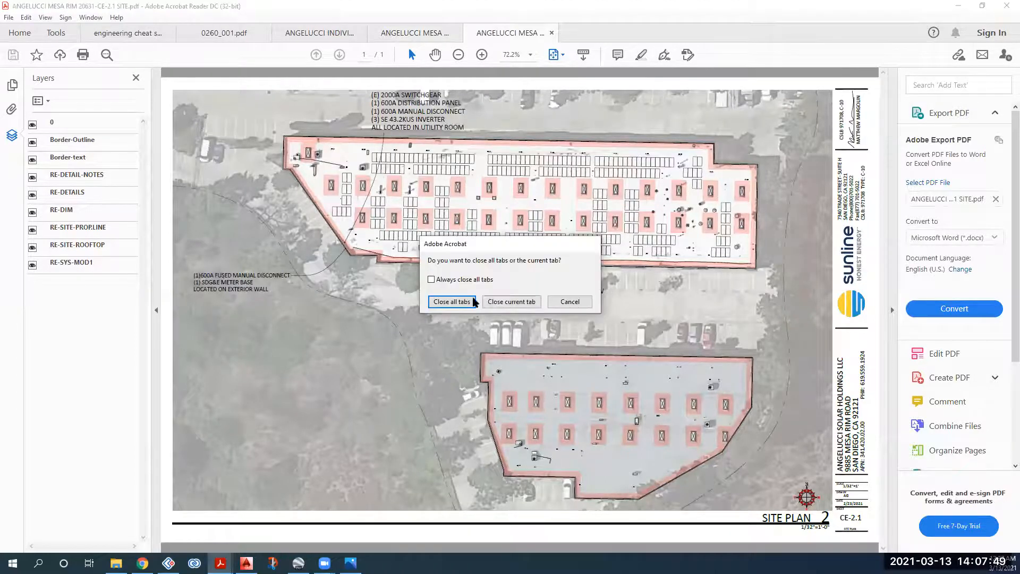
{"action": "left_click", "coordinate": [305, 37]}
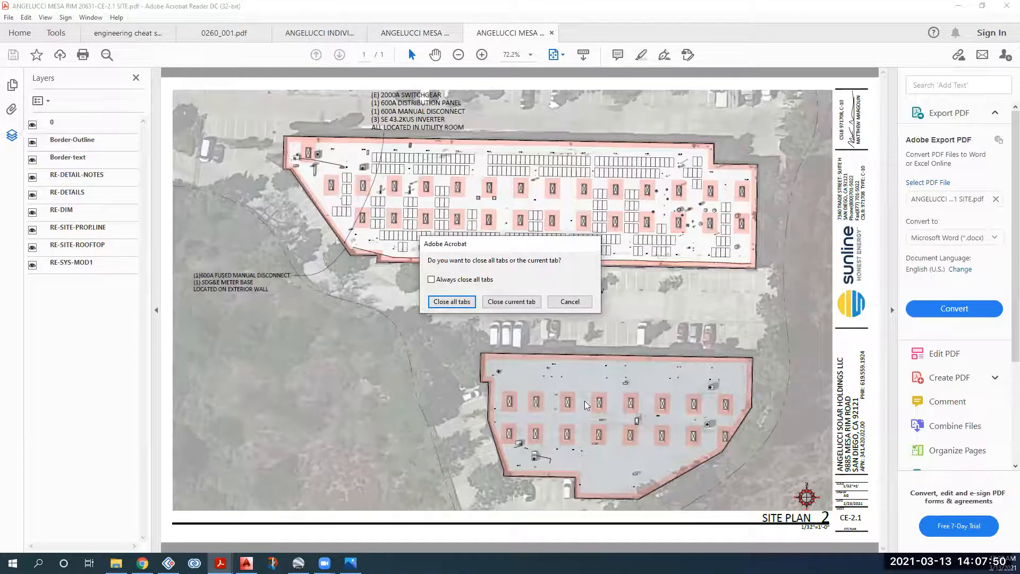
{"action": "left_click", "coordinate": [571, 301]}
{"action": "left_click", "coordinate": [326, 36]}
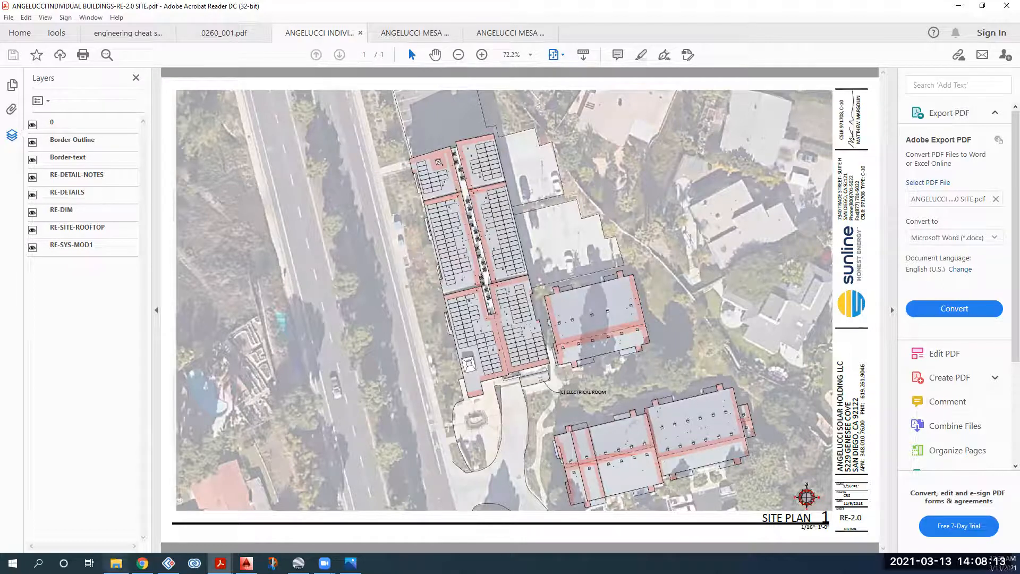
{"action": "key", "text": "alt+Tab"}
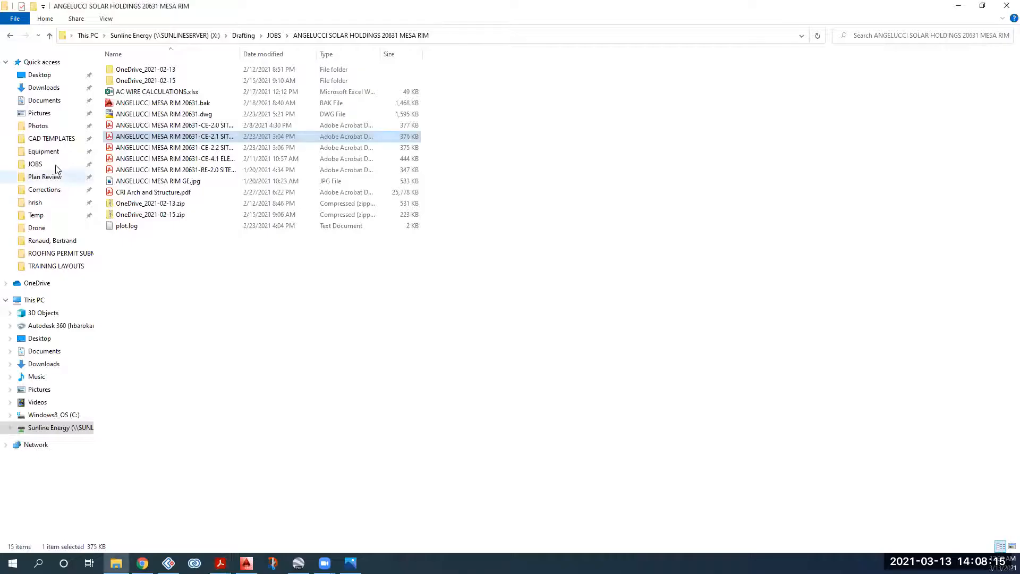
{"action": "left_click", "coordinate": [55, 166]}
{"action": "left_click", "coordinate": [234, 259]}
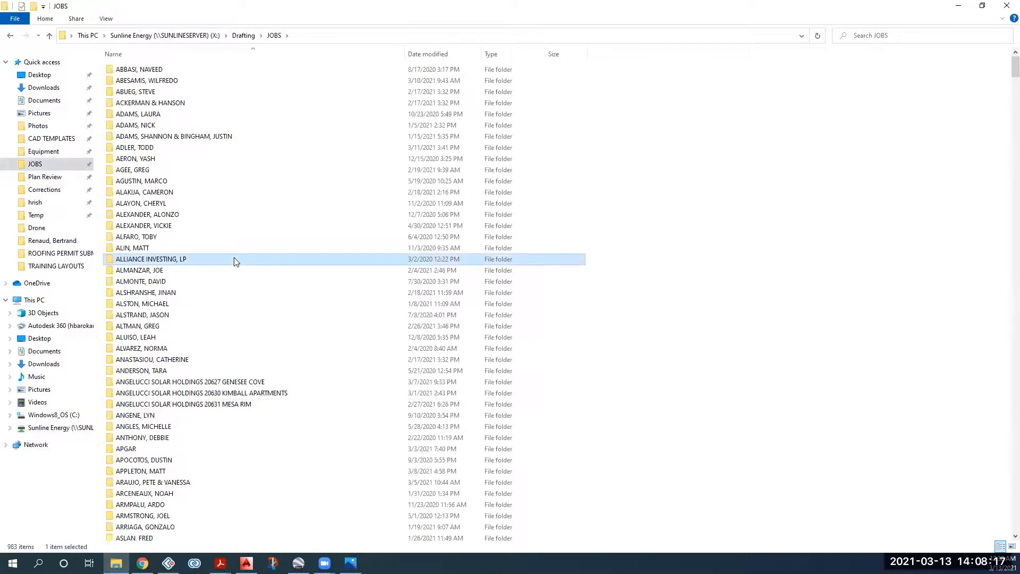
{"action": "key", "text": "Down"}
{"action": "key", "text": "p"}
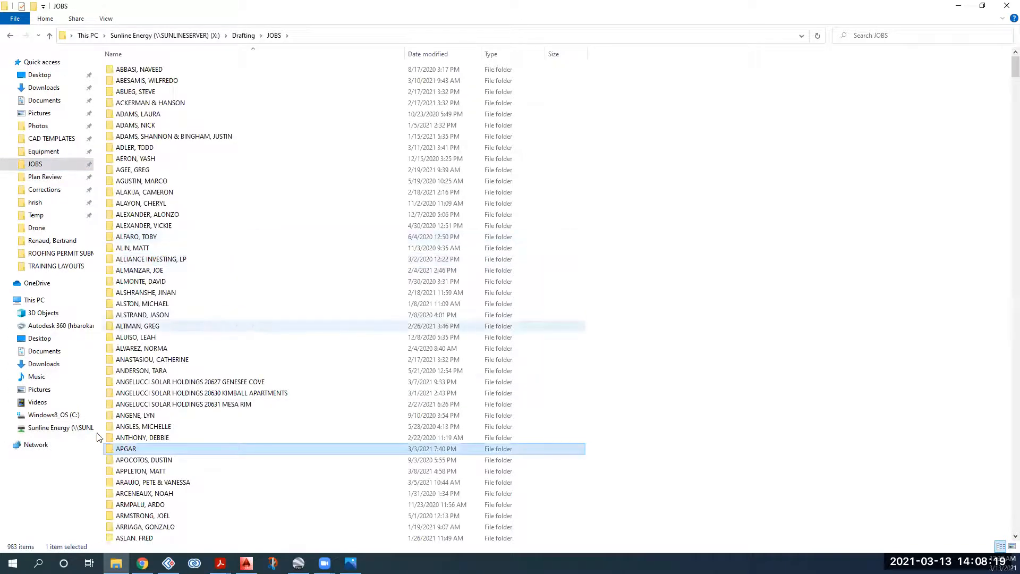
{"action": "double_click", "coordinate": [133, 451]}
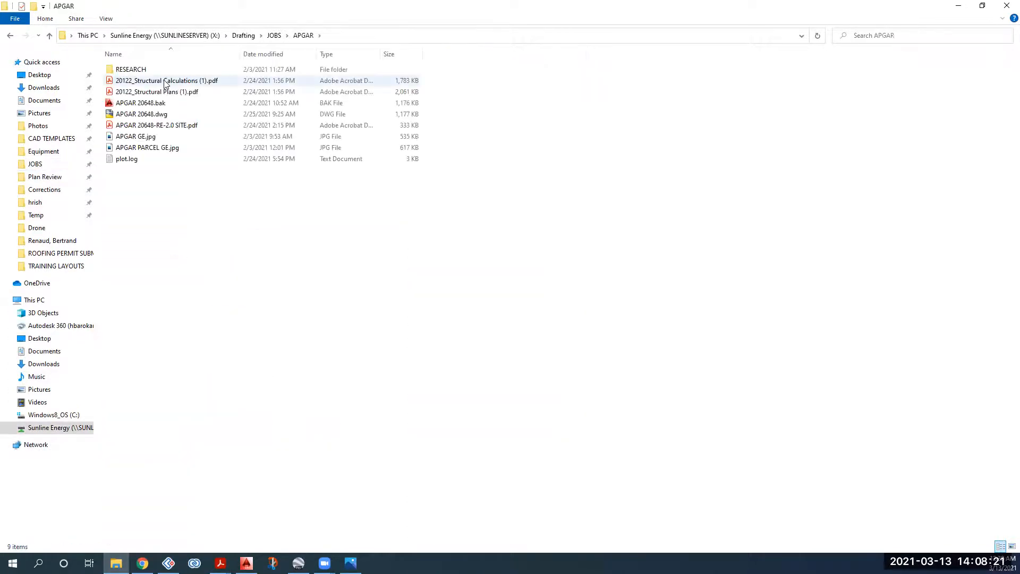
{"action": "double_click", "coordinate": [155, 126]}
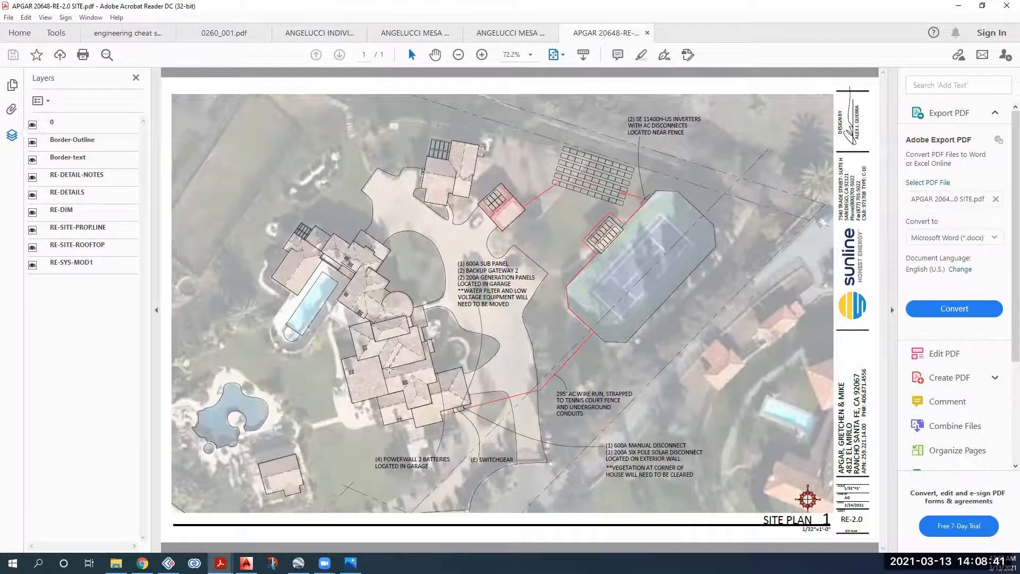
{"action": "left_click", "coordinate": [481, 54]}
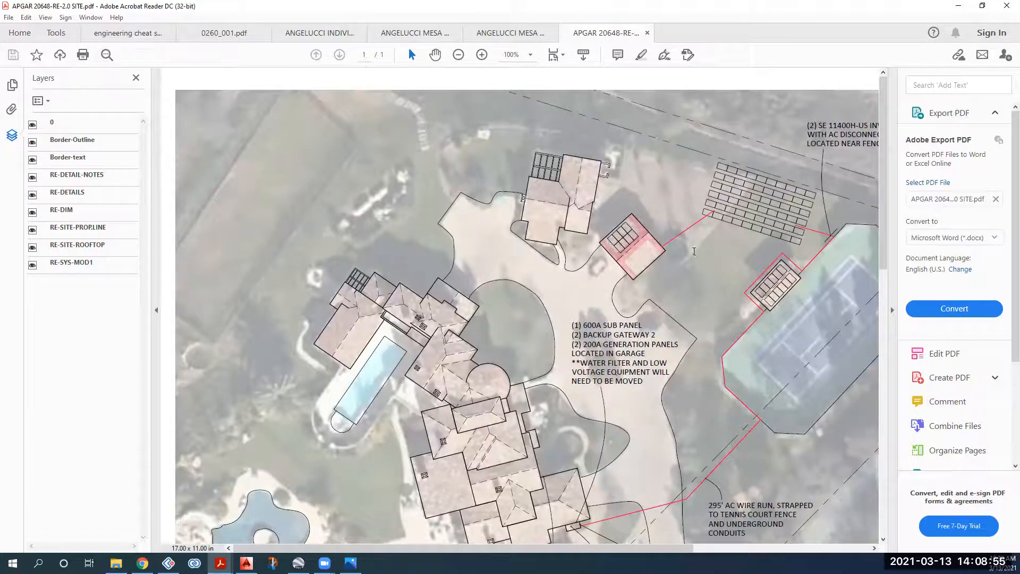
{"action": "left_click_drag", "start_coordinate": [436, 548], "coordinate": [483, 552]}
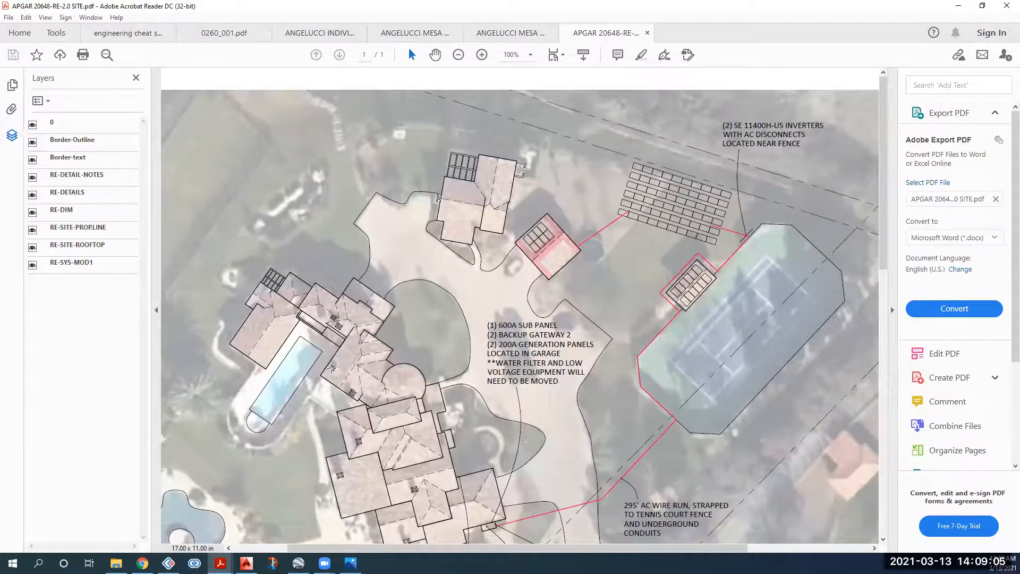
{"action": "scroll", "coordinate": [338, 361], "scroll_direction": "down", "scroll_amount": 1}
{"action": "scroll", "coordinate": [338, 361], "scroll_direction": "down", "scroll_amount": 5}
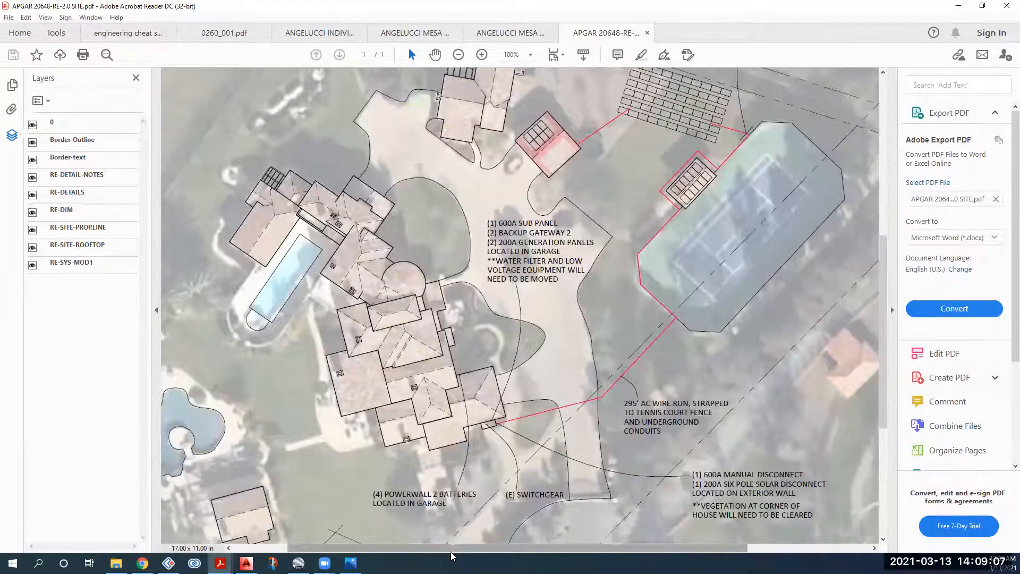
{"action": "left_click_drag", "start_coordinate": [434, 549], "coordinate": [380, 554]}
{"action": "scroll", "coordinate": [381, 427], "scroll_direction": "down", "scroll_amount": 1}
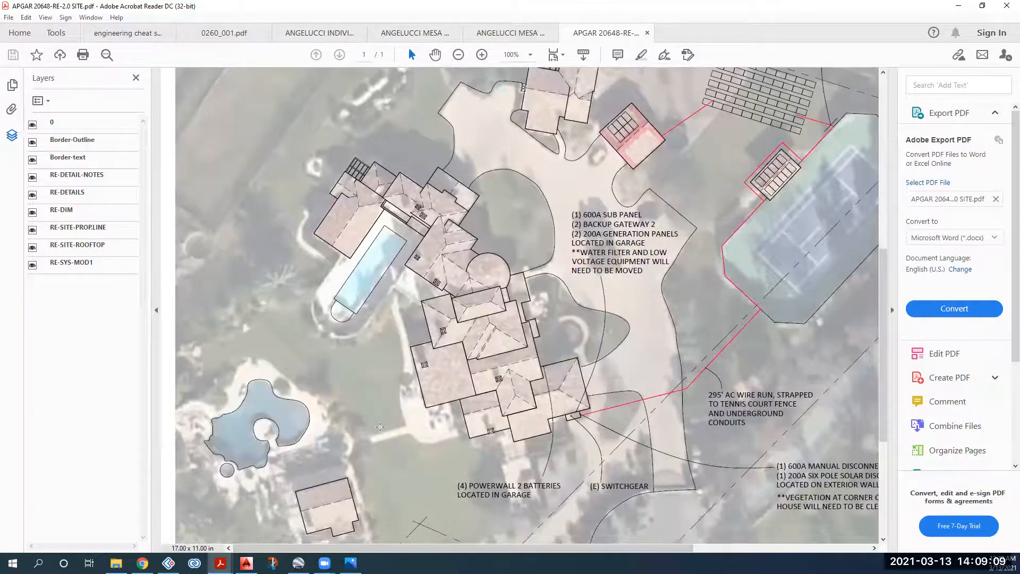
{"action": "scroll", "coordinate": [360, 444], "scroll_direction": "down", "scroll_amount": 1}
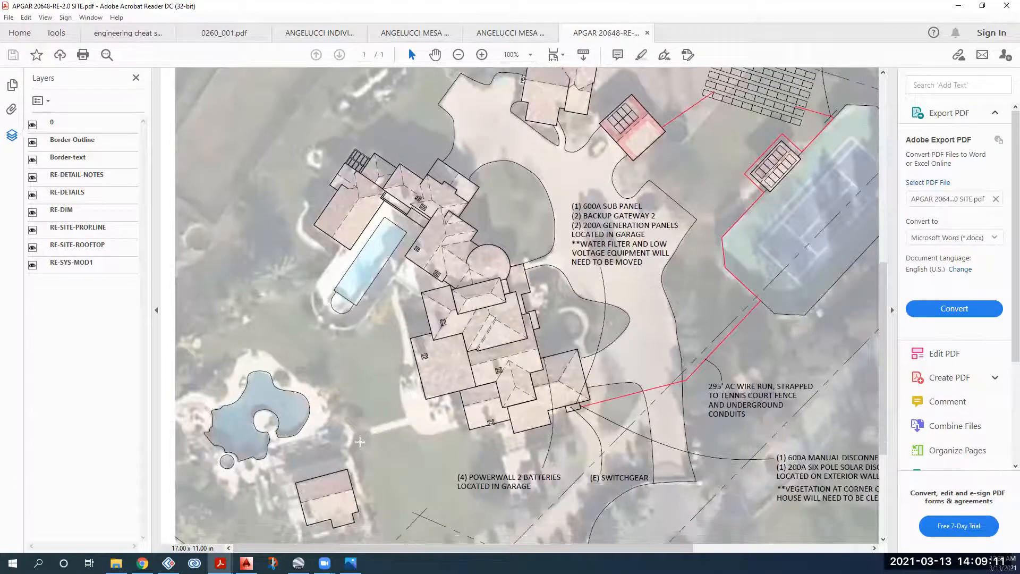
{"action": "scroll", "coordinate": [361, 443], "scroll_direction": "down", "scroll_amount": 3}
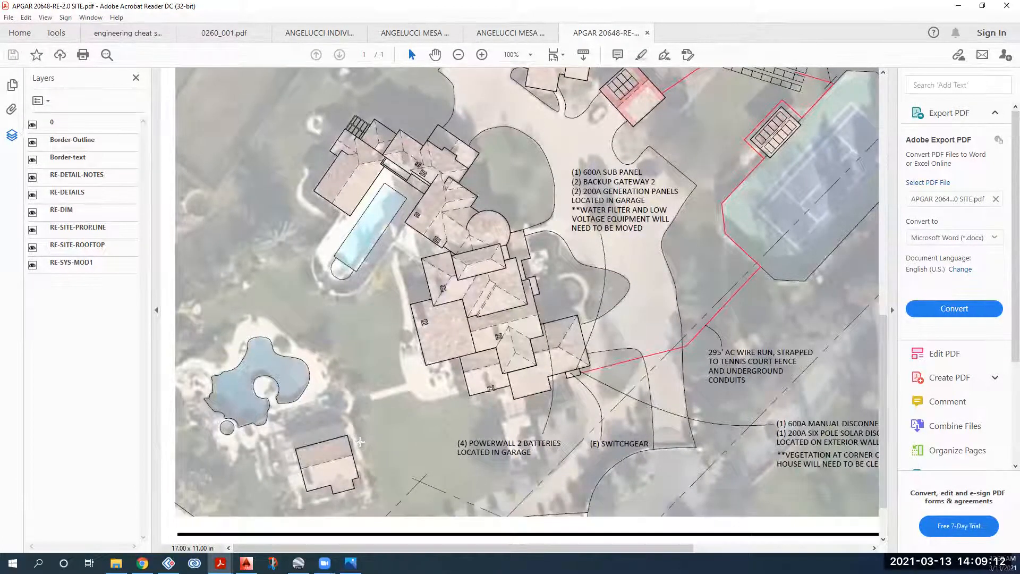
{"action": "left_click", "coordinate": [458, 55]}
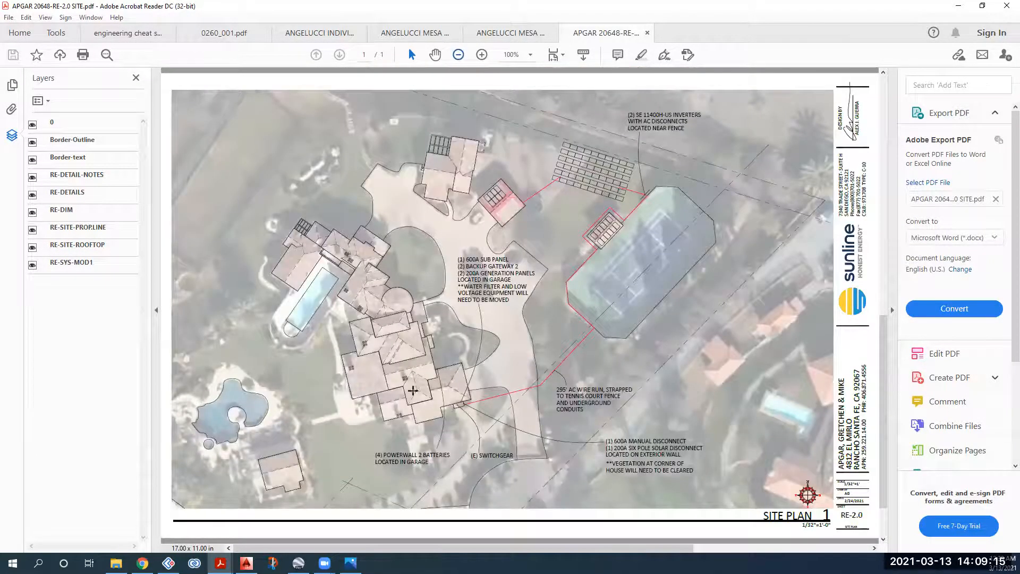
Step: Close the APGAR PDF in Acrobat, restore the reader window, and bring the APGAR job folder forward
{"action": "scroll", "coordinate": [661, 267], "scroll_direction": "down", "scroll_amount": 1, "text": "ctrl"}
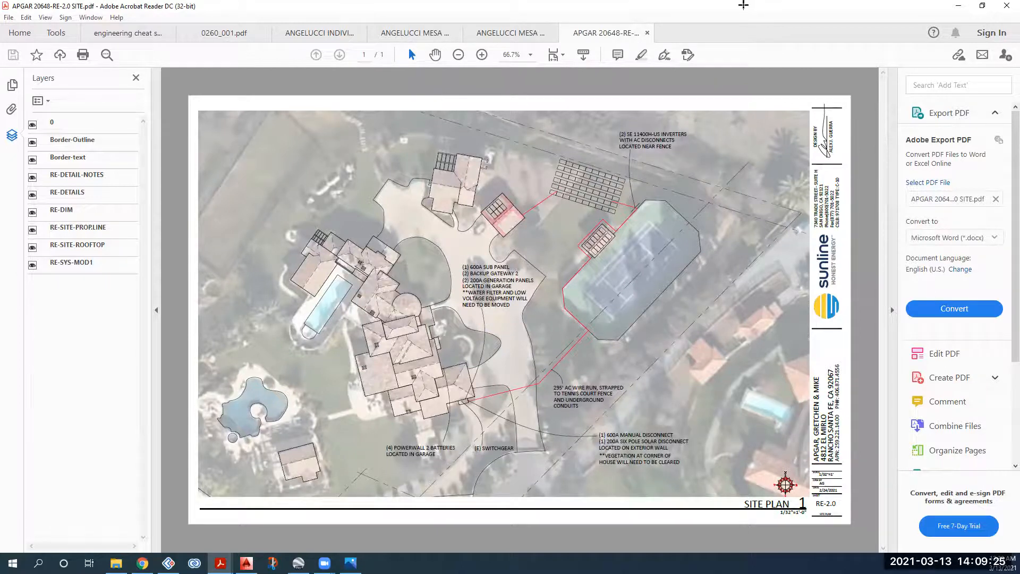
{"action": "left_click", "coordinate": [648, 33]}
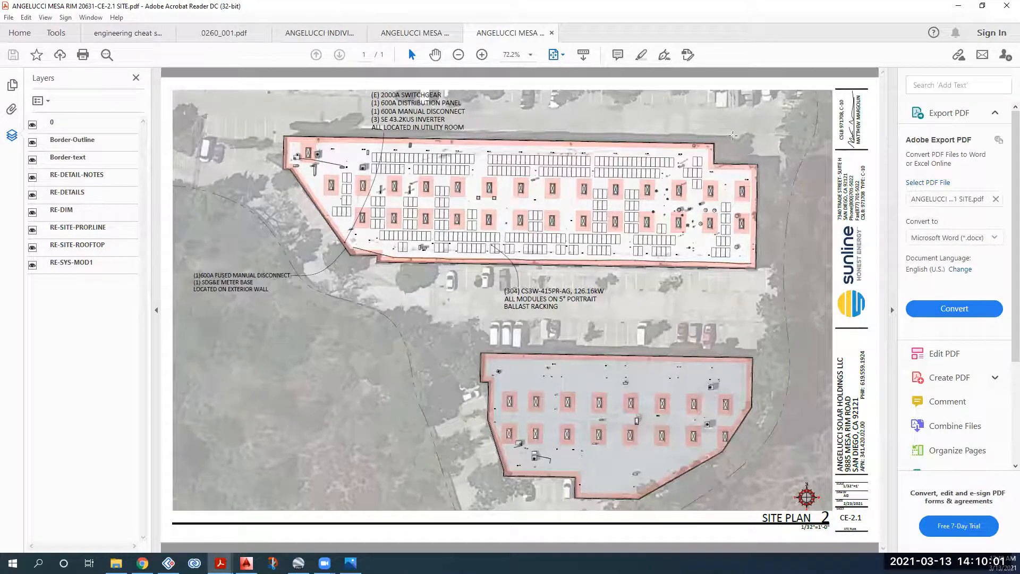
{"action": "left_click_drag", "start_coordinate": [821, 10], "coordinate": [0, 24]}
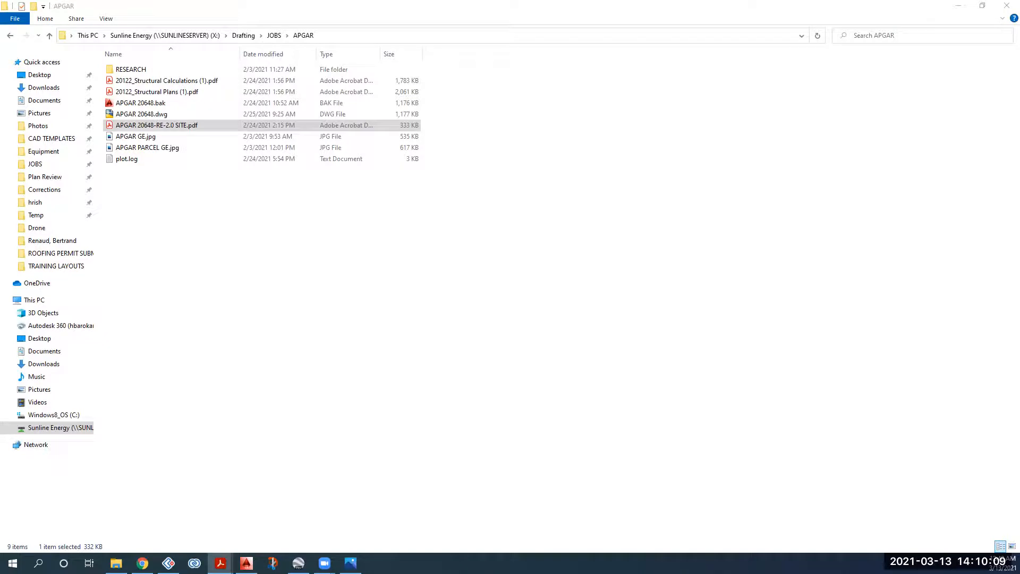
{"action": "left_click", "coordinate": [373, 300]}
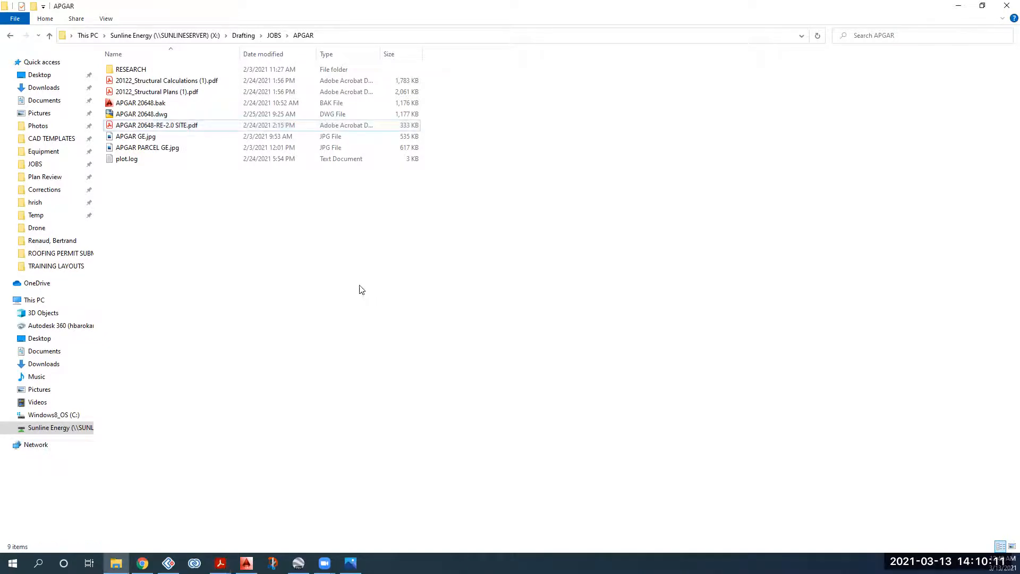